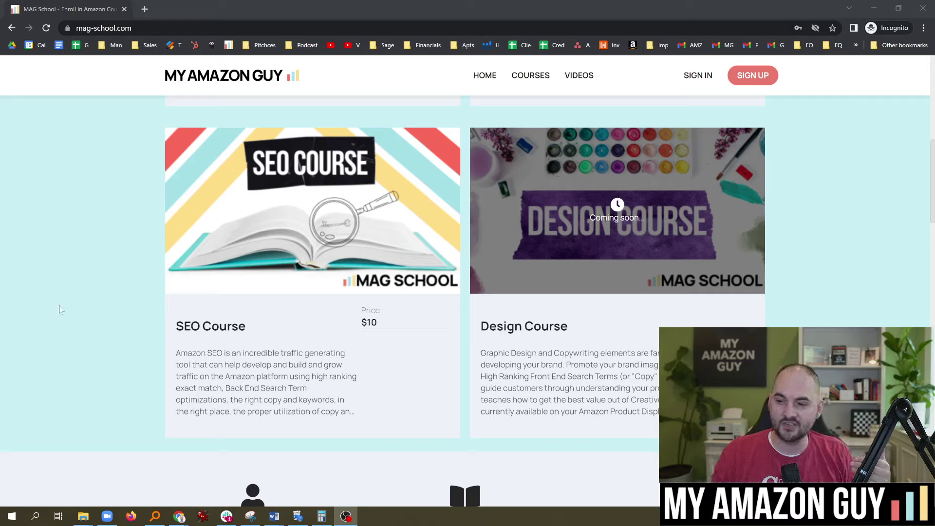
Open the SEO Course on the MAG School site and look over its course page
click(325, 216)
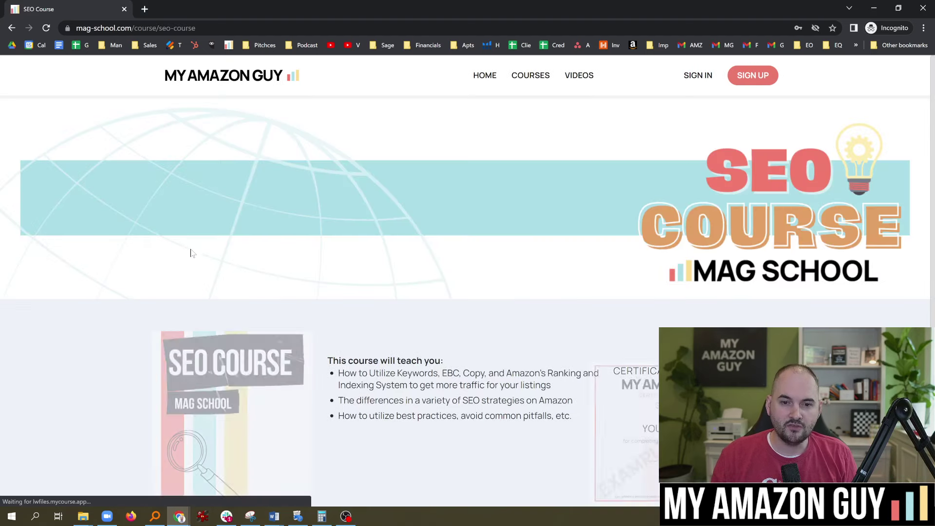
scroll(355, 322, down, 3)
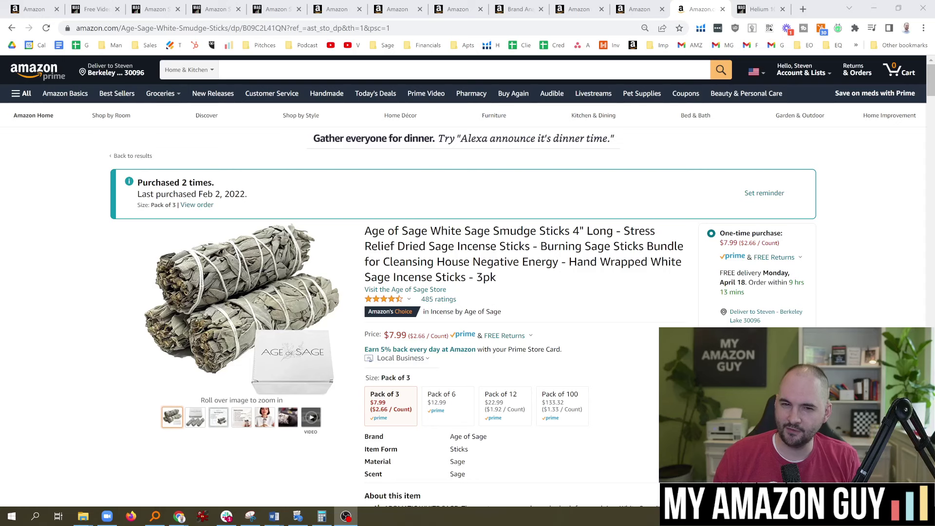
Review the title, price and bullet points of the Age of Sage White Sage Smudge Sticks listing on Amazon
click(524, 230)
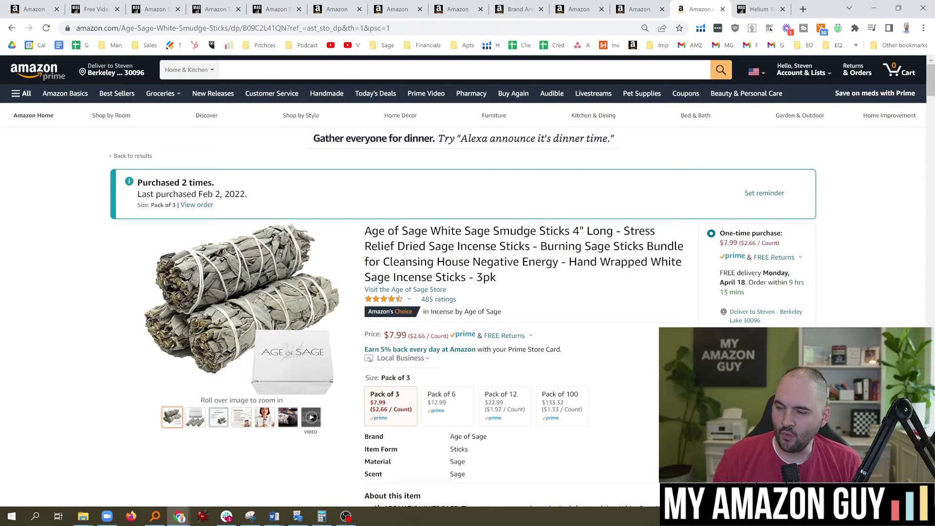
scroll(507, 221, down, 1)
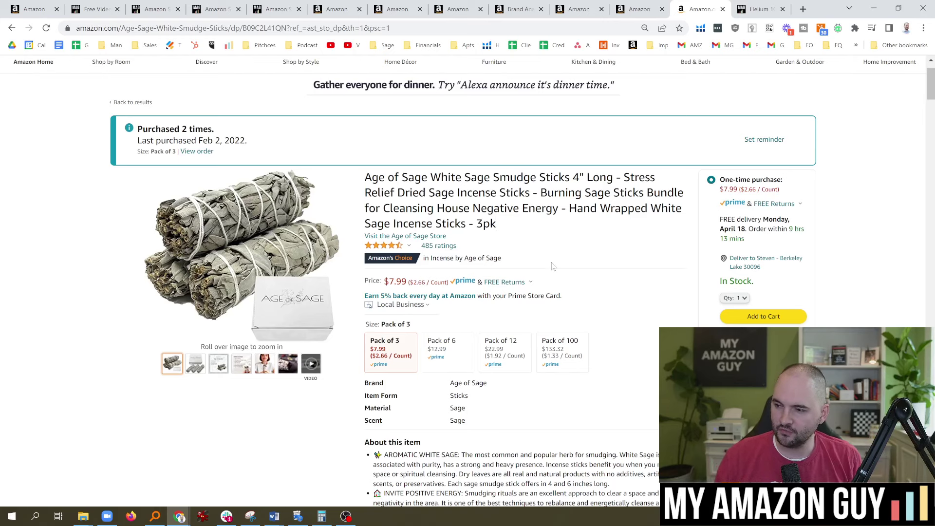
scroll(552, 263, down, 1)
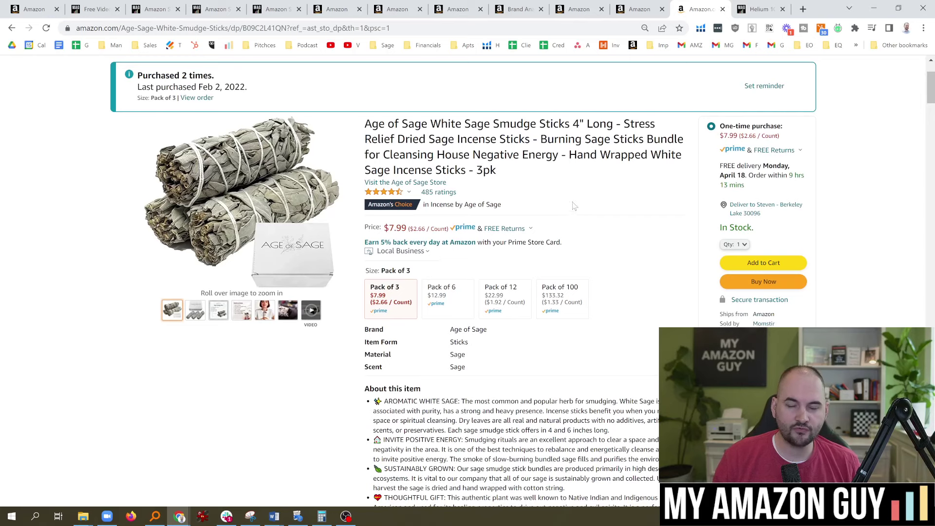
scroll(575, 211, up, 2)
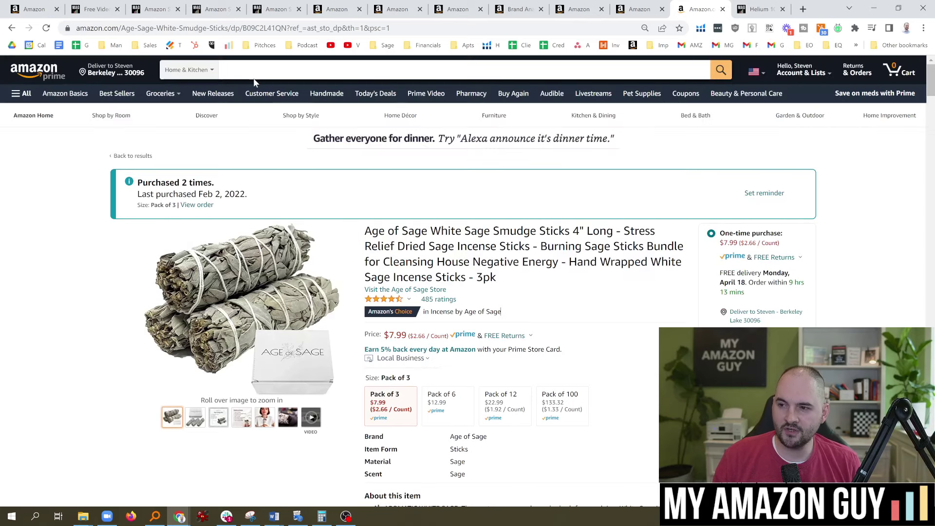
Return to the Amazon home page and search all departments for "smudge sage sticks"
click(254, 70)
click(36, 71)
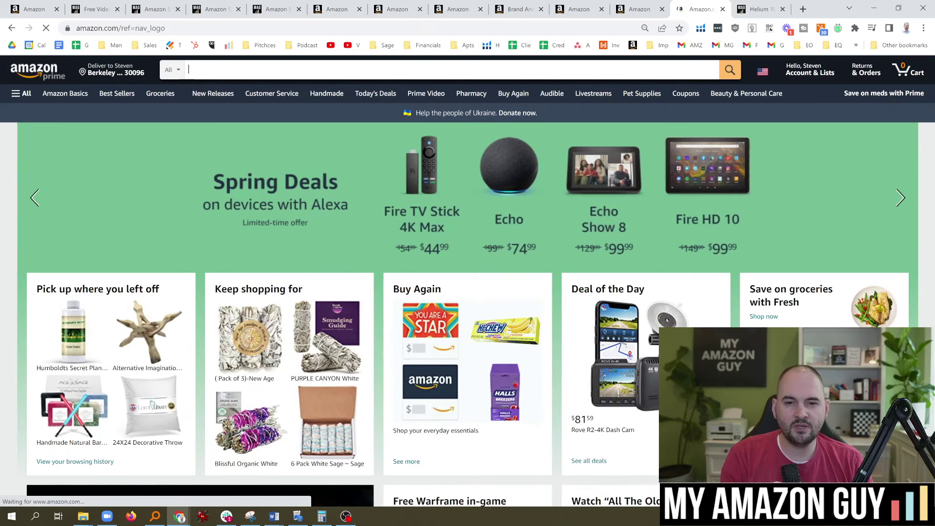
text(smudge sti)
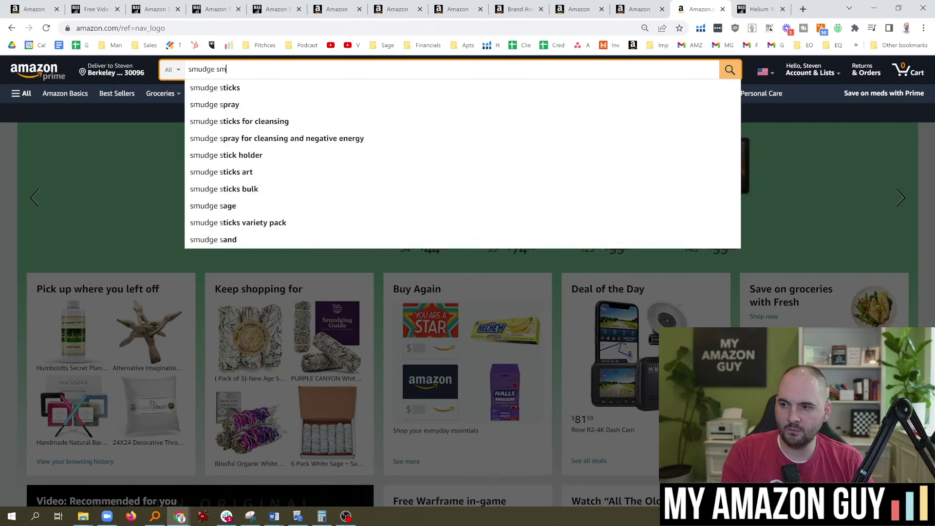
key(BackSpace)
key(BackSpace)
text(age sticks)
key(Return)
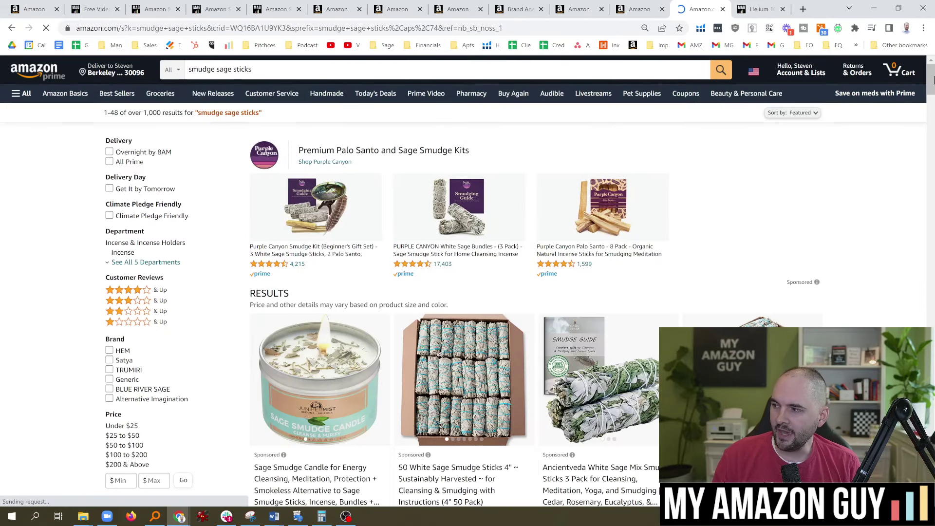
Switch the Helium 10 extension to the personal account and run Xray product research on the search results
scroll(931, 94, down, 5)
scroll(931, 94, down, 3)
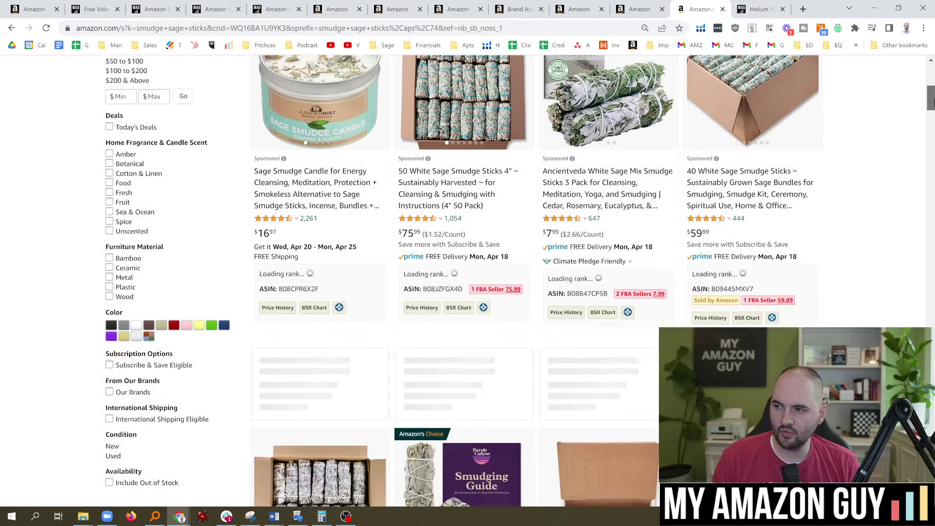
scroll(930, 93, up, 7)
click(701, 28)
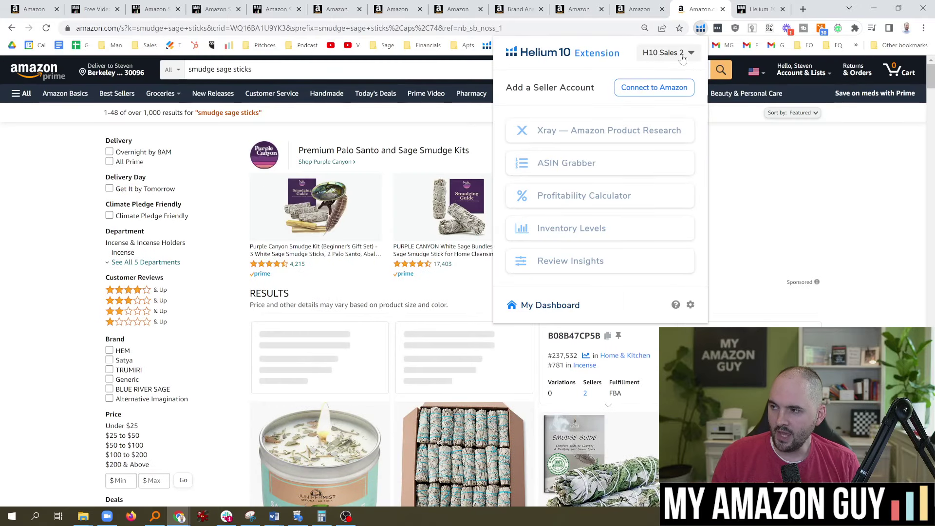
click(683, 55)
click(634, 126)
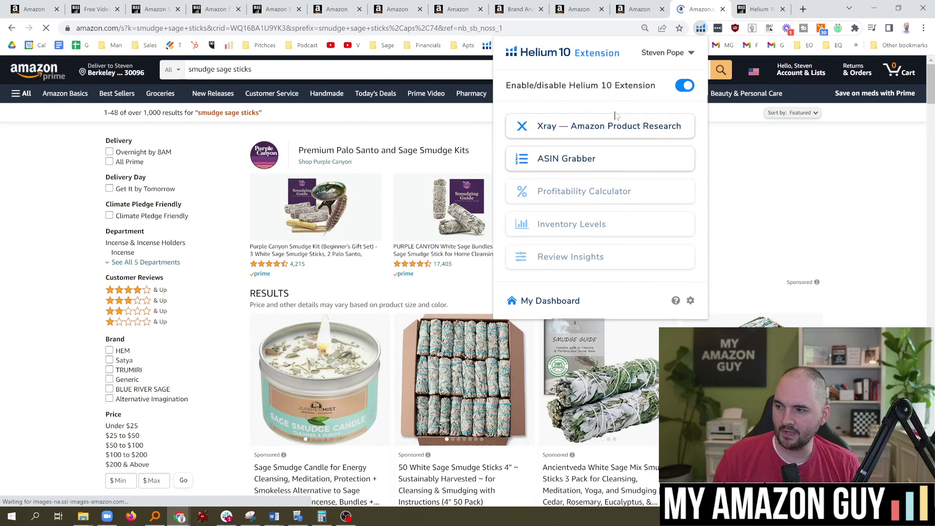
click(615, 124)
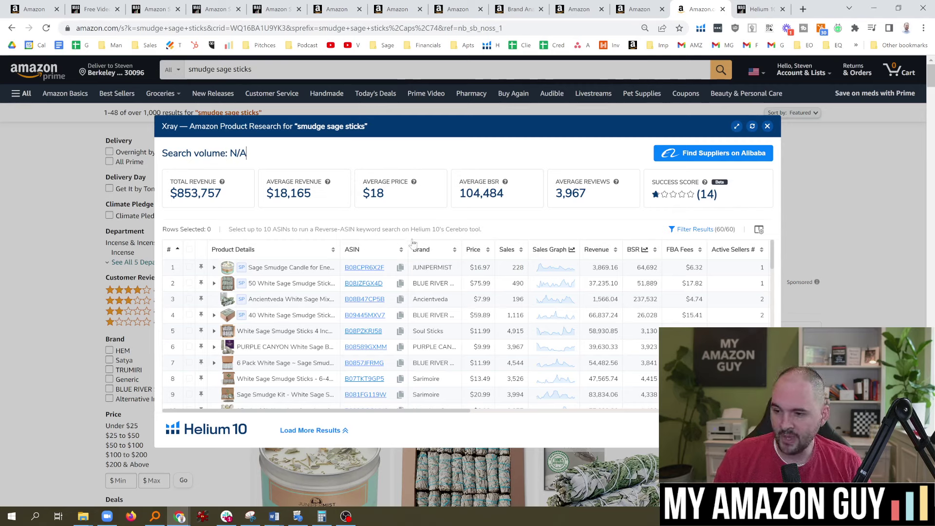
Look through the Xray product list and sort it by revenue, highest first
scroll(287, 388, down, 13)
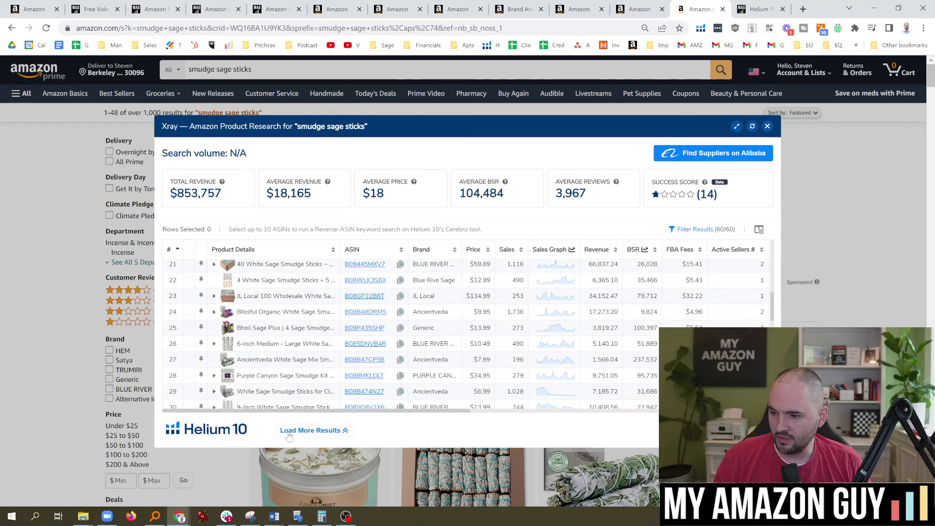
scroll(288, 389, down, 6)
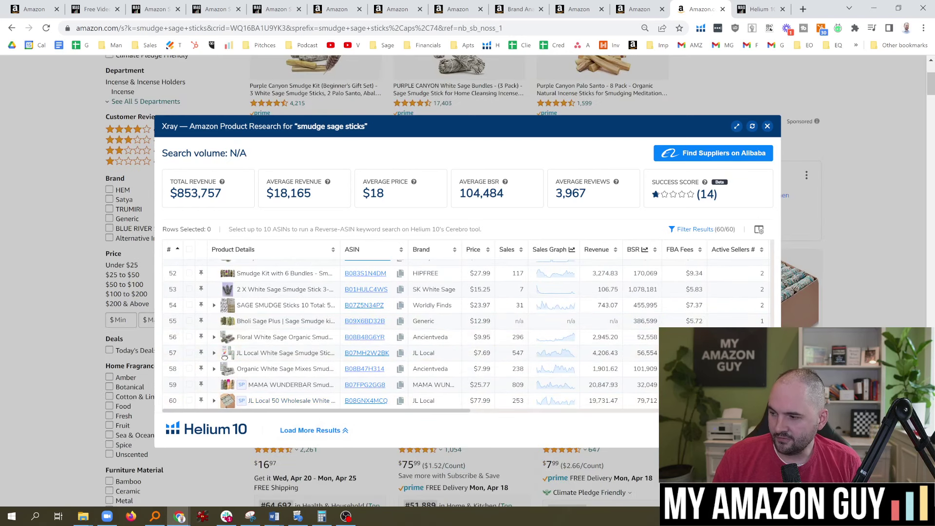
scroll(779, 324, up, 9)
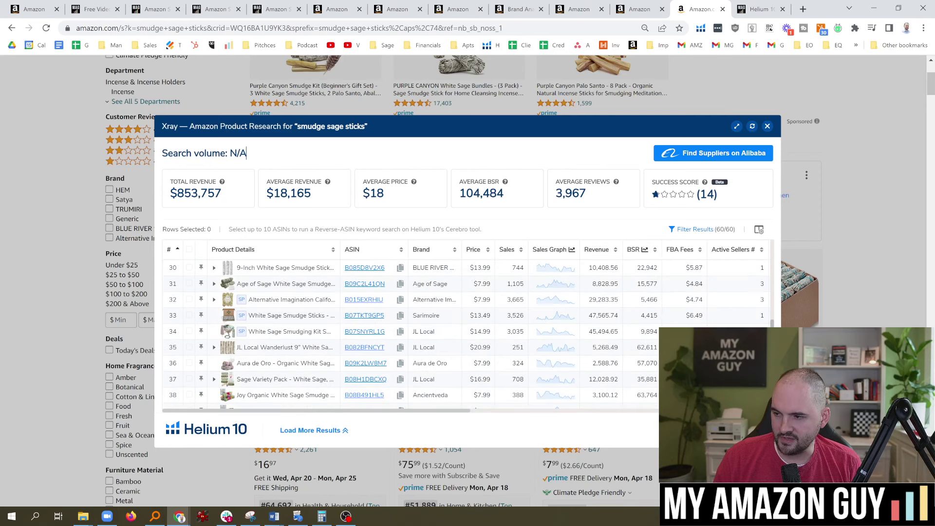
scroll(779, 302, up, 9)
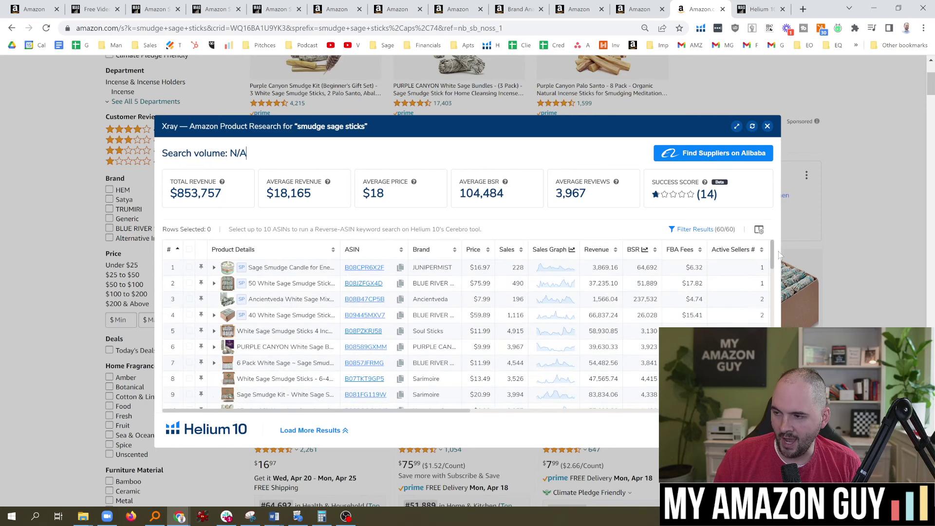
click(613, 250)
click(615, 250)
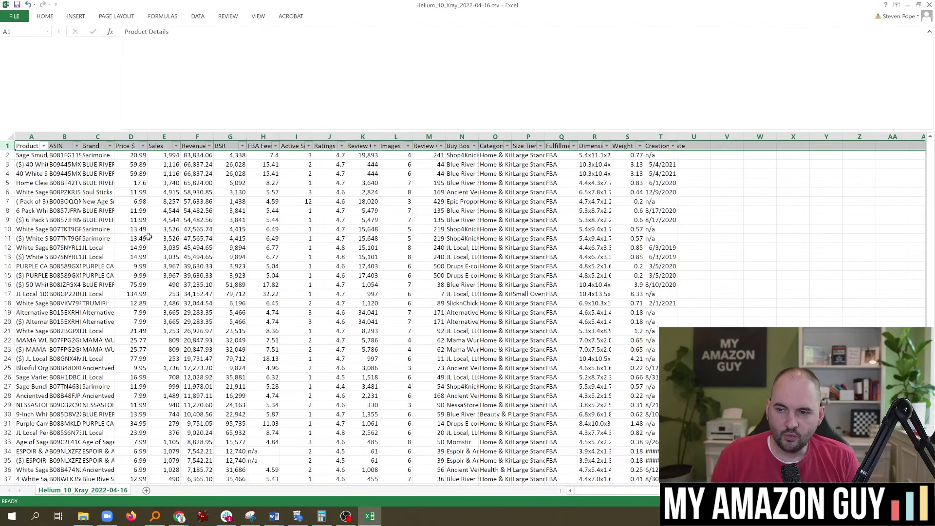
In the exported Xray spreadsheet in Excel, inspect the full product title marked with ($) in cell A3
click(93, 200)
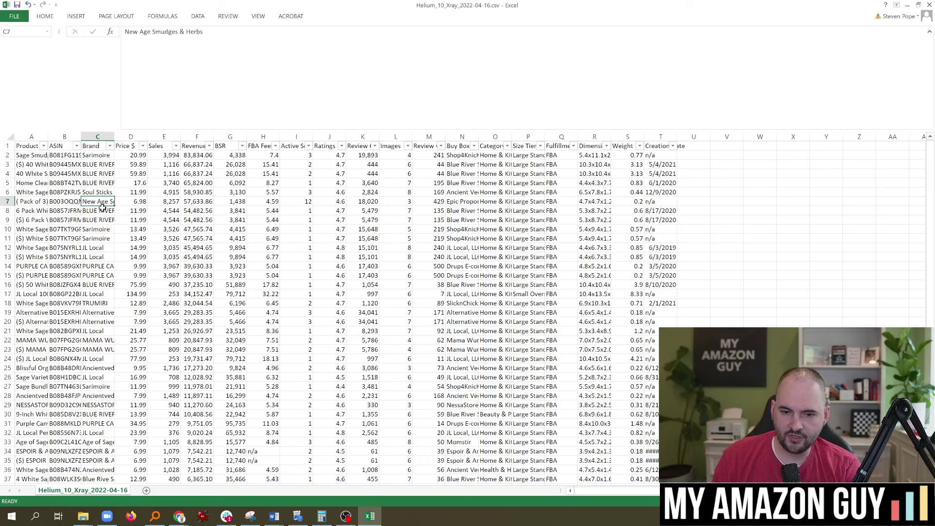
click(21, 166)
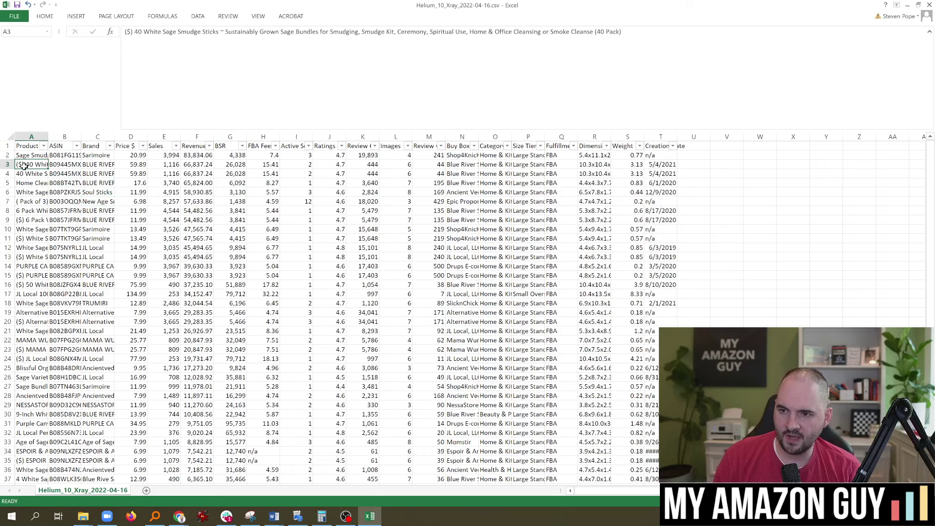
double_click(20, 165)
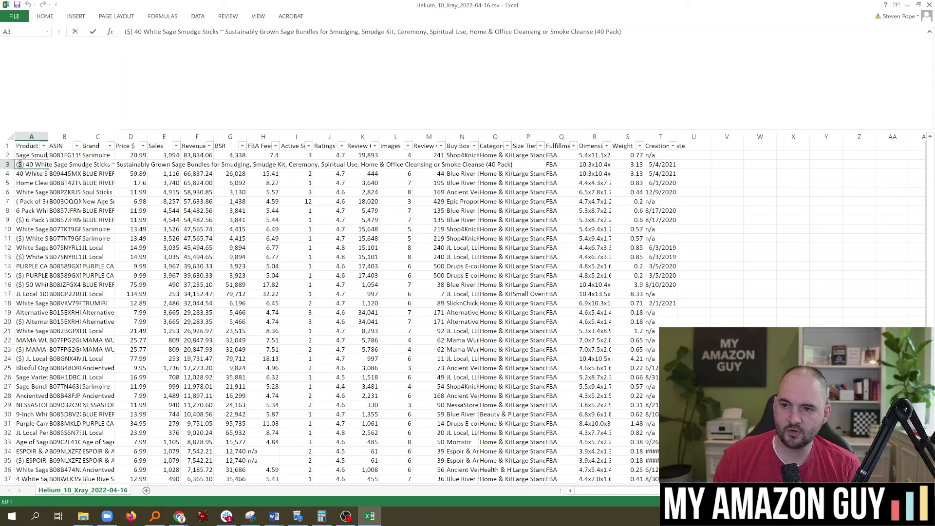
click(34, 183)
Use the Product Details filter to find titles containing "$" and remove those sponsored duplicates from the list
click(44, 145)
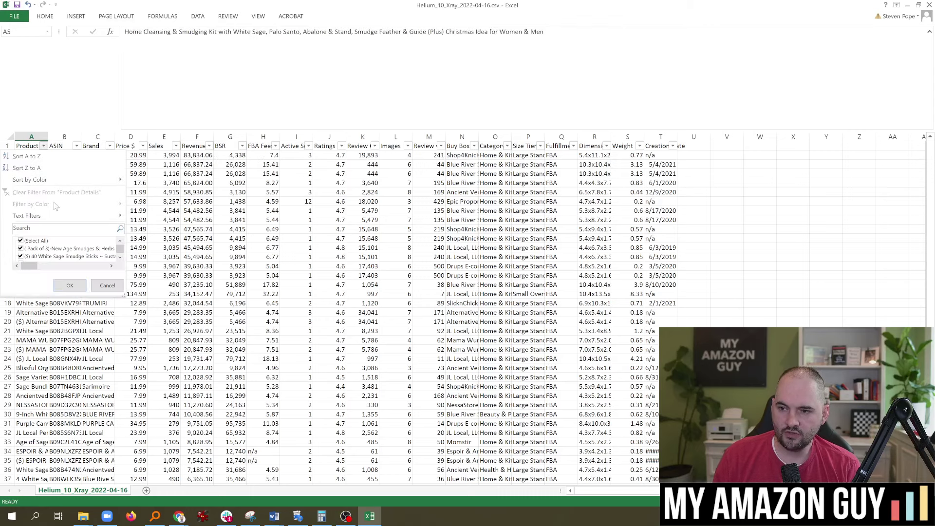
drag(123, 295, 243, 401)
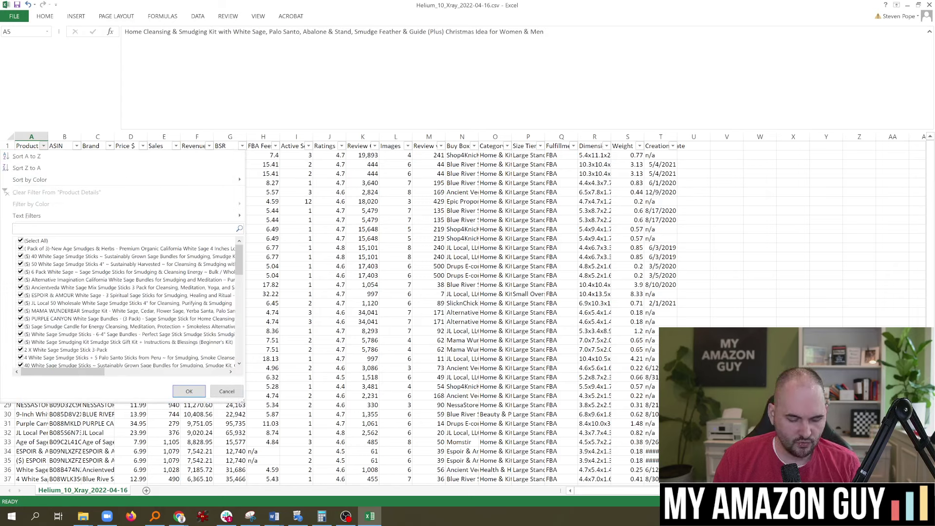
text($)
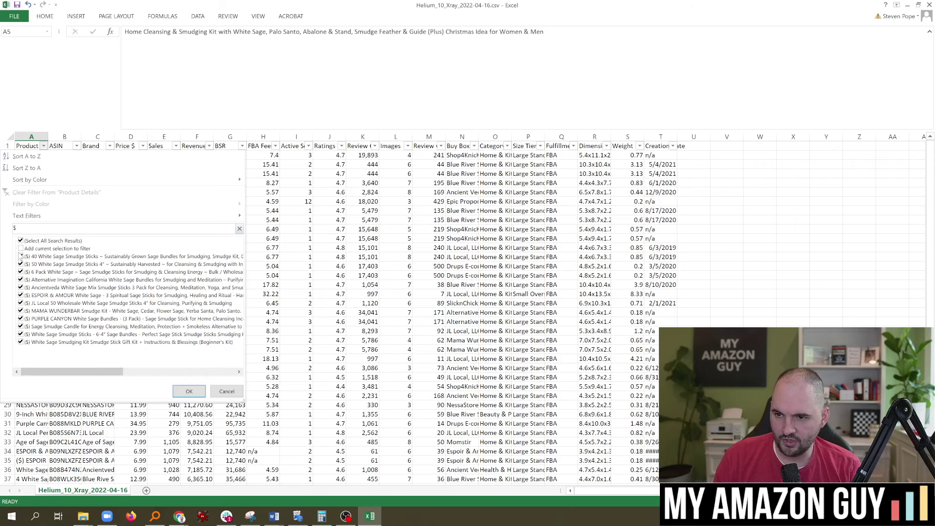
click(20, 241)
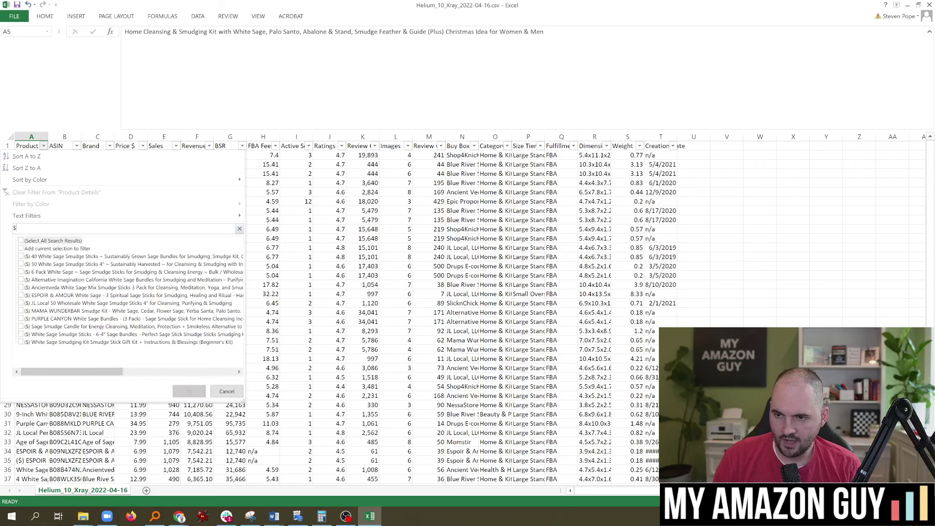
key(BackSpace)
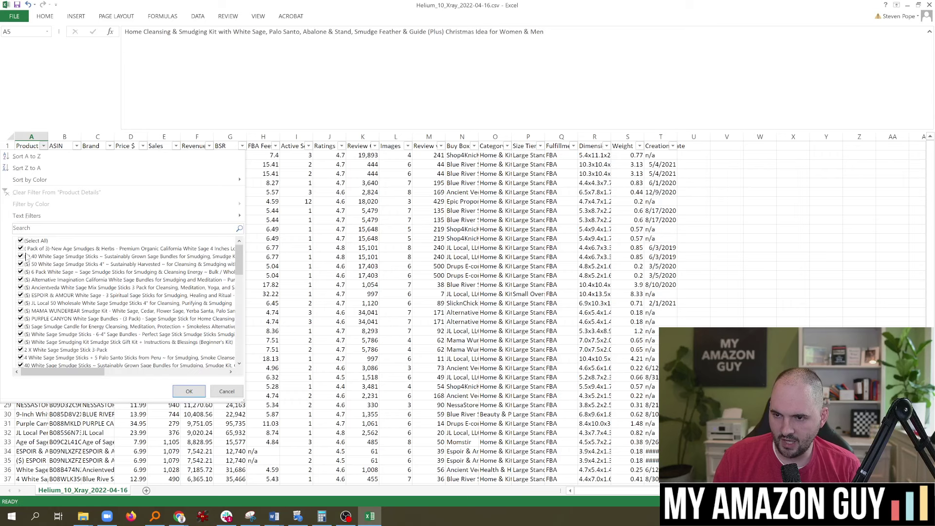
key(Return)
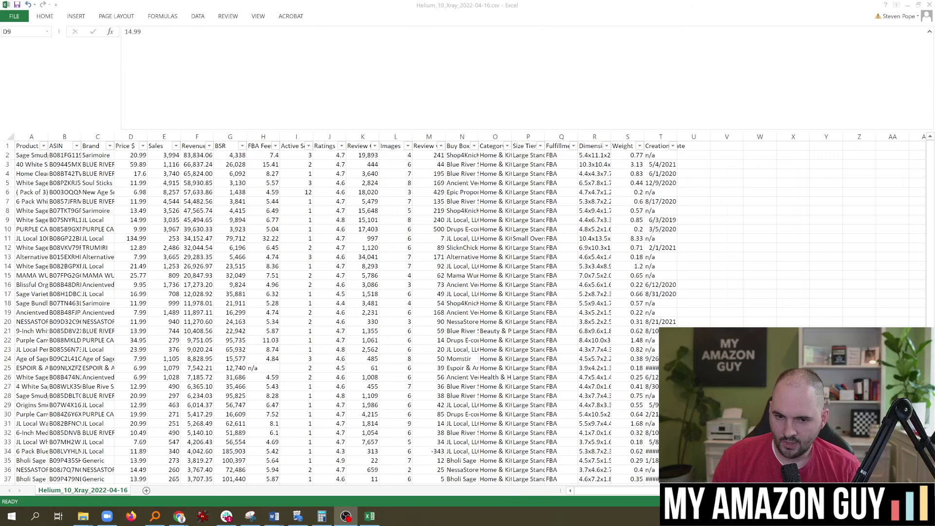
Examine the Price and Revenue columns to identify the highest-revenue competing products
click(132, 220)
click(142, 175)
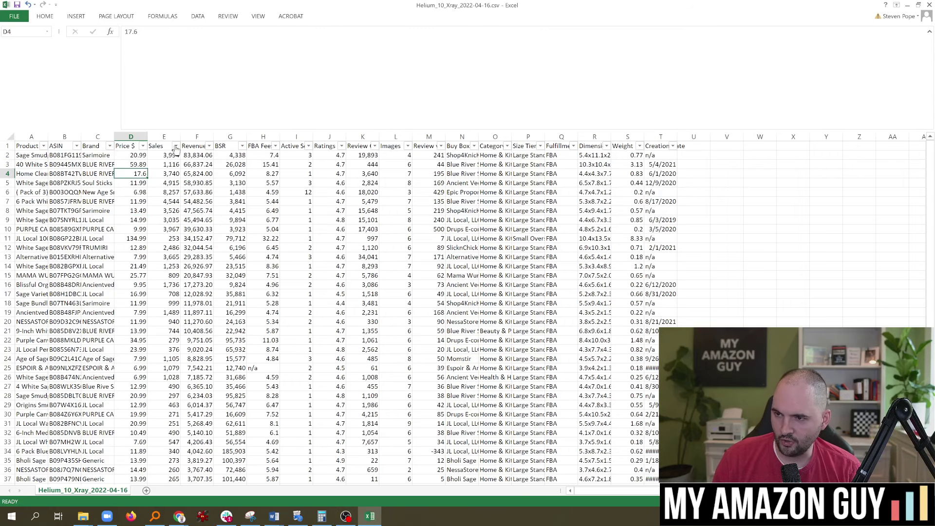
click(207, 149)
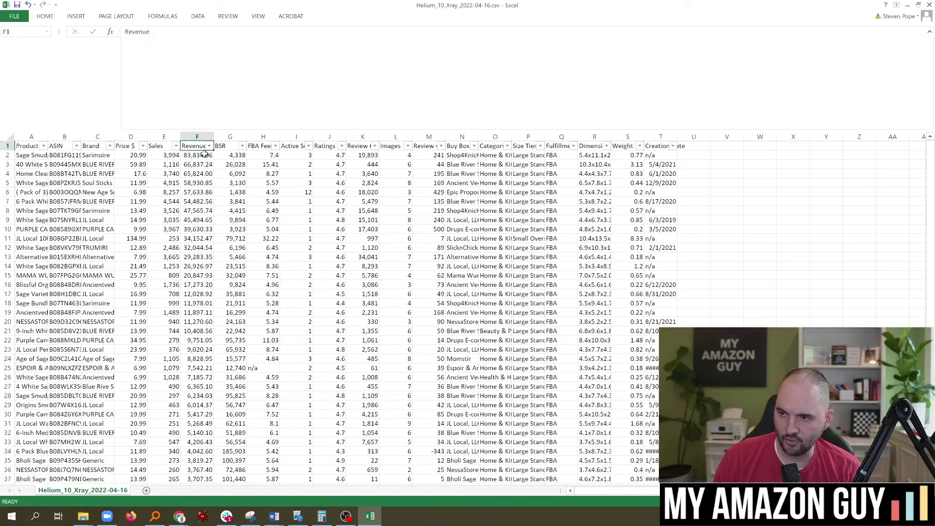
click(204, 154)
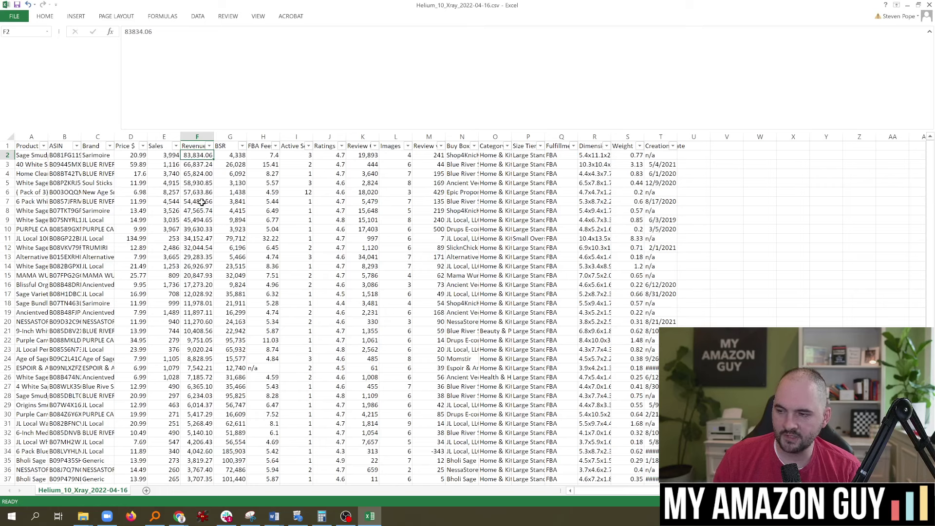
click(191, 168)
click(195, 154)
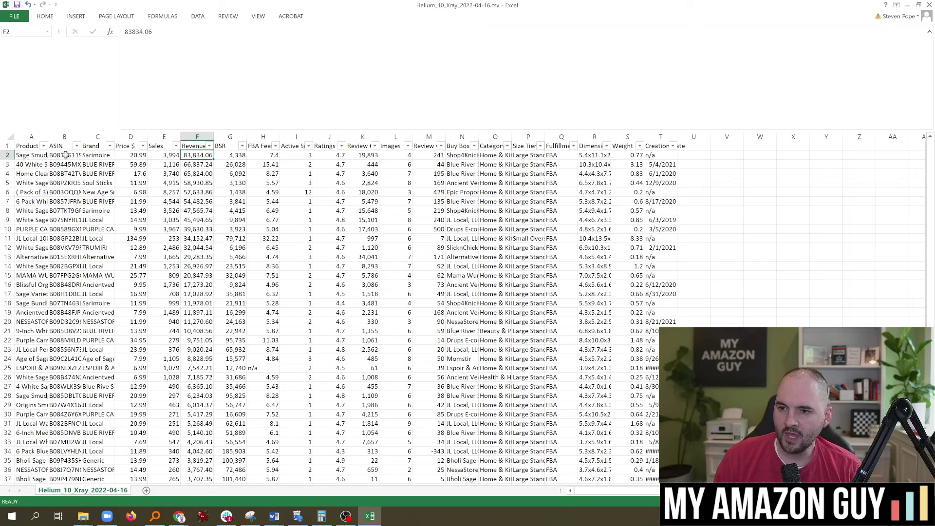
Copy the ASINs of the ten highest-revenue products and enter them in Helium 10's Cerebro reverse product lookup
drag(66, 154, 69, 249)
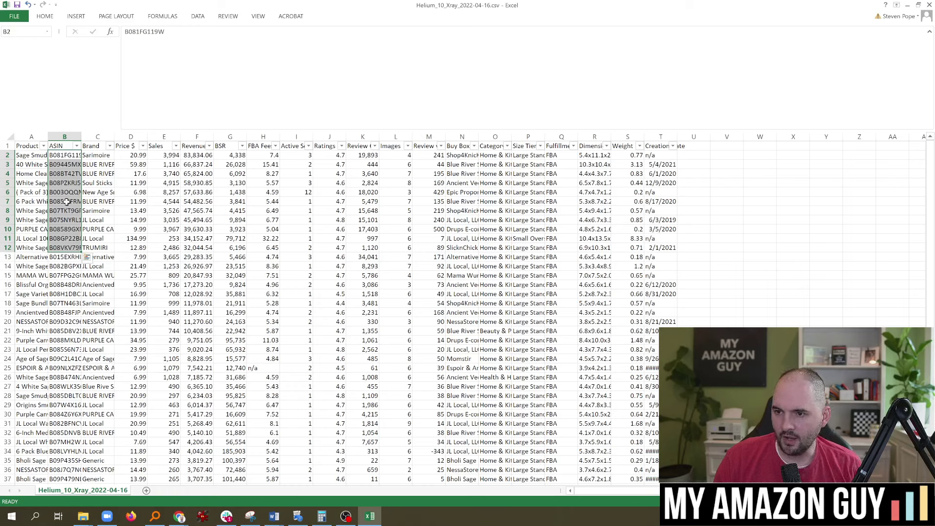
key(ctrl+c)
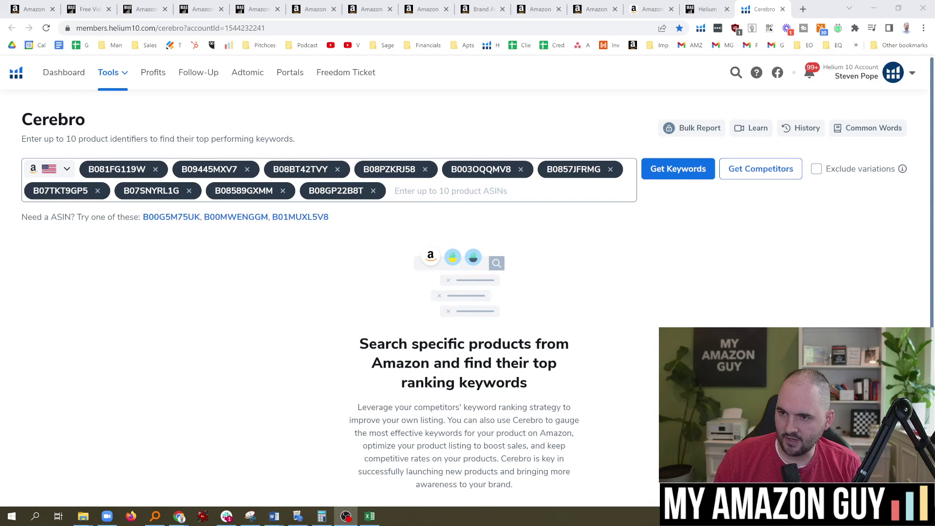
click(108, 75)
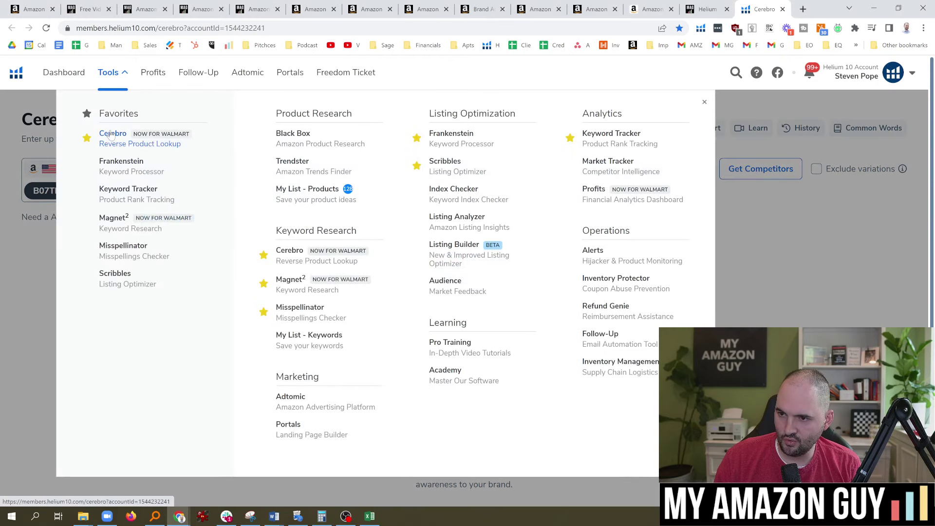
click(37, 141)
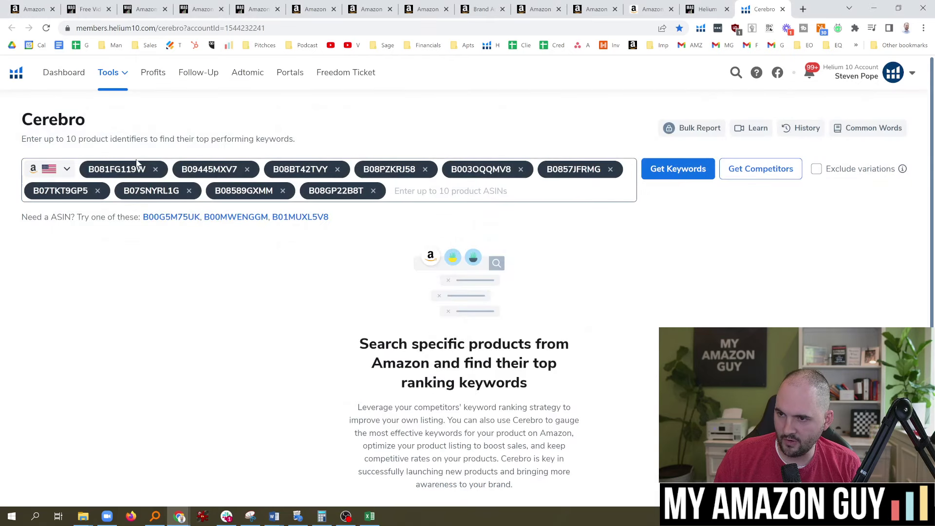
Run a new Cerebro keyword search for the ten ASINs and check the organic count in Keyword Distribution
click(667, 171)
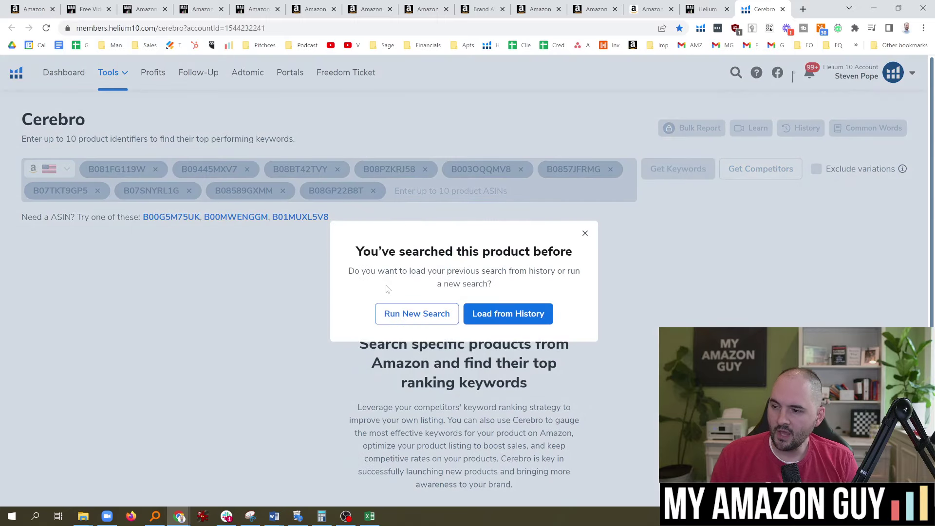
click(437, 317)
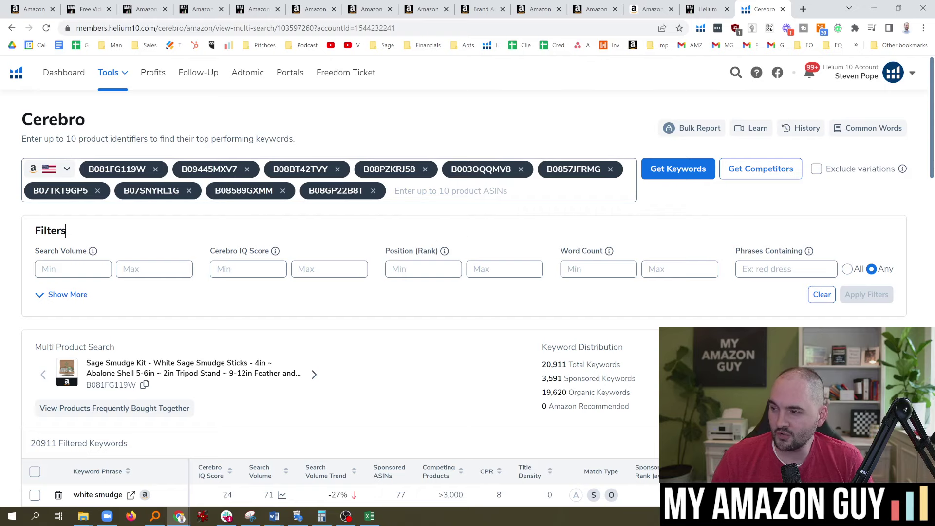
drag(933, 120, 933, 163)
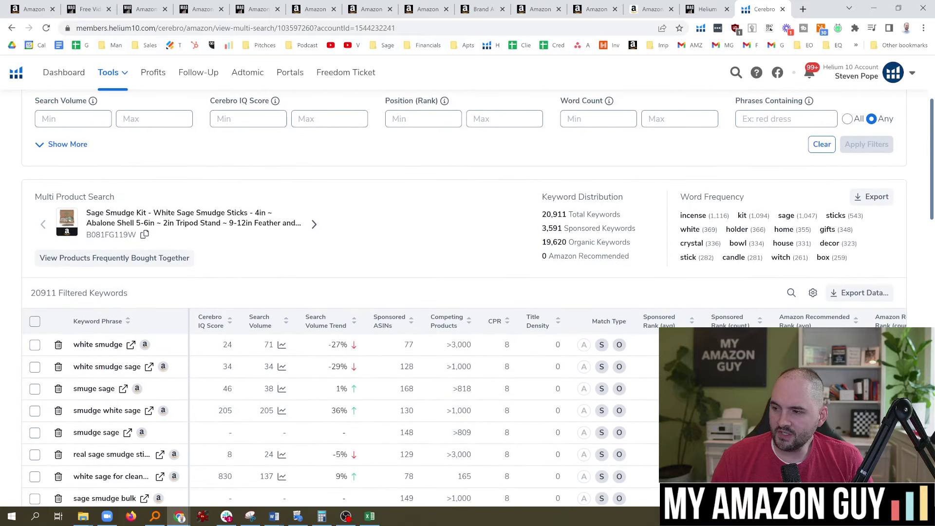
drag(543, 242, 567, 242)
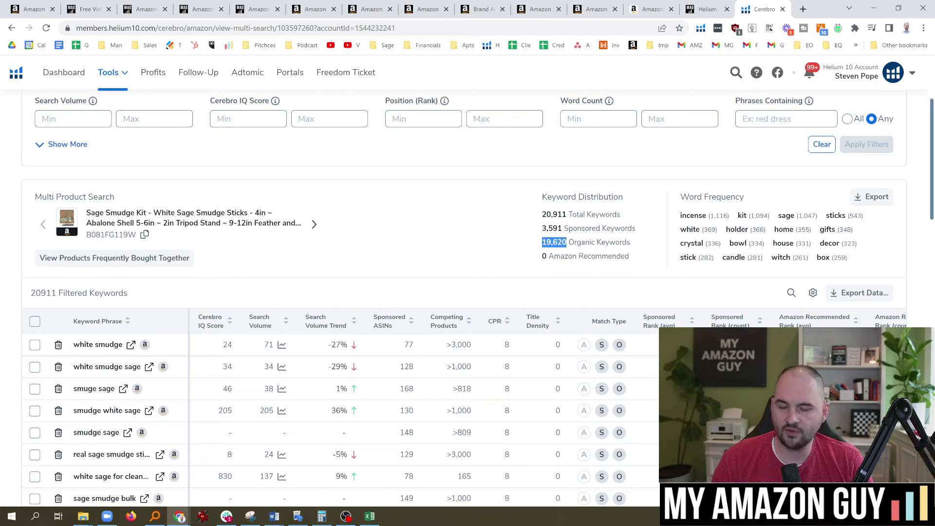
Expand the keyword filters and apply a Competitor Rank (avg) range of 1 to 30
click(68, 144)
scroll(424, 309, up, 1)
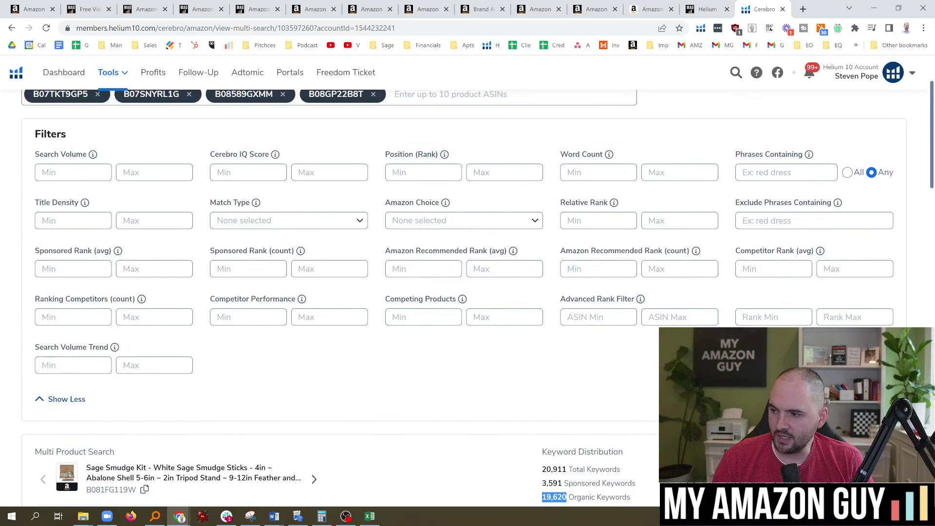
click(504, 317)
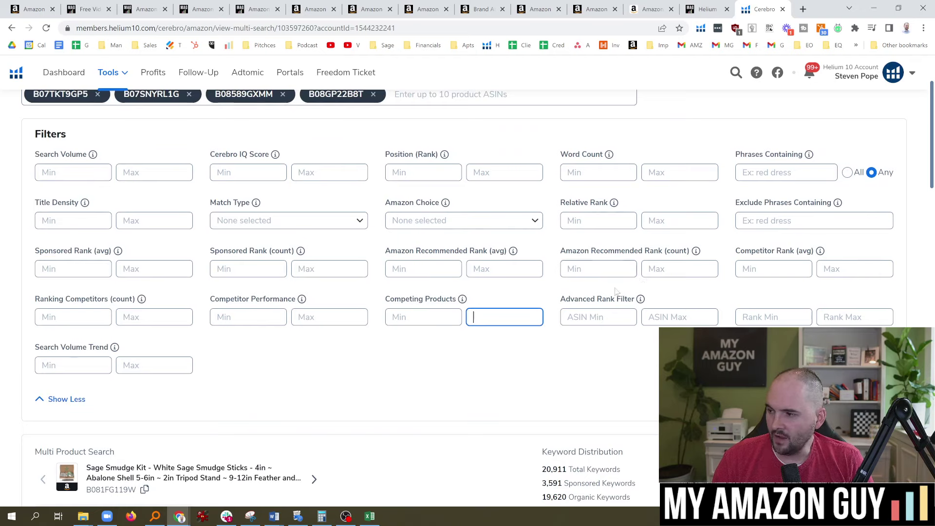
click(760, 269)
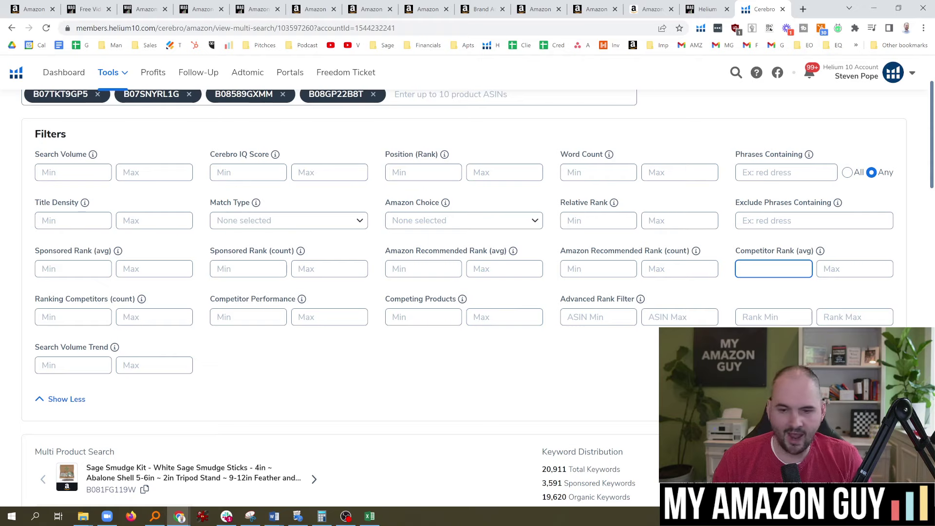
text(1)
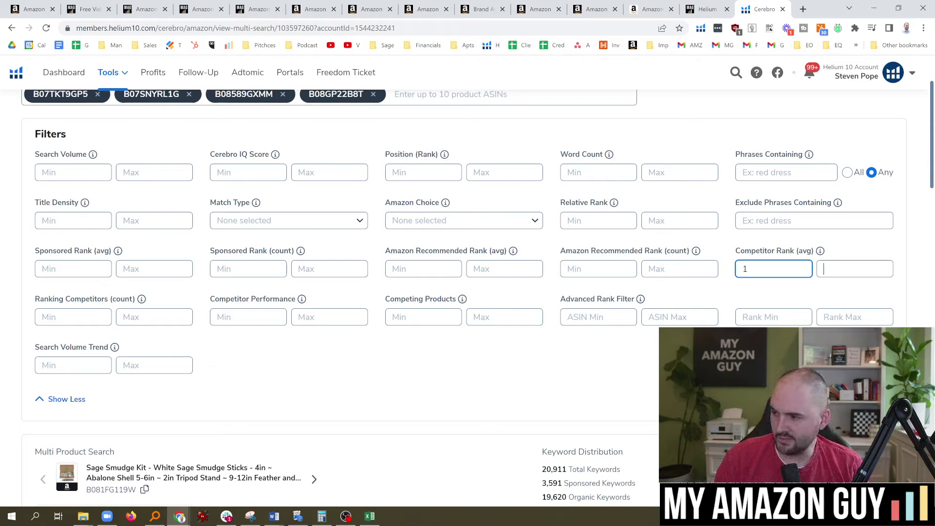
click(828, 269)
text(30)
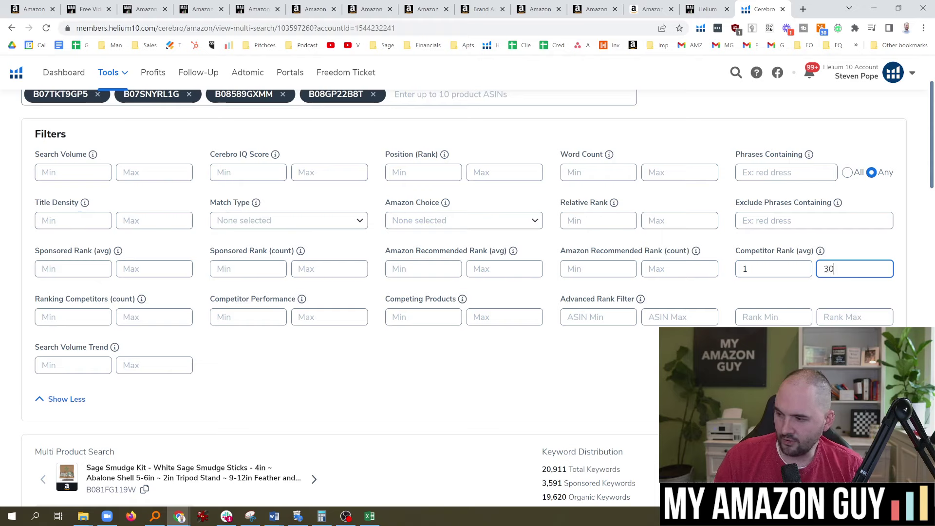
key(Return)
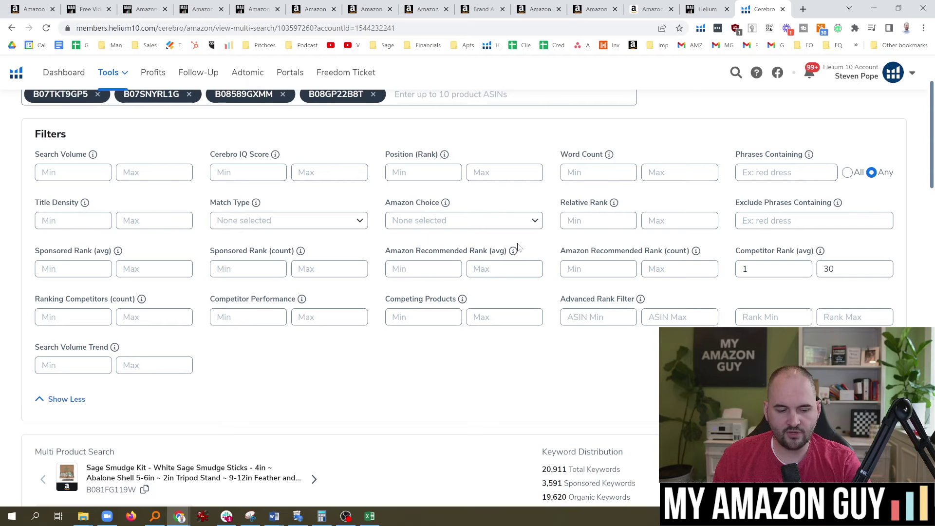
Compare the number of filtered keywords with the organic keyword total
drag(933, 126, 933, 174)
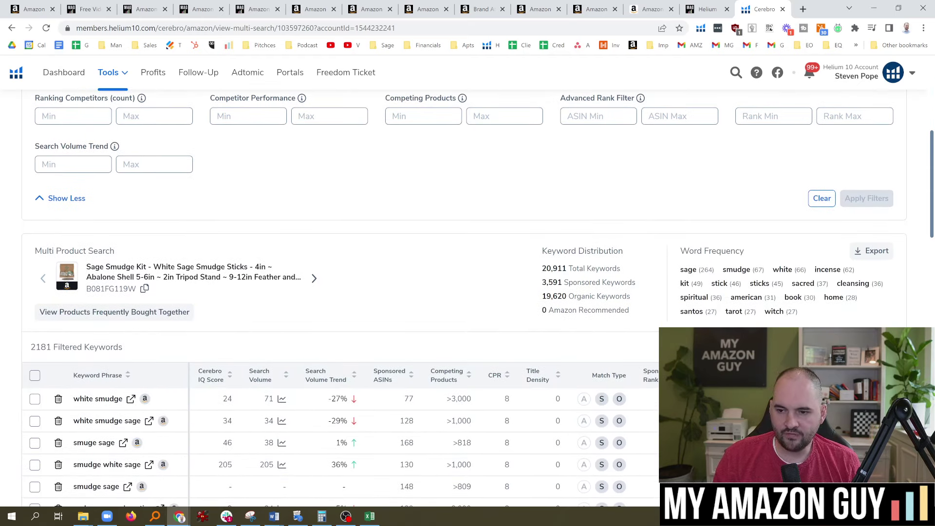
drag(30, 347, 51, 346)
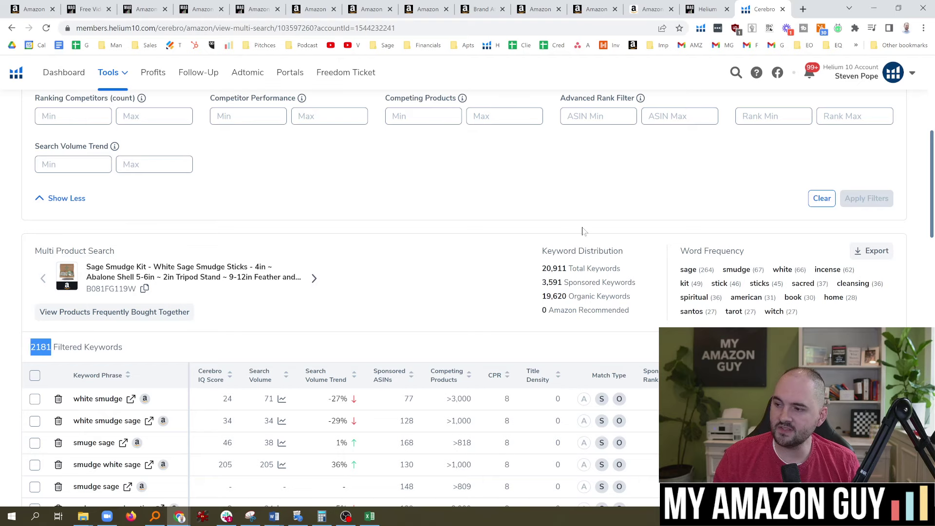
click(499, 214)
scroll(502, 212, down, 1)
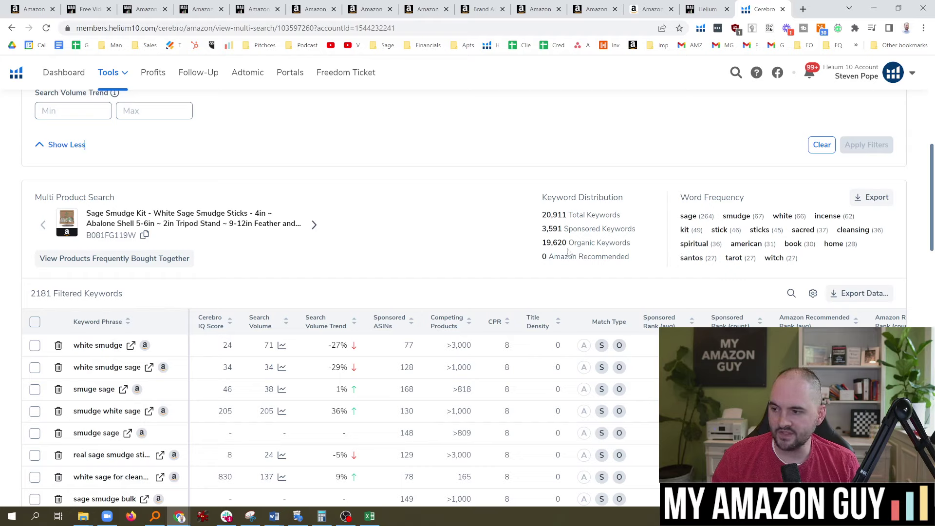
drag(542, 242, 566, 243)
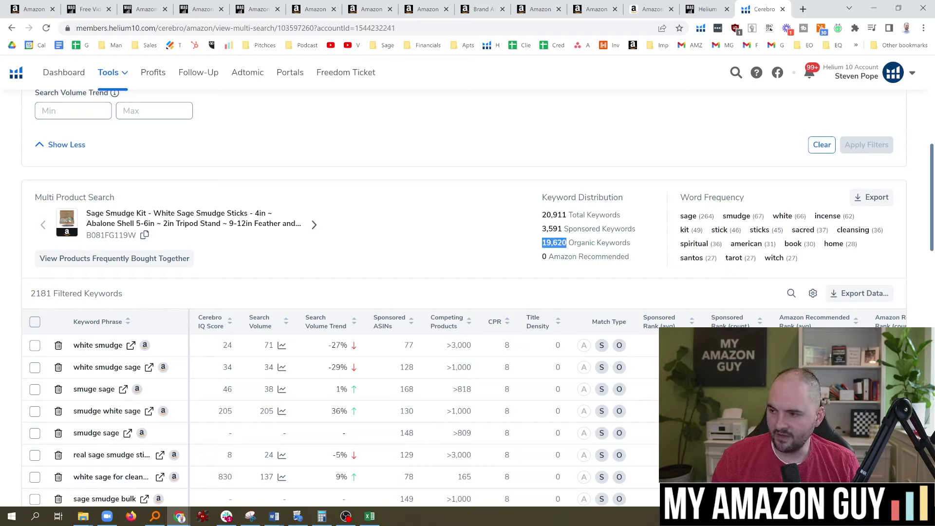
drag(30, 293, 53, 297)
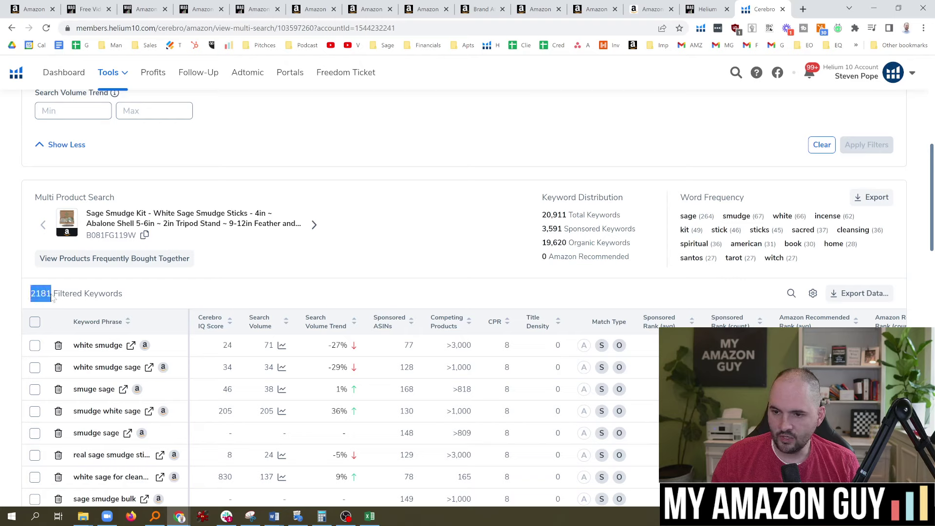
click(186, 291)
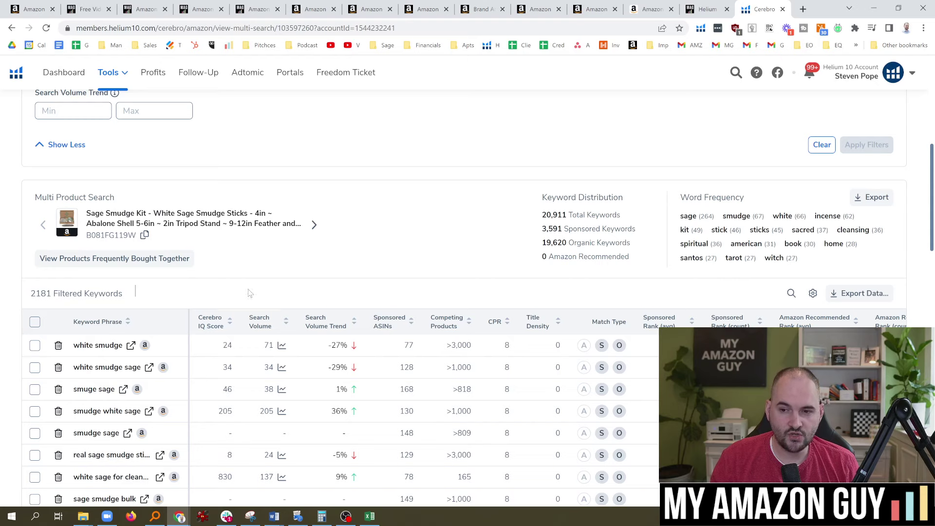
Sort the filtered keywords by highest search volume and check the volumes for "sage" and "sage smudge"
drag(930, 196, 934, 233)
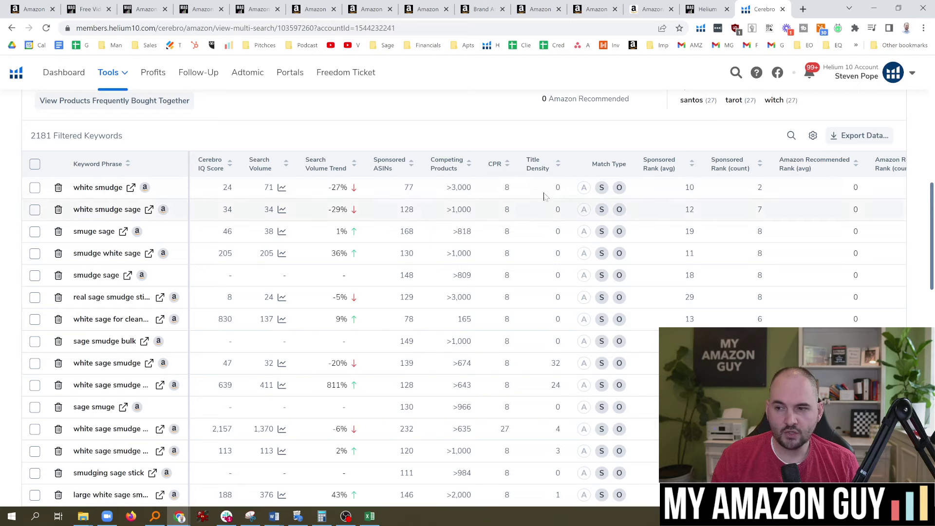
click(287, 165)
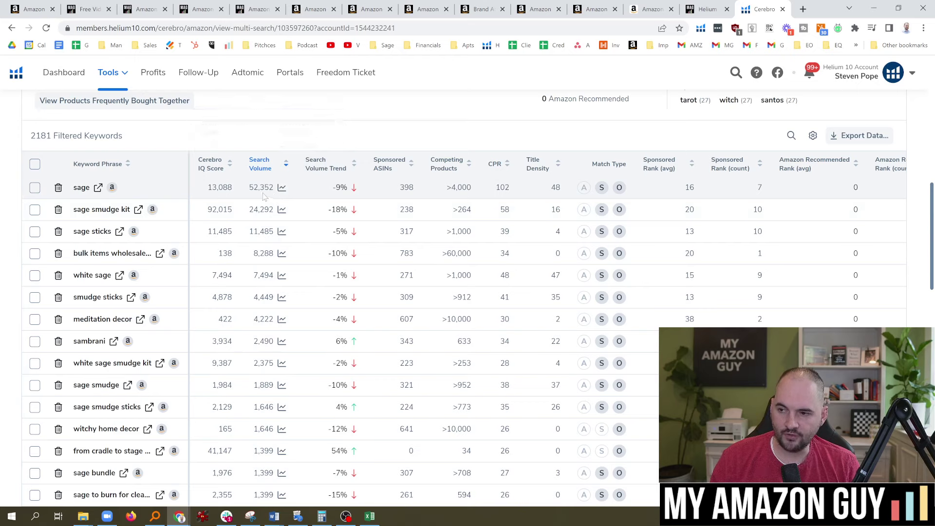
drag(247, 188, 274, 188)
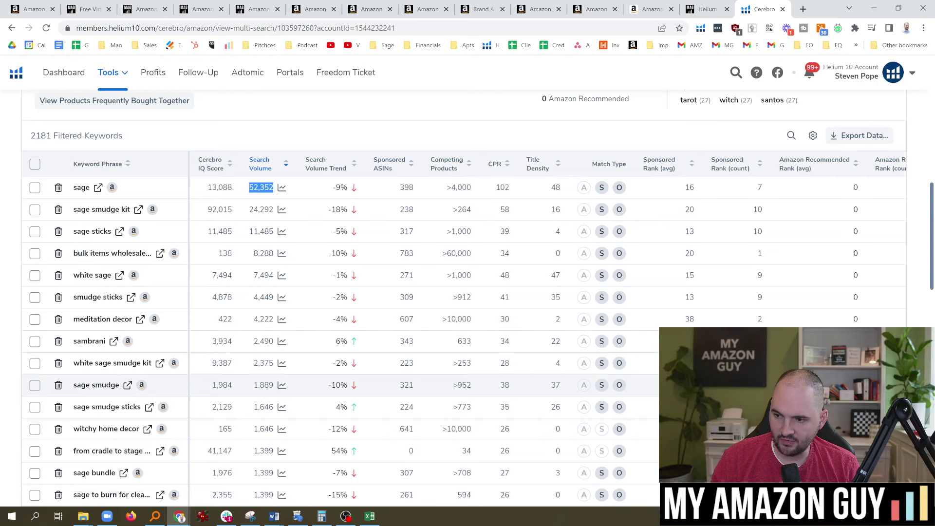
double_click(263, 385)
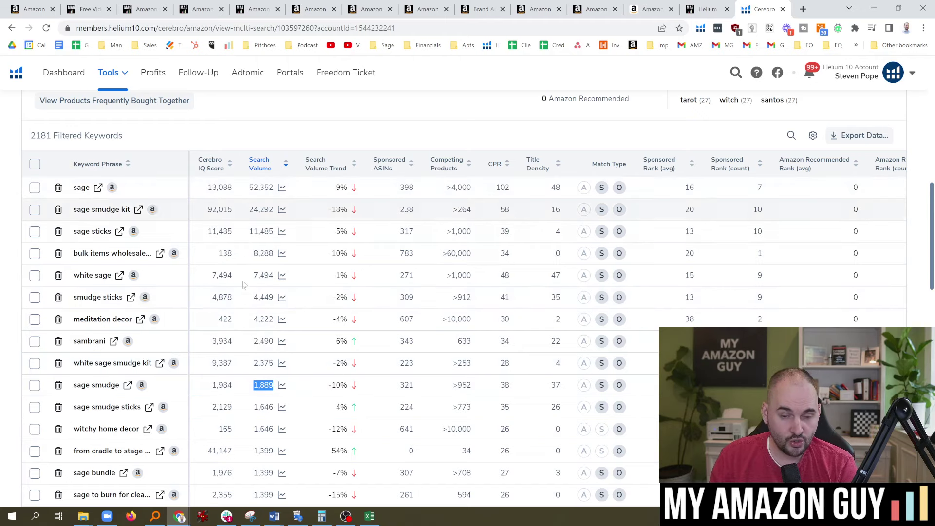
click(281, 125)
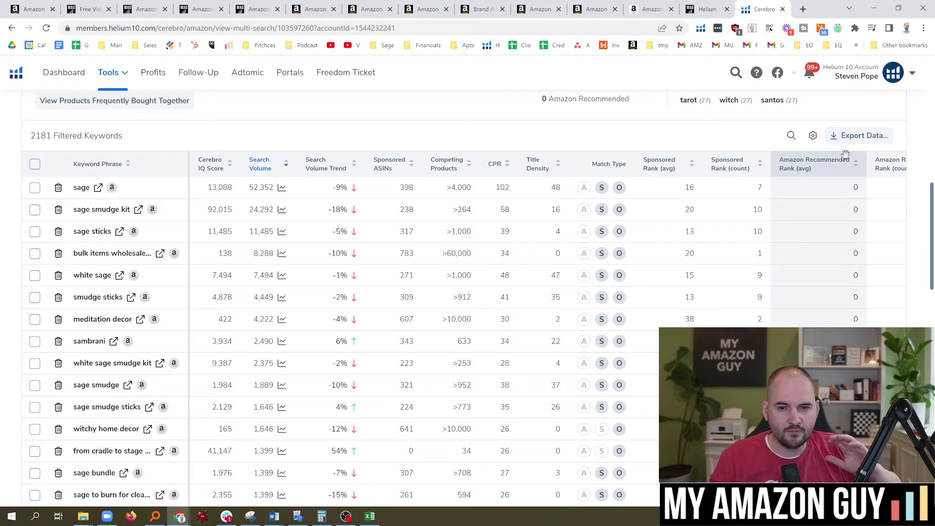
On the Amazon listing for Age of Sage White Sage Smudge Sticks, examine the product title and the "About this item" bullet points
mouse_move(835, 154)
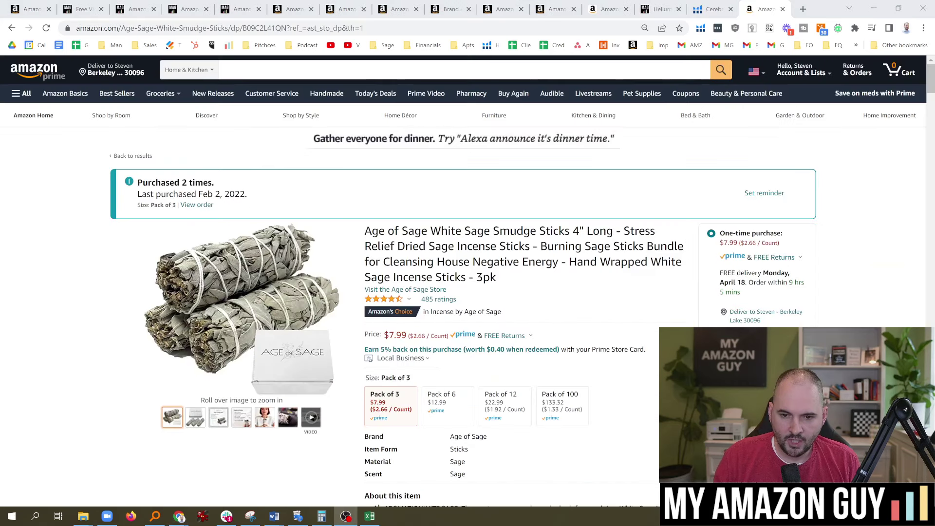
scroll(502, 141, down, 3)
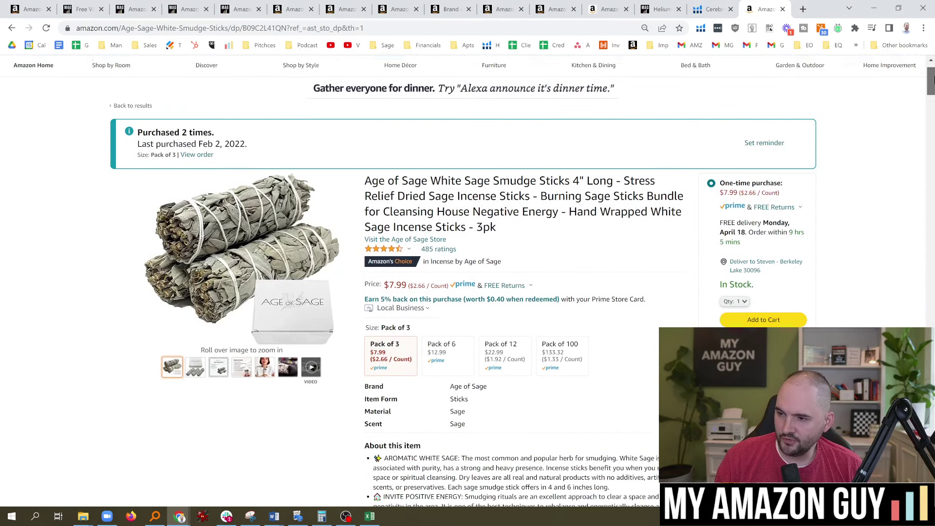
drag(502, 141, 363, 95)
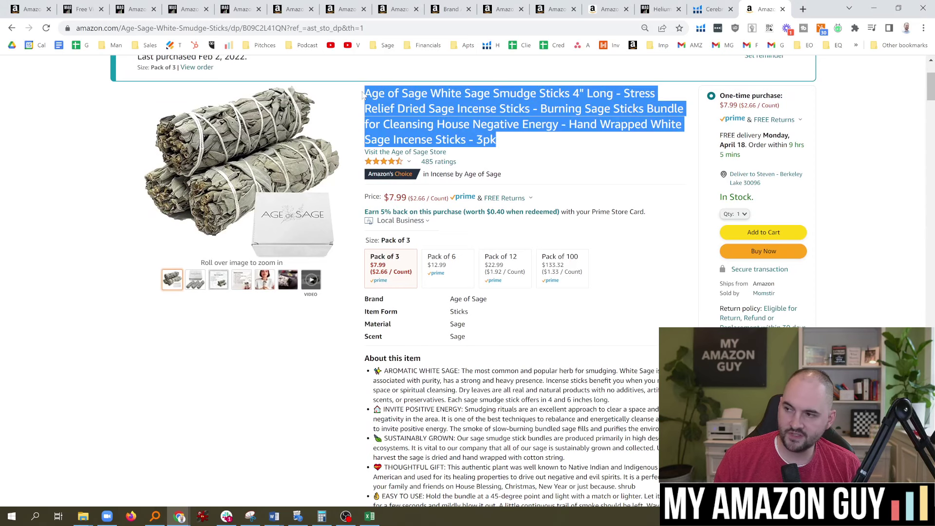
scroll(487, 244, down, 3)
drag(391, 220, 473, 355)
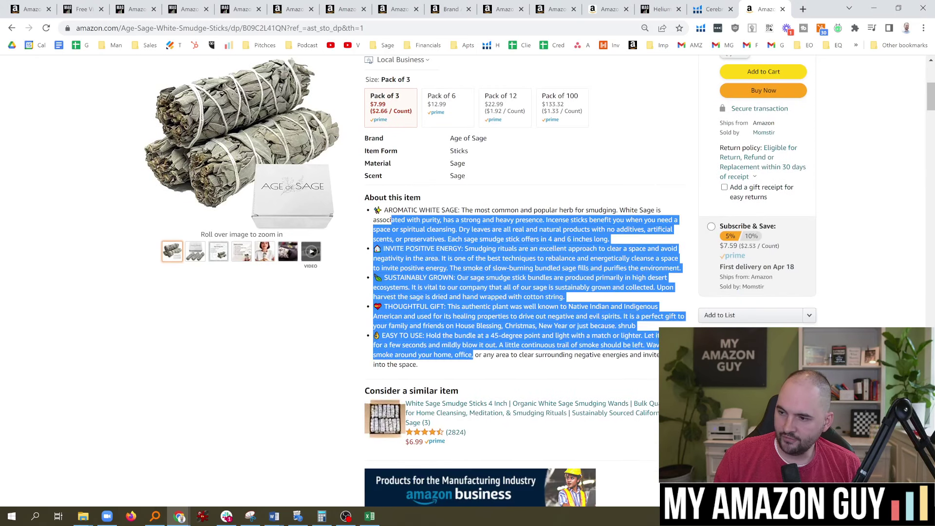
click(475, 354)
Examine the listing's "From the brand" section, including the brand introduction and the further story cards in its carousel
drag(931, 103, 931, 203)
drag(179, 119, 111, 121)
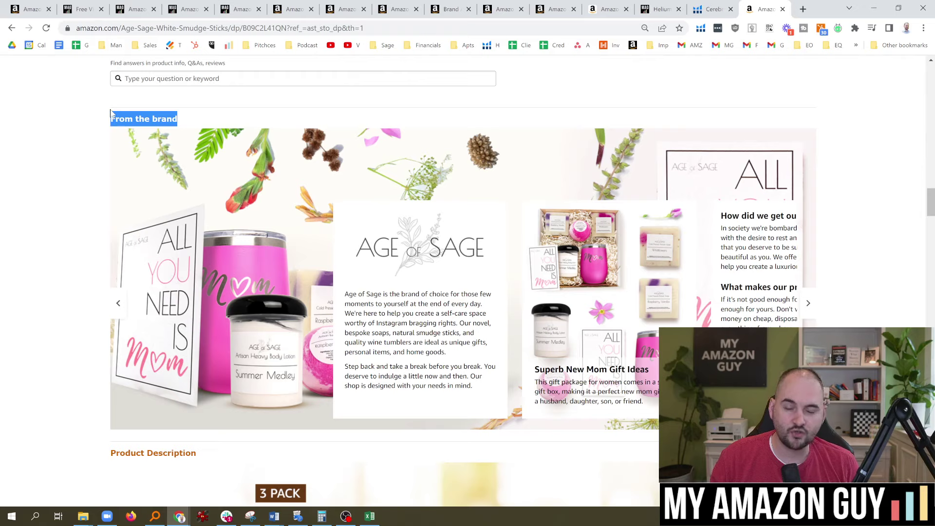
click(188, 107)
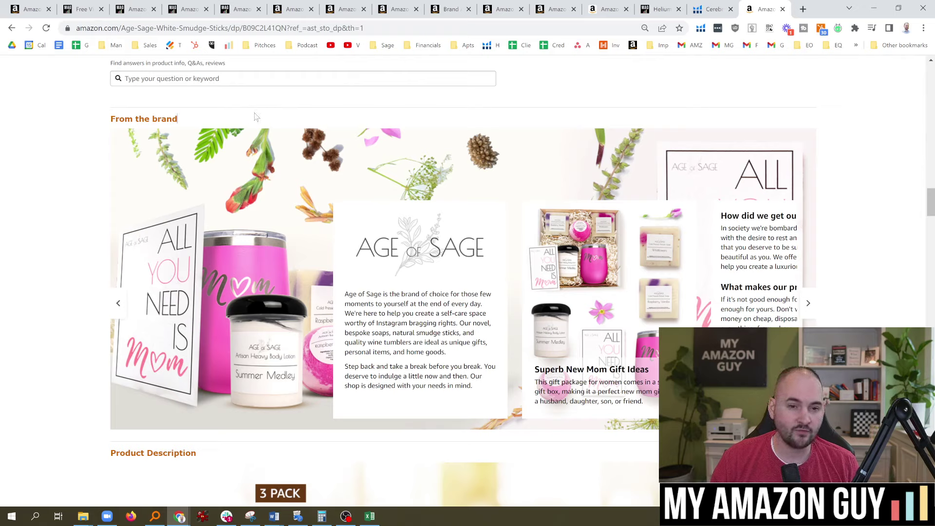
drag(109, 119, 211, 126)
drag(375, 294, 453, 397)
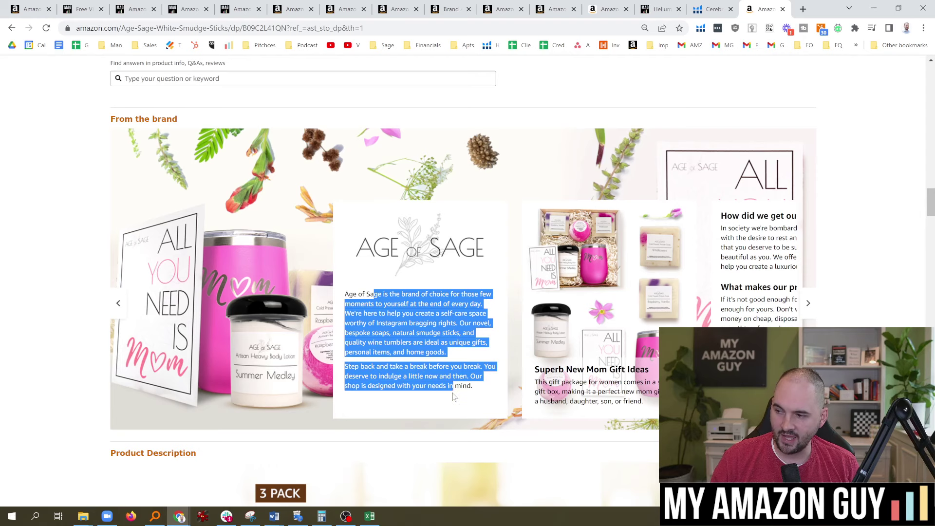
click(810, 307)
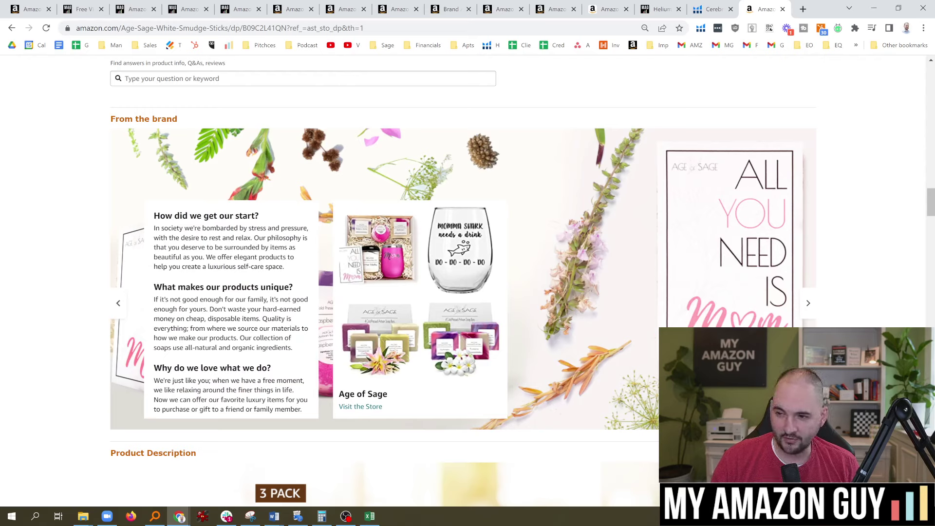
drag(154, 215, 356, 154)
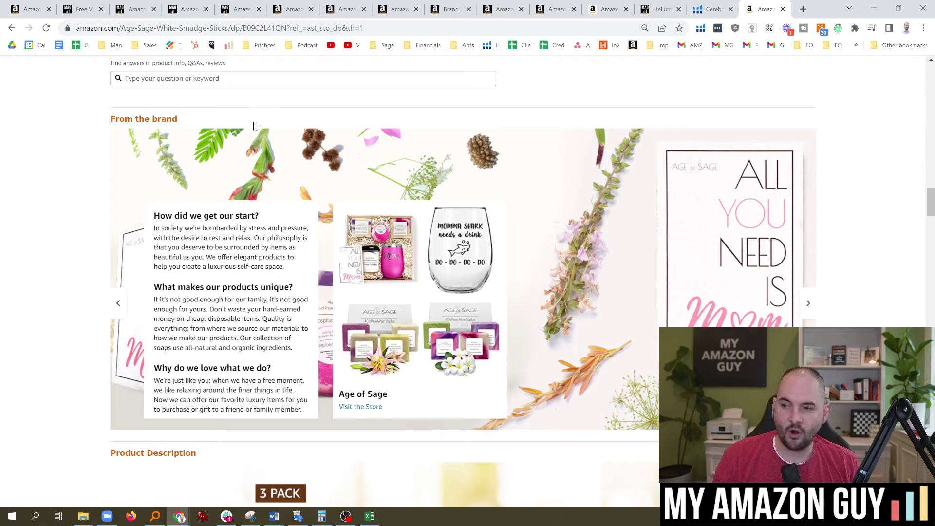
Review the Product Description content, from the "White Sage" banner and its text down to "Benefits of Burning Sage"
scroll(334, 179, down, 1)
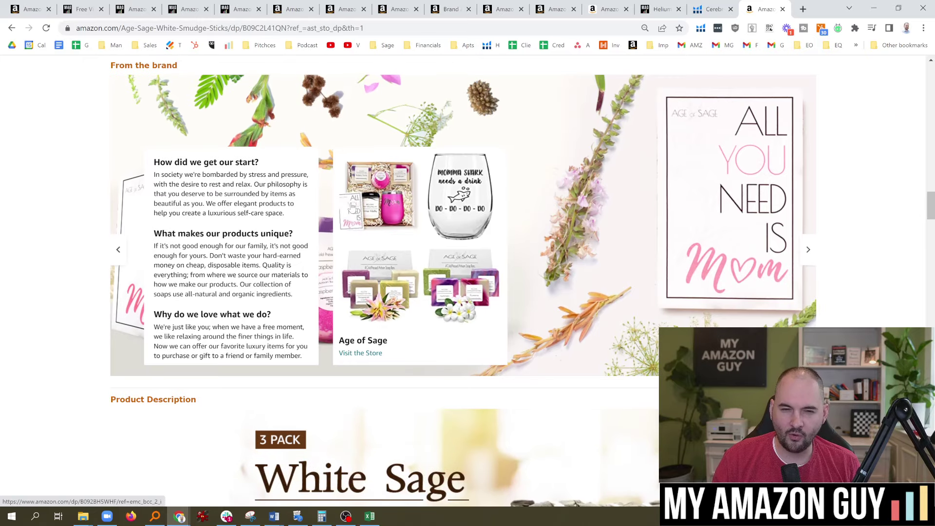
scroll(367, 200, down, 7)
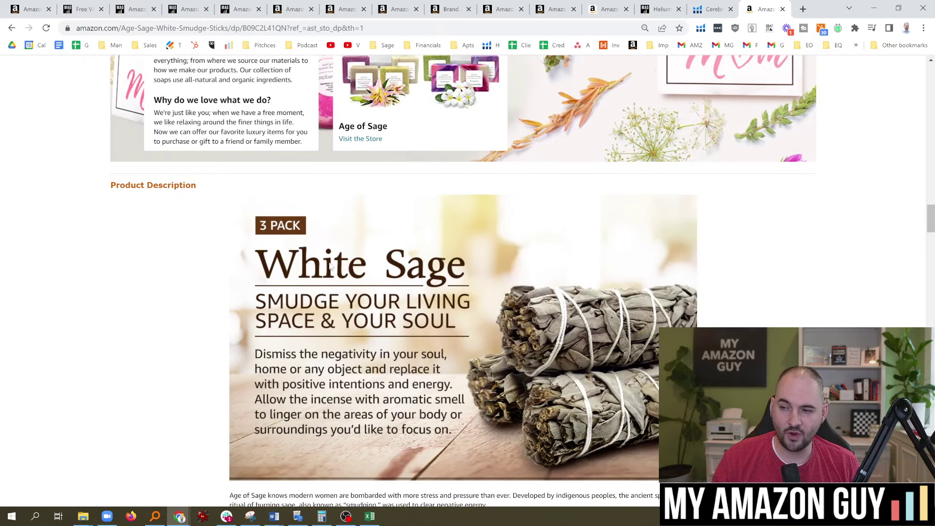
scroll(282, 219, up, 1)
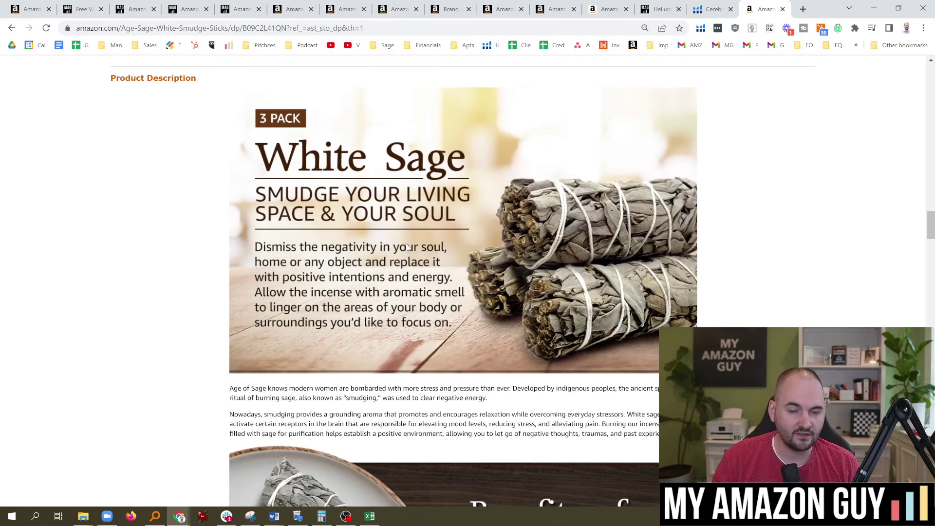
scroll(407, 247, down, 1)
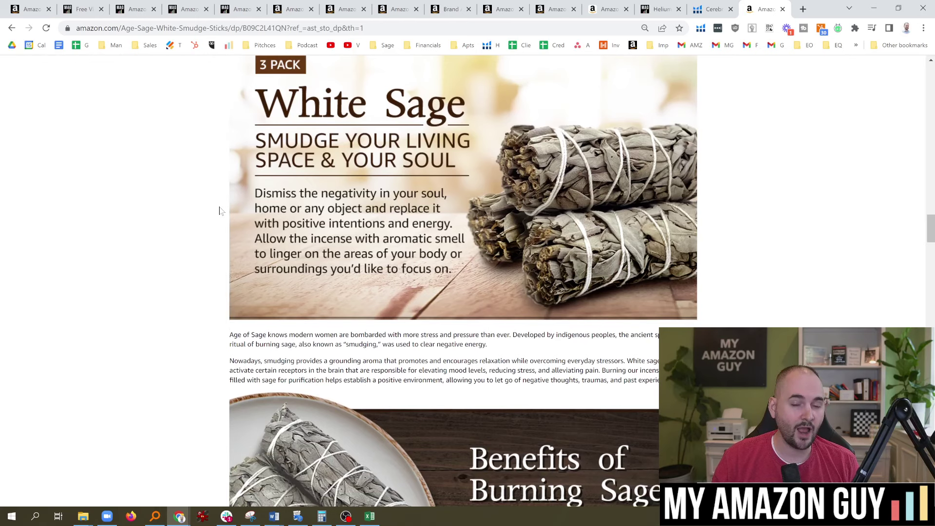
scroll(238, 216, down, 2)
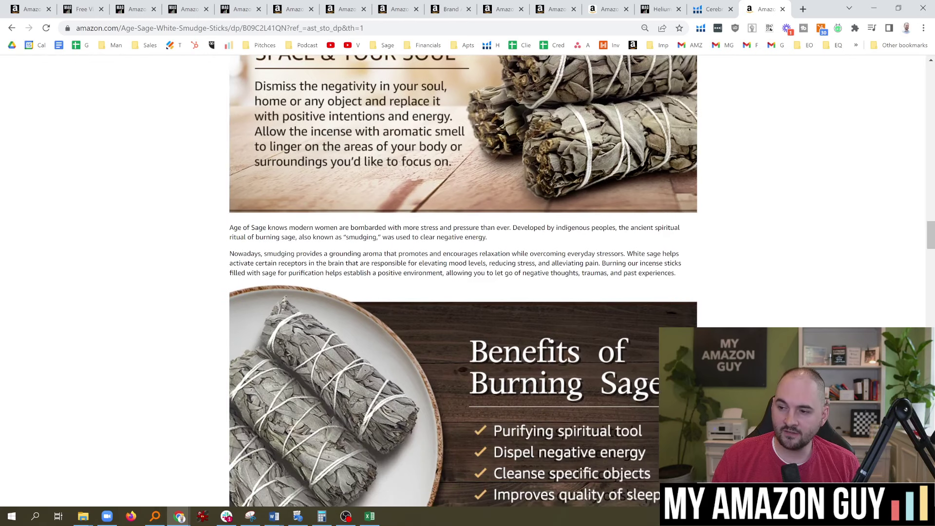
Examine the description paragraphs above the "Benefits of Burning Sage" banner and continue down to the "Safe and Powerful Ritual Tool" section
drag(230, 224, 677, 274)
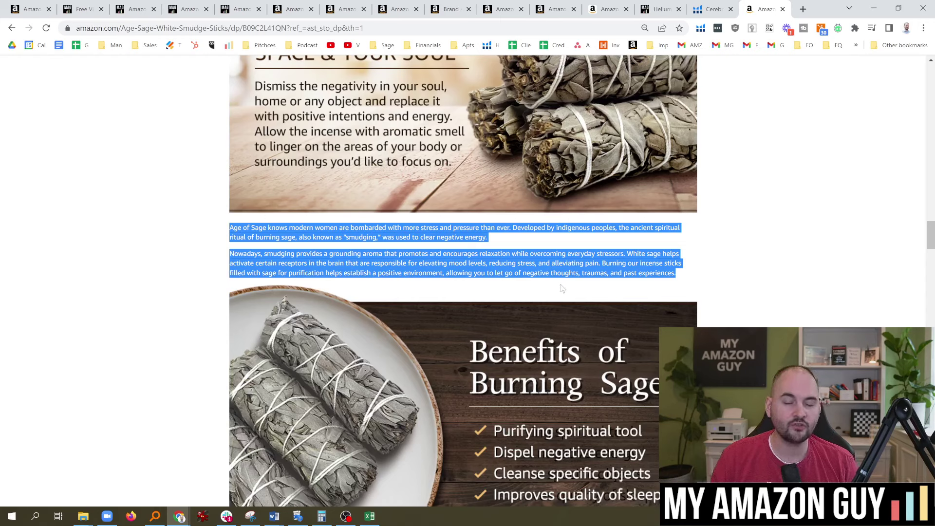
click(32, 232)
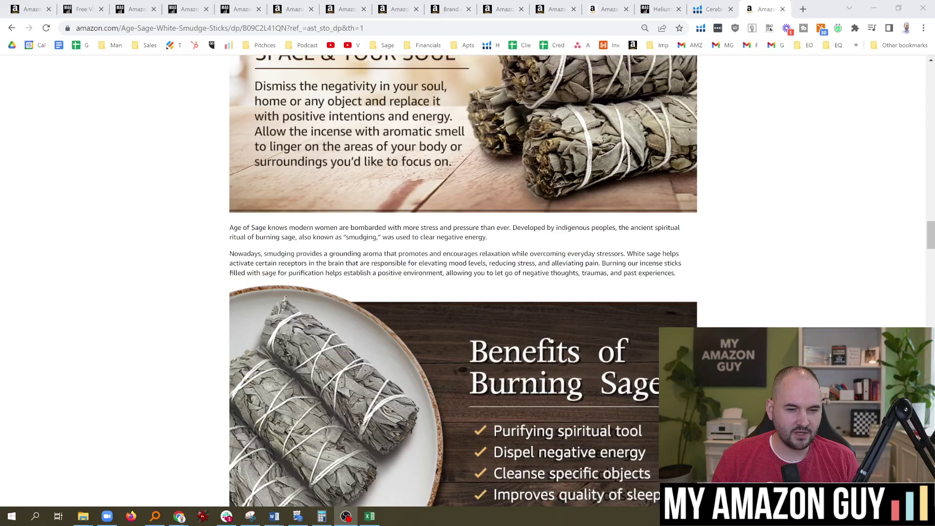
drag(366, 224, 494, 254)
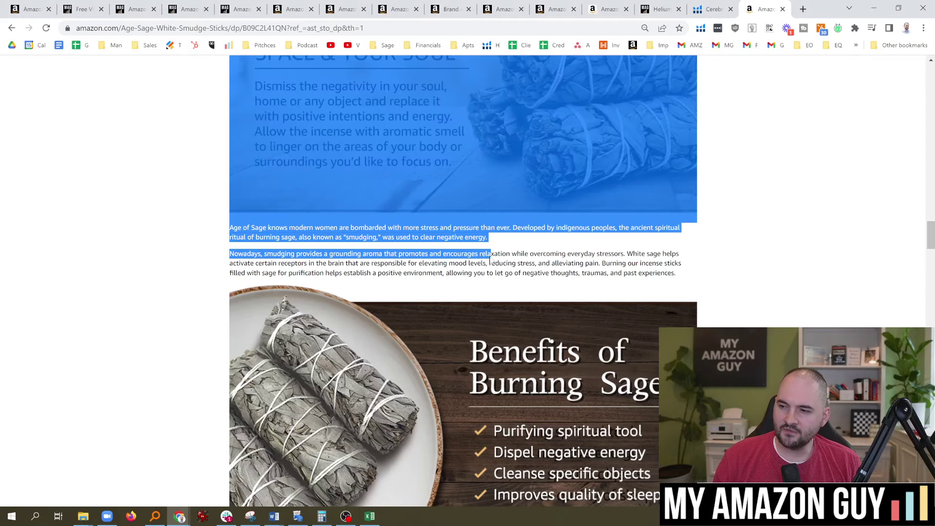
click(494, 253)
drag(931, 240, 927, 272)
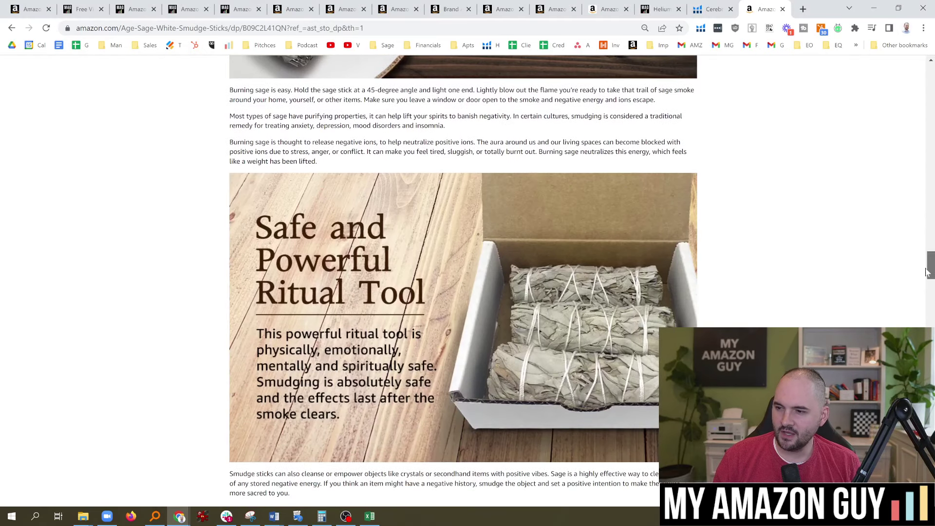
Inspect the HTML of the "Safe and Powerful Ritual Tool" image for its alt text, and return to the description text below it
right_click(371, 257)
click(397, 372)
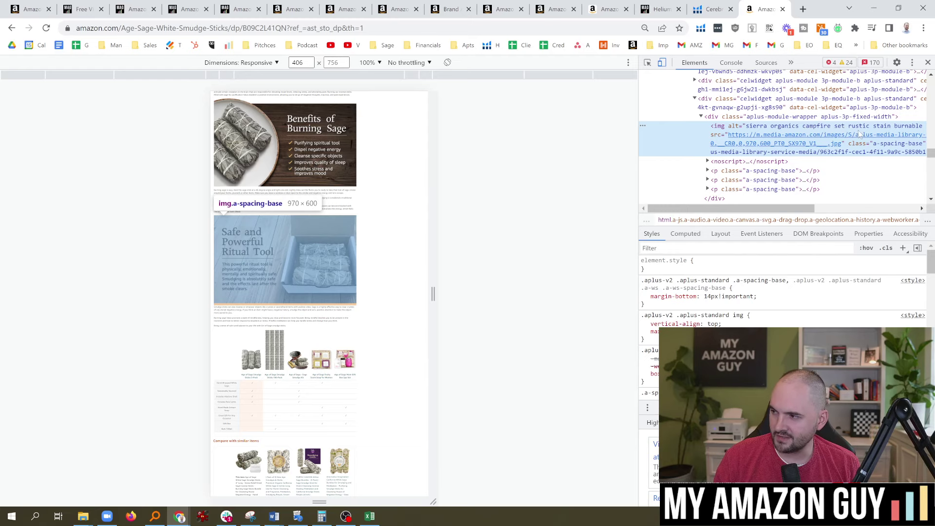
click(928, 62)
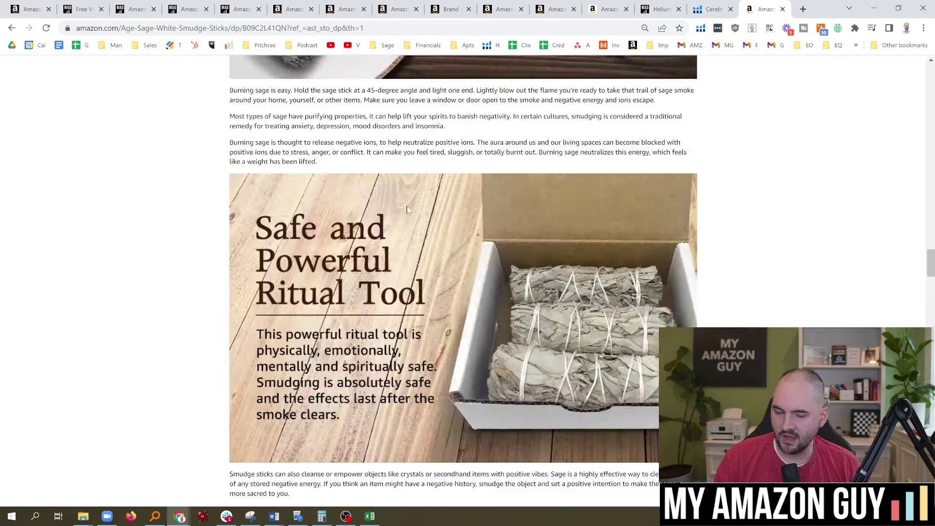
scroll(177, 292, down, 1)
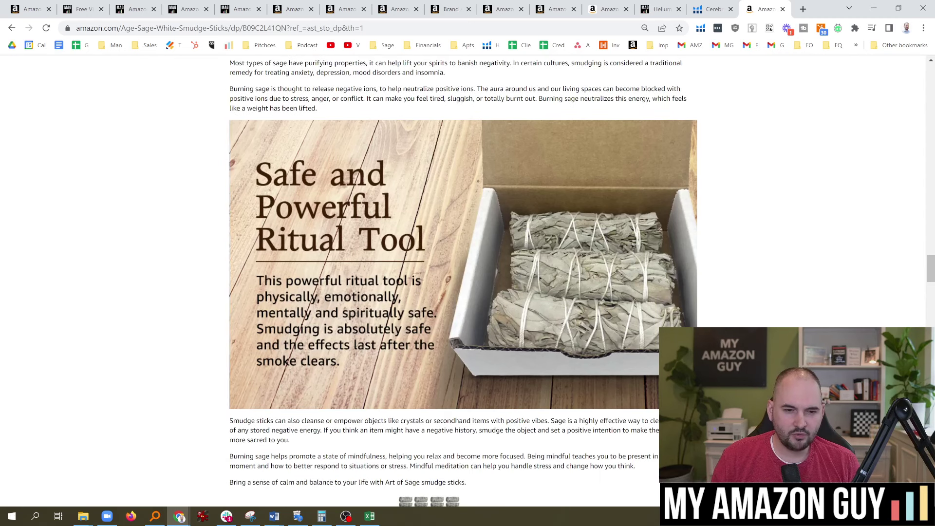
Switch to the Cerebro results and export the filtered keywords as an XLSX file
click(702, 15)
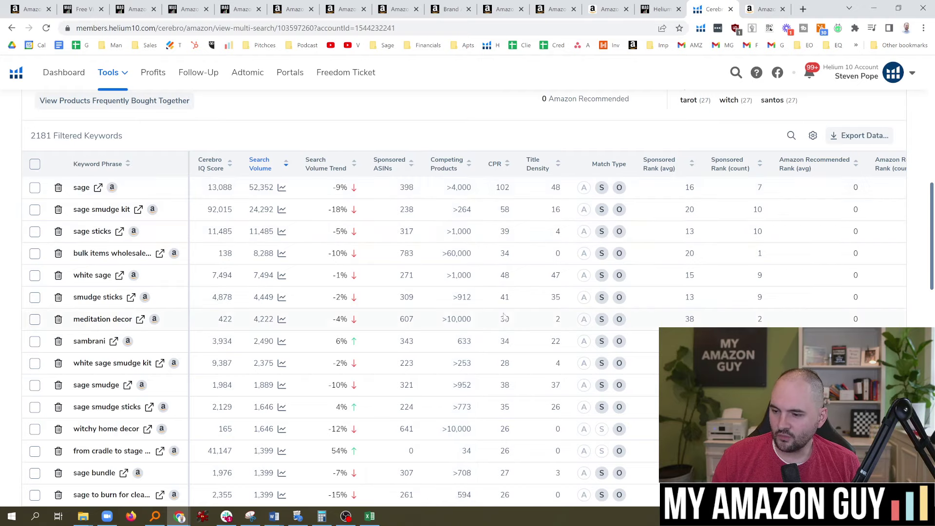
click(860, 135)
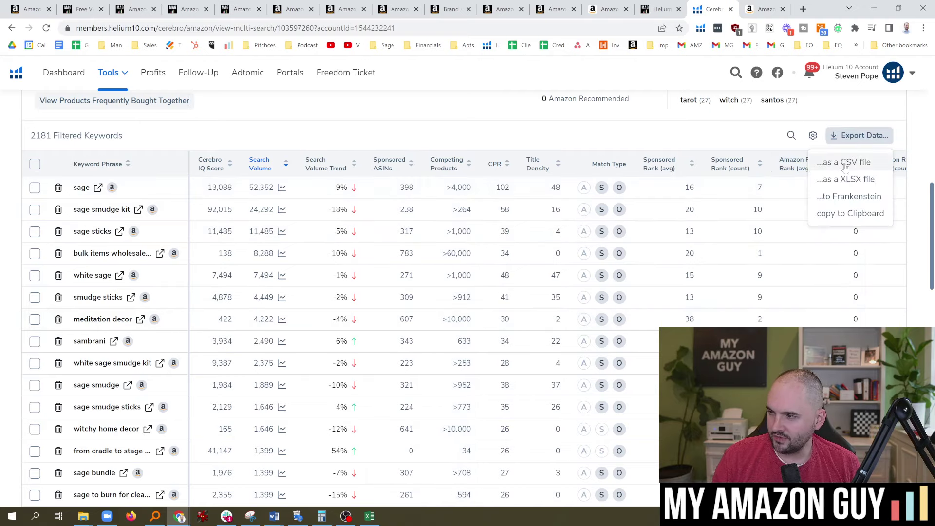
click(847, 164)
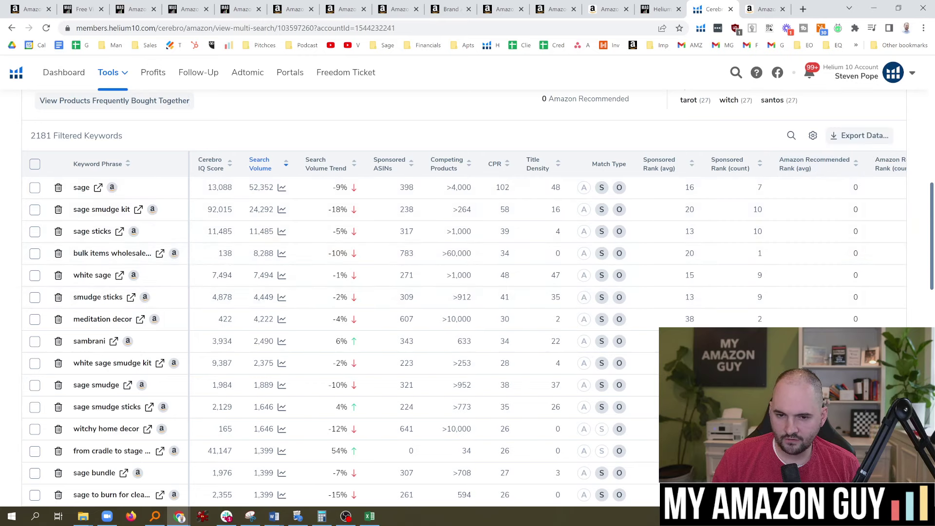
In the exported Excel workbook, review the Keyword Phrase, Search Volume and Ranking Competitors columns and the competitor ASIN columns
click(33, 151)
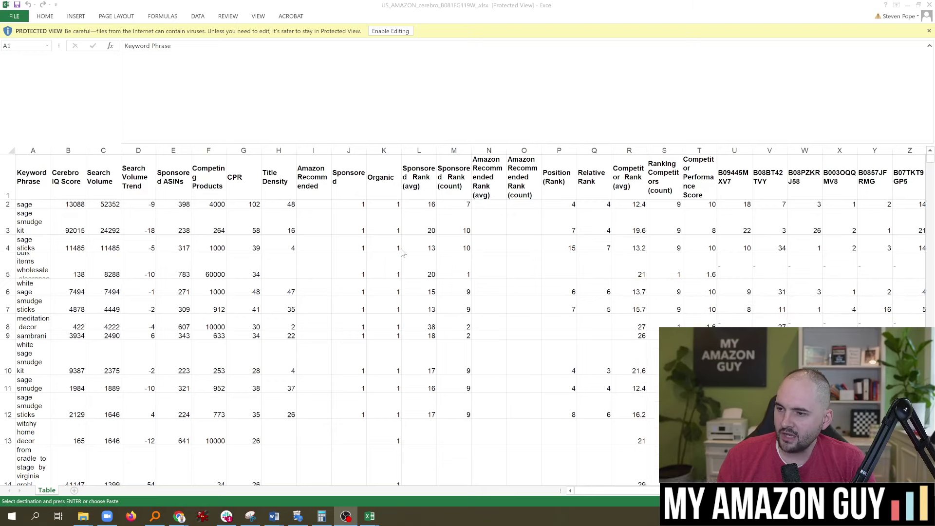
key(ctrl+space)
click(292, 219)
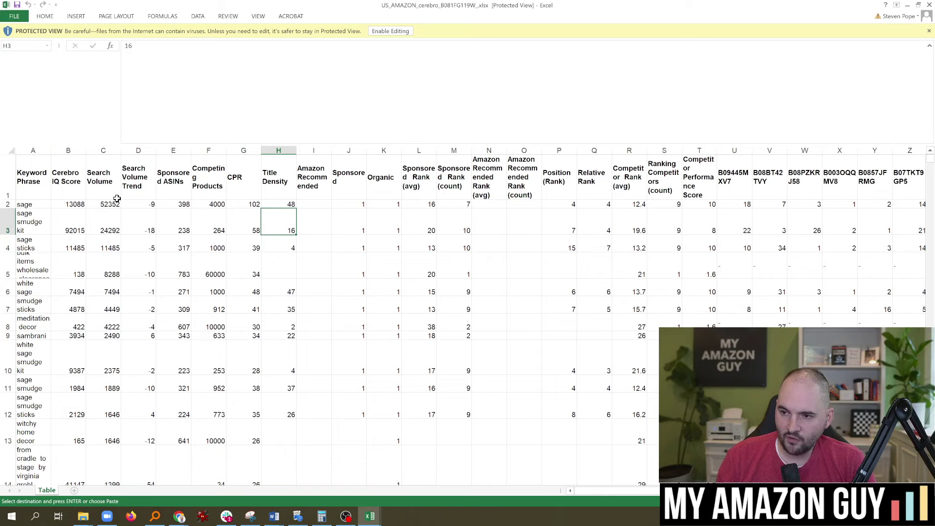
click(104, 151)
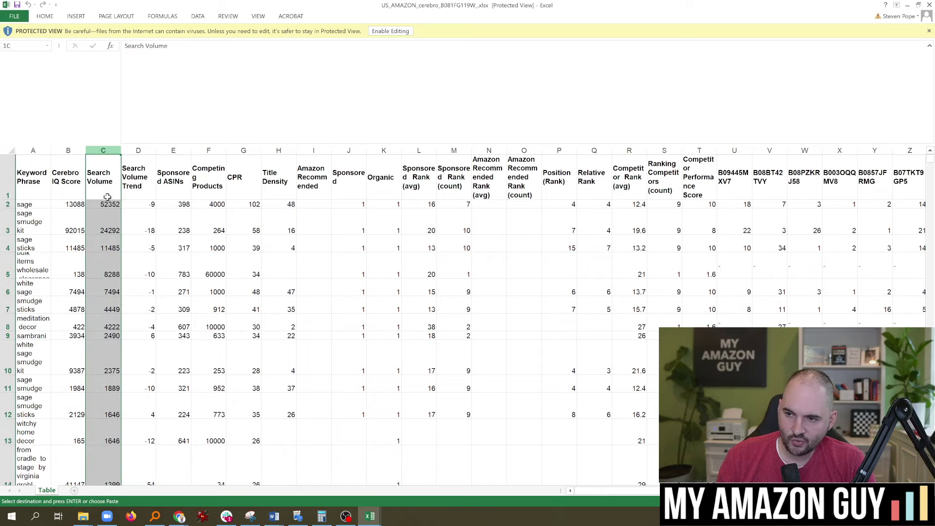
drag(592, 491, 643, 490)
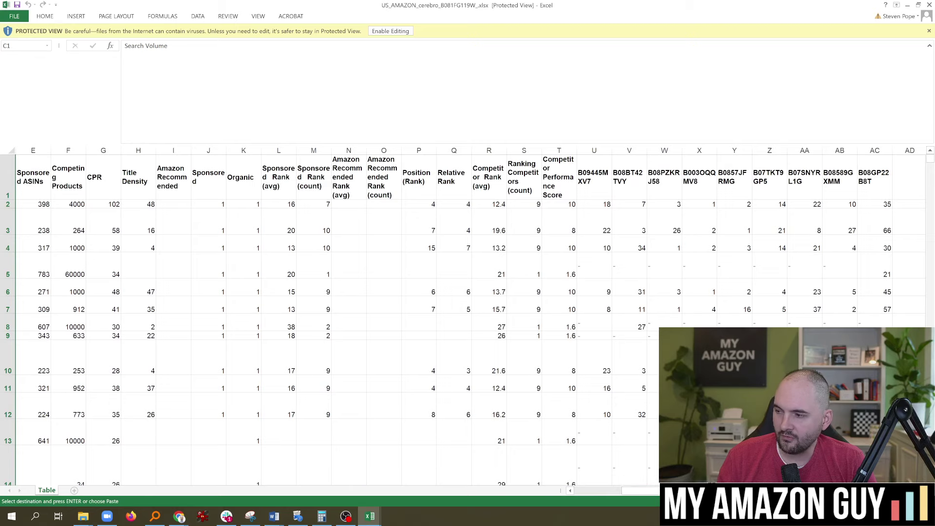
click(534, 221)
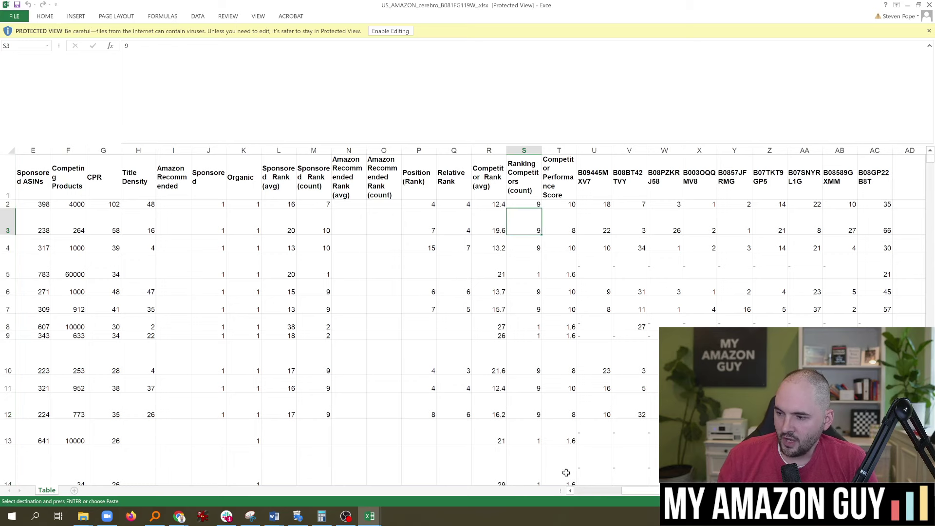
drag(634, 491, 580, 491)
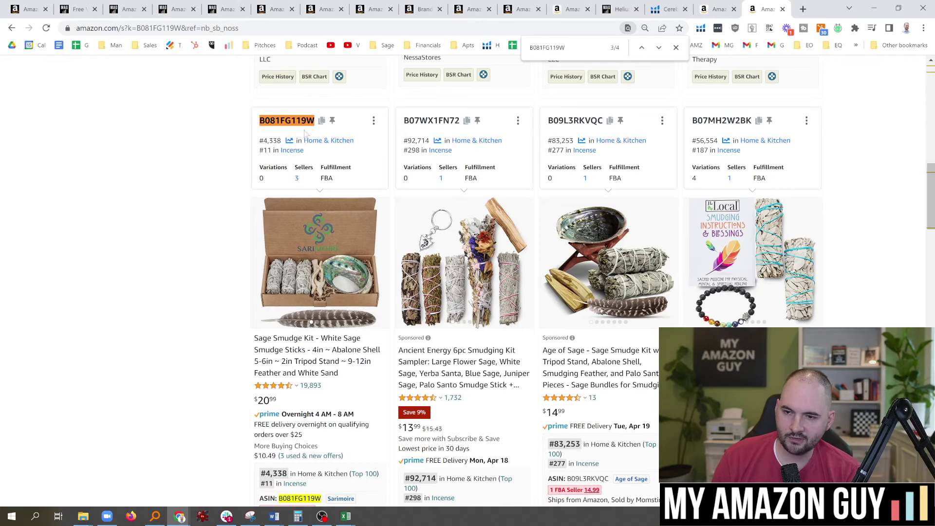
Check which products the competitor ASINs B081FG119W and B08BT42TVY belong to in the Amazon search results
mouse_move(355, 290)
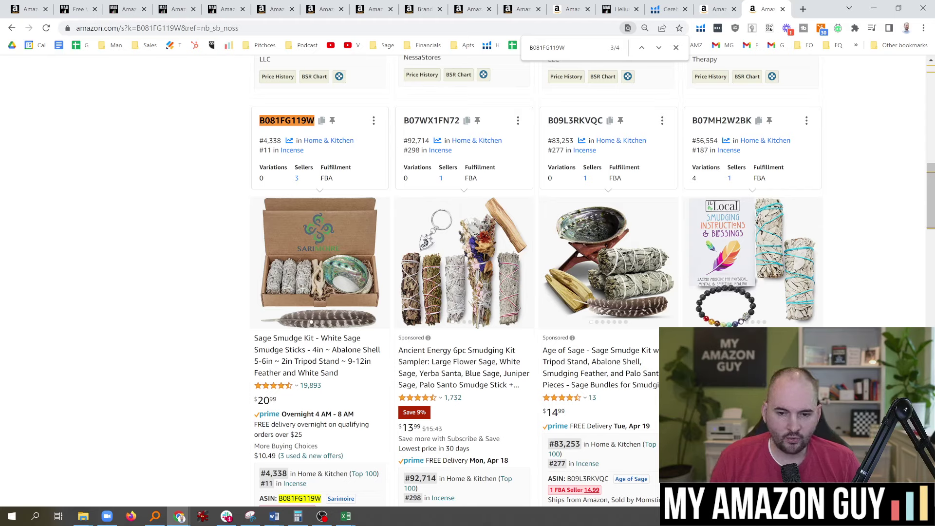
key(alt+Tab)
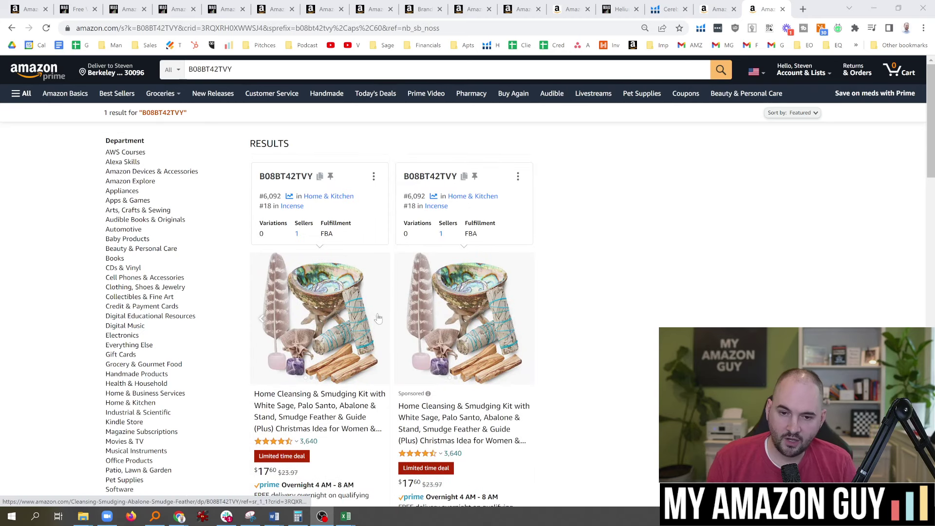
mouse_move(362, 315)
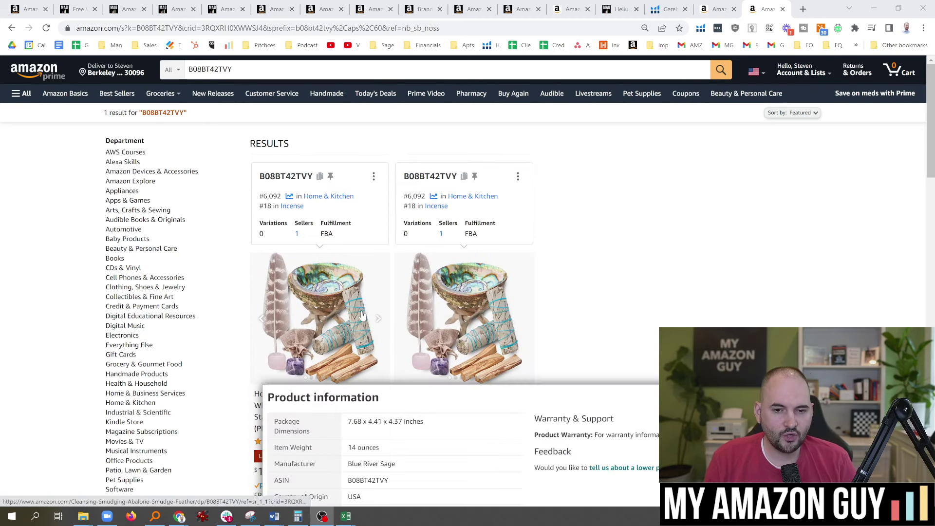
Return to the Age of Sage White Sage Smudge Sticks listing and review its product title
click(570, 9)
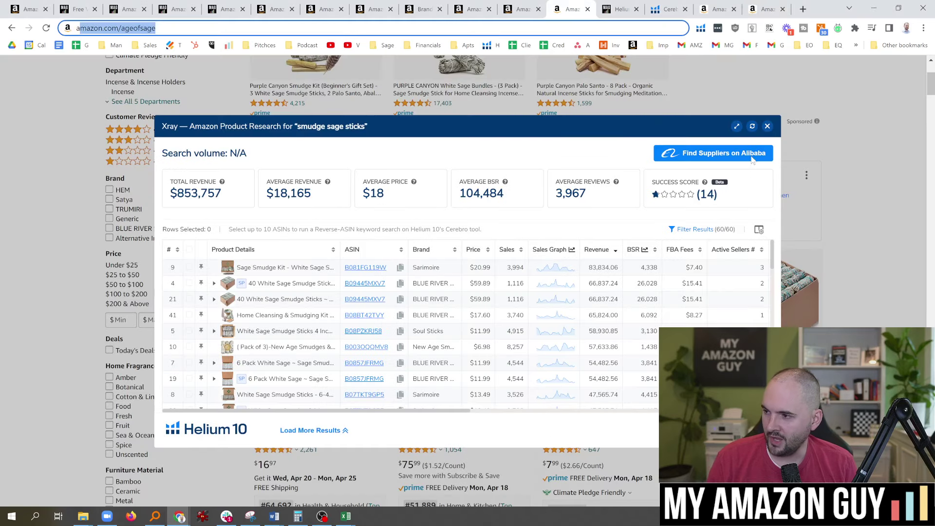
click(769, 5)
click(724, 5)
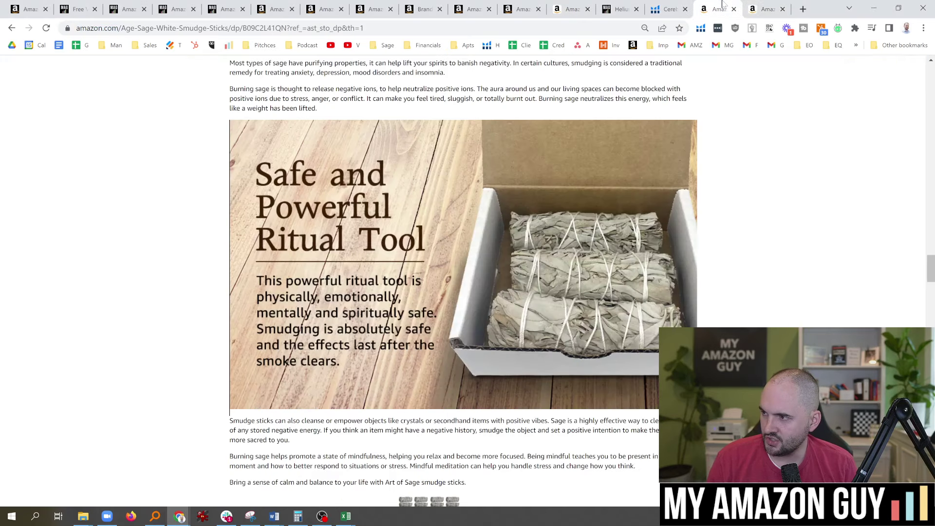
drag(931, 269, 931, 84)
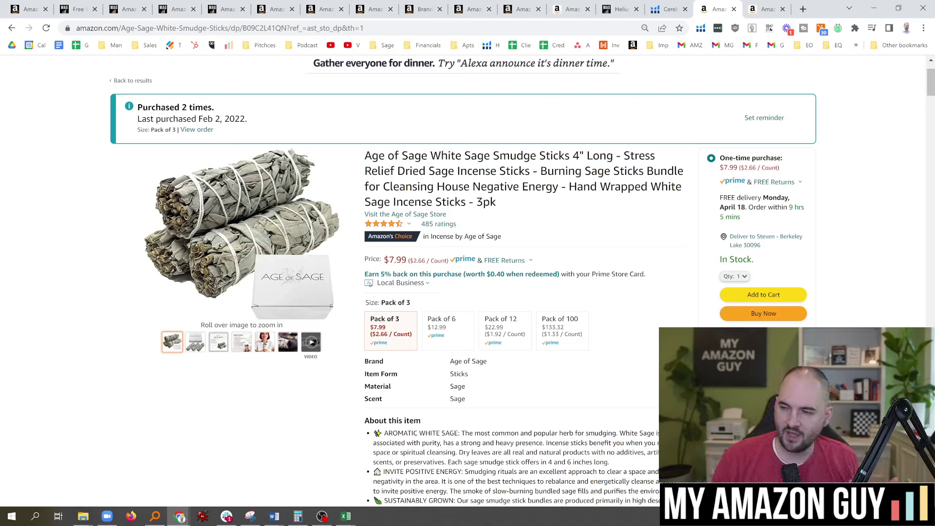
Switch back to the exported Cerebro workbook in Excel, maximize it and enable editing
click(346, 517)
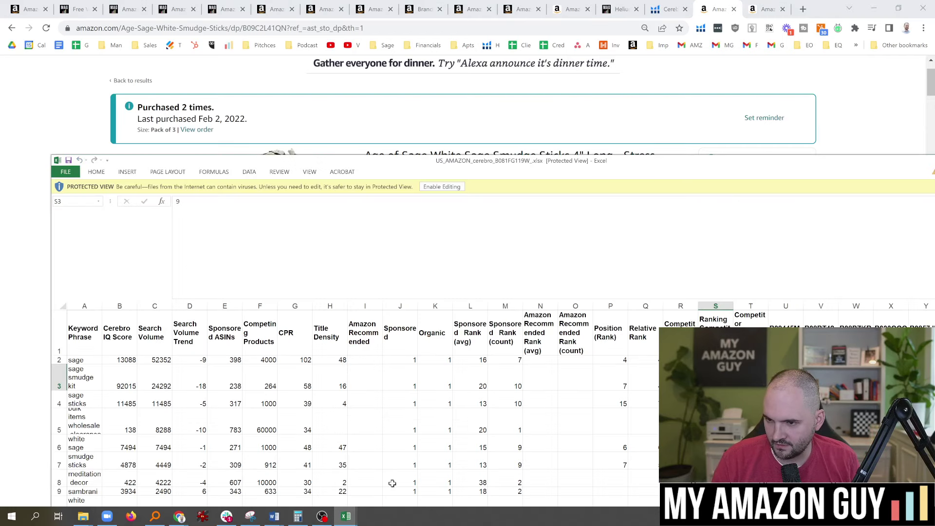
double_click(446, 163)
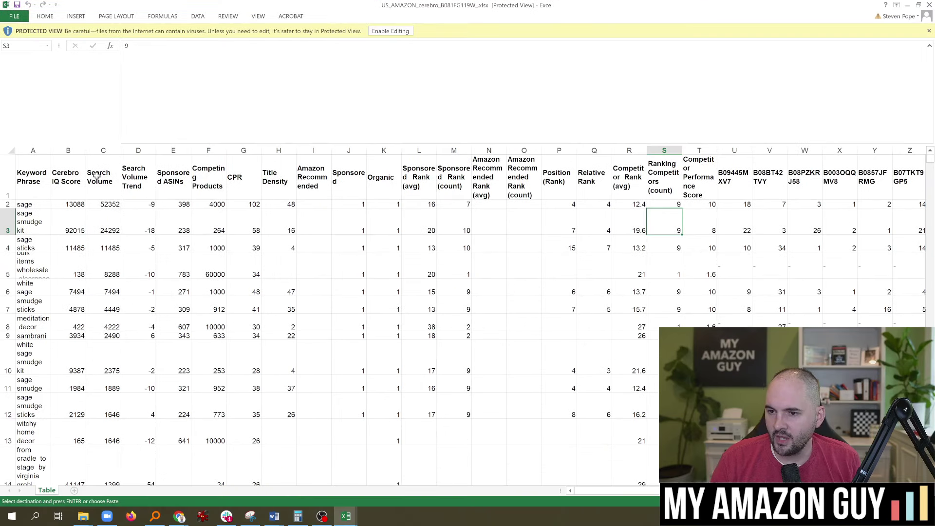
click(37, 151)
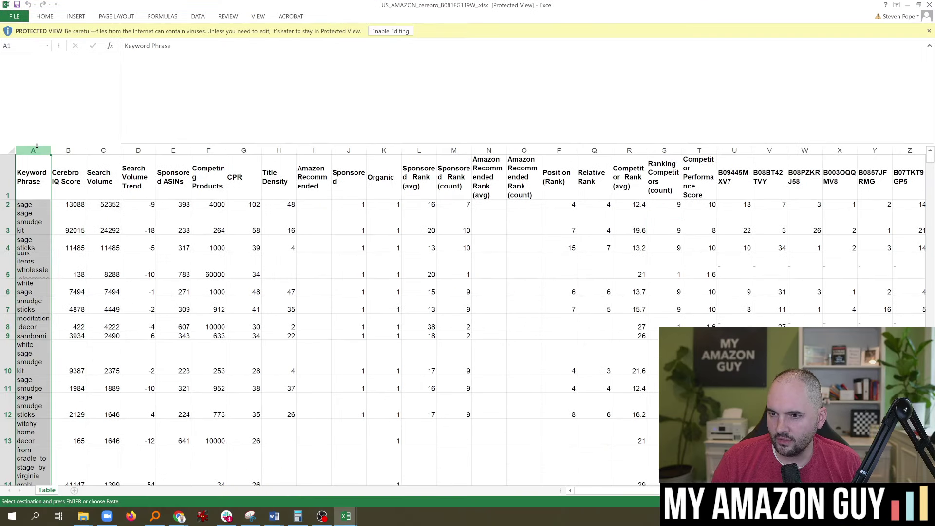
right_click(37, 151)
click(390, 31)
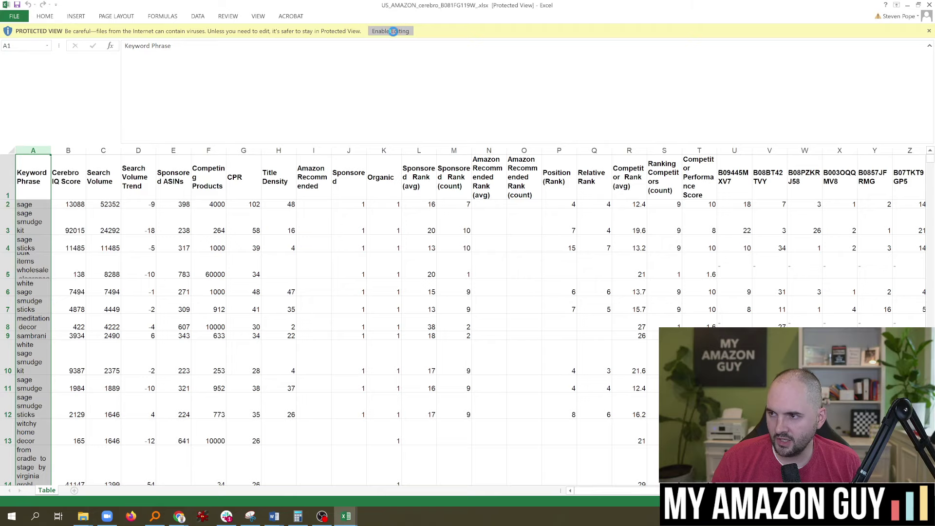
Insert a blank column before the Keyword Phrase column and enter "Ranking" as its header
click(42, 135)
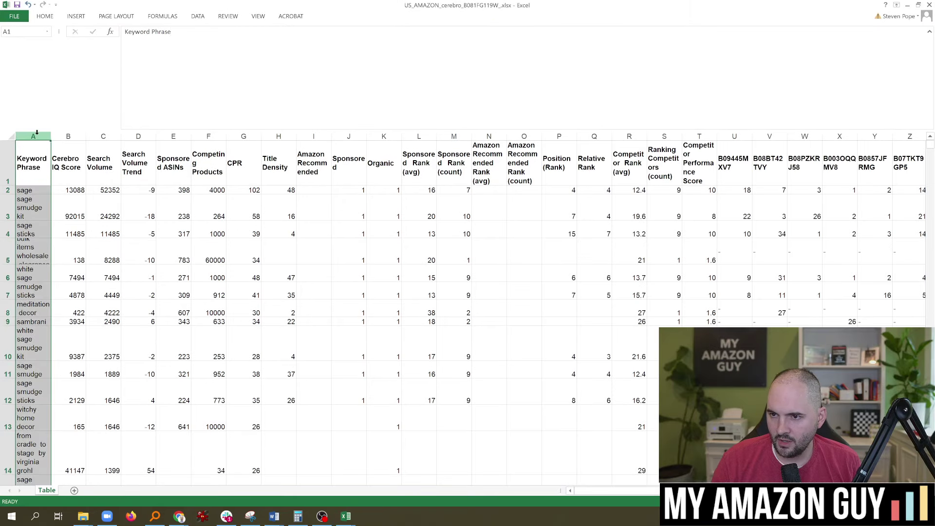
right_click(39, 136)
click(59, 205)
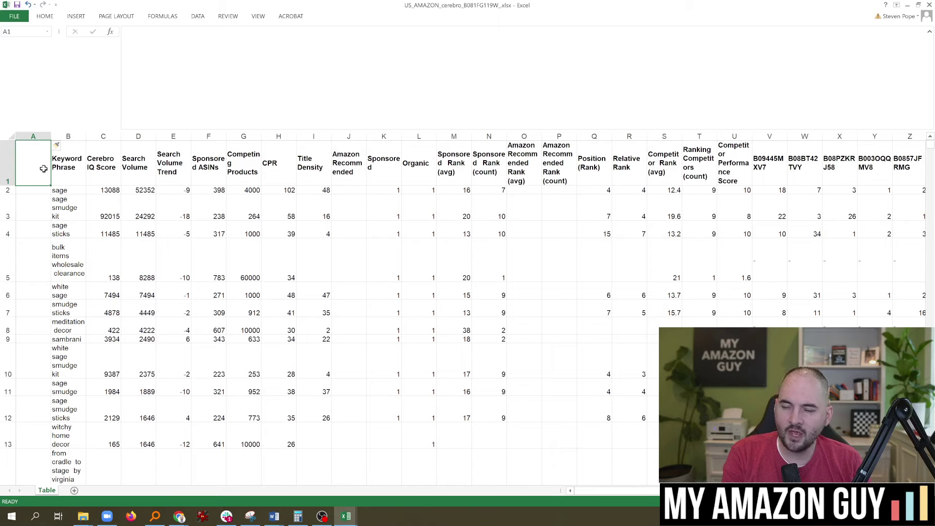
text(Ranking)
key(Return)
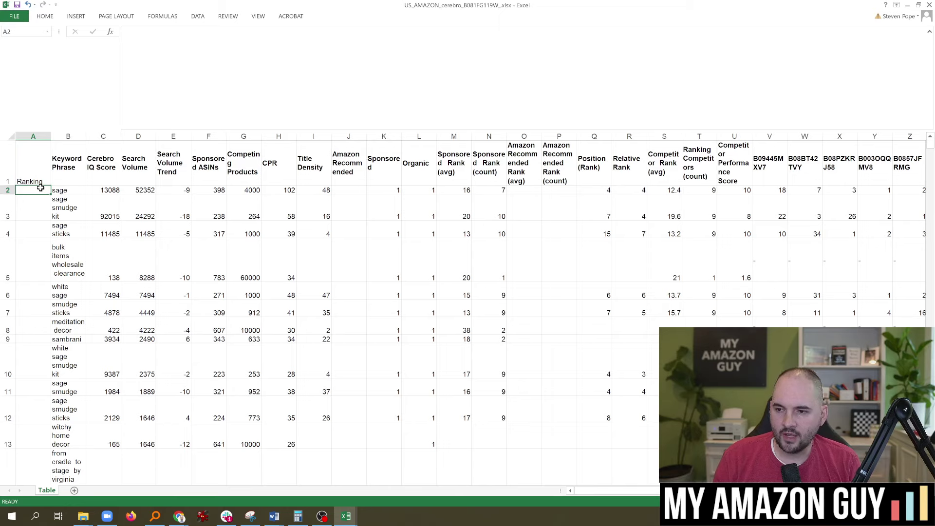
Enter a Ranking of 10 for "sage", "sage smudge kit" and "sage sticks", and 1 for "bulk items wholesale clearance"
text(10)
key(Return)
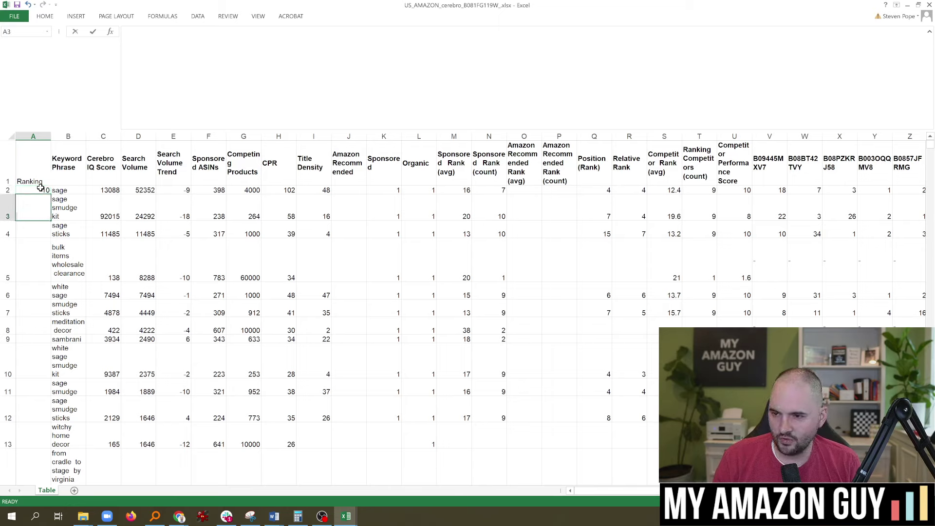
key(Return)
key(Return)
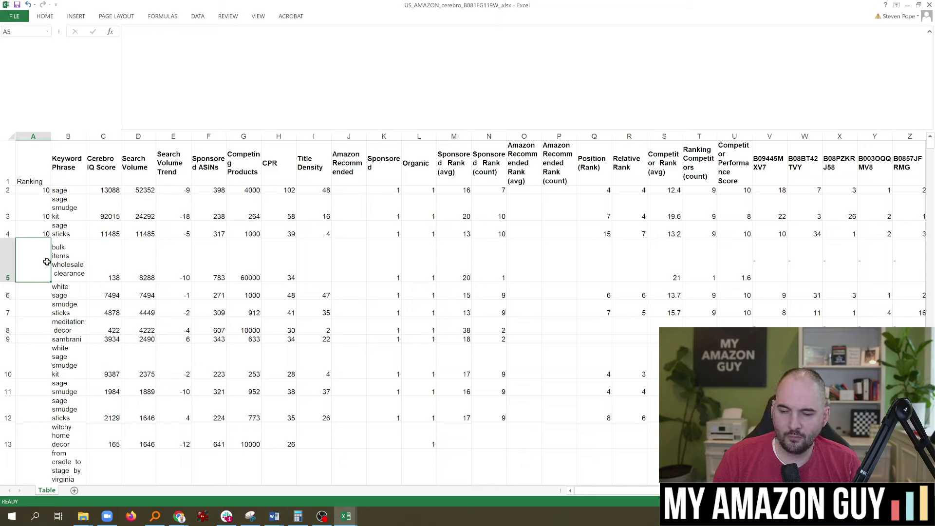
text(1)
key(Return)
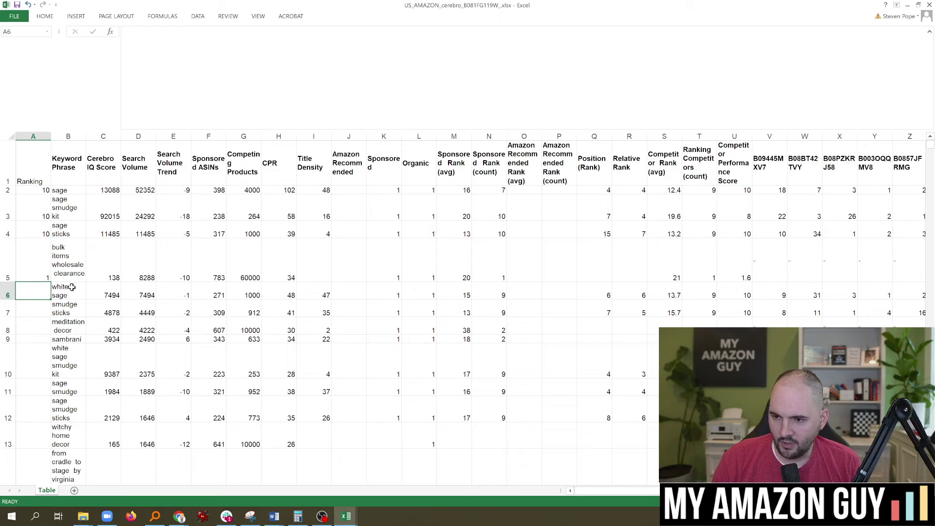
Enter a Ranking of 10 for "white sage" and "smudge sticks", and 8 for "meditation decor"
text(10)
key(Return)
text(10)
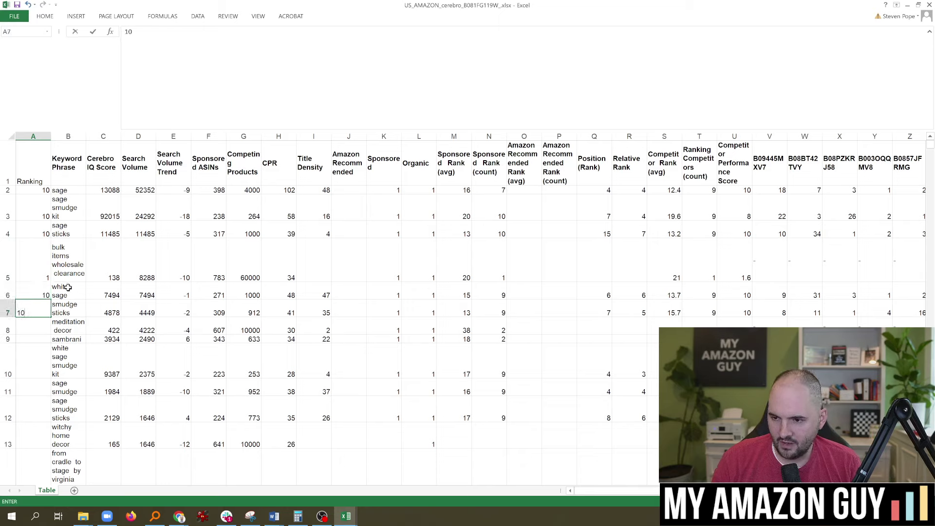
key(Return)
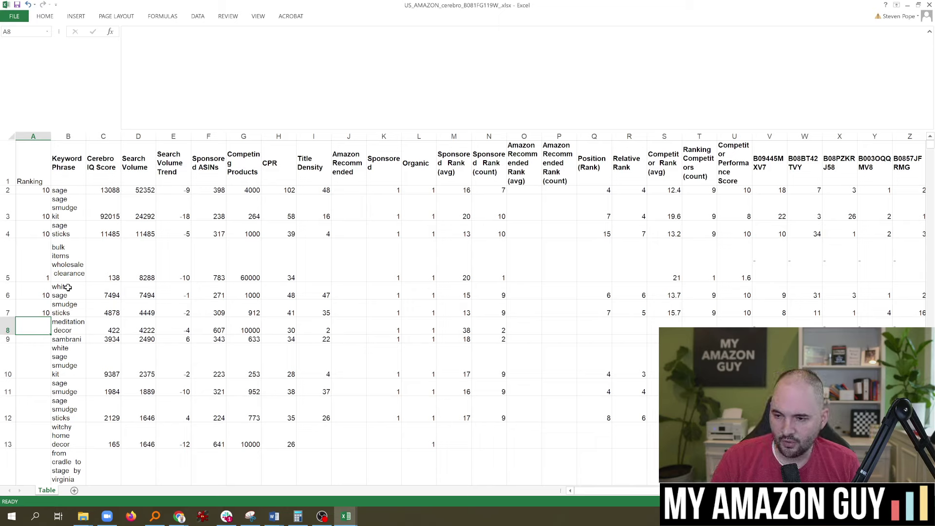
key(Return)
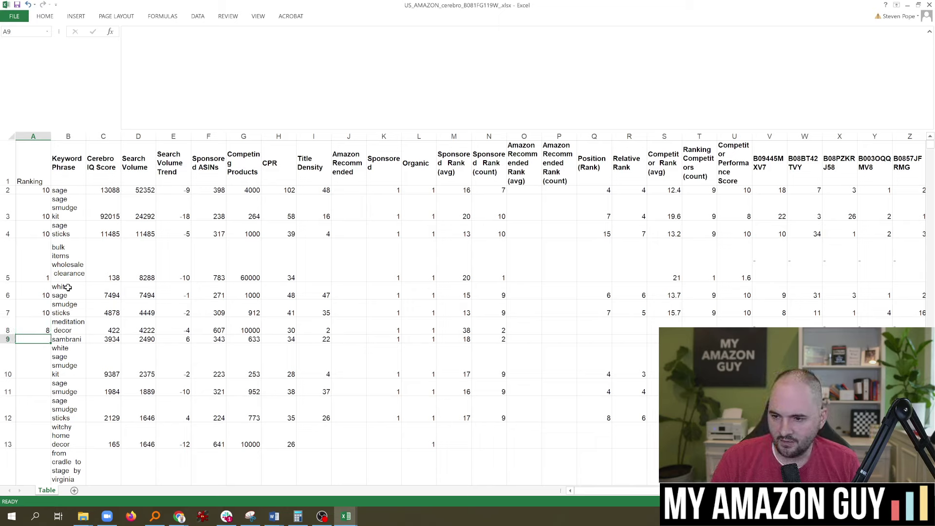
Enter a Ranking of 1 for "sambrani" and 10 for "white sage smudge kit", "sage smudge" and "sage smudge sticks"
key(Return)
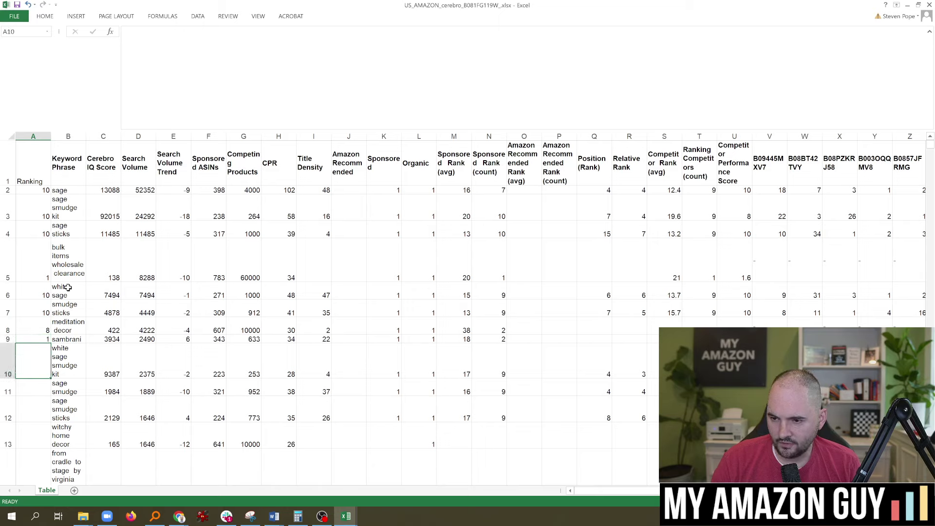
text(10)
key(Return)
text(10)
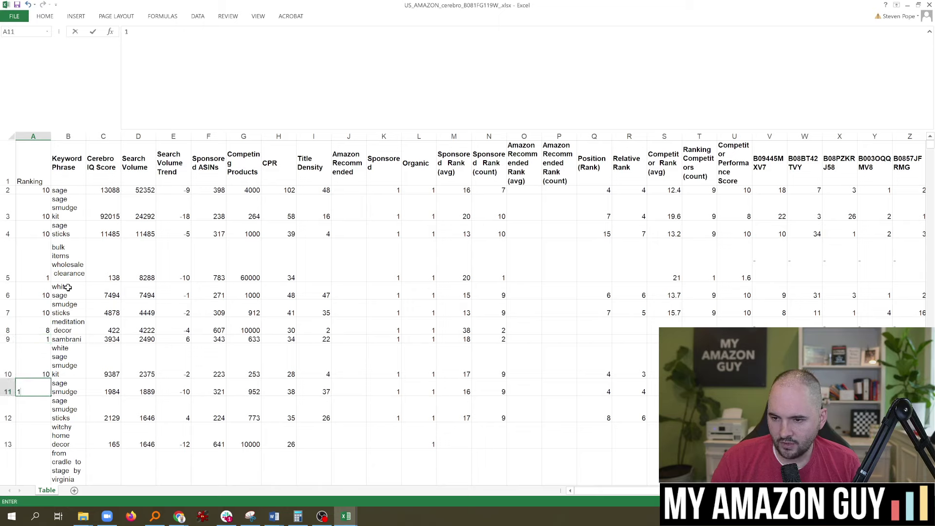
key(Return)
text(10)
key(Return)
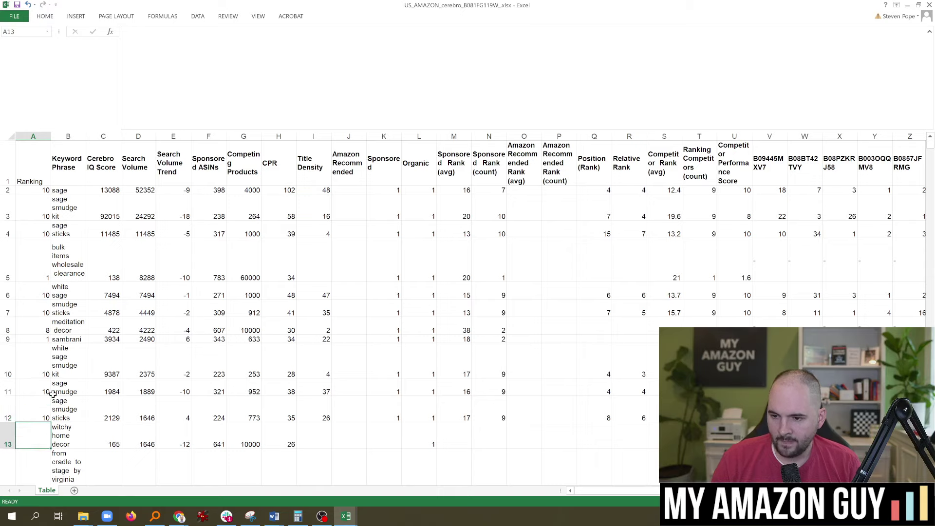
Enter a Ranking of 9 for "witchy home decor" in row 13
click(67, 432)
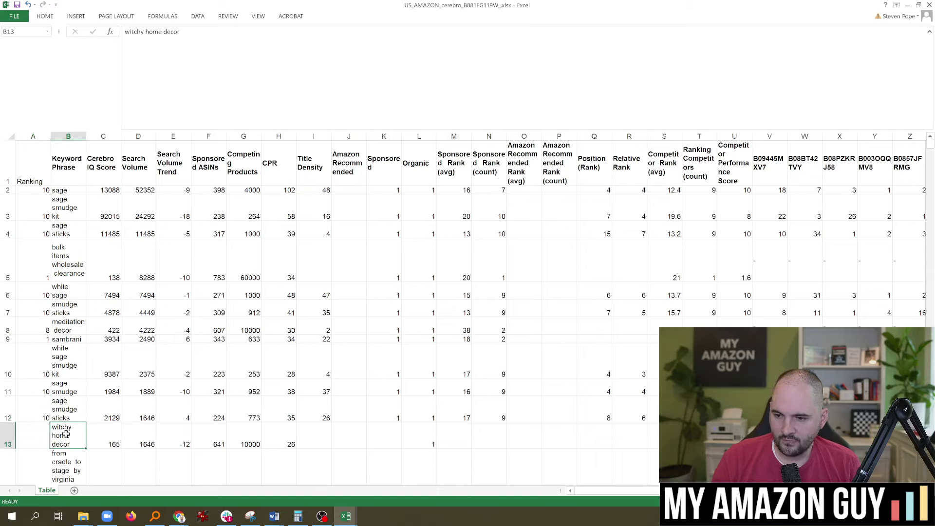
click(49, 436)
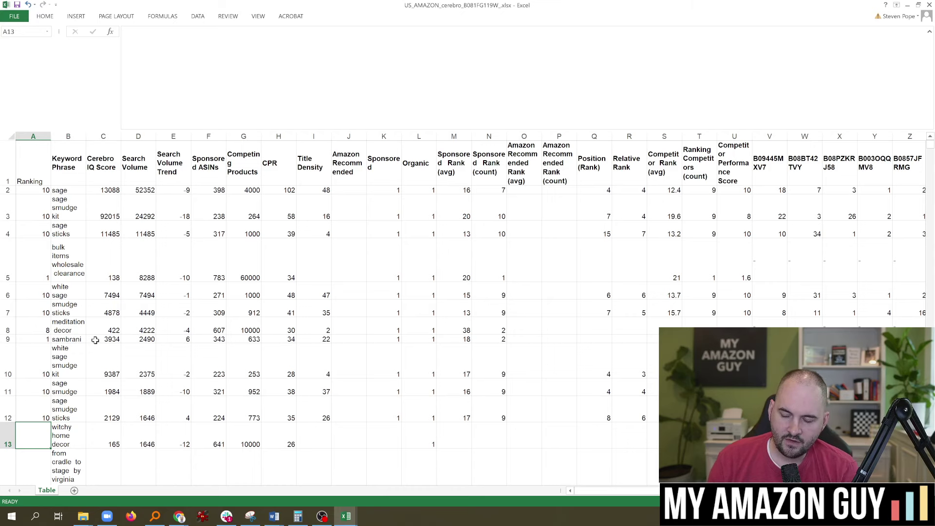
scroll(59, 399, down, 1)
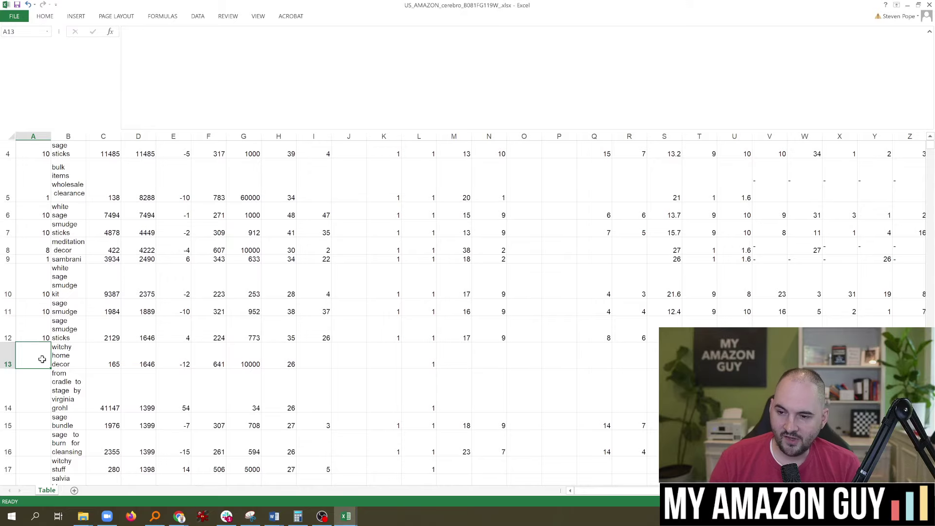
scroll(42, 359, up, 1)
scroll(85, 302, down, 2)
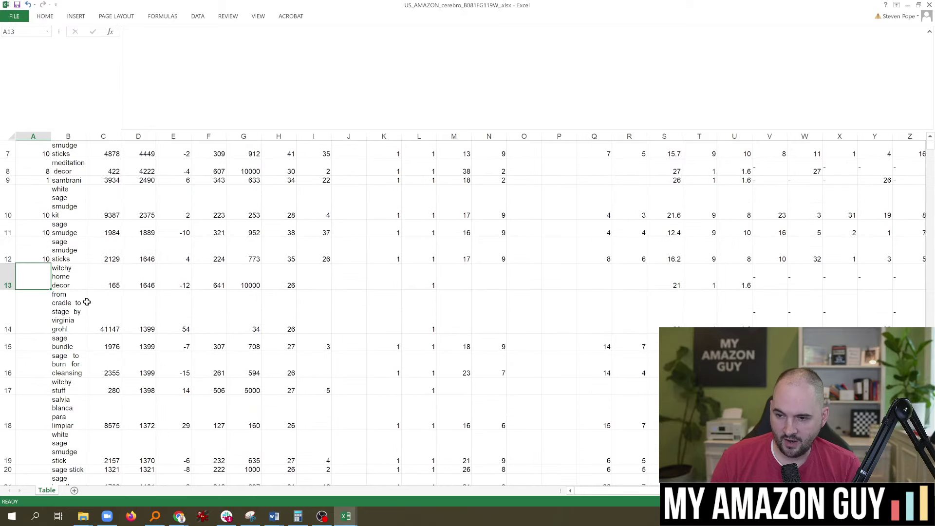
scroll(85, 304, up, 1)
scroll(86, 304, up, 1)
key(Return)
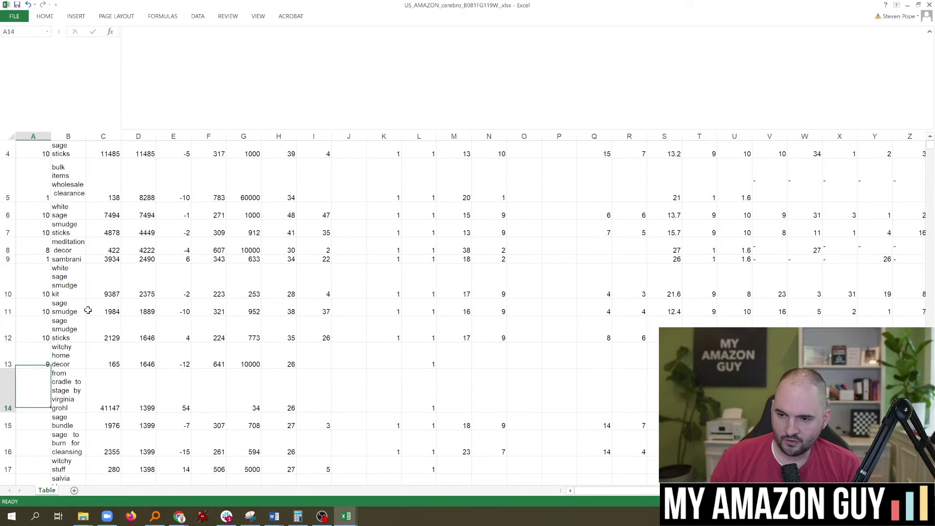
click(49, 351)
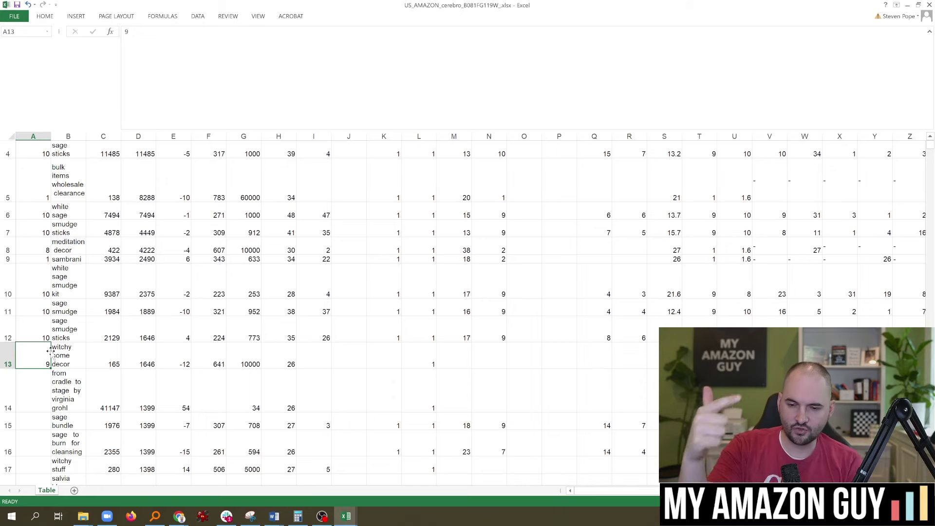
Compare the entered rankings with each keyword's Search Volume and Competitor Rank (avg), looking for keywords where competitors rank differently
scroll(81, 337, up, 1)
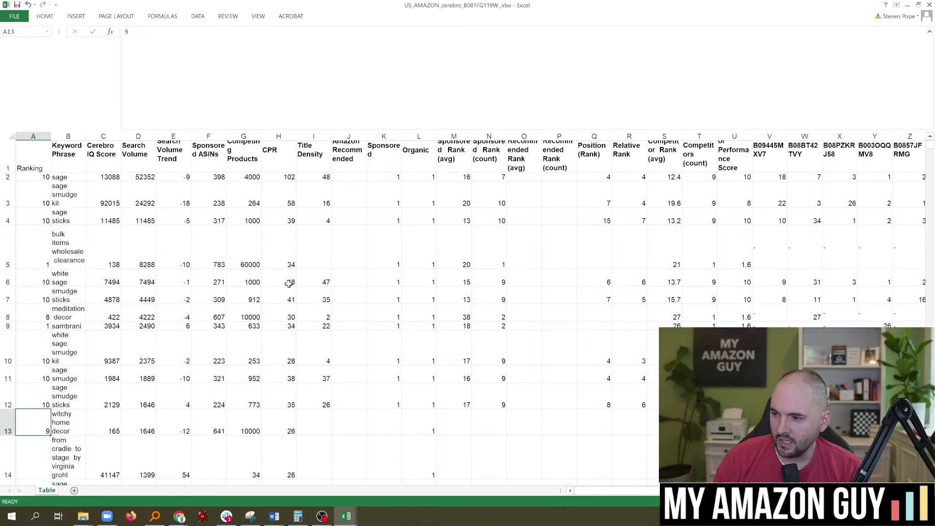
click(589, 492)
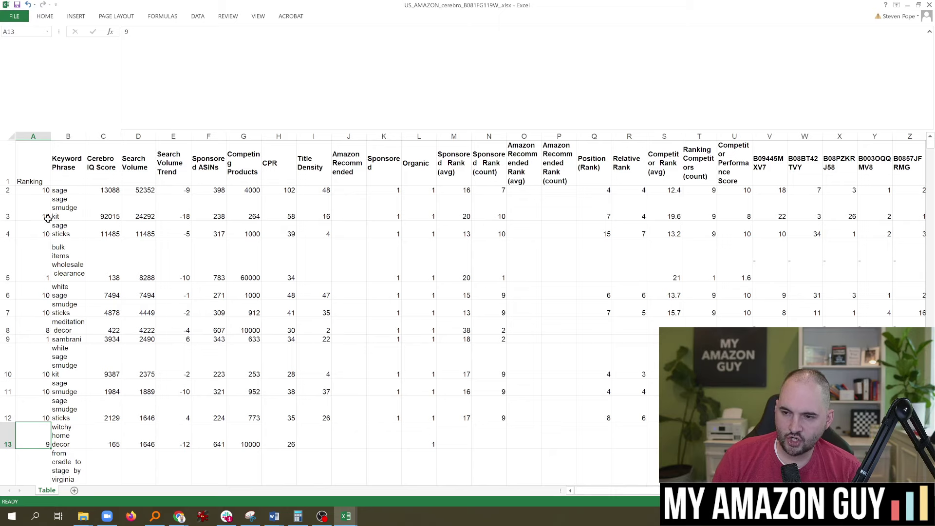
drag(29, 191, 39, 431)
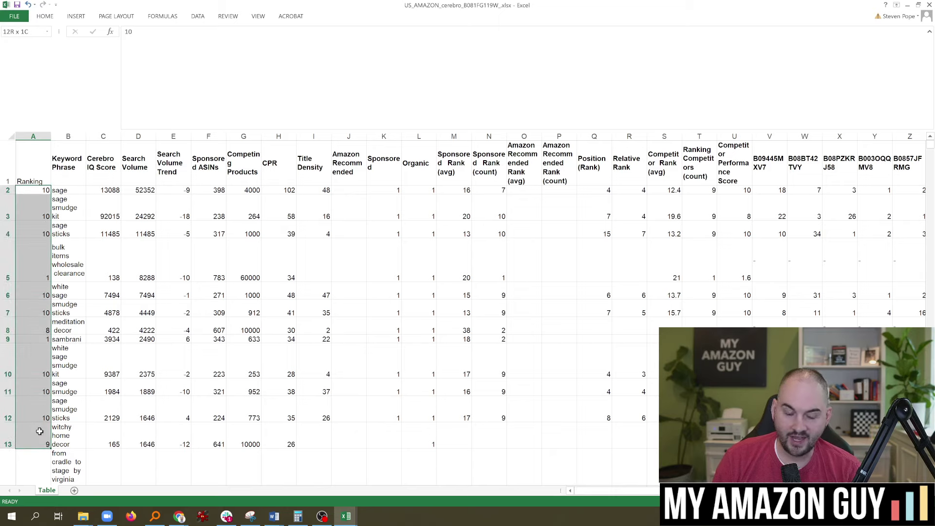
click(151, 330)
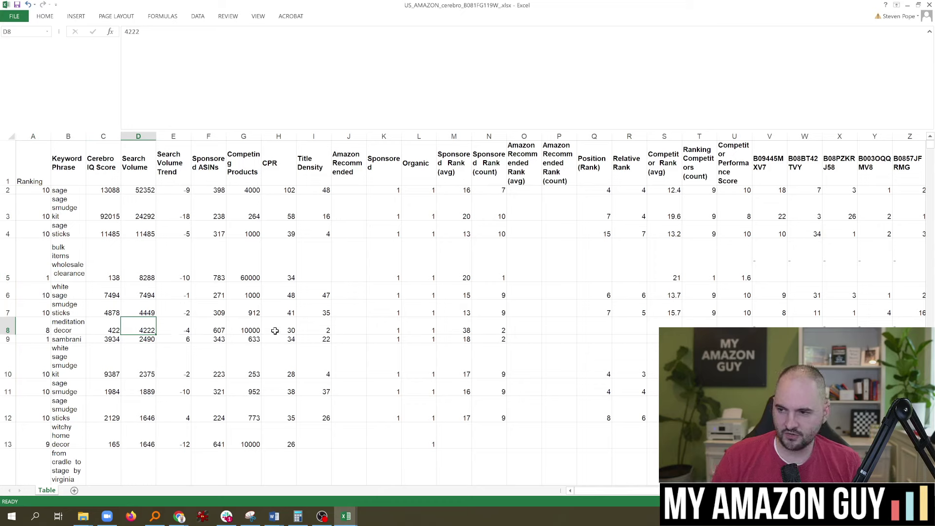
drag(110, 191, 123, 222)
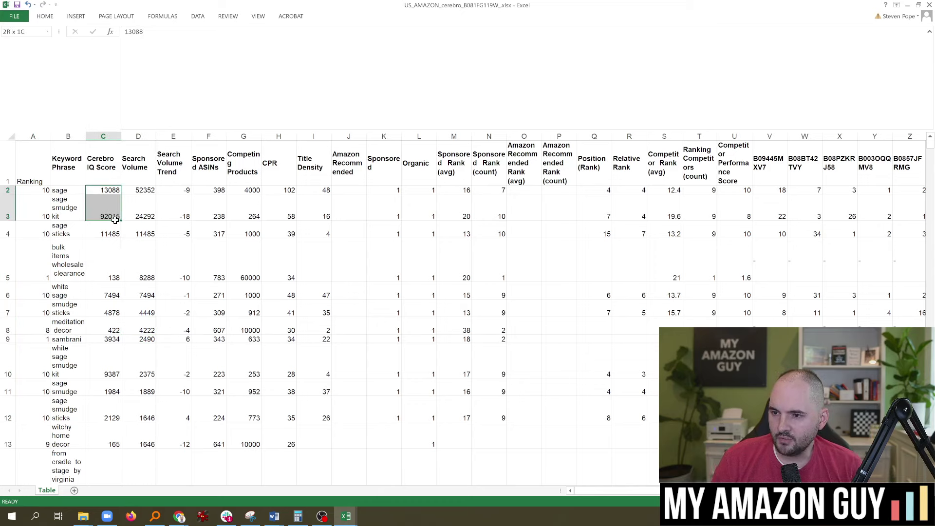
drag(139, 191, 151, 444)
scroll(656, 465, right, 5)
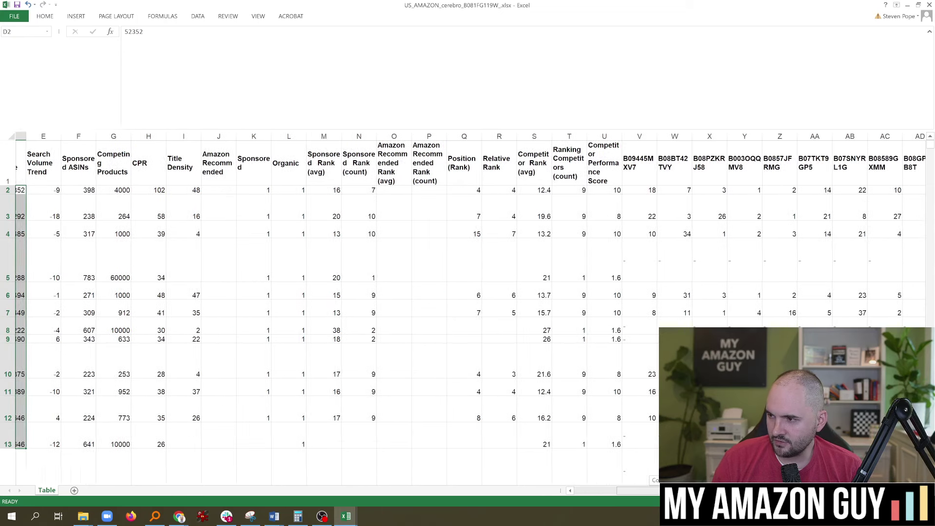
drag(419, 166, 609, 373)
click(599, 391)
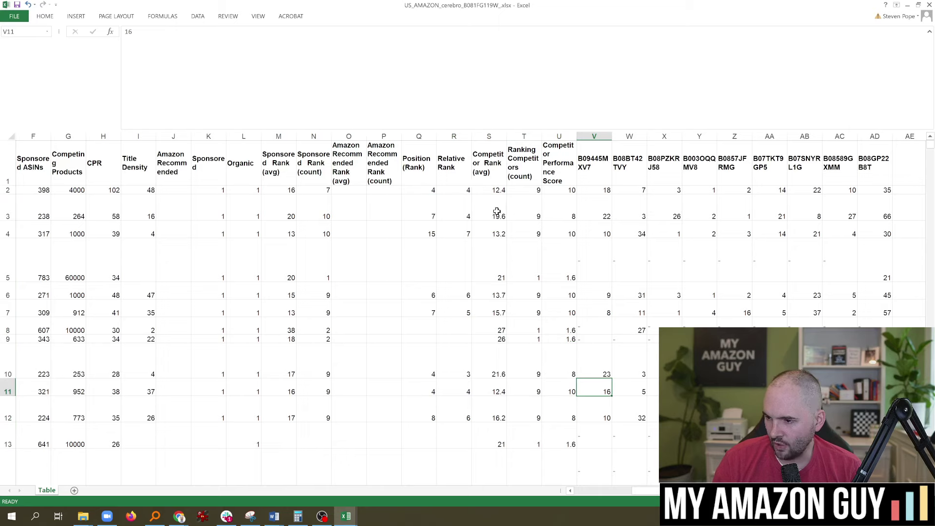
click(490, 163)
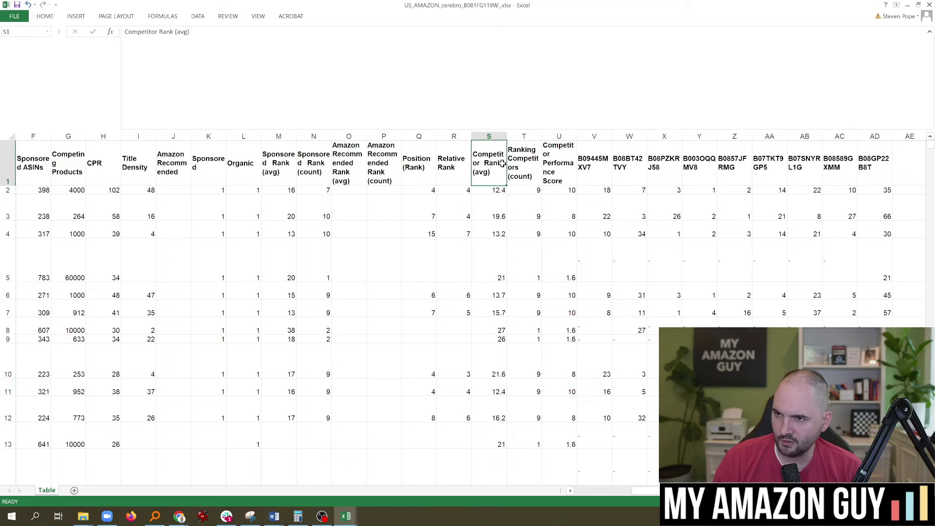
mouse_move(504, 194)
mouse_down()
mouse_move(502, 233)
mouse_move(503, 190)
mouse_up()
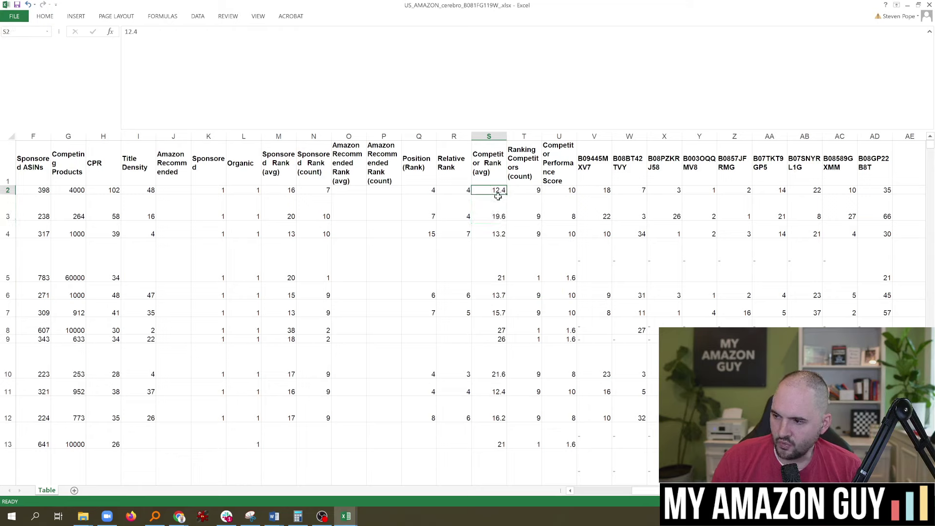
drag(495, 340, 496, 331)
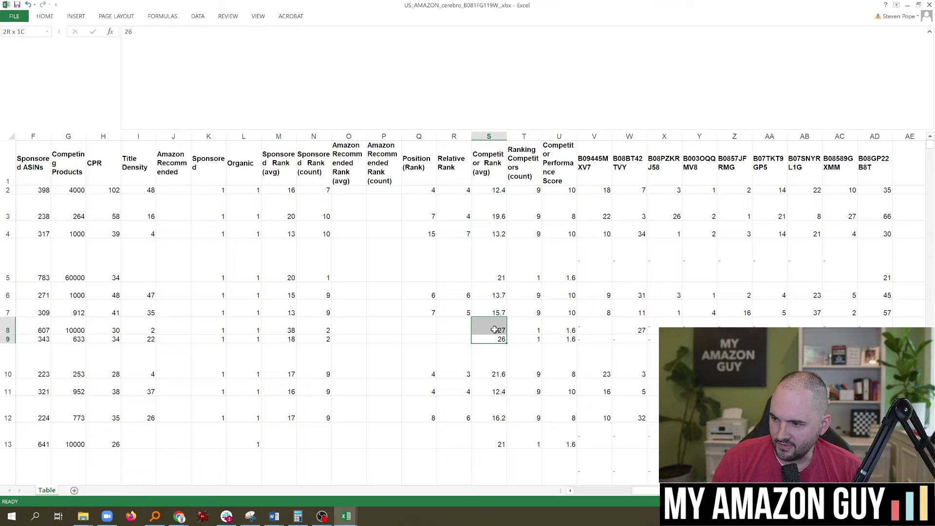
Fill the entire "meditation decor" and "sambrani" rows, 8 and 9, with yellow
click(10, 331)
shift+click(8, 339)
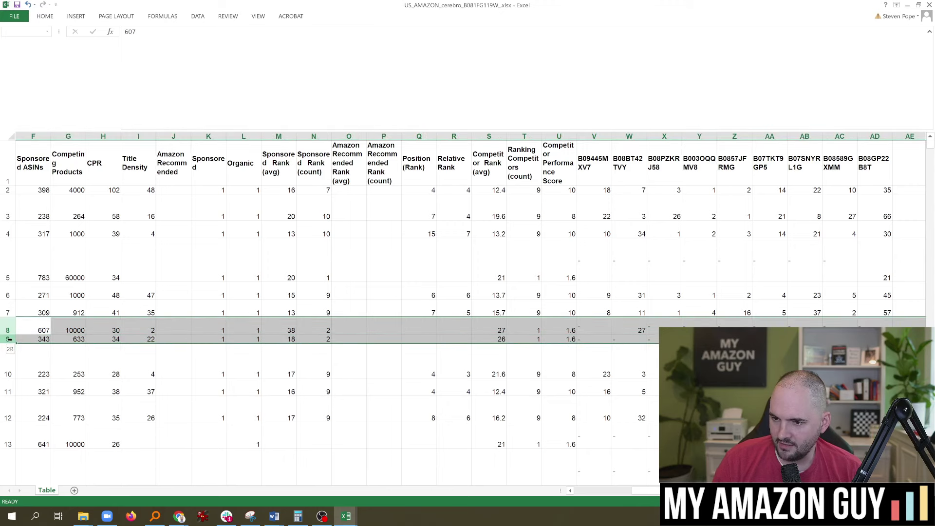
click(53, 18)
click(159, 52)
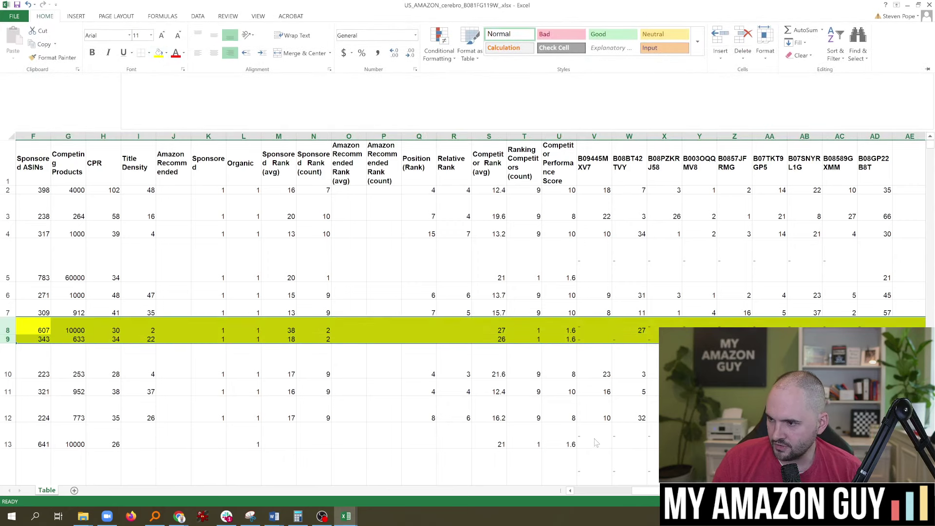
Change the Ranking of "meditation decor" to 7
scroll(59, 327, left, 5)
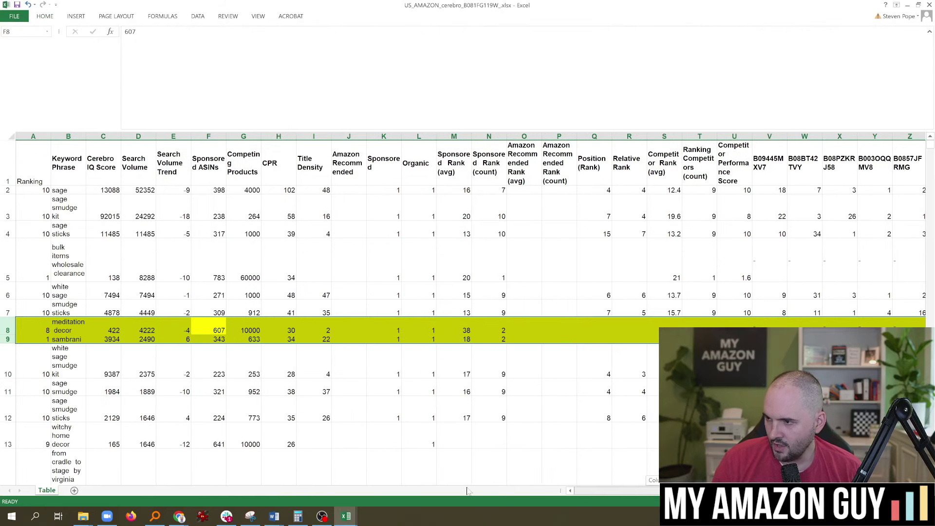
click(41, 330)
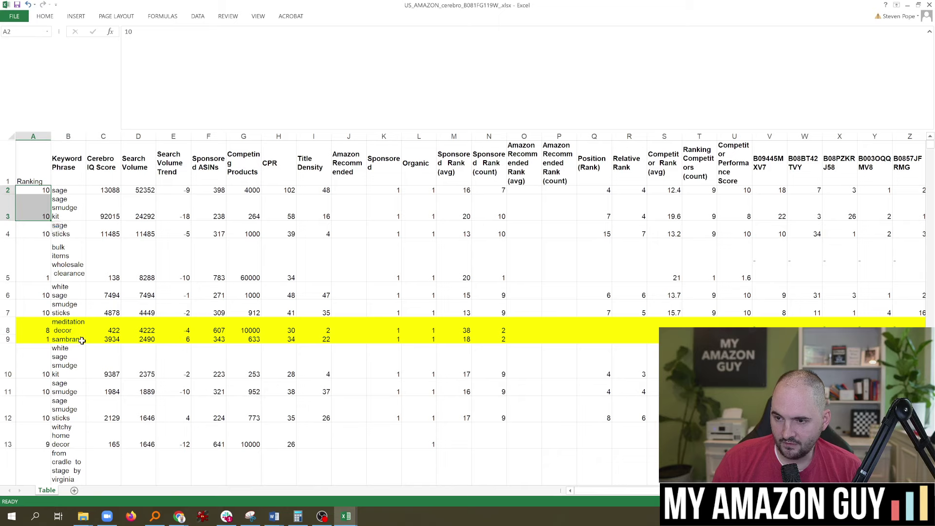
click(66, 339)
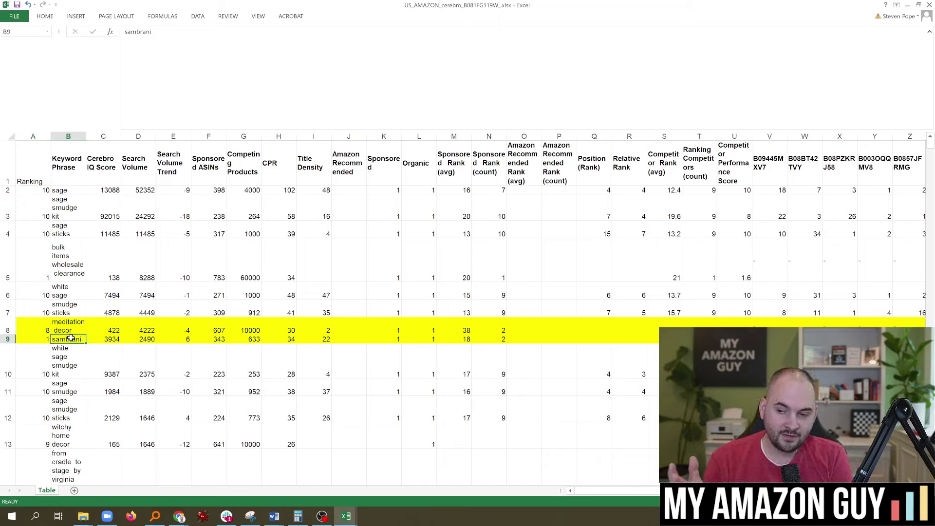
click(42, 322)
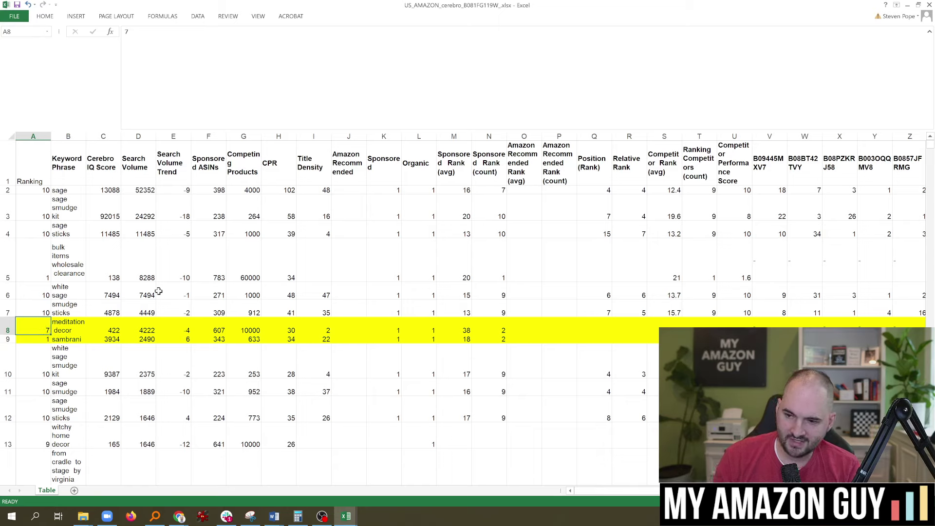
text(7)
key(Return)
click(804, 339)
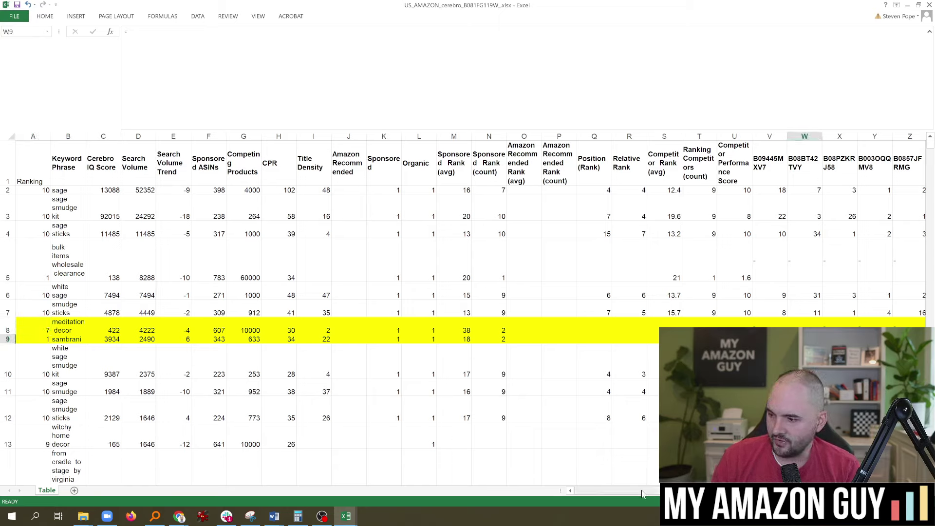
Hide columns F through P, from Sponsored ASINs to Amazon Recommended Rank (count)
click(203, 132)
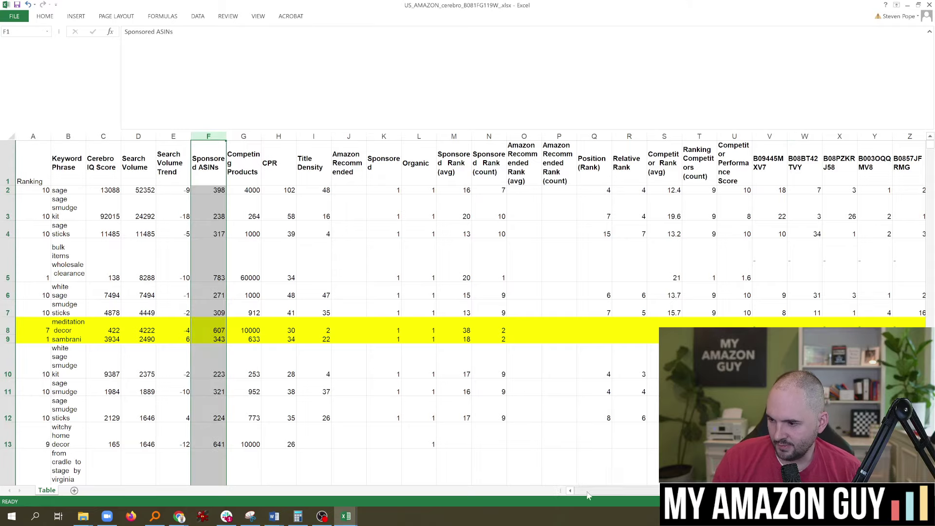
drag(584, 492, 636, 493)
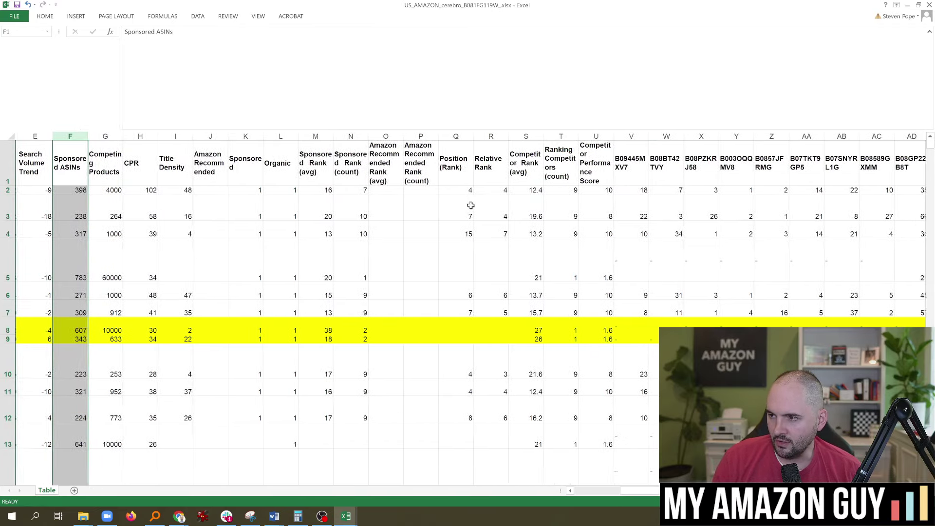
shift+click(422, 139)
right_click(421, 138)
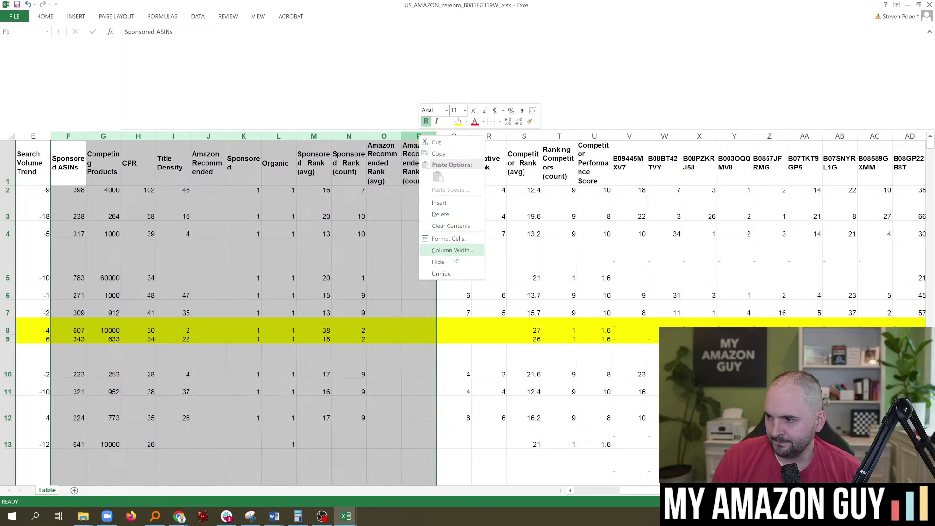
click(440, 262)
click(385, 392)
drag(644, 494, 582, 493)
click(104, 339)
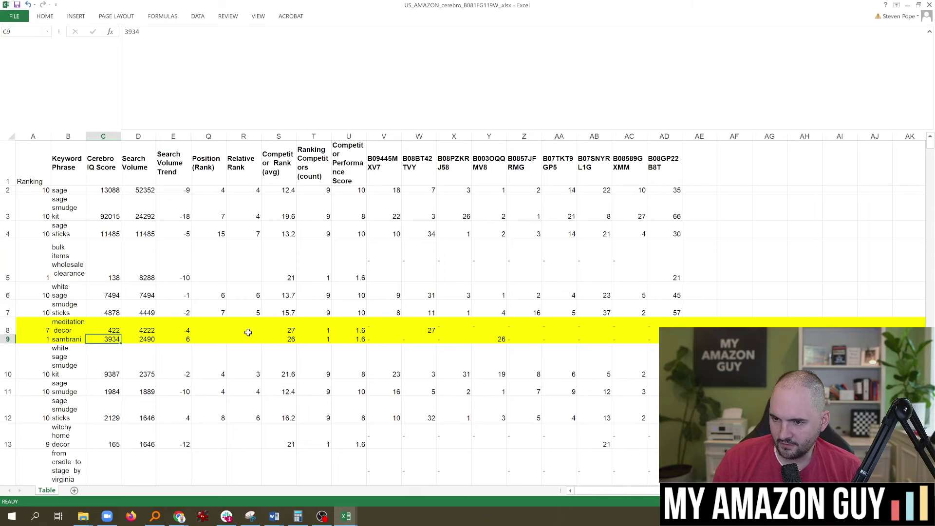
Fill the entire Competitor Rank (avg) column with yellow
click(277, 136)
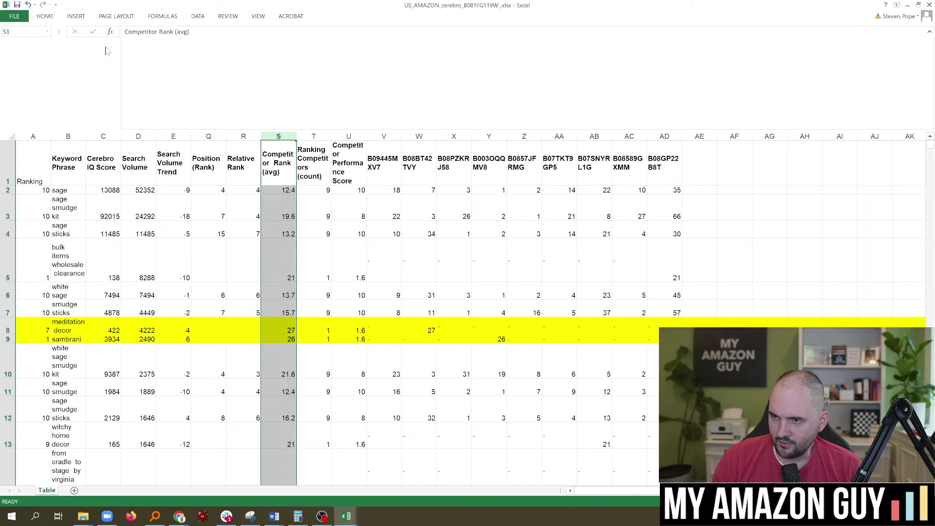
click(45, 16)
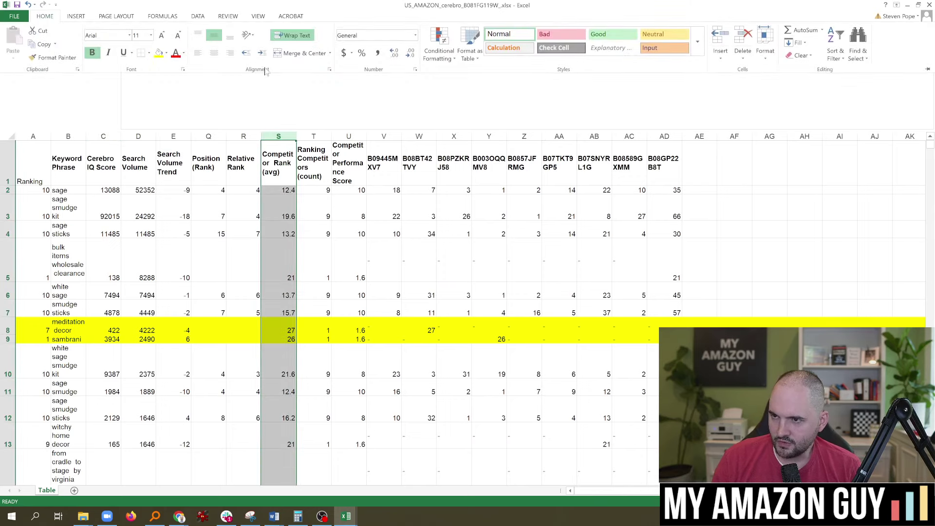
click(166, 53)
click(178, 123)
click(208, 295)
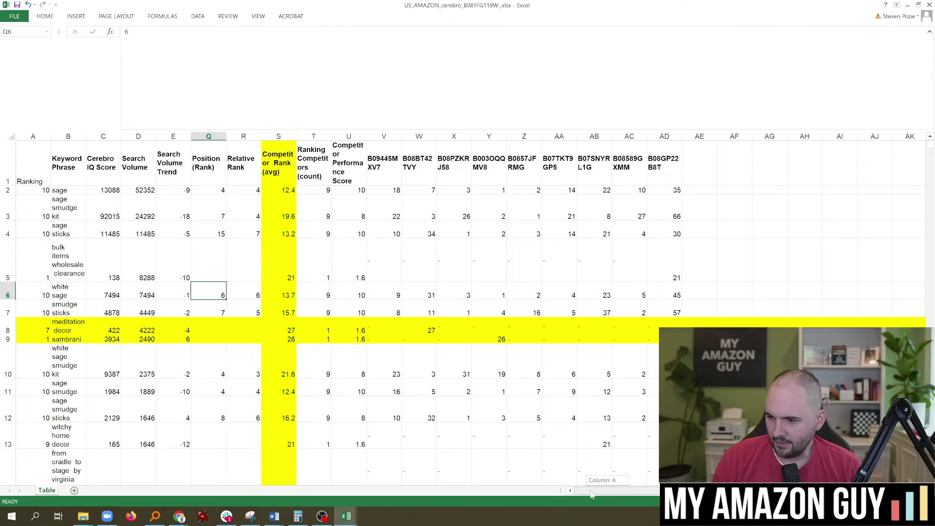
Hide column C, Cerebro IQ Score
drag(113, 374, 123, 382)
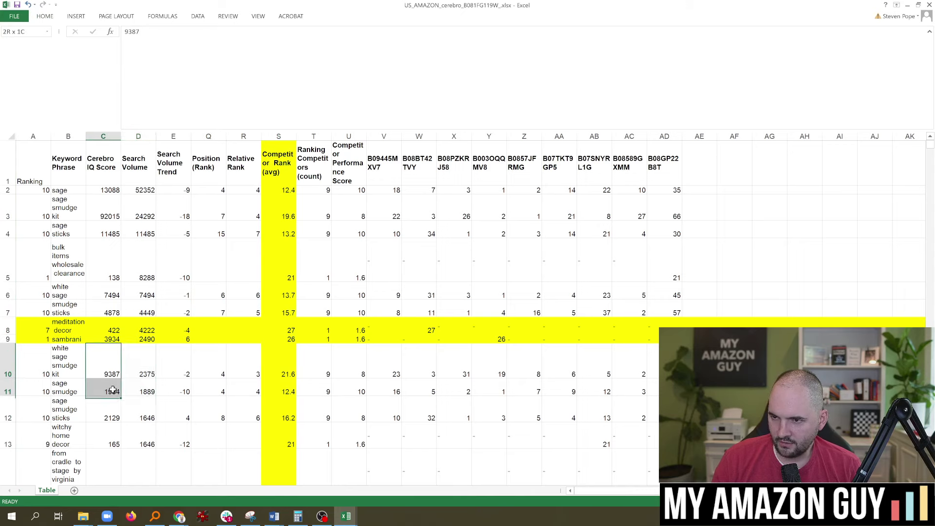
click(103, 135)
right_click(102, 132)
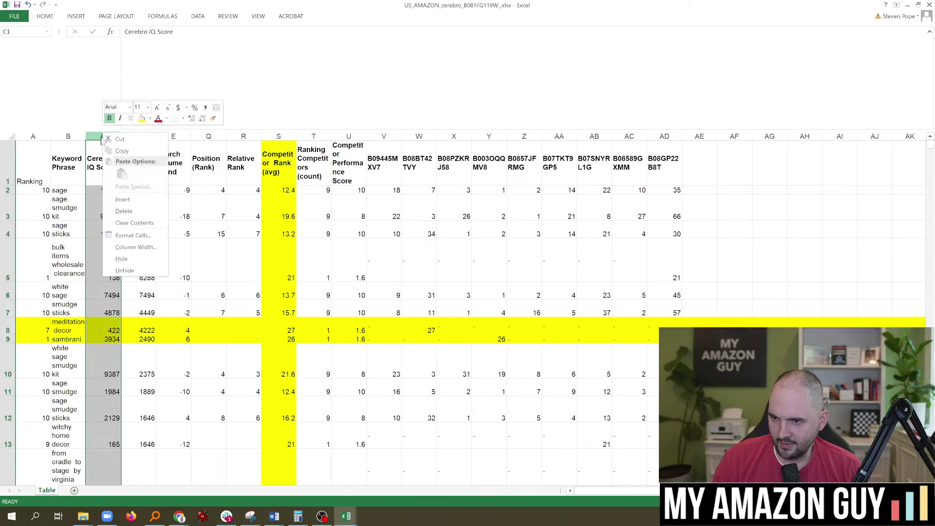
click(121, 259)
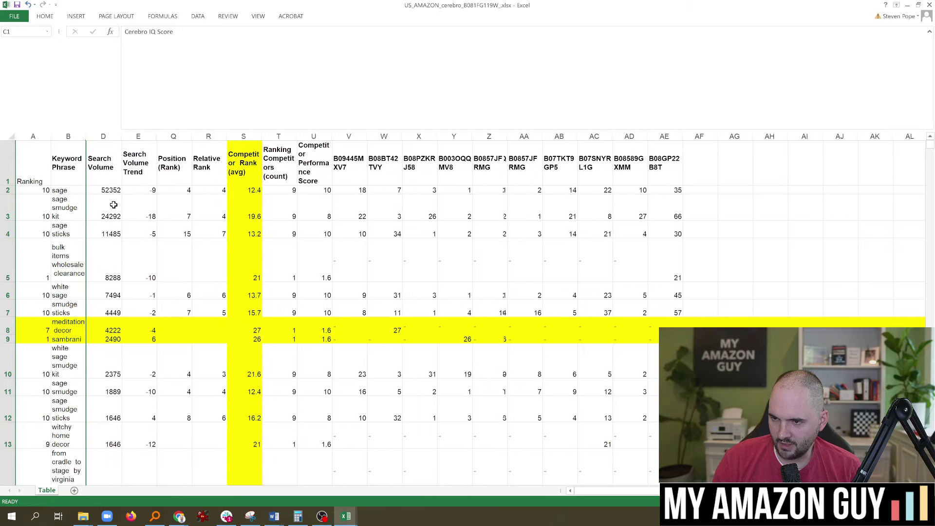
Examine the Search Volume, Competitor Rank (avg) and competitor ASIN columns of the keyword sheet
click(146, 340)
click(244, 351)
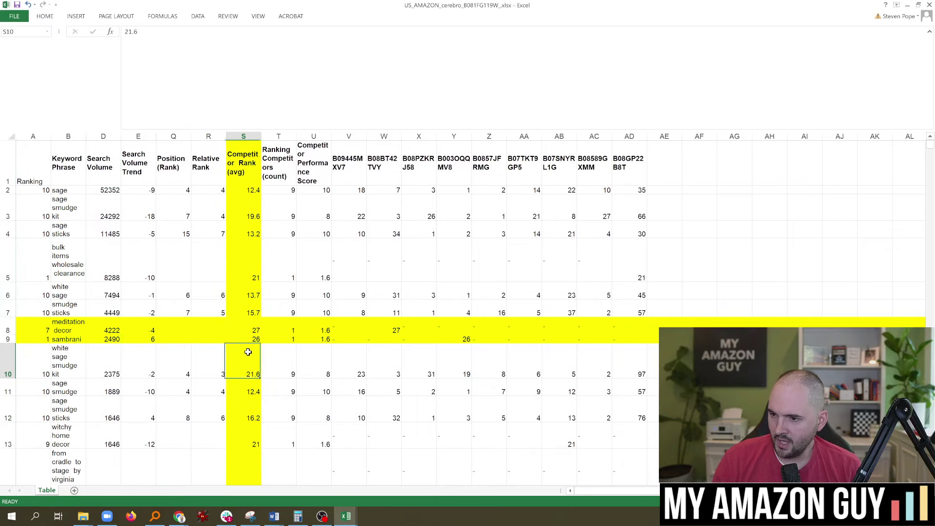
scroll(243, 210, down, 1)
scroll(149, 199, up, 1)
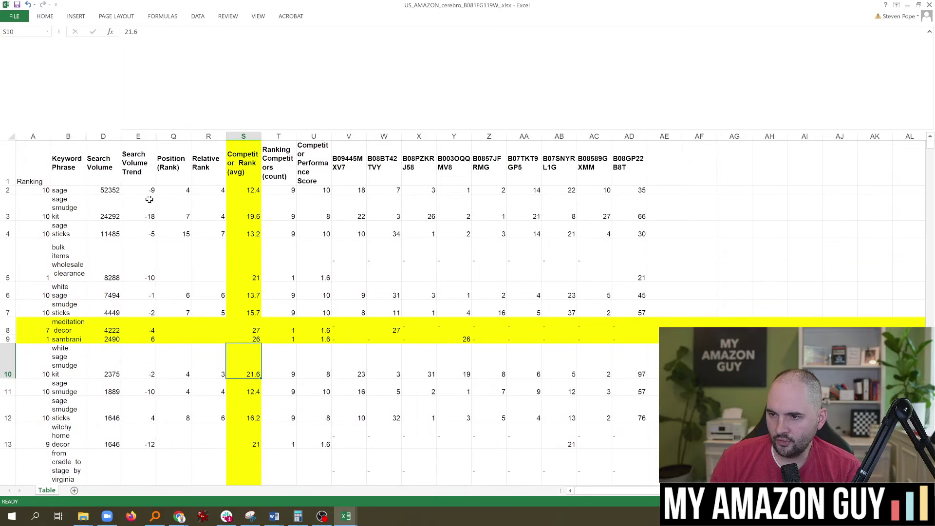
click(95, 136)
click(247, 136)
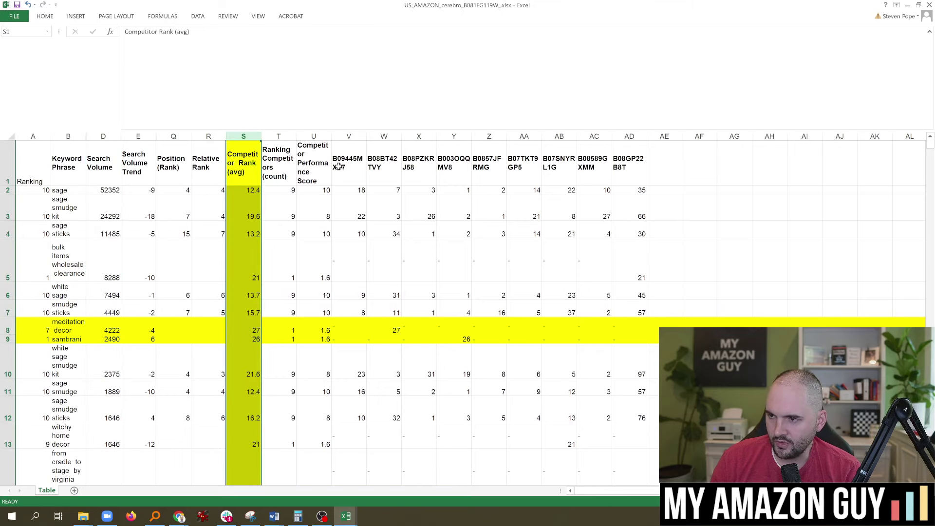
drag(339, 166, 418, 178)
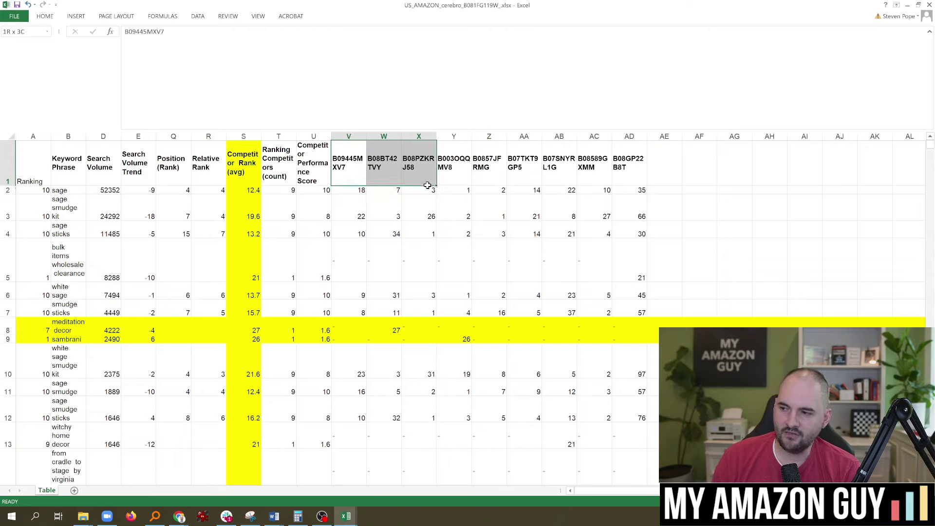
mouse_move(427, 185)
mouse_down()
mouse_move(622, 179)
mouse_move(349, 165)
mouse_move(427, 166)
mouse_up()
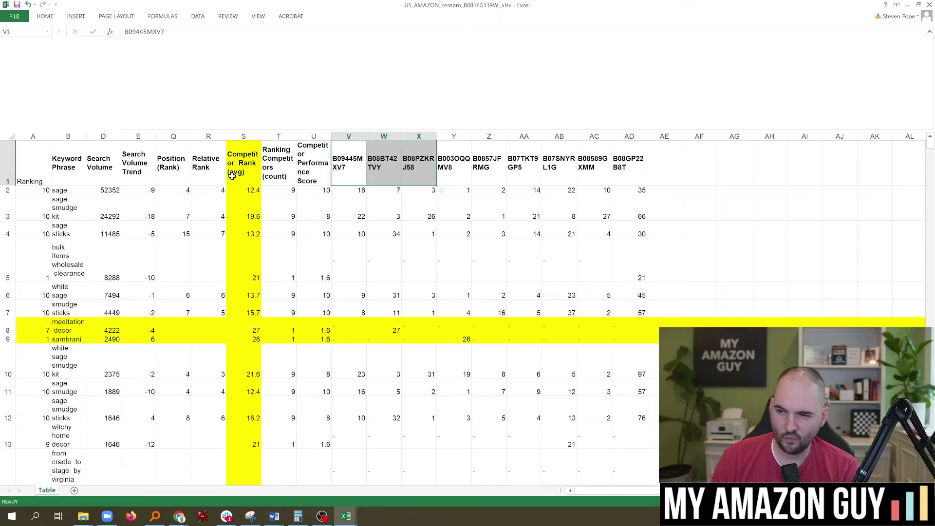
Fill the entire Search Volume column with yellow
click(47, 168)
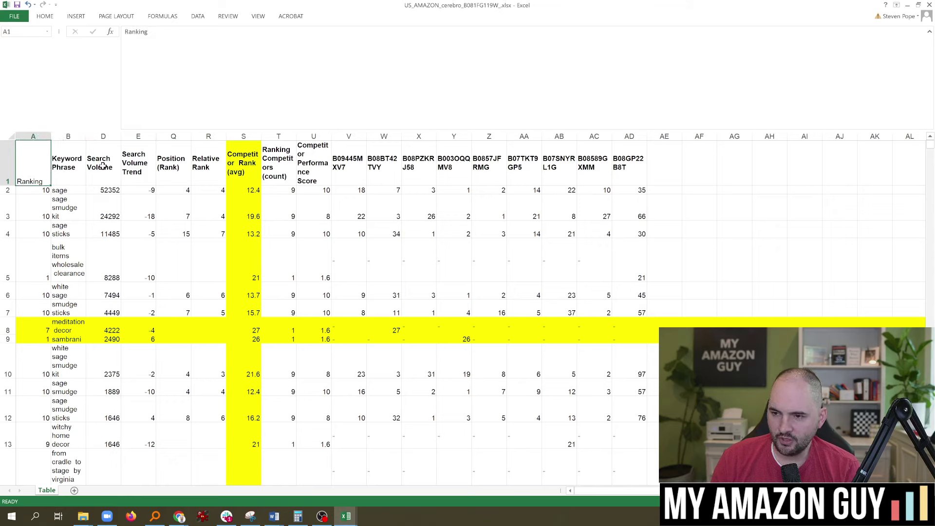
click(103, 136)
click(44, 16)
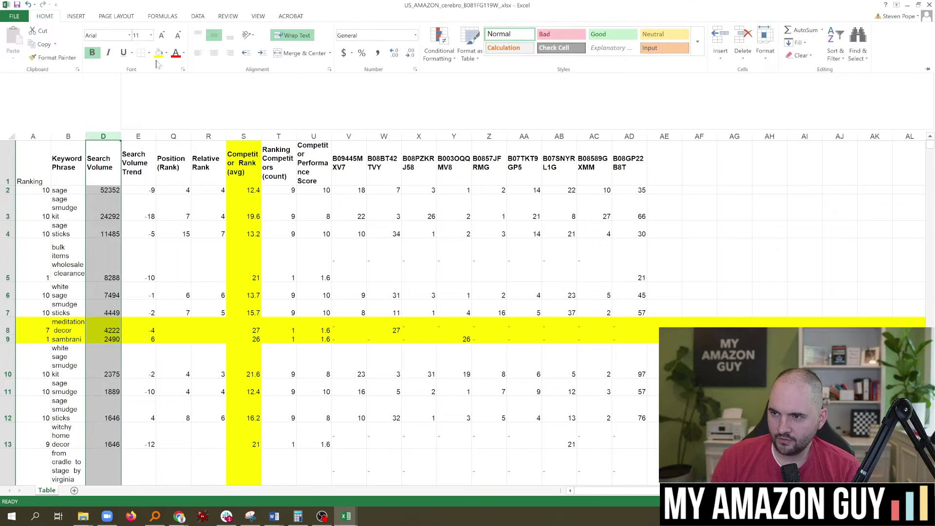
click(158, 52)
Set the Ranking of "from cradle to stage by virginia grohl" to 1 and of "sage bundle" to 9
scroll(127, 312, down, 2)
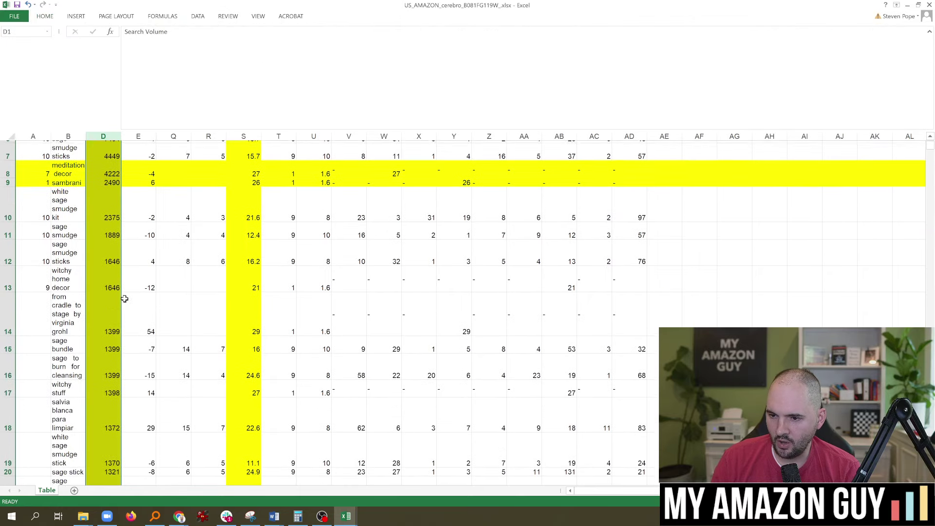
click(35, 311)
scroll(35, 311, down, 1)
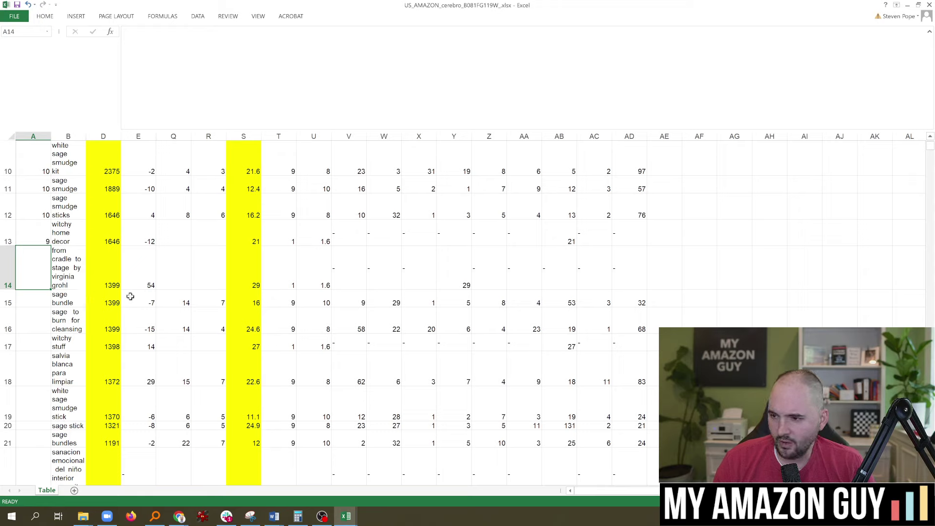
text(1)
click(41, 301)
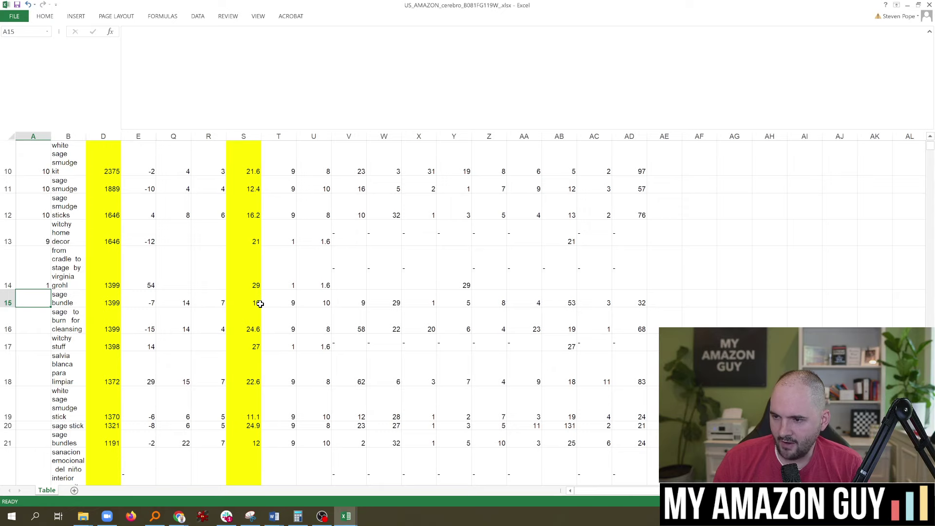
key(Return)
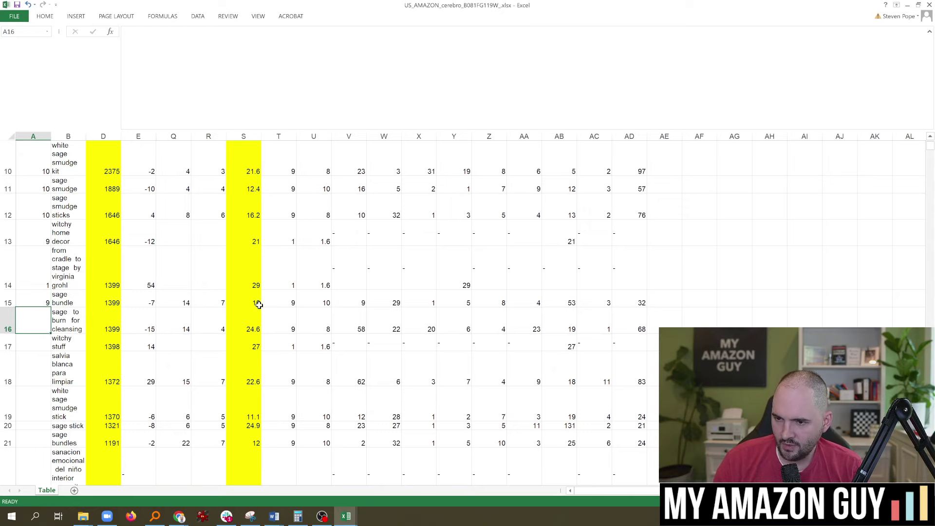
Set the Ranking of "sage to burn for cleansing" to 8 and of "witchy stuff" to 7
scroll(129, 314, down, 1)
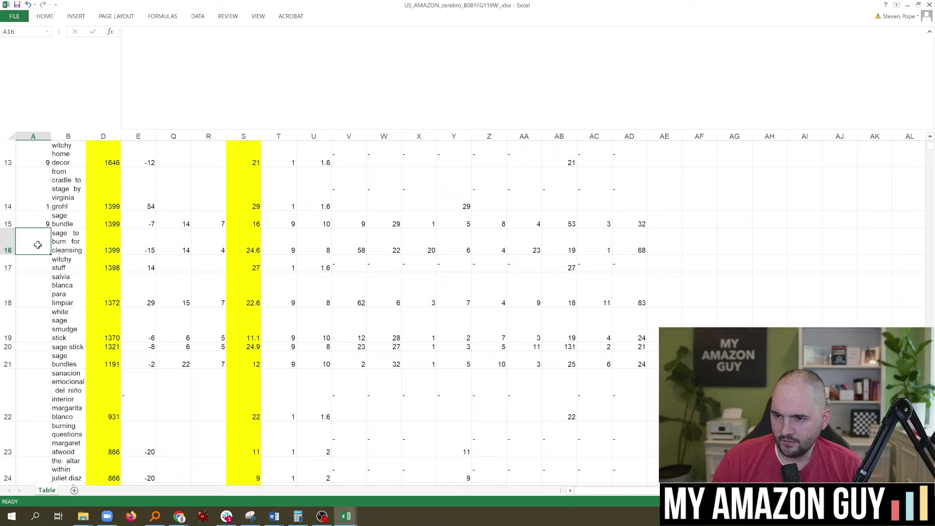
text(8)
key(Return)
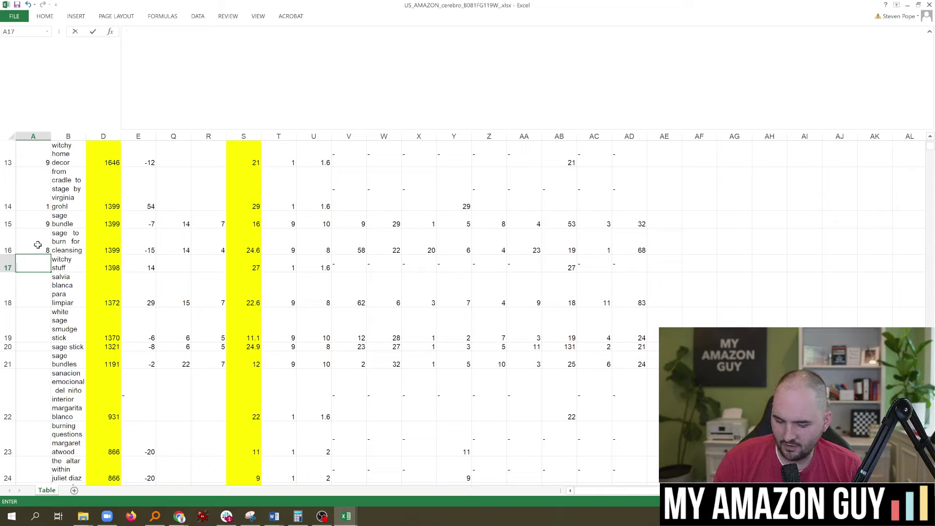
text(7)
key(Return)
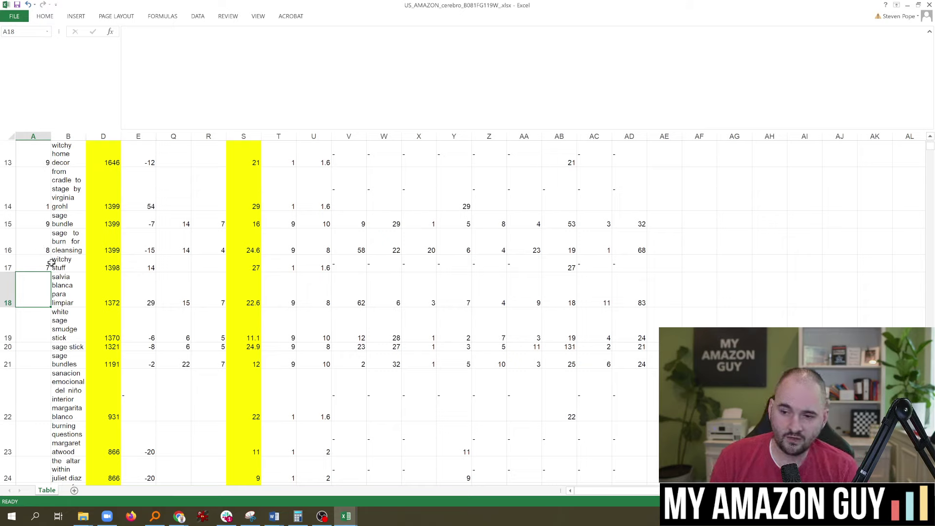
Set the Ranking of the Spanish keyword "salvia blanca para limpiar" in row 18 to 9
click(104, 297)
click(32, 293)
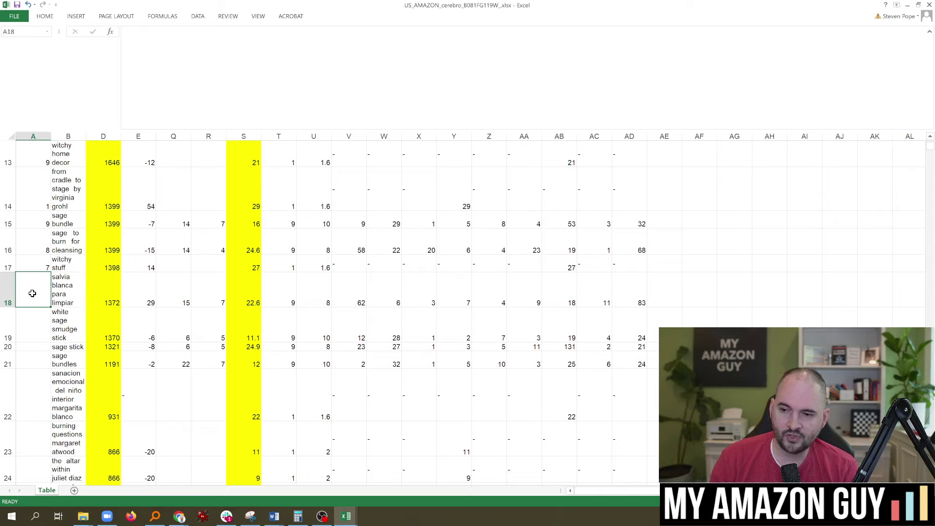
text(9)
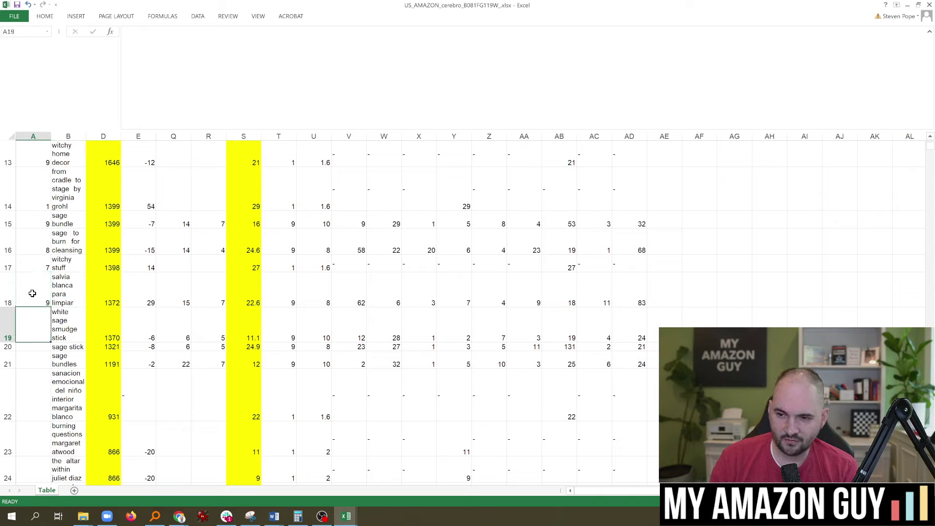
click(62, 287)
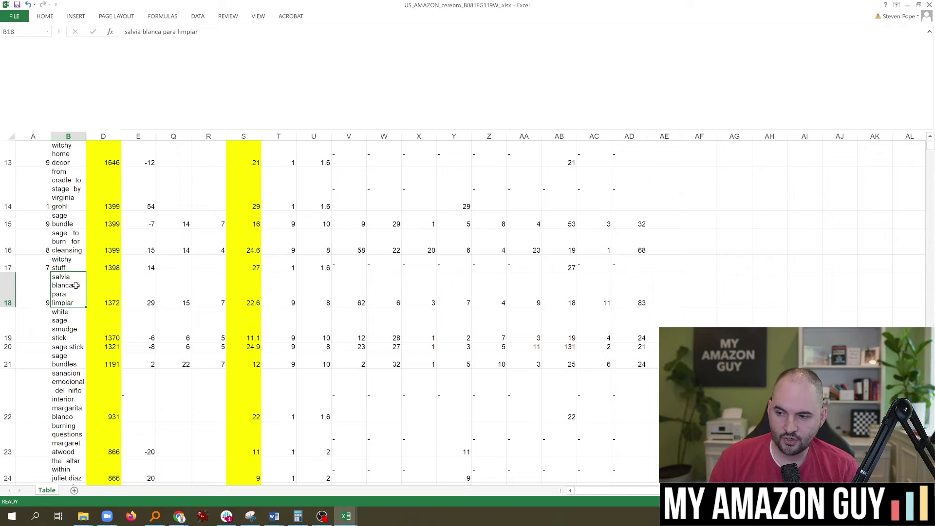
Set the Ranking of "white sage smudge stick" in row 19 to 10
scroll(73, 282, down, 1)
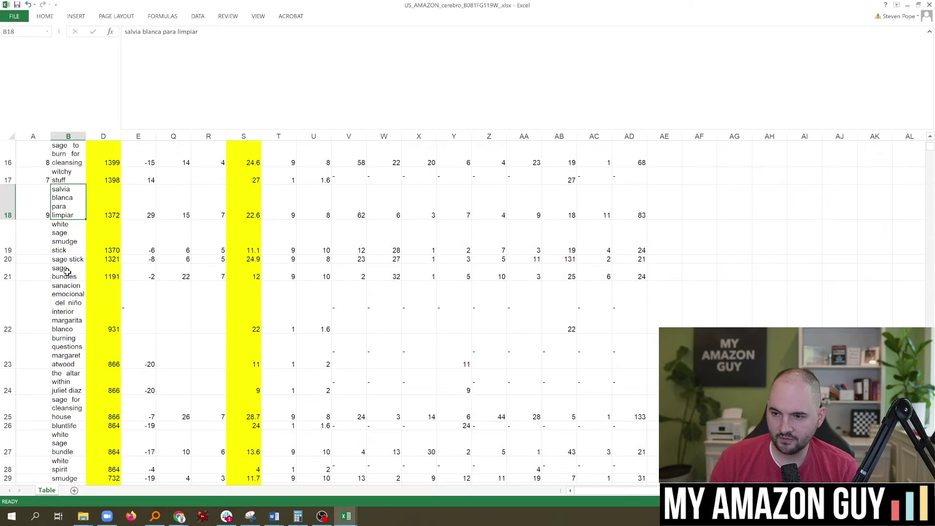
click(46, 246)
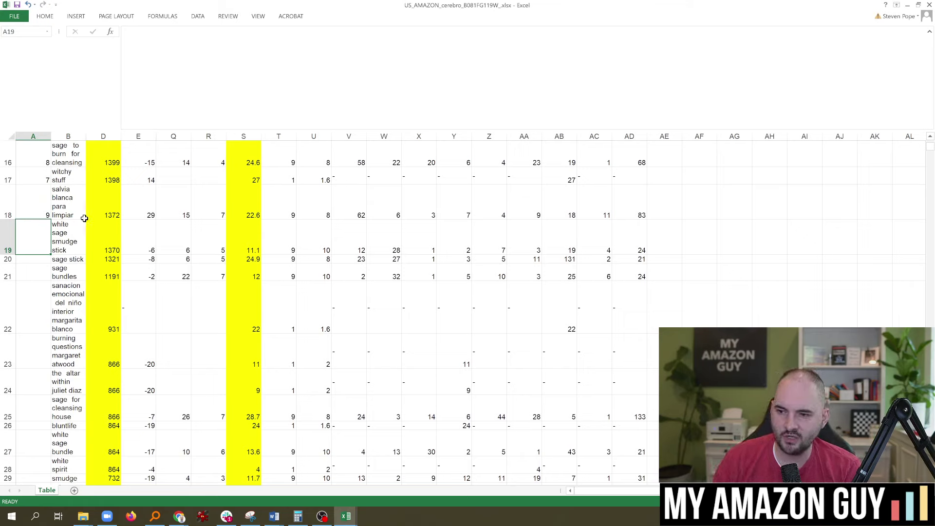
click(62, 241)
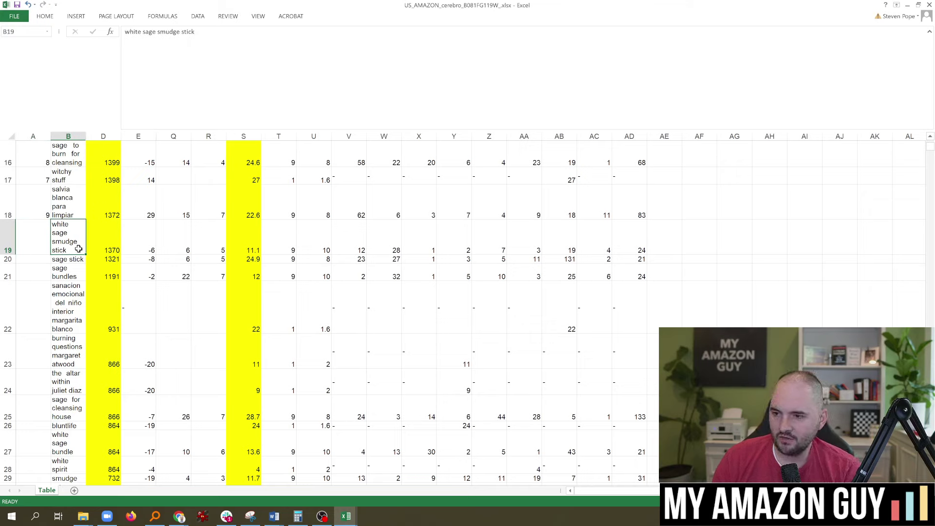
click(36, 240)
text(10)
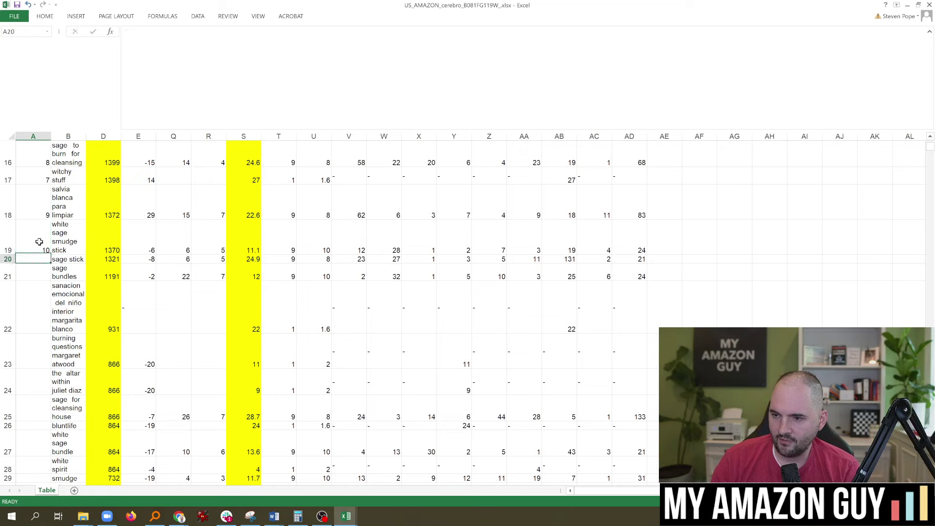
key(Return)
Set the Ranking to 9 for "sage stick", "sage bundles" and "sanacion emocional del niño interior margarita blanco" in rows 20 to 22
click(245, 235)
click(54, 263)
click(49, 262)
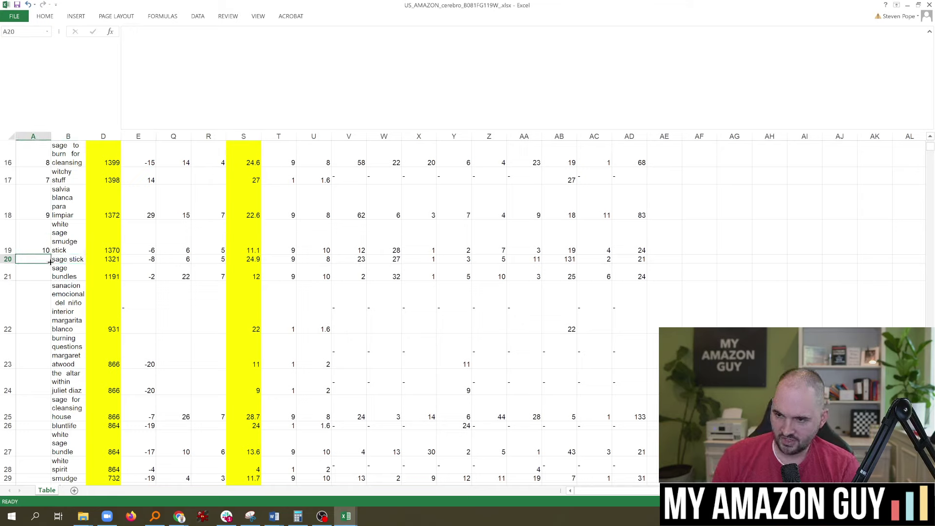
text(9)
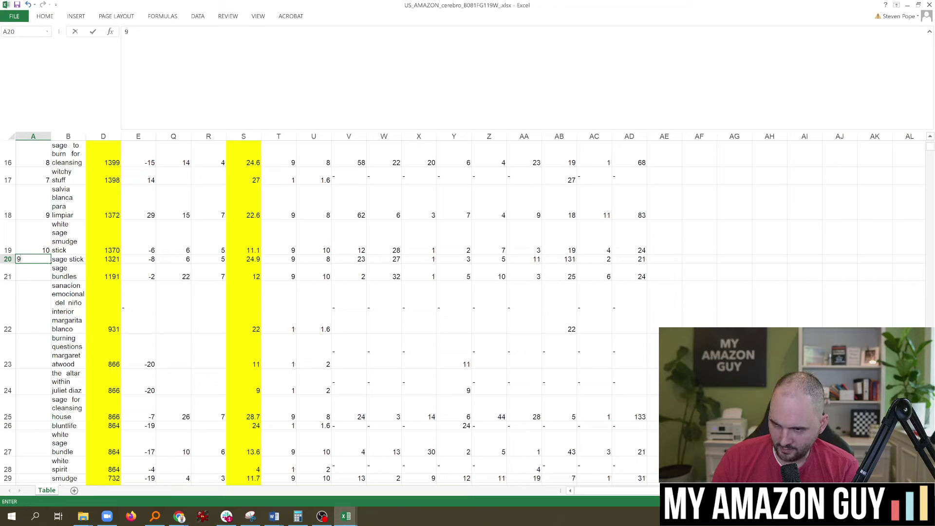
key(Return)
text(9)
key(Return)
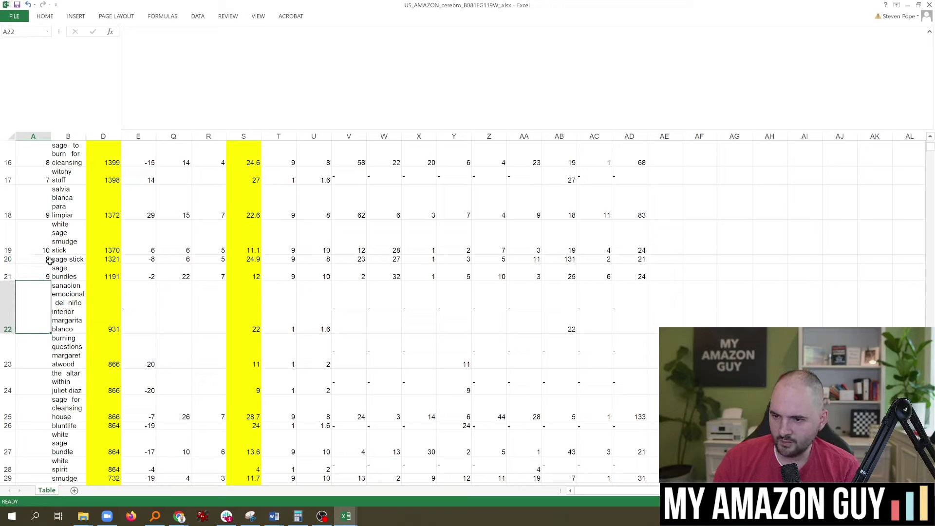
text(9)
key(Return)
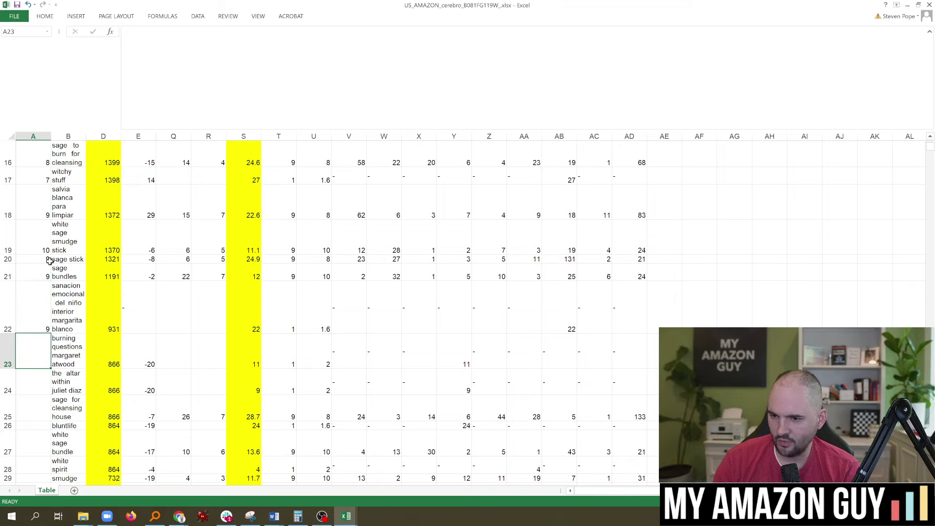
Switch to Chrome, search Amazon for the row 23 keyword "burning questions margaret atwood", and check whether the results relate to sage sticks
click(55, 350)
key(ctrl+c)
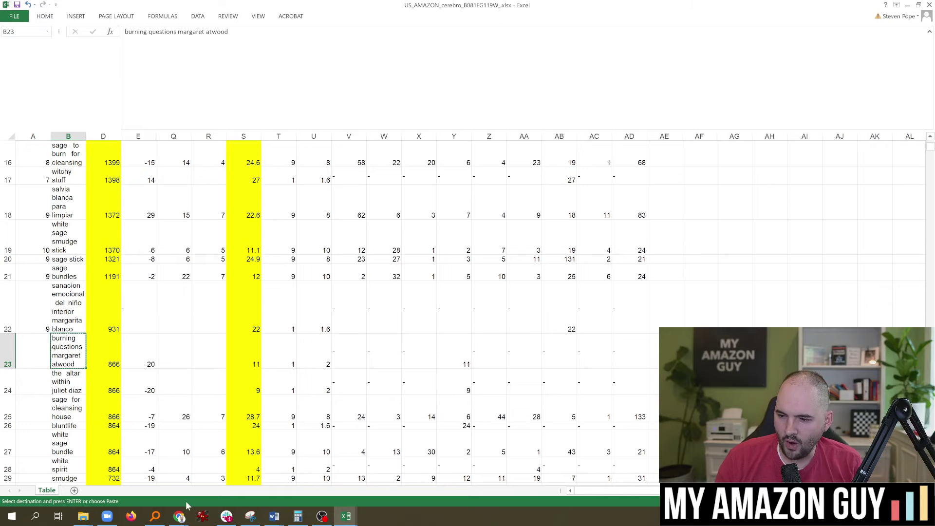
mouse_move(180, 515)
click(551, 475)
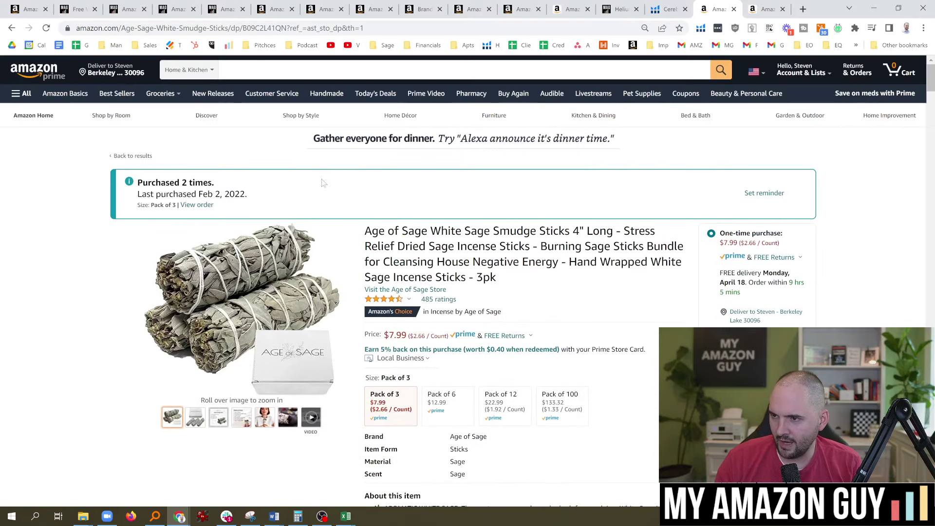
click(341, 70)
key(ctrl+v)
key(Return)
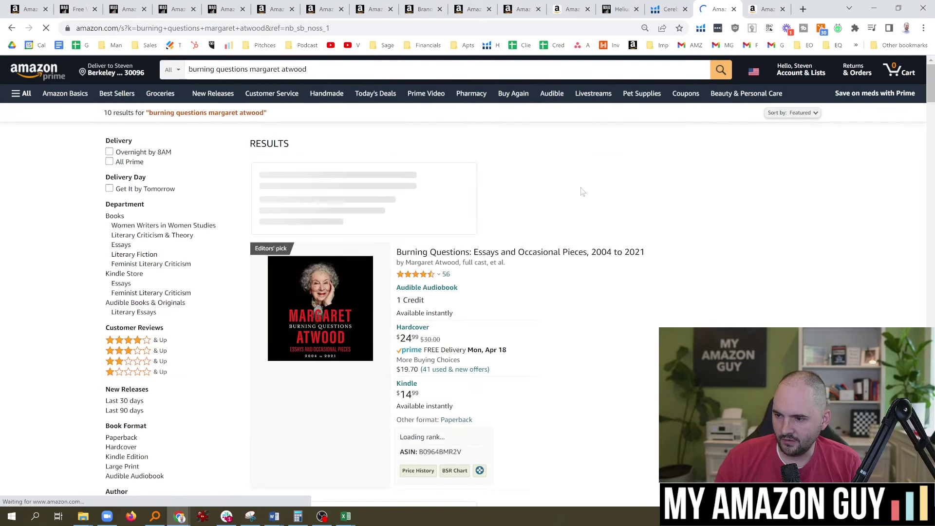
scroll(583, 191, down, 1)
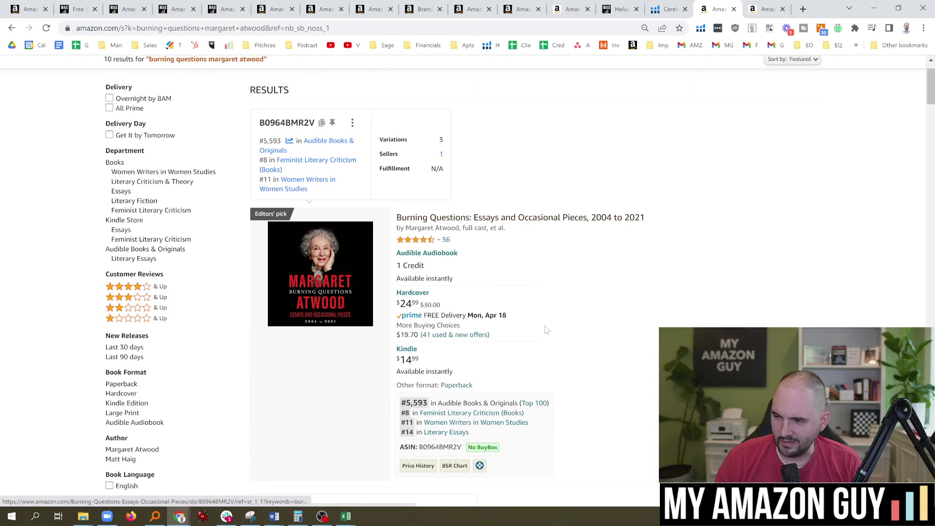
scroll(546, 330, down, 3)
scroll(439, 208, up, 2)
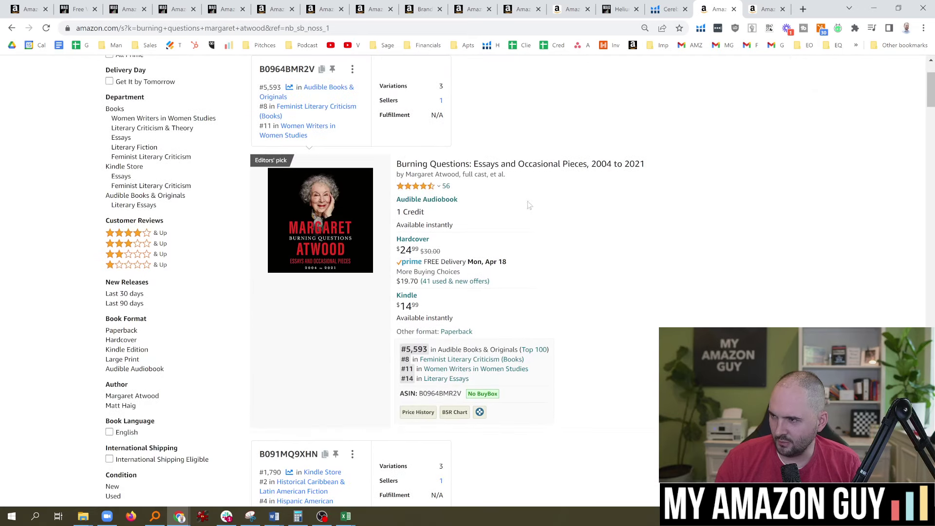
key(alt+Left)
Switch back to the Excel keyword workbook and set the Ranking of the "burning questions margaret atwood" keyword in row 23 to 1
mouse_move(346, 516)
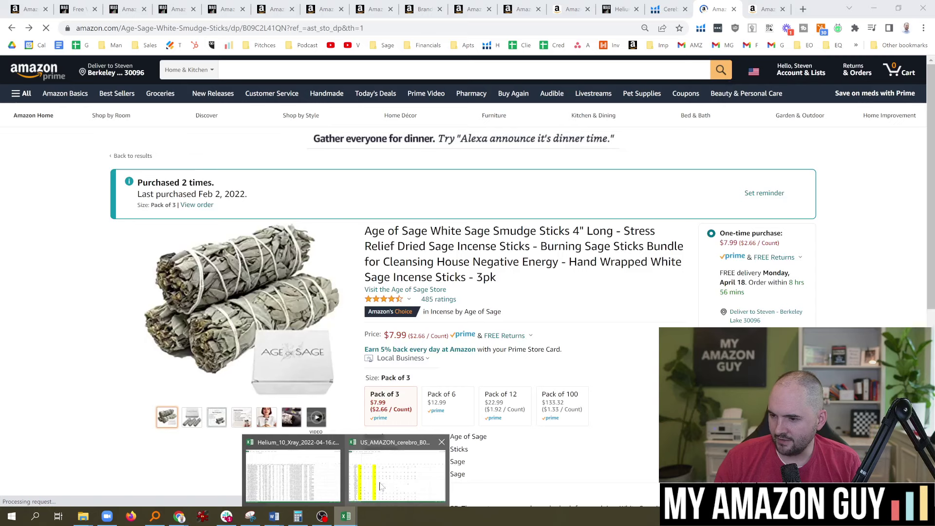
click(382, 487)
click(44, 357)
text(1)
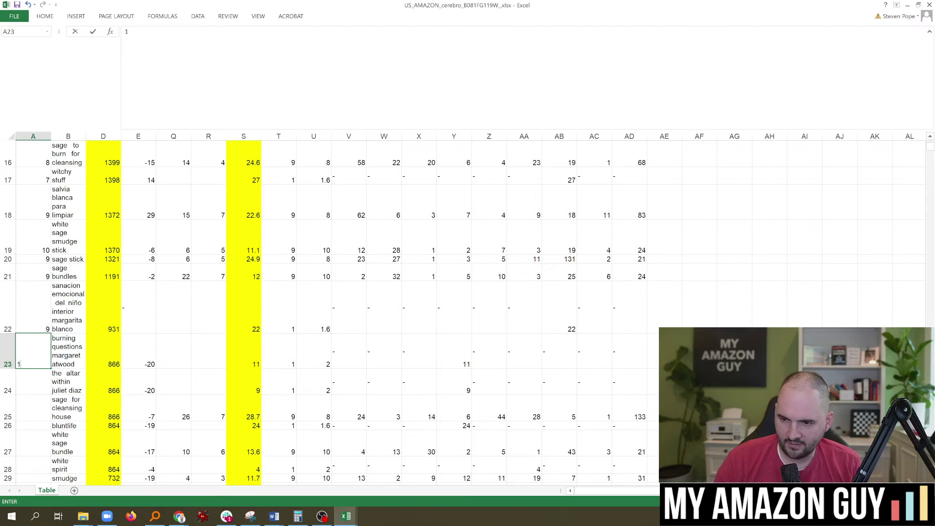
key(Return)
Copy the row 24 keyword "the altar within juliet diaz", search Amazon for it in Chrome, and check whether the results relate to sage sticks
scroll(74, 336, down, 1)
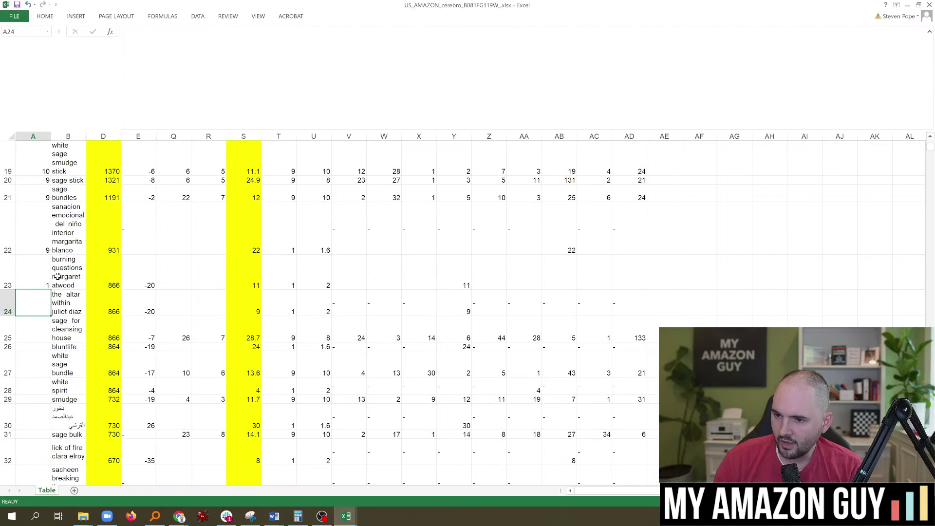
scroll(40, 298, down, 2)
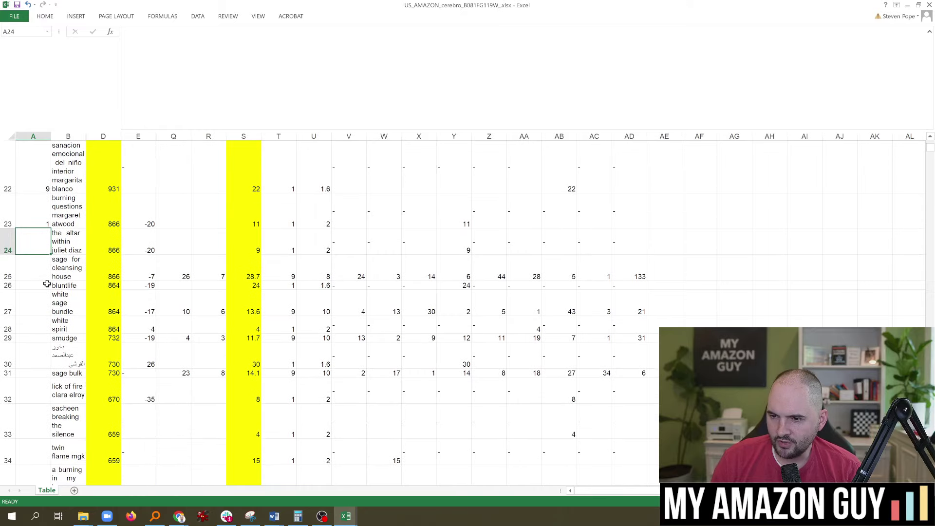
click(72, 241)
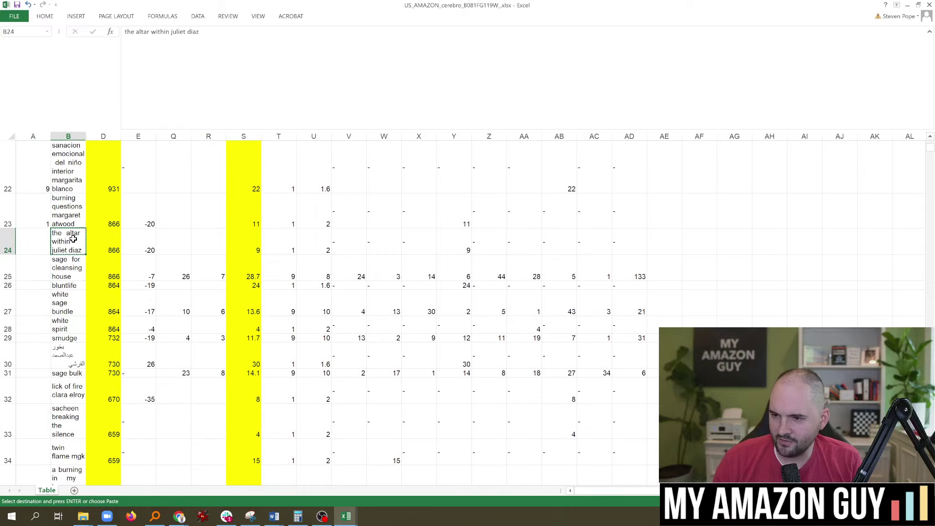
click(58, 516)
click(141, 128)
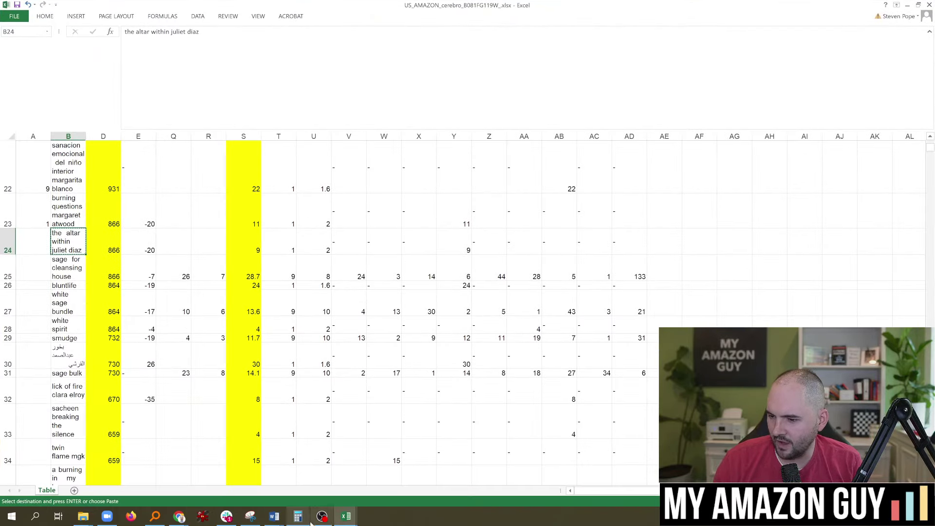
click(54, 470)
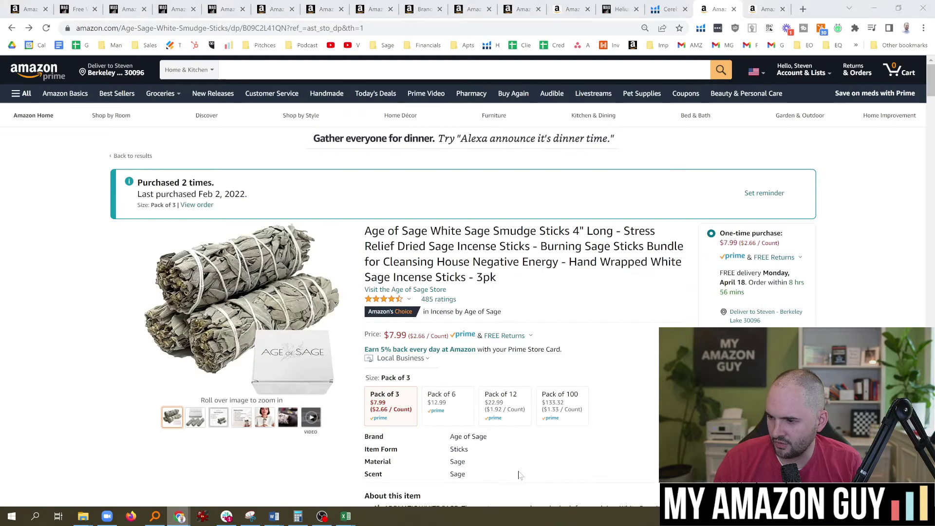
click(263, 69)
text(the altar within juliet diaz)
key(Return)
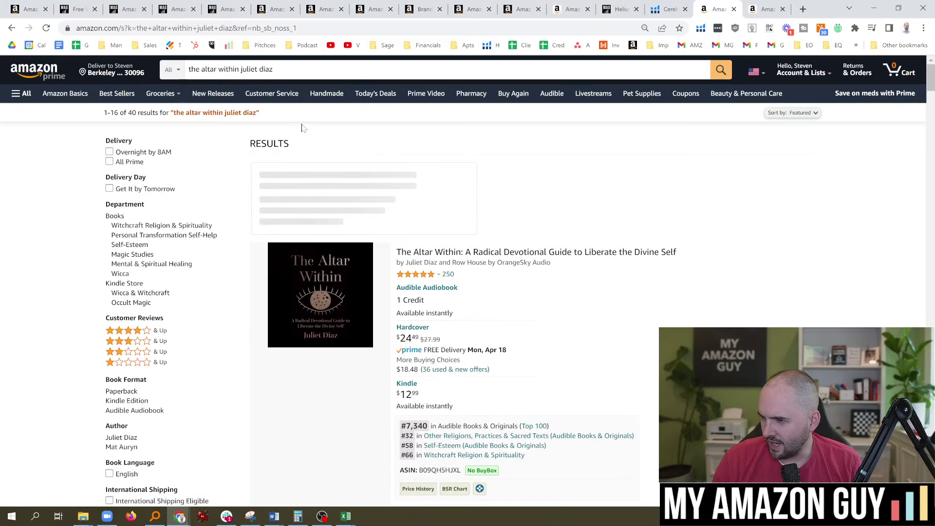
scroll(462, 341, down, 3)
Return to the Excel keyword workbook and set the Ranking of the "the altar within juliet diaz" keyword in row 24 to 7
mouse_move(346, 517)
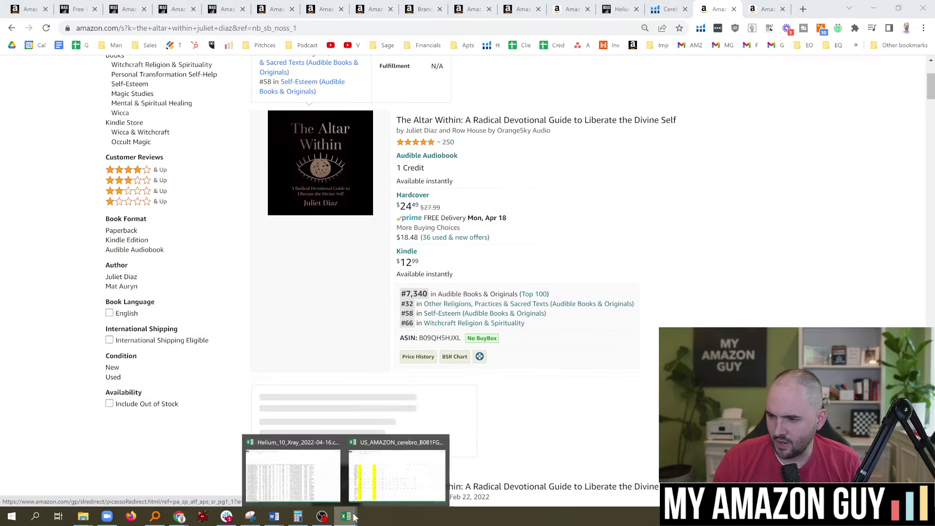
click(390, 482)
click(41, 247)
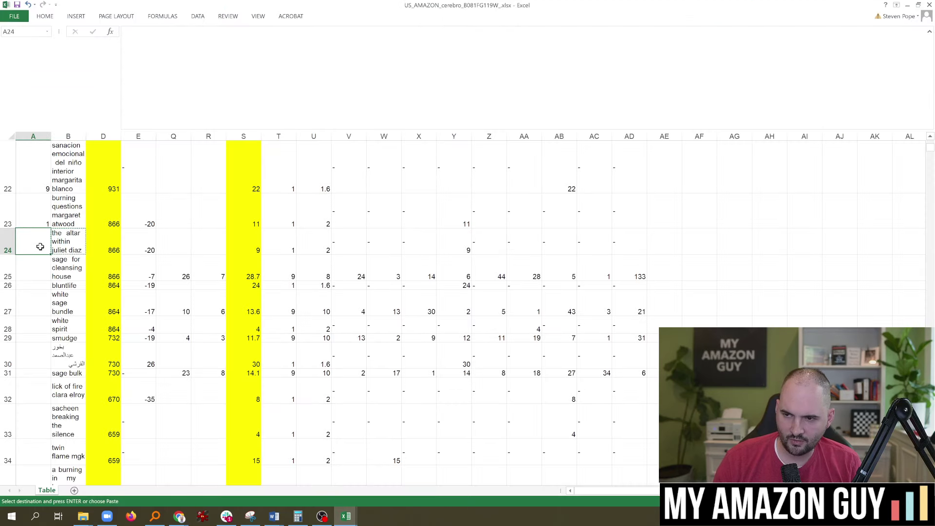
click(246, 244)
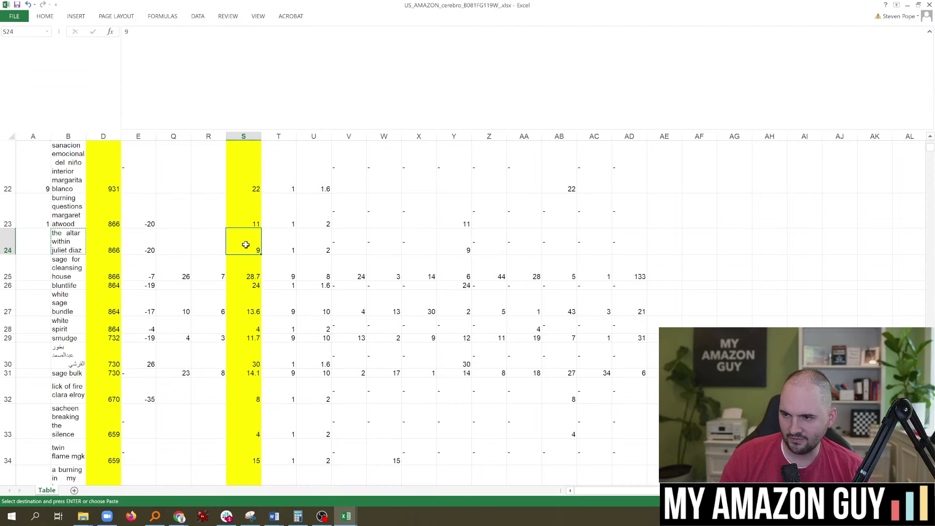
click(44, 240)
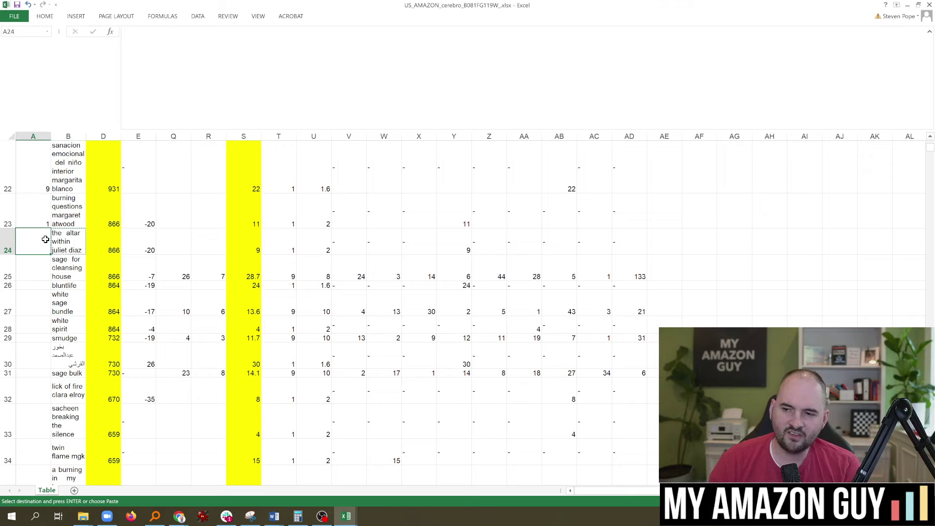
text(7)
key(Return)
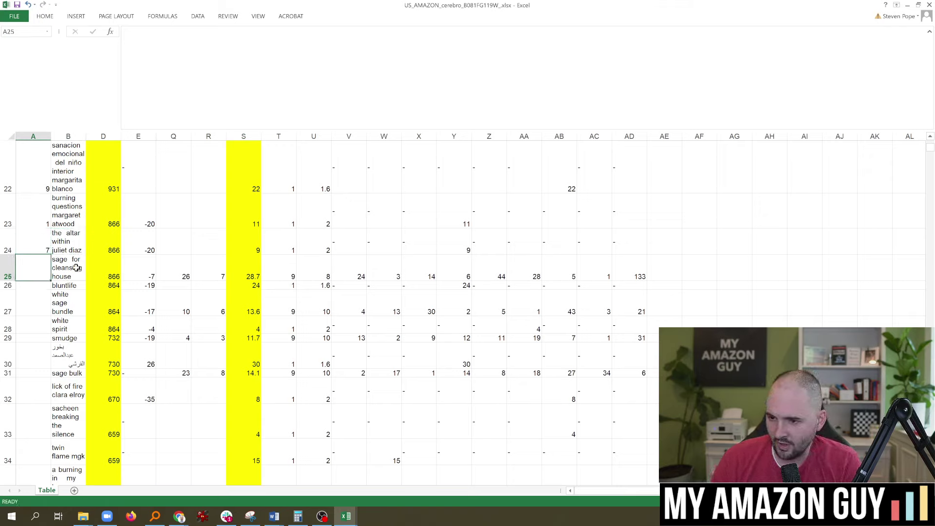
Set the Ranking of the keyword "white spirit" in row 28 to 9, considering its average competitor rank
click(44, 327)
click(250, 327)
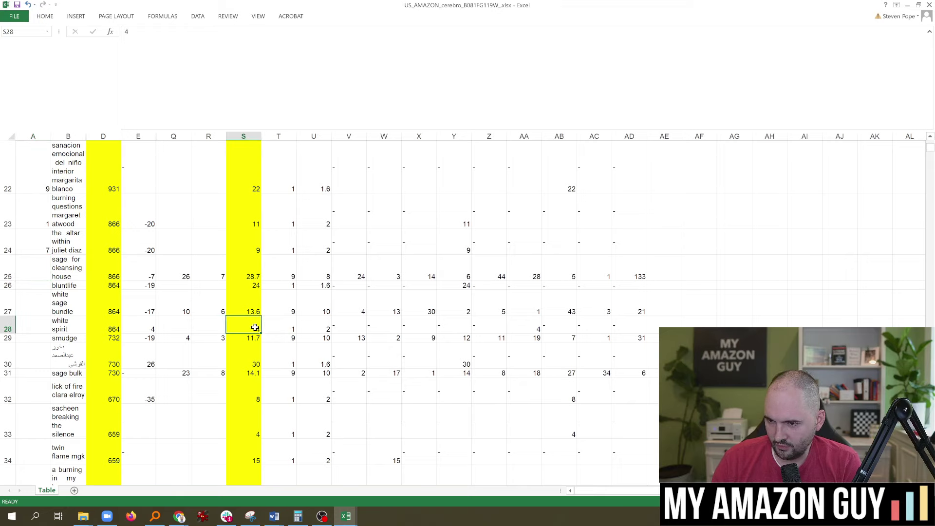
click(42, 325)
text(9)
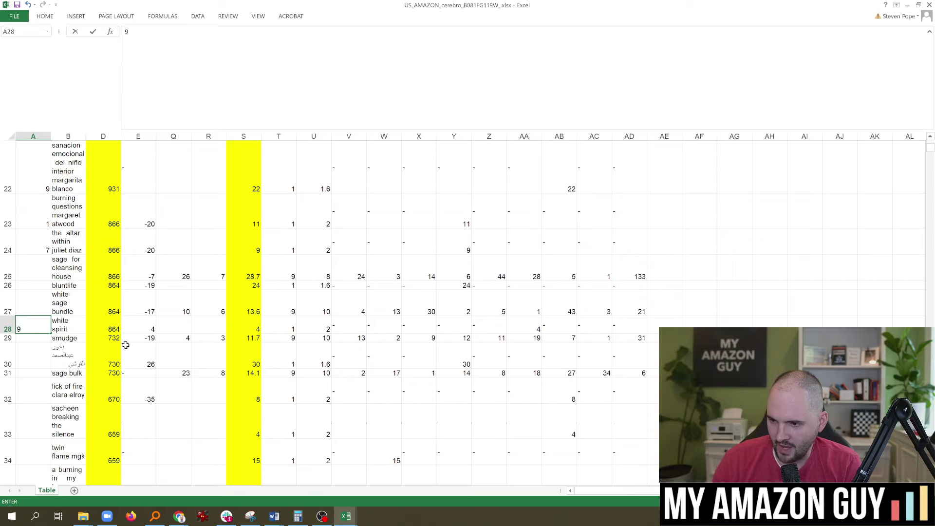
drag(260, 401, 250, 449)
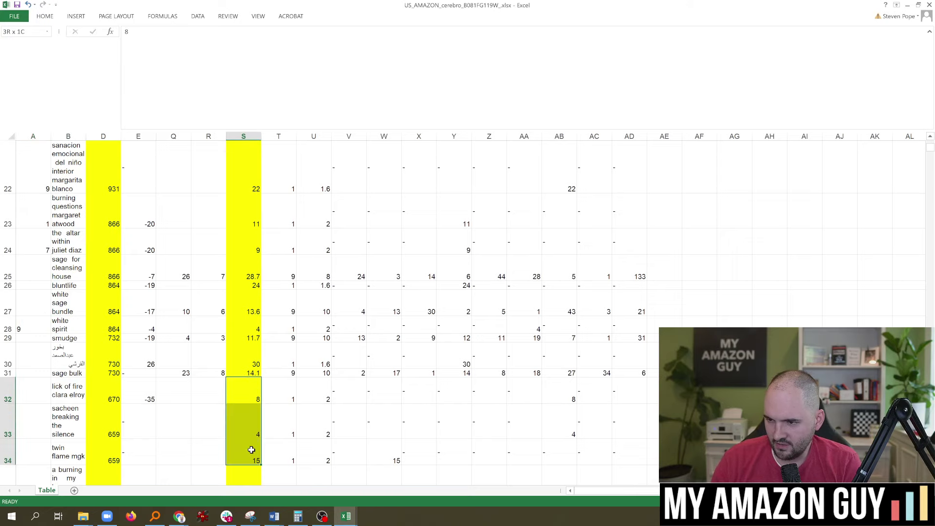
Turn on filtering with row 4, the "sage sticks" row, as the filter row
scroll(60, 418, down, 1)
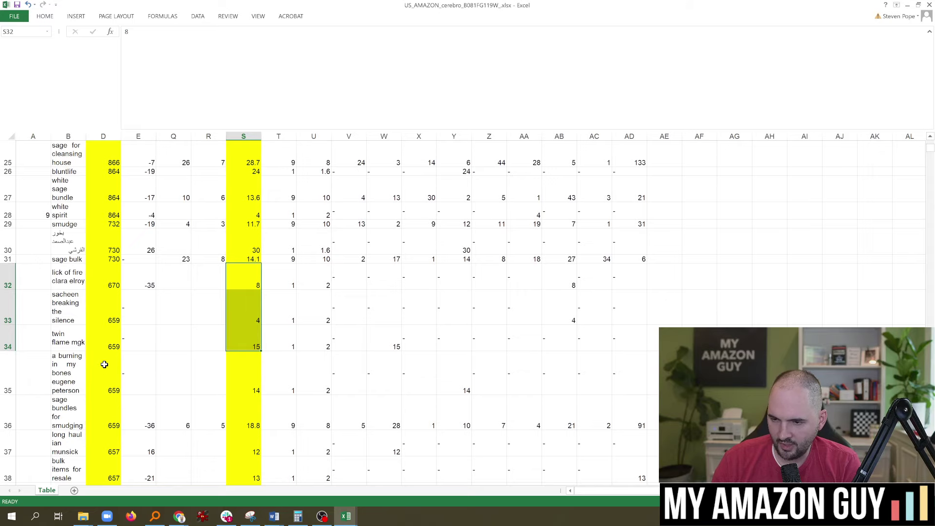
scroll(78, 303, up, 7)
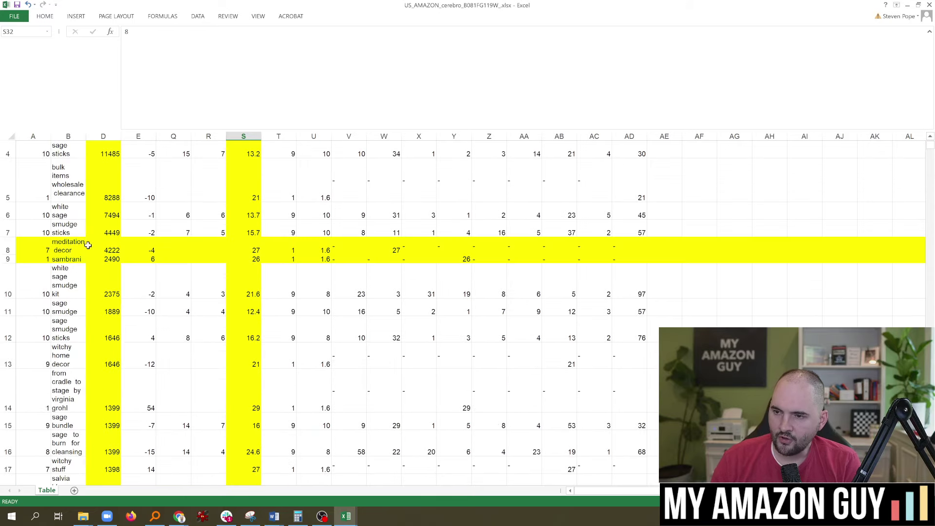
click(13, 156)
click(44, 19)
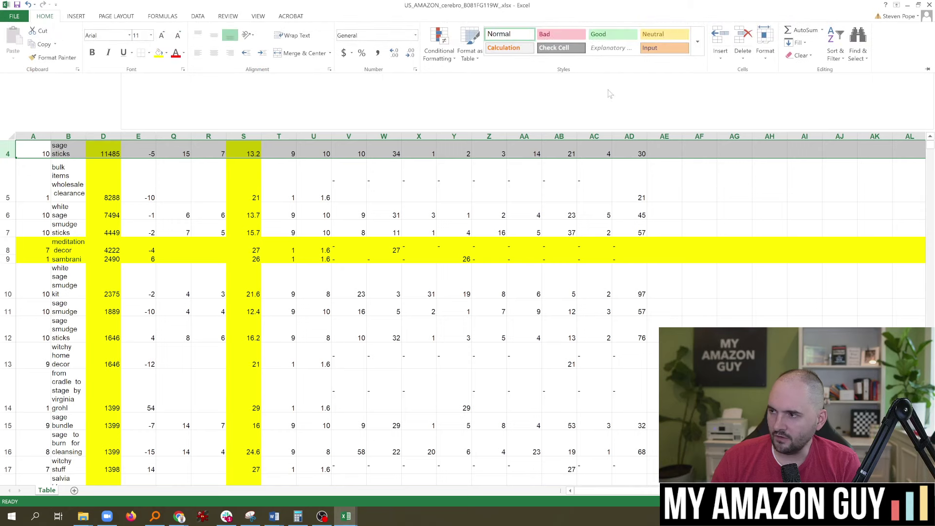
click(856, 59)
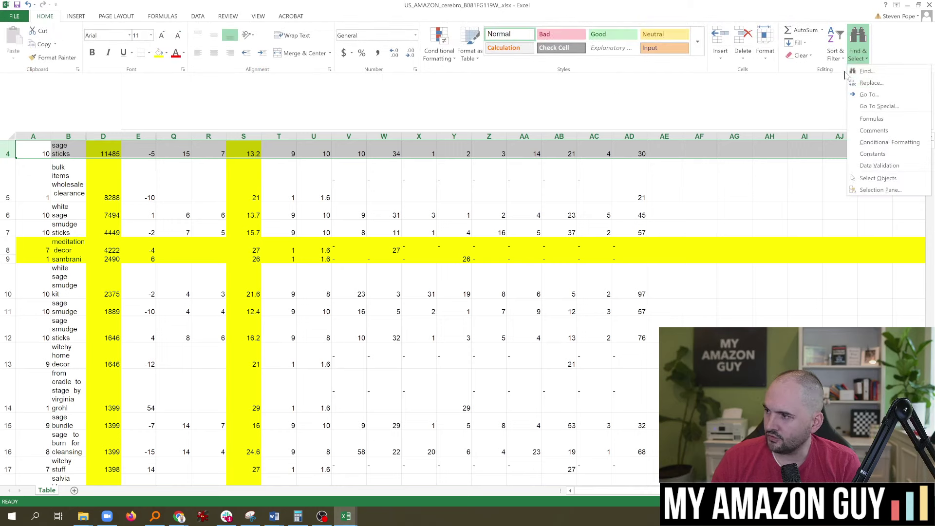
click(836, 55)
click(850, 108)
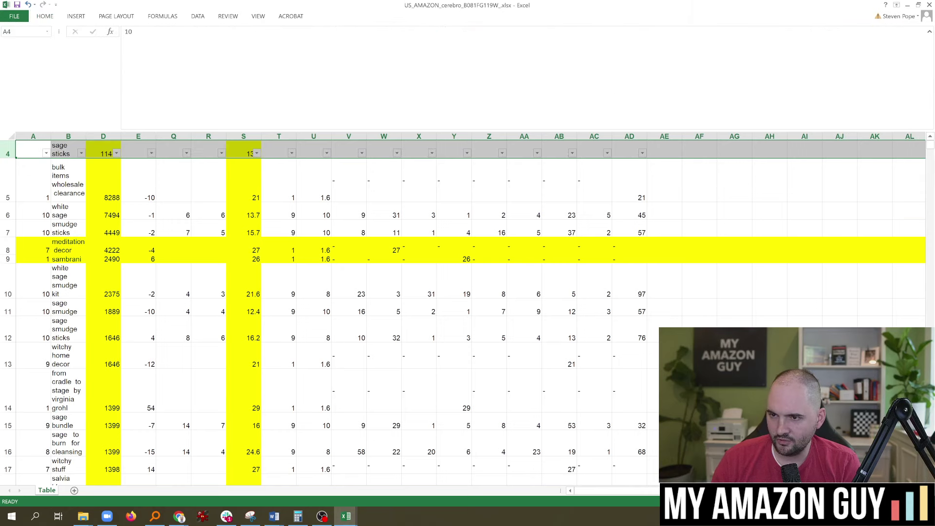
click(176, 164)
Filter the Competitor Rank (avg) column to show only values between 1 and 10
click(257, 154)
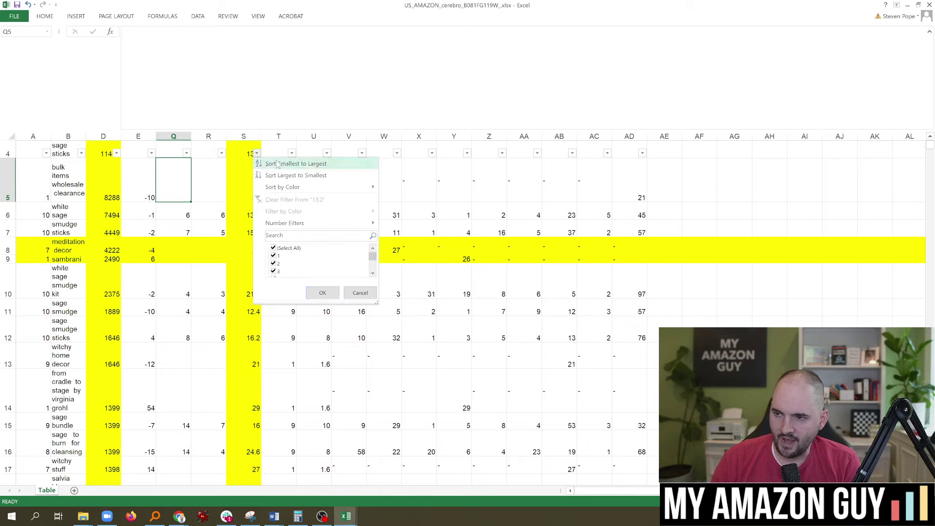
mouse_move(311, 229)
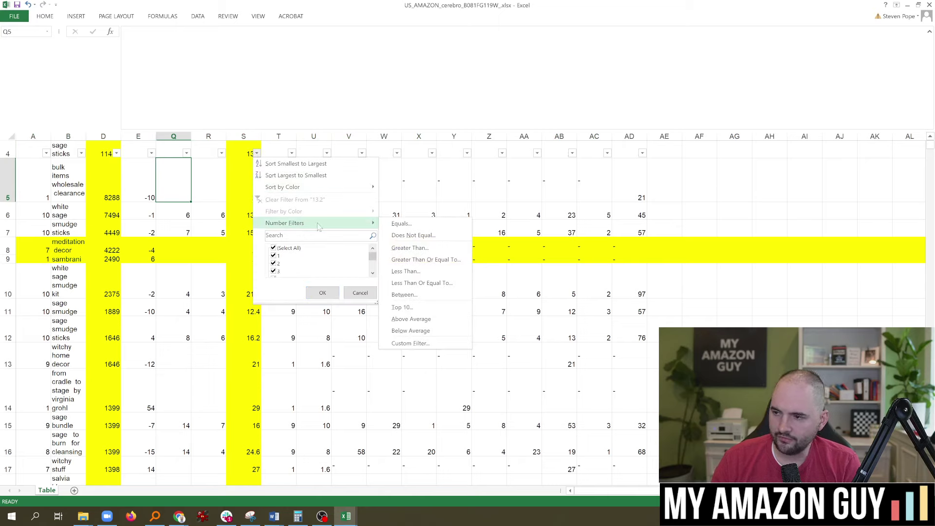
click(422, 298)
text(1)
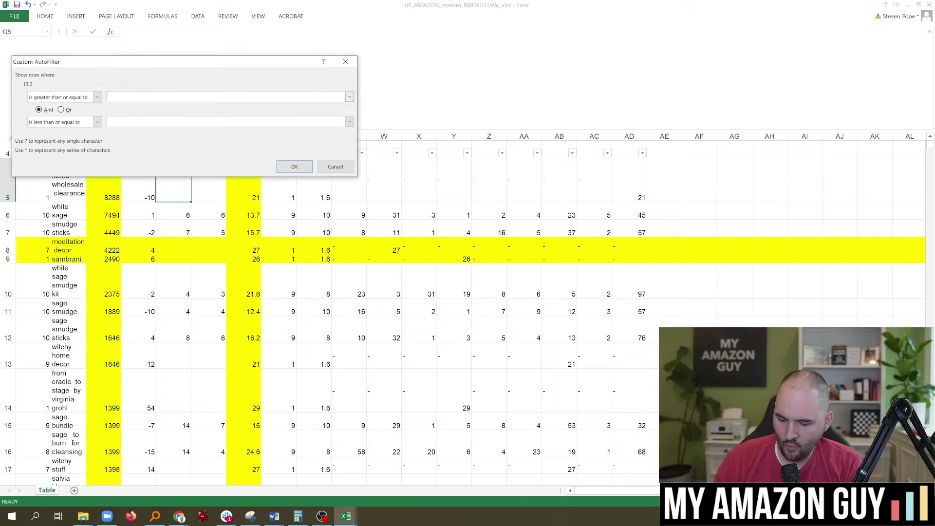
text(10)
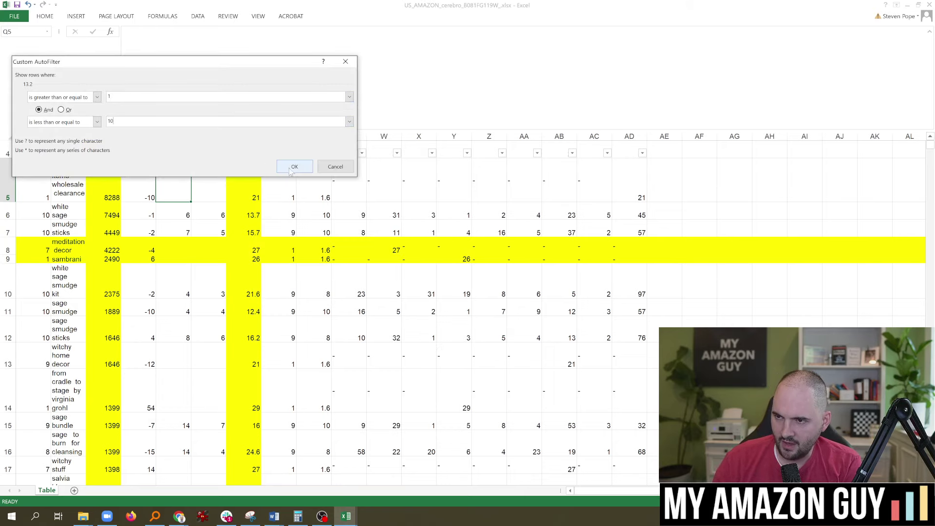
click(294, 167)
click(257, 217)
Set the Ranking of "lick of fire clara elroy" in row 32 to 7 and fill it down the filtered rows through row 208
scroll(268, 218, up, 1)
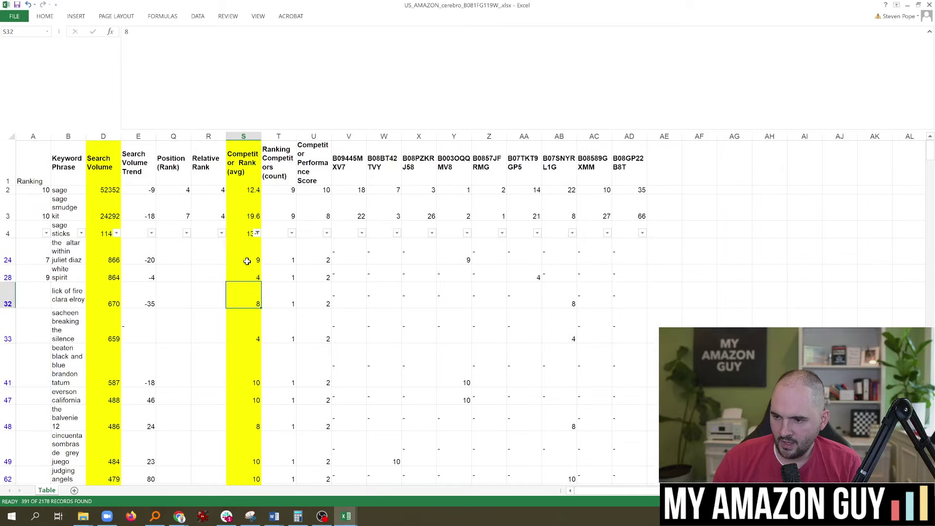
scroll(230, 245, down, 3)
scroll(157, 313, down, 2)
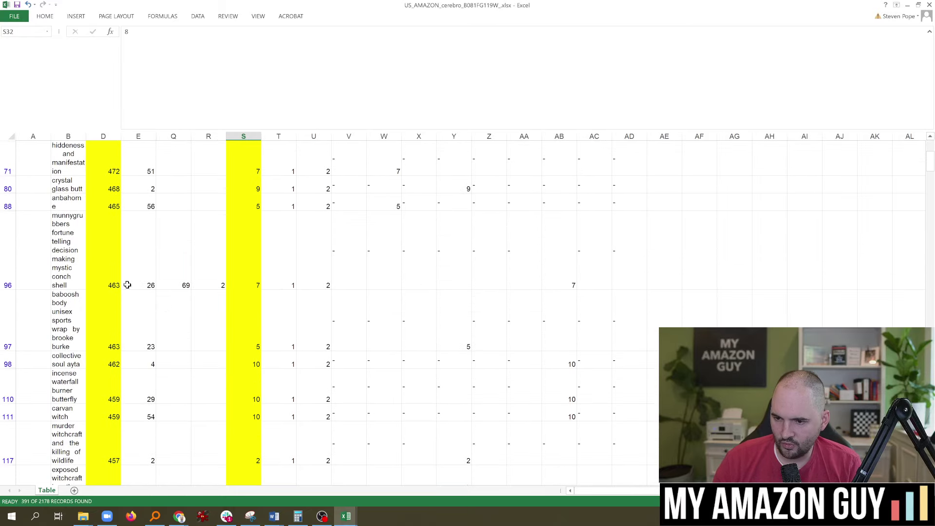
click(33, 136)
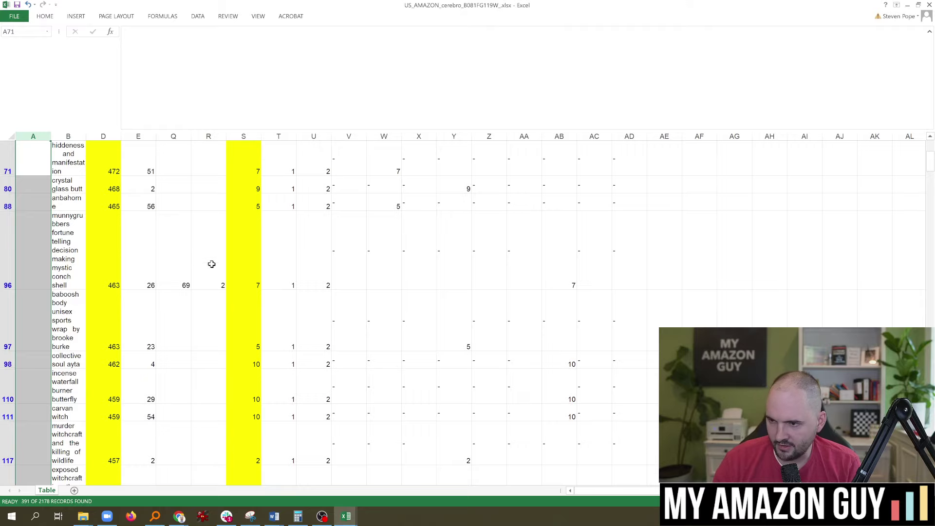
scroll(211, 263, up, 5)
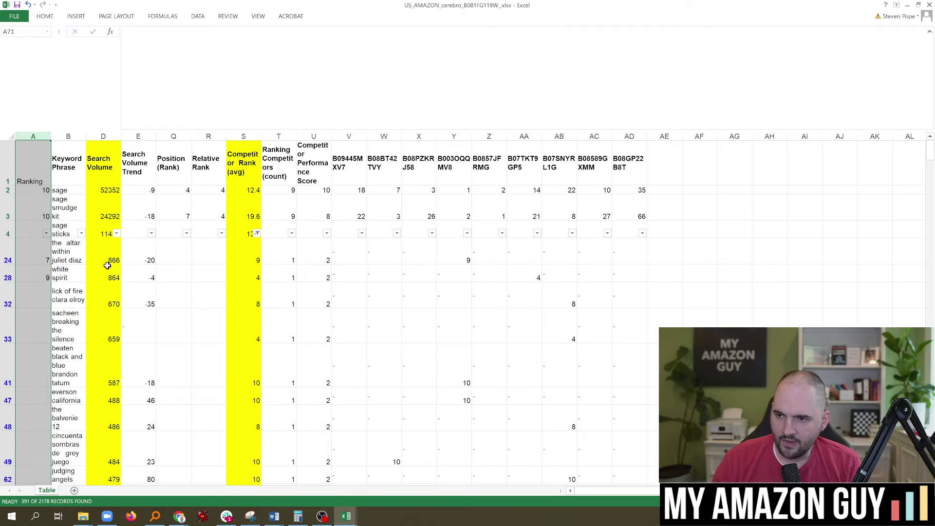
click(44, 299)
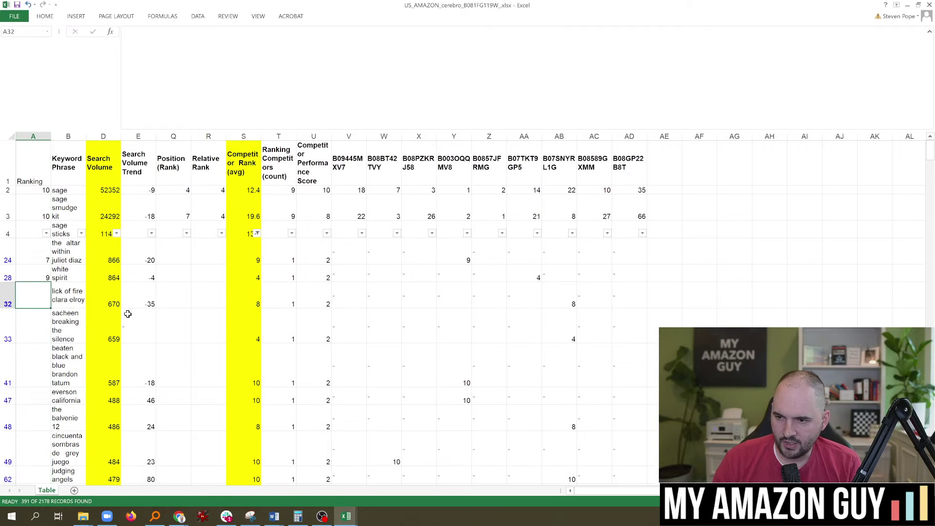
scroll(117, 312, down, 1)
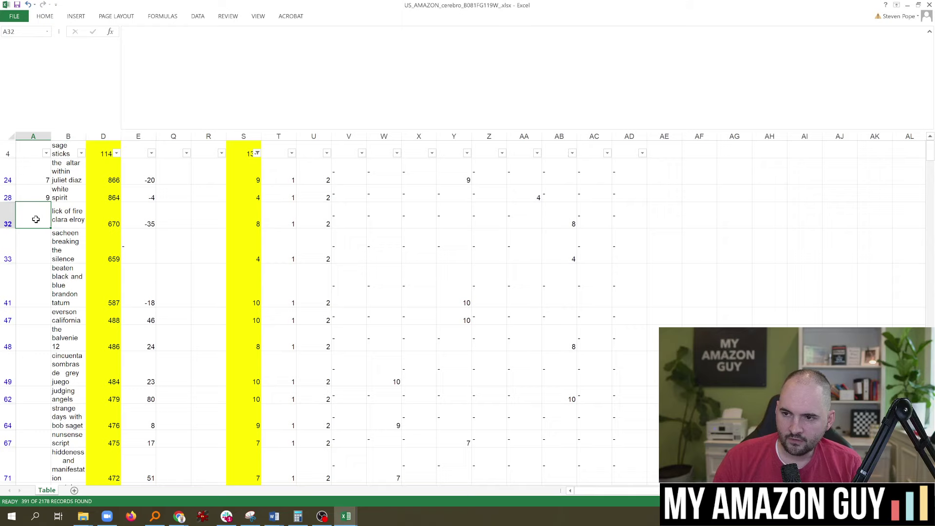
text(7)
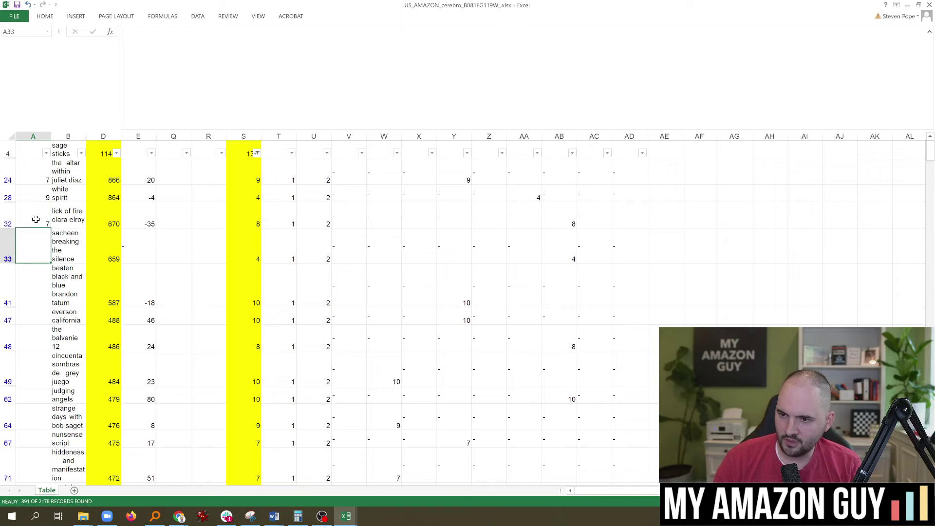
key(Return)
click(41, 222)
drag(51, 228, 37, 378)
Set the Ranking in row 216 to 6, fill it down the filtered rows through row 940, and enter 5 in row 945
click(34, 409)
scroll(49, 410, down, 1)
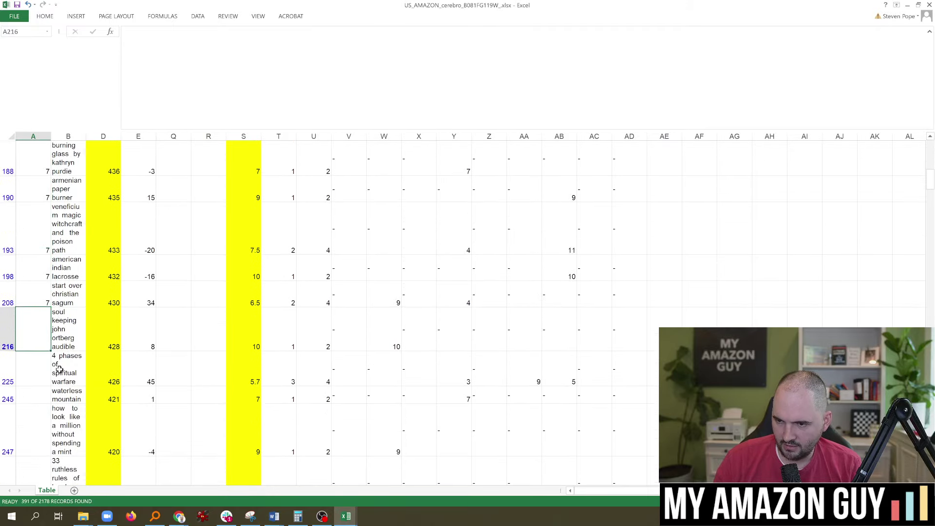
text(6)
key(Return)
click(43, 346)
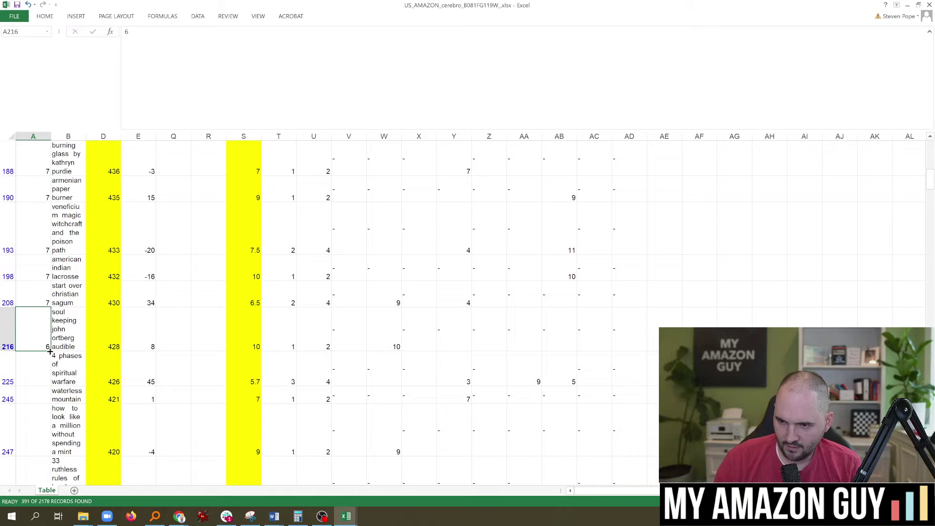
drag(49, 350, 49, 382)
click(34, 414)
scroll(63, 382, down, 1)
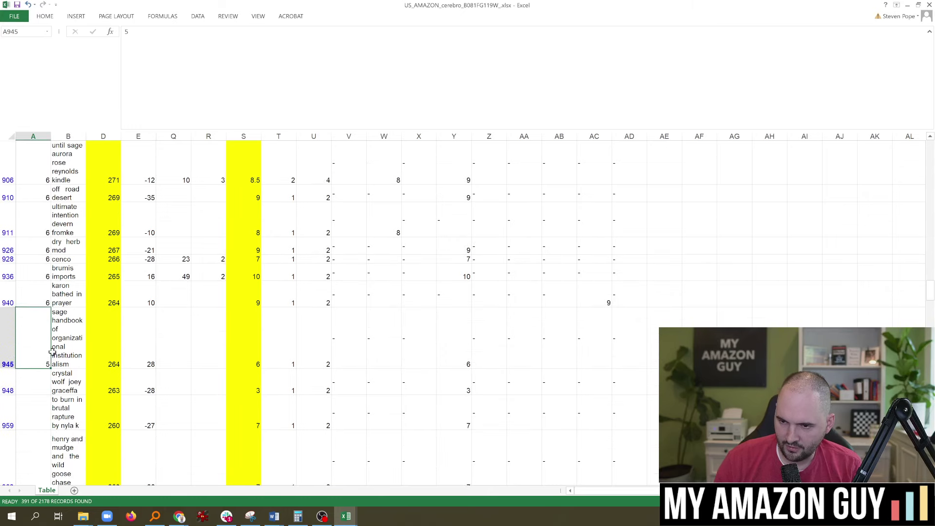
Fill the Ranking value 5 from row 945 down the remaining filtered rows to the end of the list
drag(51, 366, 48, 435)
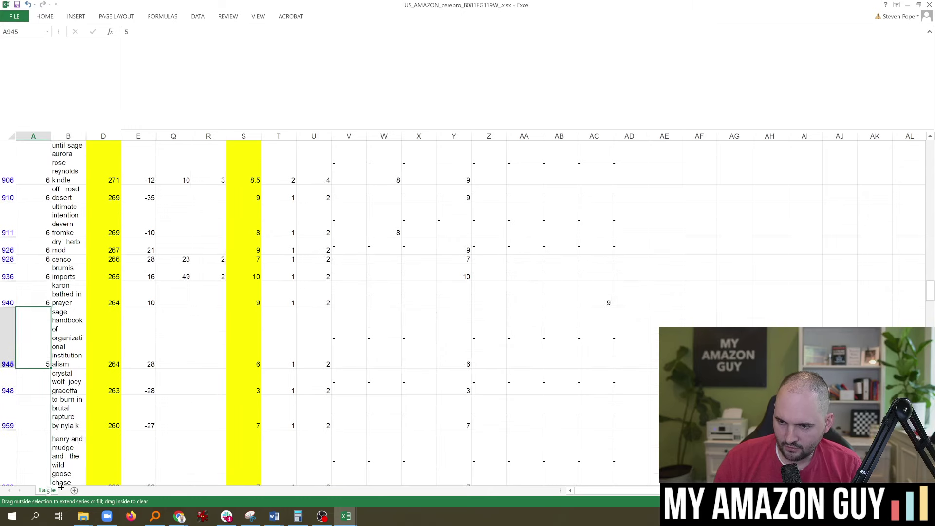
drag(62, 488, 44, 431)
scroll(244, 371, up, 6)
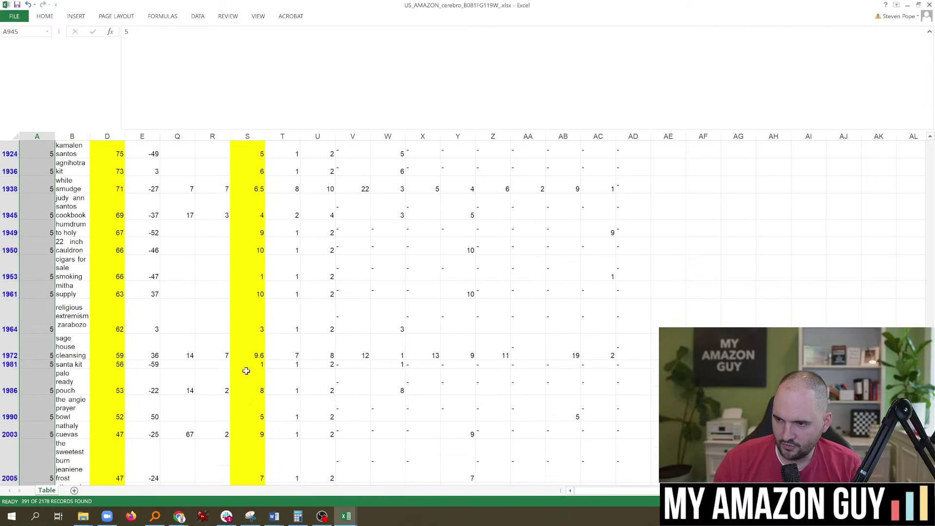
Clear the filter on the Competitor Rank (avg) column so that all keyword rows are shown again
scroll(244, 341, up, 12)
click(224, 309)
scroll(217, 282, up, 5)
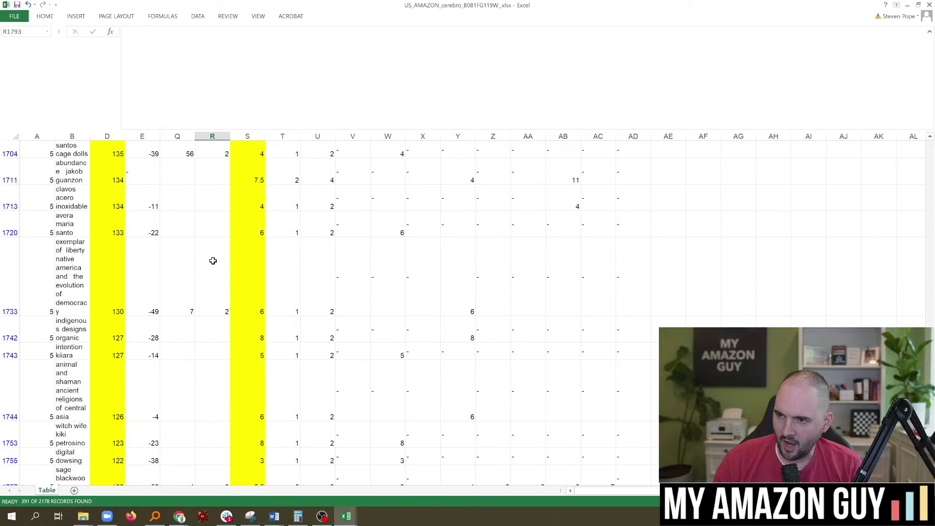
scroll(213, 260, up, 18)
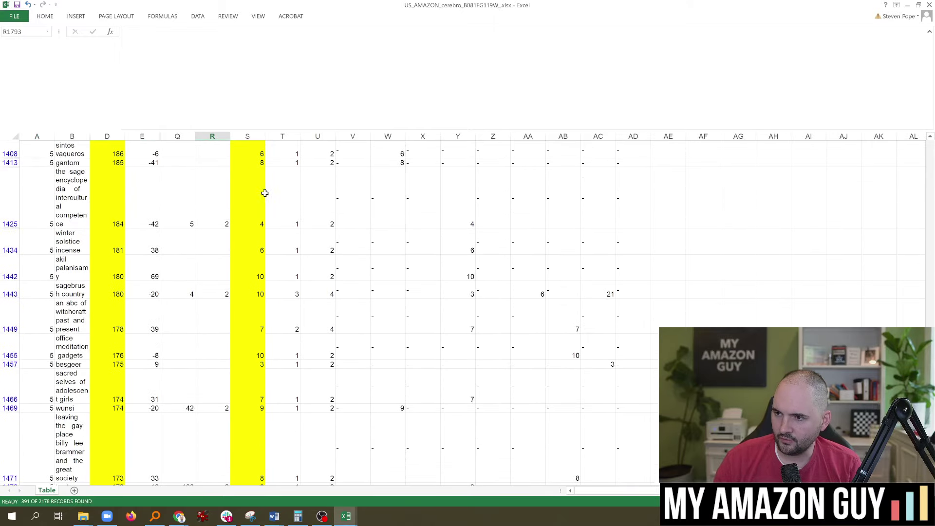
scroll(264, 194, up, 15)
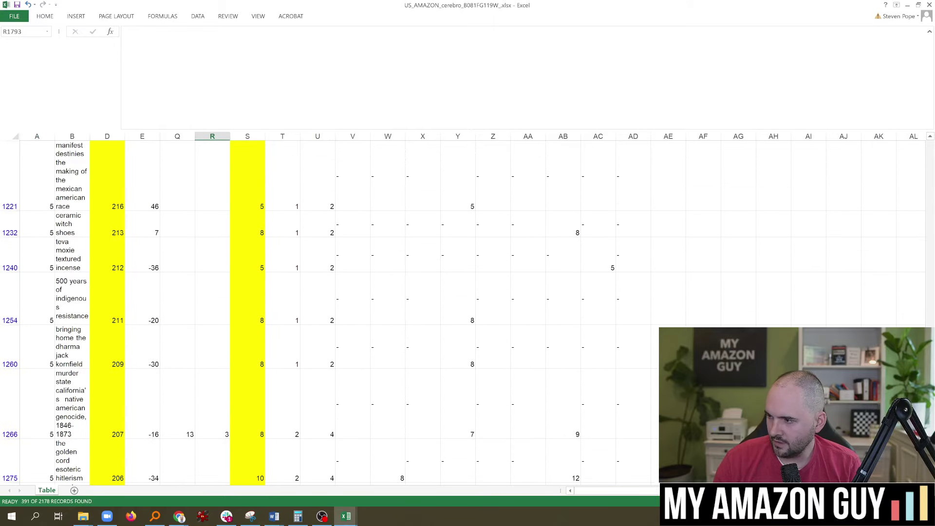
scroll(256, 195, up, 20)
click(256, 167)
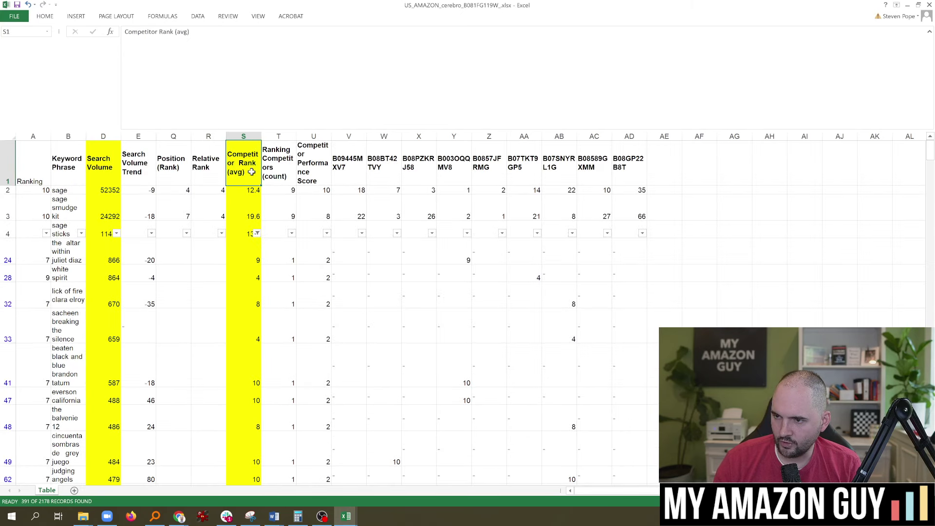
click(257, 235)
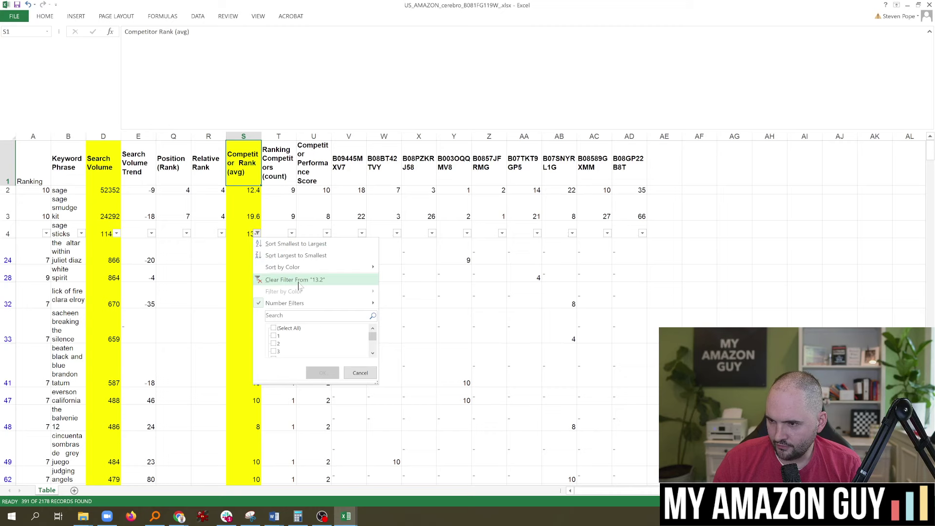
click(295, 280)
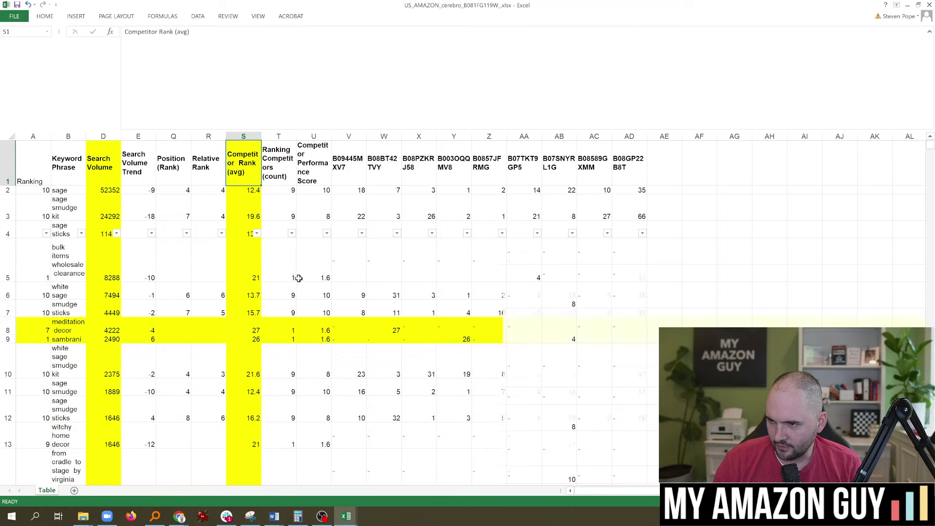
Try clearing all contents and formatting from the whole sheet, and undo the clearing
click(5, 135)
click(47, 19)
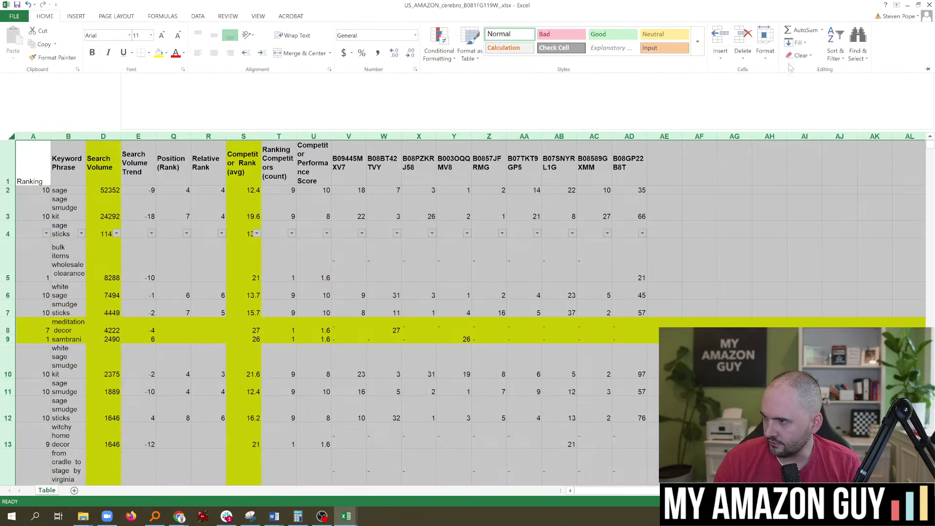
click(802, 55)
click(811, 74)
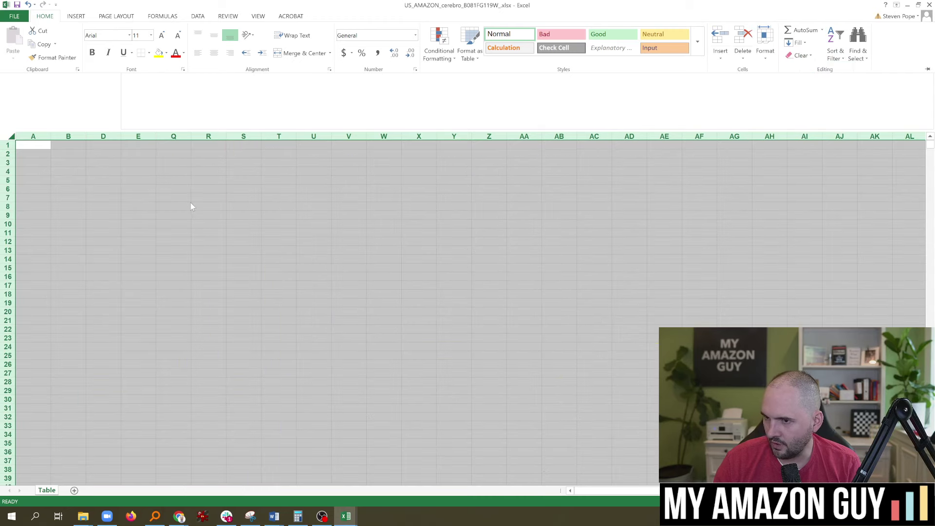
click(181, 233)
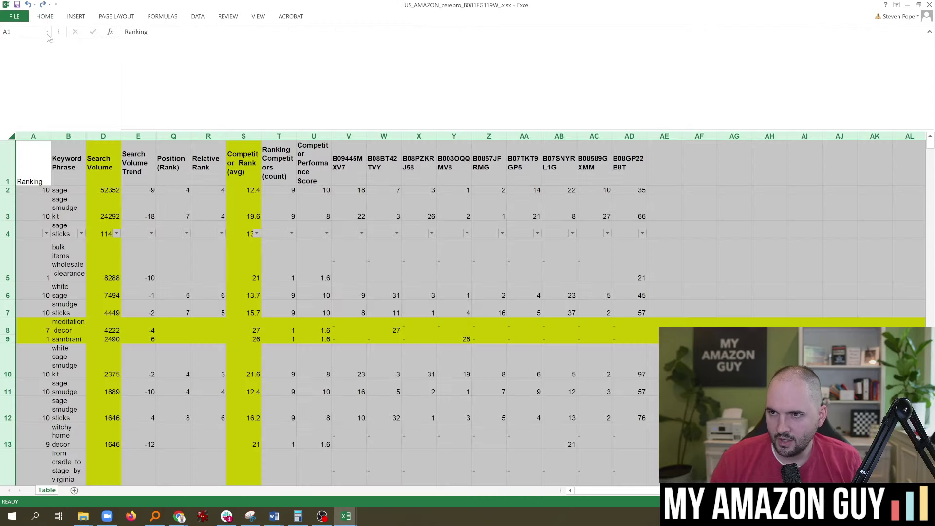
key(ctrl+z)
click(95, 178)
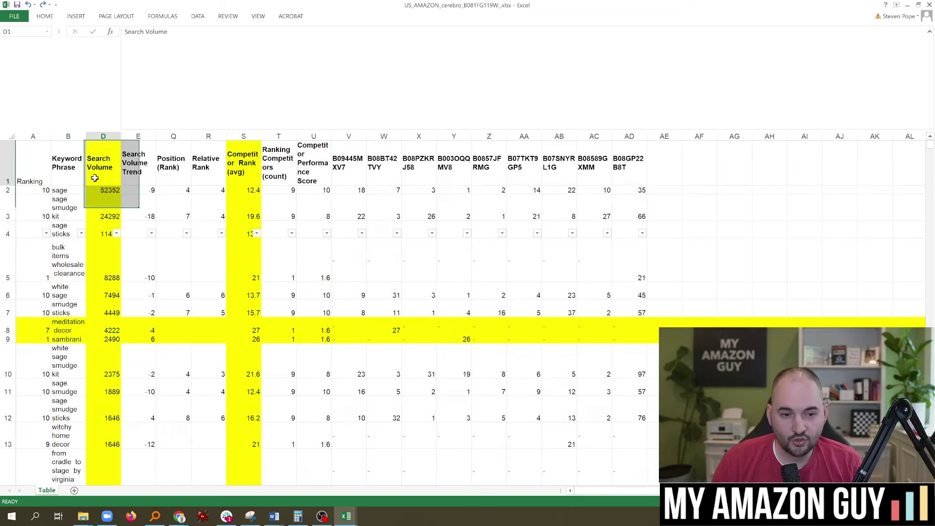
Remove the filter from row 4 and turn filtering on for the header row, row 1
click(11, 146)
click(46, 19)
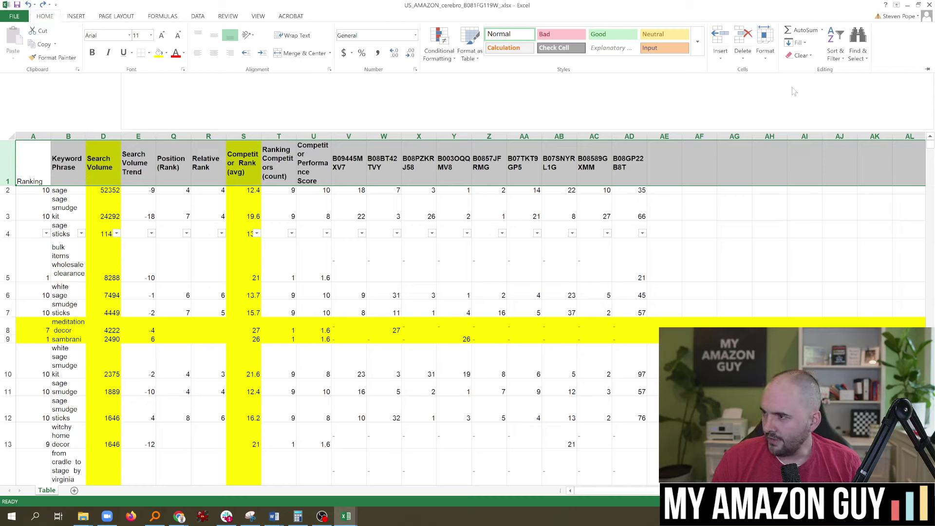
click(836, 53)
click(848, 108)
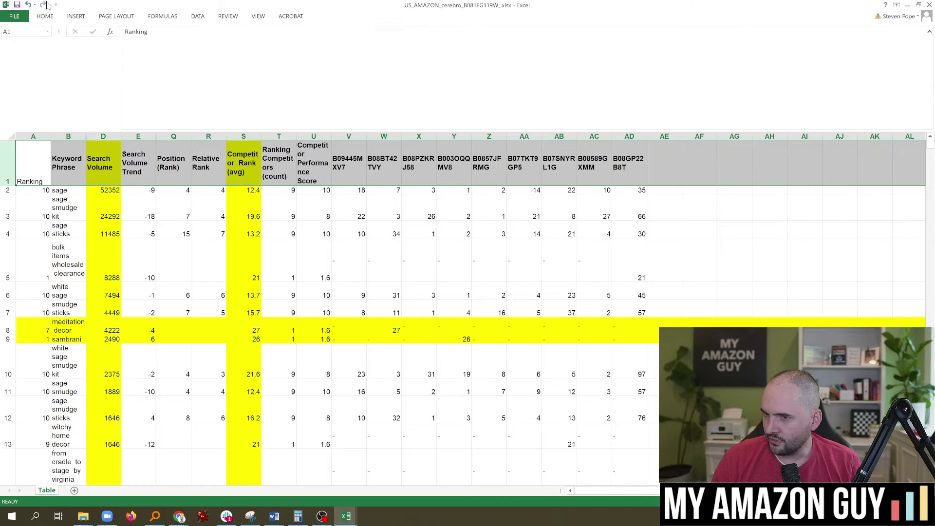
click(45, 16)
click(836, 54)
click(847, 107)
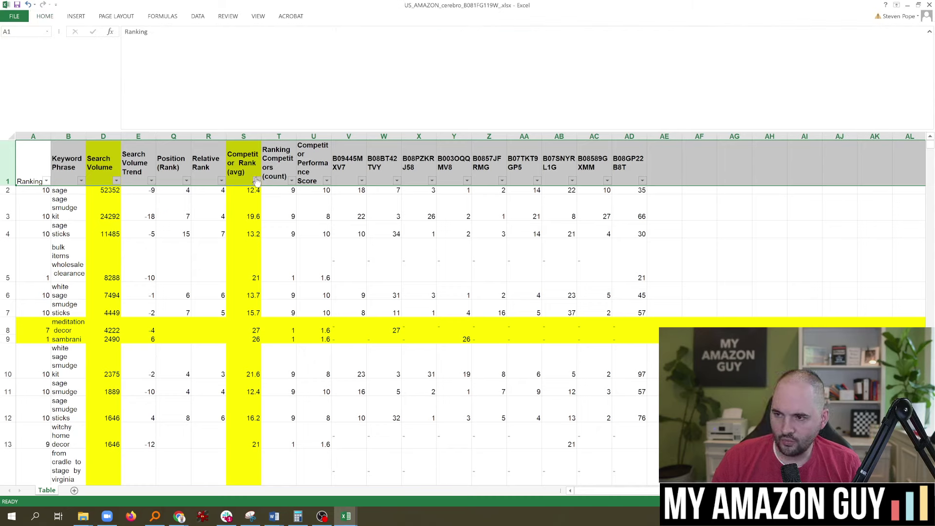
Filter the Competitor Rank (avg) column to show only values between 11 and 20
click(257, 180)
mouse_move(298, 252)
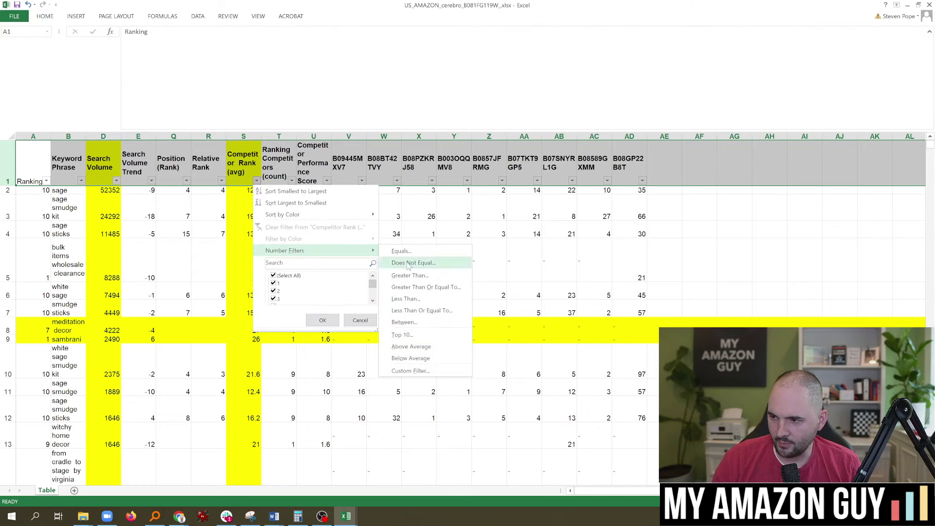
click(412, 323)
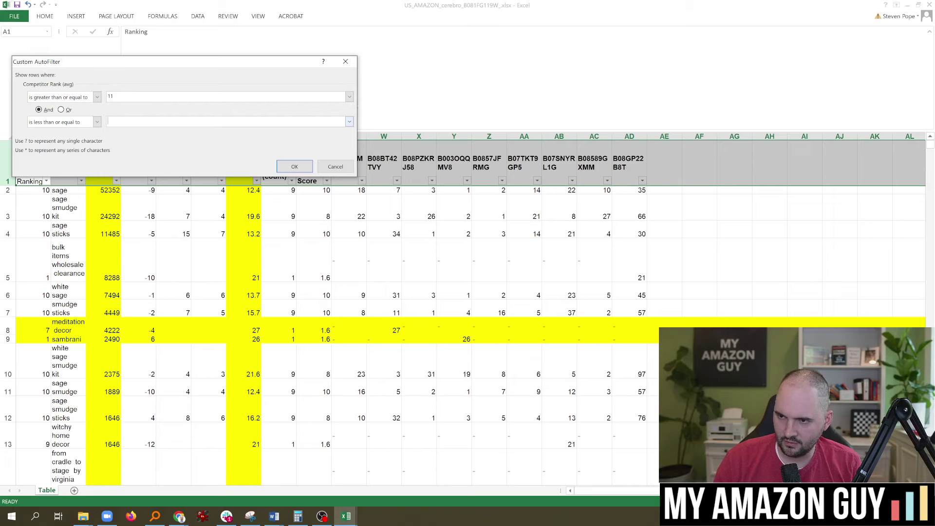
key(Return)
Set the Ranking of "white sage bundle" in row 27 to 7 and fill it down the filtered rows through row 50
scroll(73, 297, down, 2)
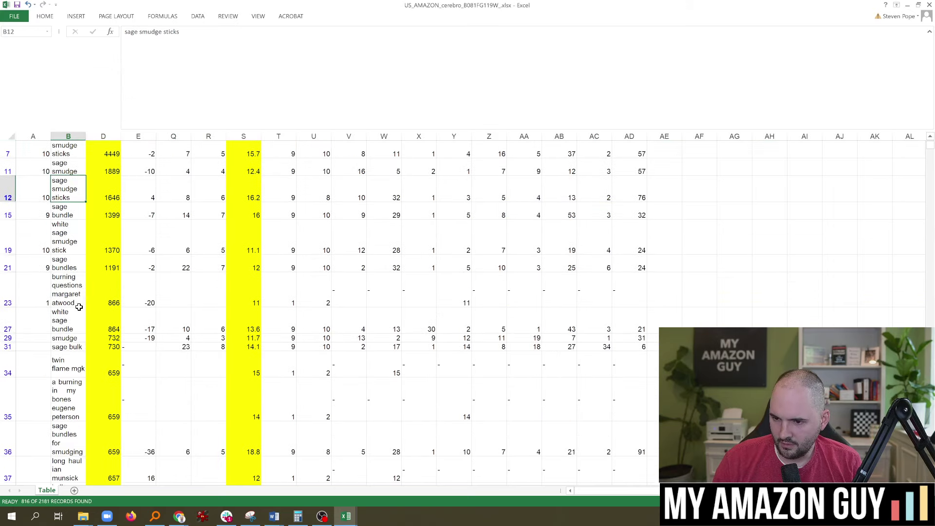
click(45, 318)
scroll(143, 286, down, 1)
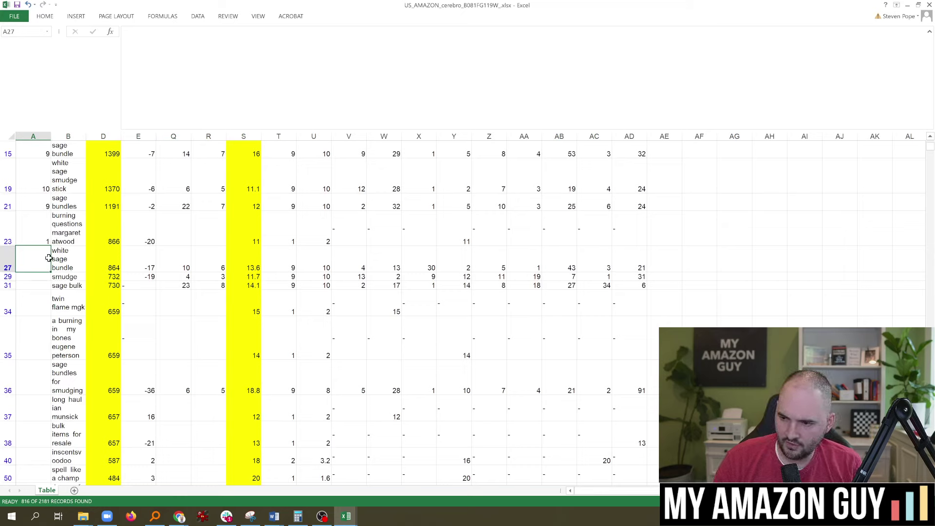
text(7)
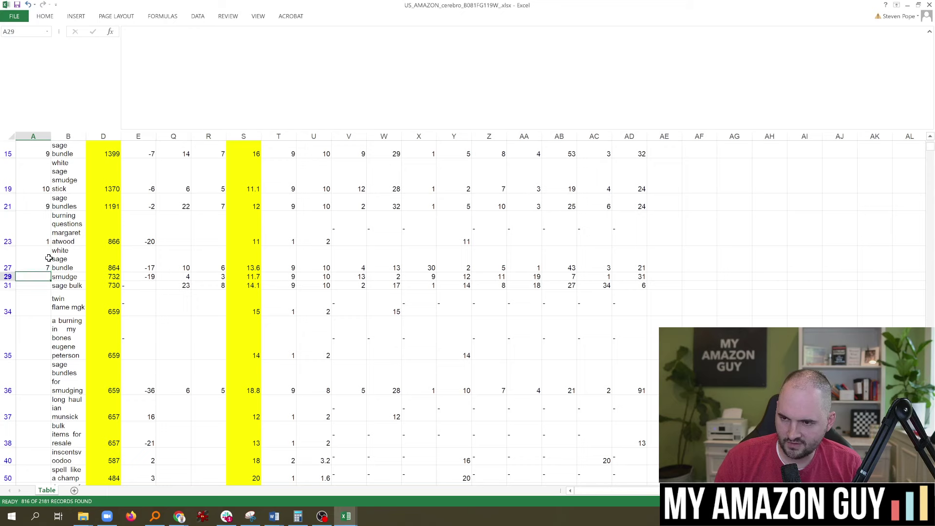
key(ctrl+Return)
drag(51, 271, 51, 482)
scroll(33, 382, down, 2)
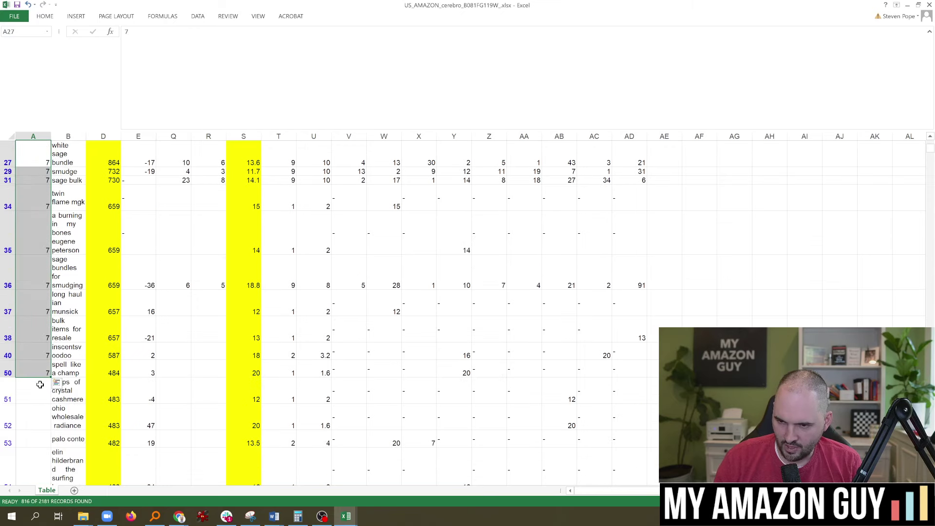
Set the Ranking in row 51 to 6 and fill it down the filtered rows through row 755
click(39, 385)
text(6)
key(ctrl+Return)
scroll(57, 278, down, 2)
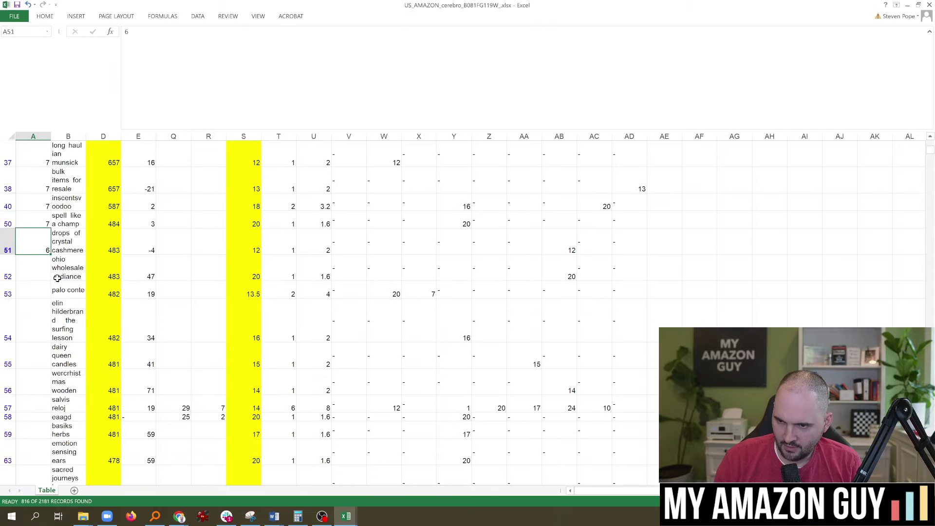
drag(50, 251, 46, 433)
scroll(47, 433, down, 3)
click(34, 320)
drag(50, 325, 43, 470)
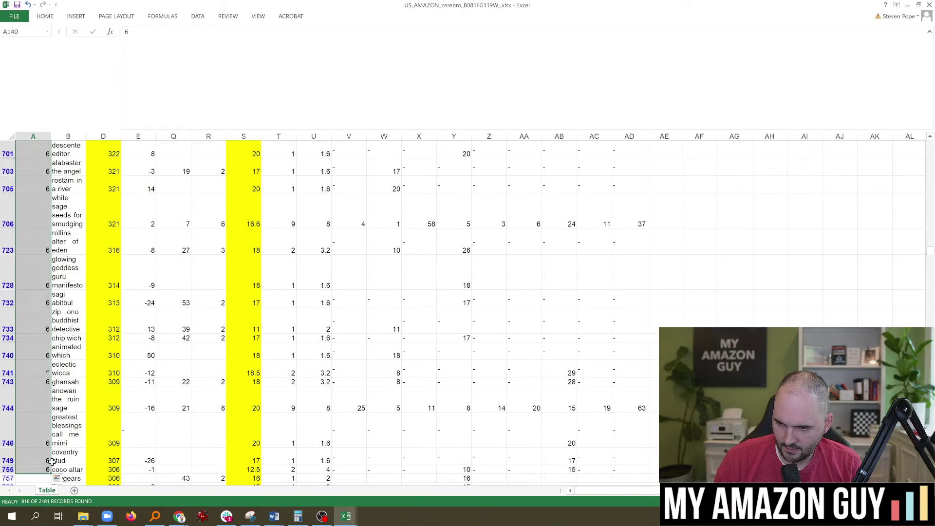
Set the Ranking to 5 for the filtered rows 757 through 989, and to 4 for rows 990 through 2180
scroll(55, 341, down, 2)
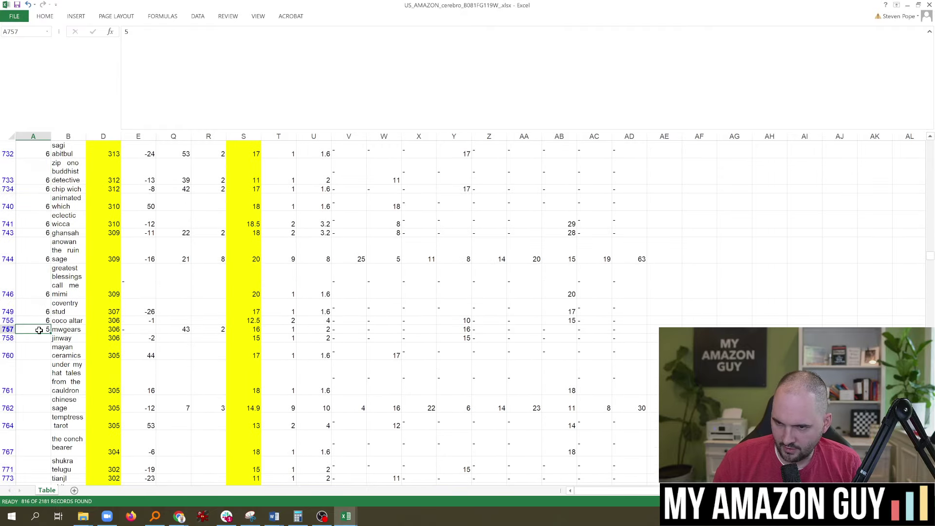
drag(50, 332, 45, 429)
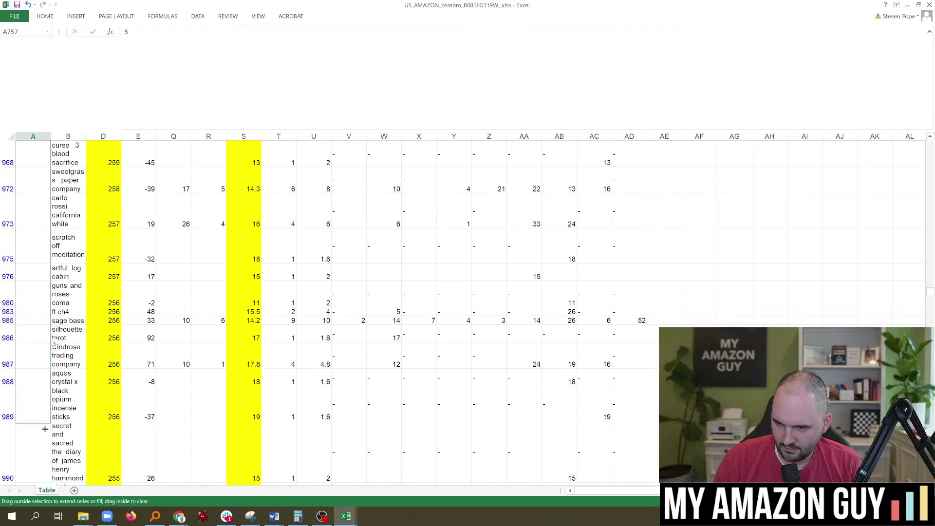
scroll(49, 426, down, 1)
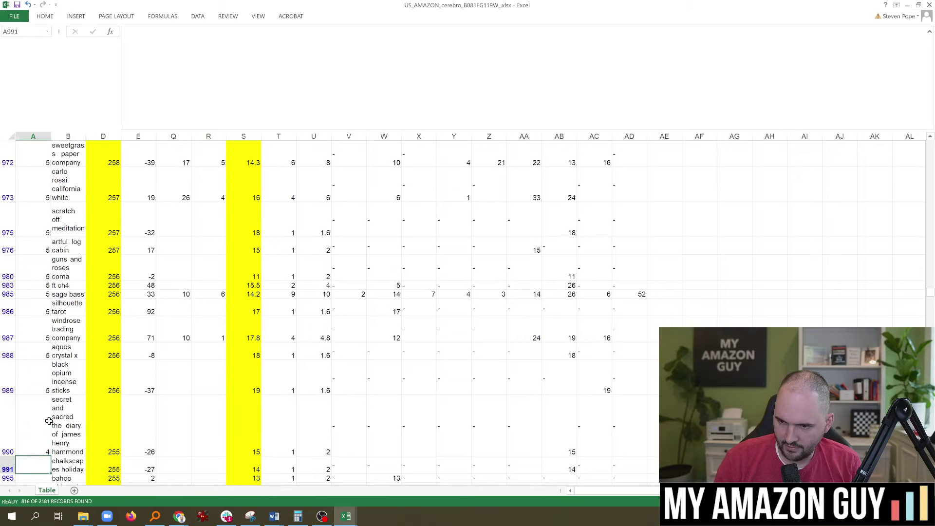
scroll(49, 421, down, 2)
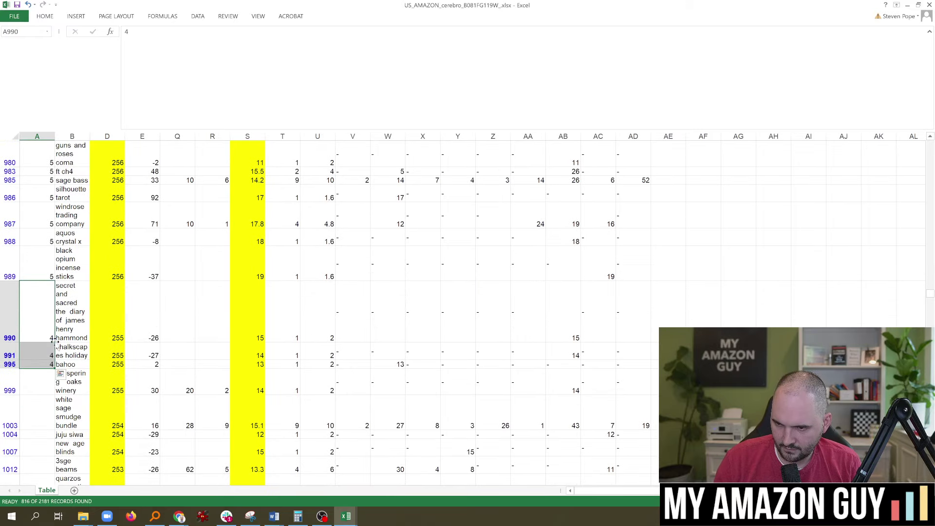
drag(40, 496, 31, 513)
drag(31, 469, 33, 463)
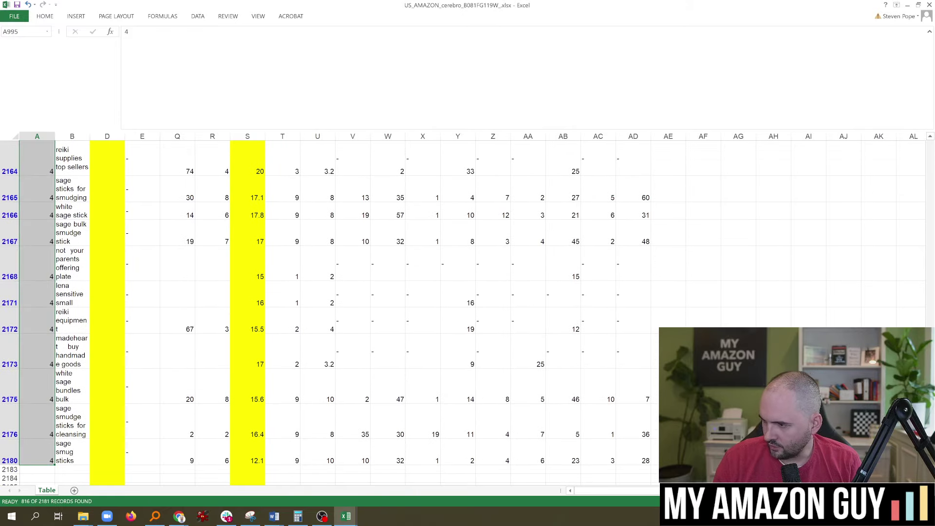
Change the Competitor Rank (avg) filter to show only values between 21 and 50
key(ctrl+Home)
click(279, 190)
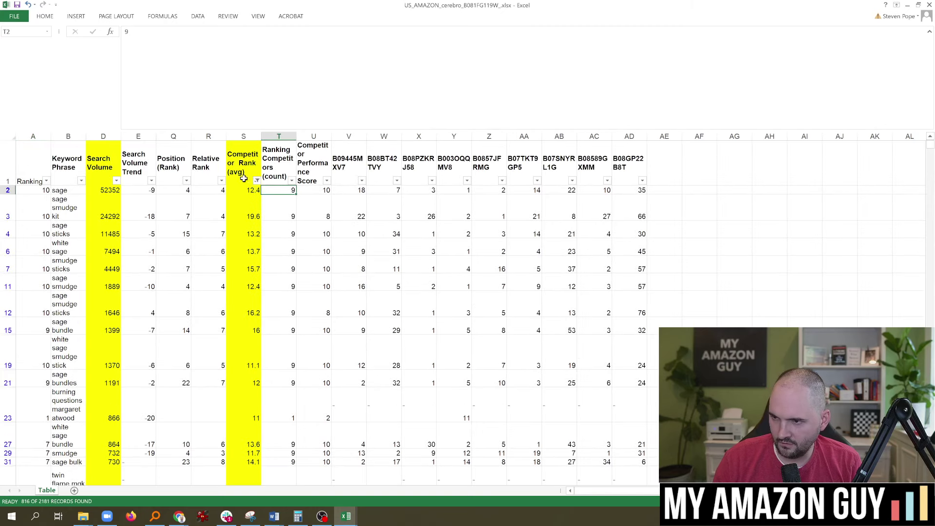
click(257, 181)
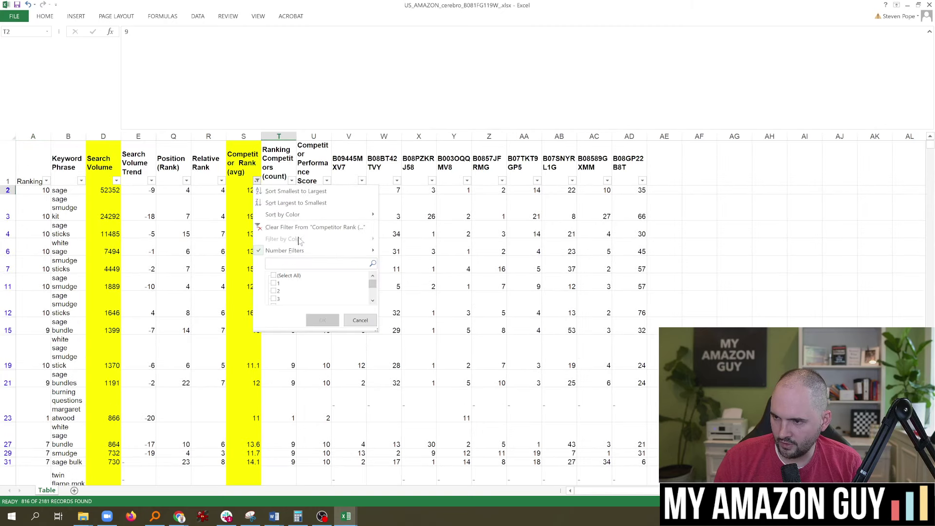
mouse_move(299, 252)
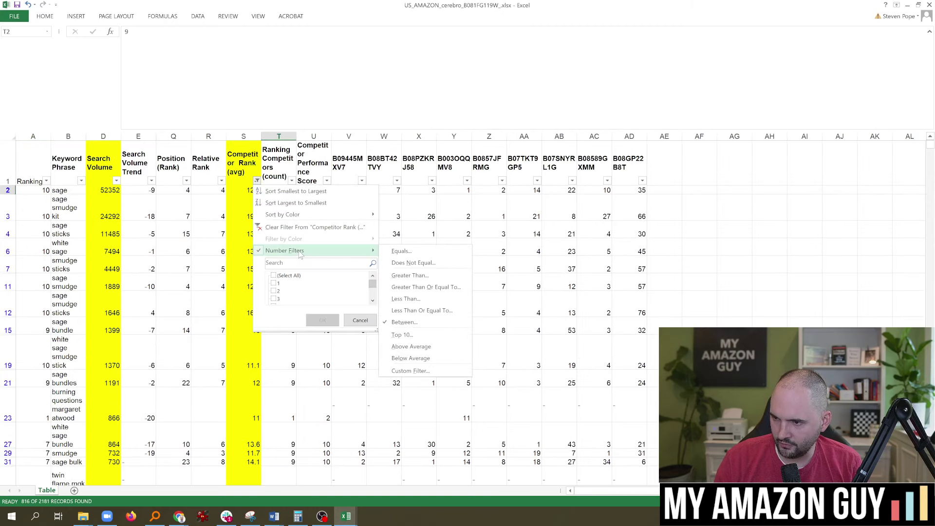
click(411, 322)
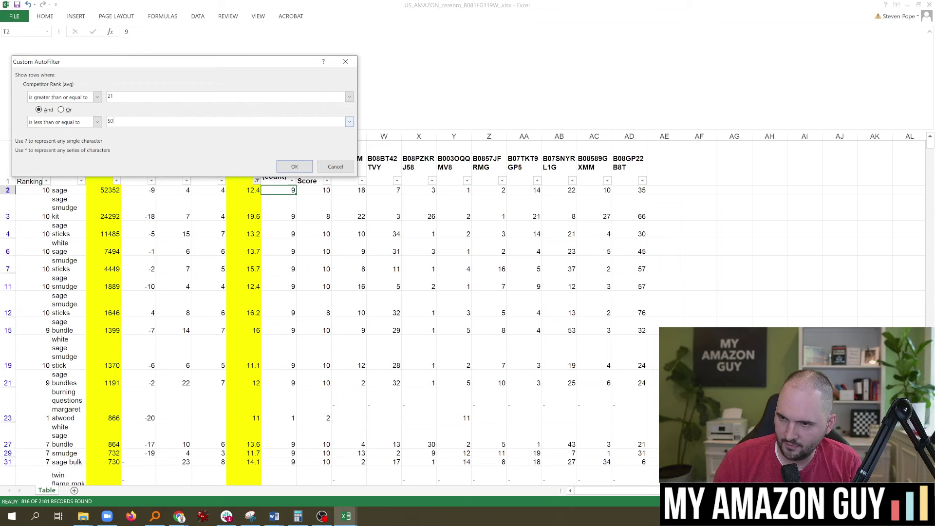
key(Return)
Filter the Ranking column to show only the blank cells
click(30, 238)
click(47, 182)
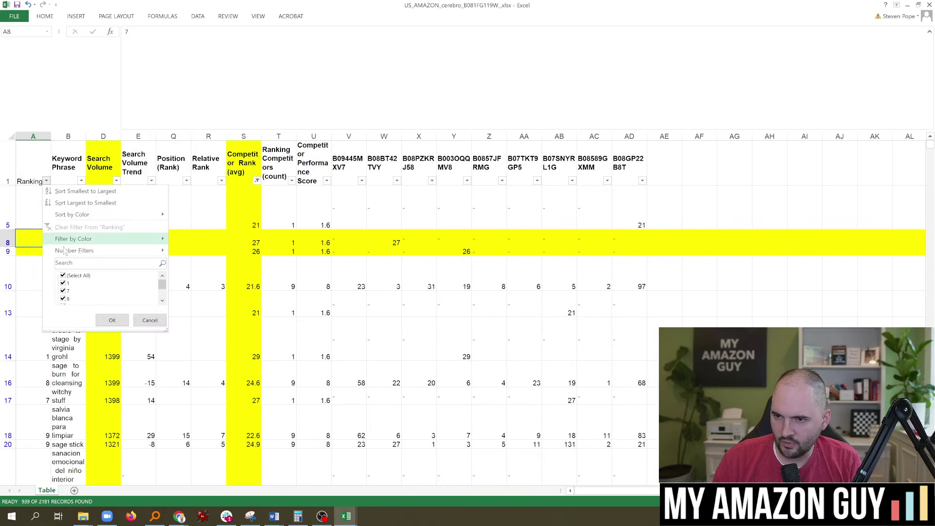
click(81, 277)
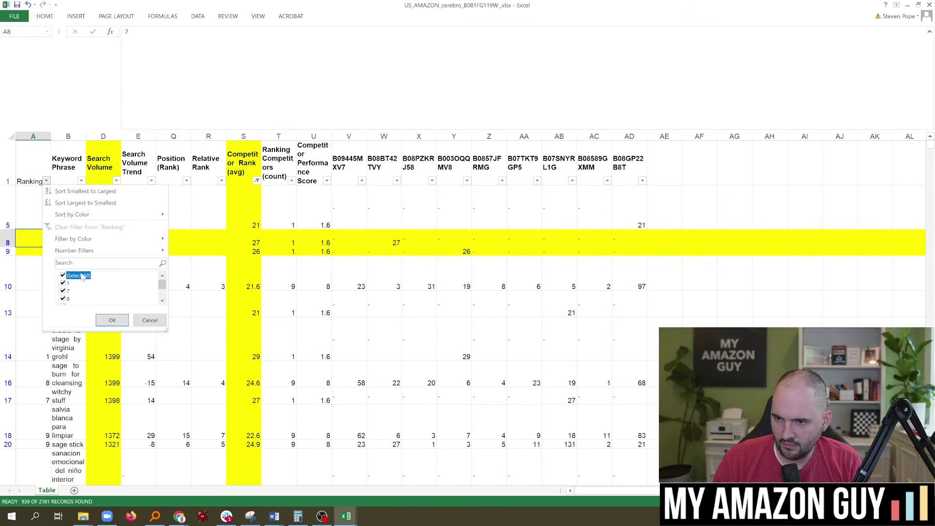
scroll(121, 296, down, 1)
click(63, 299)
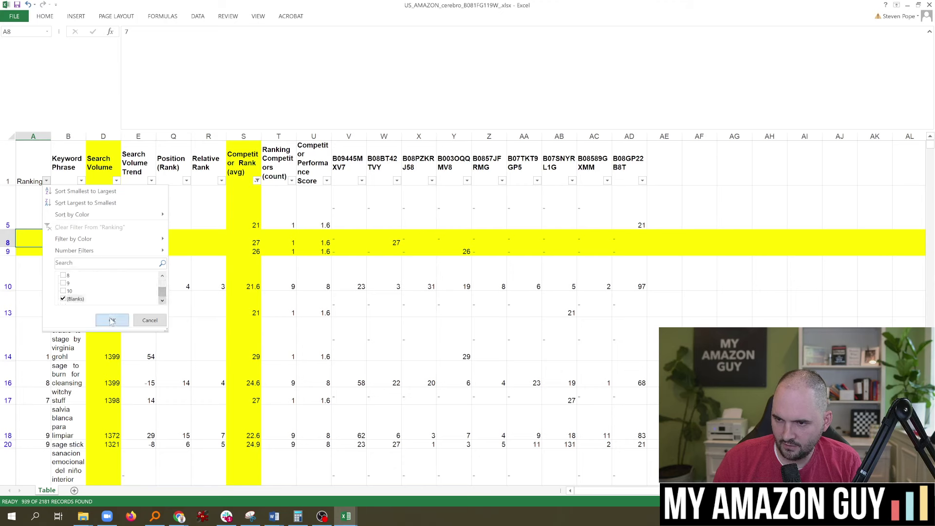
click(112, 320)
Set the Ranking to 6 for the filtered rows 25 through 83, and to 5 for rows 85 through 254
click(41, 205)
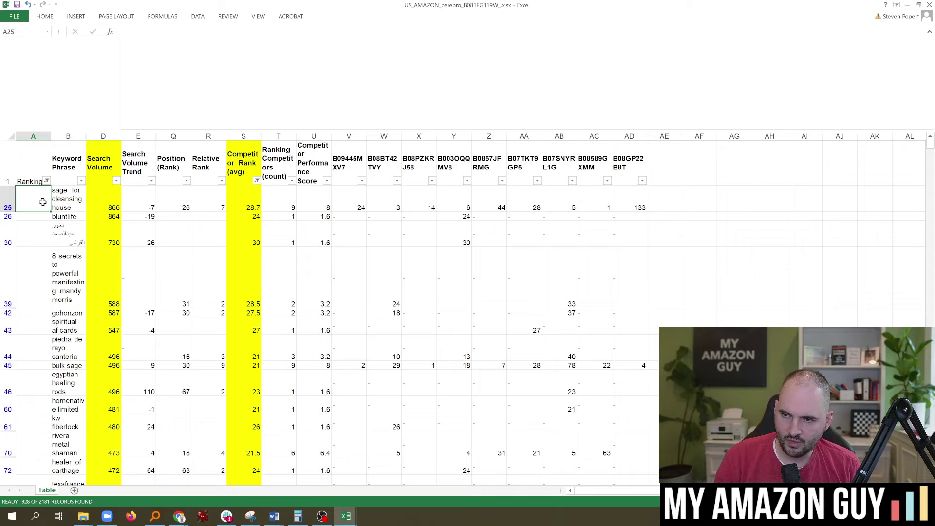
text(6)
click(33, 205)
drag(49, 214, 49, 356)
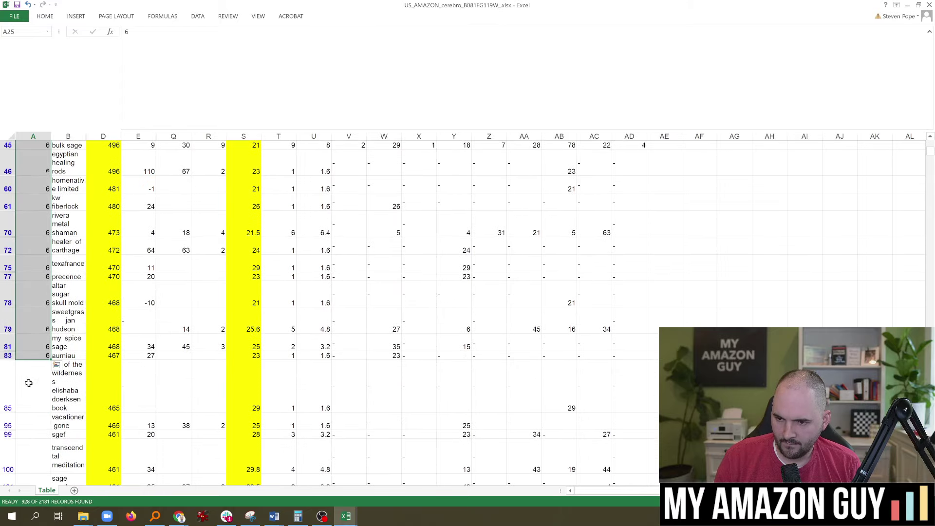
click(29, 380)
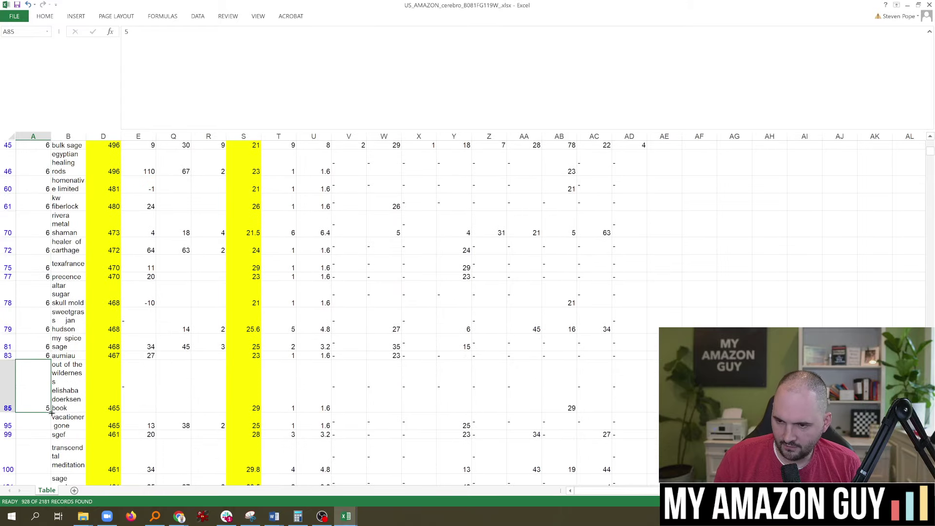
drag(50, 412, 47, 270)
Set the Ranking in row 255 to 4 and fill it down the filtered rows through row 492
click(31, 286)
text(4)
key(ctrl+Return)
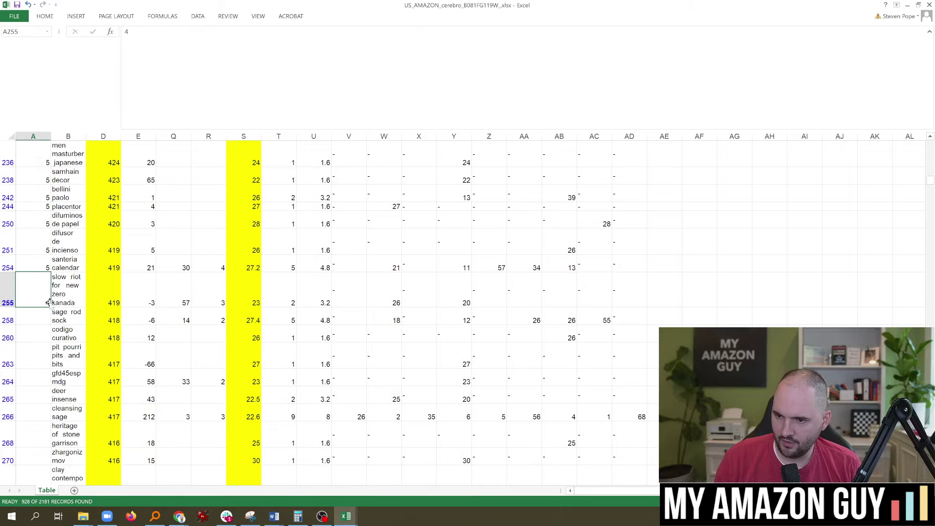
drag(51, 305, 46, 420)
Set the Ranking of "bulk sage bundles wholesale" in row 496 to 3 and fill it down the filtered rows through row 1160
click(40, 438)
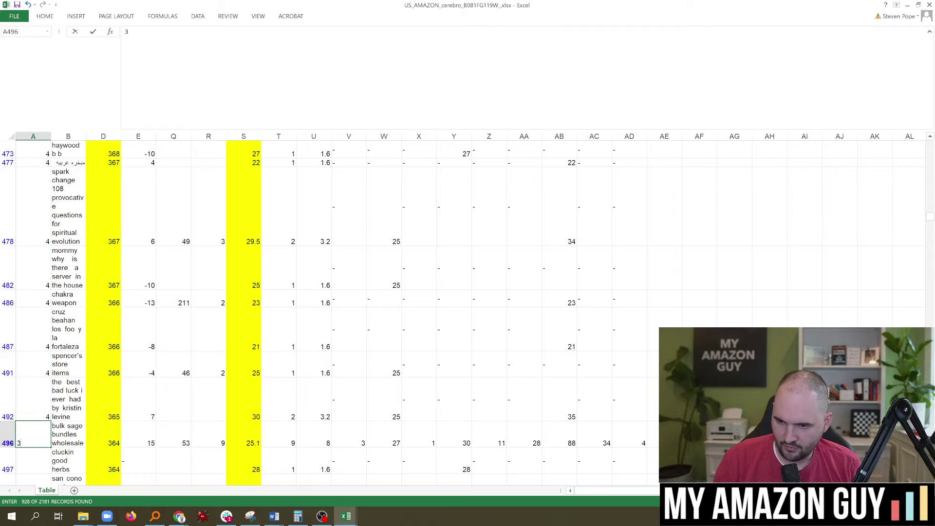
text(3)
key(ctrl+Return)
scroll(56, 307, down, 3)
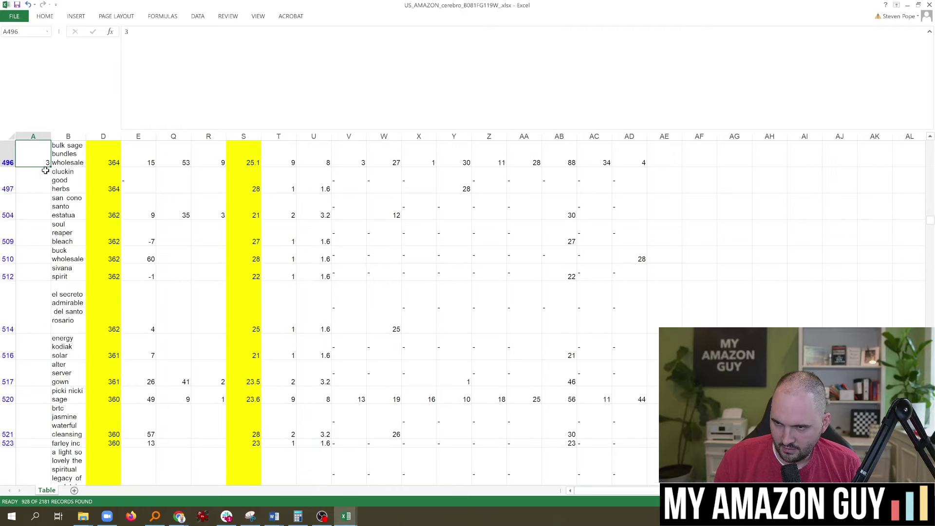
drag(49, 167, 62, 404)
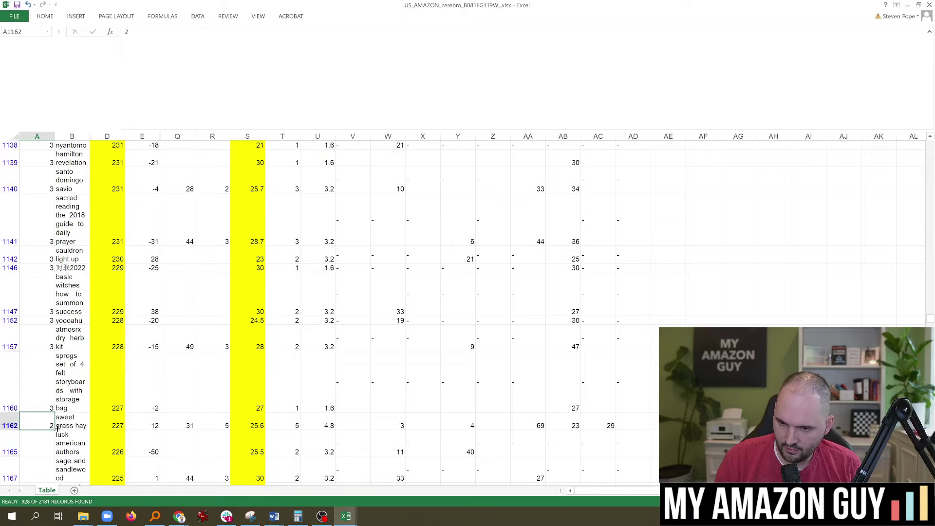
Set the Ranking to 2 for the filtered rows 1162 through 1832, and to 1 for rows 1834 through 2182
drag(54, 428, 67, 455)
scroll(58, 380, down, 2)
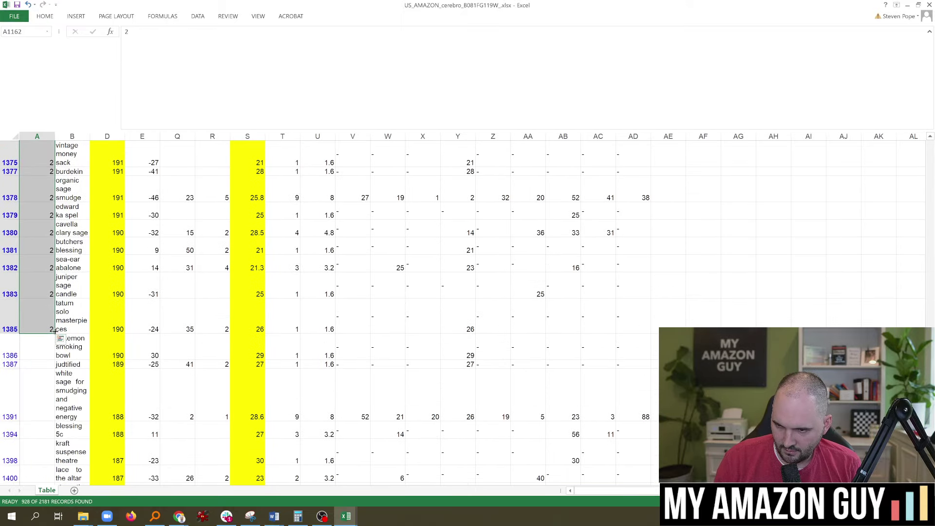
scroll(55, 443, down, 20)
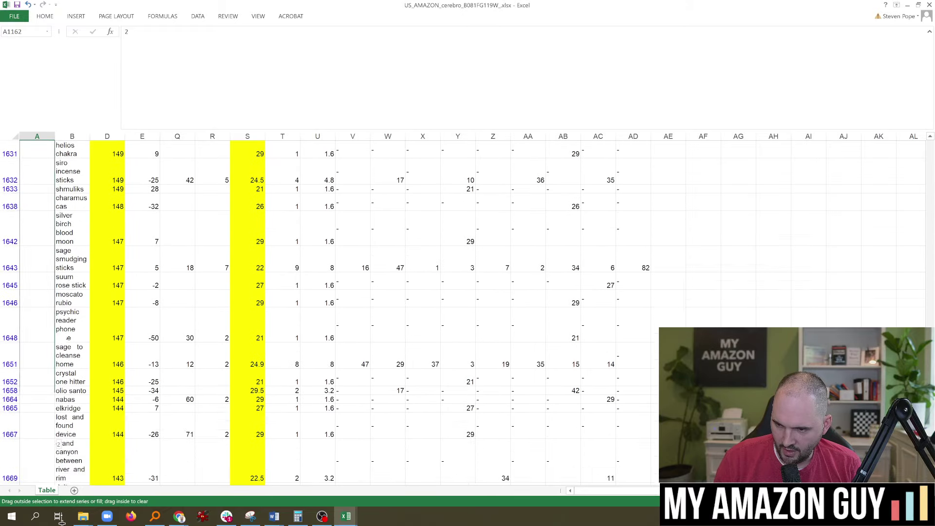
drag(60, 516, 44, 382)
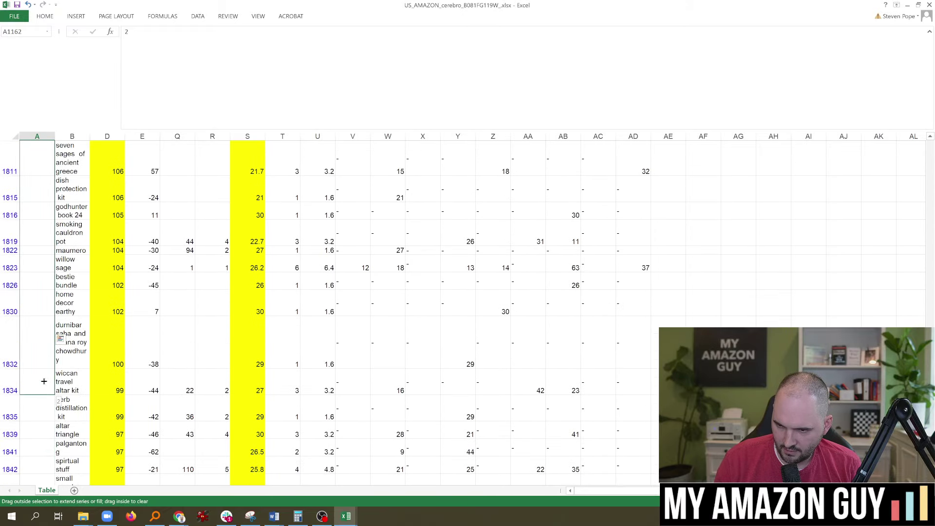
text(1)
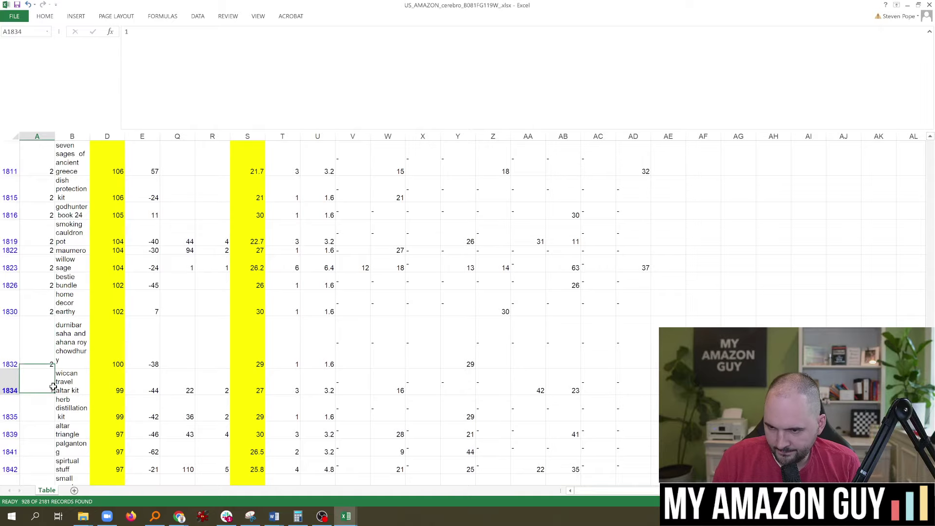
drag(55, 397, 49, 469)
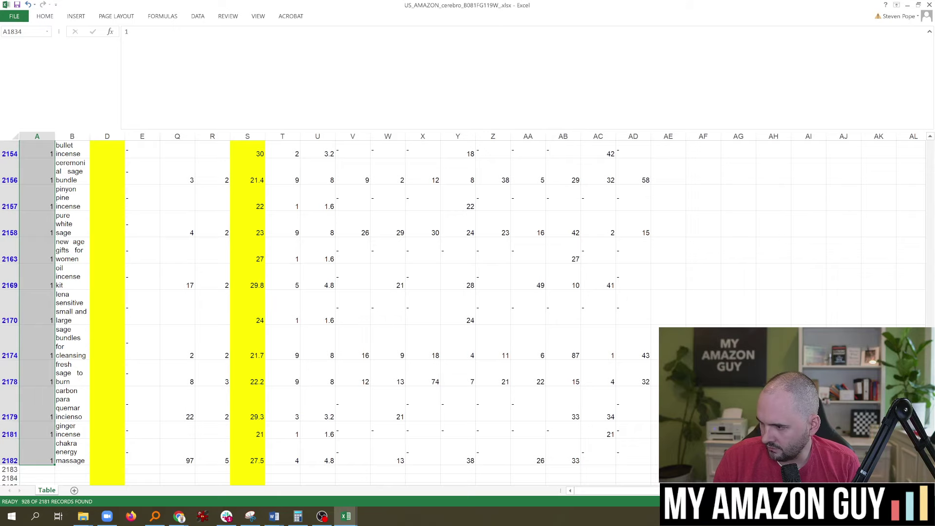
Clear the filter from the Ranking column
scroll(331, 312, up, 20)
click(46, 181)
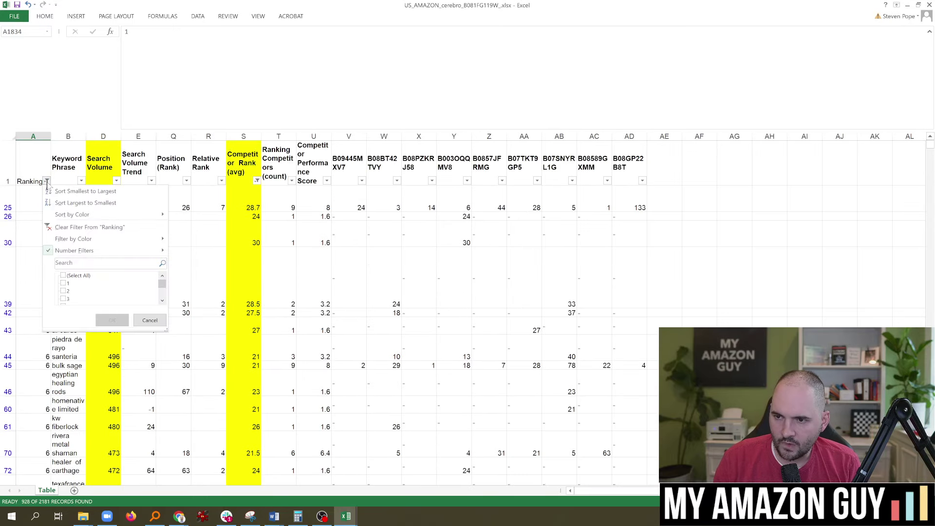
click(82, 227)
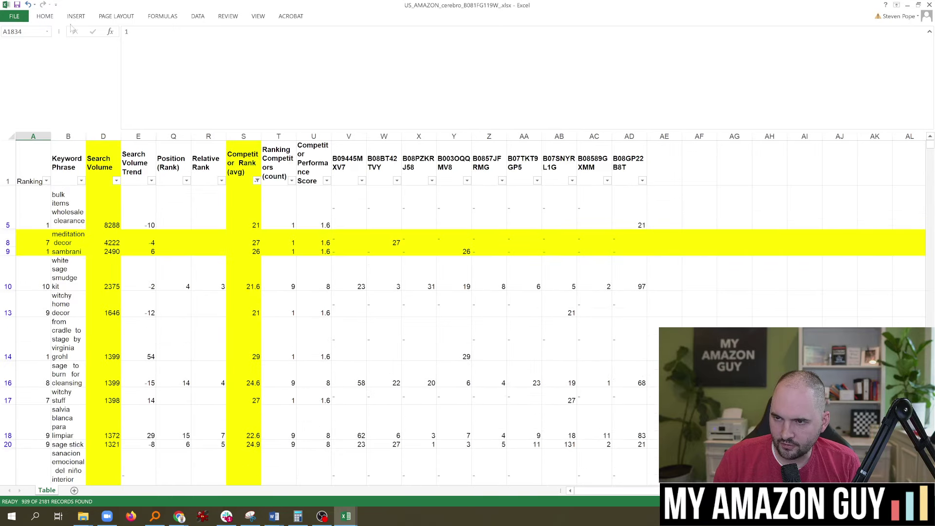
Turn off filtering on the header row so that every keyword row is shown
click(48, 17)
click(19, 150)
click(12, 155)
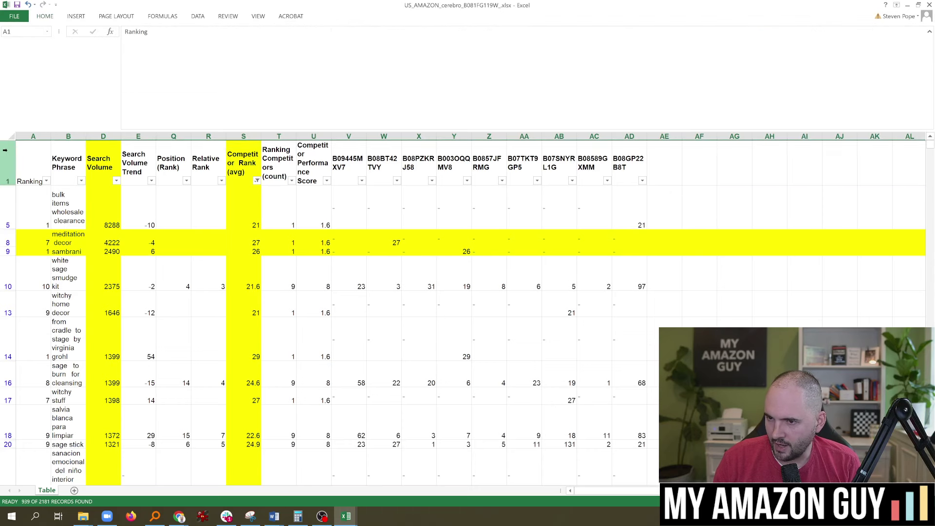
click(49, 17)
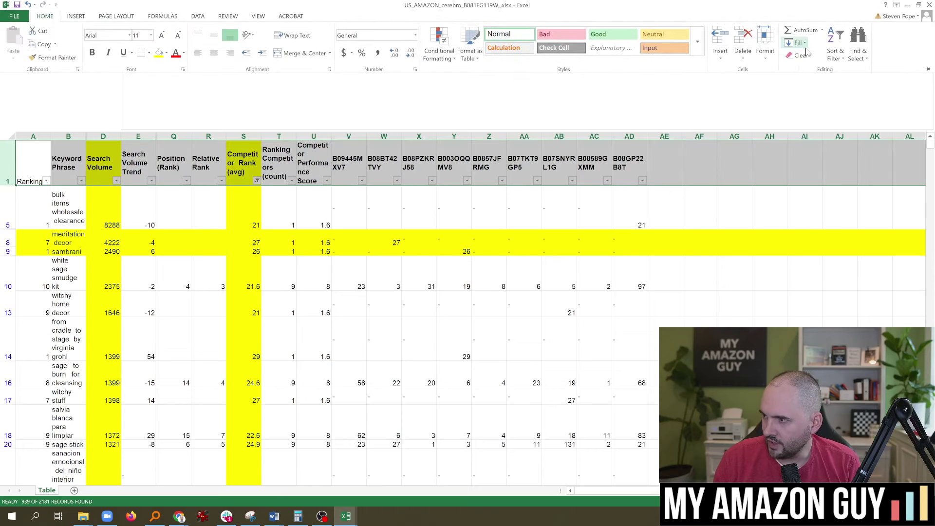
click(836, 44)
click(846, 113)
click(189, 238)
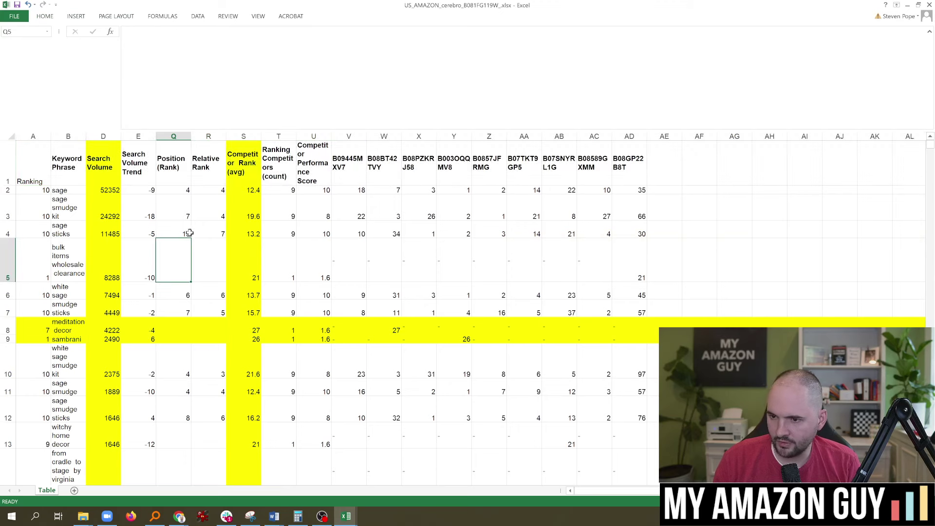
Turn filtering back on for the header row and sort the table by Ranking from largest to smallest
click(27, 158)
click(49, 16)
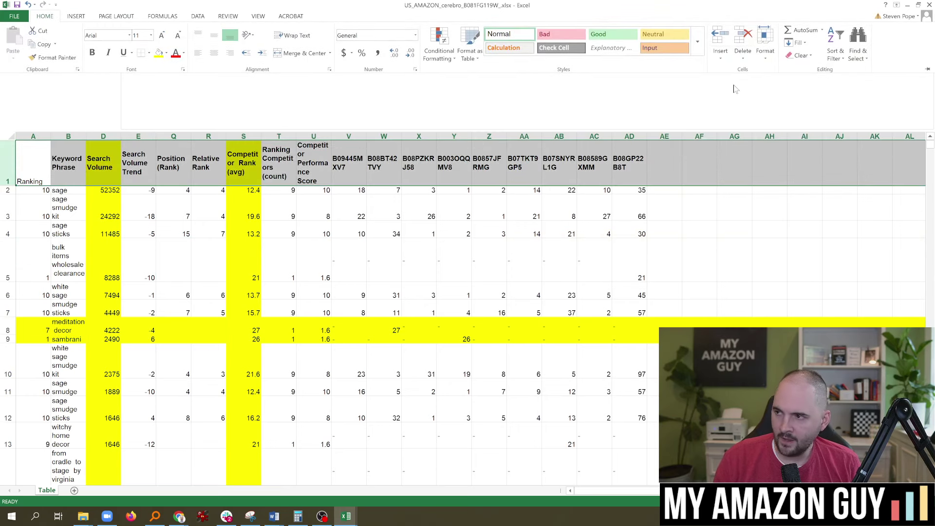
click(32, 171)
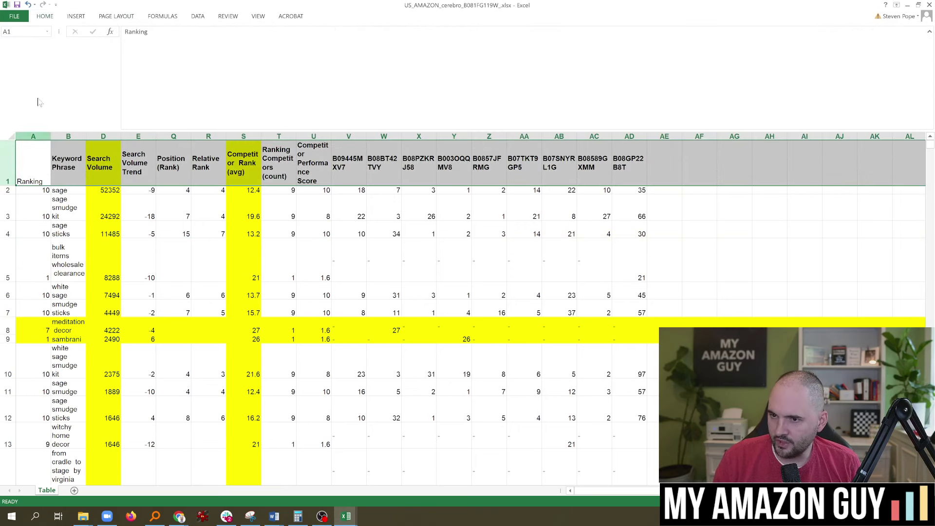
click(45, 16)
click(857, 49)
click(841, 54)
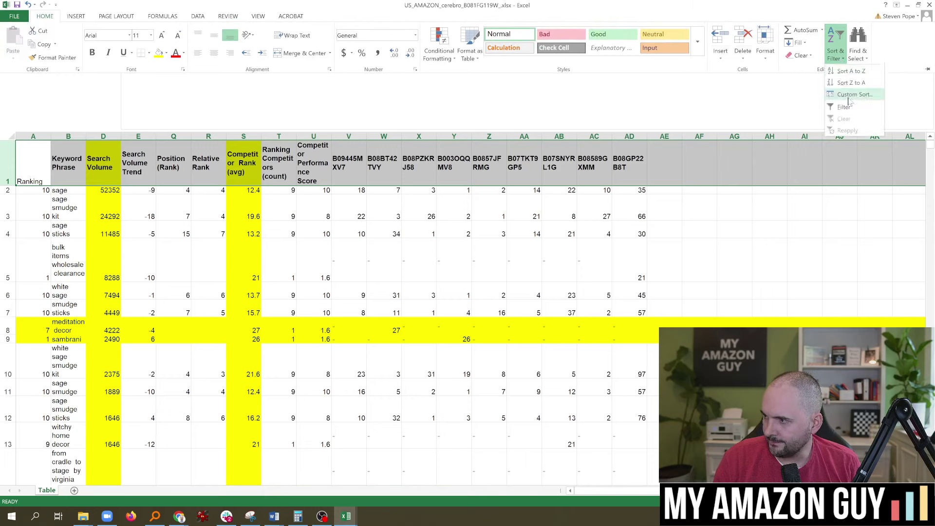
click(860, 108)
click(46, 181)
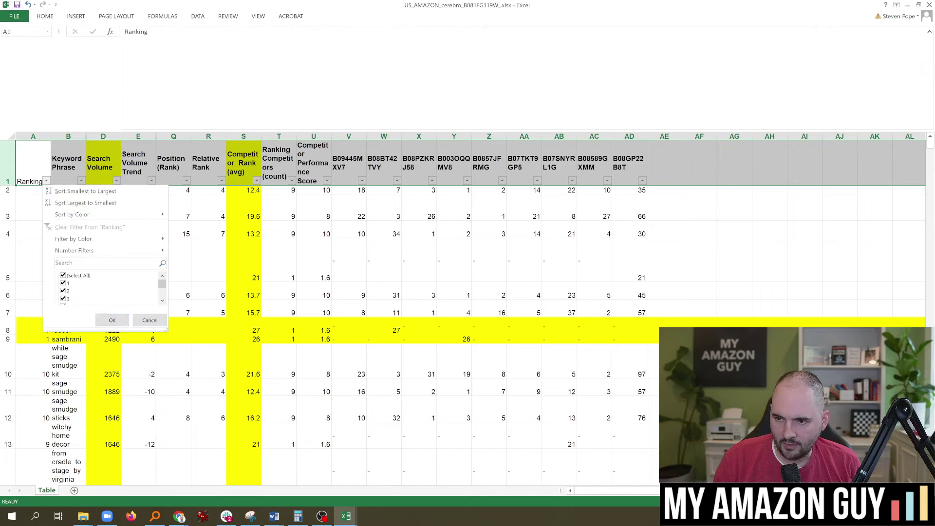
click(92, 203)
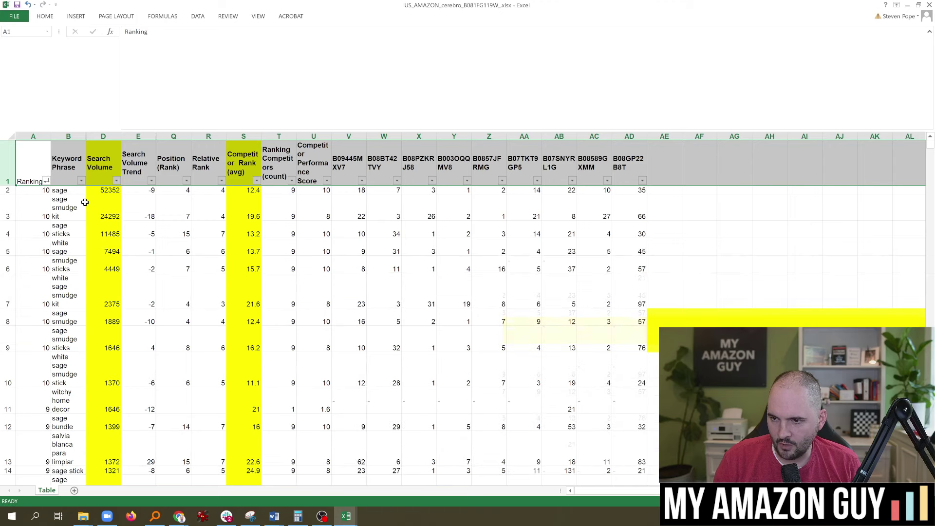
Highlight the top-ranked keyword phrases in rows 2 through 8
click(46, 192)
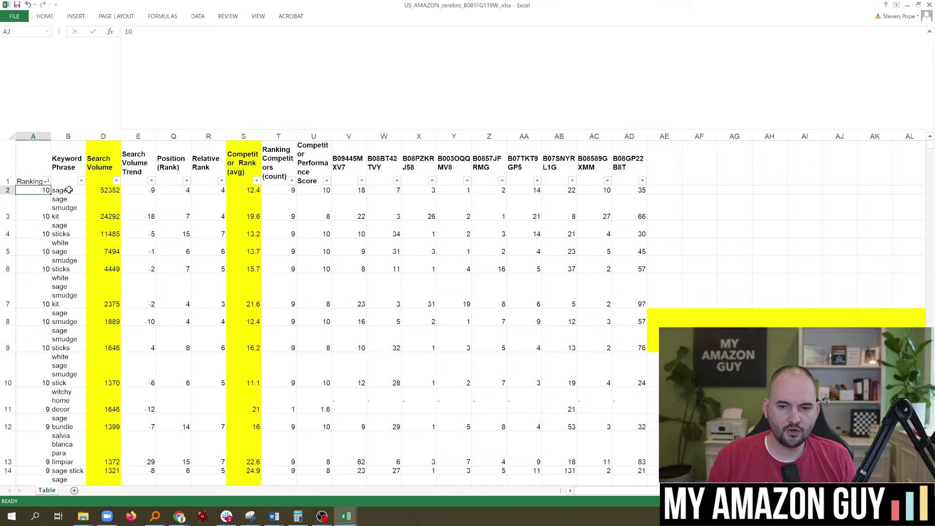
drag(68, 190, 71, 320)
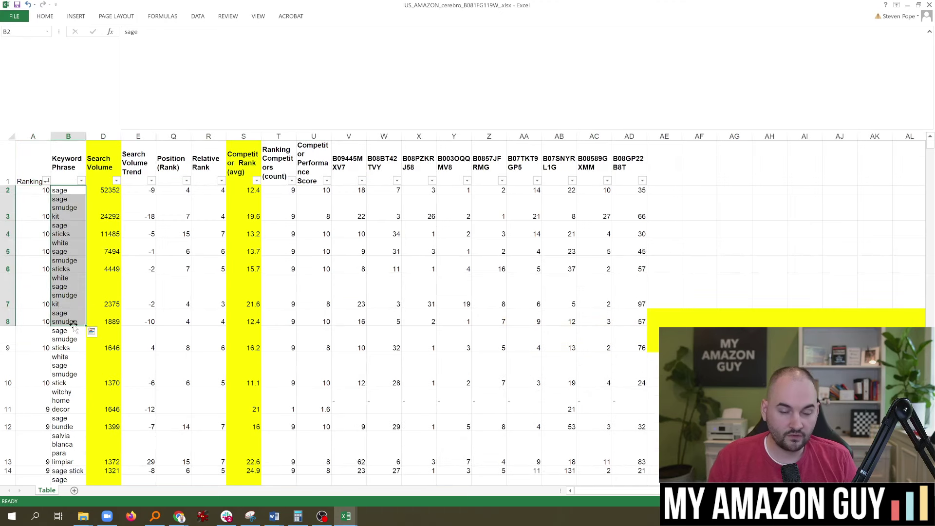
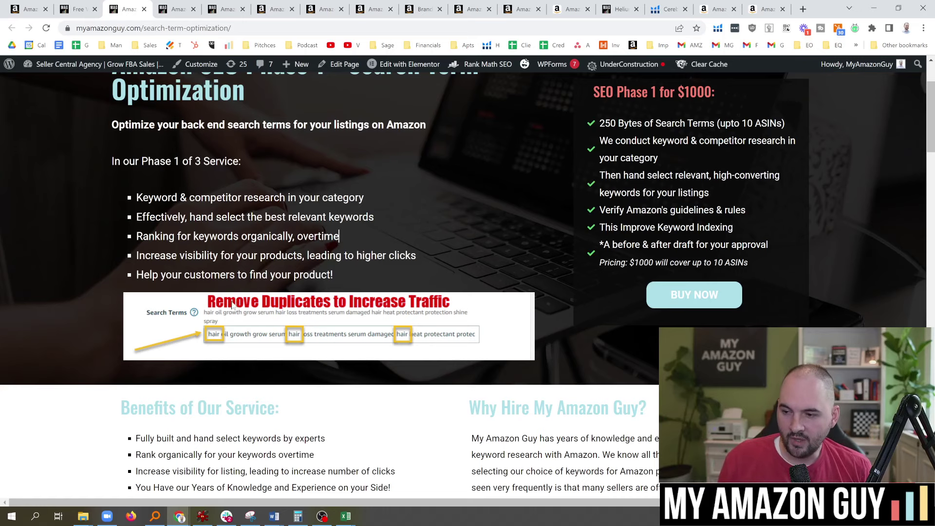
Examine the duplicate-removal example on the search term optimization web page
scroll(233, 260, down, 2)
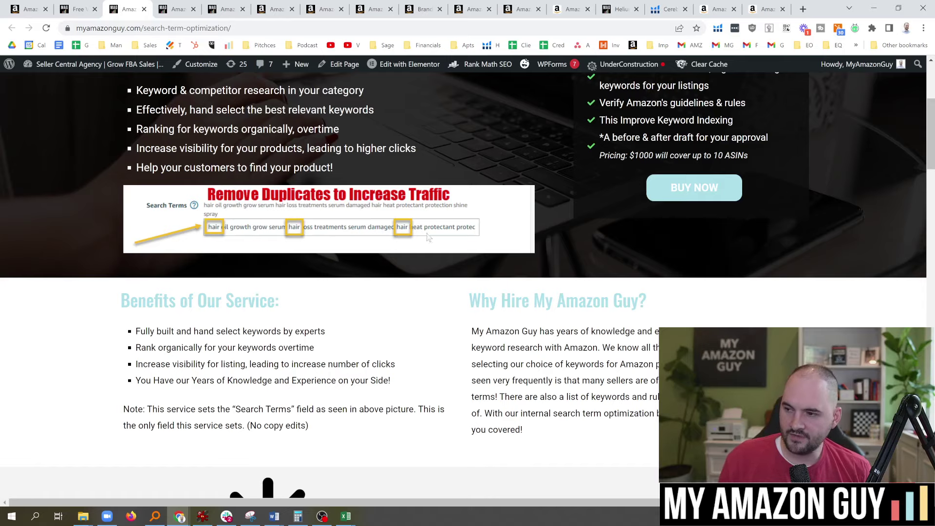
scroll(429, 245, up, 2)
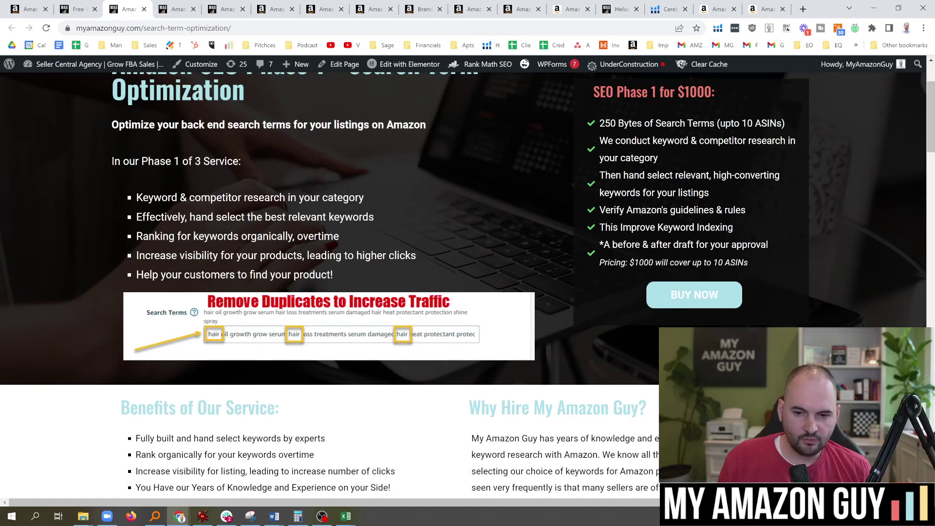
Switch back to the Excel workbook and review the keyword phrases in their sorted Ranking order
key(alt+Tab)
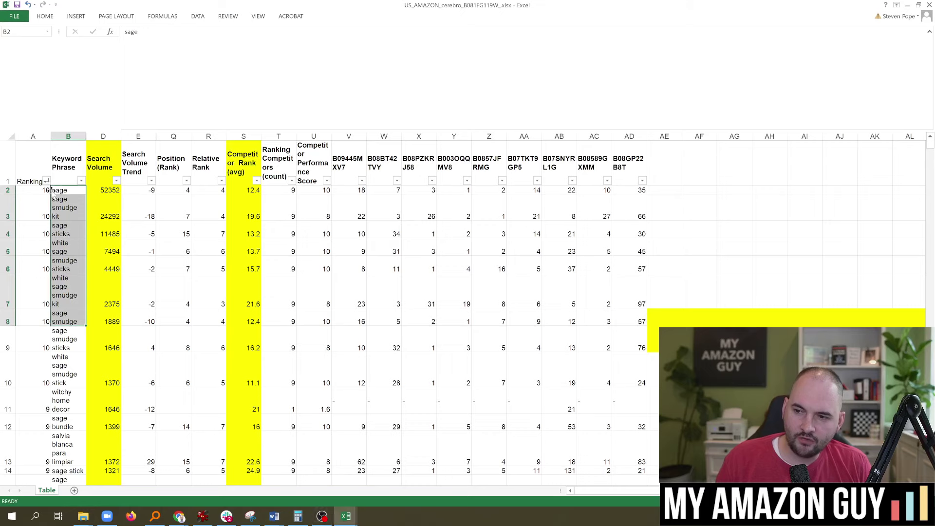
drag(64, 190, 64, 215)
click(67, 189)
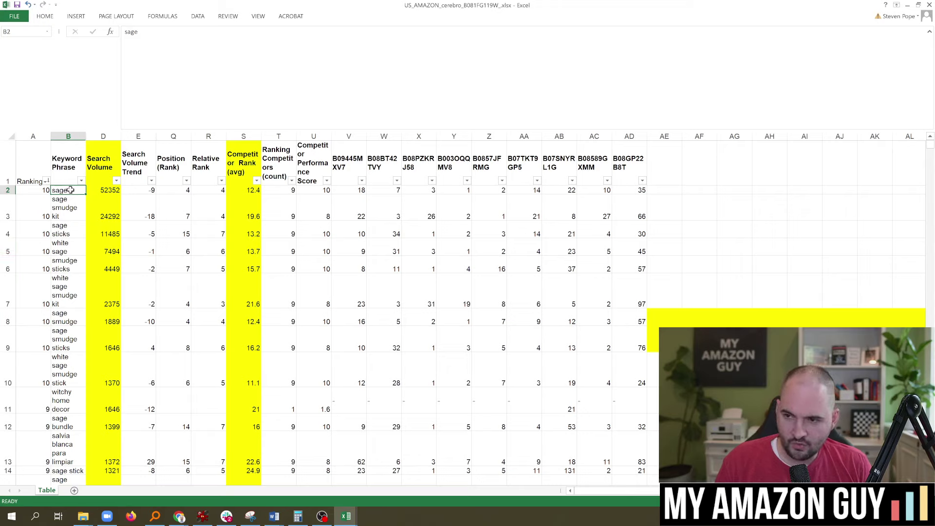
scroll(100, 295, down, 3)
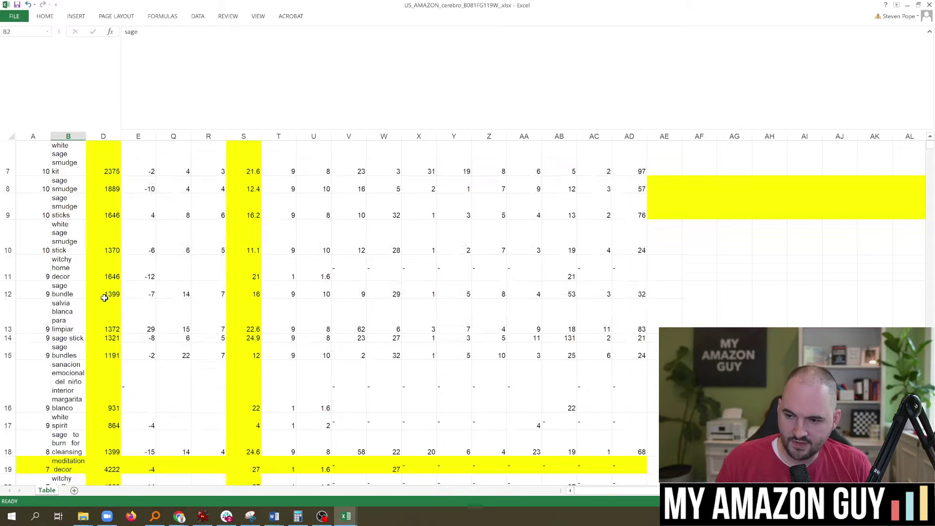
scroll(87, 287, up, 3)
scroll(84, 286, down, 10)
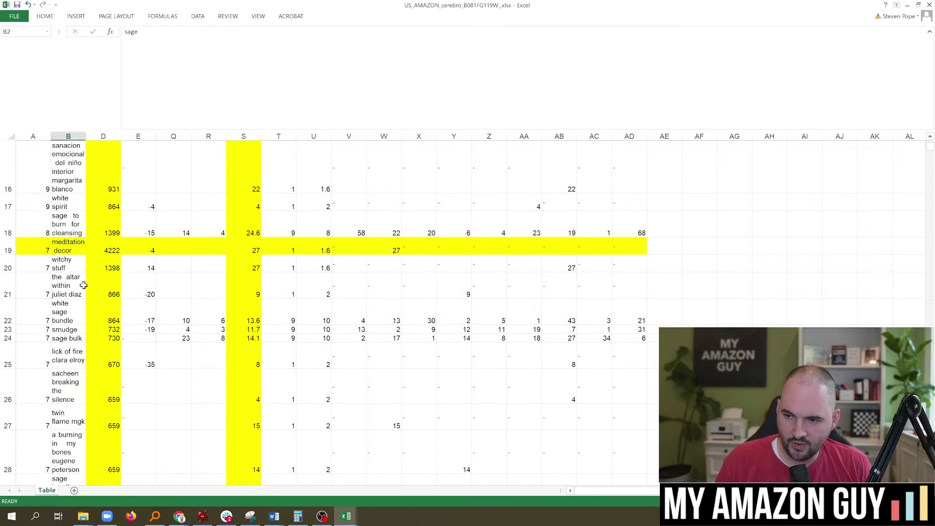
scroll(82, 286, down, 15)
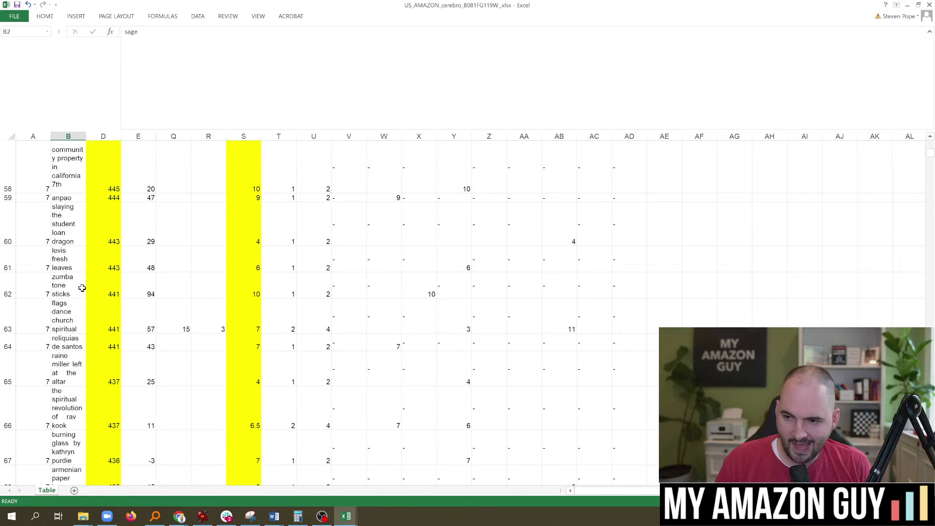
Copy the sorted keyword phrases in column B from row 2 through row 71
scroll(85, 281, up, 4)
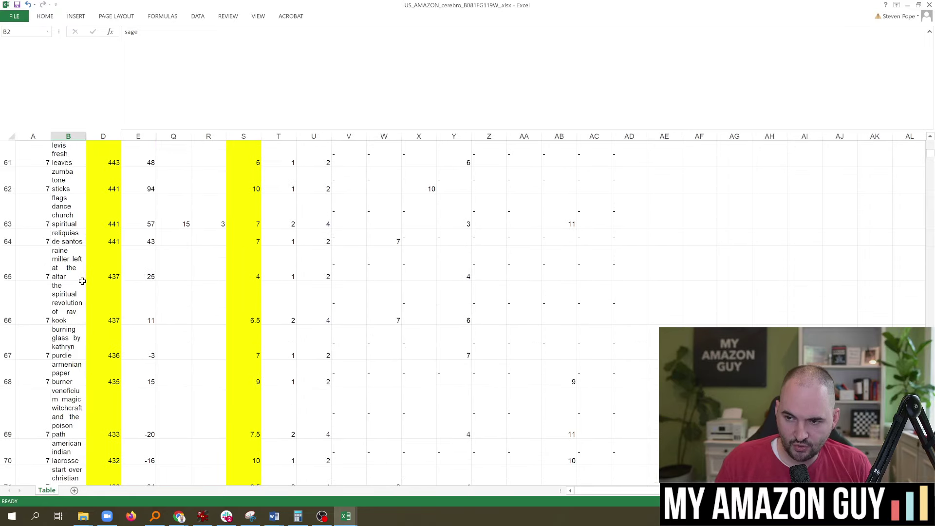
scroll(74, 285, down, 2)
shift+click(64, 299)
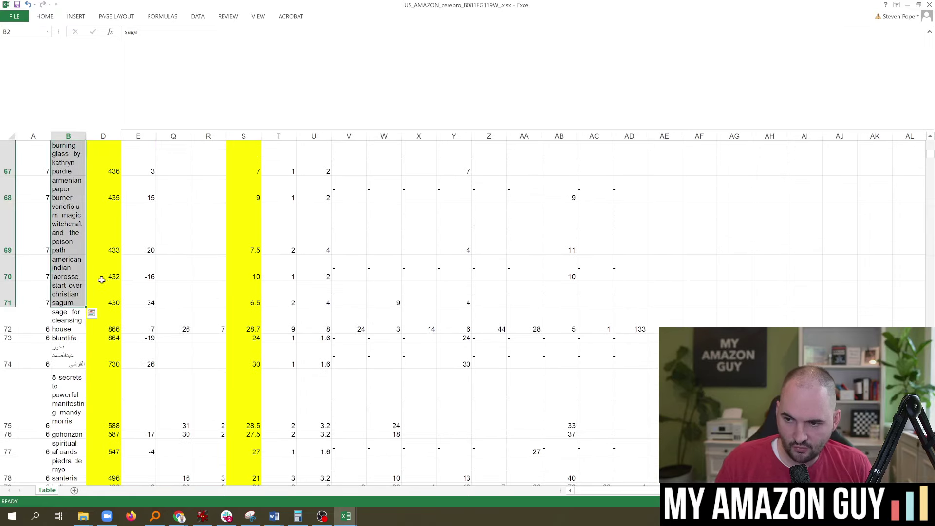
key(ctrl+c)
Switch to Helium 10 in the browser and open the Frankenstein keyword processor
key(super+Down)
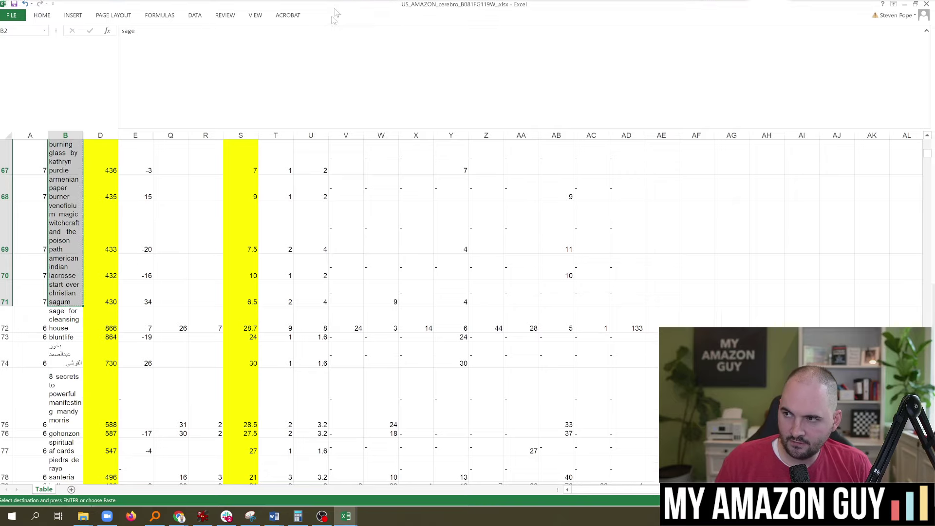
click(626, 11)
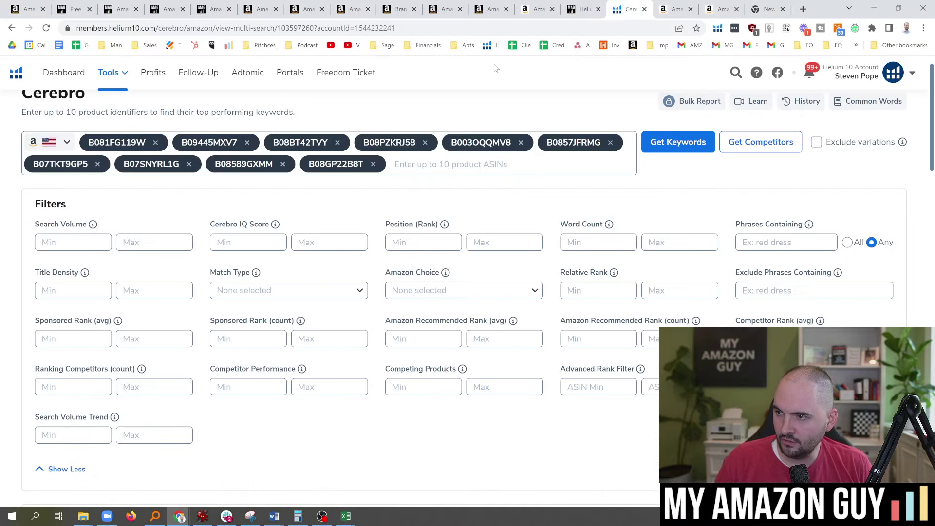
click(97, 78)
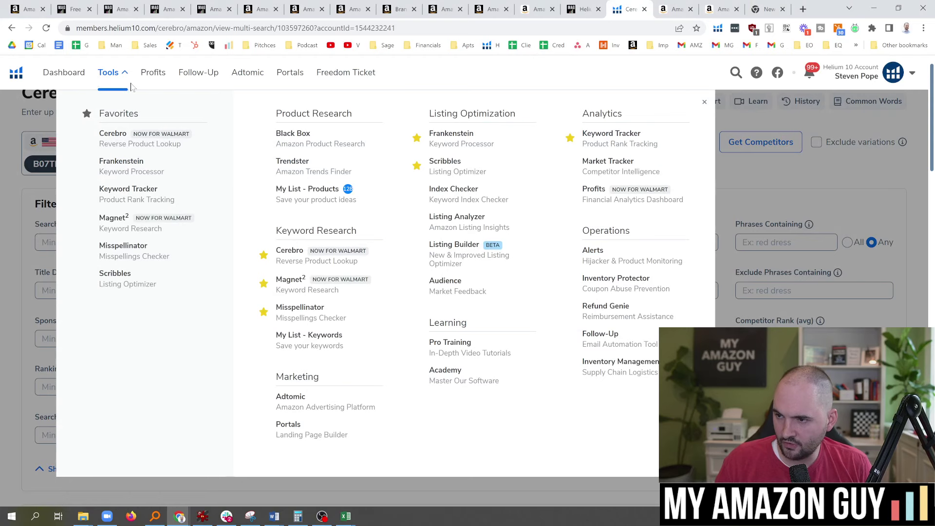
click(753, 174)
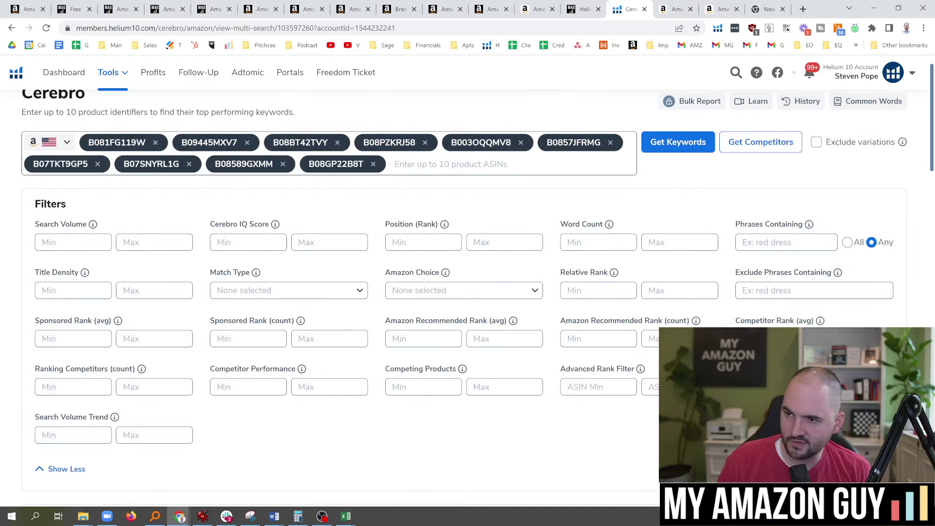
click(122, 81)
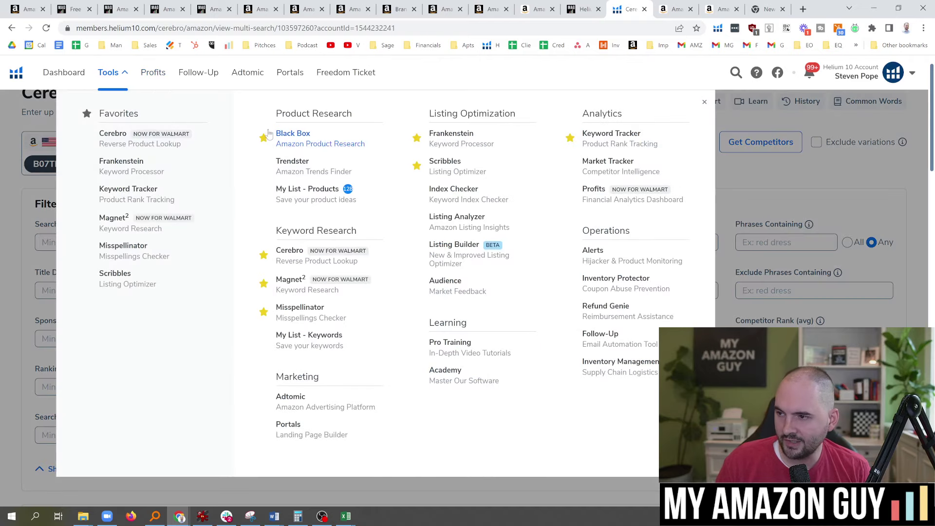
click(444, 134)
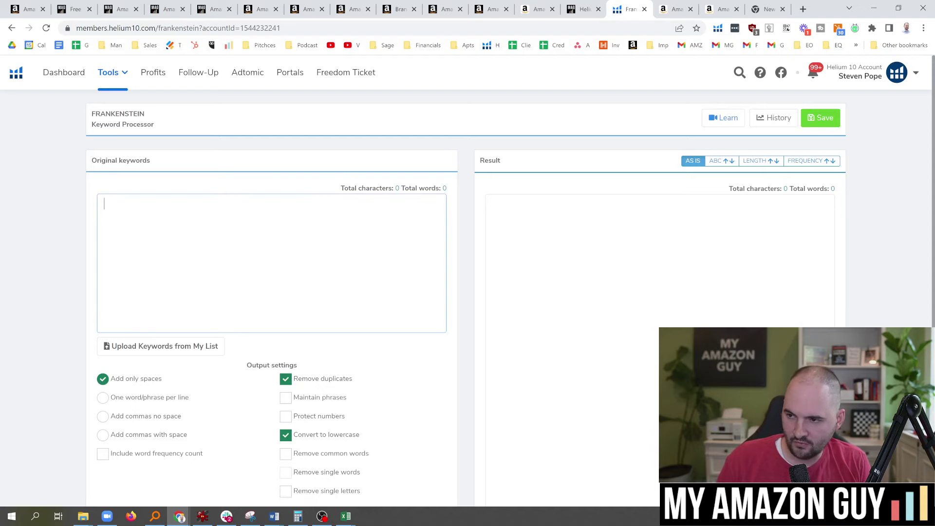
Paste the copied phrases as the original keywords and process them with Remove duplicates and Convert to lowercase enabled
key(ctrl+v)
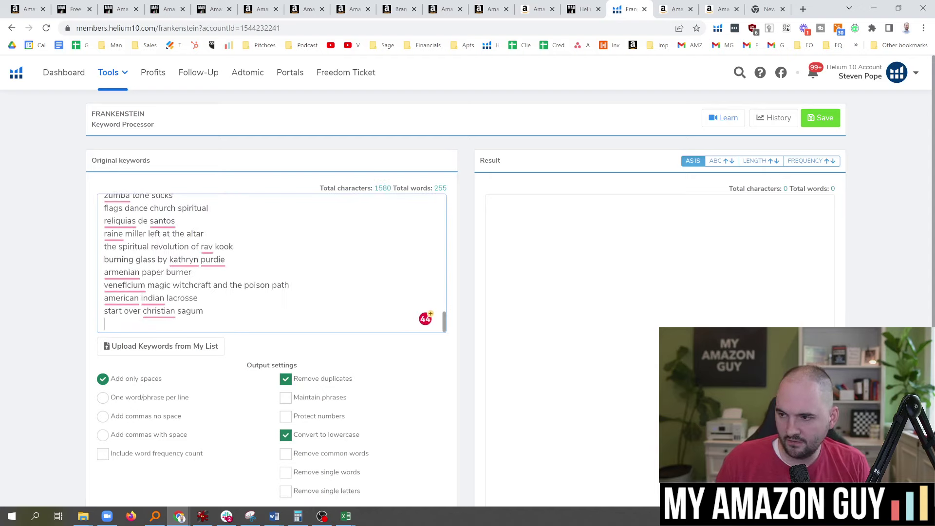
drag(375, 189, 397, 188)
double_click(440, 188)
click(452, 193)
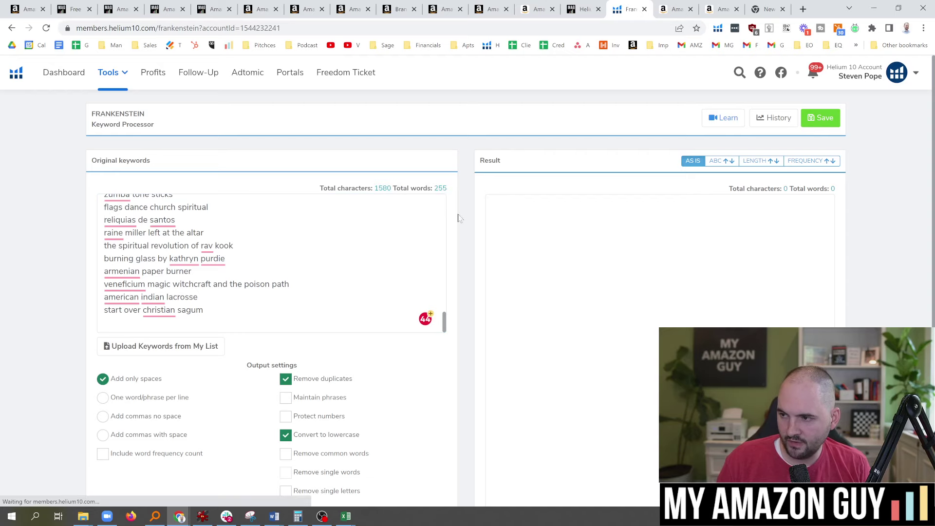
scroll(163, 206, down, 5)
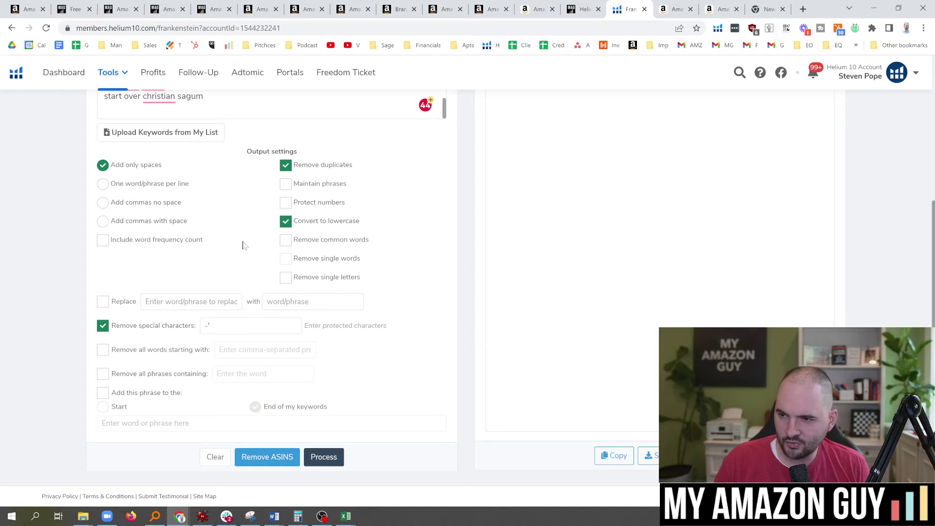
click(333, 459)
scroll(467, 369, up, 3)
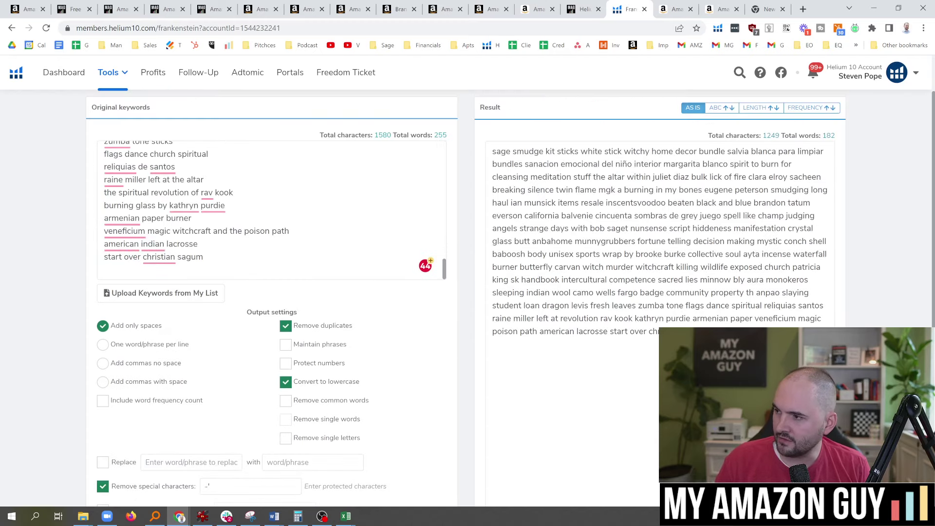
Examine the full deduplicated keyword result alongside the output settings that produced it
drag(667, 332, 492, 148)
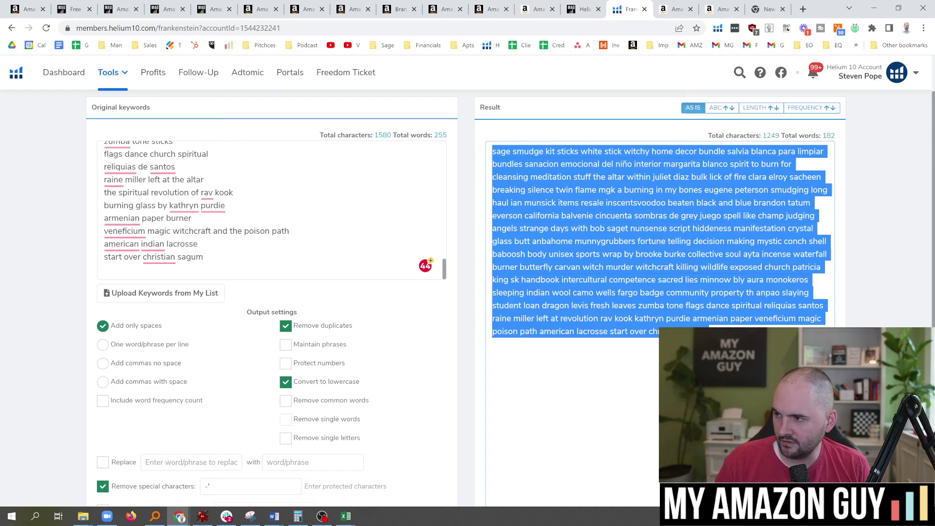
click(494, 151)
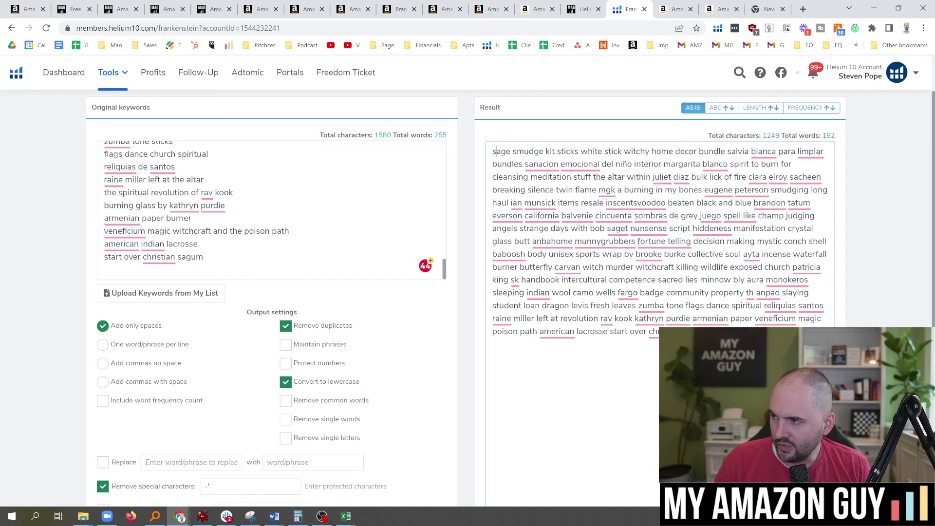
drag(493, 151, 713, 151)
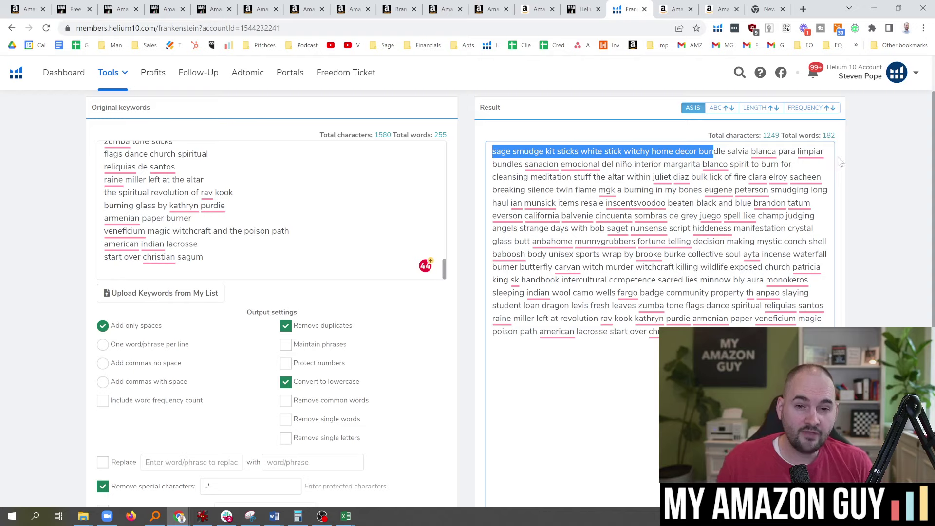
click(636, 129)
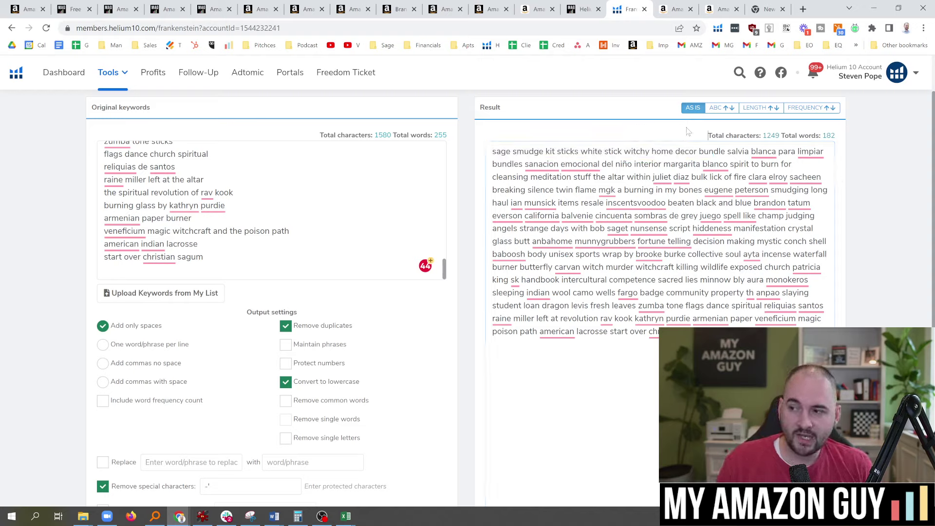
scroll(934, 230, down, 3)
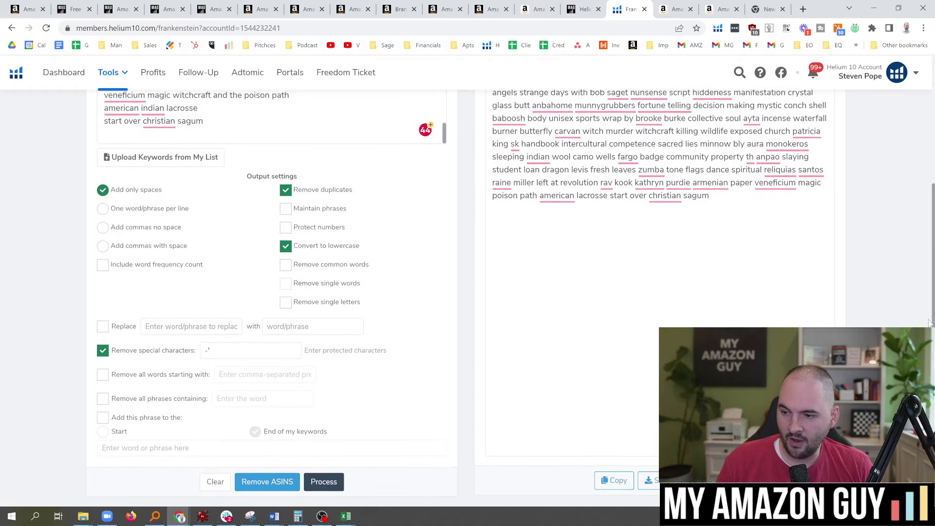
scroll(934, 223, up, 3)
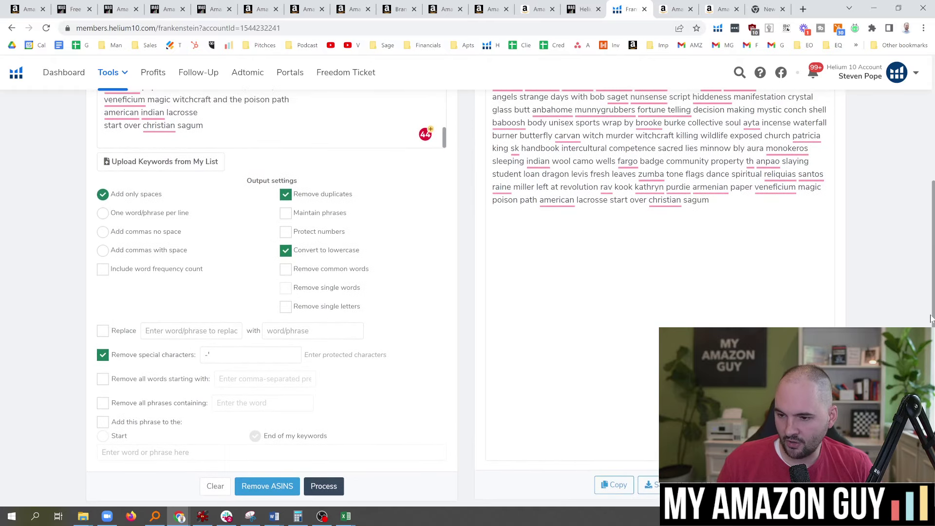
scroll(840, 197, up, 1)
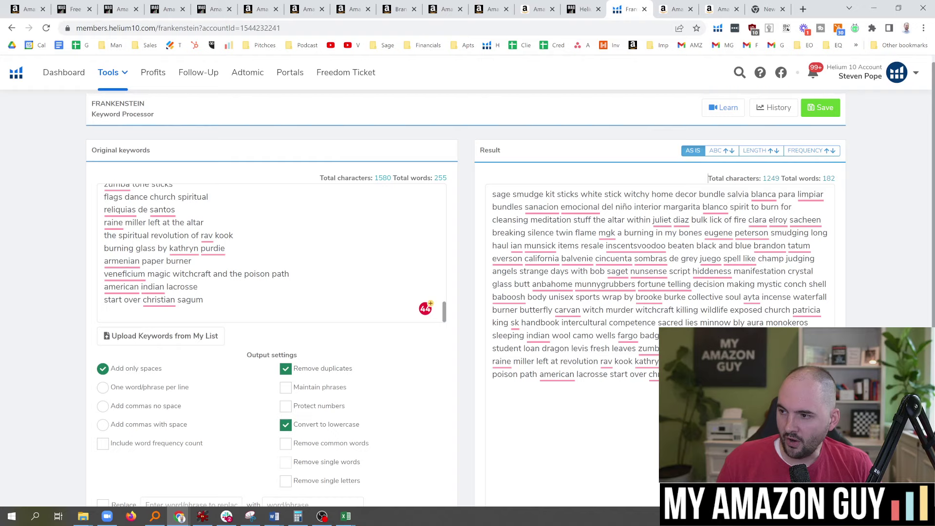
Review the result's words for relevance and highlight them from "sage" through "twin flame"
mouse_move(493, 195)
mouse_down()
mouse_move(610, 194)
mouse_move(659, 207)
mouse_up()
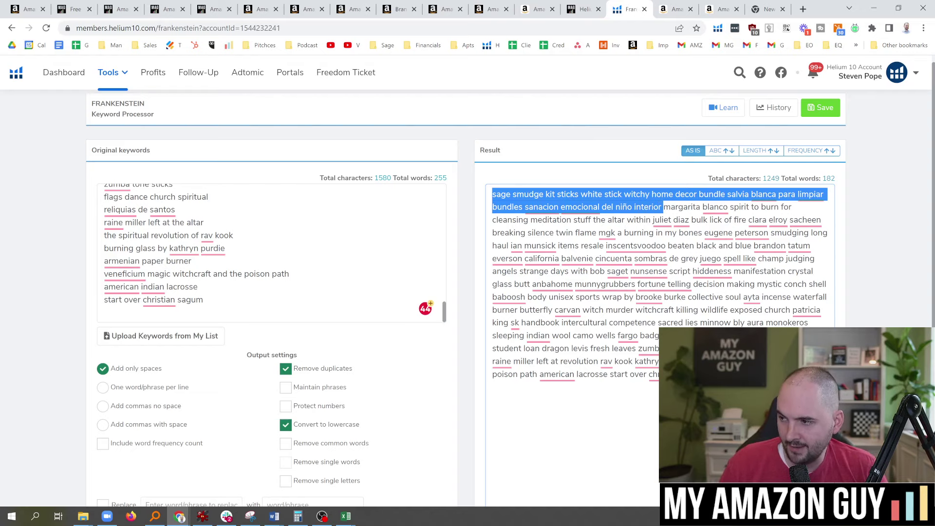
key(shift+Right)
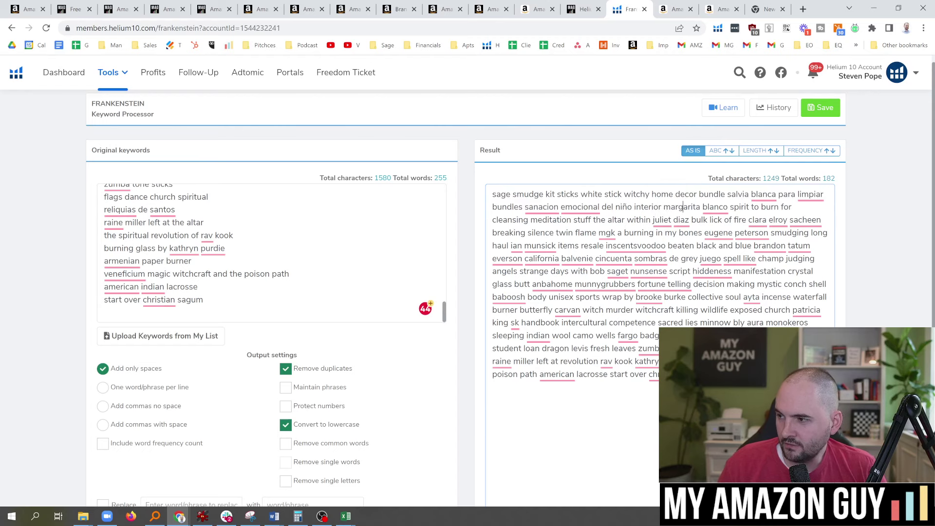
key(ctrl+a)
double_click(681, 207)
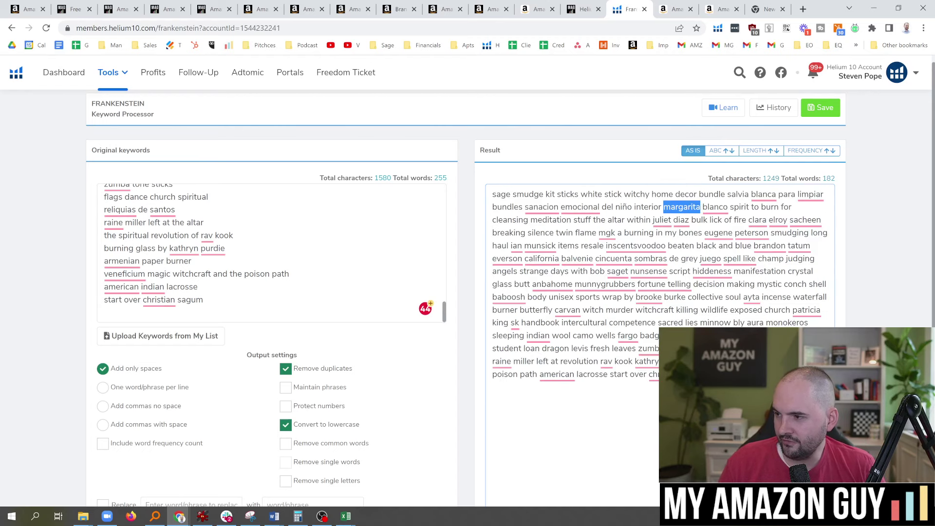
click(715, 207)
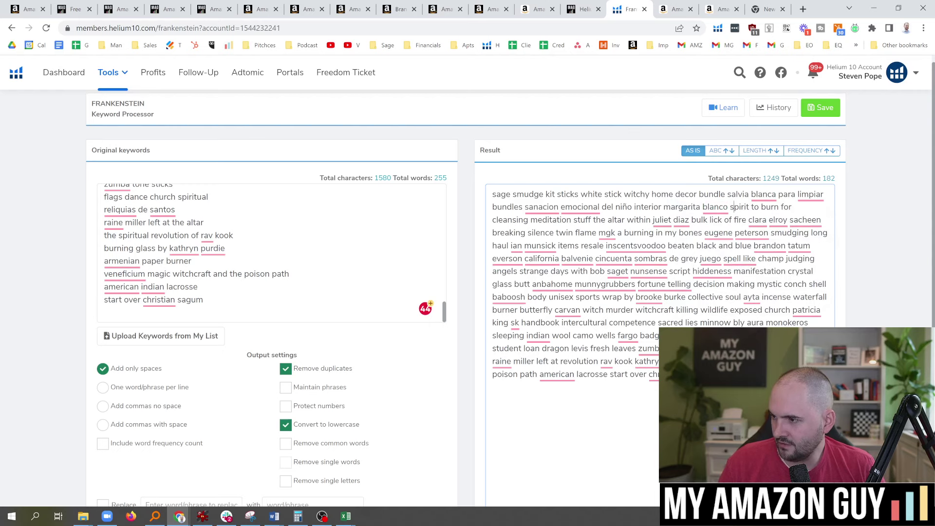
click(662, 220)
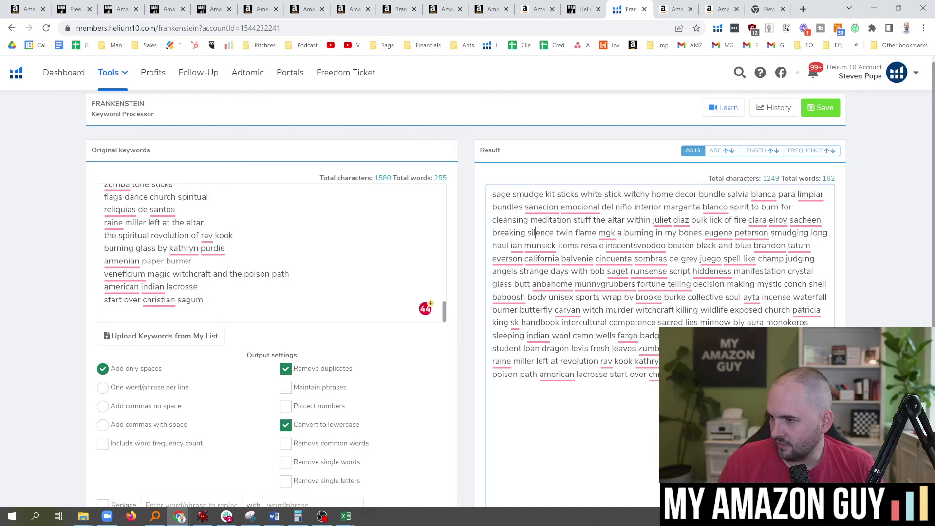
drag(493, 194, 596, 233)
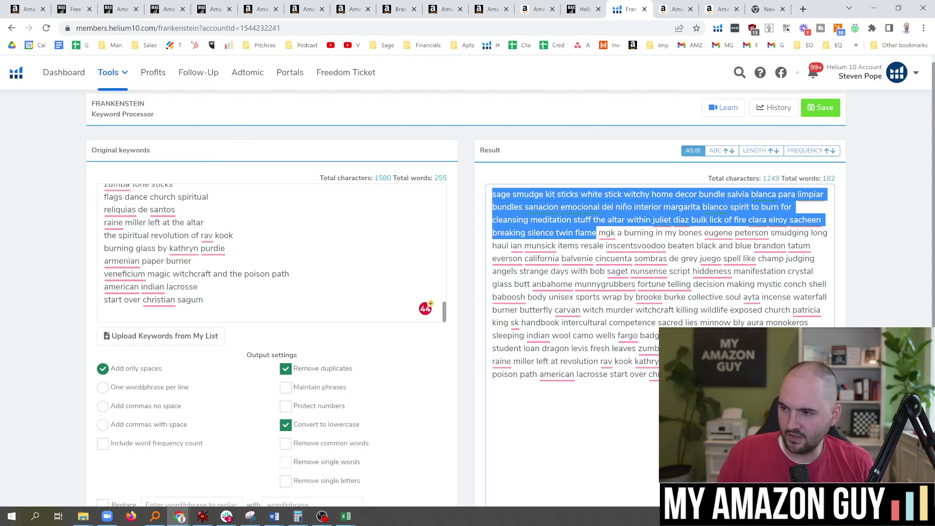
Switch to the sage listing's Product Details in Seller Central and go to the Generic Keyword field
click(492, 9)
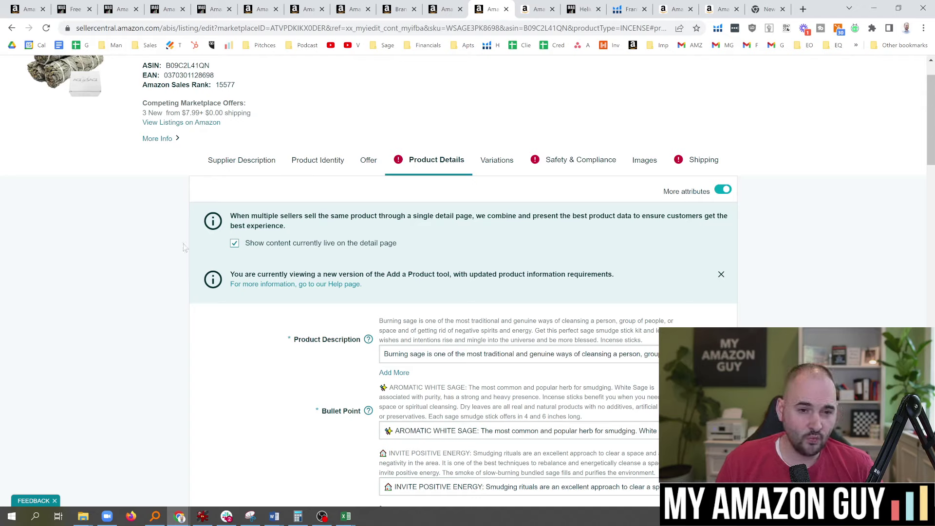
scroll(244, 267, down, 3)
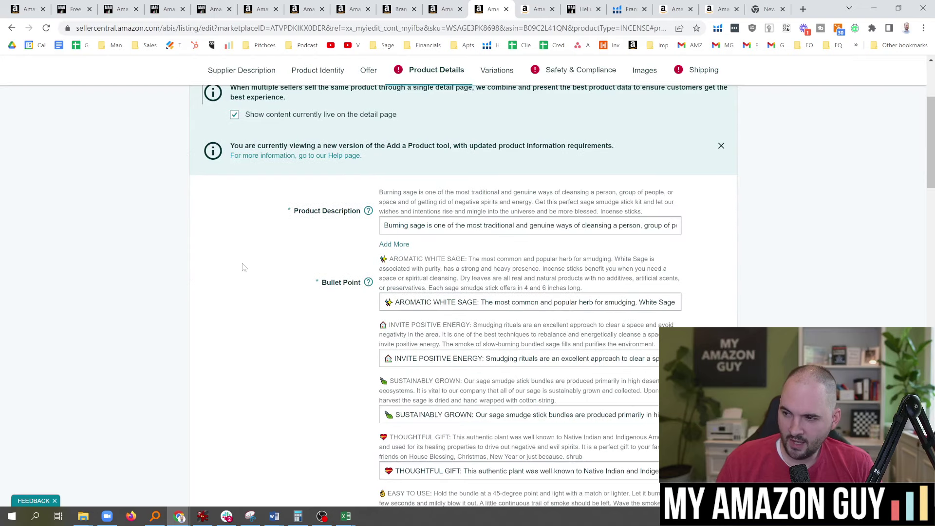
scroll(274, 267, up, 3)
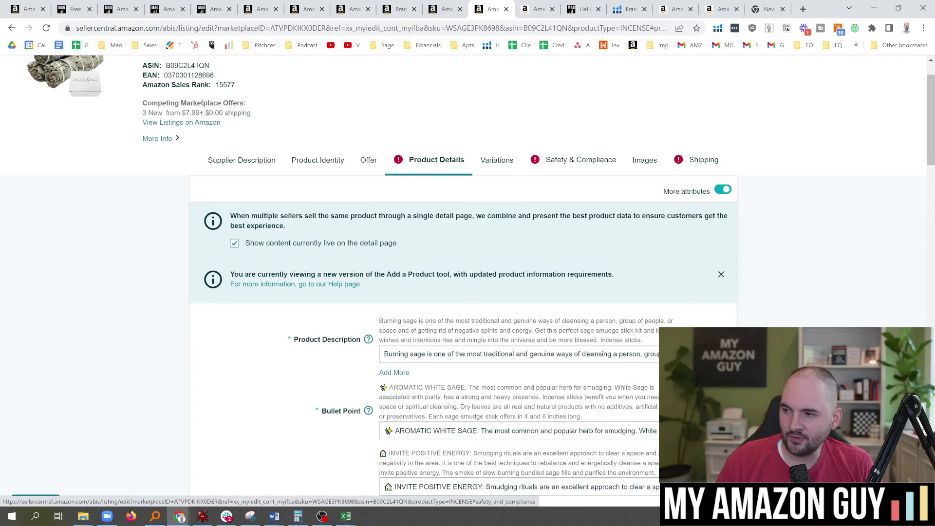
drag(932, 138, 932, 153)
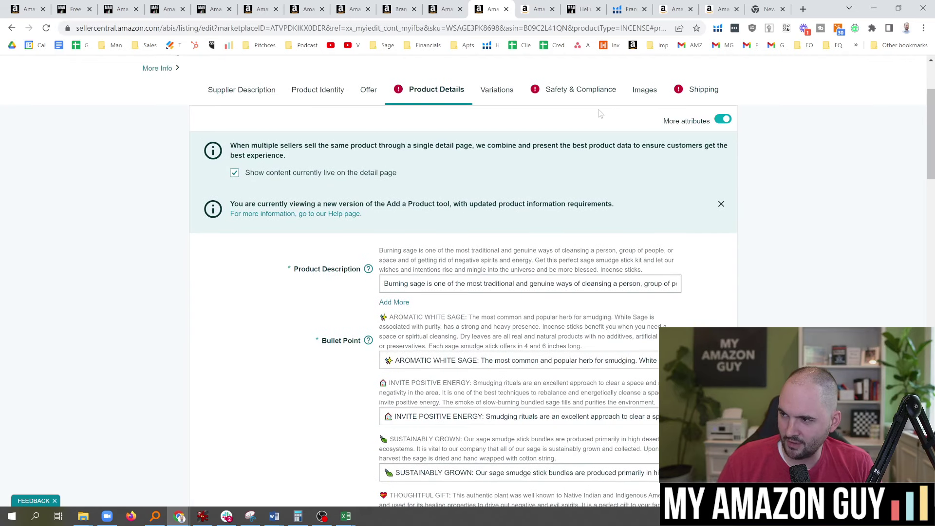
drag(930, 160, 929, 236)
click(390, 259)
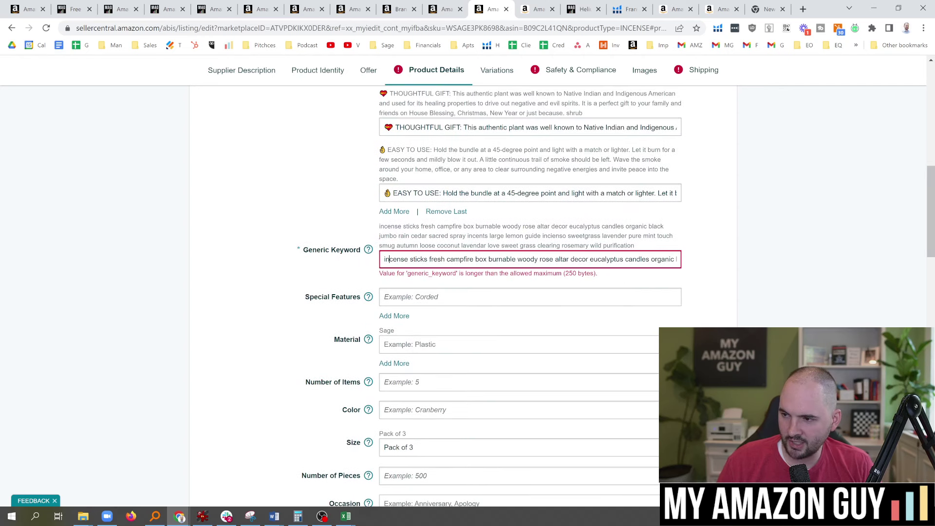
Replace the entire Generic Keyword text with the keyword phrases on the clipboard and check the field's character limit
drag(385, 259, 680, 260)
key(End)
key(ctrl+a)
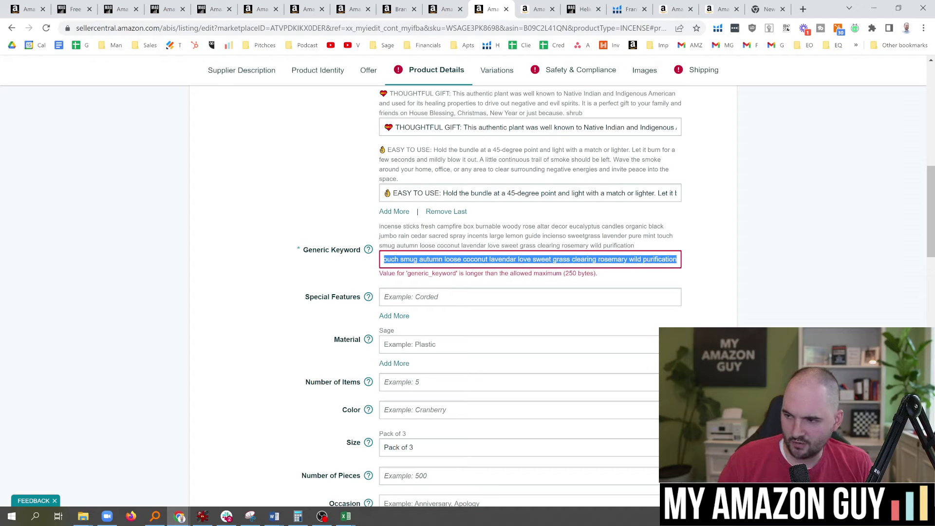
key(BackSpace)
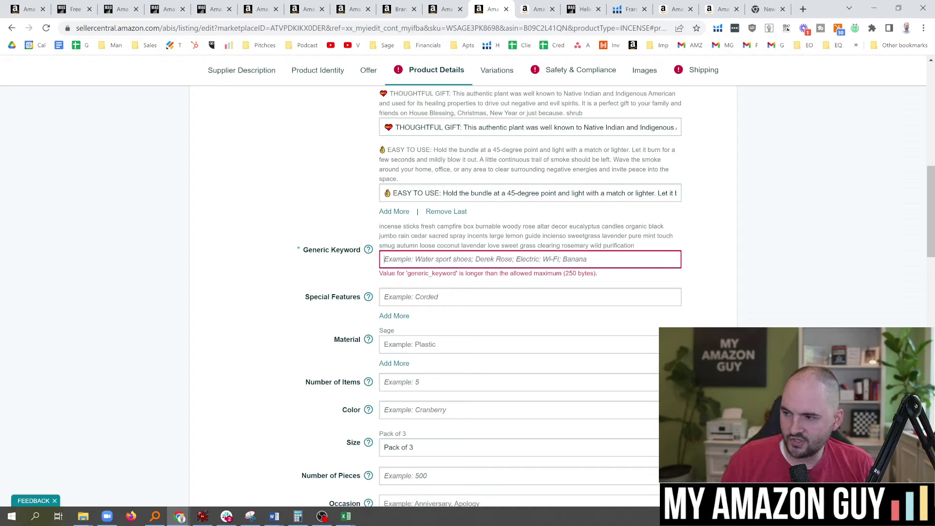
key(ctrl+v)
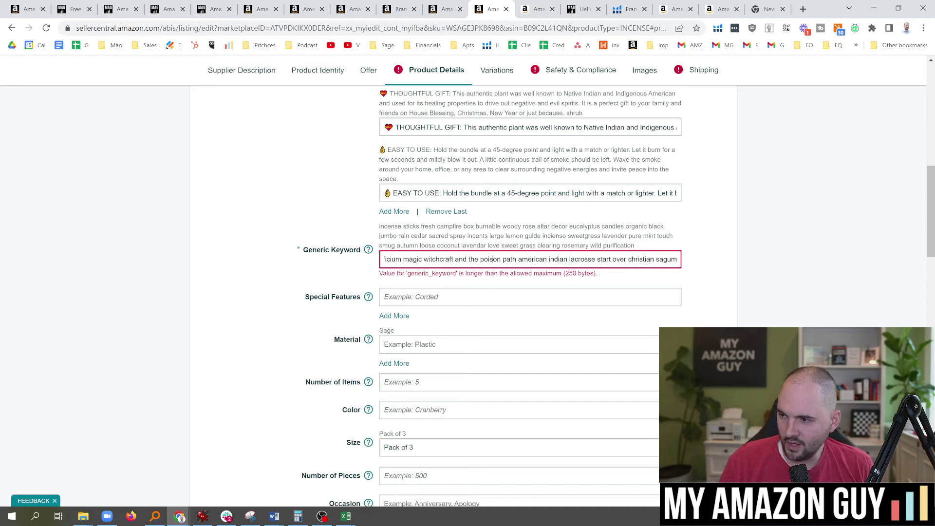
click(604, 289)
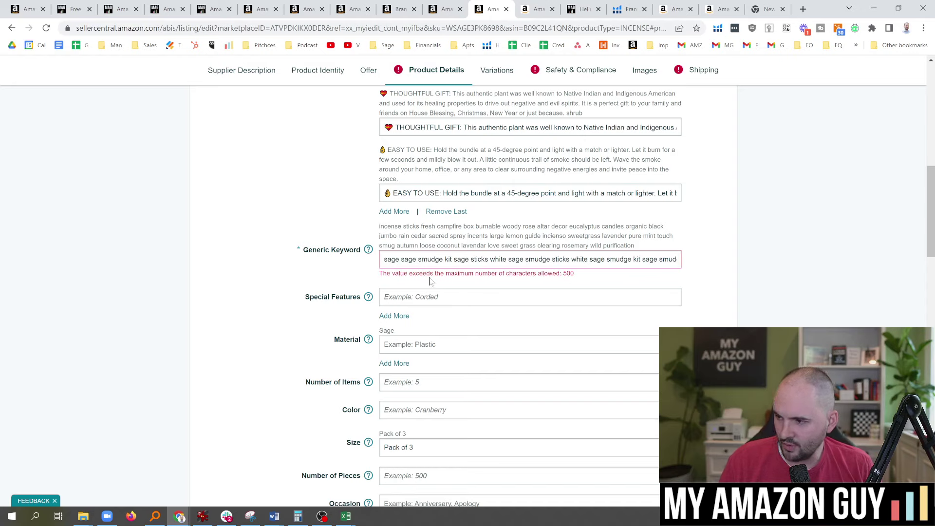
drag(580, 282, 559, 282)
click(385, 260)
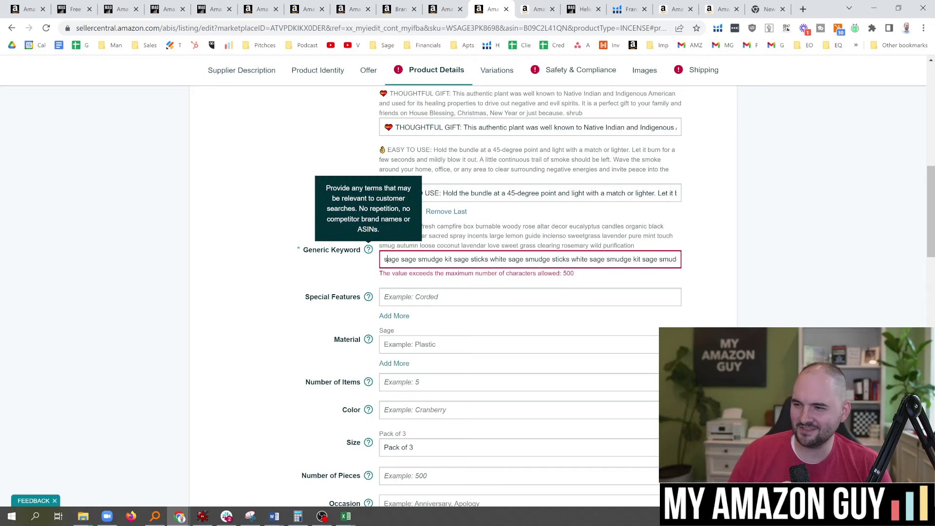
Compare the search-term byte limit in the Bytes.jpg reference image with the character limit shown for the listing's Generic Keyword field
click(202, 516)
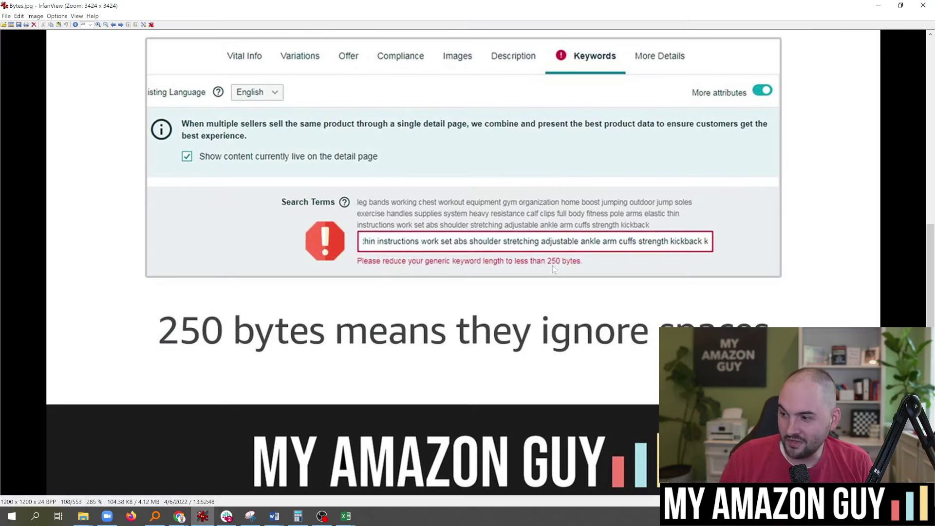
click(923, 6)
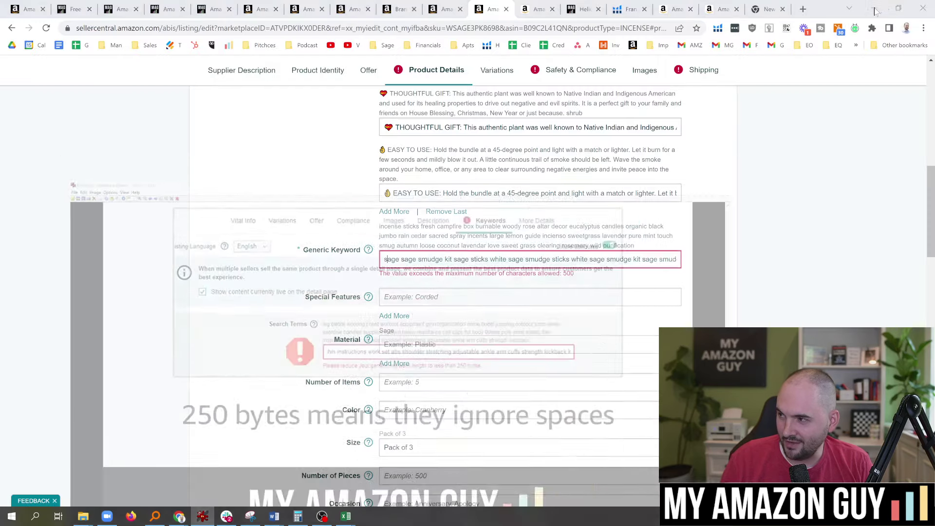
drag(465, 273, 571, 274)
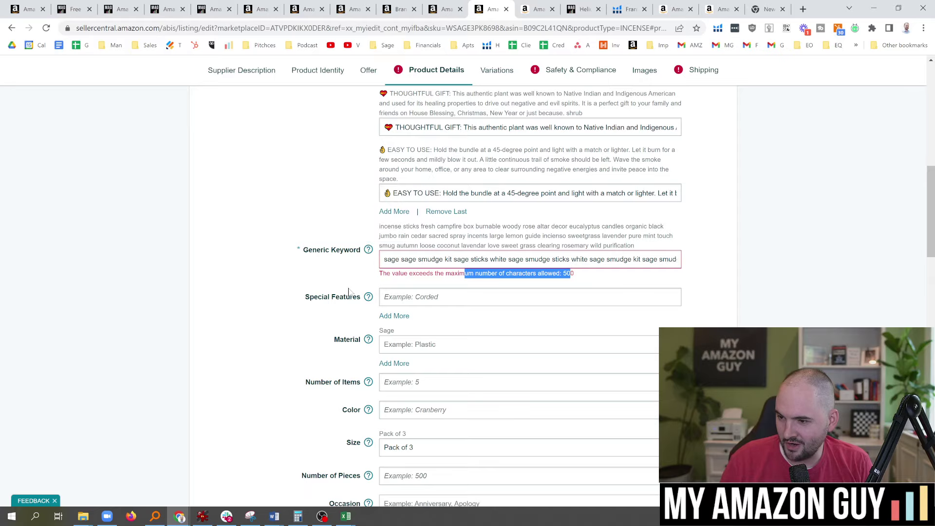
click(305, 297)
Search the listing page for "keywo" to look for other keyword fields besides Generic Keyword
scroll(363, 306, up, 8)
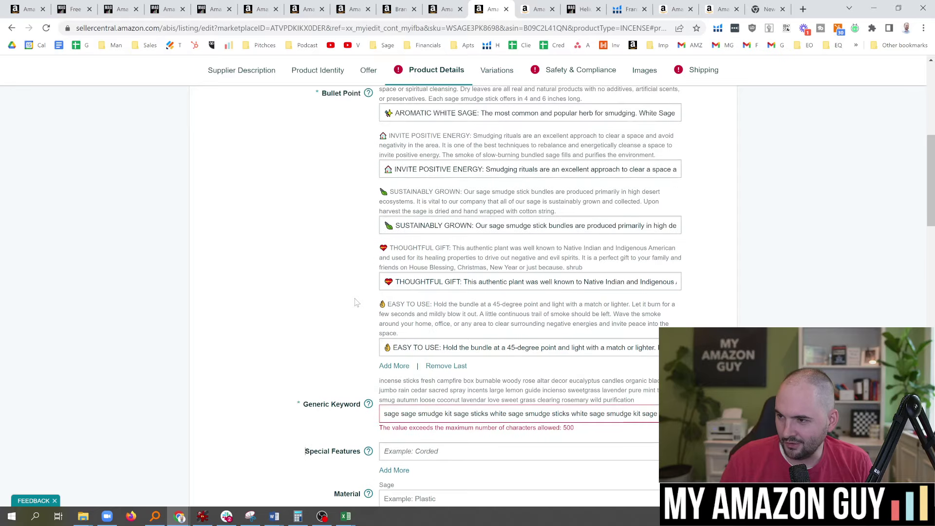
scroll(363, 305, down, 20)
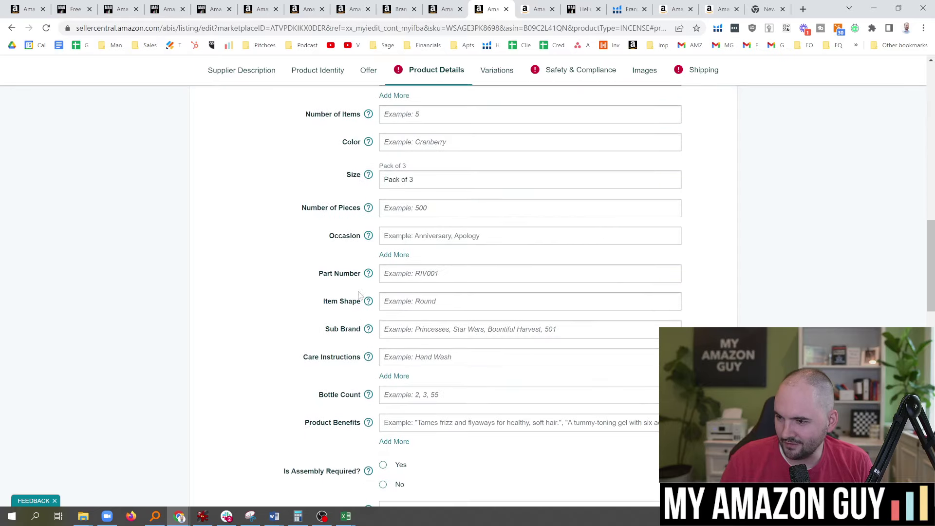
key(ctrl+f)
text(keywo)
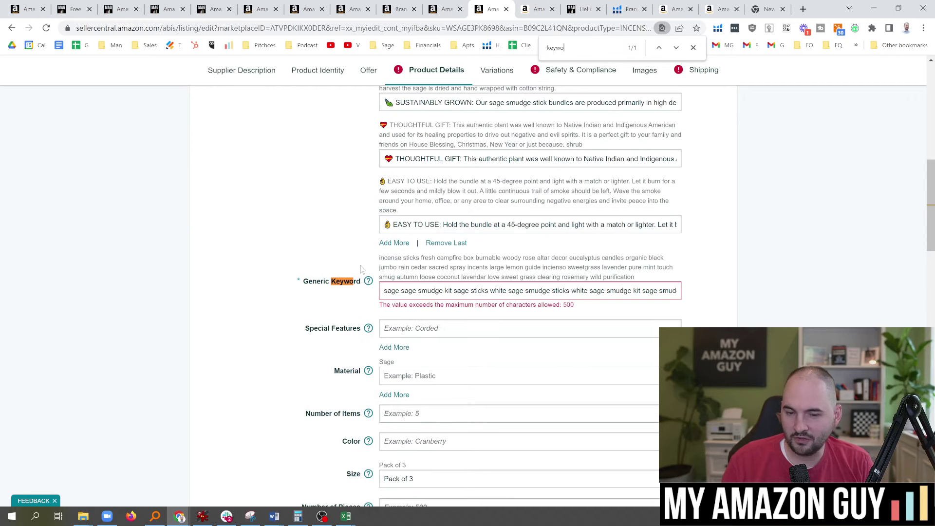
mouse_move(361, 282)
mouse_down()
mouse_move(304, 282)
mouse_move(364, 281)
mouse_up()
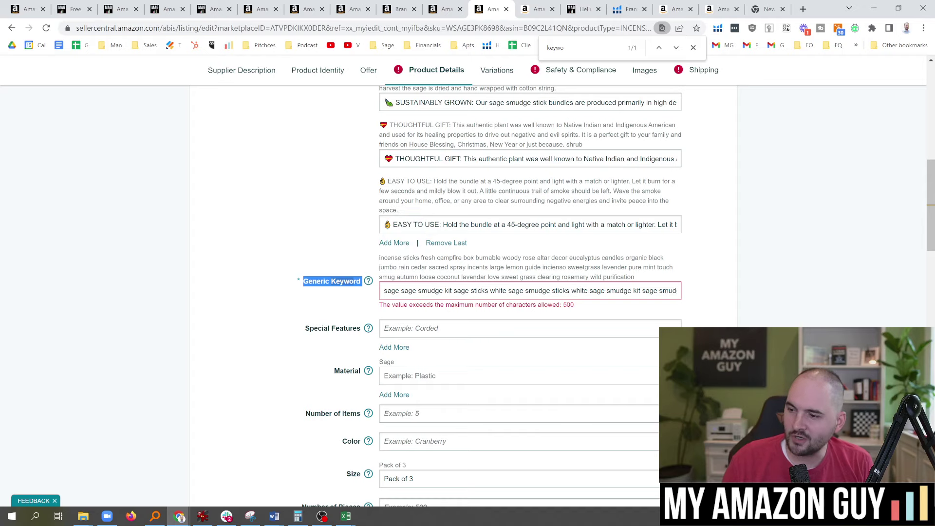
click(408, 291)
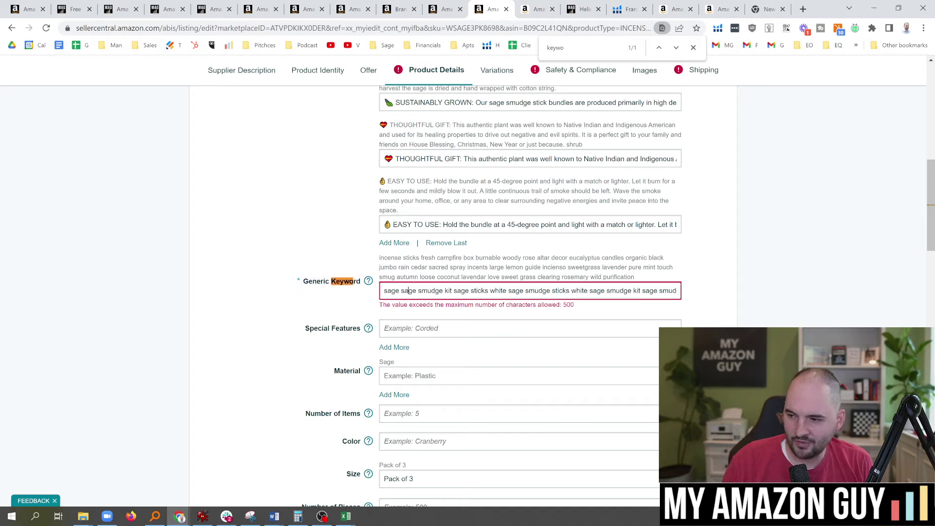
Review the Search Terms label in Bytes.jpg and examine the Search Terms field in the Momma Shark wine glass listing's Keywords section
click(203, 516)
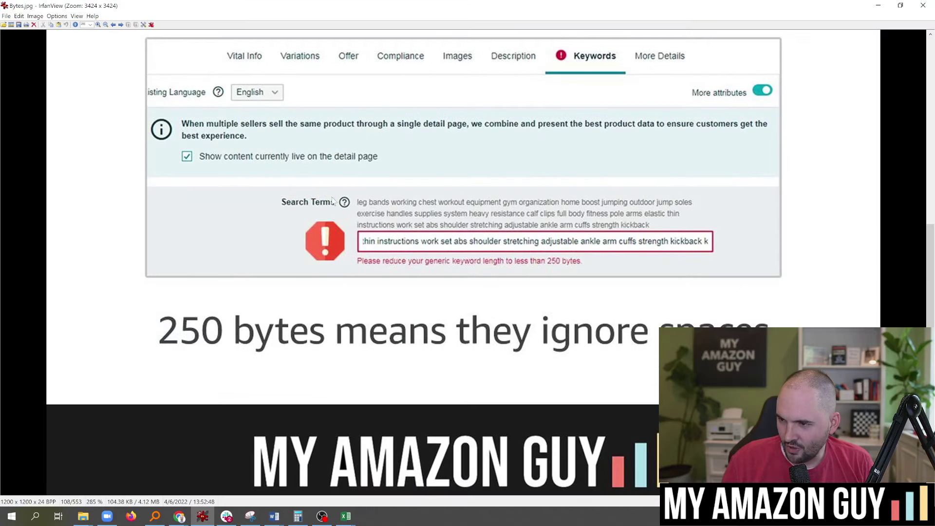
click(878, 5)
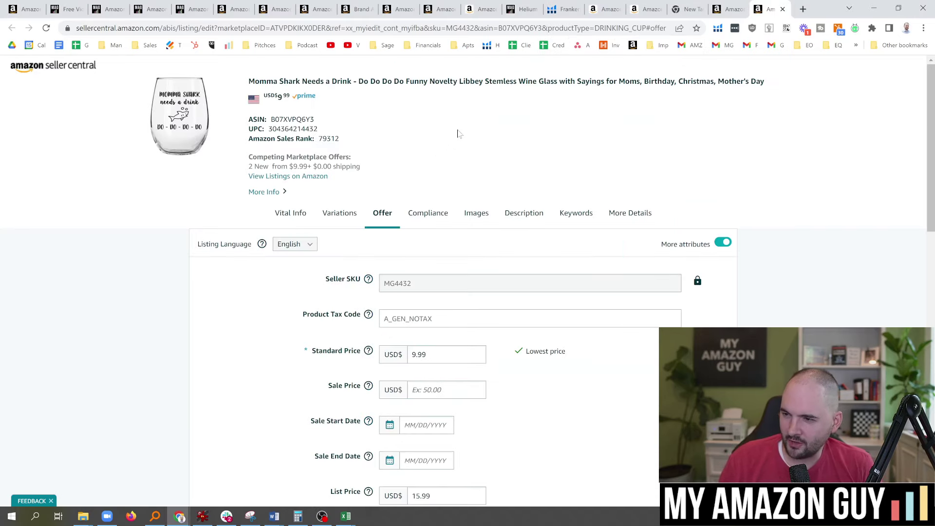
click(568, 216)
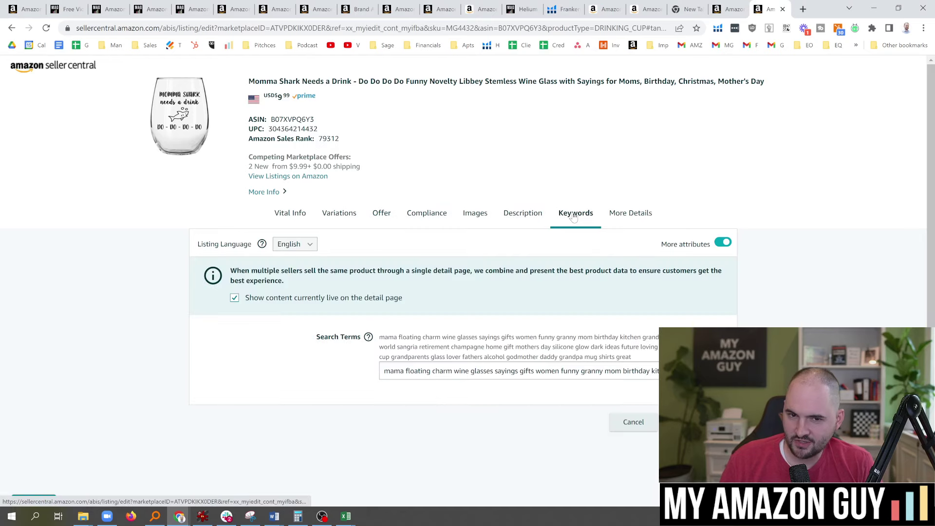
drag(302, 344, 358, 337)
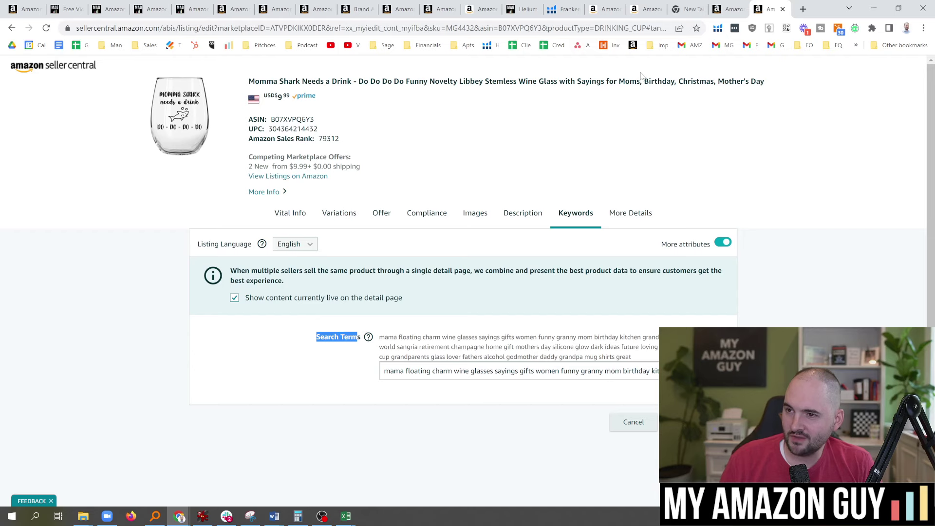
click(727, 11)
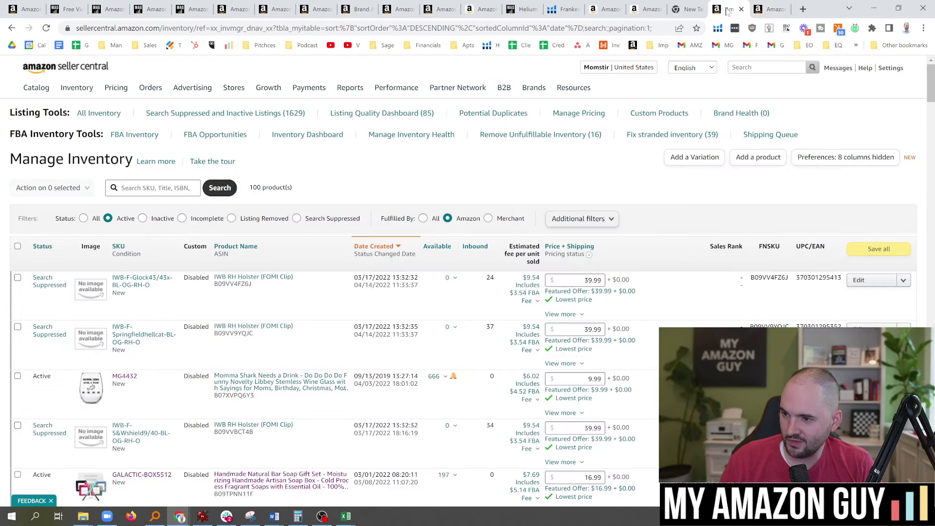
click(757, 8)
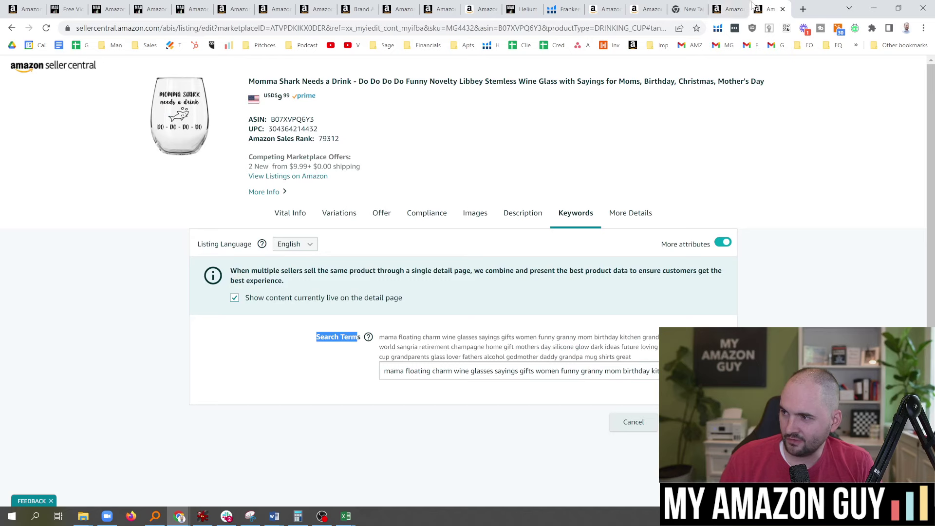
Switch to the My Amazon Guy free ASIN review page and read what the video review covers
click(29, 9)
click(71, 7)
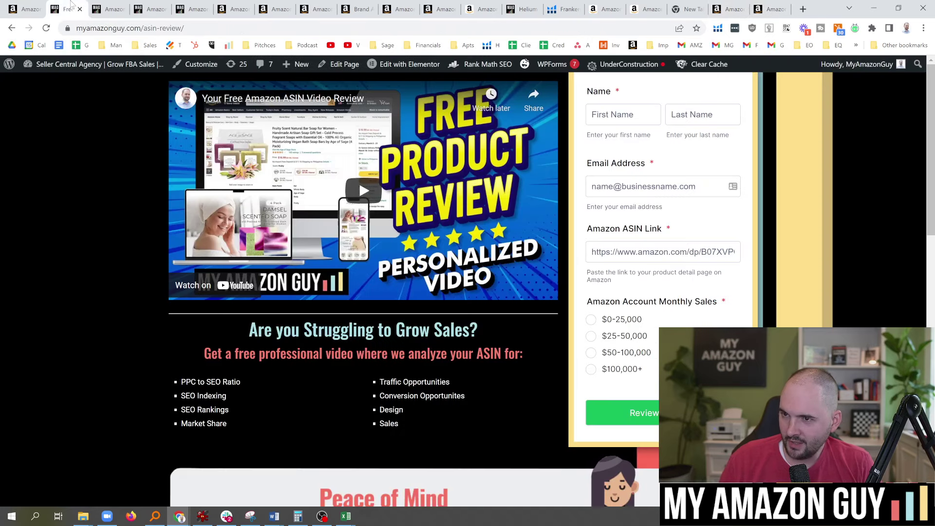
click(27, 9)
click(68, 8)
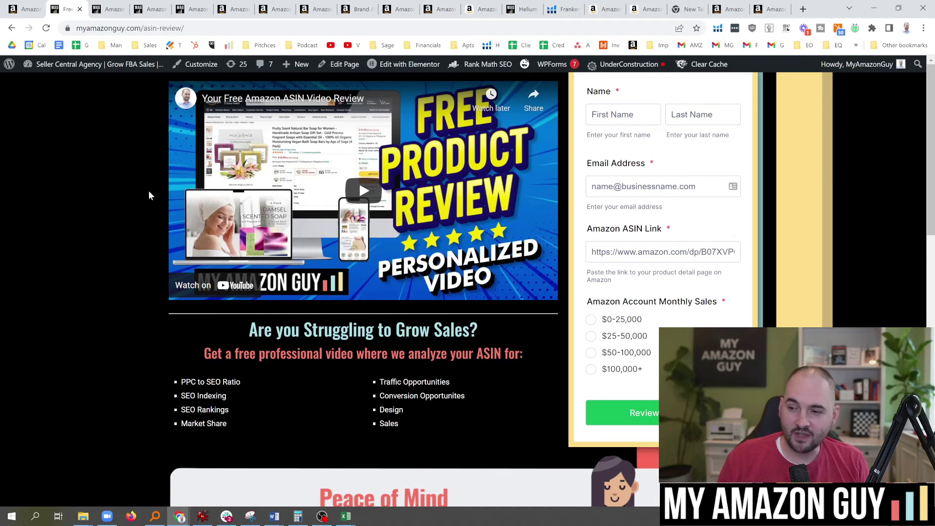
scroll(236, 326, down, 2)
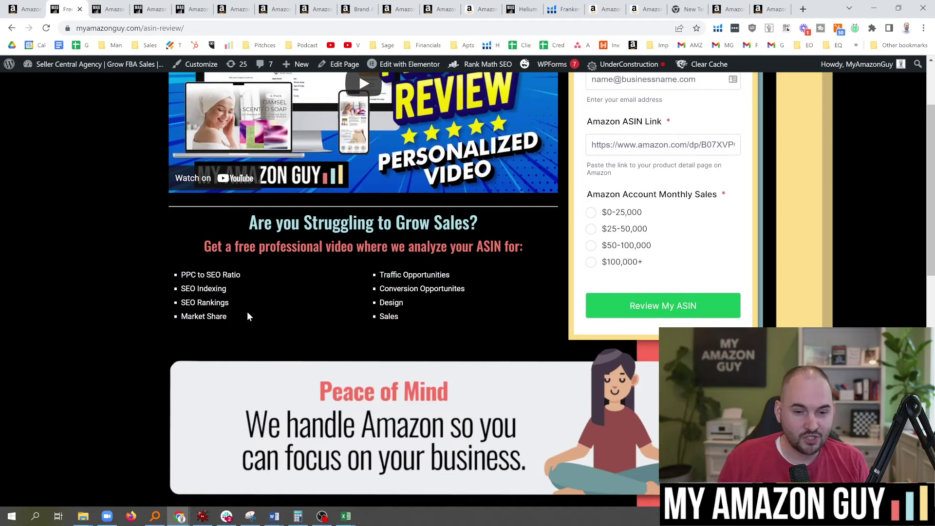
scroll(653, 305, up, 2)
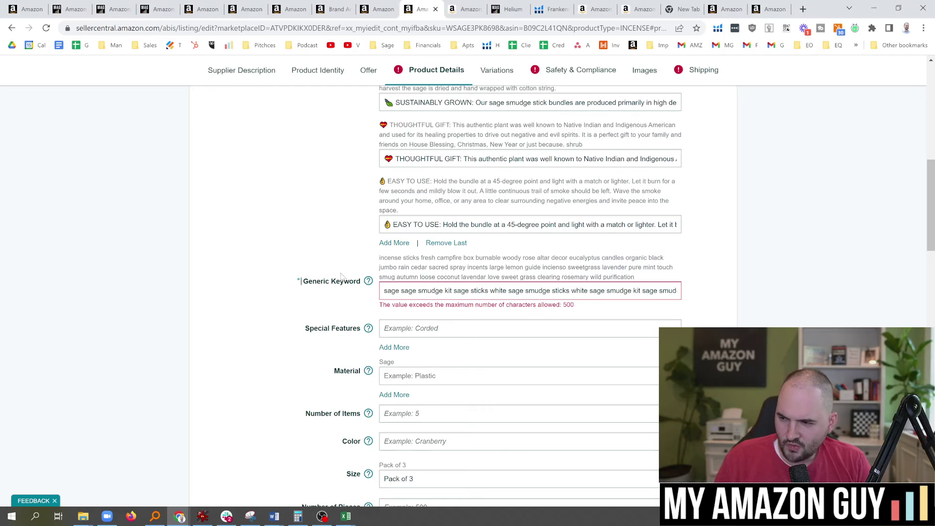
Return to the sage listing, recheck the Generic Keyword character limit, and select the field's entire text
scroll(255, 265, down, 2)
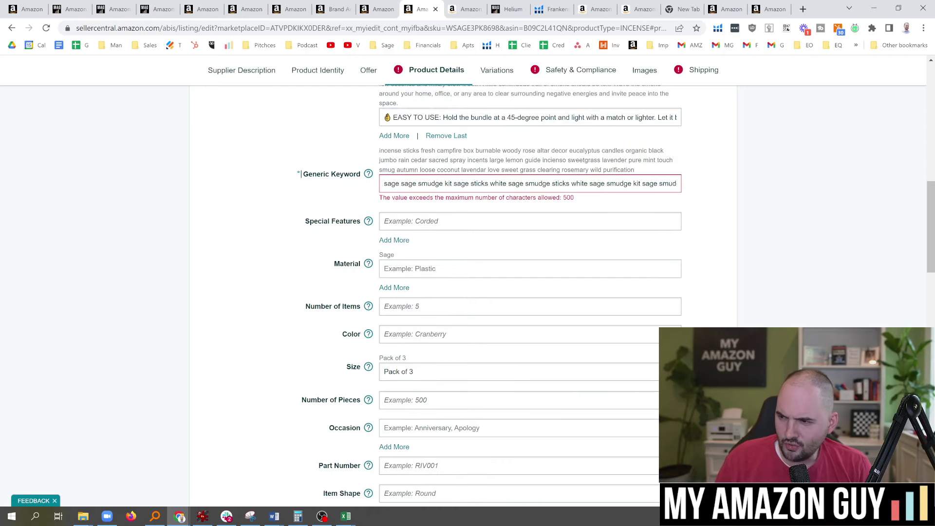
drag(456, 198, 566, 198)
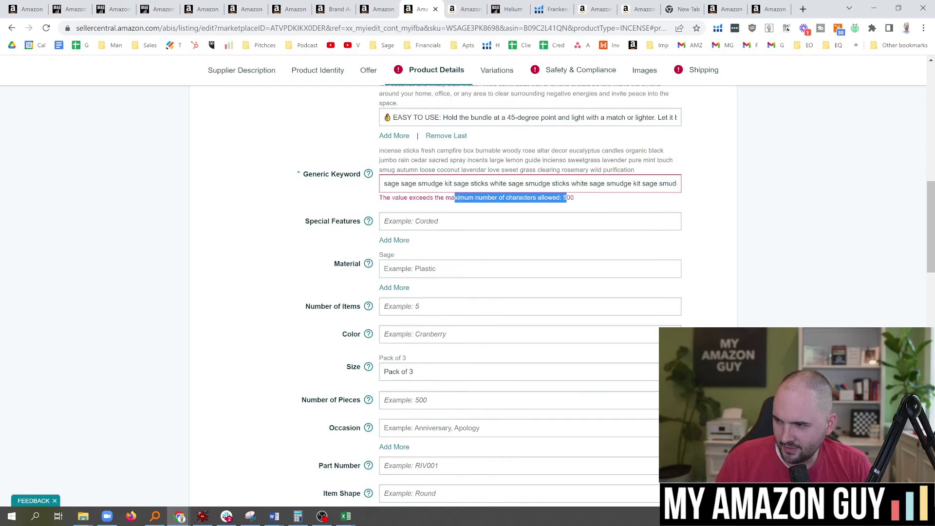
click(511, 184)
key(ctrl+a)
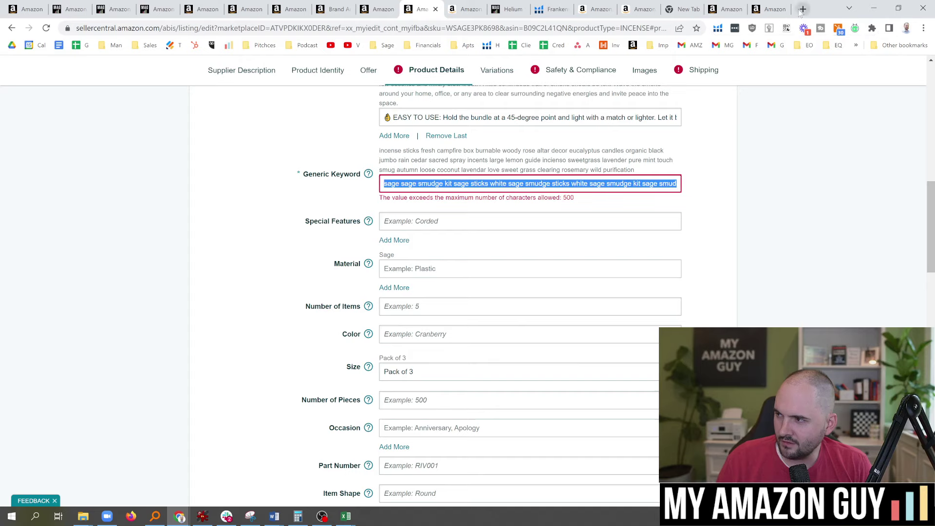
Search the web for "byte counter" in a new browser tab and open the UTF-8 string length & byte counter
click(803, 9)
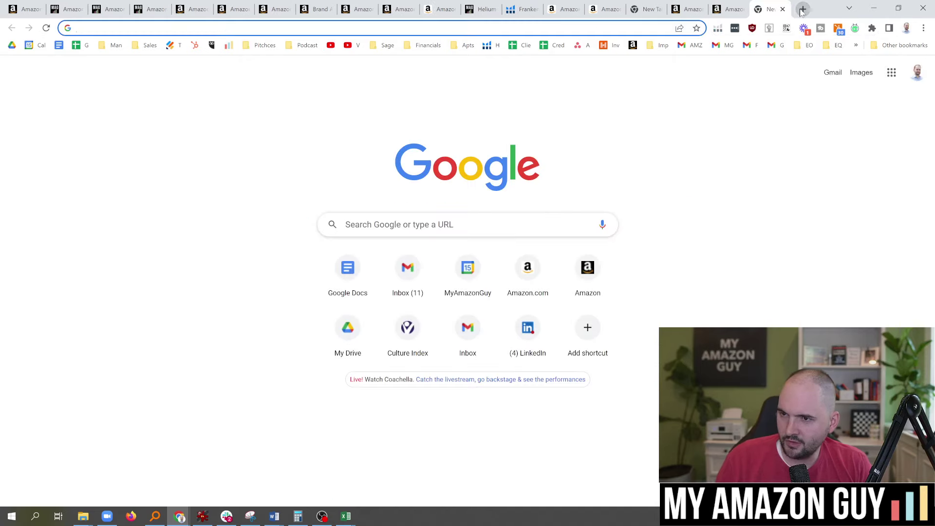
text(byte counter)
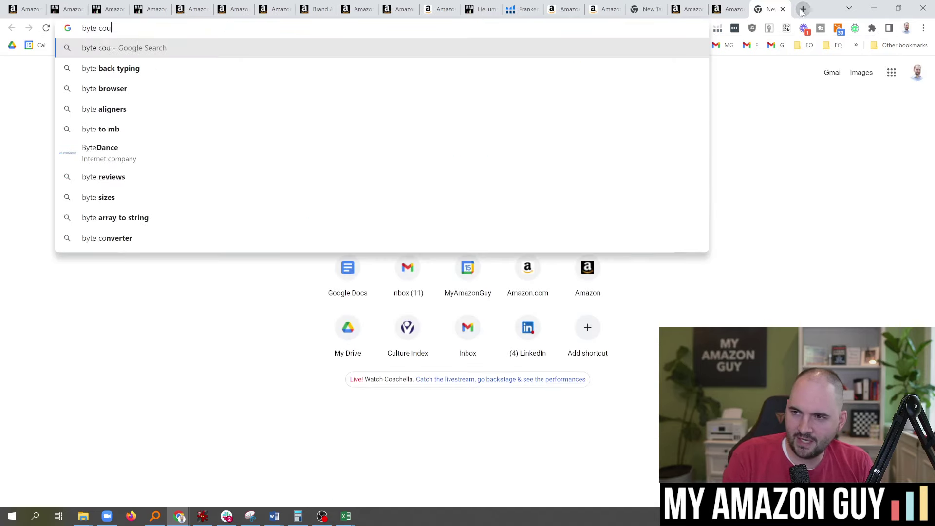
key(Return)
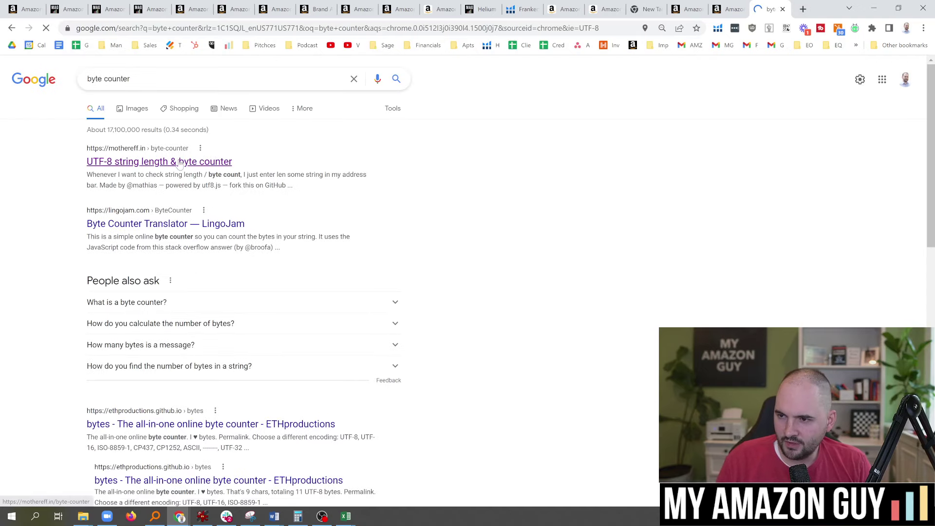
click(188, 163)
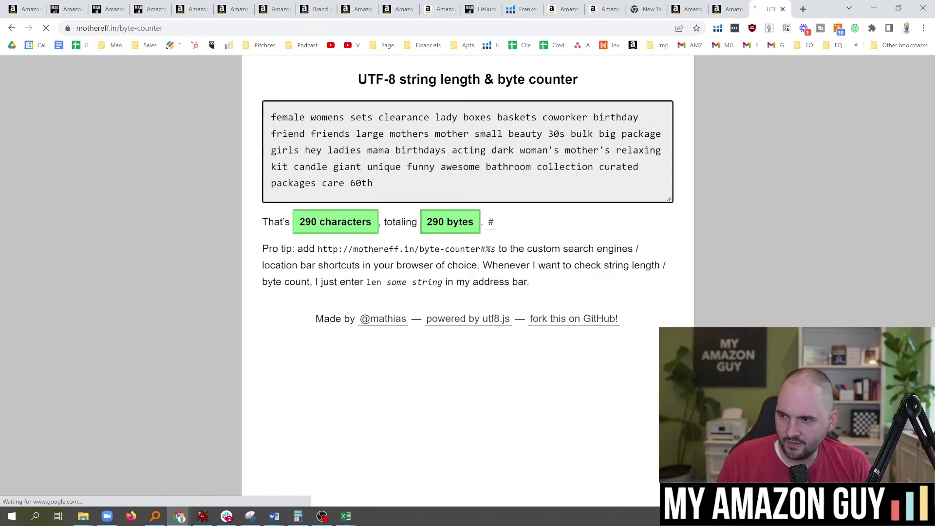
click(375, 150)
key(ctrl+a)
key(ctrl+v)
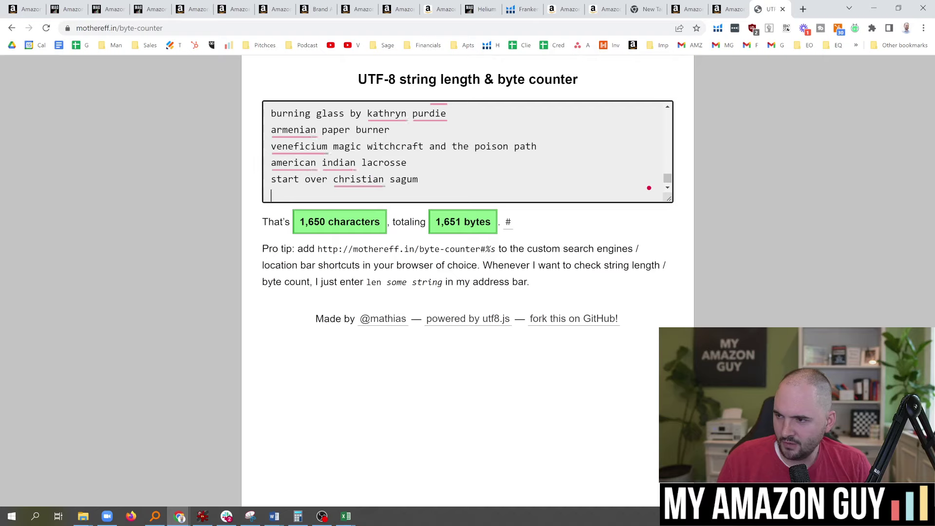
scroll(468, 151, up, 7)
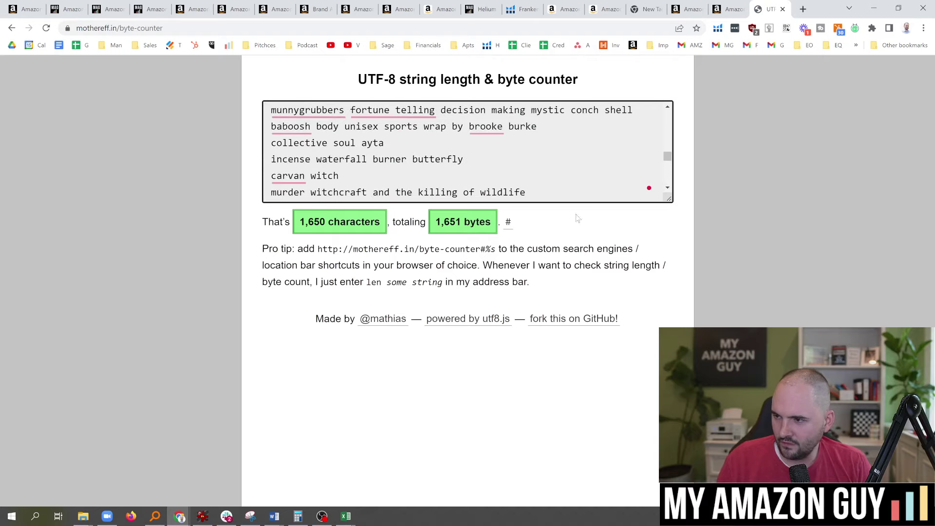
drag(667, 158, 673, 107)
Empty the byte counter and paste in the highlighted words from "sage" through "twin flame" copied from the Frankenstein result
key(ctrl+a)
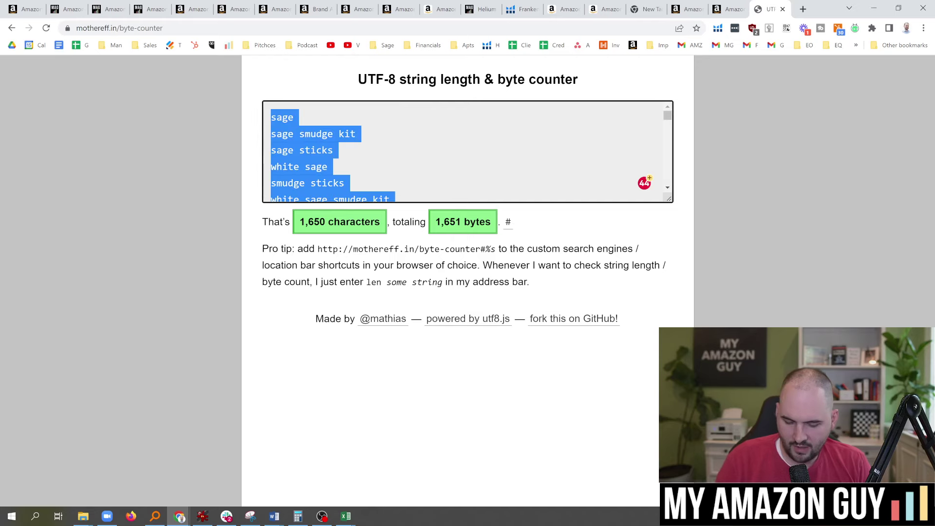
key(BackSpace)
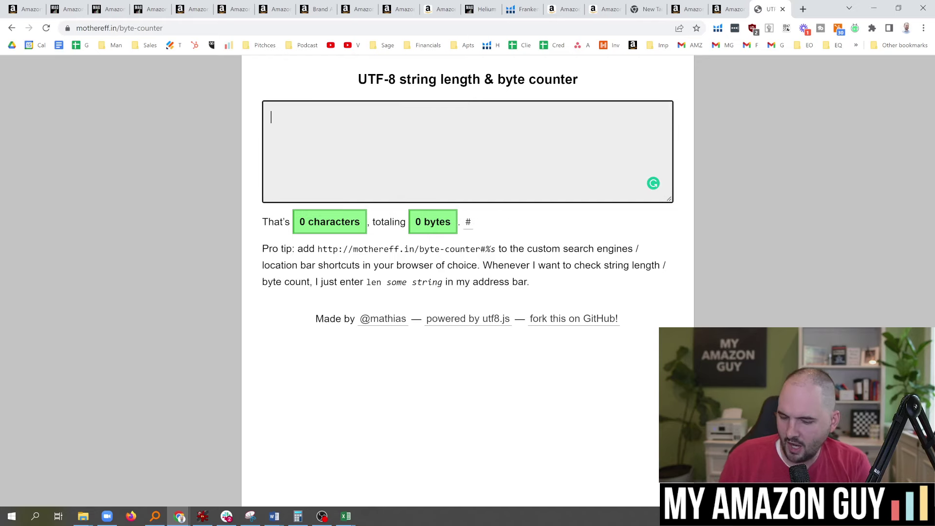
click(507, 4)
right_click(547, 194)
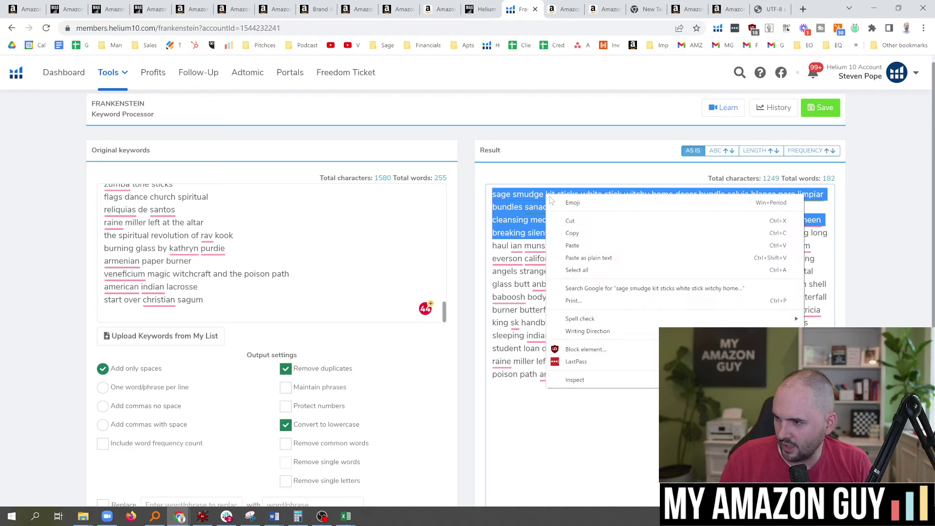
click(573, 233)
click(771, 9)
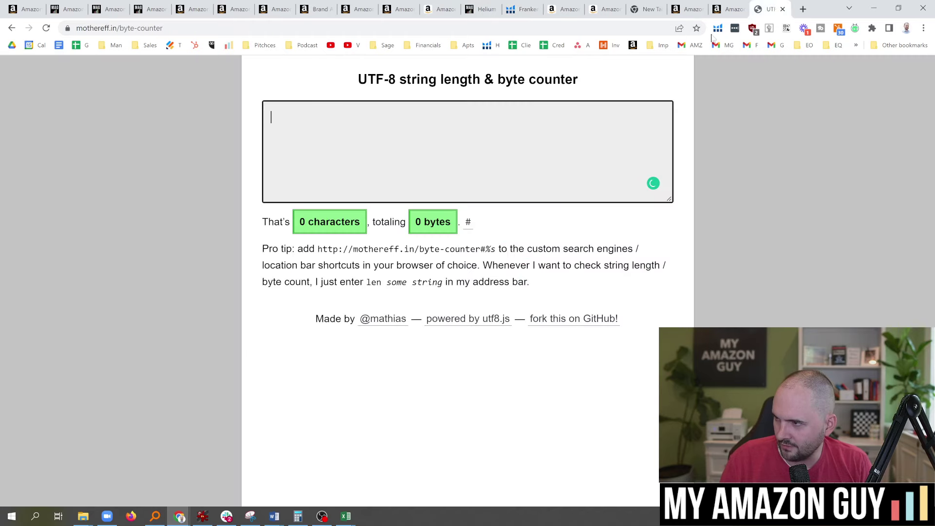
key(ctrl+v)
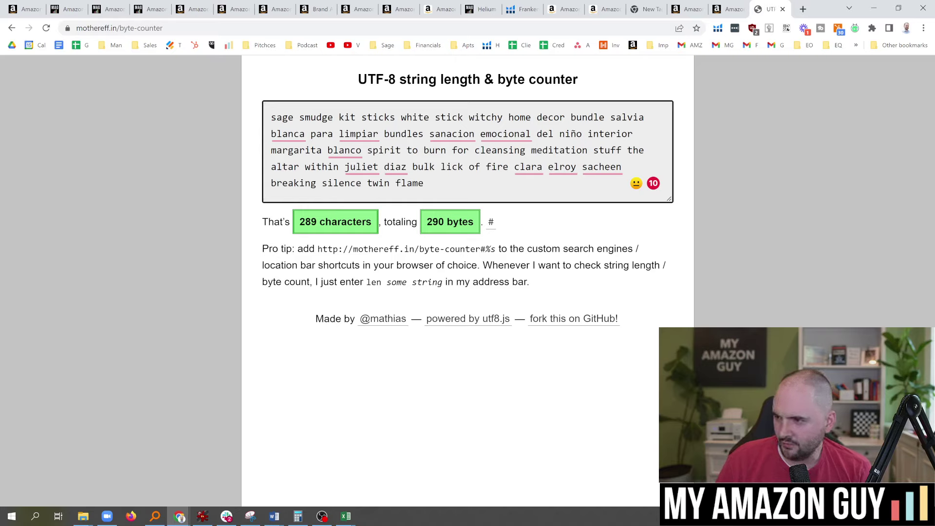
Find "stick" in the byte counter's text and delete the redundant word "sticks"
key(ctrl+f)
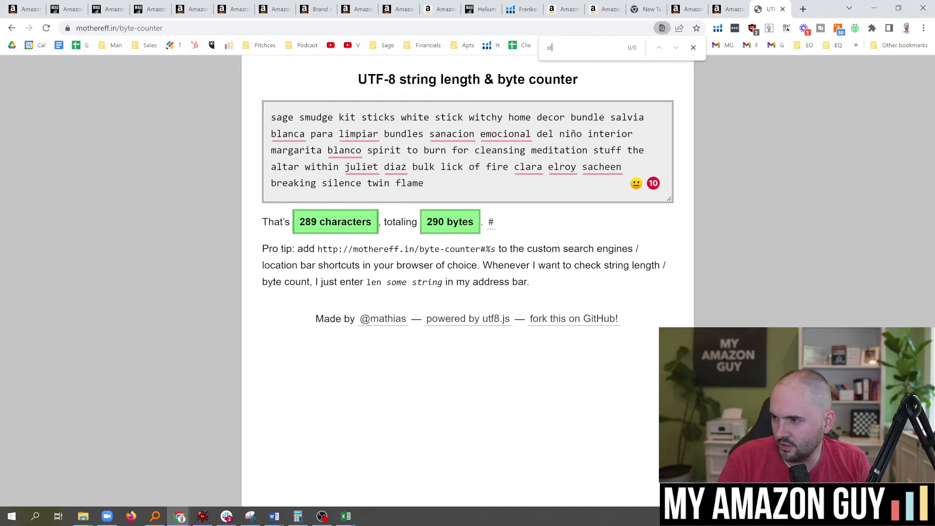
text(stick)
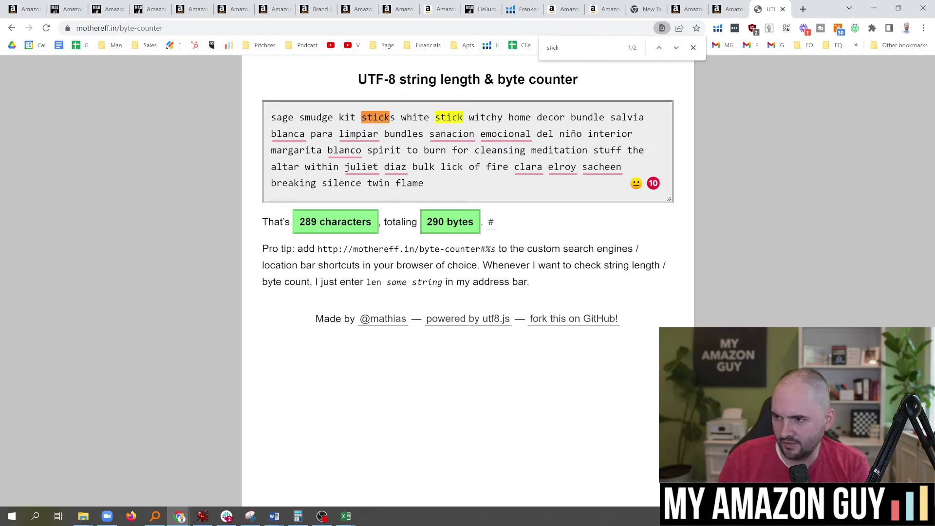
double_click(378, 117)
key(BackSpace)
mouse_move(413, 134)
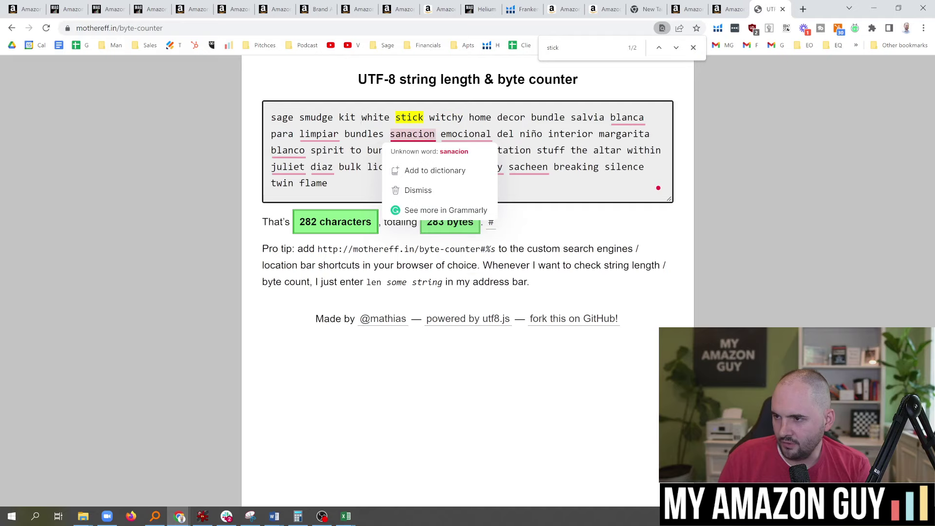
Close the text search and delete the words "bundles", "to" and "for" from the byte counter's text
click(694, 47)
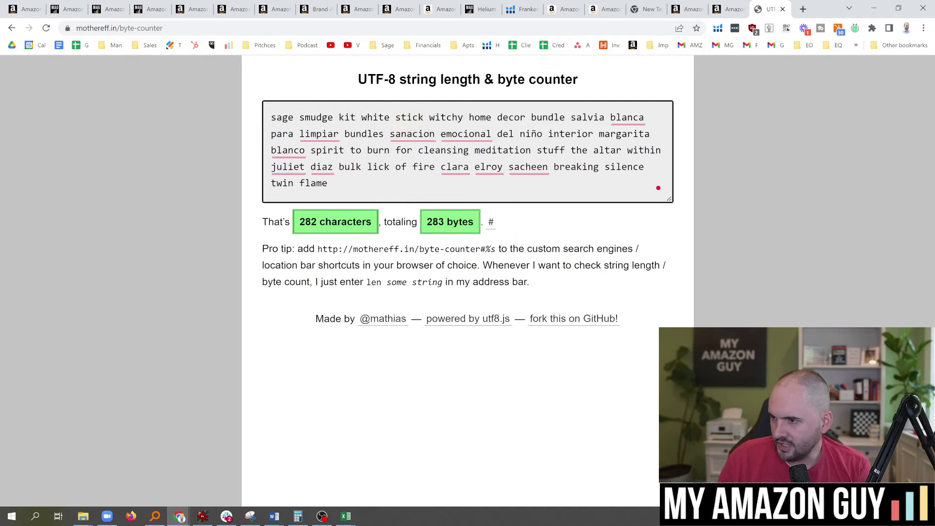
double_click(364, 134)
key(BackSpace)
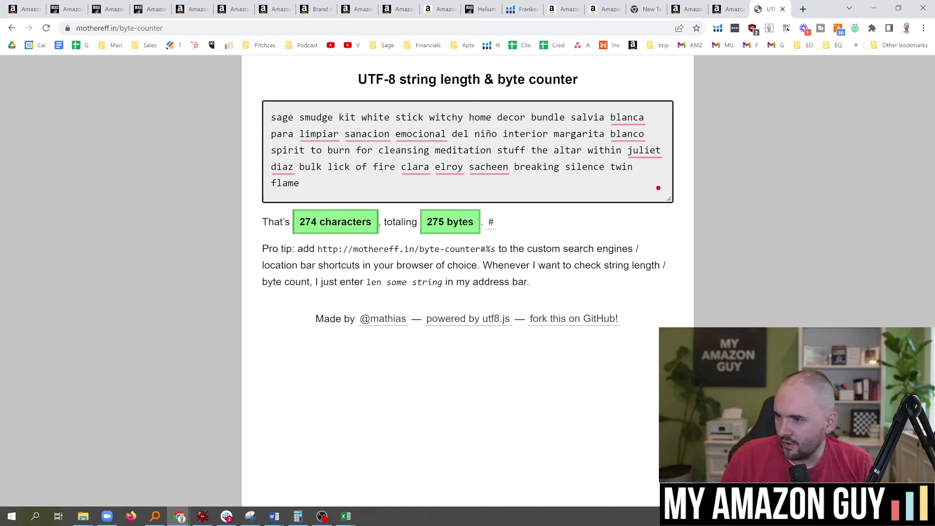
double_click(316, 150)
key(BackSpace)
double_click(346, 150)
key(BackSpace)
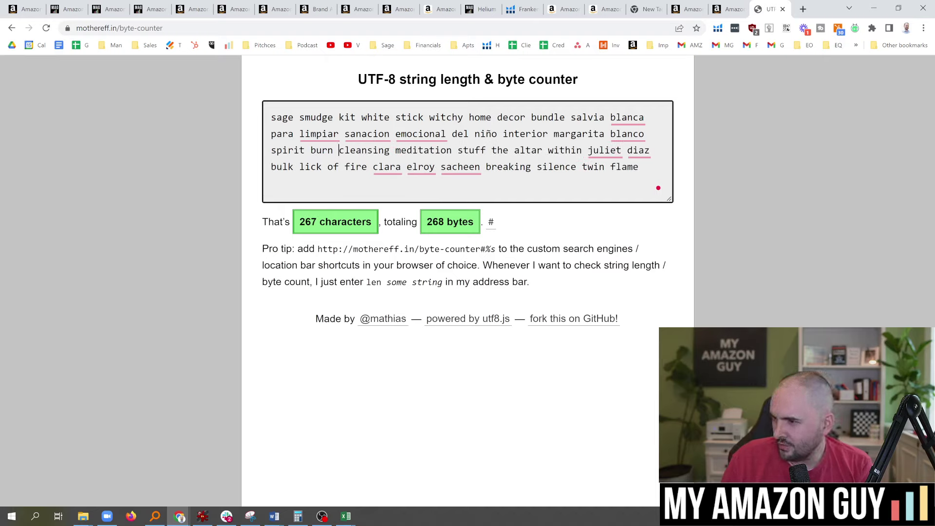
Delete the words "the", "within", "bulk" and "of" from the byte counter's text to bring it under 250 bytes
mouse_move(421, 134)
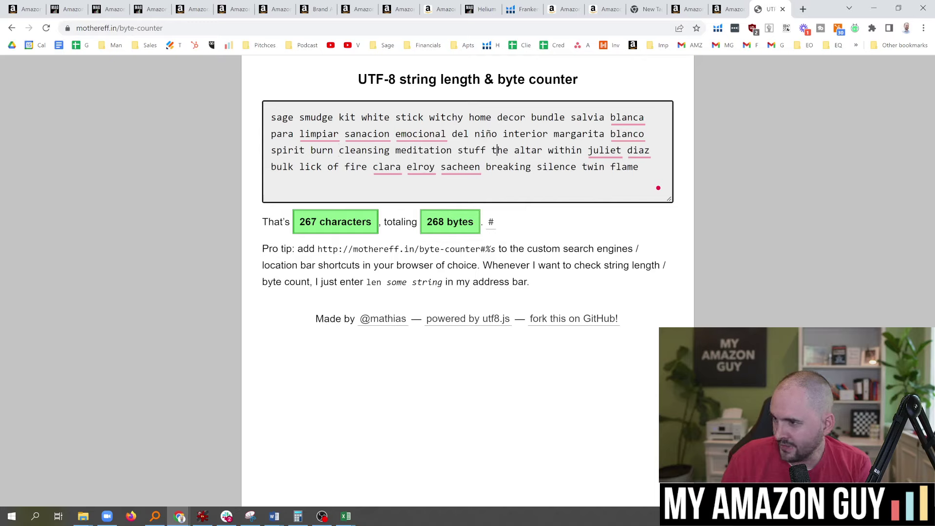
double_click(493, 150)
key(BackSpace)
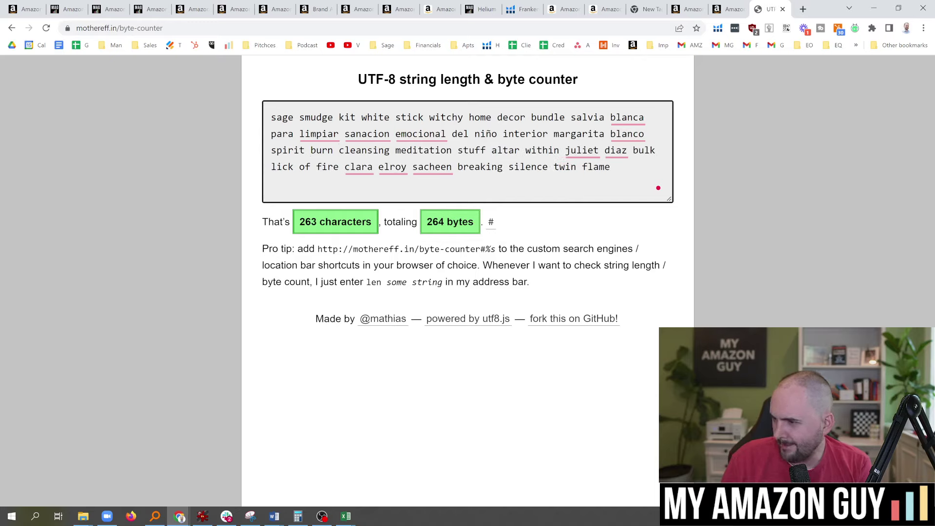
double_click(548, 151)
key(BackSpace)
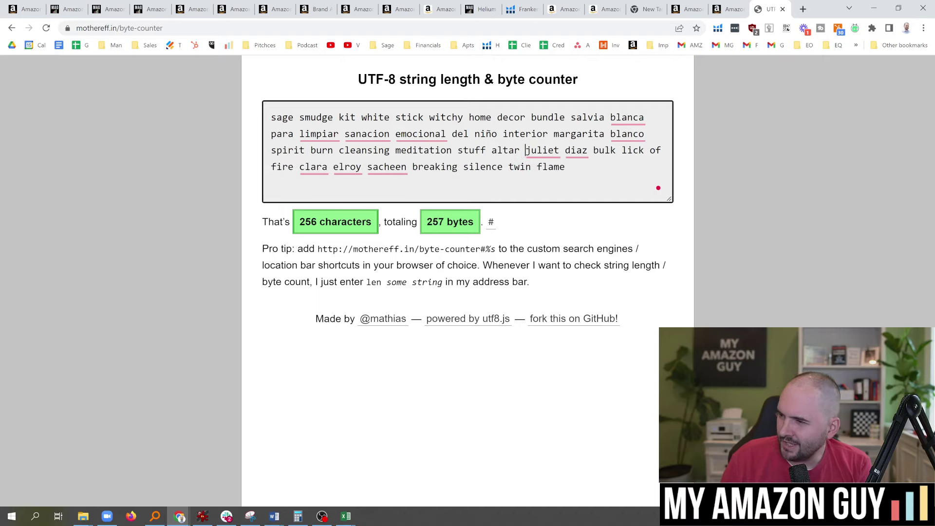
double_click(605, 150)
key(BackSpace)
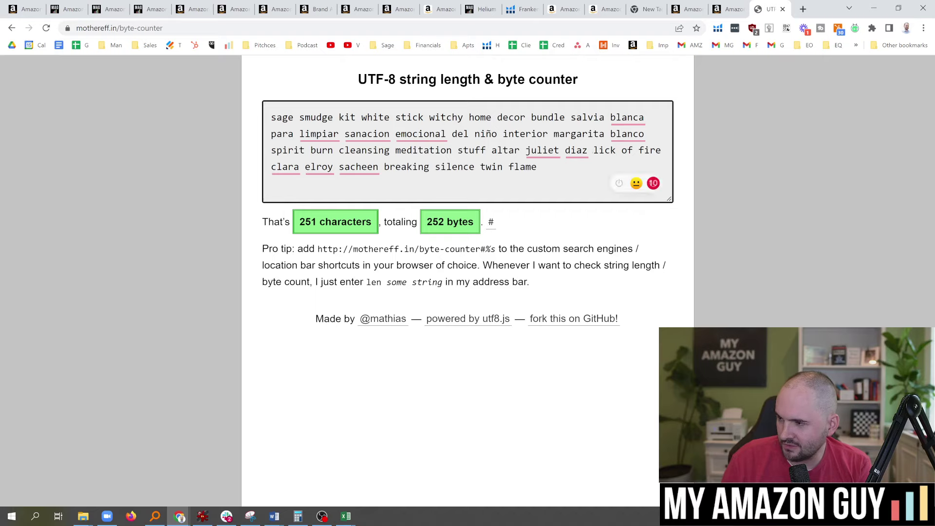
double_click(628, 150)
key(BackSpace)
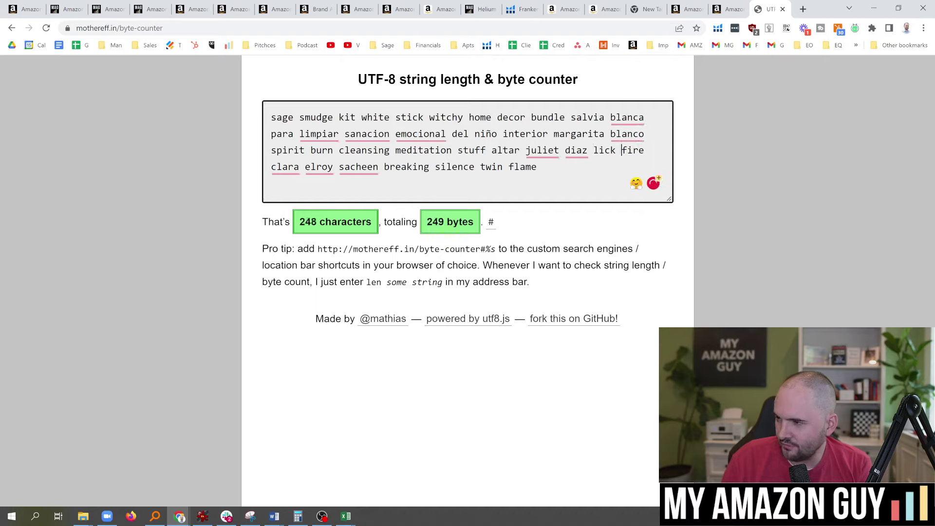
Copy the whole trimmed word list from the byte counter and replace the sage listing's Generic Keyword text with it
drag(538, 168, 222, 102)
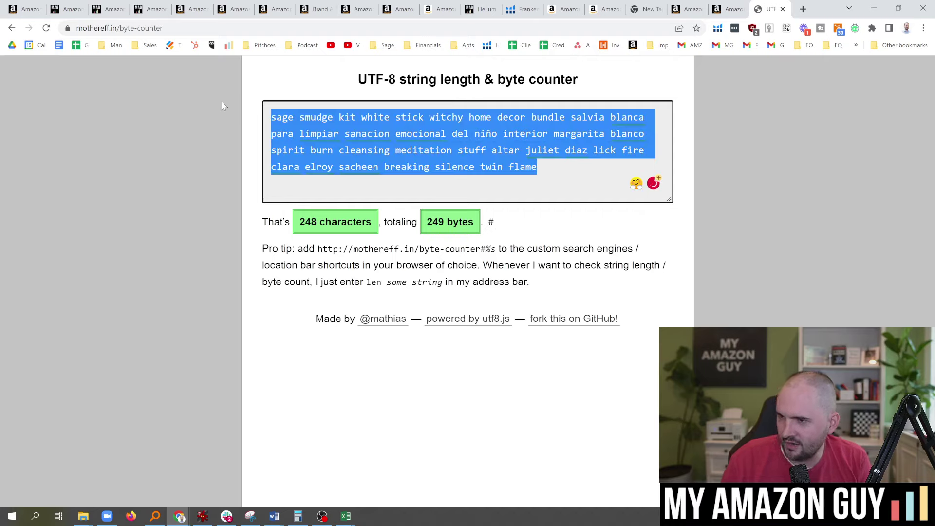
click(729, 9)
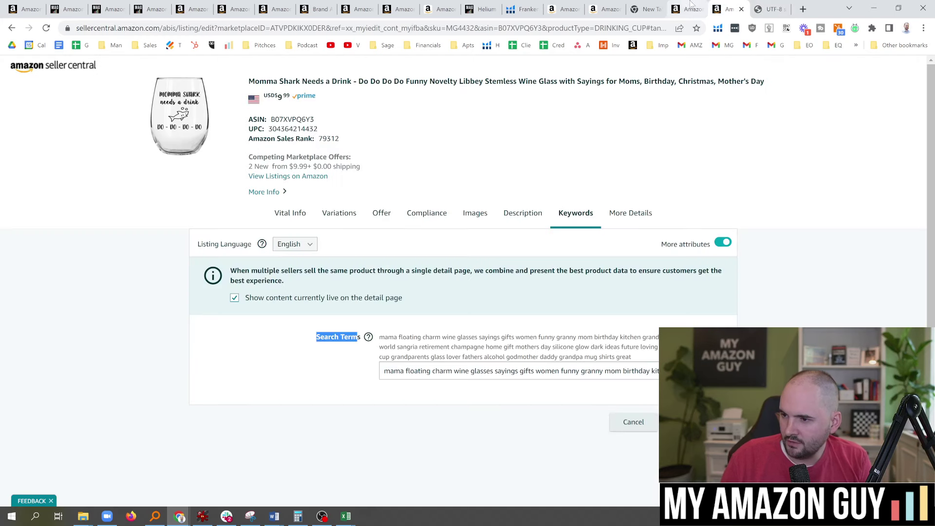
click(687, 9)
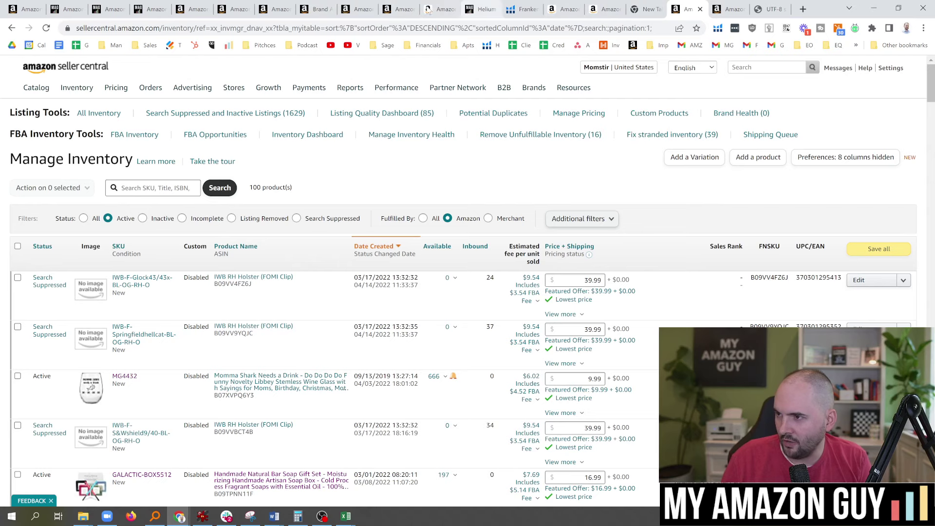
click(365, 7)
click(397, 8)
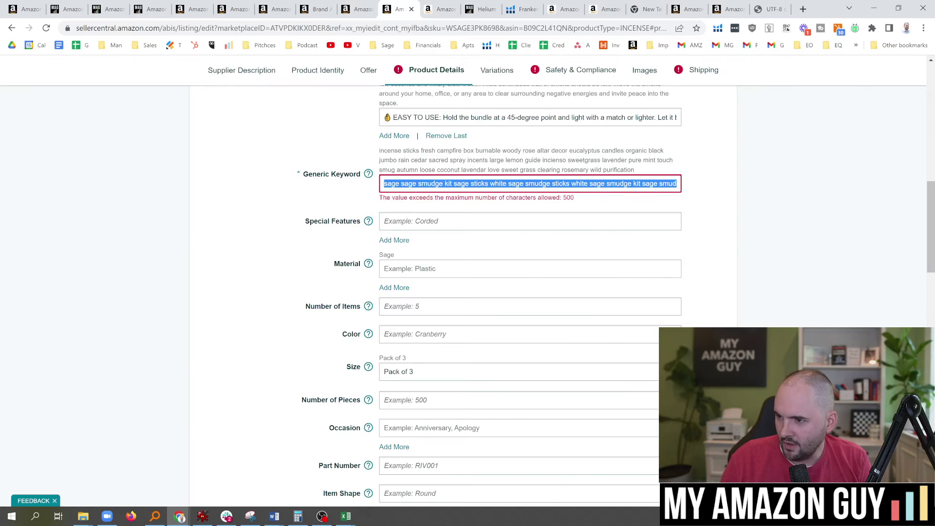
key(End)
click(323, 216)
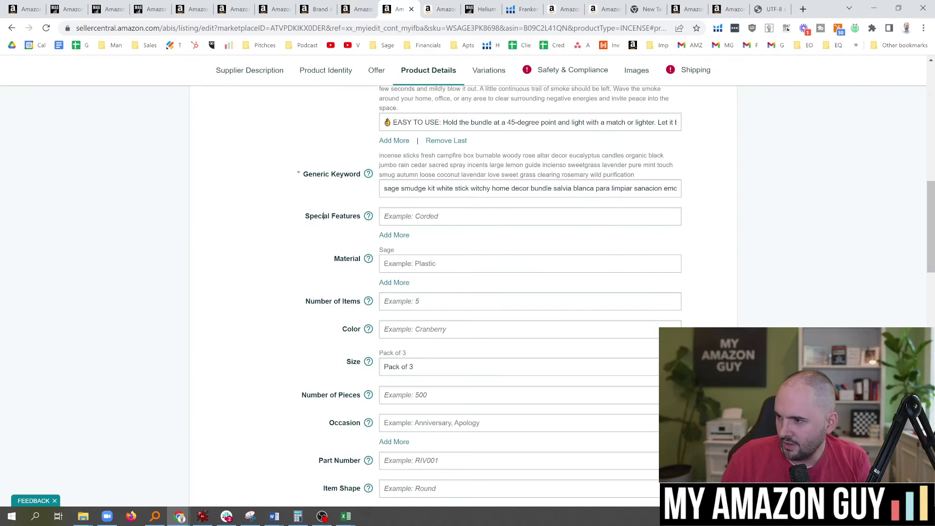
Test the Generic Keyword limit by inserting an "s" and a long run of filler "d" characters before "sage"
scroll(323, 216, up, 1)
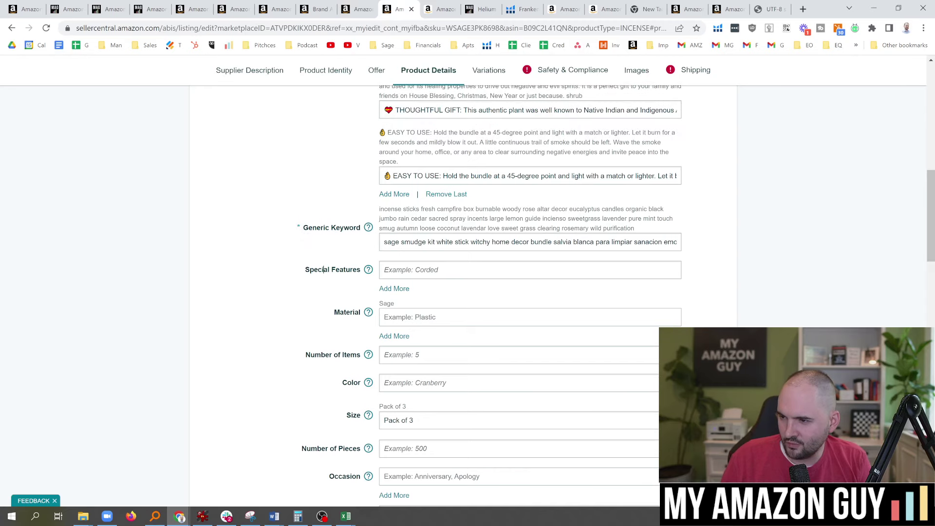
click(385, 243)
text(sdddddddddddddddddddddddd)
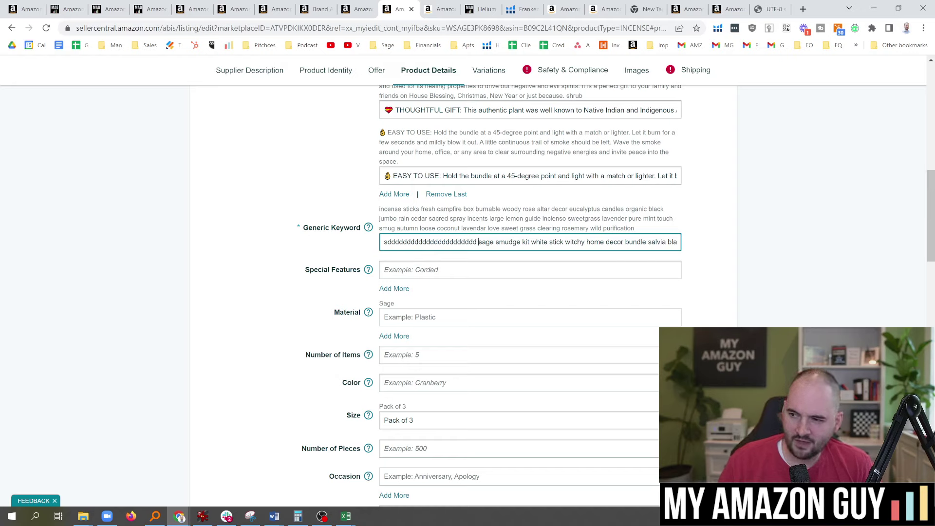
mouse_move(369, 228)
click(478, 242)
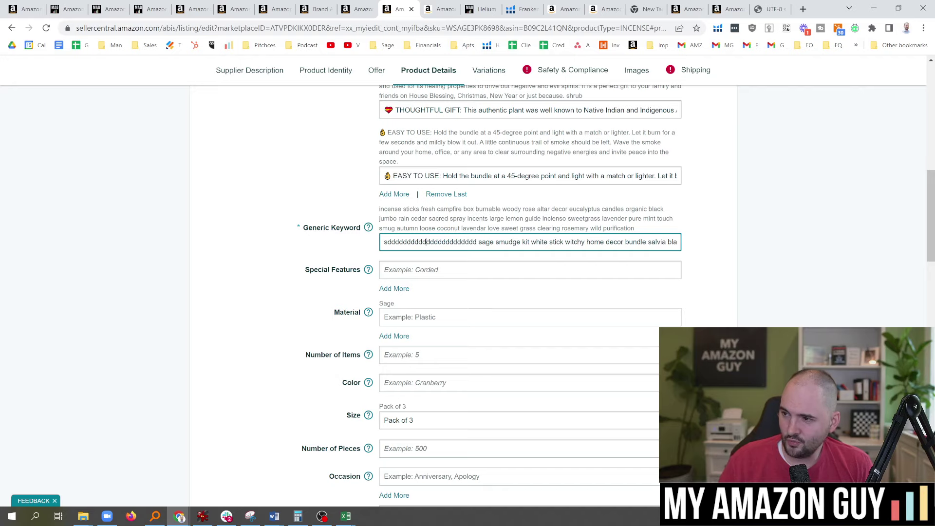
Copy the words from "mgk" through "judging" in the Frankenstein result and replace the byte counter's text with them
click(520, 5)
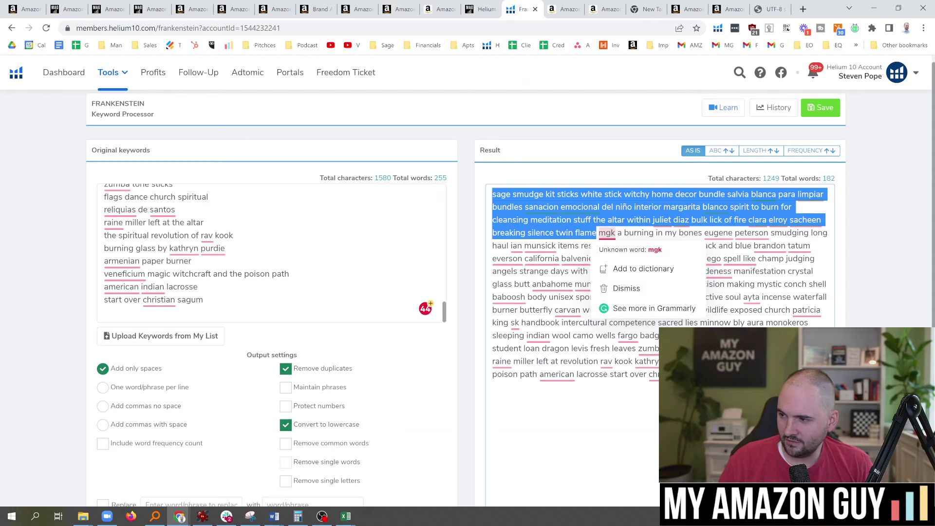
drag(600, 233, 816, 258)
key(ctrl+c)
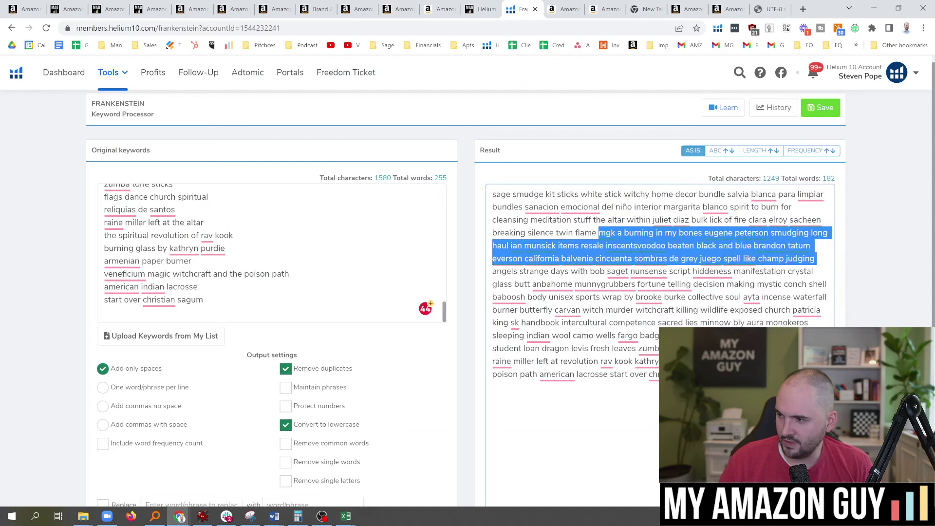
click(770, 9)
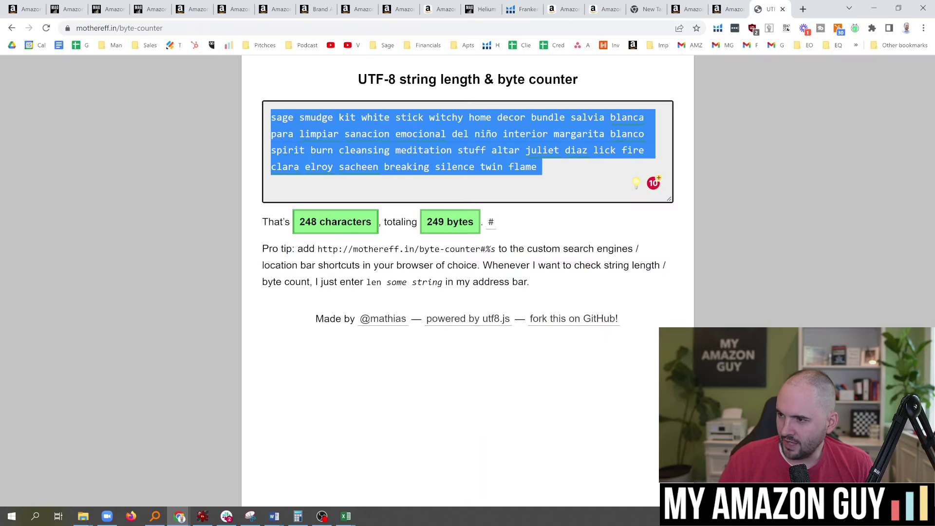
key(ctrl+v)
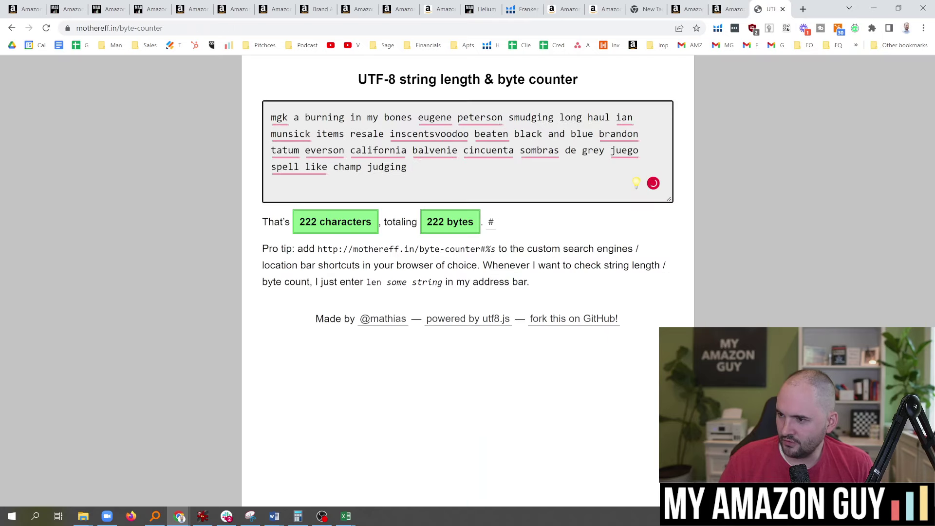
Remove the filler characters from the sage listing's Generic Keyword and append the copied words after "twin flame"
click(686, 9)
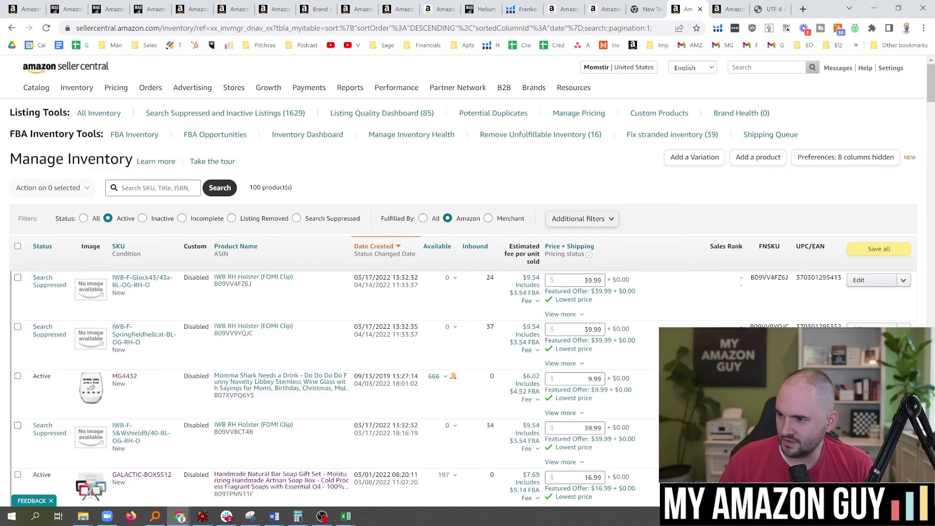
click(397, 7)
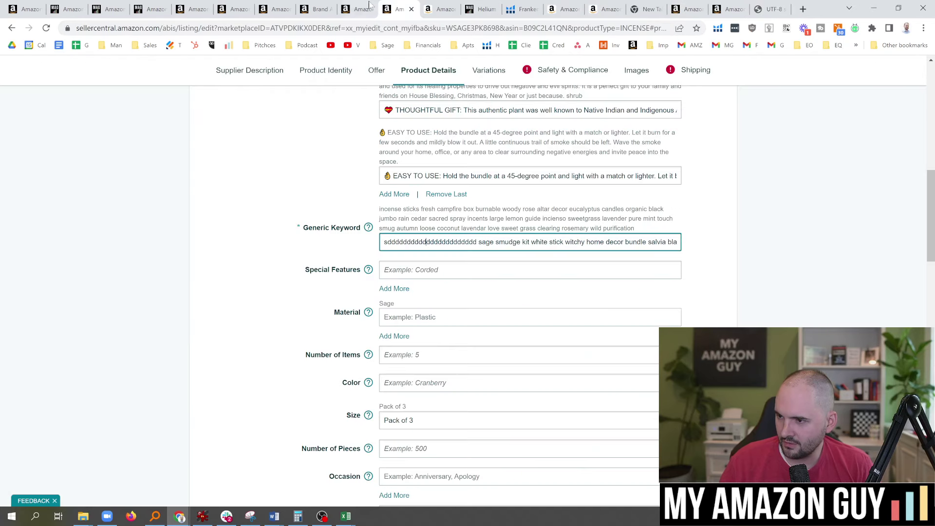
double_click(426, 242)
key(BackSpace)
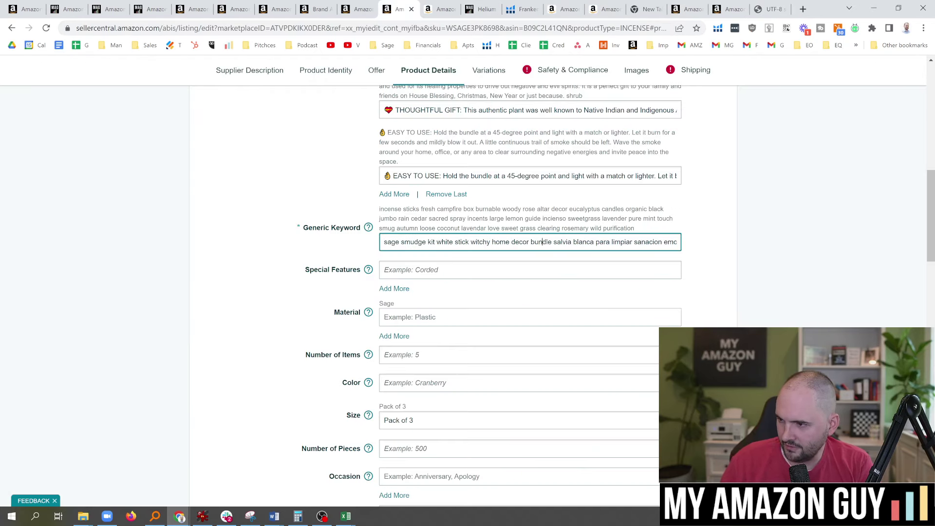
key(End)
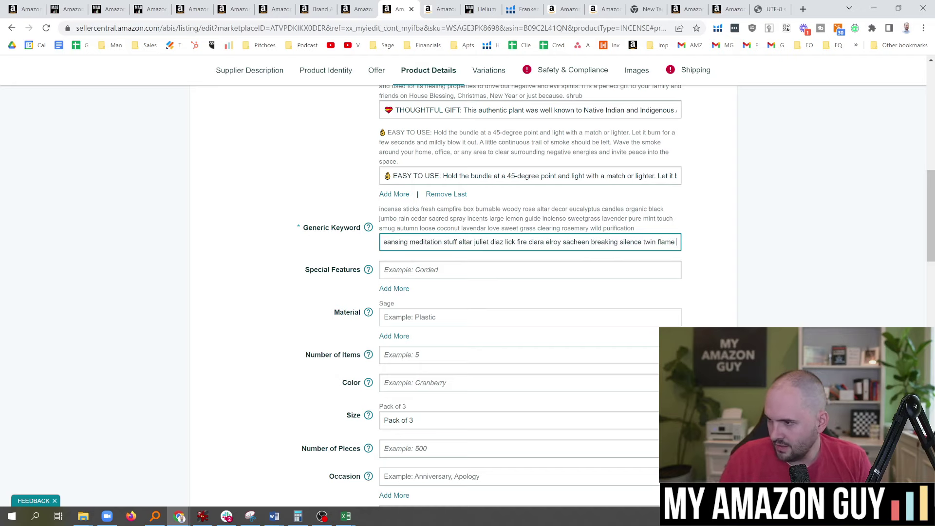
click(730, 251)
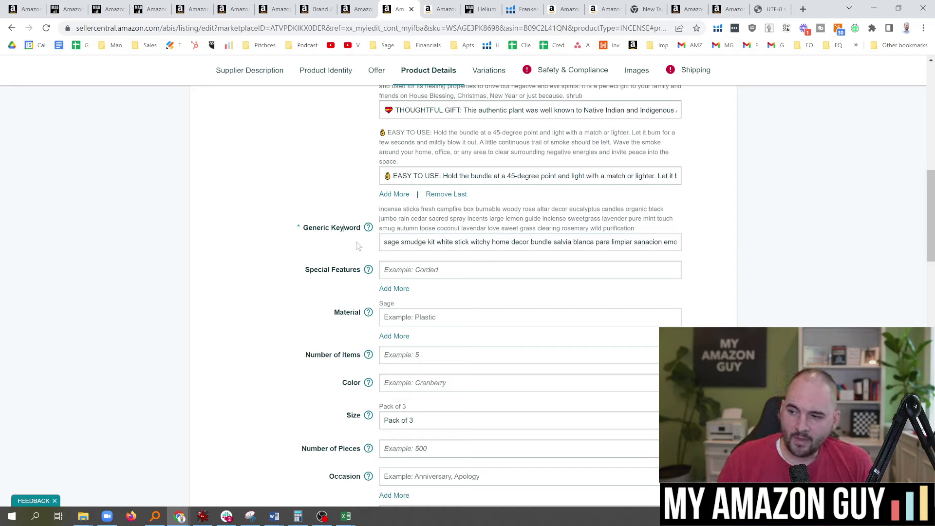
Review the extended Generic Keyword text and go back to the start of the sage listing
mouse_move(368, 227)
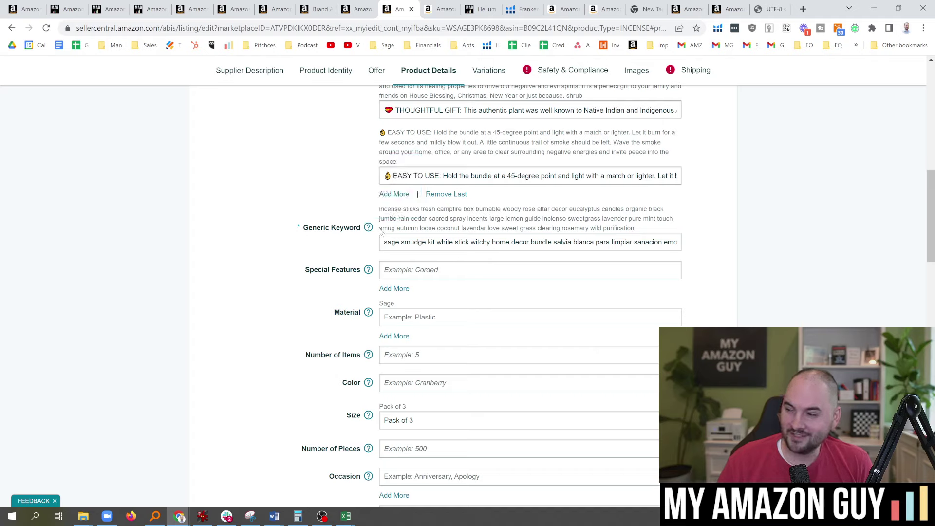
drag(673, 241, 375, 242)
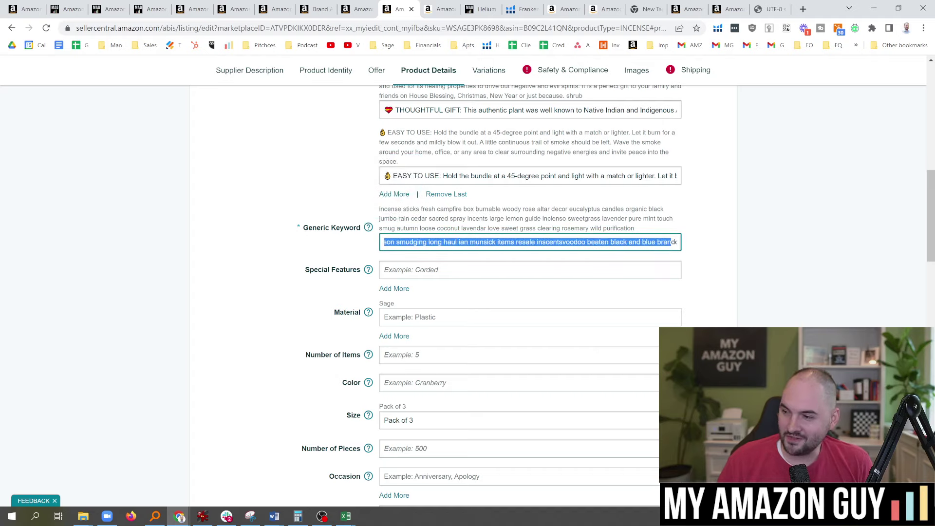
click(731, 262)
drag(933, 211, 934, 103)
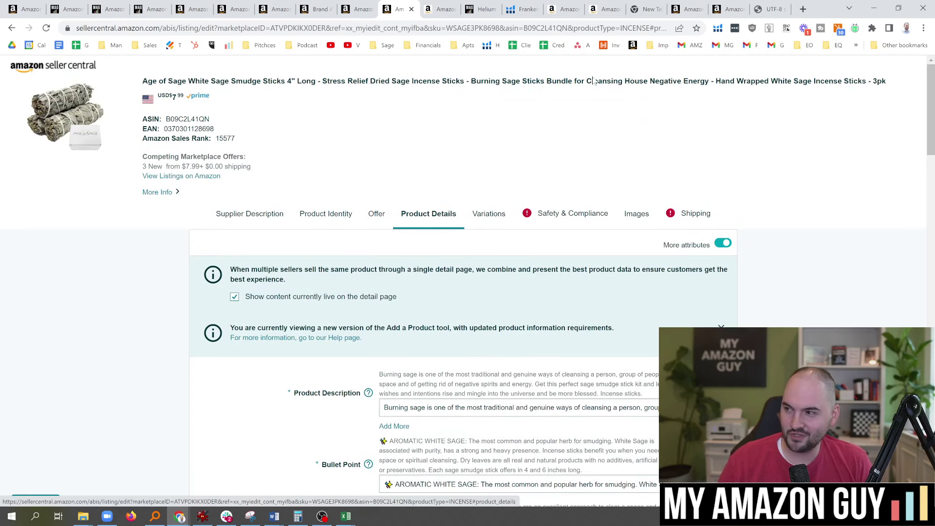
Test the Search Terms byte limit on the Momma Shark wine glass listing by inserting filler "a" characters before "mama"
click(733, 6)
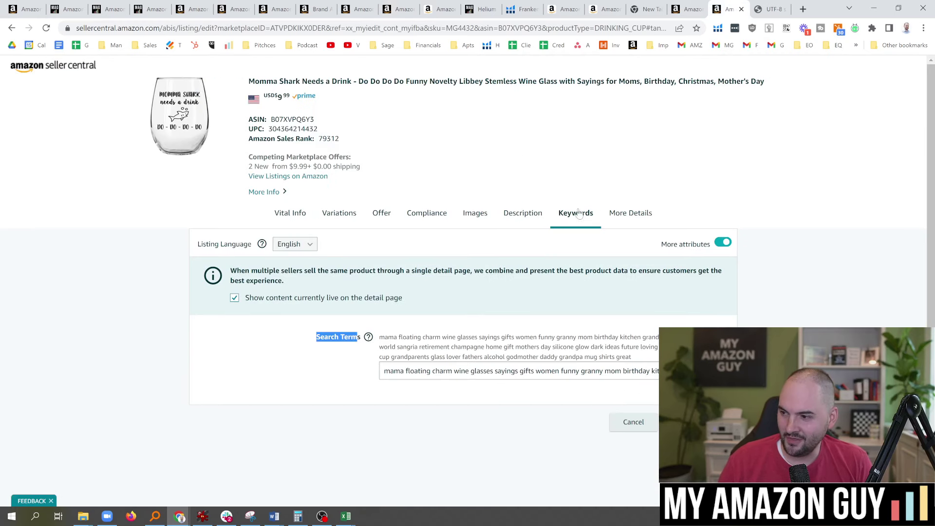
mouse_move(369, 340)
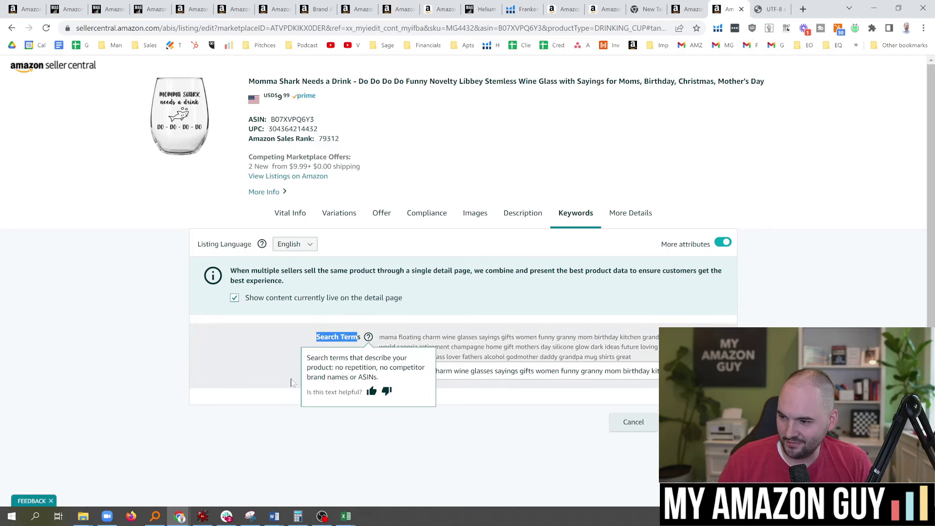
click(384, 371)
text(aaaaaaaaaaaaaaaaaa)
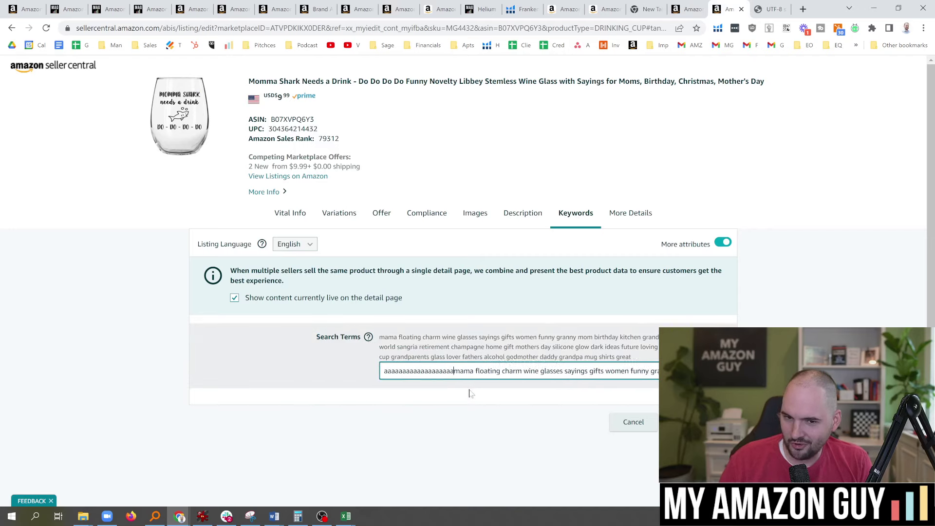
text(aaaaaaaaaaaaaaaa)
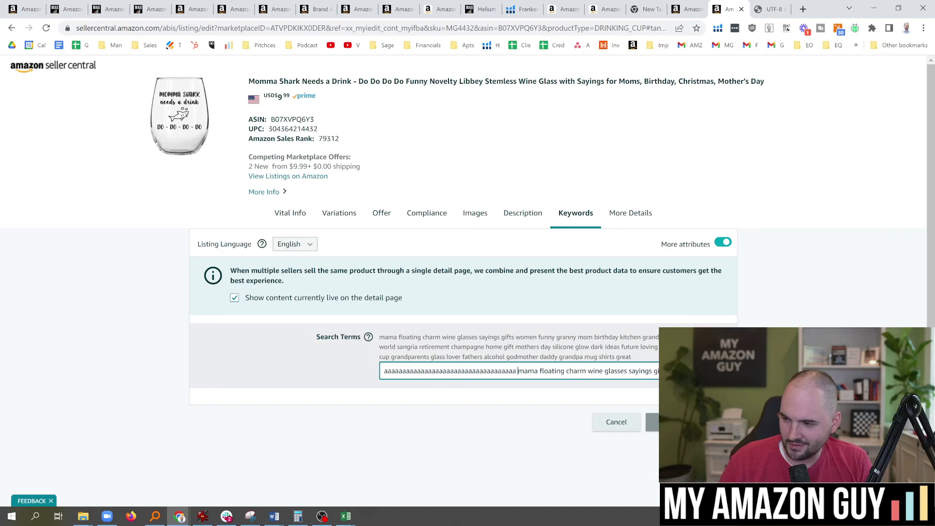
drag(542, 387, 573, 387)
drag(363, 337, 332, 337)
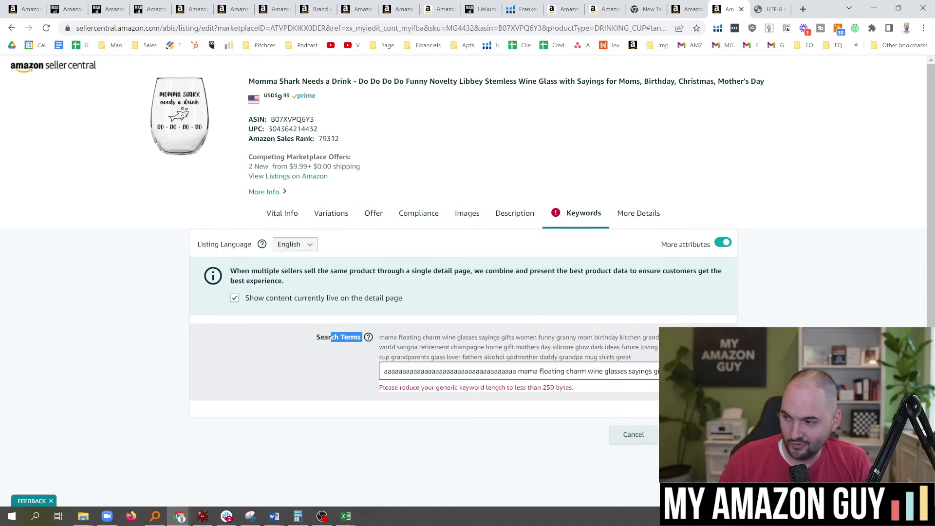
Return to the sage listing and recheck its Generic Keyword field for a length error
click(401, 6)
scroll(370, 213, down, 15)
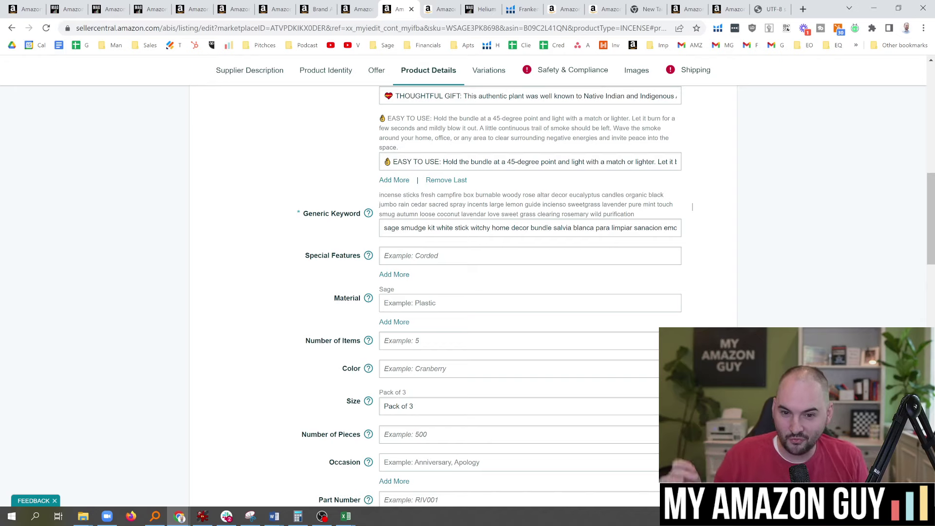
scroll(830, 238, up, 2)
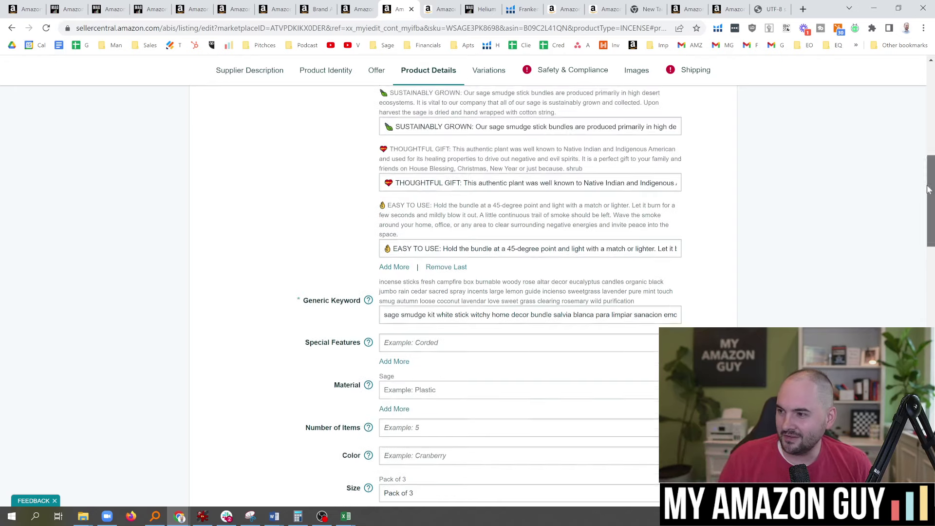
In the sage listing's Safety & Compliance section, set Country of Origin to United States and mark batteries as not required
click(549, 70)
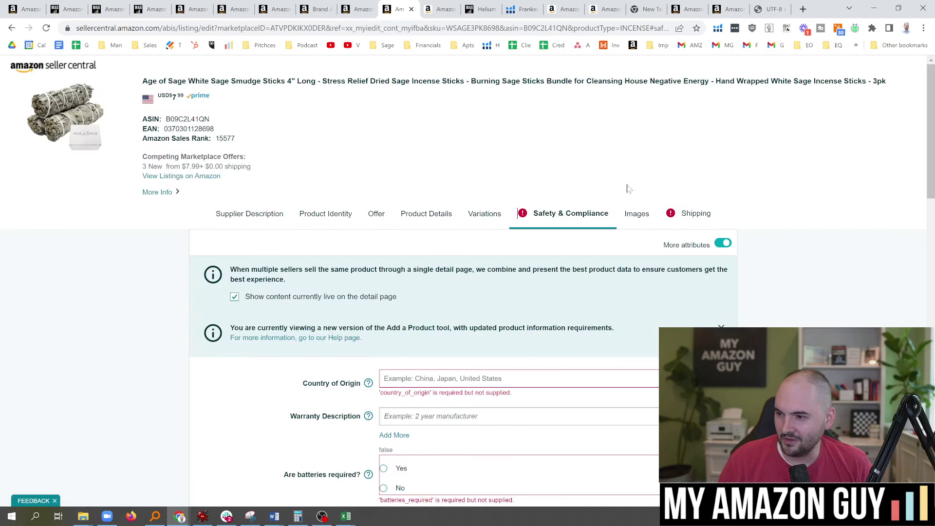
scroll(925, 255, down, 5)
click(402, 141)
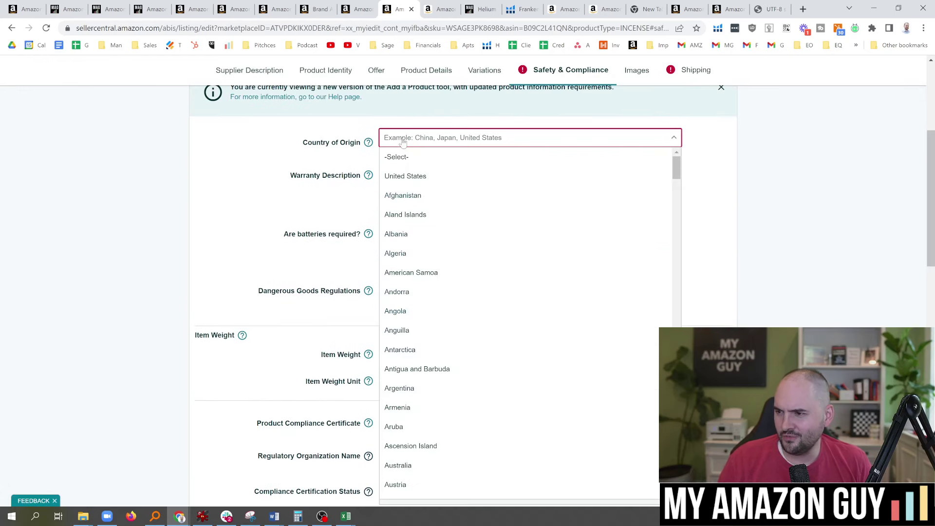
click(419, 176)
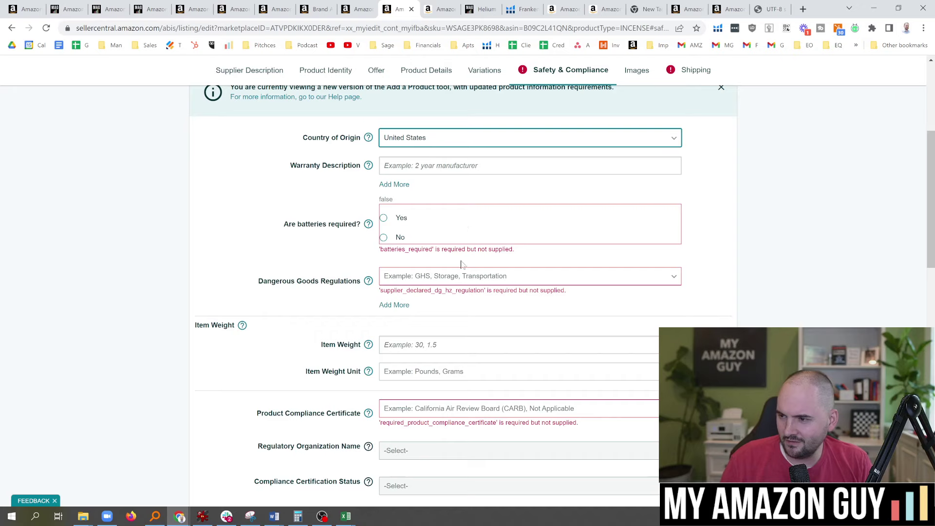
click(385, 238)
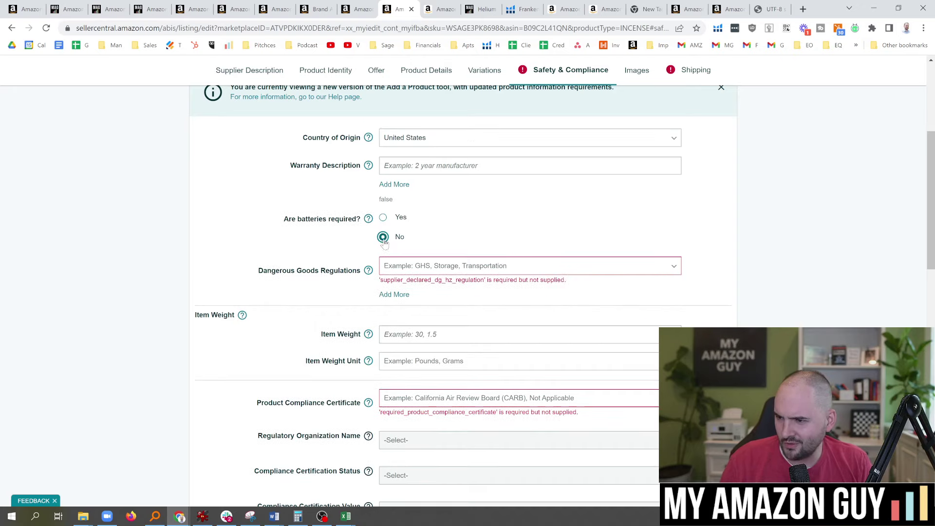
Set both Dangerous Goods Regulations and Product Compliance Certificate to Not Applicable
click(420, 271)
scroll(419, 360, down, 1)
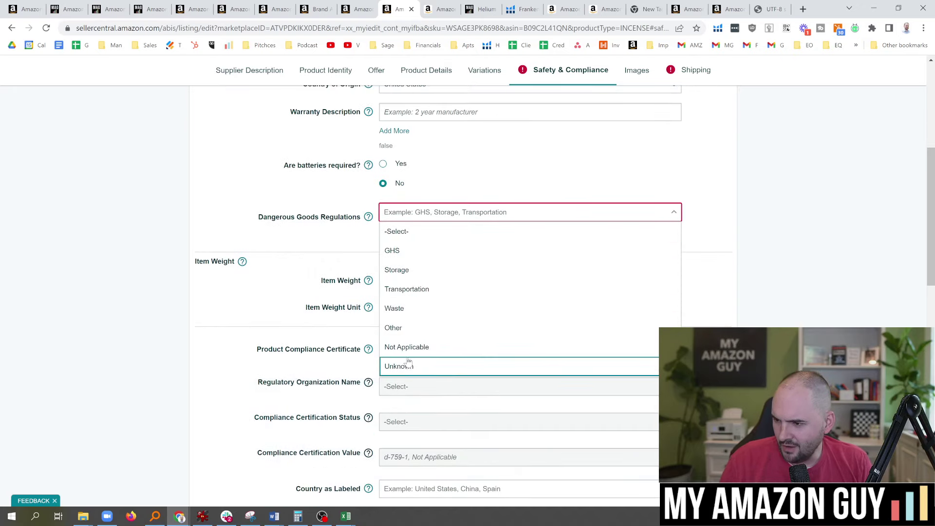
click(416, 346)
click(389, 340)
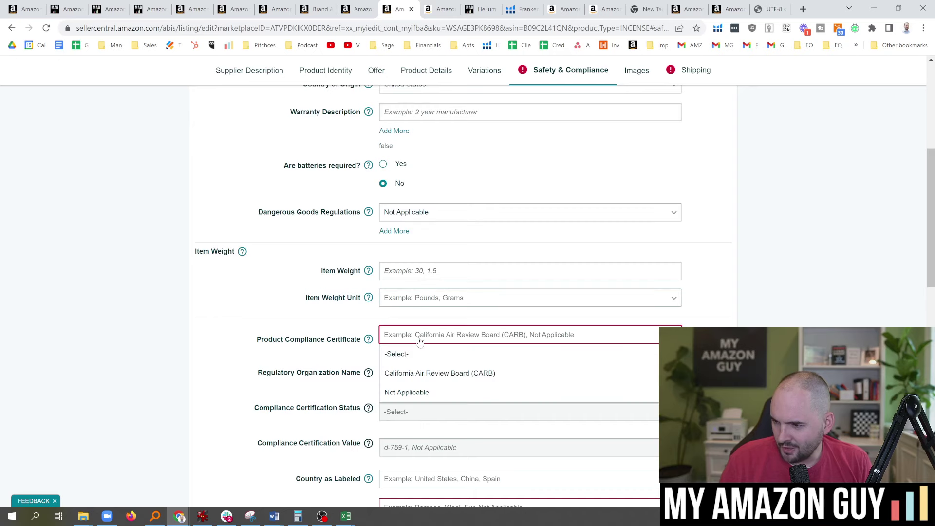
click(431, 391)
Set Mandatory Cautionary Statement to No Warning Applicable and Material/Fabric Regulations to Not Applicable
scroll(618, 312, down, 8)
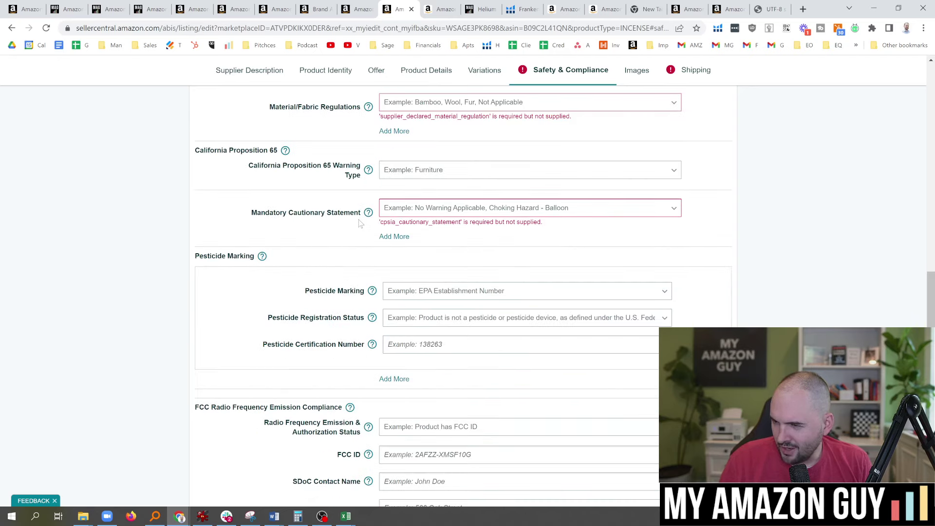
click(400, 210)
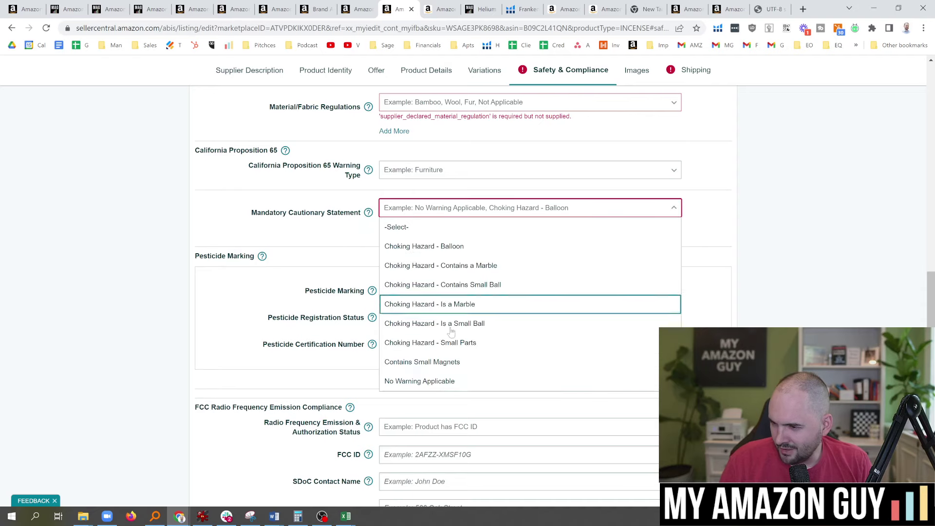
click(437, 382)
scroll(414, 253, up, 3)
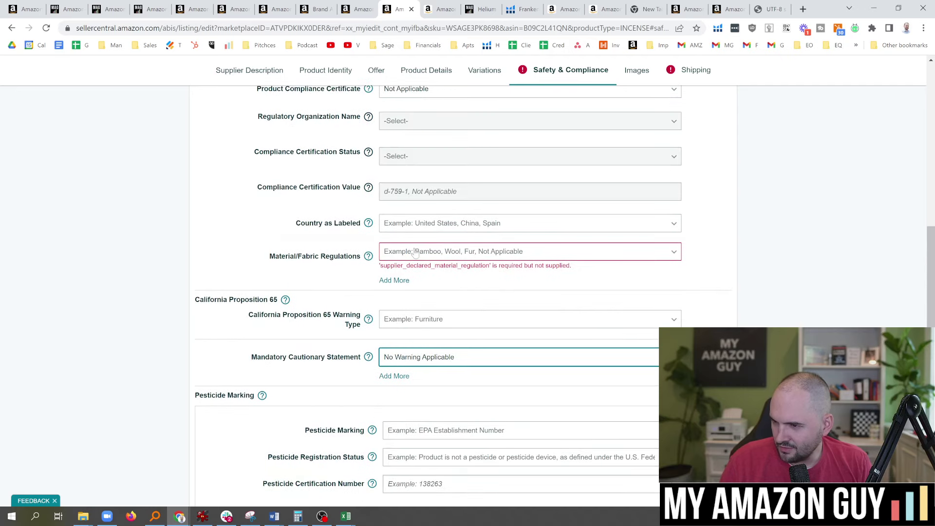
click(449, 256)
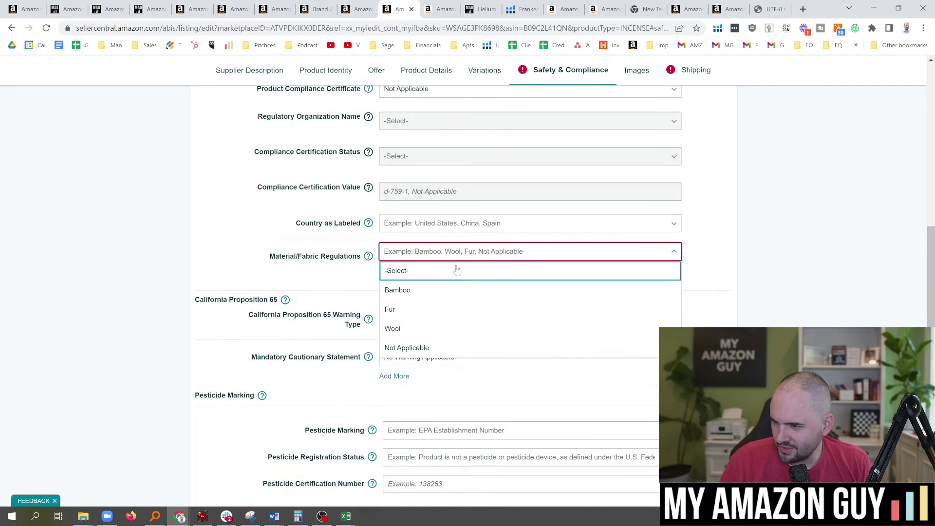
click(435, 353)
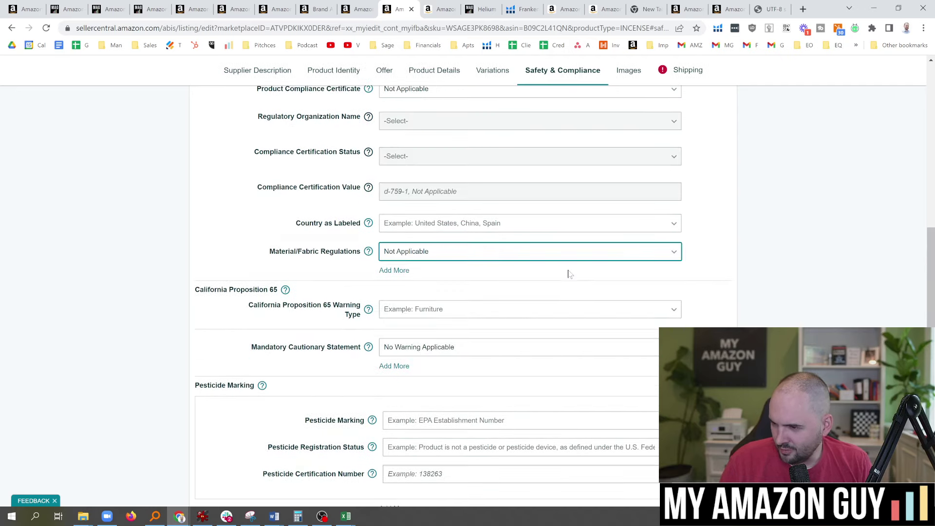
drag(931, 273, 587, 147)
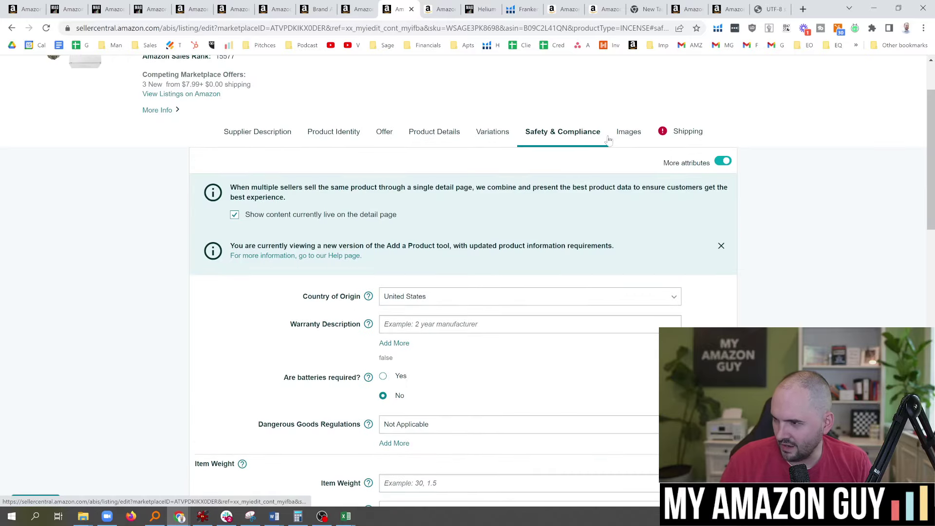
Set the Number of Boxes to 1 in the listing's shipping details
click(679, 136)
scroll(822, 154, down, 13)
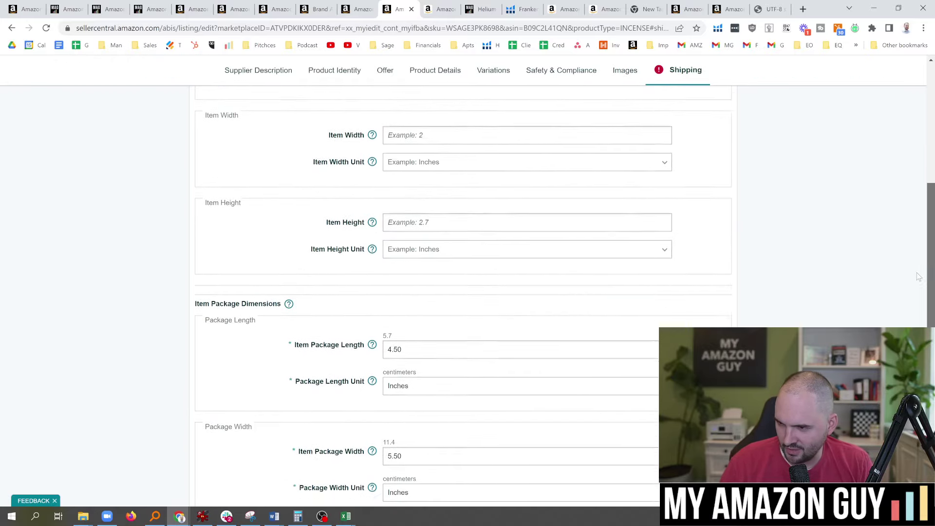
scroll(463, 293, down, 3)
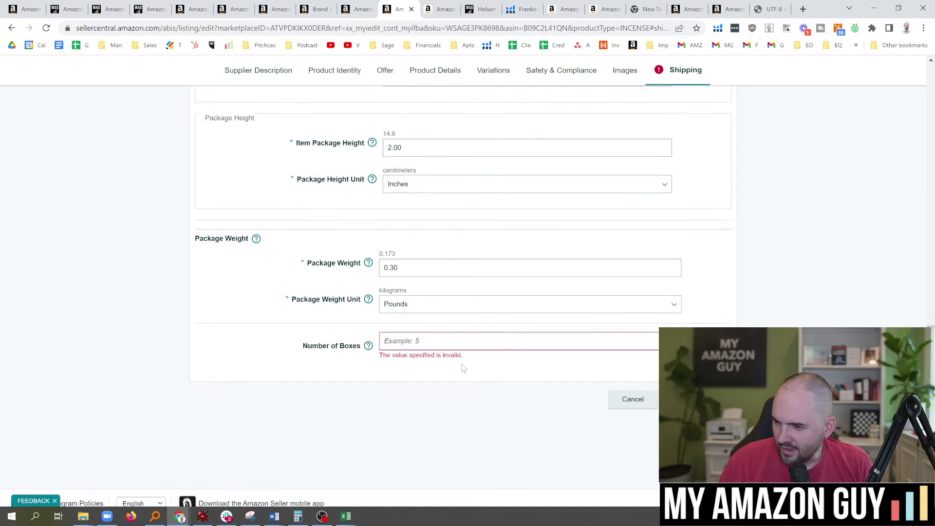
click(464, 342)
text(1)
click(457, 404)
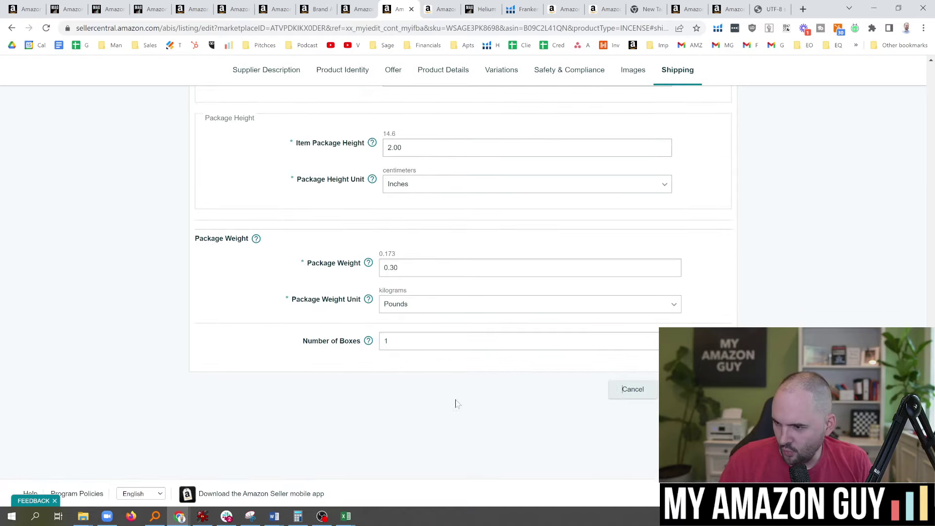
Check the Generic Keyword byte limit error in the product details, and select the full sage smudge kit search terms in the UTF-8 byte counter
scroll(448, 243, up, 7)
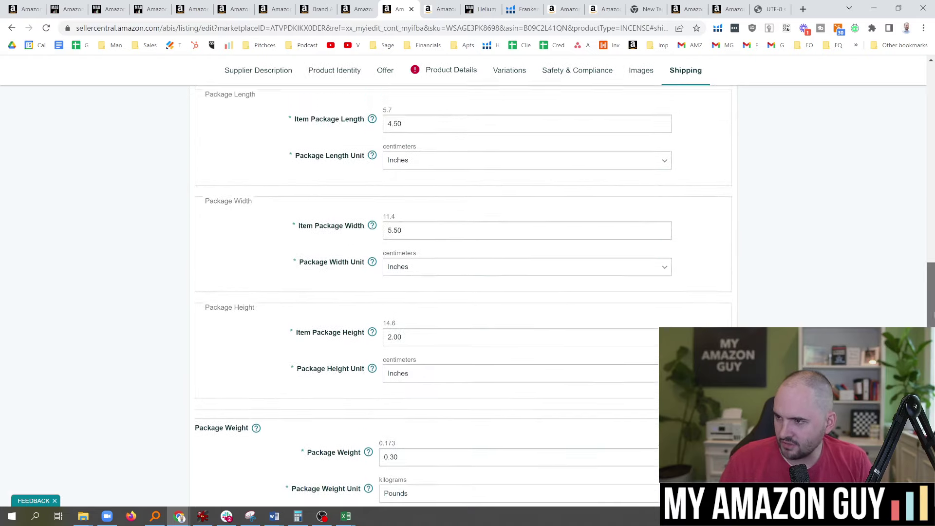
click(443, 74)
scroll(266, 315, down, 10)
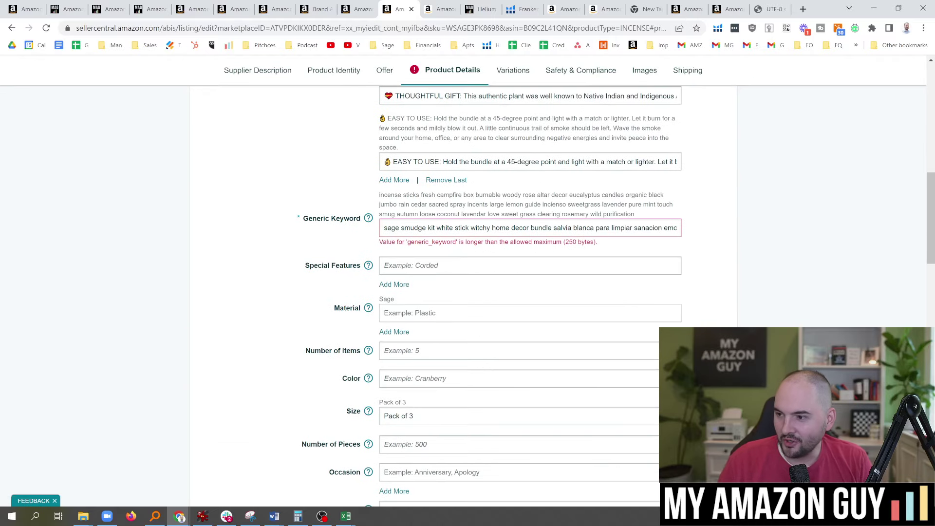
drag(516, 242, 591, 242)
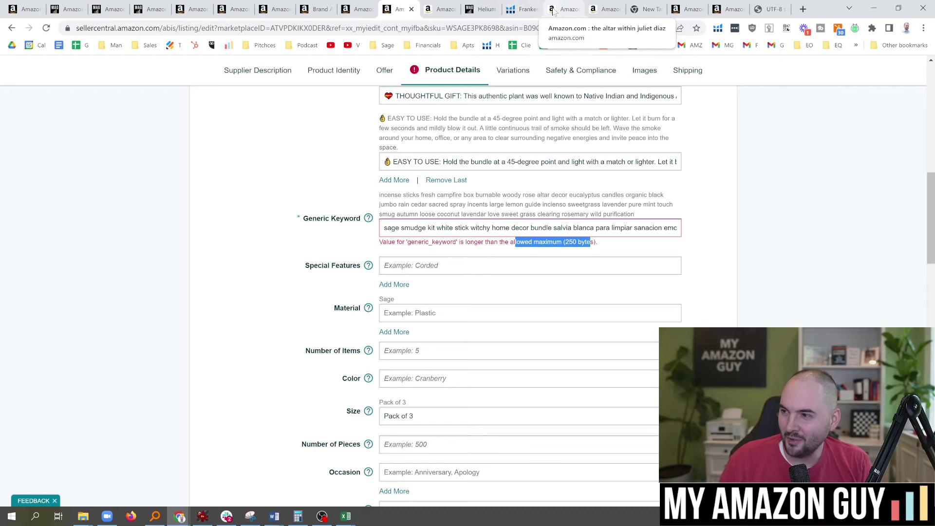
click(775, 10)
key(ctrl+a)
text(sage smudge kit white stick witchy home decor bundle salvia blanca para limpiar sanacion emocional del niño interior margarita blanco spirit burn cleansing meditation stuff altar juliet diaz lick fire clara elroy sacheen breaking silence twin flame)
key(ctrl+a)
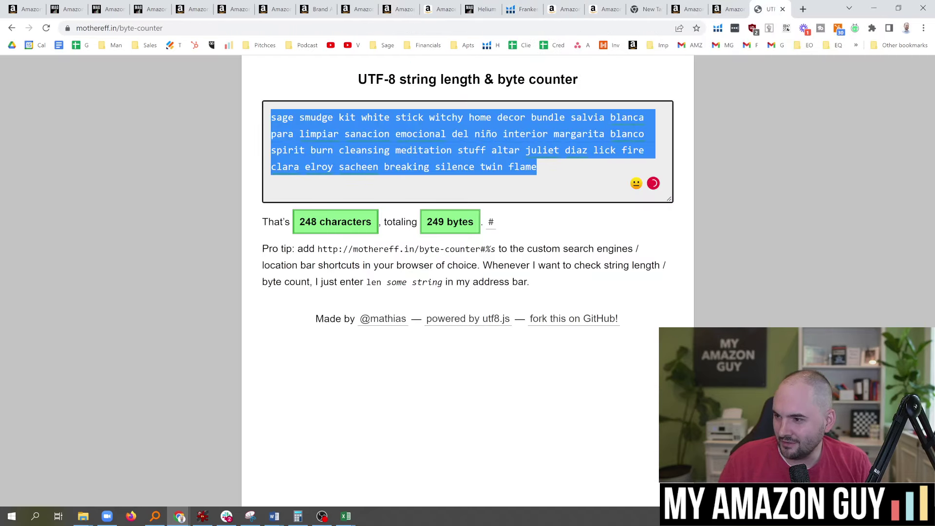
Replace the listing's Generic Keyword value with the search terms from the byte counter
click(399, 9)
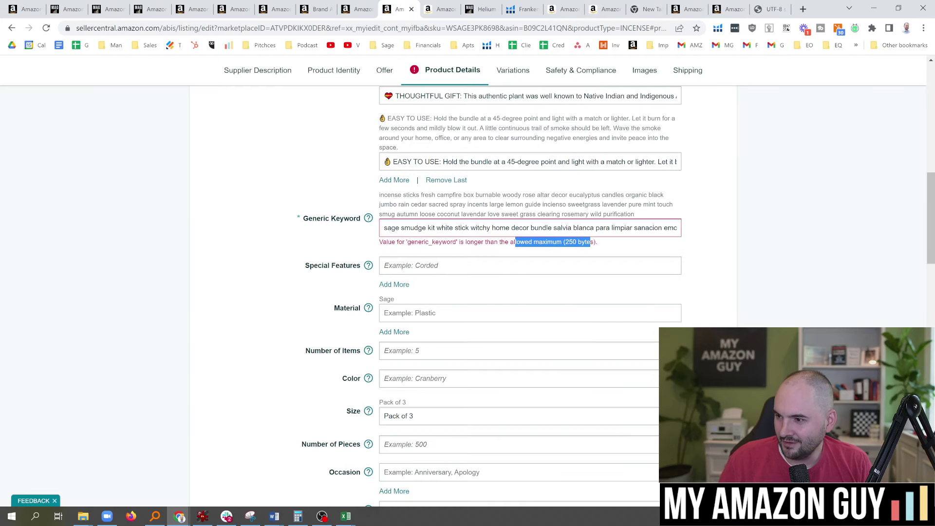
key(ctrl+a)
key(ctrl+v)
click(663, 253)
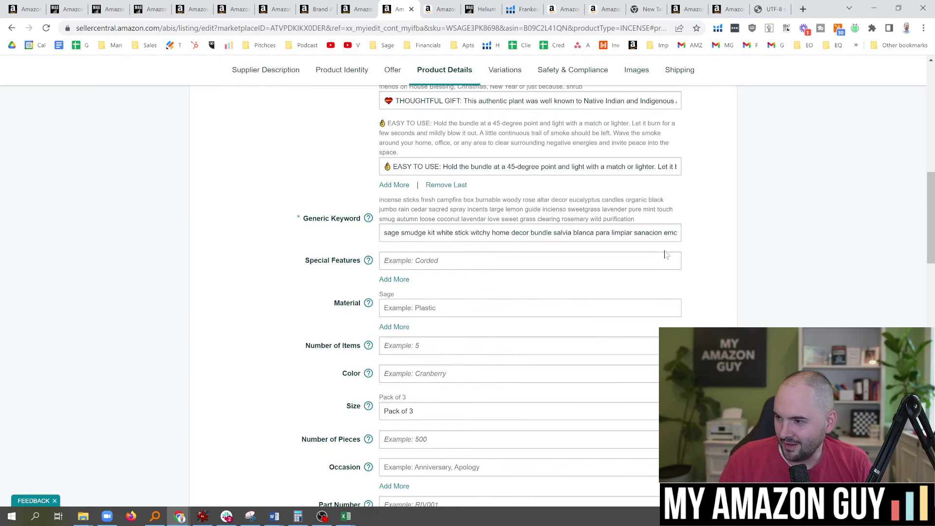
Submit the updated smudge stick listing and dismiss the submission confirmation
drag(933, 225, 933, 205)
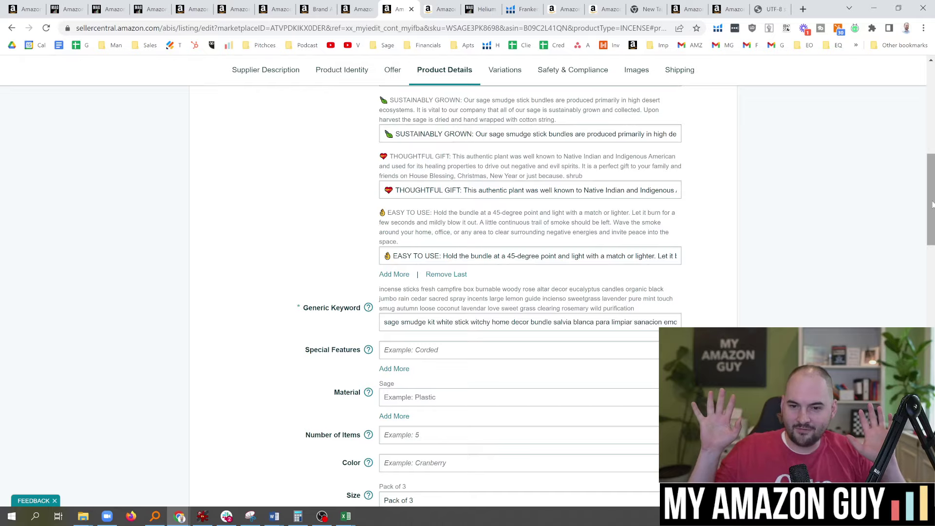
scroll(919, 203, up, 5)
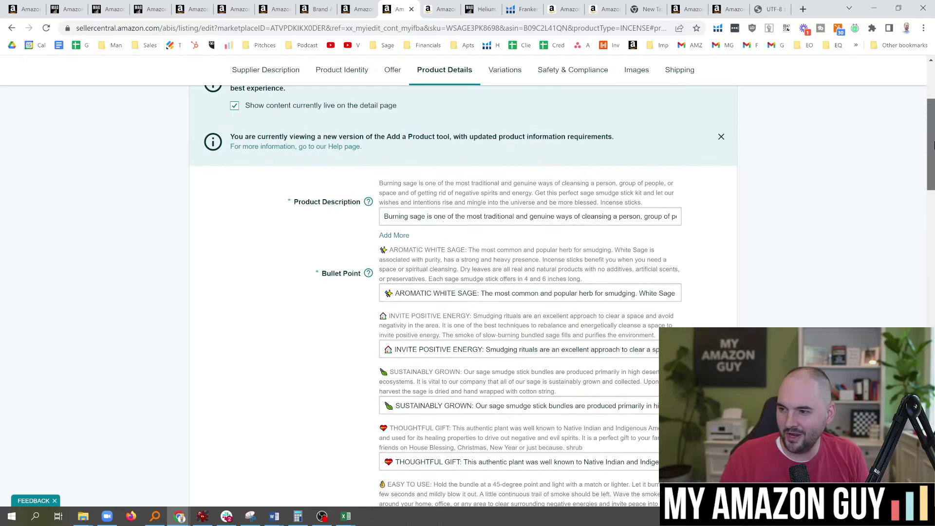
scroll(916, 288, down, 7)
scroll(916, 288, down, 10)
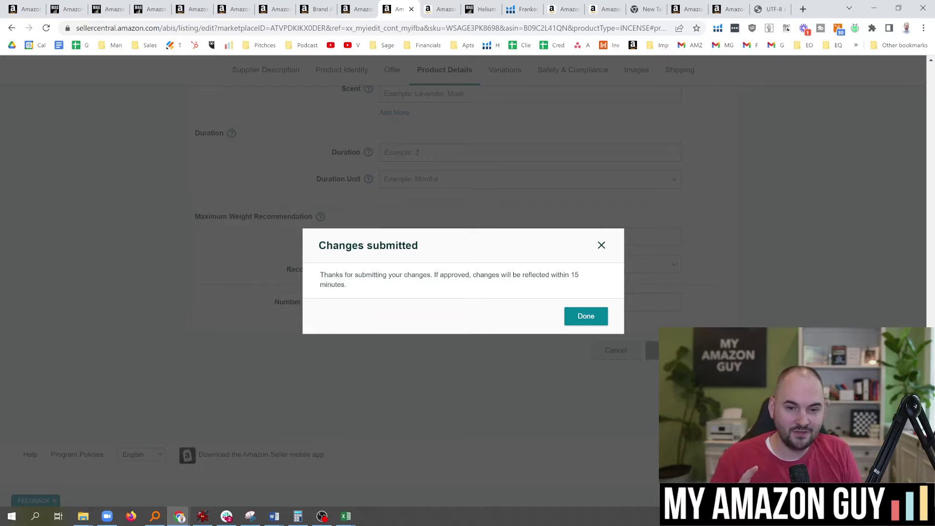
click(569, 315)
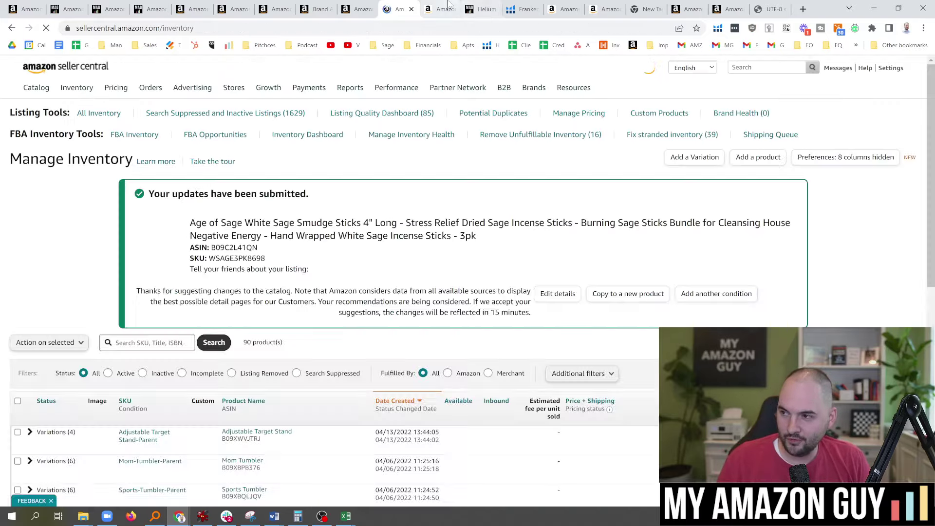
Open the Age of Sage brand store on Amazon and go to its 4" white sage smudge sticks product page
click(447, 6)
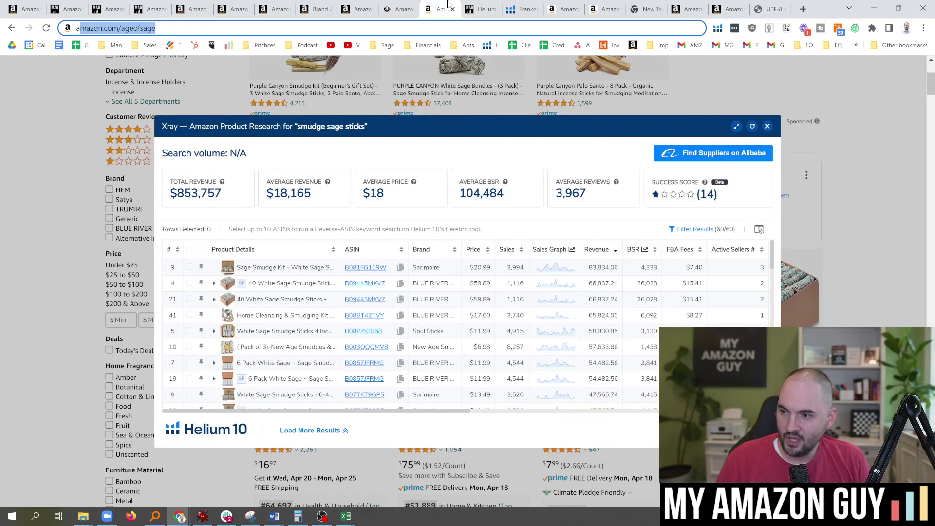
click(605, 8)
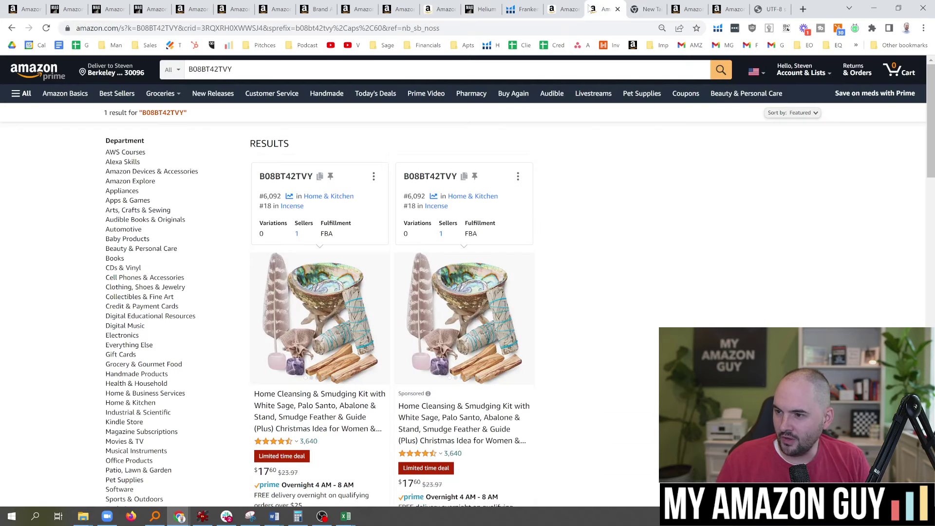
click(563, 6)
click(604, 9)
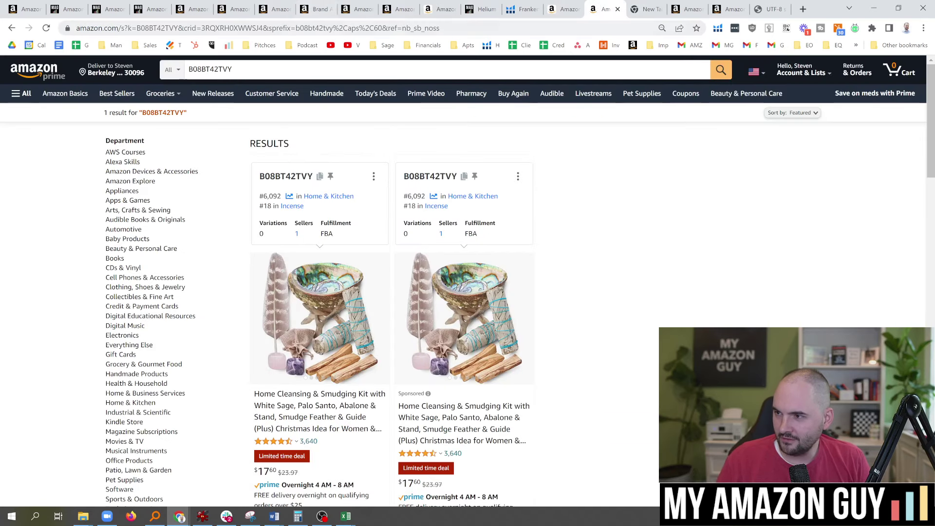
click(292, 28)
text(age of sage)
key(Return)
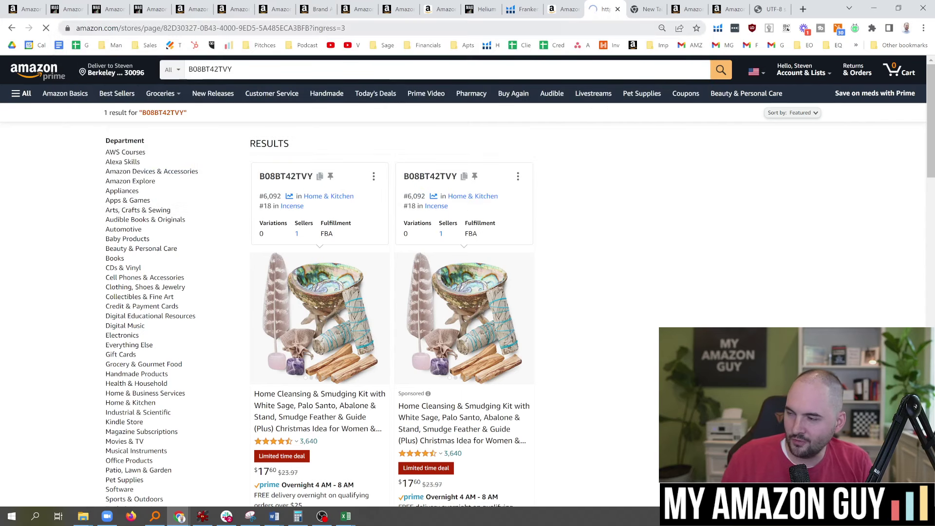
scroll(523, 176, down, 2)
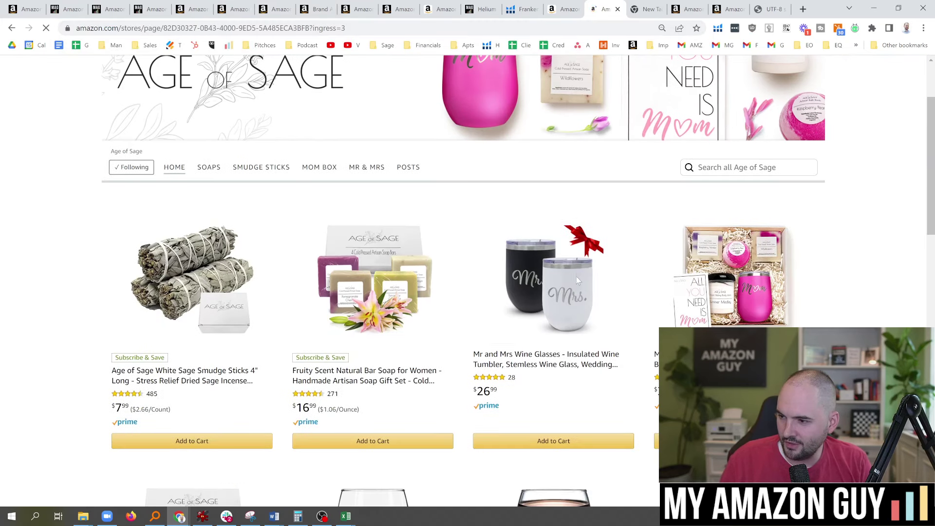
click(170, 277)
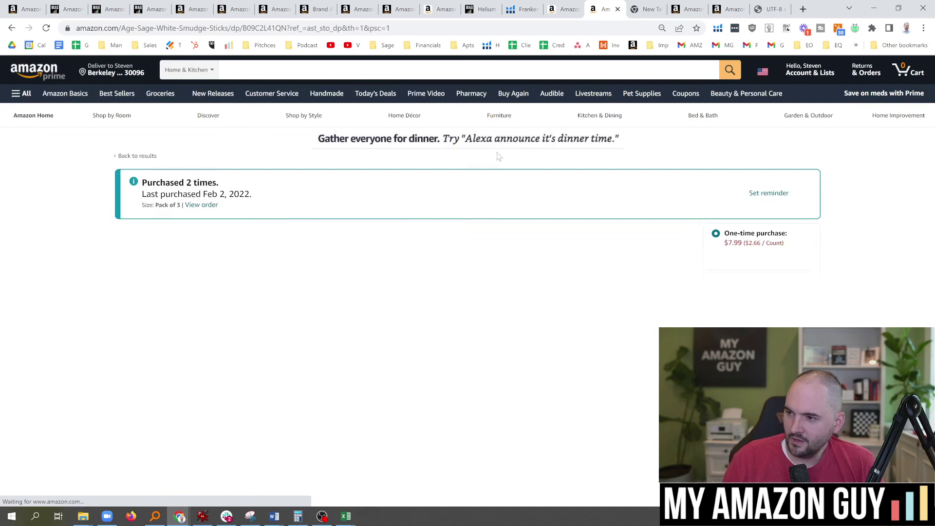
Review the full product title and the details on the white sage smudge sticks page
drag(365, 230, 496, 276)
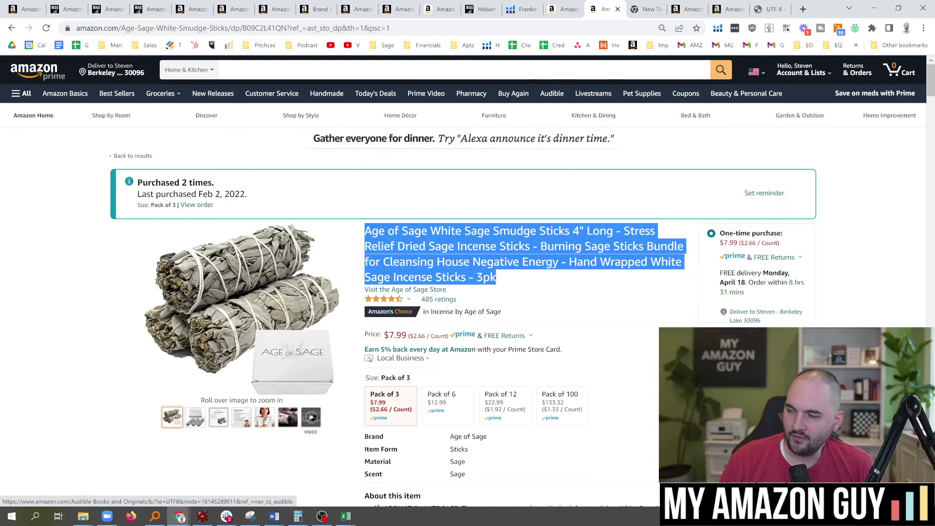
mouse_move(494, 117)
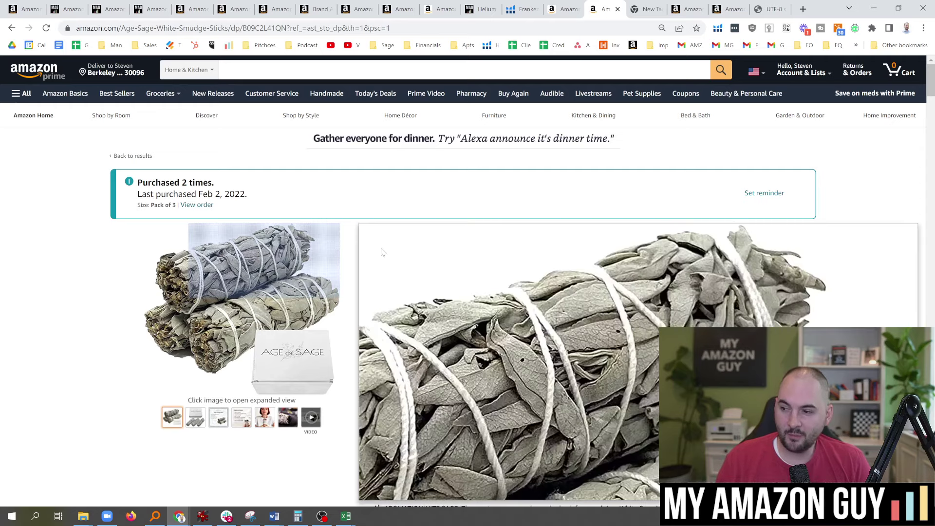
click(349, 263)
scroll(382, 114, down, 2)
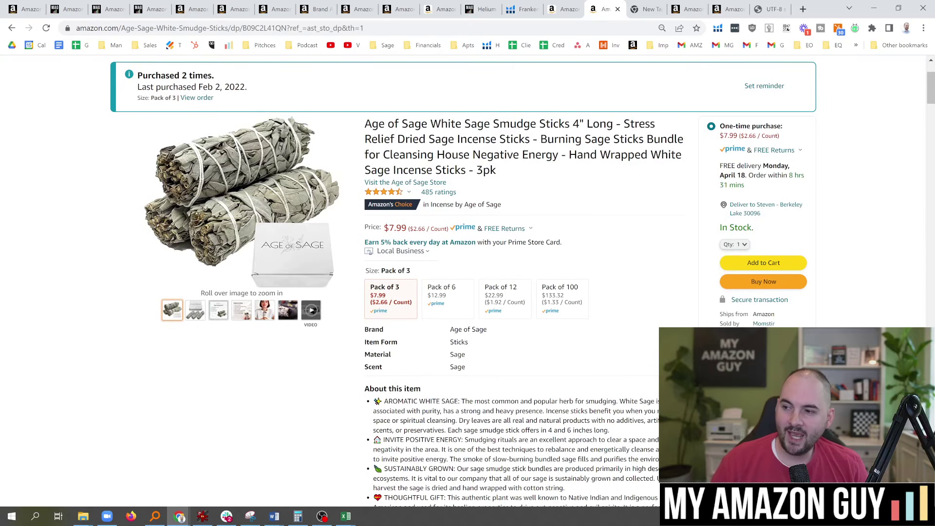
drag(365, 124, 496, 170)
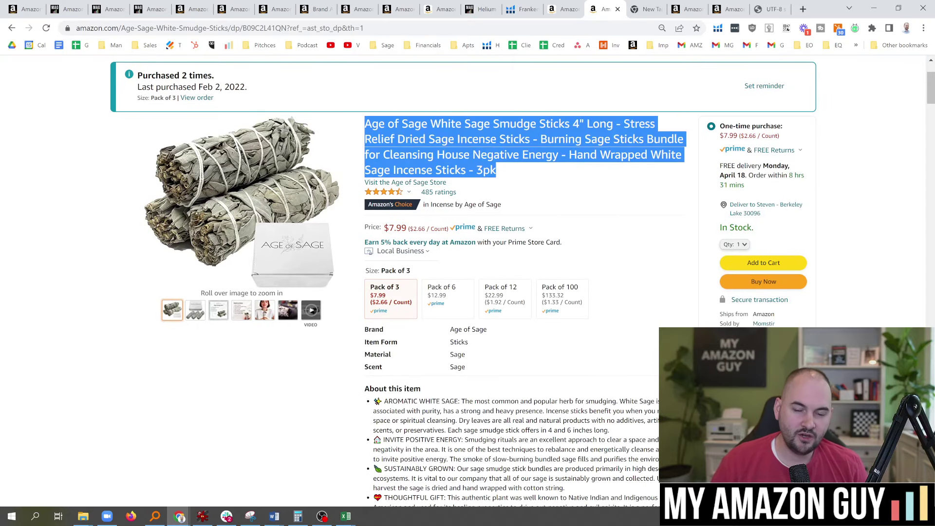
click(567, 196)
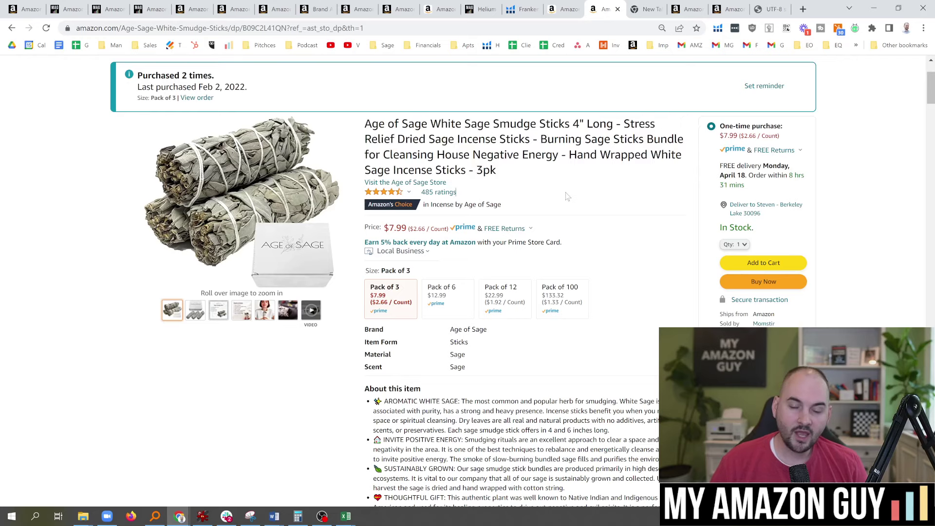
Read the Amazon SEO Phase 2 - Copy & Pink Keyword Update page, including its search term and bullet point examples
click(127, 8)
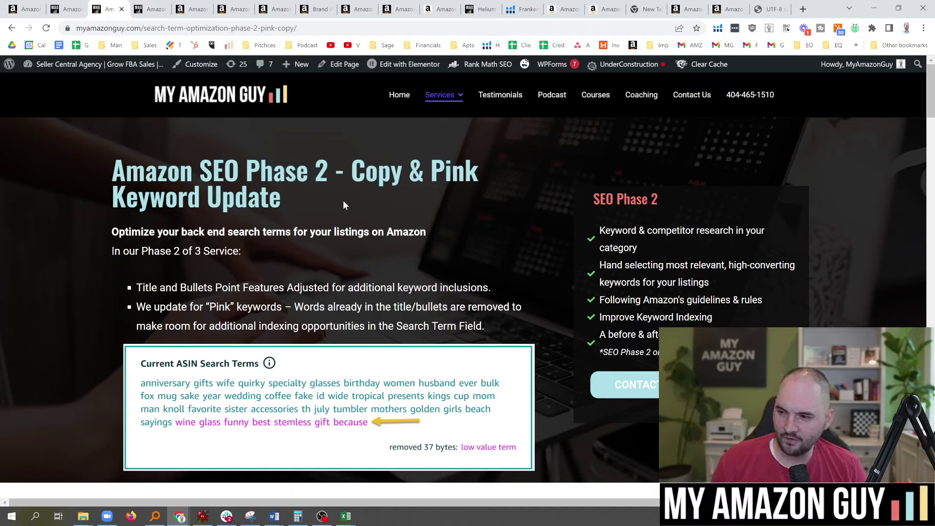
scroll(328, 246, down, 2)
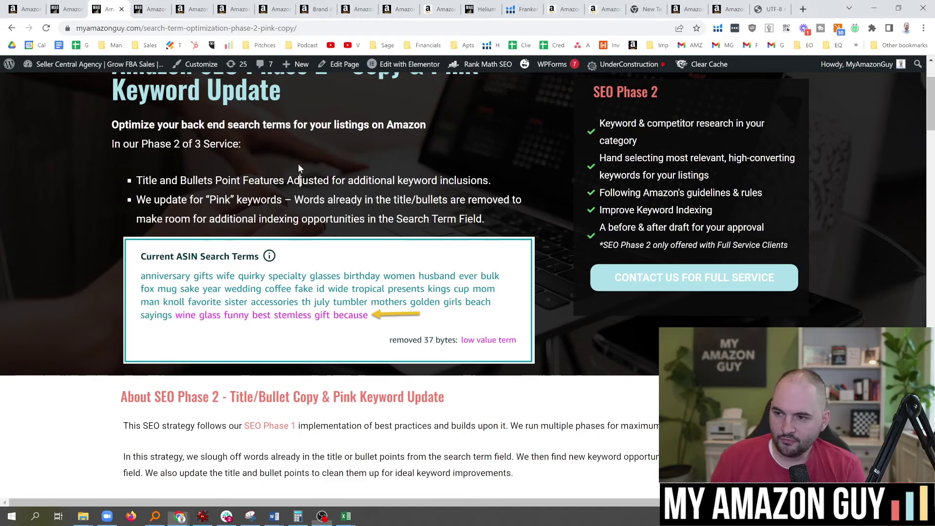
scroll(298, 164, down, 2)
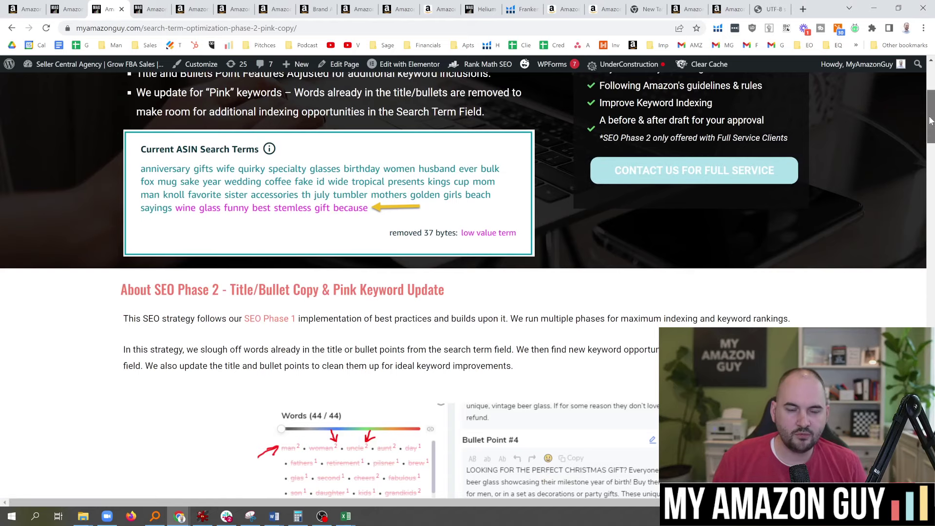
scroll(934, 137, down, 2)
drag(933, 132, 934, 154)
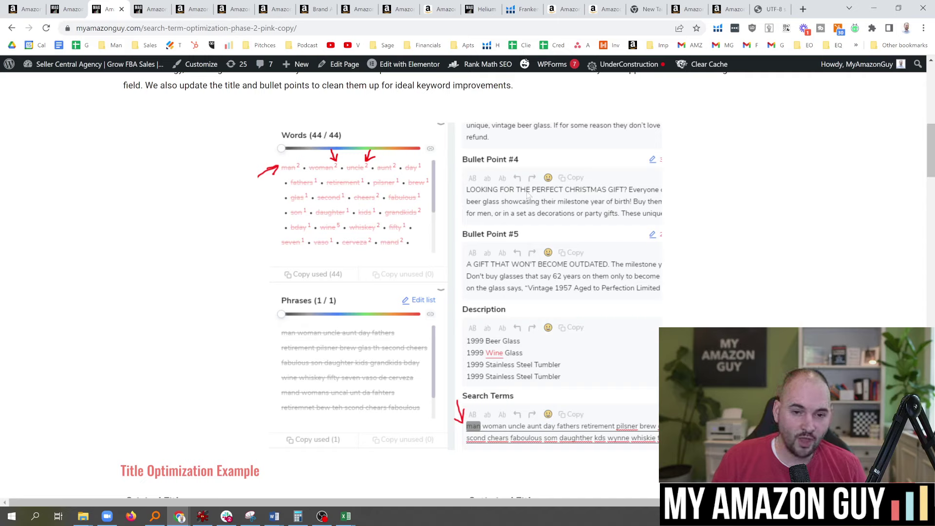
drag(931, 151, 931, 97)
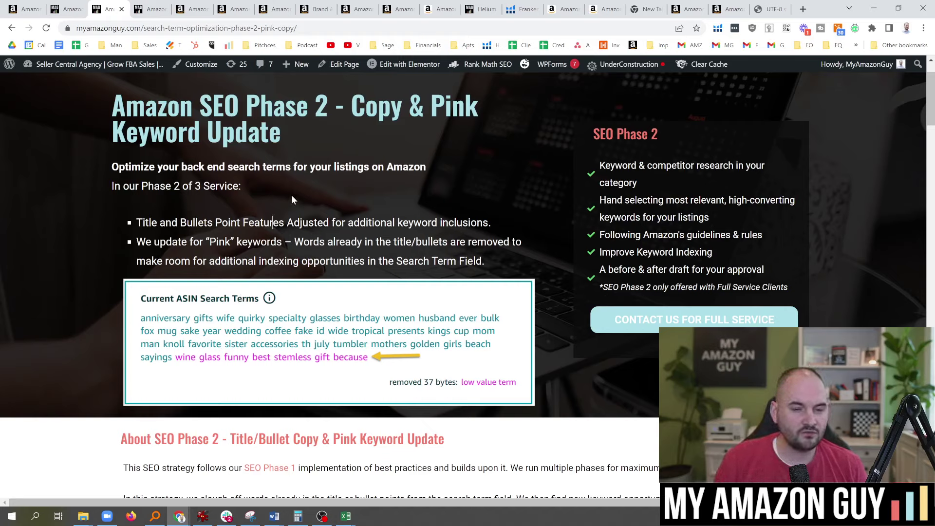
key(Up)
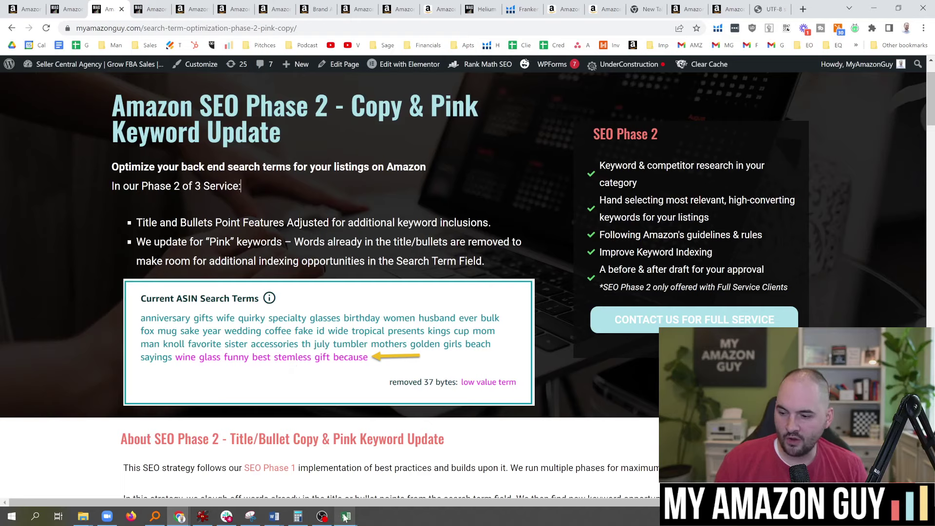
Switch to the US_AMAZON_cerebro_B081FG119W_.xlsx workbook in Excel, maximize it and review the keyword phrases from rows 67–71 up to the header
mouse_move(345, 516)
click(385, 480)
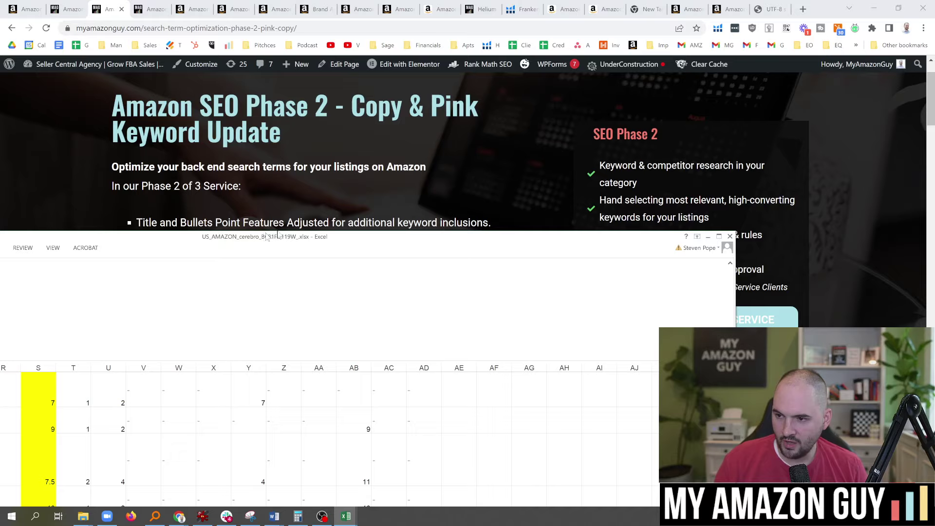
drag(267, 235, 444, 197)
double_click(444, 197)
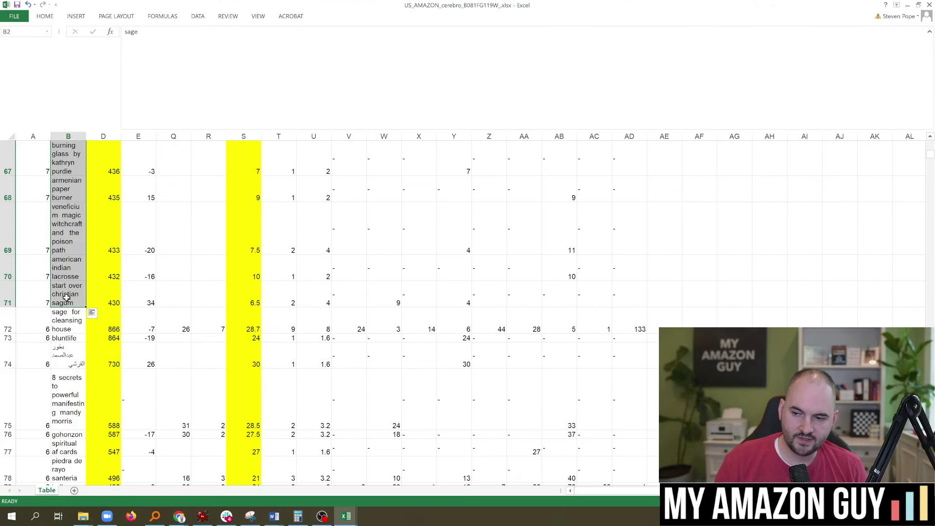
drag(57, 302, 74, 155)
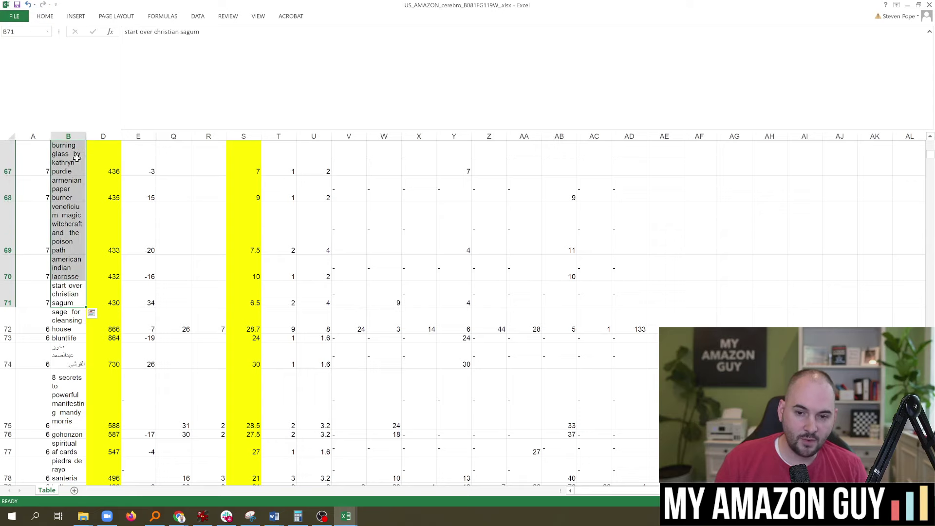
scroll(74, 285, up, 1)
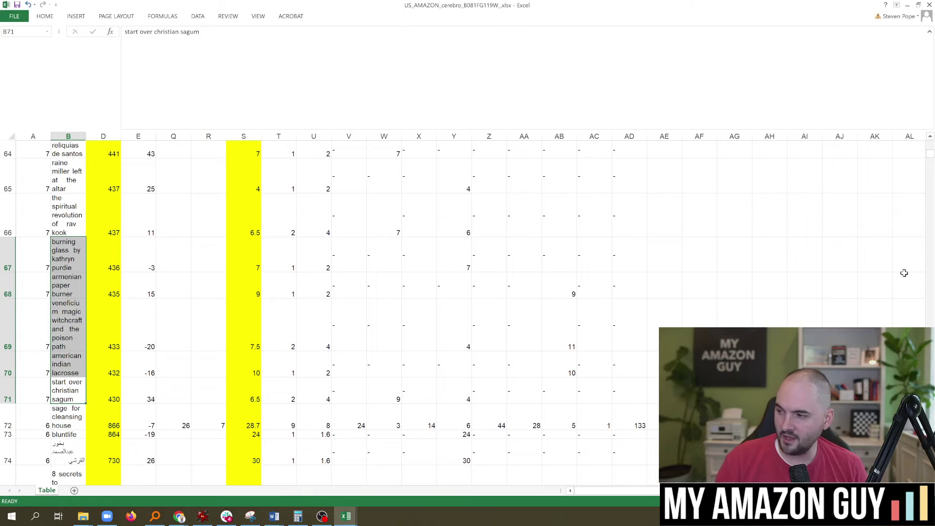
drag(931, 154, 930, 145)
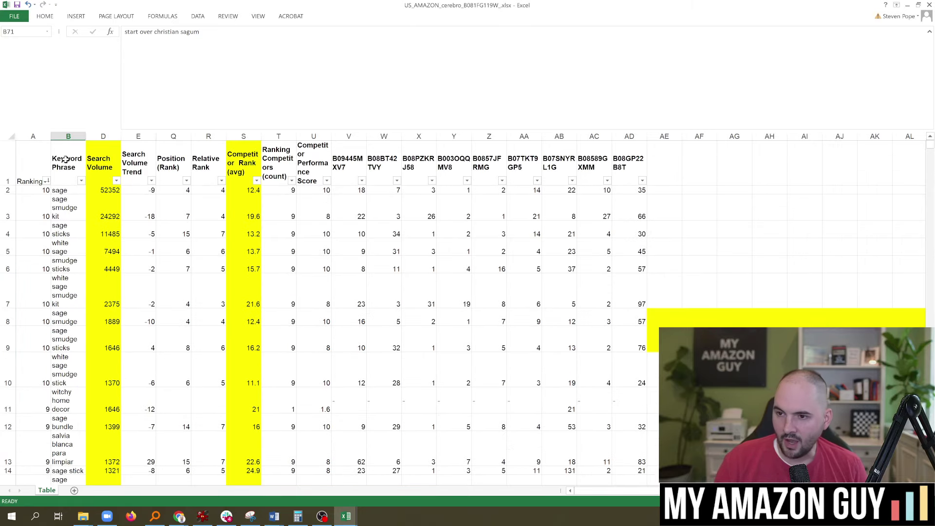
Open the Age of Sage white sage smudge sticks product page and place the keyword workbook window below its title for comparison
click(62, 205)
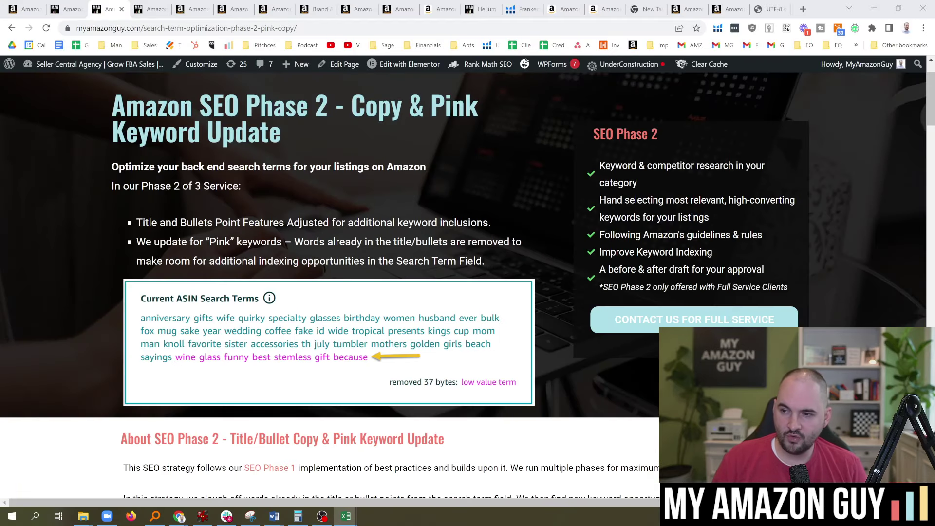
drag(310, 168, 316, 167)
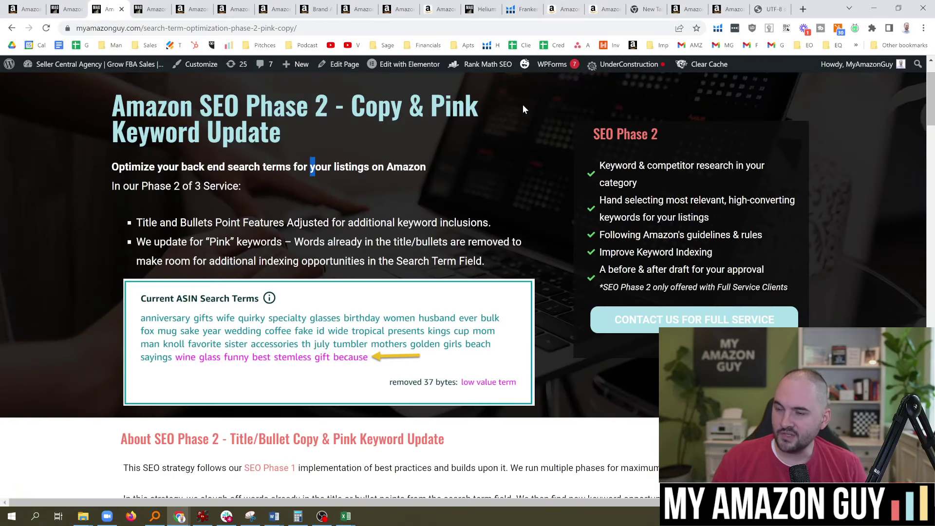
click(607, 5)
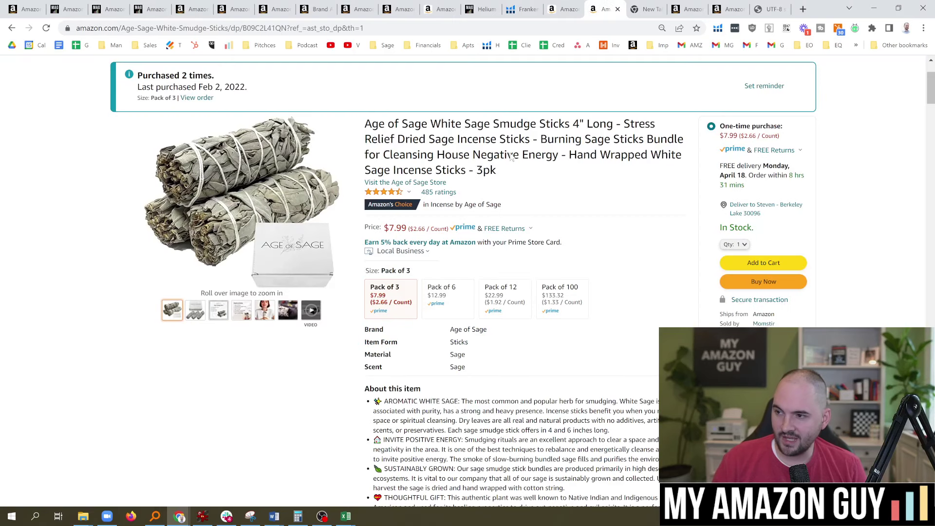
mouse_move(228, 168)
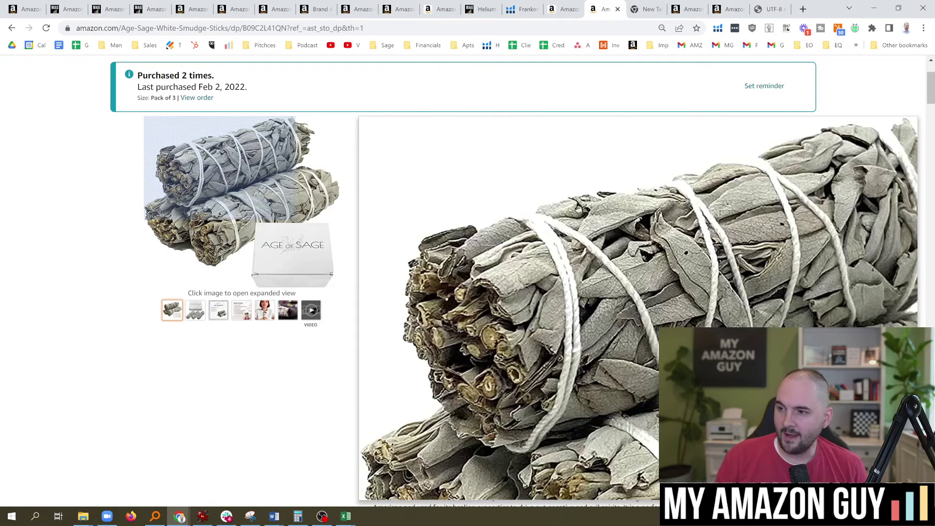
key(alt+Tab)
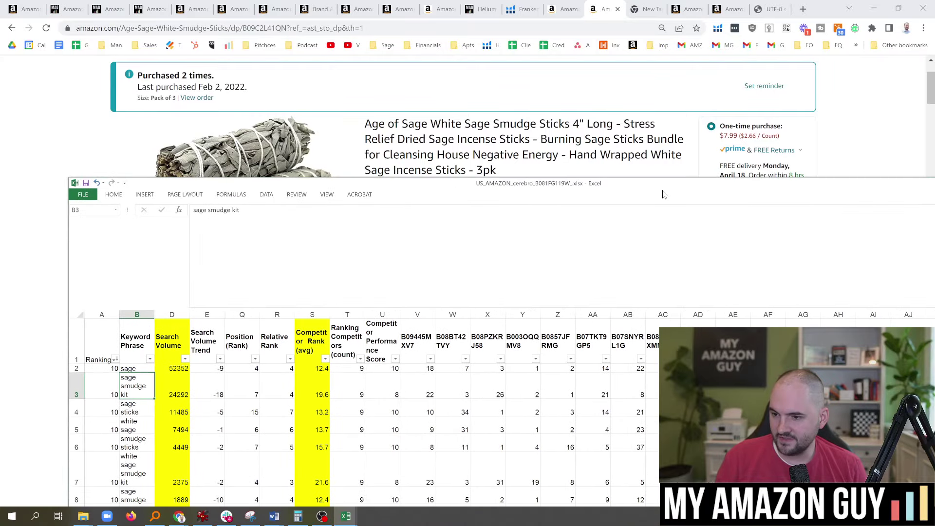
drag(663, 194, 653, 234)
drag(411, 238, 424, 224)
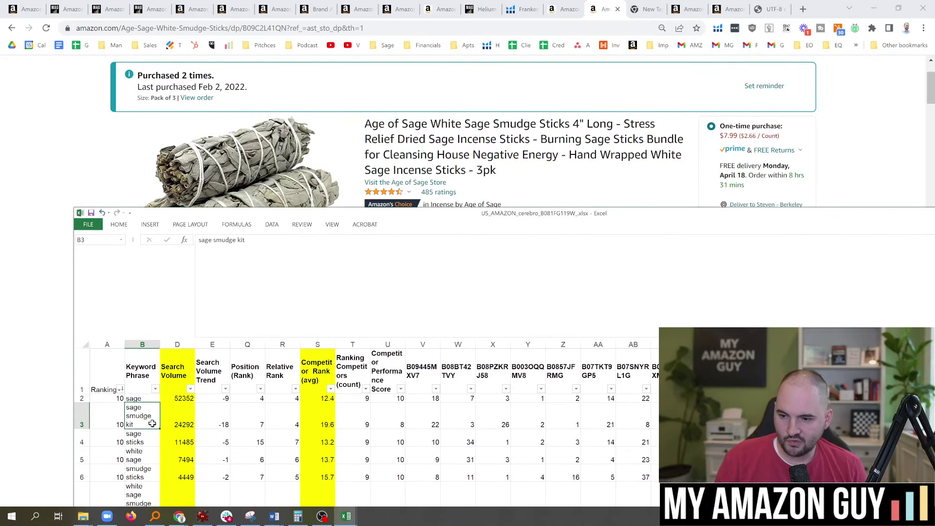
Compare the keyword phrases in rows 5 to 9 of the keyword workbook with the product title
click(140, 457)
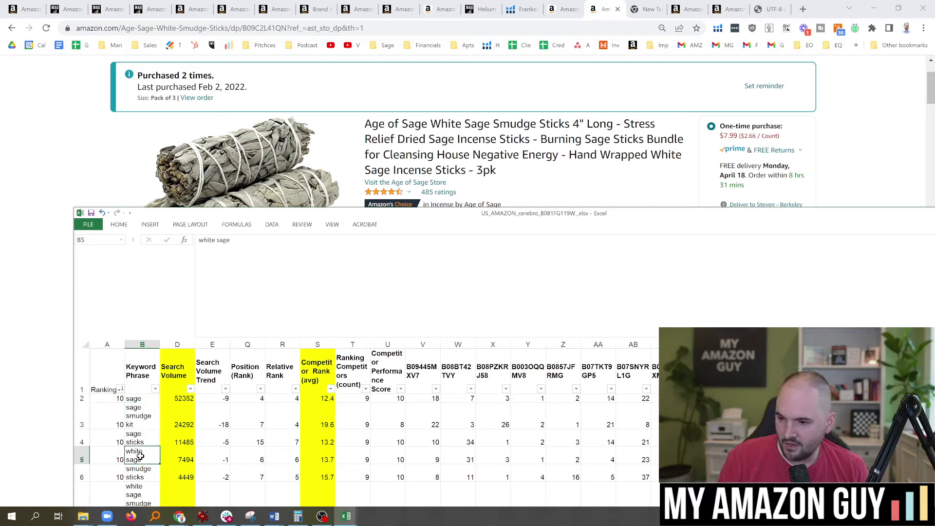
key(Down)
key(Down)
key(Down)
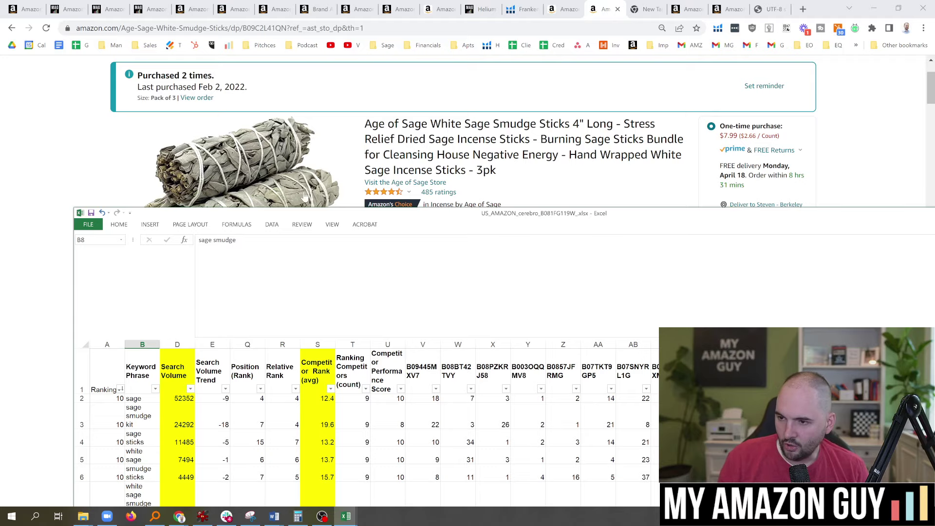
drag(309, 217, 298, 184)
scroll(237, 310, down, 2)
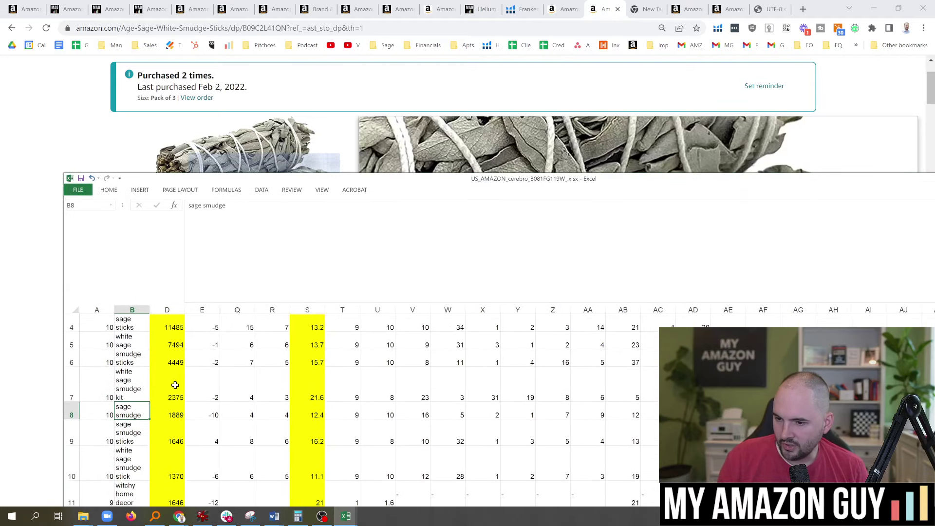
key(Down)
Minimize the Bytes.jpg image and reposition the keyword workbook window directly below the product title
drag(341, 185, 29, 254)
key(alt+Tab)
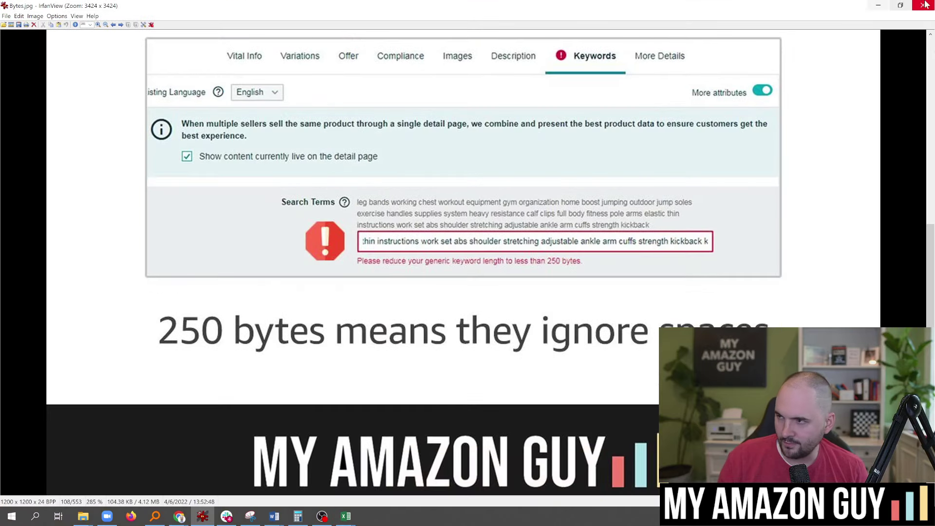
click(878, 6)
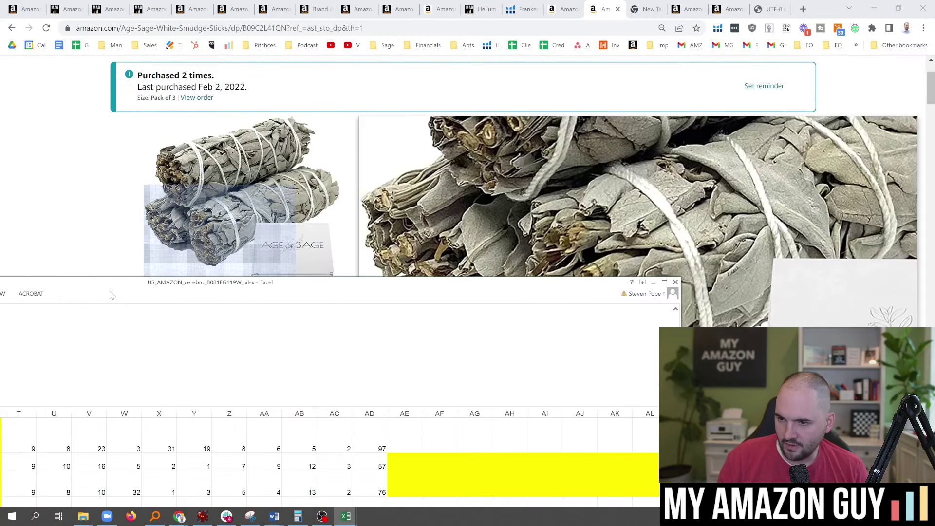
drag(114, 283, 385, 282)
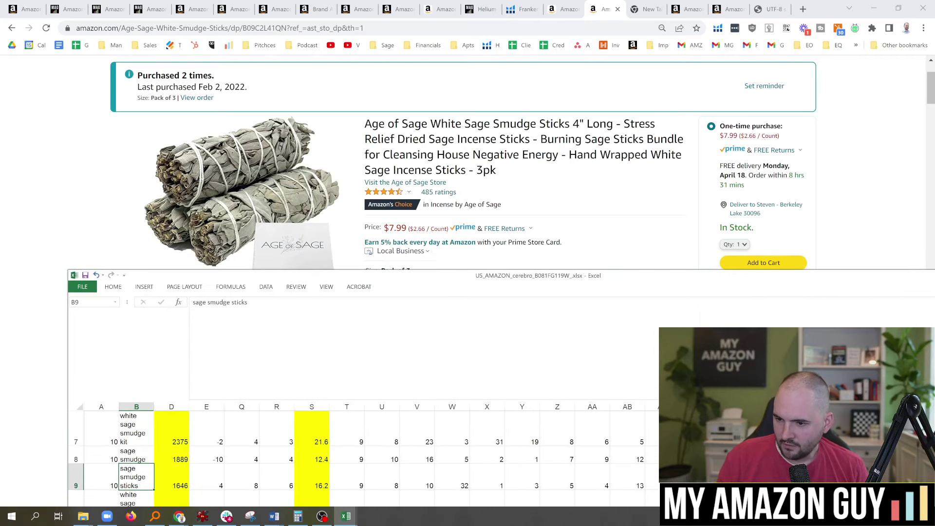
drag(328, 279, 329, 187)
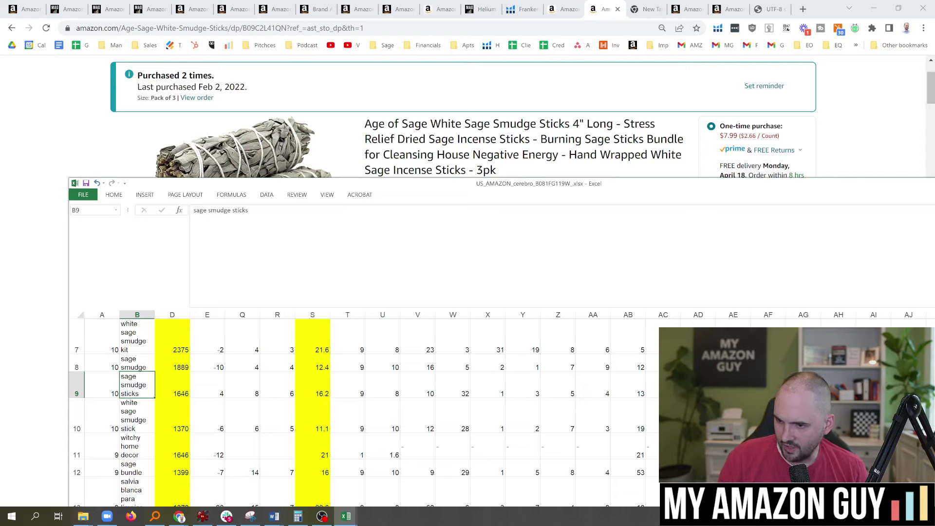
Copy the keyword phrase "witchy home decor" and move the workbook window clear of the product title
click(139, 442)
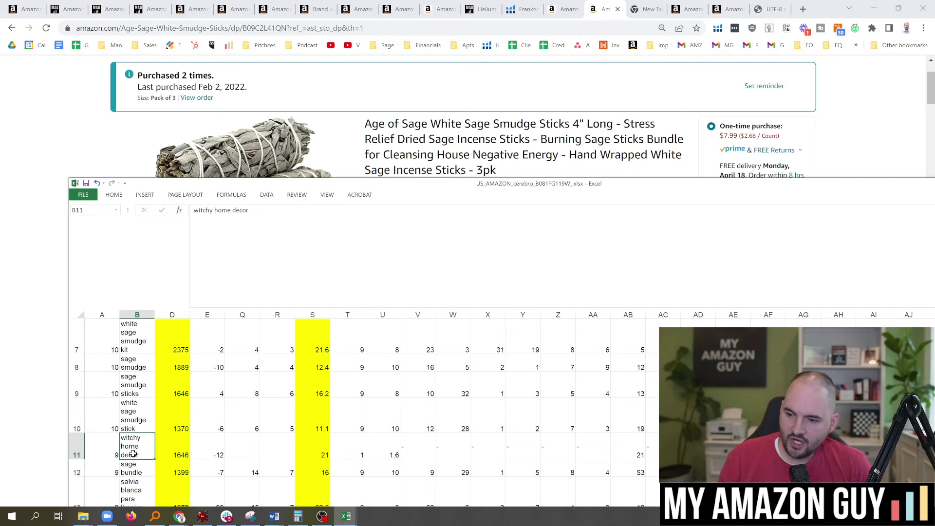
key(ctrl+c)
drag(395, 194, 286, 215)
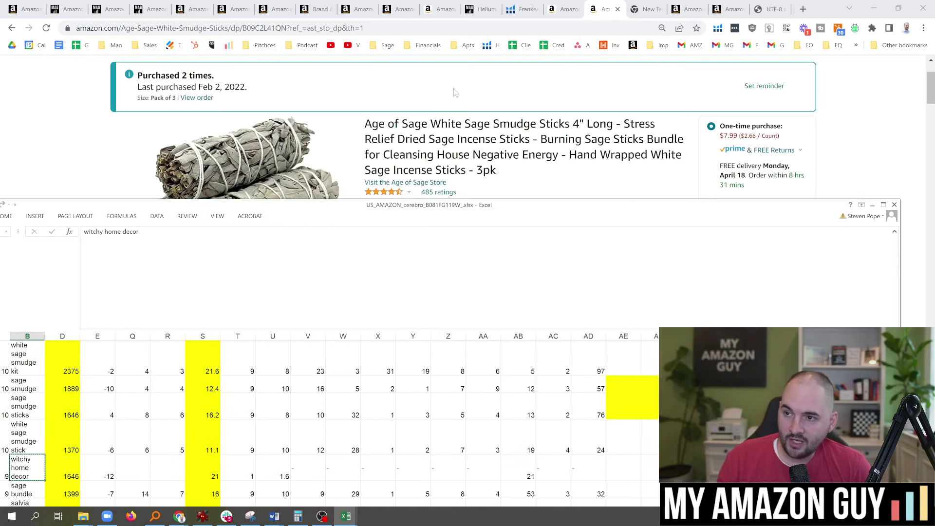
Switch to Seller Central's Manage Inventory, search for ASIN B09C2L41QN and open the updated smudge stick listing for editing
click(400, 9)
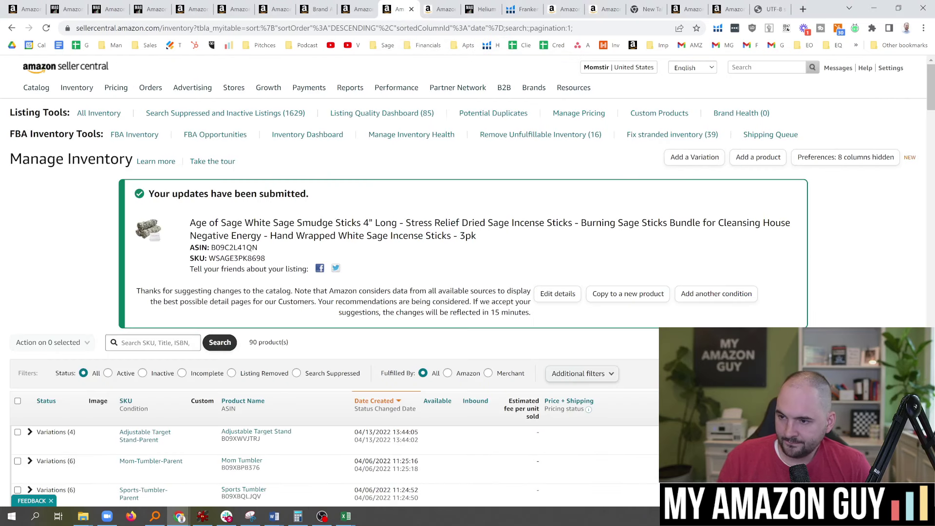
double_click(234, 247)
key(ctrl+c)
click(156, 343)
key(ctrl+v)
key(Return)
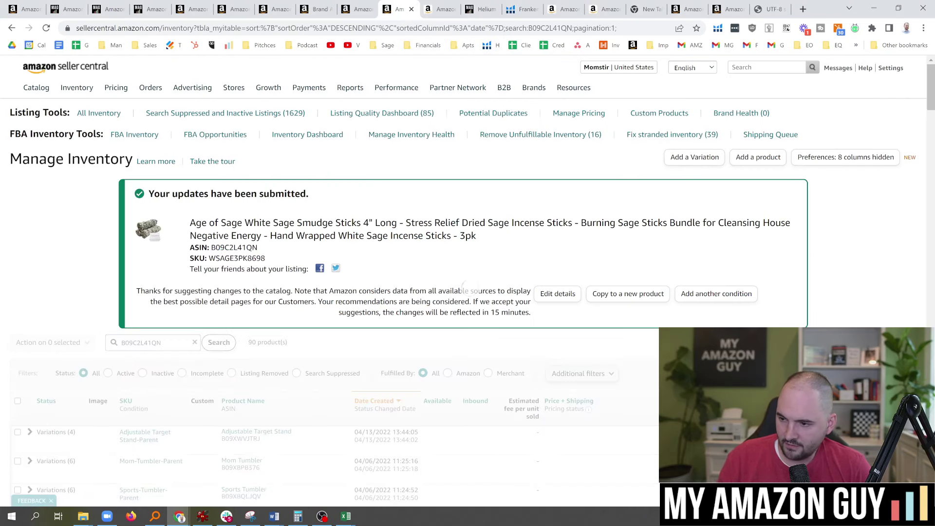
click(558, 294)
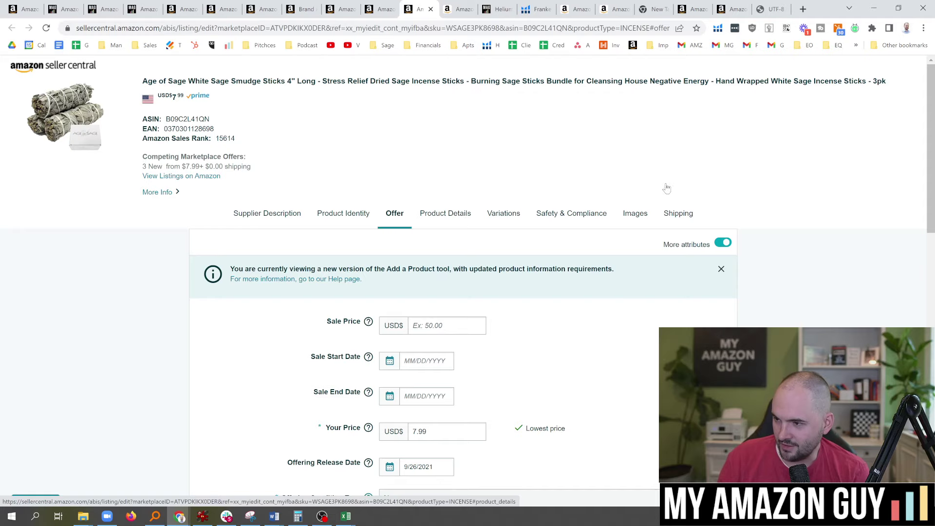
Review the listing's bullet points and generic keywords in its product details
click(445, 214)
scroll(931, 238, down, 8)
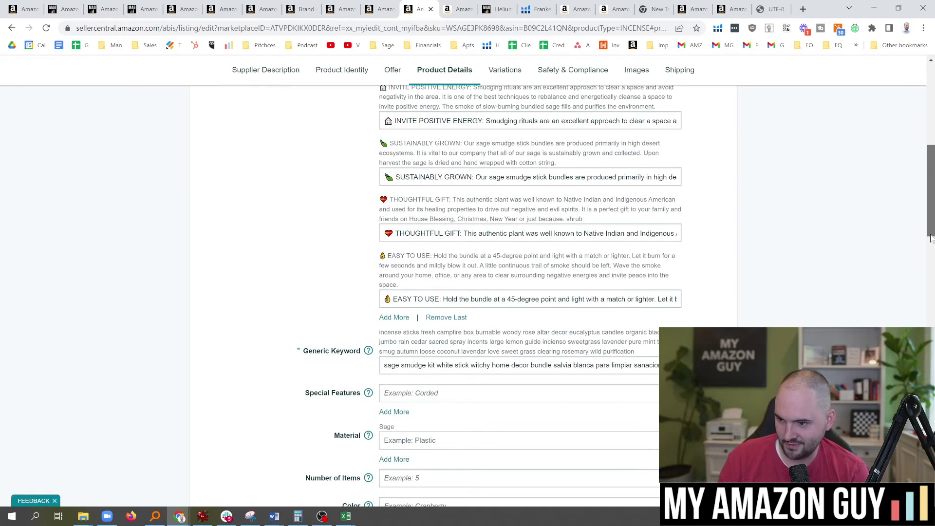
scroll(931, 239, up, 7)
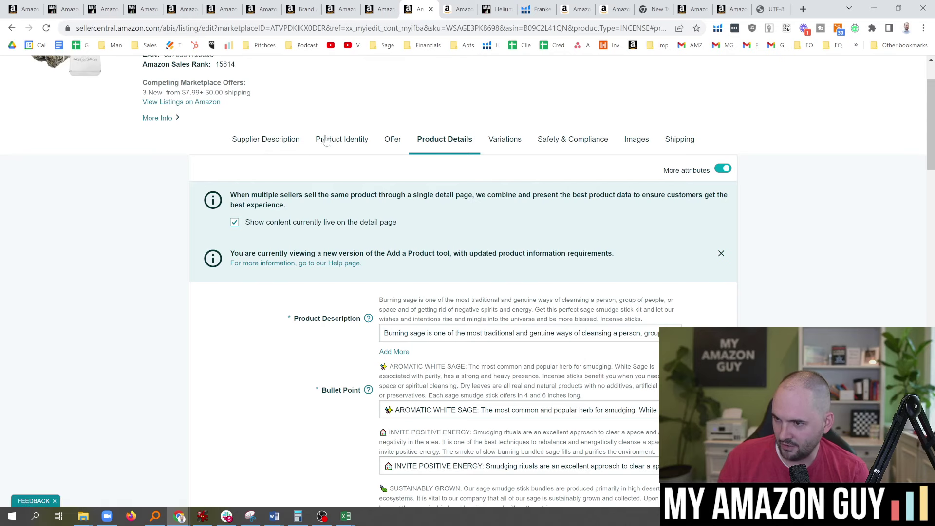
Show the listing's product identity details and place the cursor in the item name
click(288, 149)
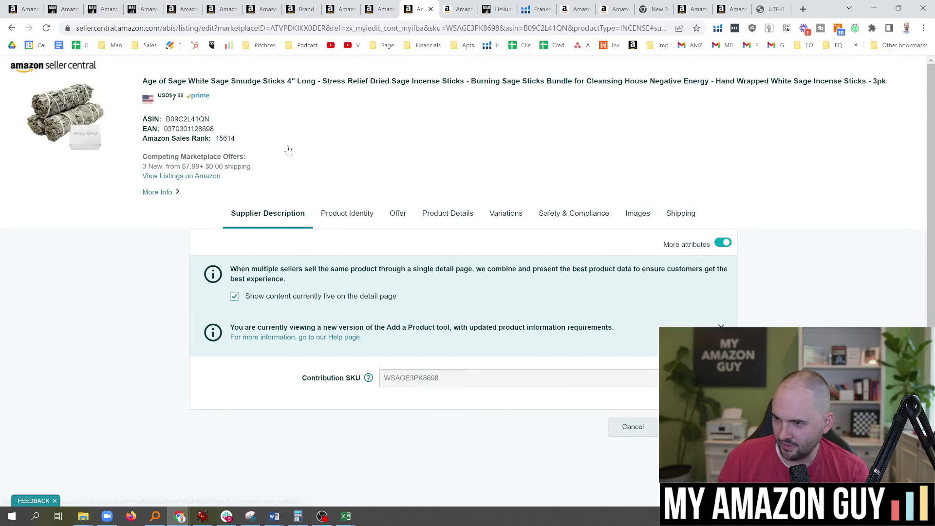
click(357, 213)
scroll(344, 293, down, 1)
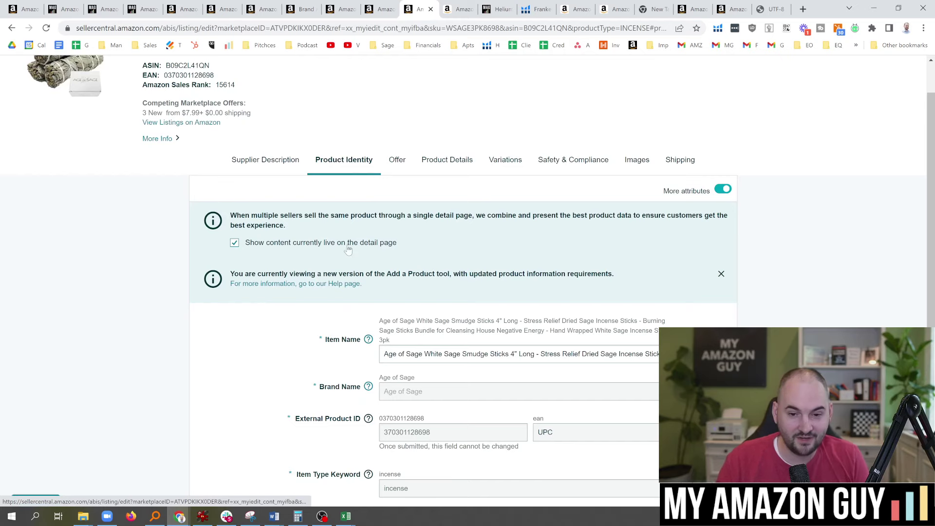
scroll(344, 292, down, 2)
click(388, 226)
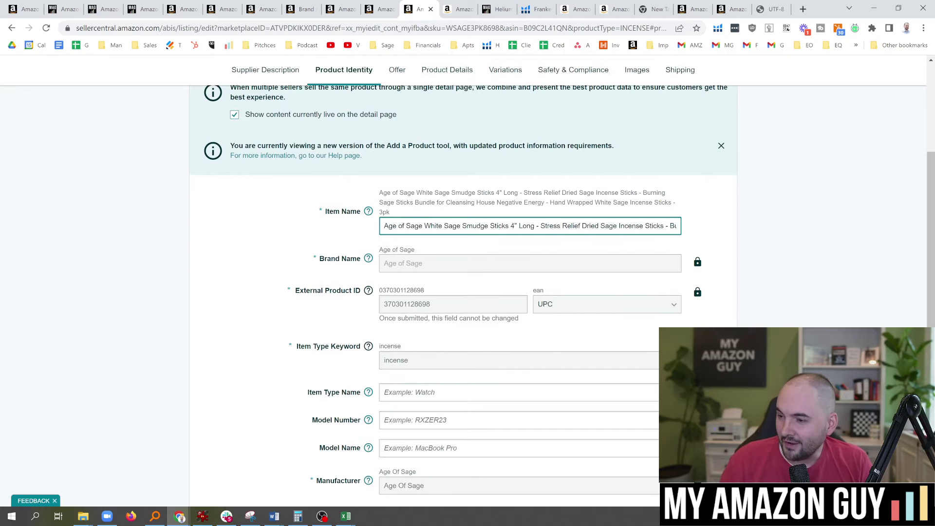
Highlight the words "Stress Relief" in the item name
scroll(388, 226, up, 1)
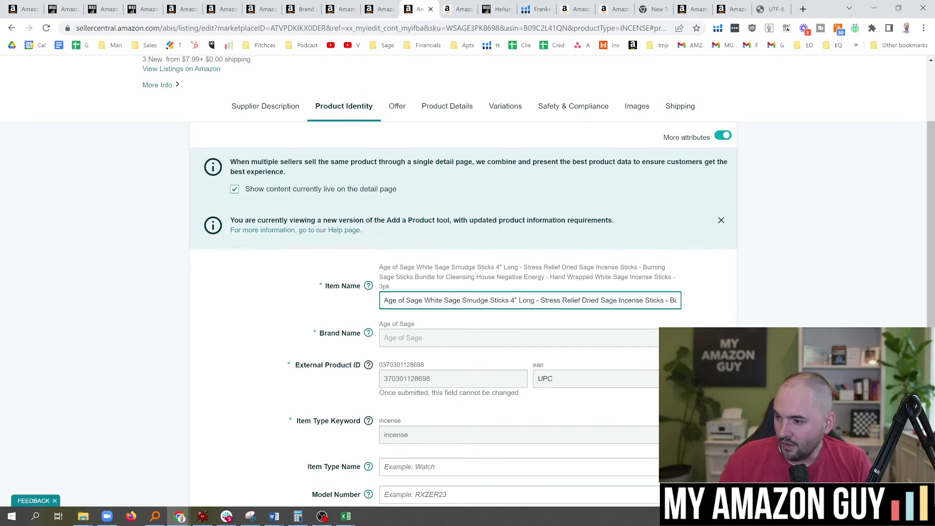
drag(546, 300, 680, 300)
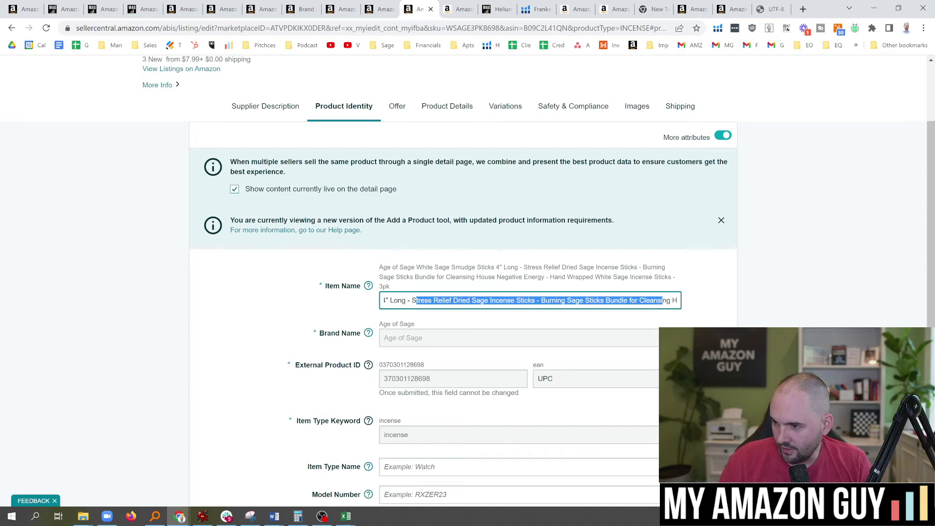
click(405, 300)
drag(412, 300, 452, 300)
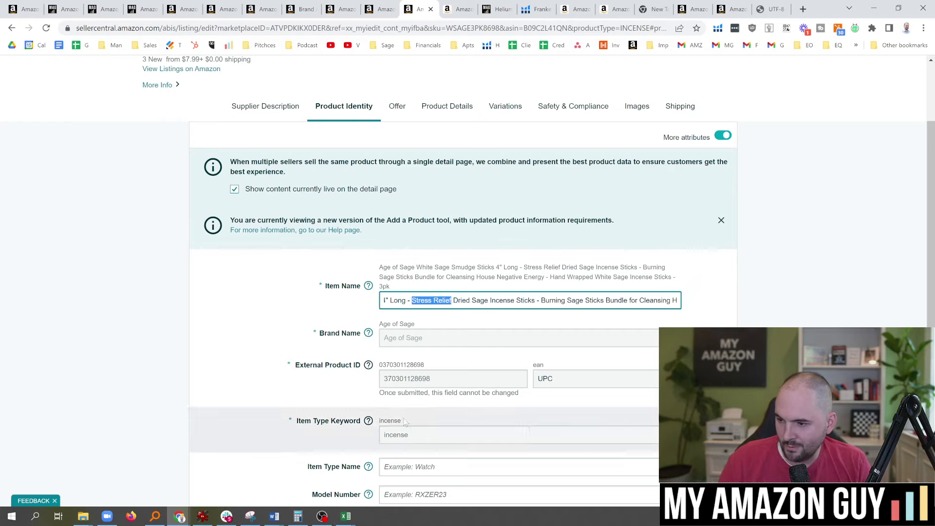
Switch to the keyword workbook in Excel, maximize it and go to the row 494 keyword phrase containing "stress"
click(347, 517)
click(372, 471)
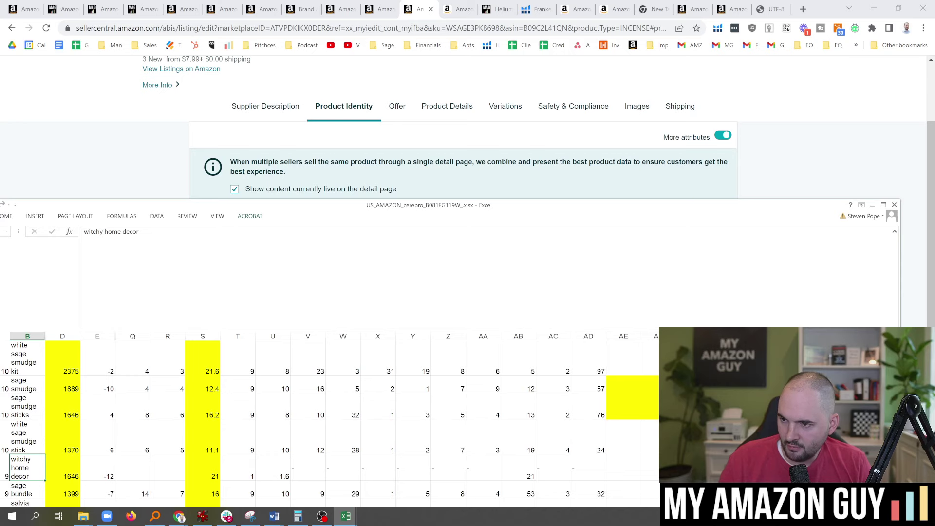
double_click(354, 211)
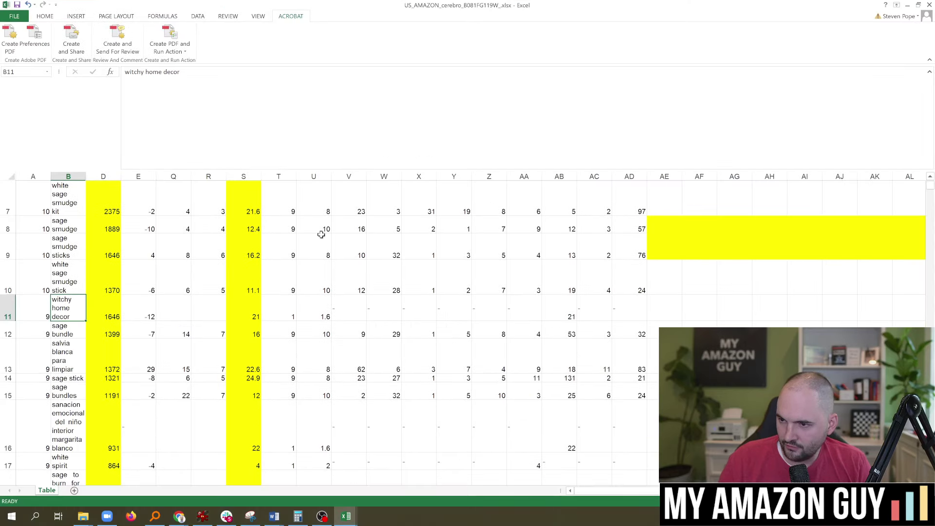
click(244, 277)
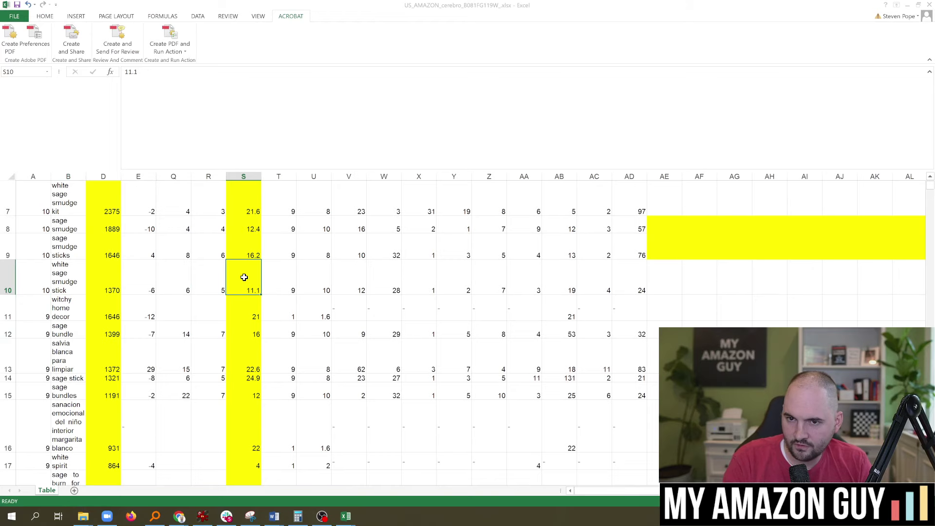
key(ctrl+Down)
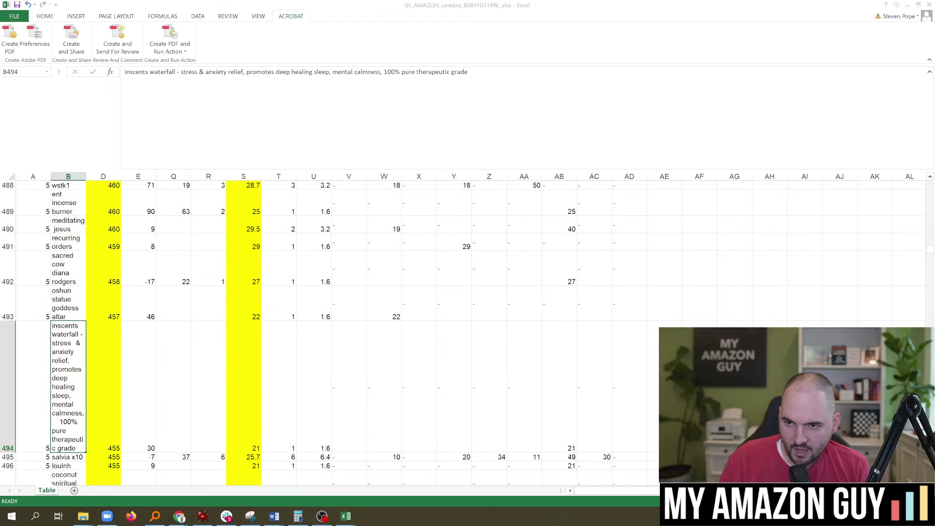
Return to the Seller Central listing and highlight "Stress Relief Dried Sage" in the item name
click(346, 516)
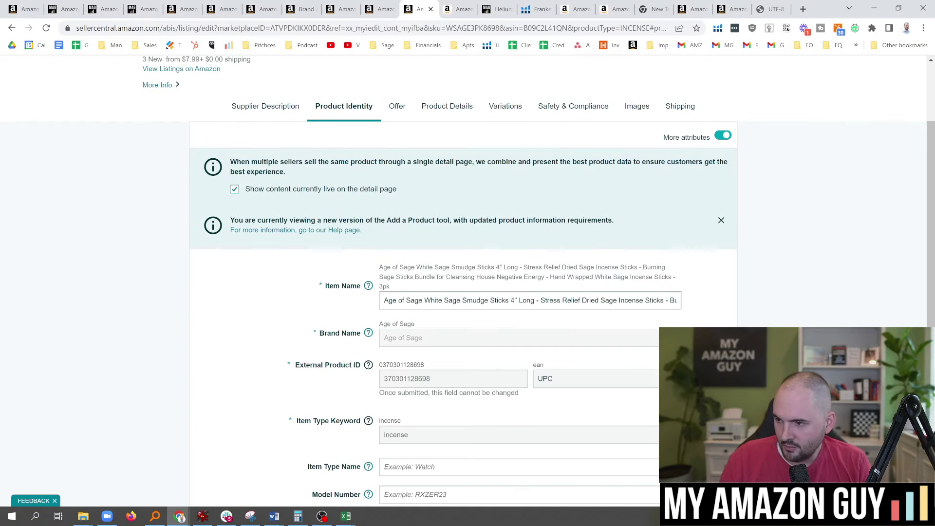
drag(540, 300, 617, 301)
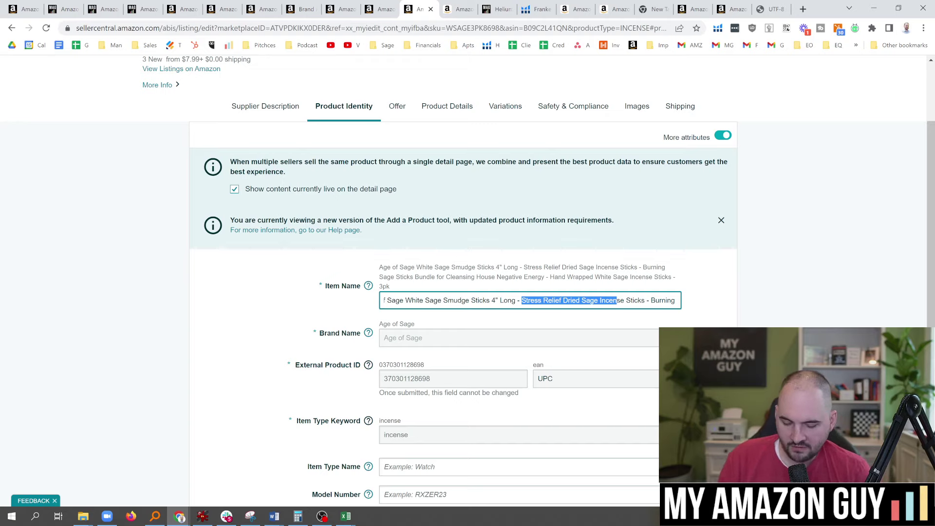
drag(618, 300, 599, 300)
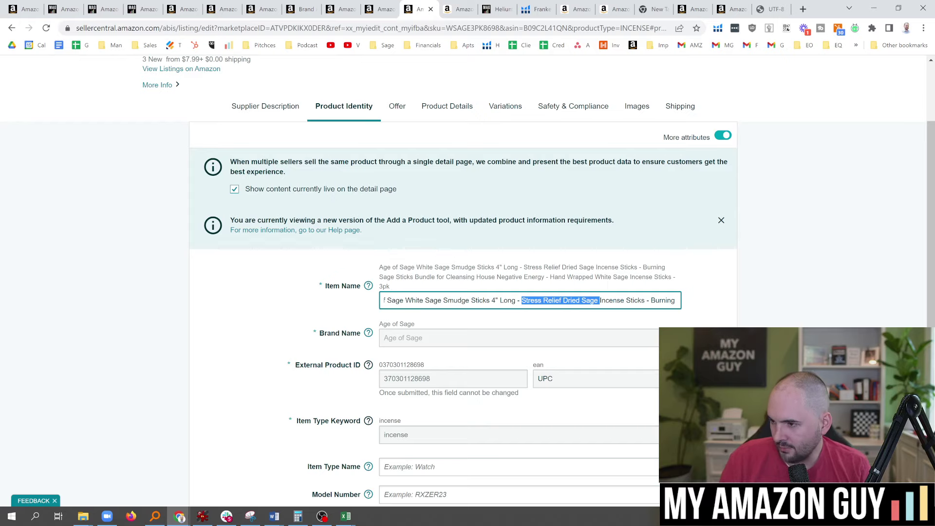
Switch to the keyword workbook in Excel, maximize it and look up the keyword phrase "dried white sage" in row 1339
click(346, 516)
click(357, 486)
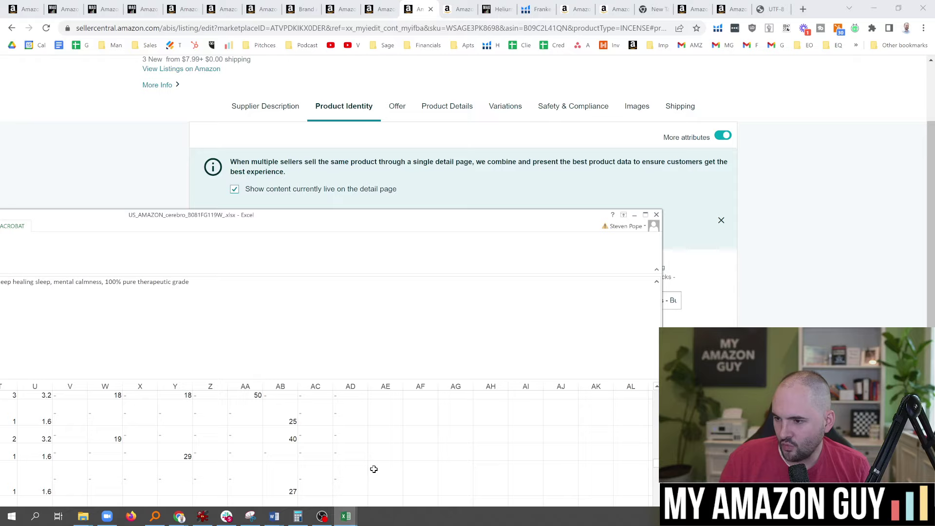
double_click(306, 214)
click(235, 313)
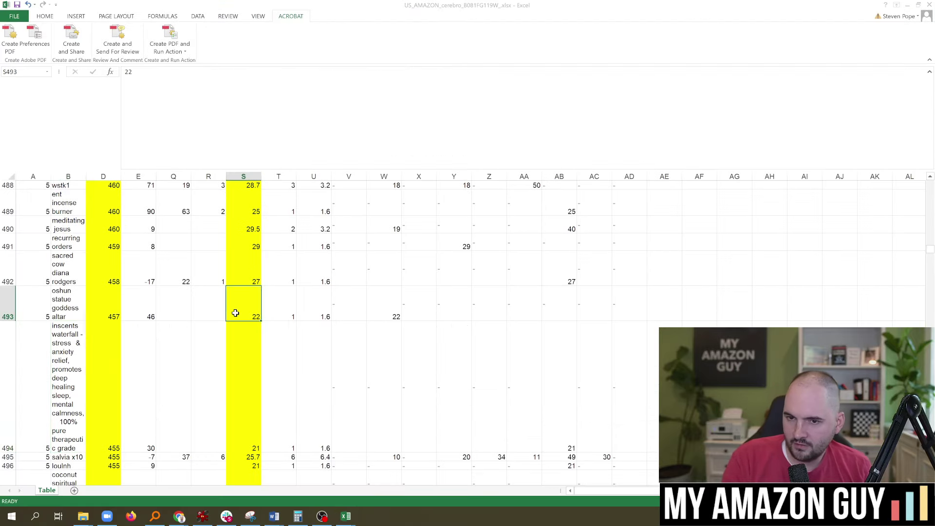
key(ctrl+z)
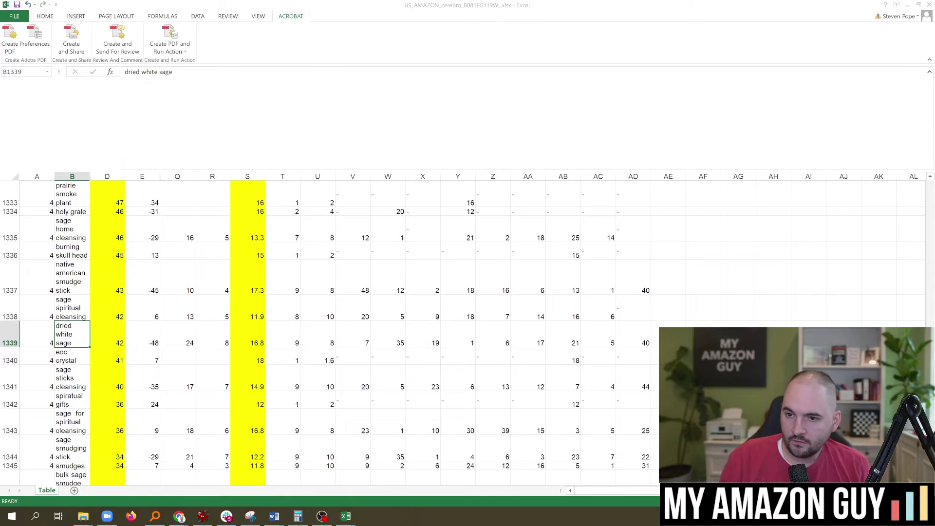
drag(870, 9, 190, 2)
click(258, 291)
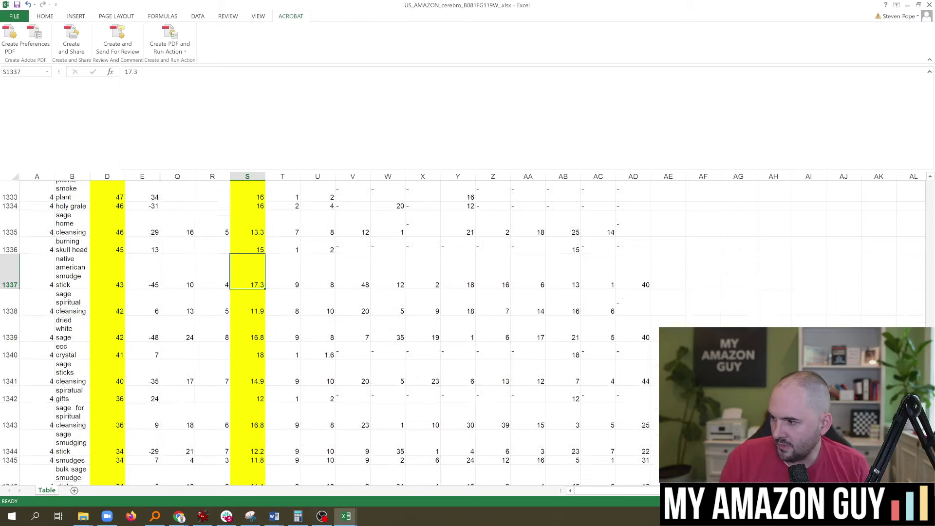
Restart from the Ranking header and look up the first keyword phrase containing "dried" again
key(ctrl+Up)
click(22, 217)
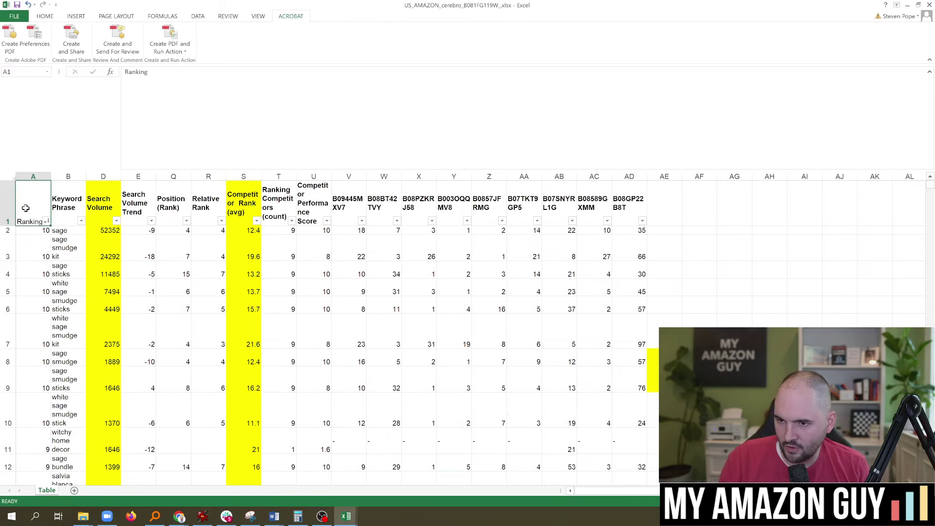
click(72, 334)
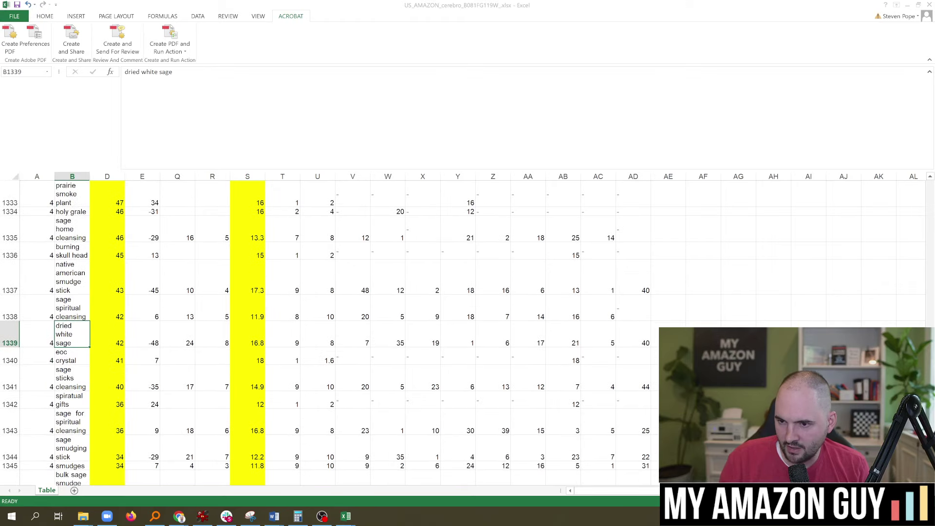
click(634, 255)
scroll(540, 189, up, 20)
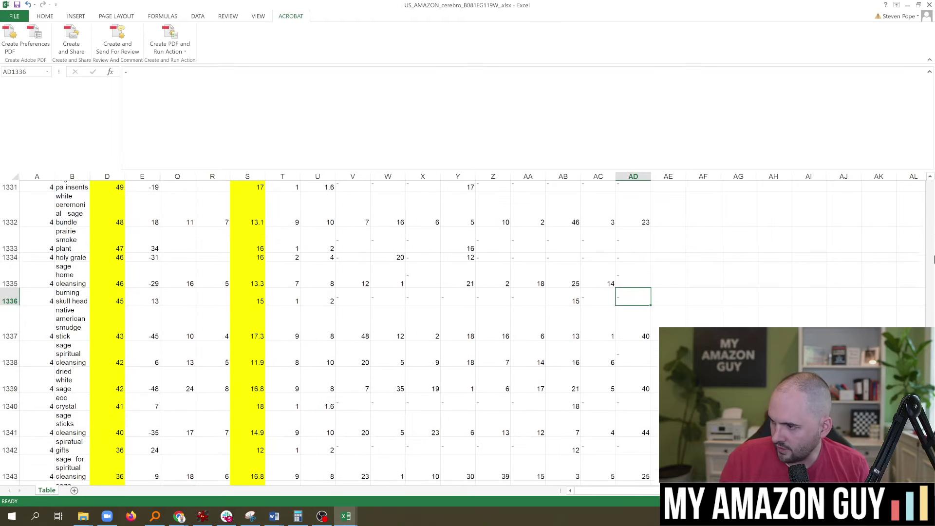
Go from the Ranking header to the row 47 keyword phrase containing "incense"
click(37, 209)
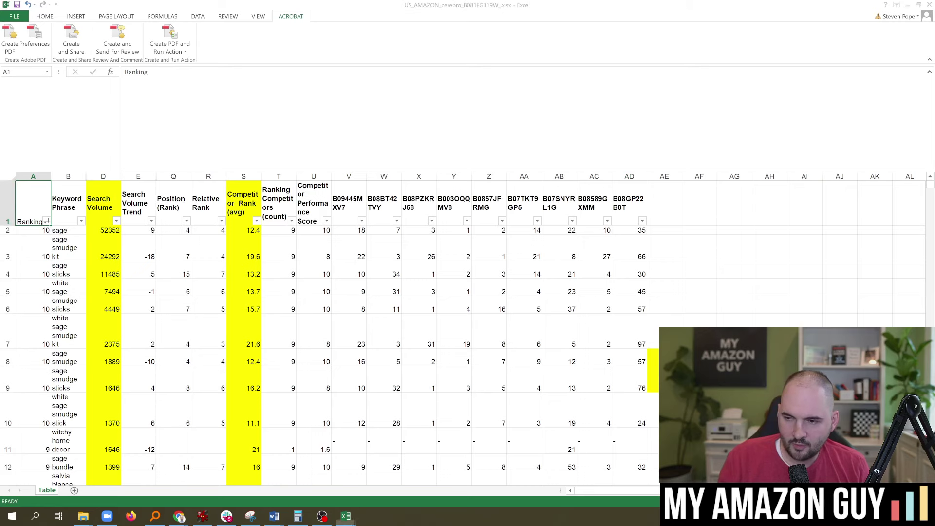
scroll(73, 293, down, 12)
click(73, 331)
scroll(73, 224, down, 1)
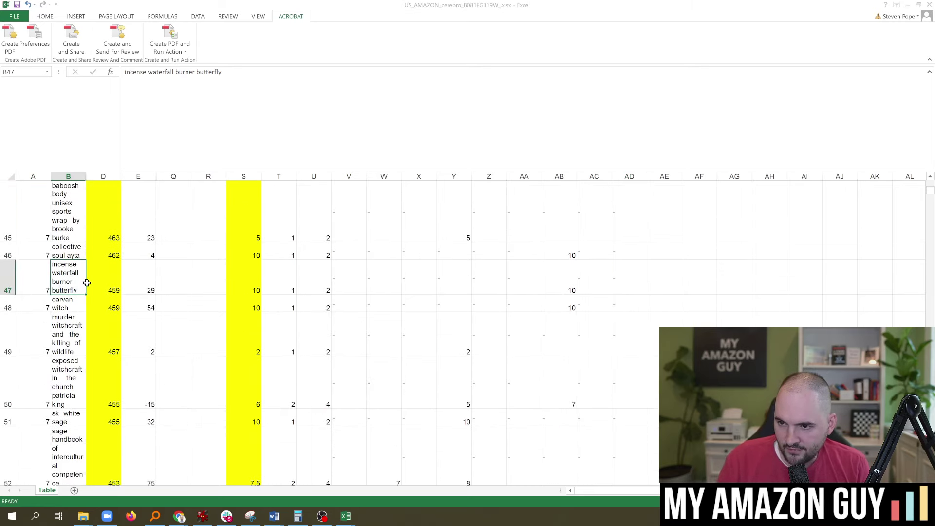
Return to the Seller Central listing and replace "Stress Relief Dried Sage Incense Sticks" in the item name with "Witchy Decor"
click(907, 5)
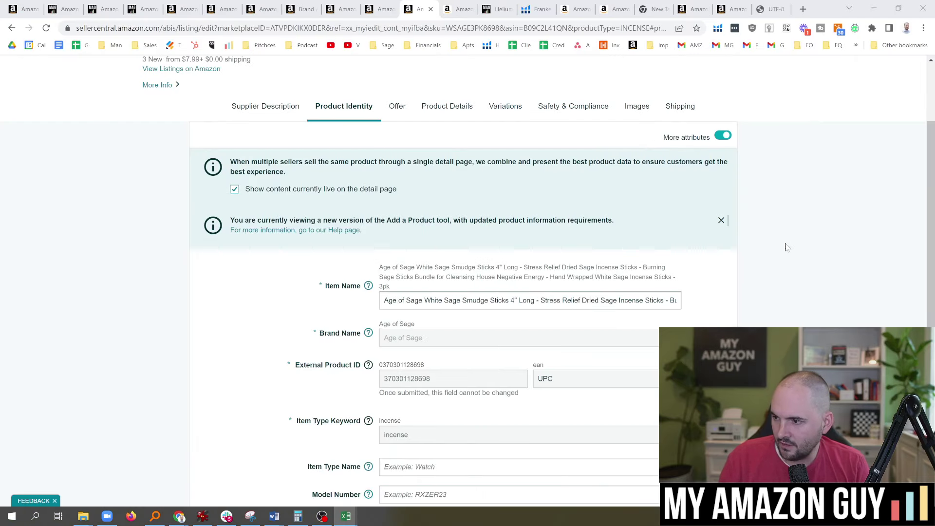
mouse_move(540, 300)
mouse_down()
mouse_move(671, 300)
mouse_move(609, 302)
mouse_up()
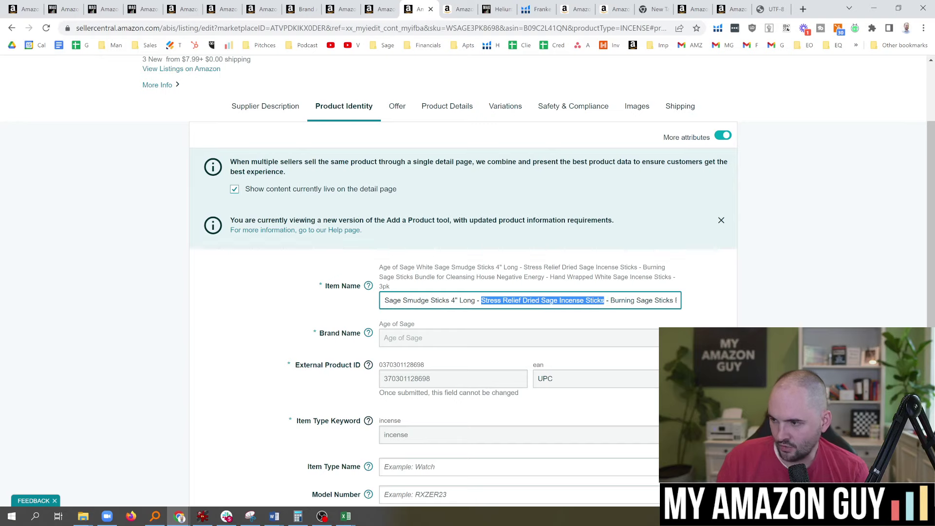
text(Witc)
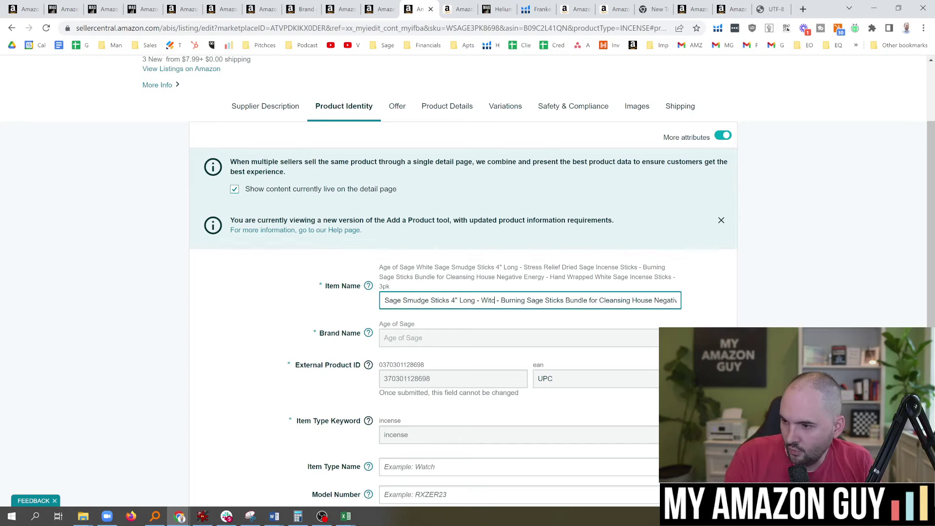
text(hy Decor)
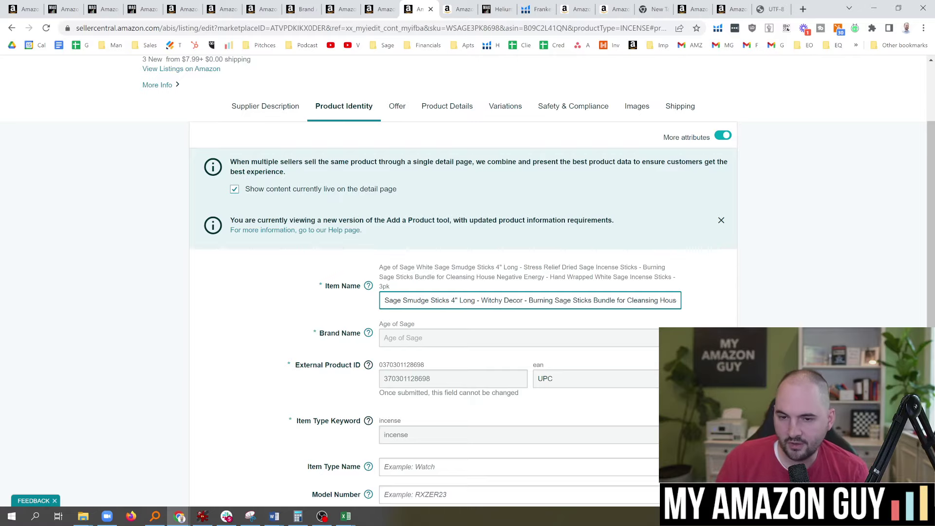
Switch to the keyword workbook, maximize it and examine the "witchy home decor", "sage bundle" and "sage bundles" phrases in rows 11 to 15
key(alt+Tab)
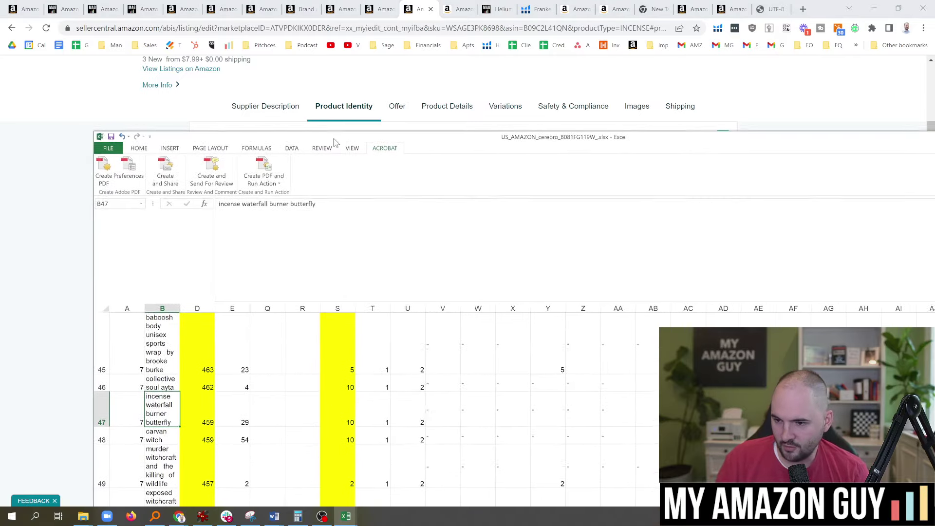
drag(98, 146, 292, 217)
double_click(291, 218)
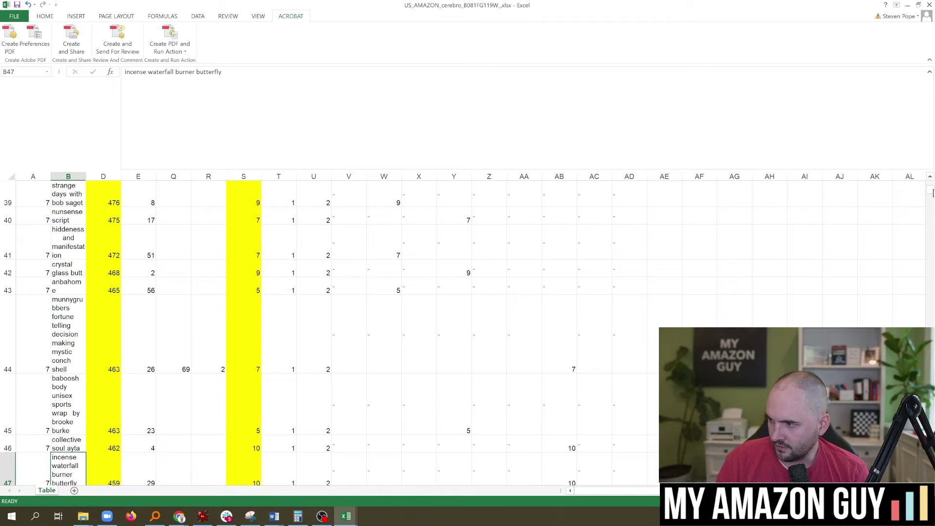
drag(933, 192, 932, 182)
click(34, 356)
scroll(81, 341, down, 2)
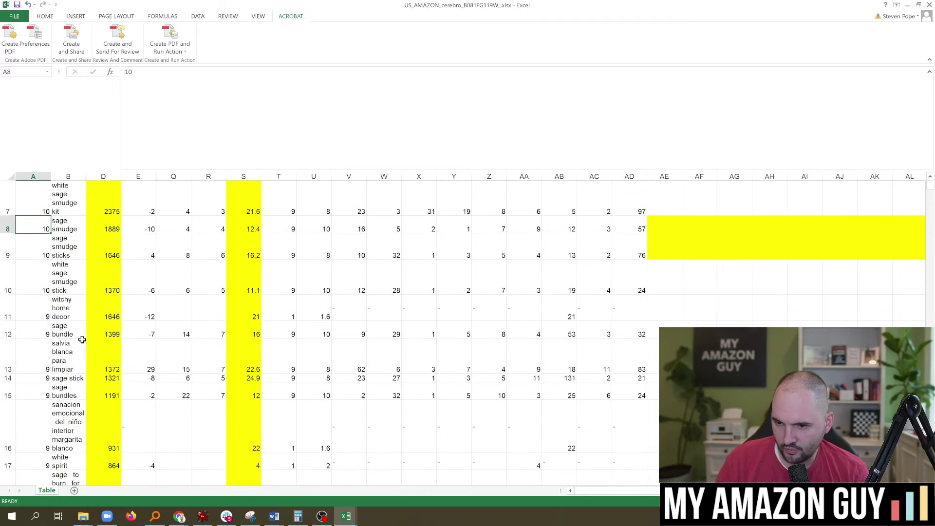
click(77, 314)
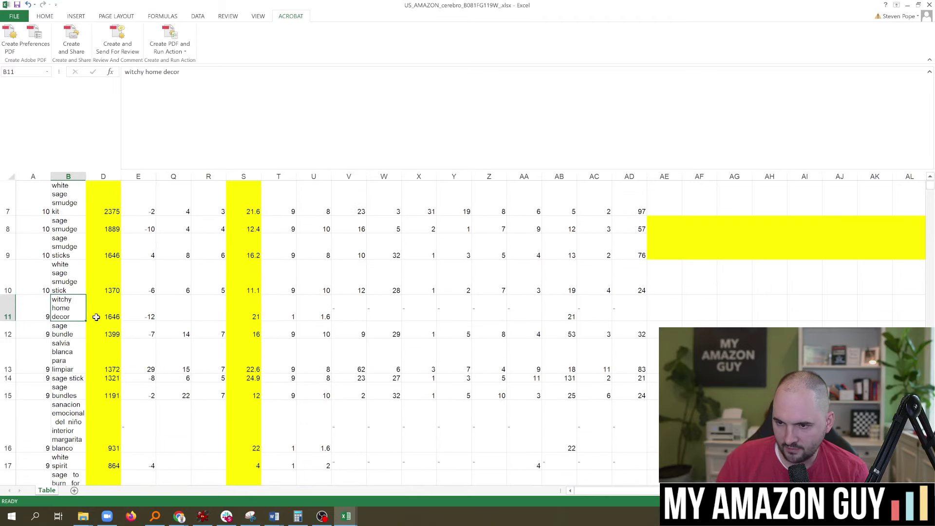
click(73, 329)
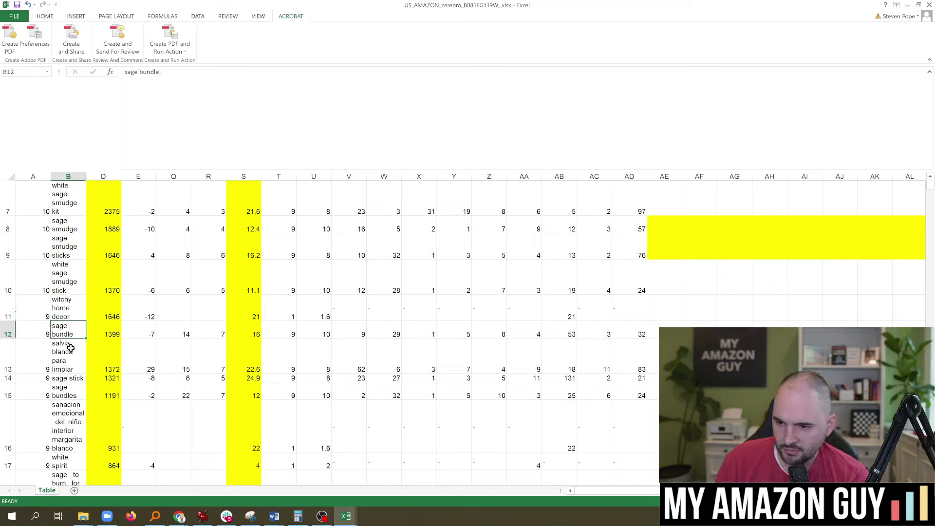
click(70, 392)
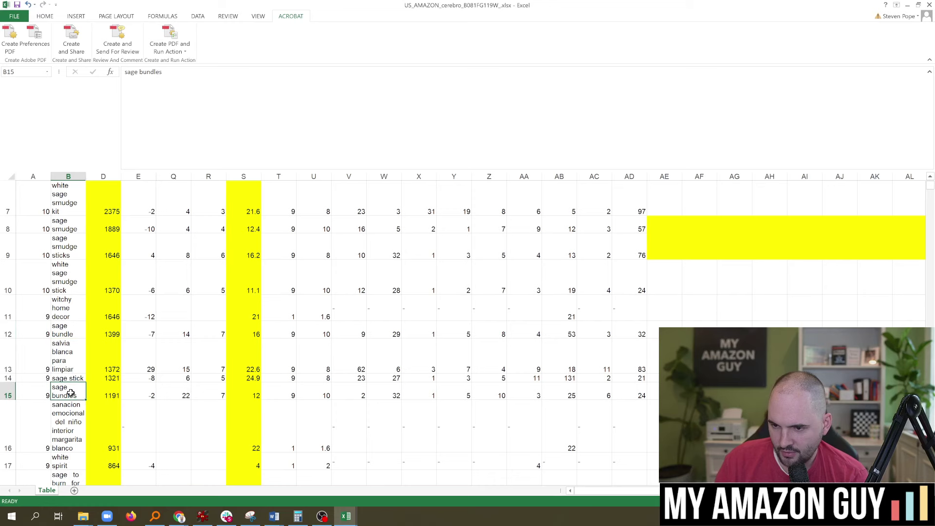
Return to the Seller Central listing and remove the dash between "Witchy Decor" and "Burning" in the item name
key(alt+Tab)
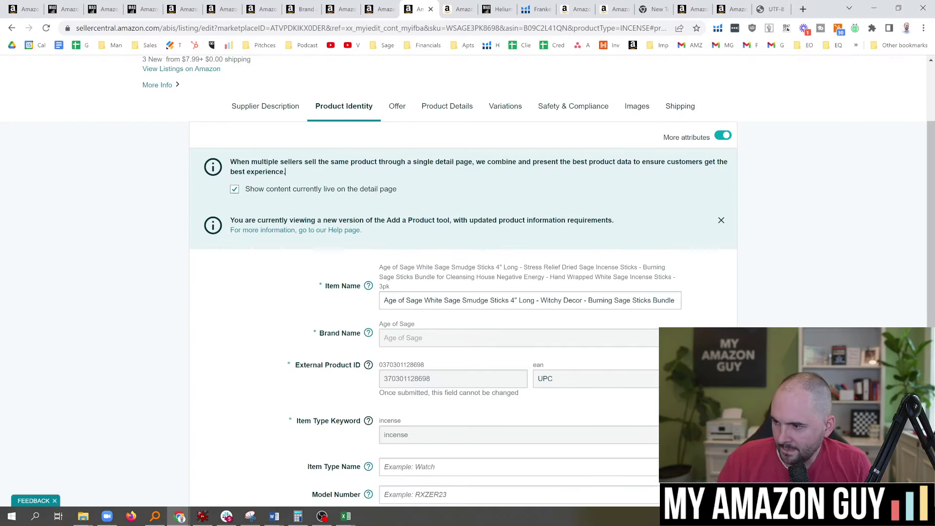
click(541, 301)
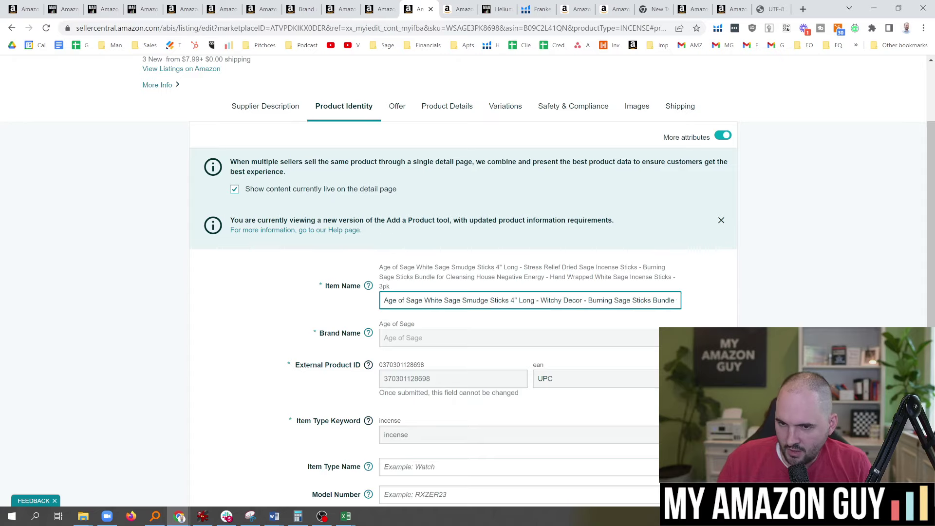
key(alt+Tab)
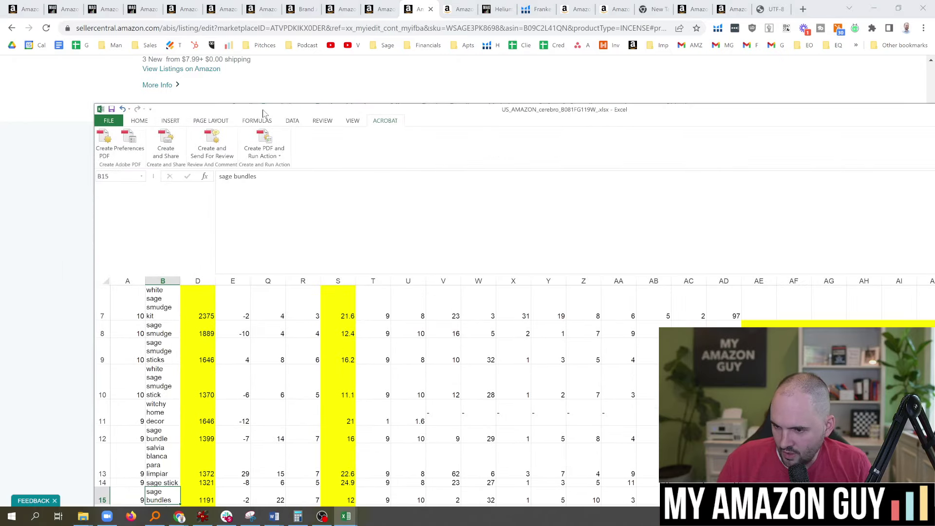
key(super+Down)
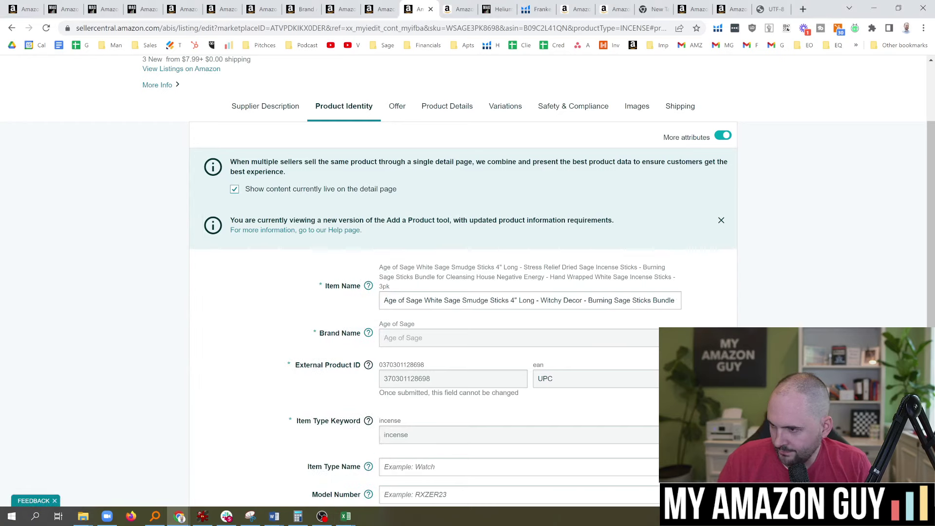
click(584, 300)
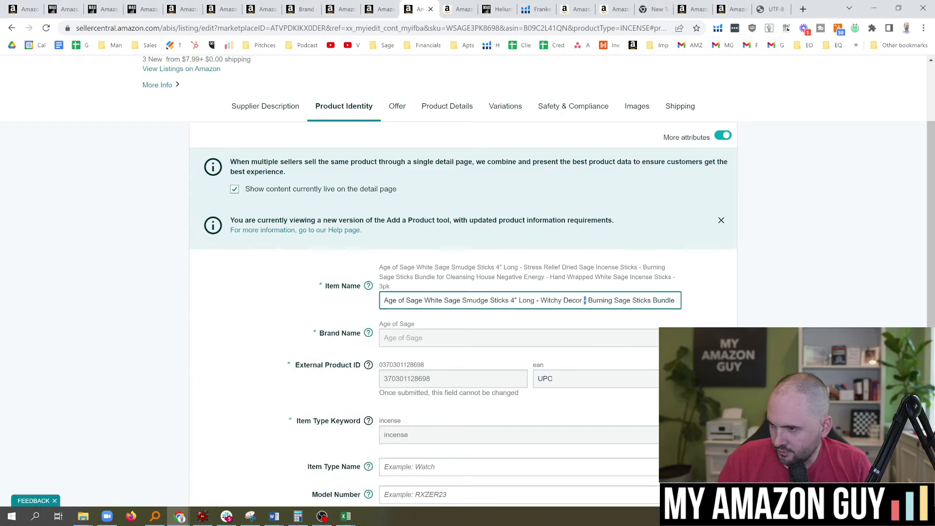
key(BackSpace)
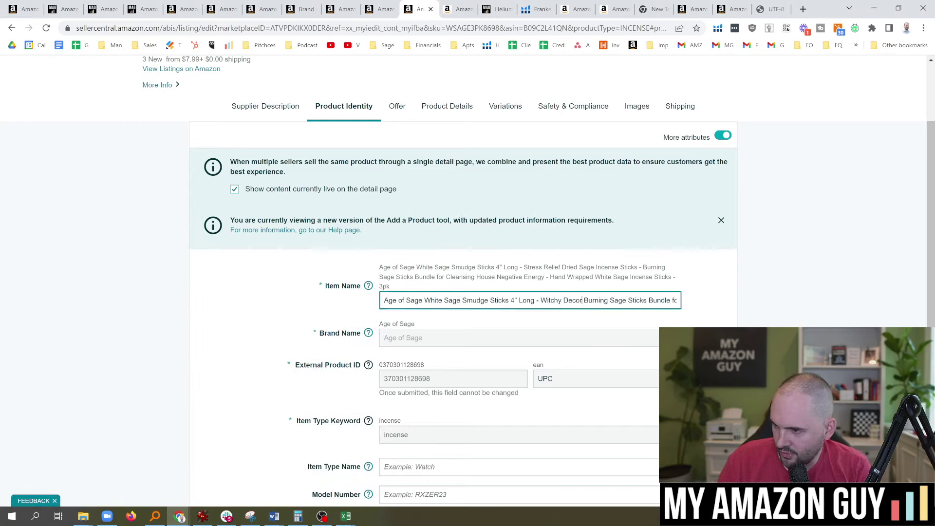
Delete the word "Sticks" before "Bundle" in the item name
click(627, 300)
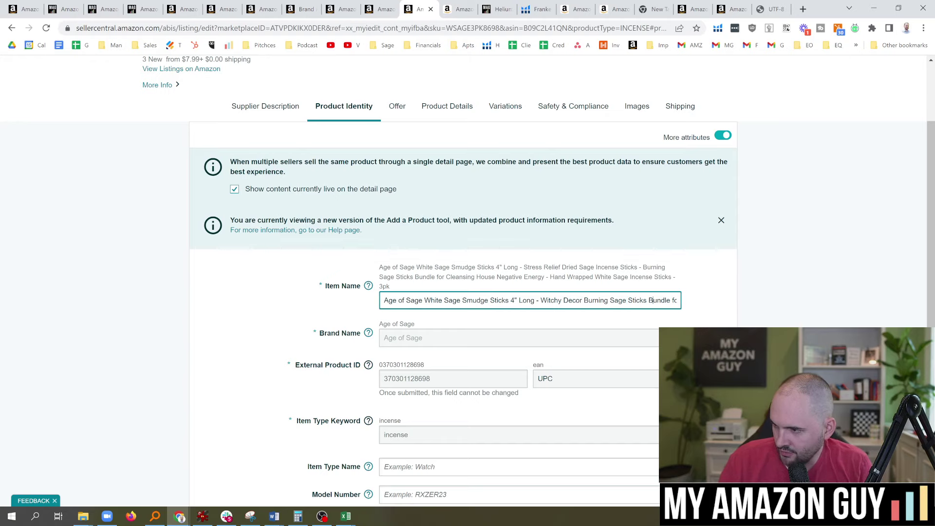
mouse_move(652, 300)
mouse_down()
mouse_move(679, 301)
mouse_move(636, 300)
mouse_up()
click(565, 300)
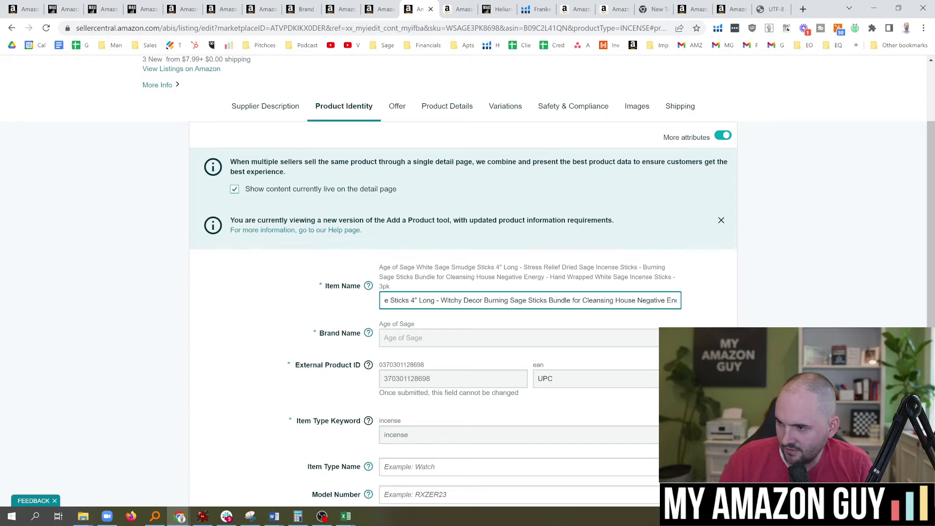
double_click(546, 300)
key(BackSpace)
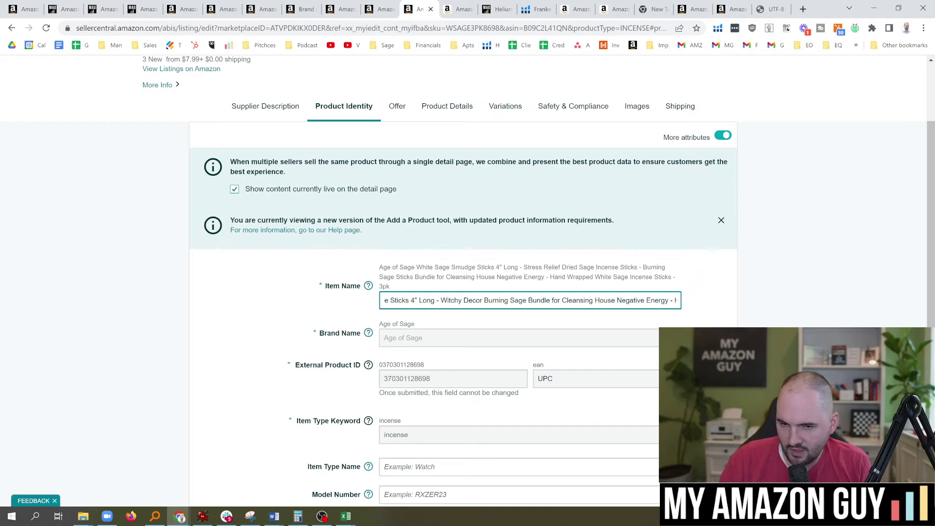
Switch to the keyword workbook and go from the Ranking header to the row 1374 keyword phrase containing "energy"
key(alt+Tab)
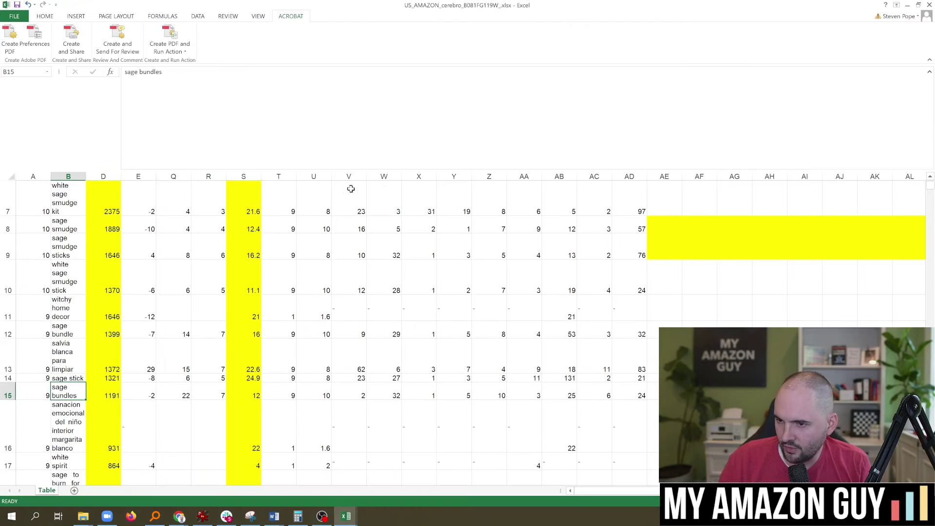
scroll(39, 214, up, 2)
click(38, 217)
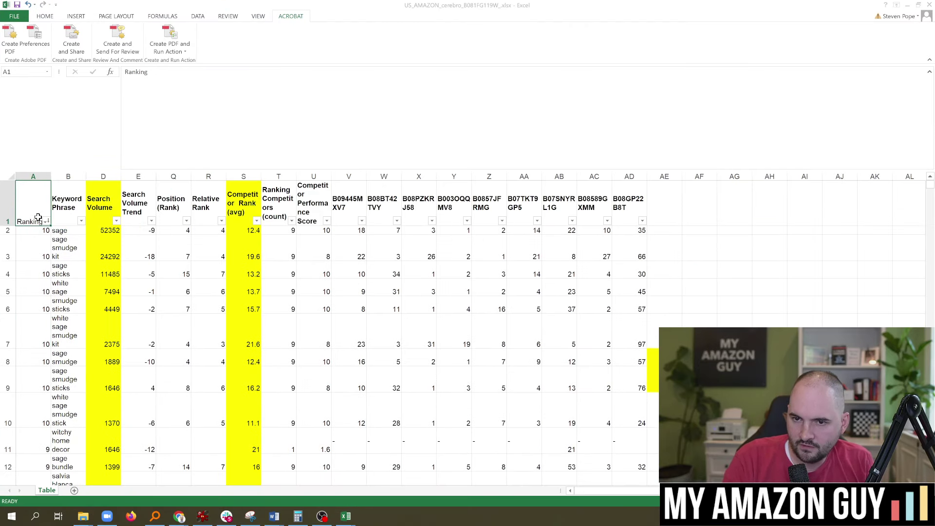
click(72, 343)
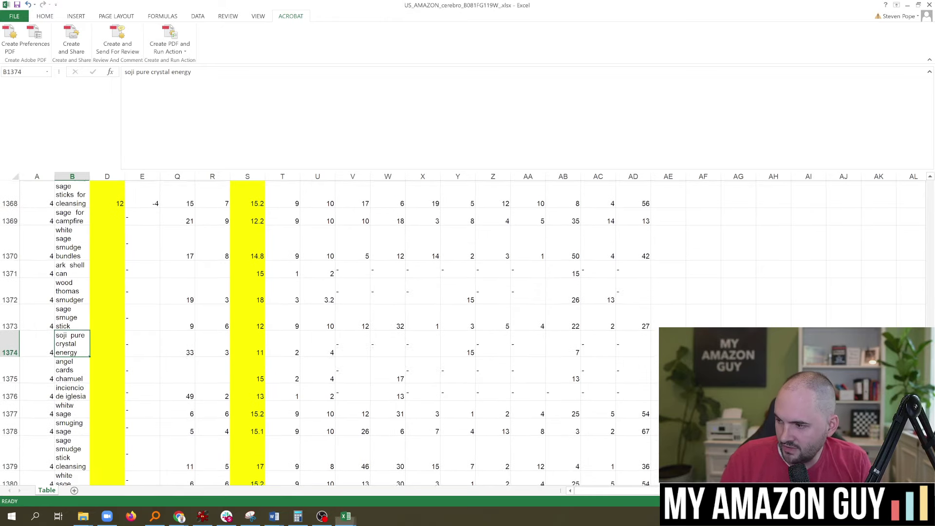
Return to the top of the keyword list and go to the row 18 phrase "sage to burn for cleansing"
key(ctrl+Up)
click(37, 236)
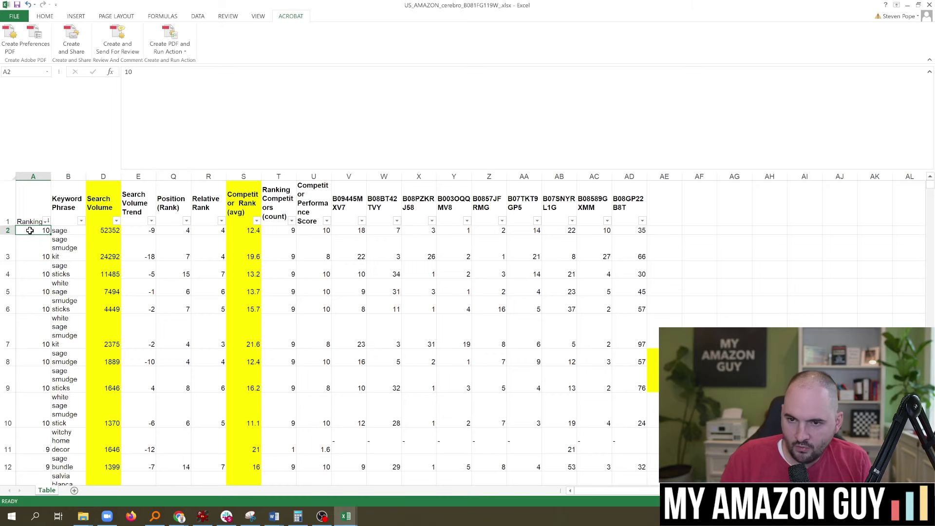
scroll(34, 234, down, 4)
click(68, 343)
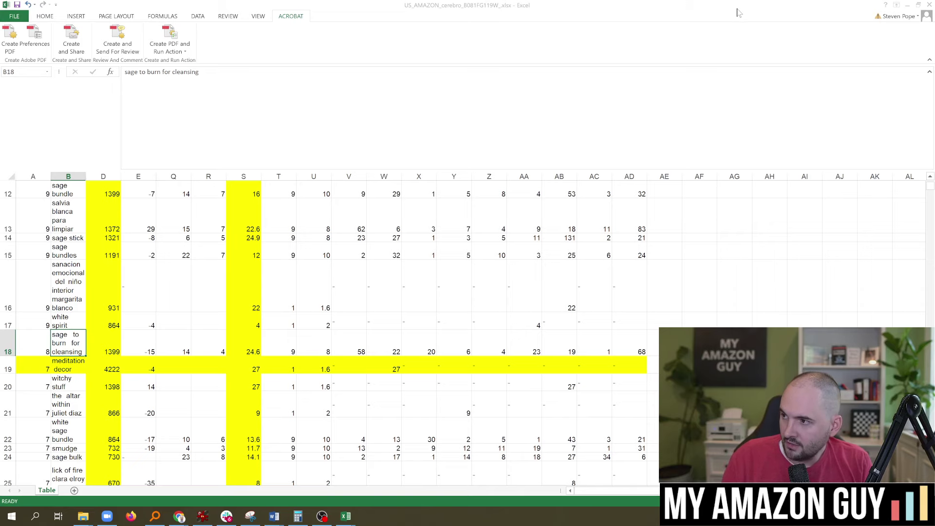
Return to the Seller Central listing and highlight the word "Cleansing" in the item name
key(super+Down)
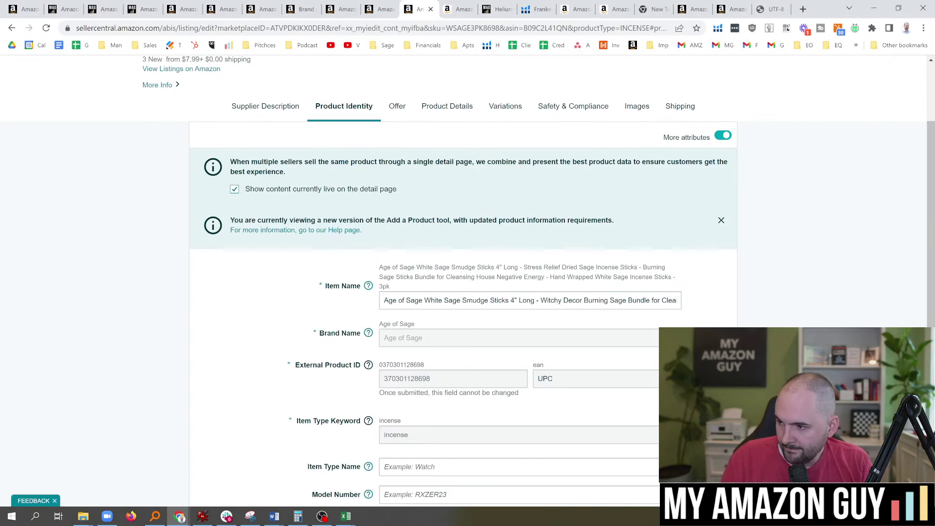
mouse_move(578, 300)
mouse_down()
mouse_move(681, 300)
mouse_move(452, 300)
mouse_move(529, 300)
mouse_up()
double_click(528, 300)
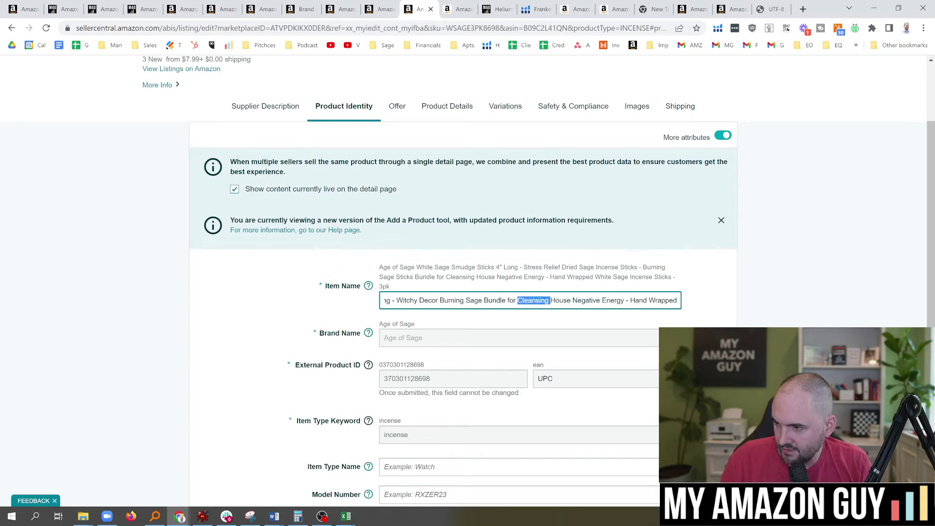
Delete the words "Negative Energy" after "House" in the item name
click(571, 300)
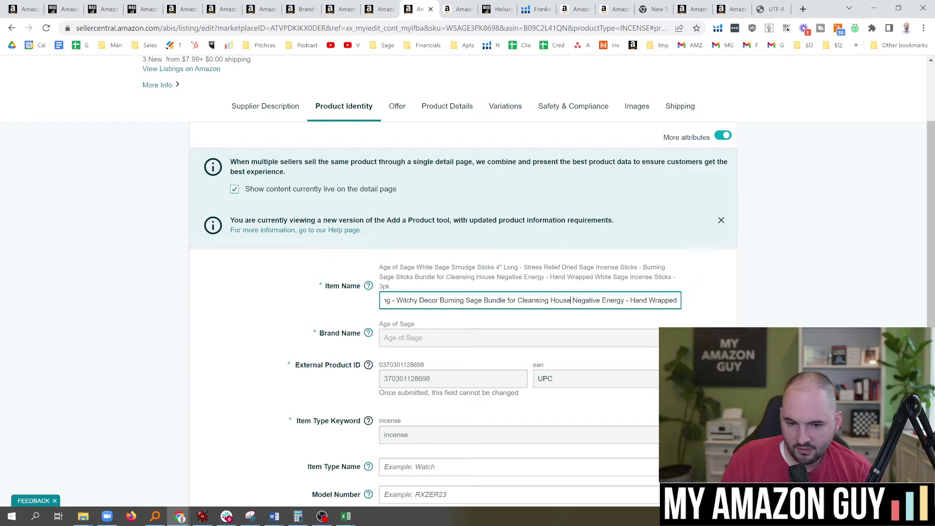
key(ctrl+shift+Right)
key(ctrl+shift+Right)
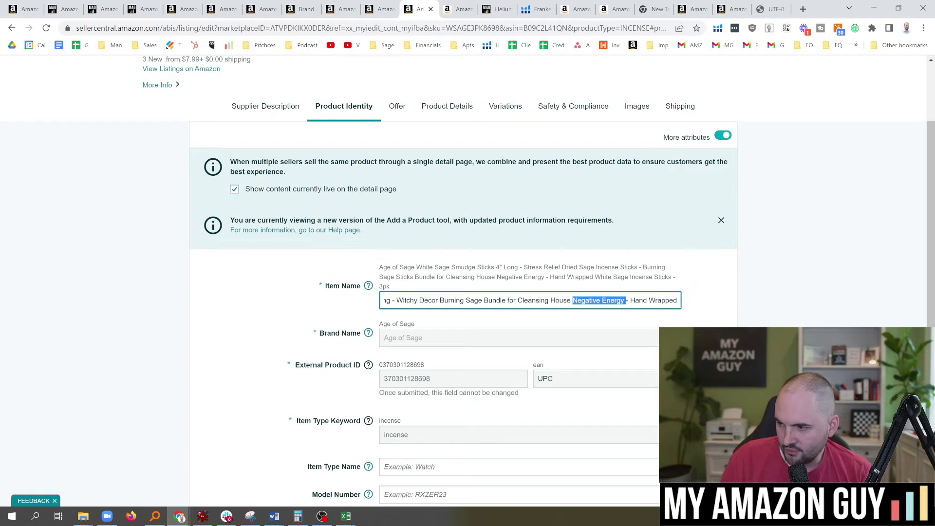
key(Delete)
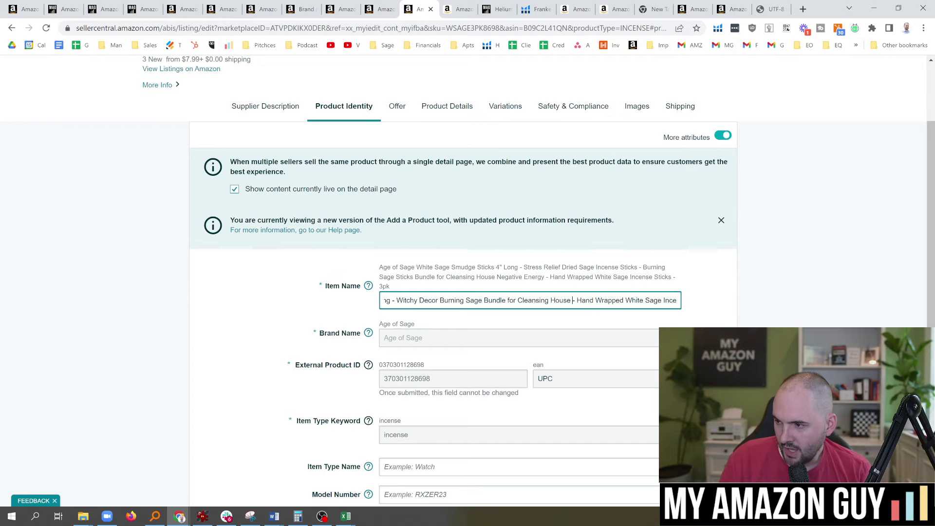
Switch to the keyword workbook and check the phrases containing "hand" from the top of the list down to about row 220
key(alt+Tab)
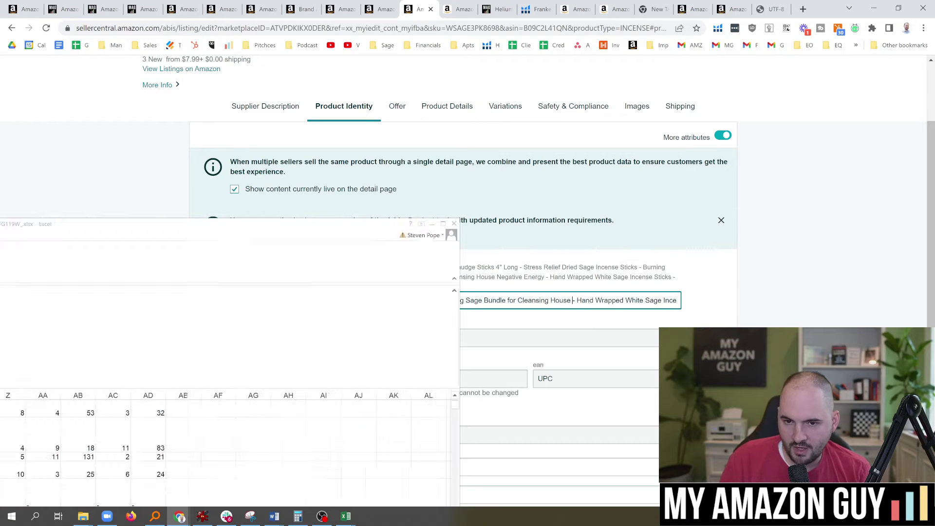
click(90, 384)
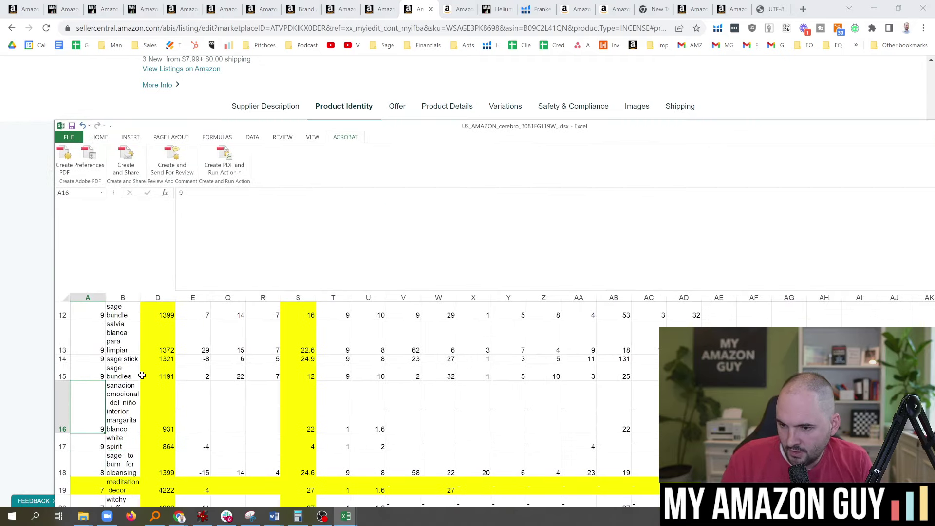
scroll(90, 384, up, 5)
click(87, 326)
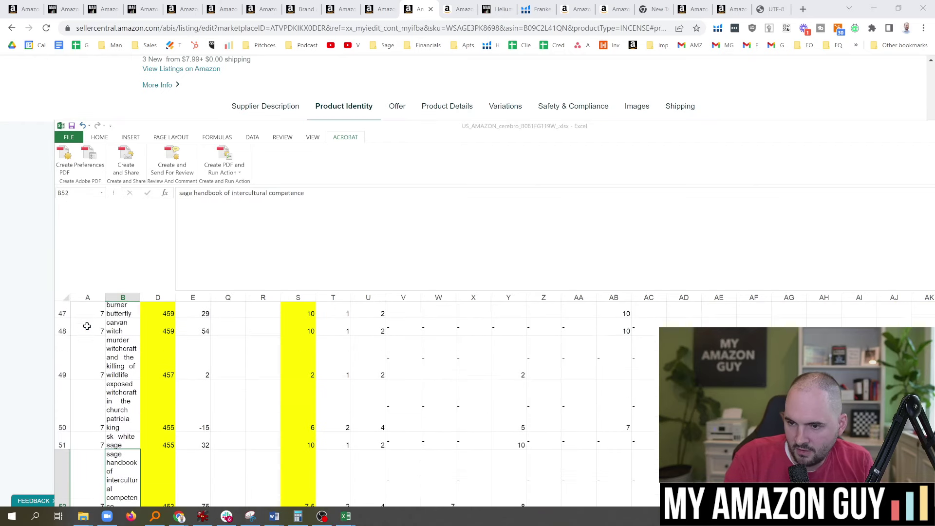
scroll(87, 326, down, 1)
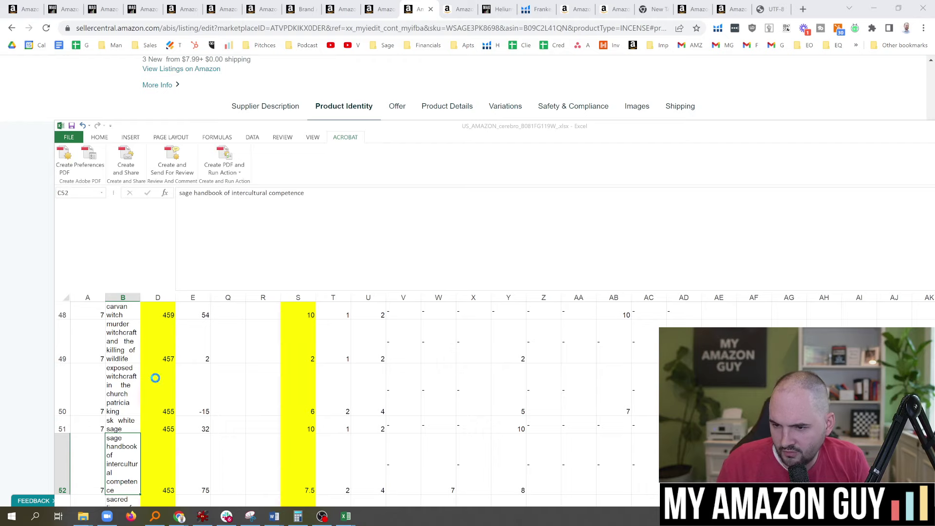
key(Down)
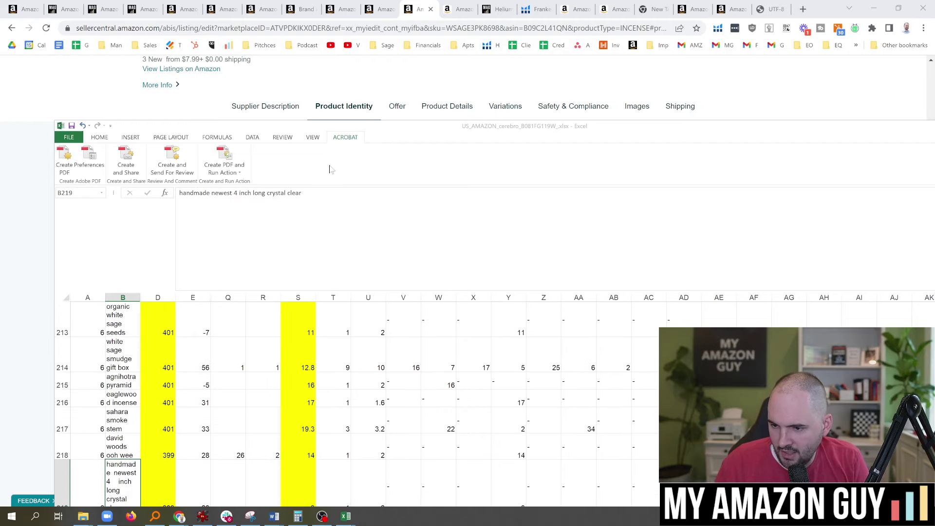
drag(432, 129, 426, 84)
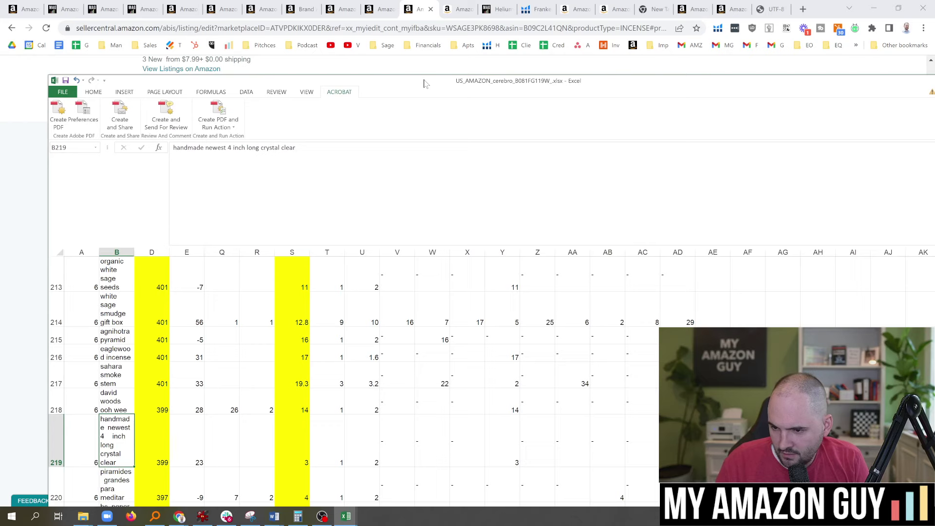
key(Down)
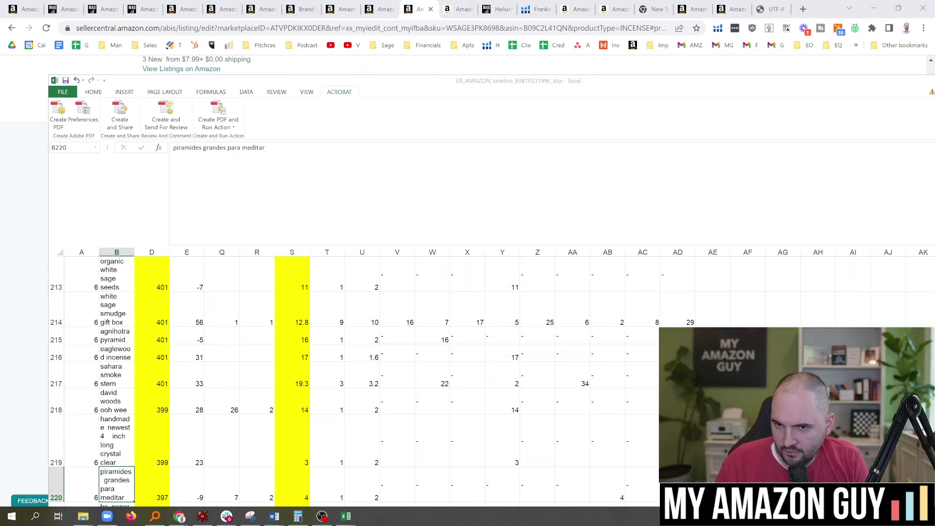
Continue through the keyword list past the "handmadecraft abb" phrase in row 274 to the wicca handbook phrase in row 374
key(Page_Down)
key(Page_Down)
key(Page_Down)
key(Page_Down)
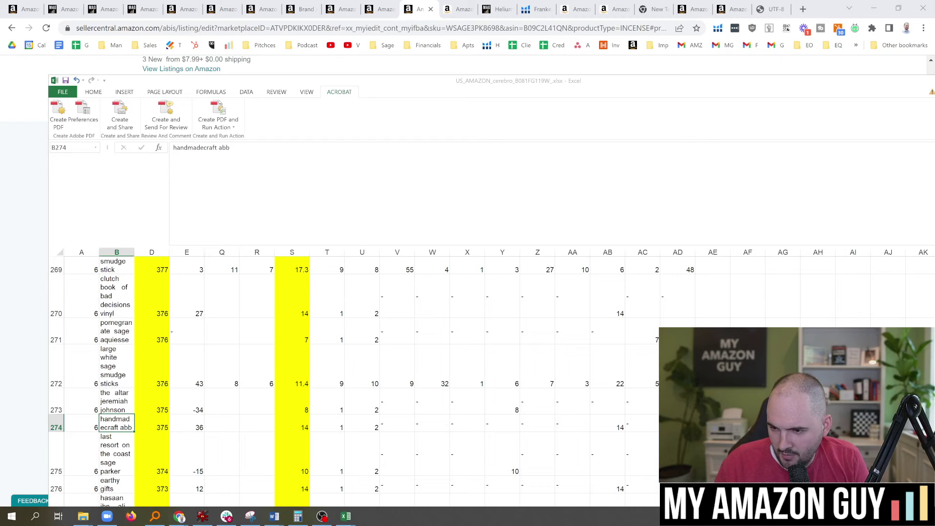
key(Page_Down)
key(Page_Down)
key(Page_Down)
key(Page_Down)
key(Page_Down)
key(Page_Down)
key(Page_Down)
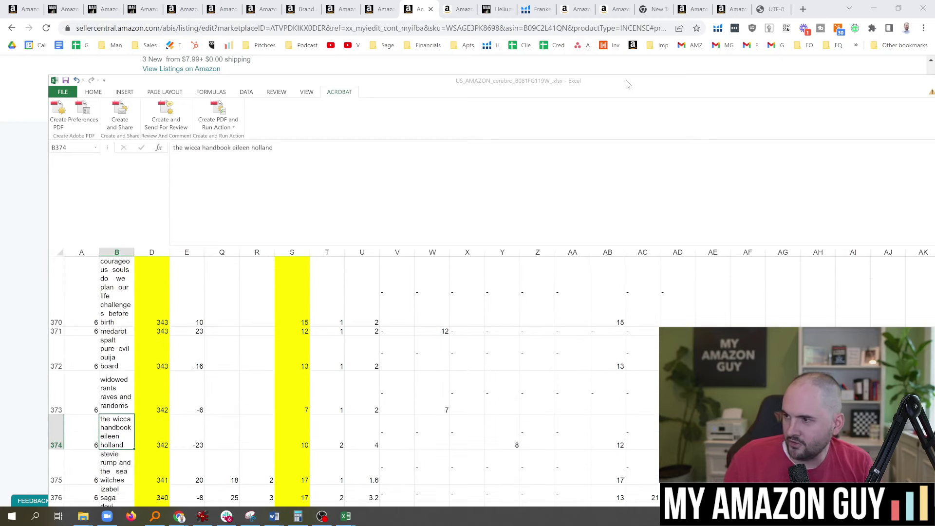
Return to the Seller Central listing and delete "Hand Wrapped" before "White Sage Incense Sticks" in the item name
key(super+Down)
drag(615, 301, 682, 302)
click(532, 301)
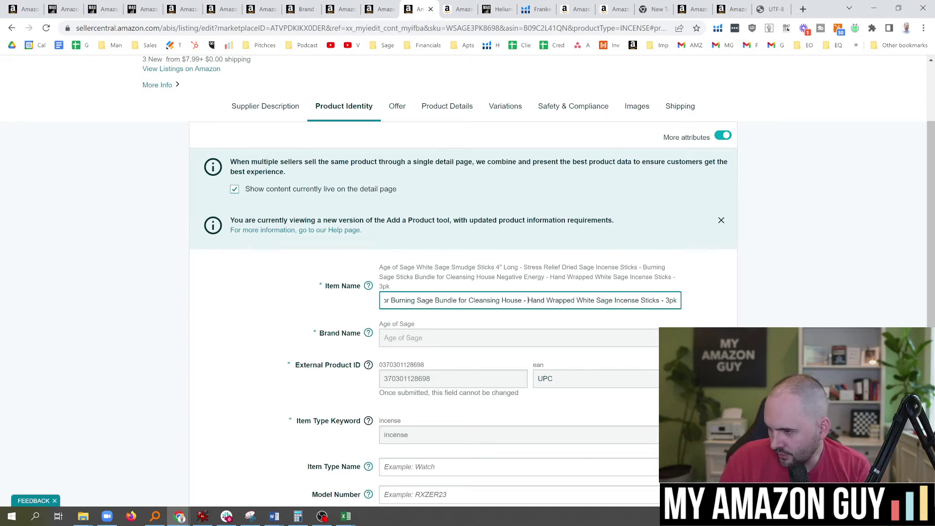
drag(528, 300, 583, 300)
key(BackSpace)
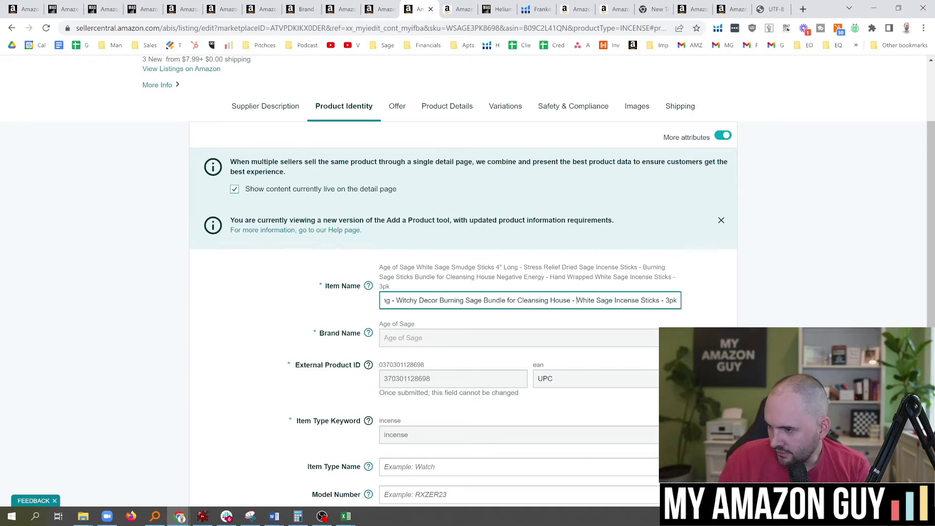
Review the shortened item name back to its beginning
drag(628, 301, 381, 301)
key(ctrl+c)
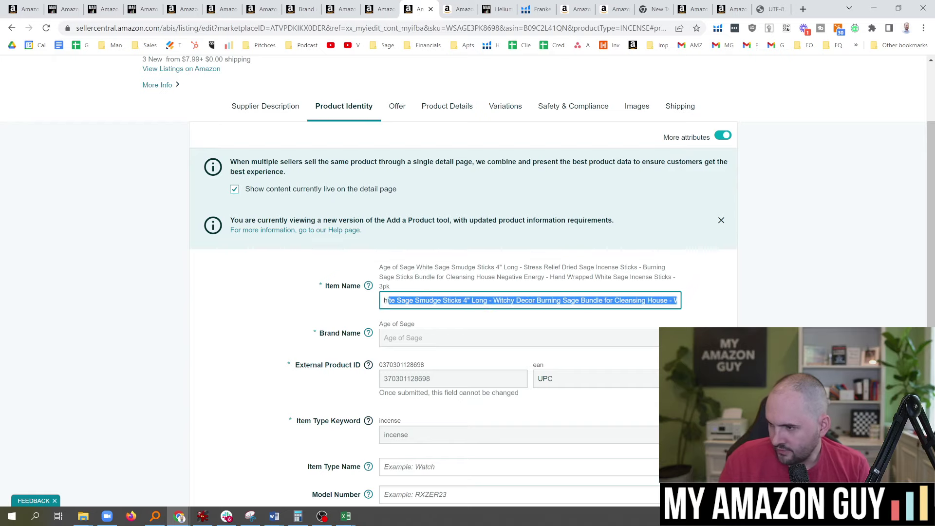
click(435, 301)
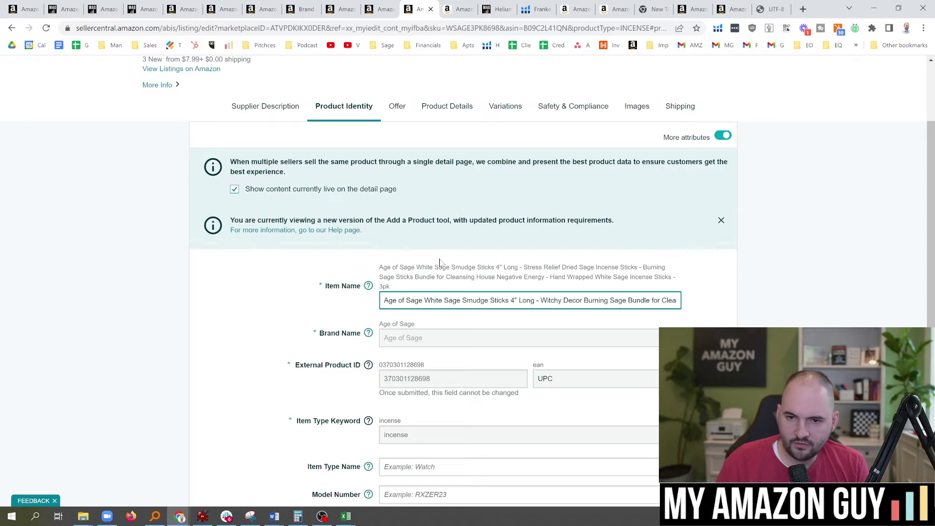
Switch to the keyword workbook, maximize it and return to the top of the list, going to the row 9 phrase "sage smudge sticks"
key(alt+Tab)
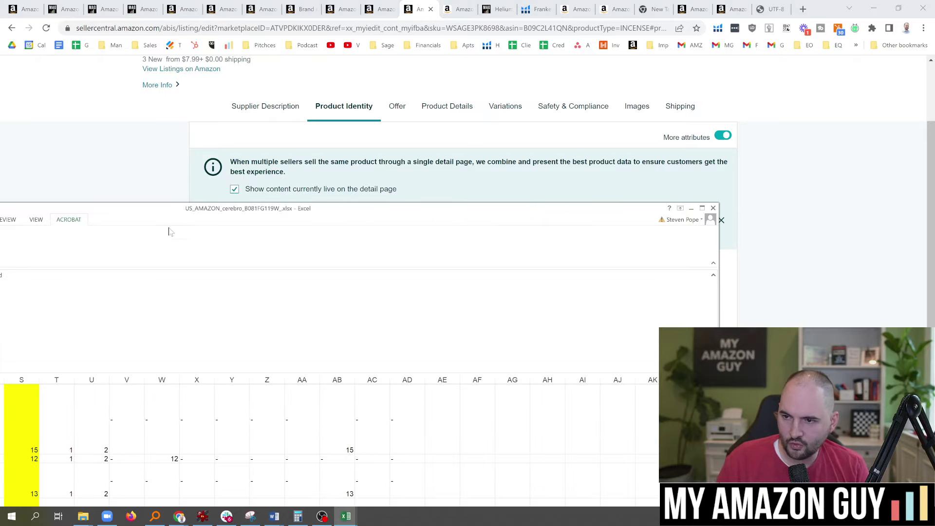
drag(166, 217, 428, 129)
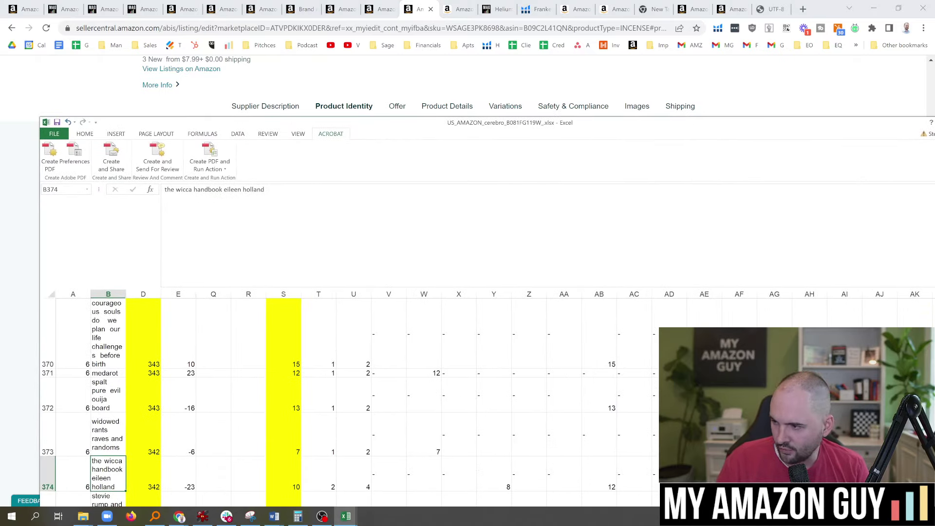
double_click(764, 124)
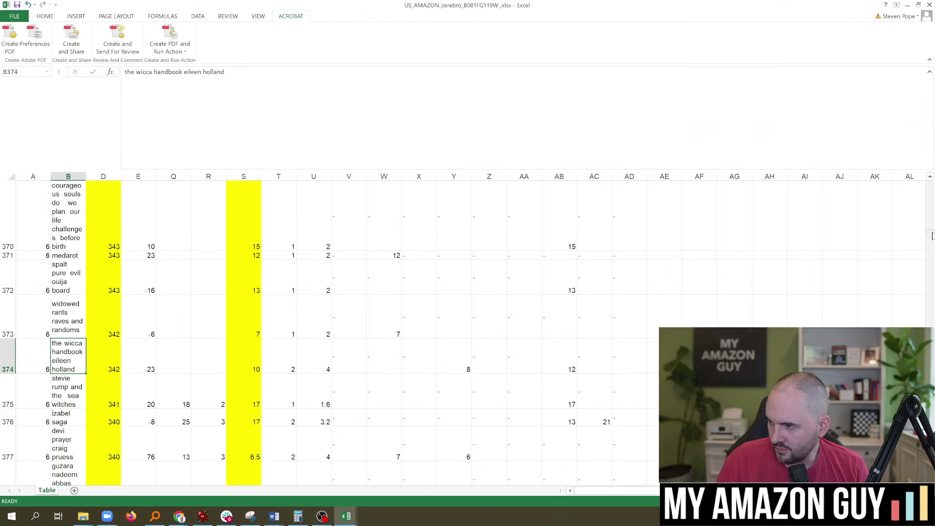
drag(930, 234, 930, 185)
click(64, 386)
scroll(64, 386, down, 2)
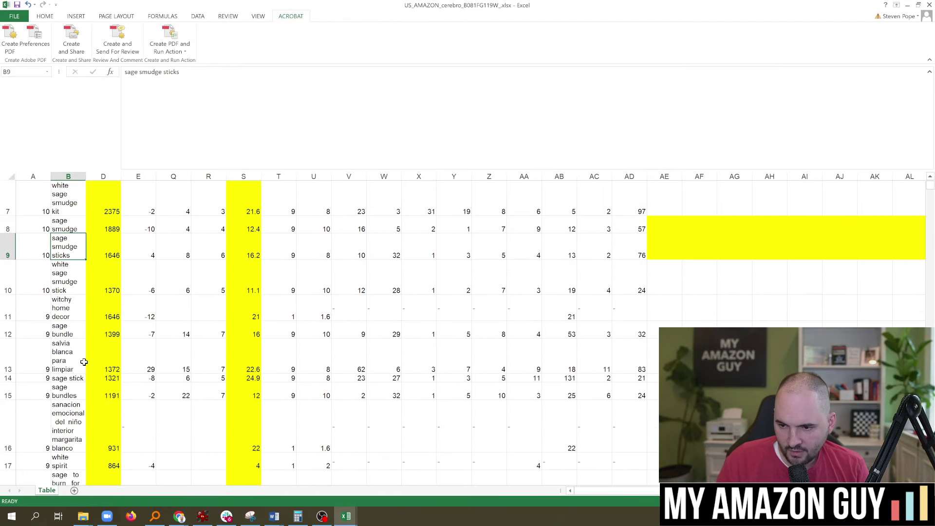
Examine the keyword phrases from row 13, "salvia blanca para limpiar", down to row 18, "sage to burn for cleansing"
click(78, 361)
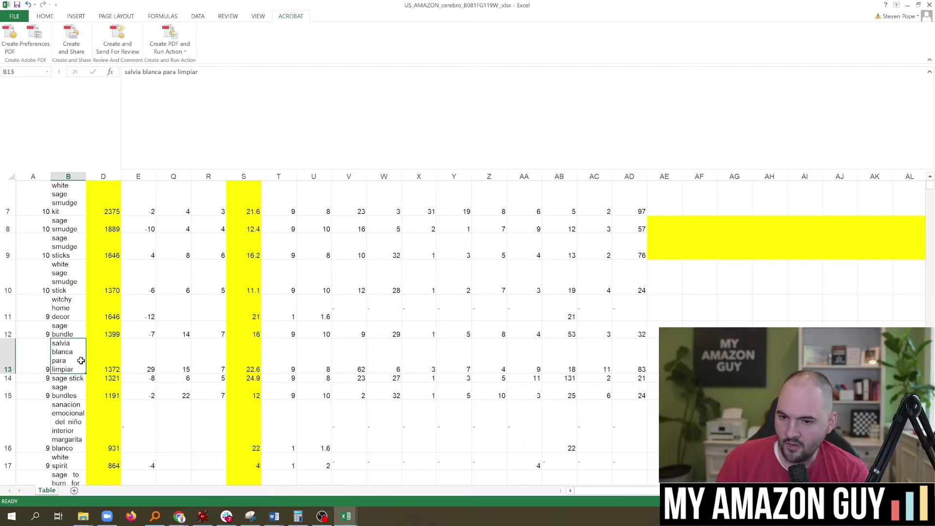
scroll(73, 361, down, 1)
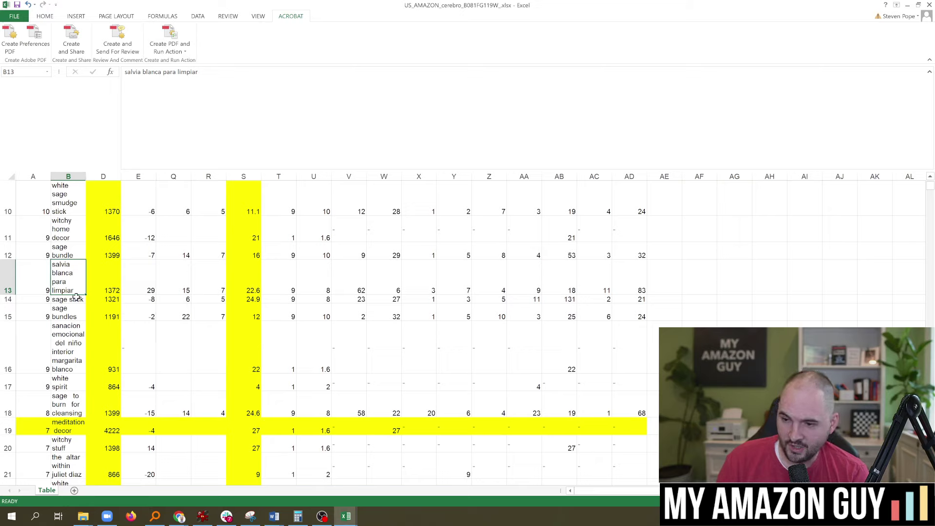
scroll(78, 341, down, 1)
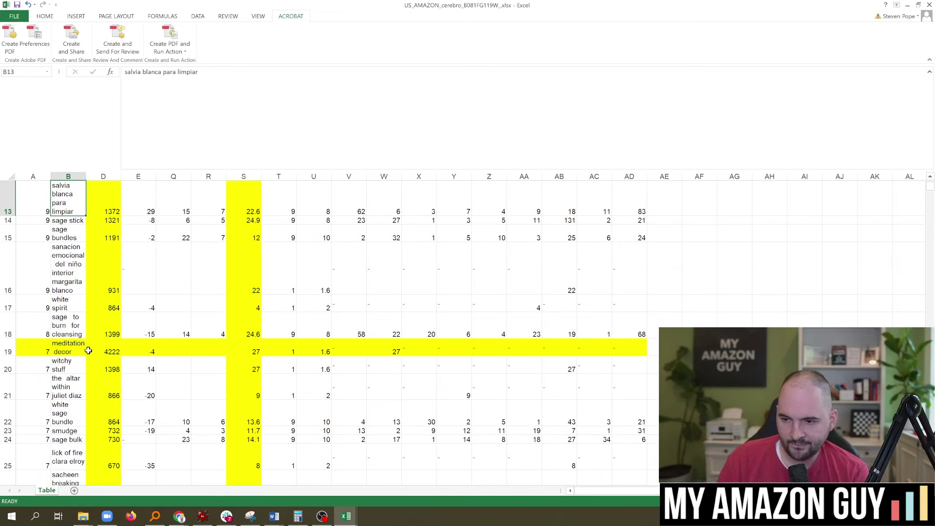
click(72, 329)
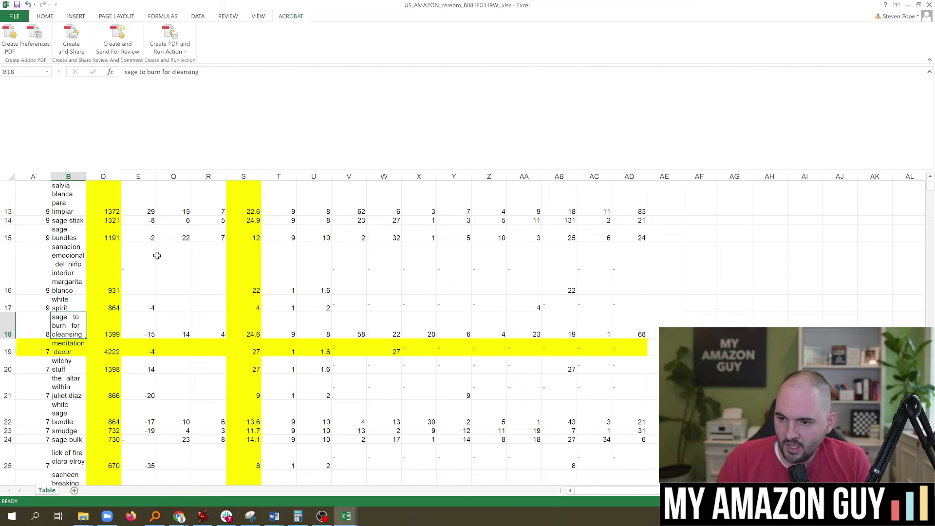
Return to the Seller Central listing and cut the entire item name out of its field
key(super+Down)
key(super+Down)
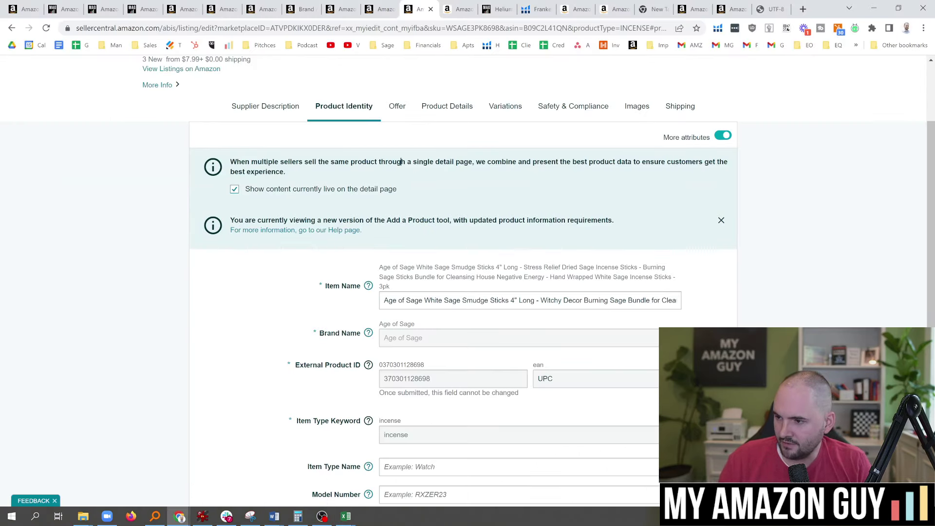
click(387, 300)
key(ctrl+a)
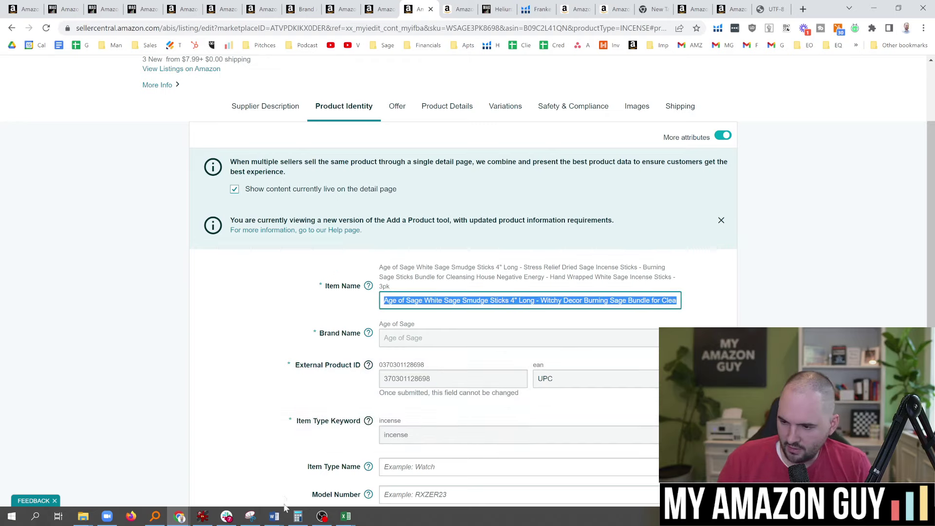
key(Delete)
Open Word 2013 and paste the cut item name into a new document
click(12, 516)
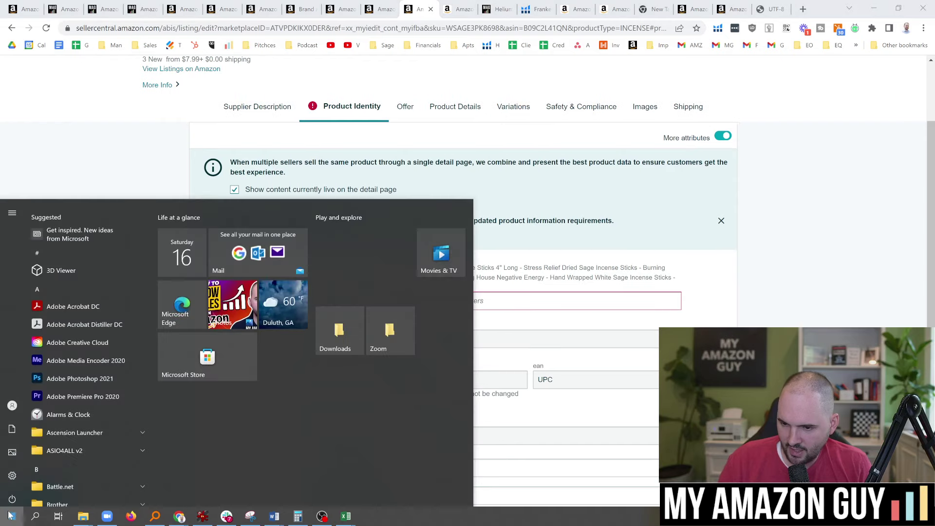
text(word)
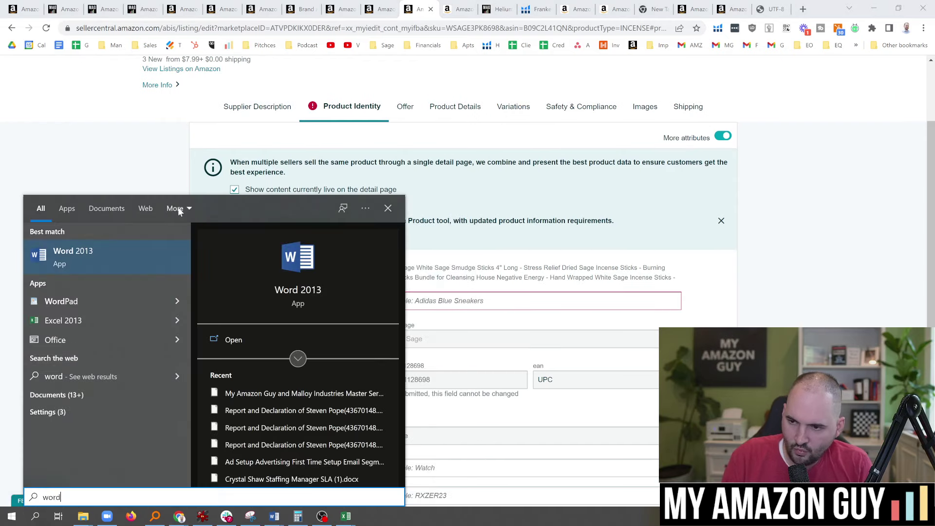
click(128, 245)
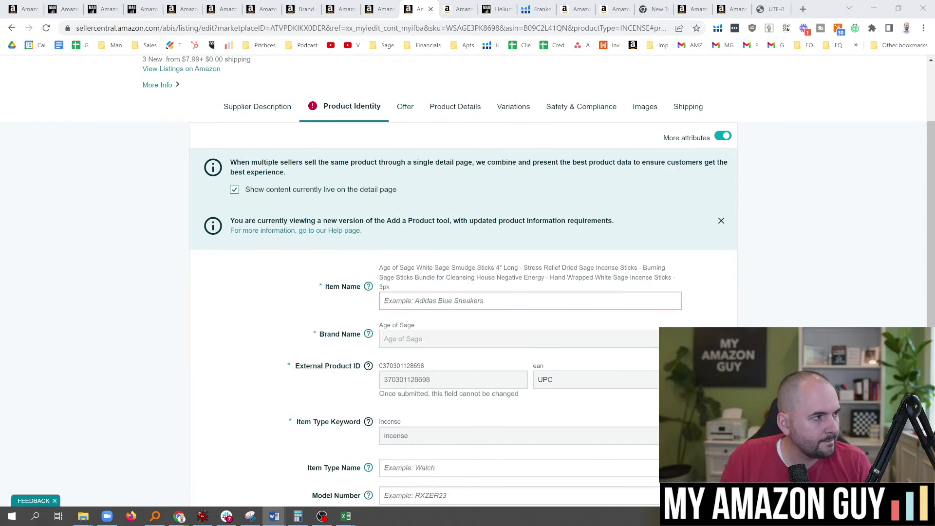
key(ctrl+v)
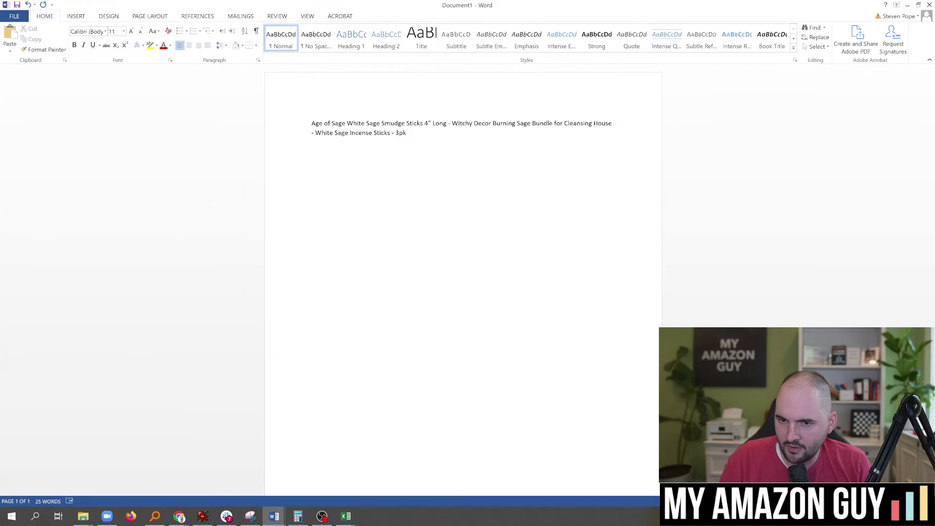
Check the row 18 phrase in the keyword workbook and write "Sage to Burn for Cleansing" below the title in the Word document
click(345, 516)
drag(233, 212, 570, 154)
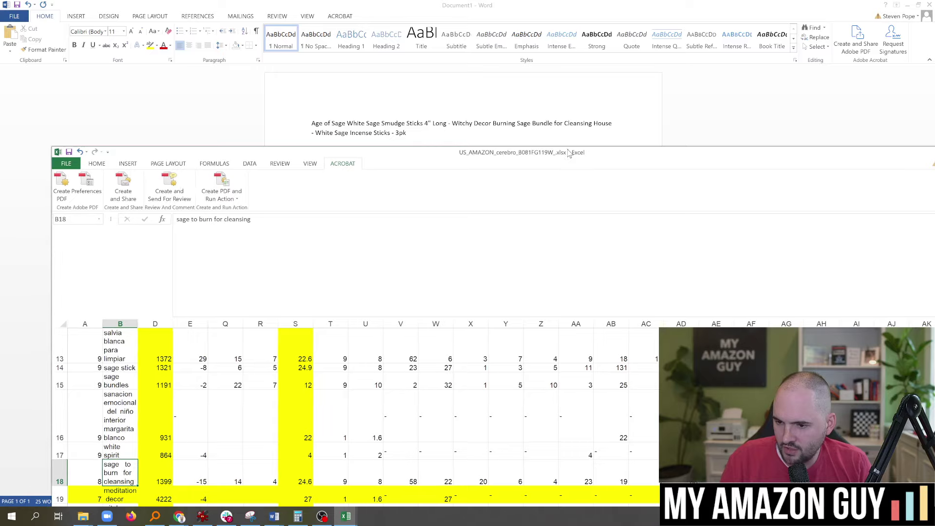
key(super+Down)
key(Return)
key(Return)
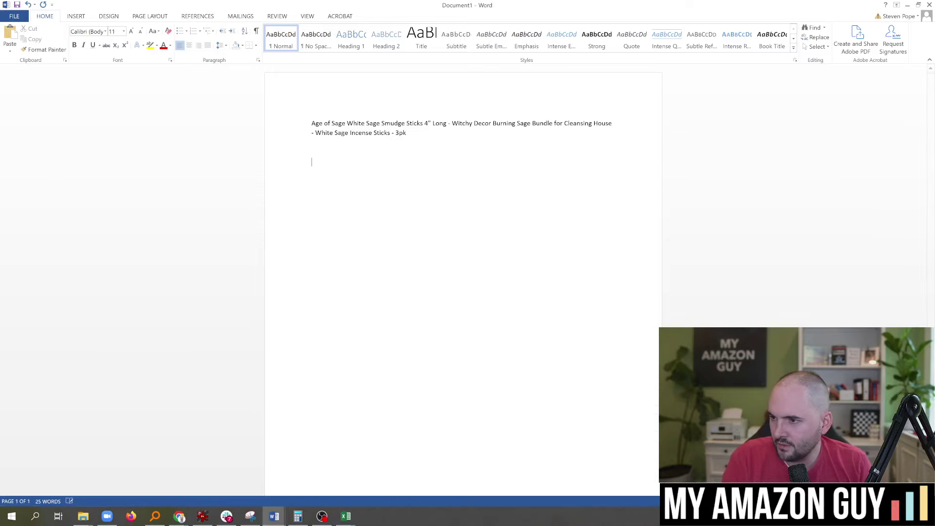
text(Sage to Burn for Cleans)
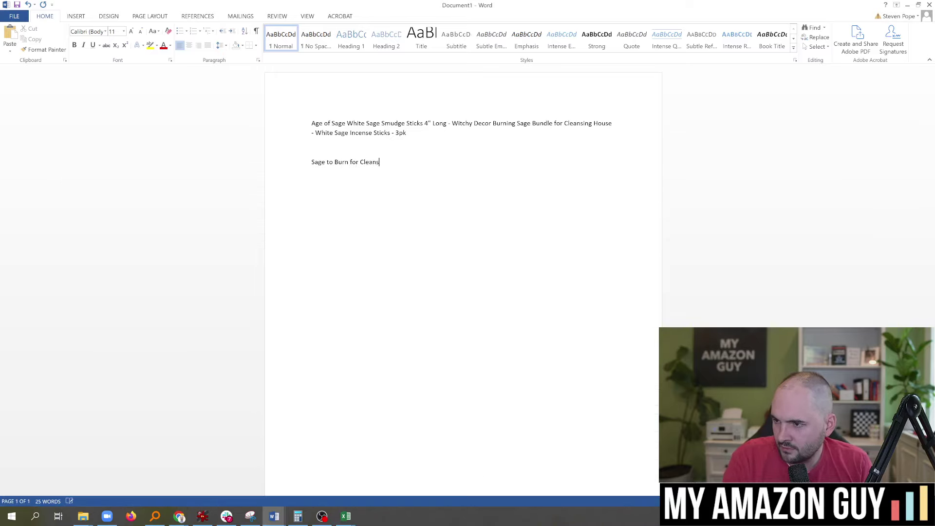
text(ing)
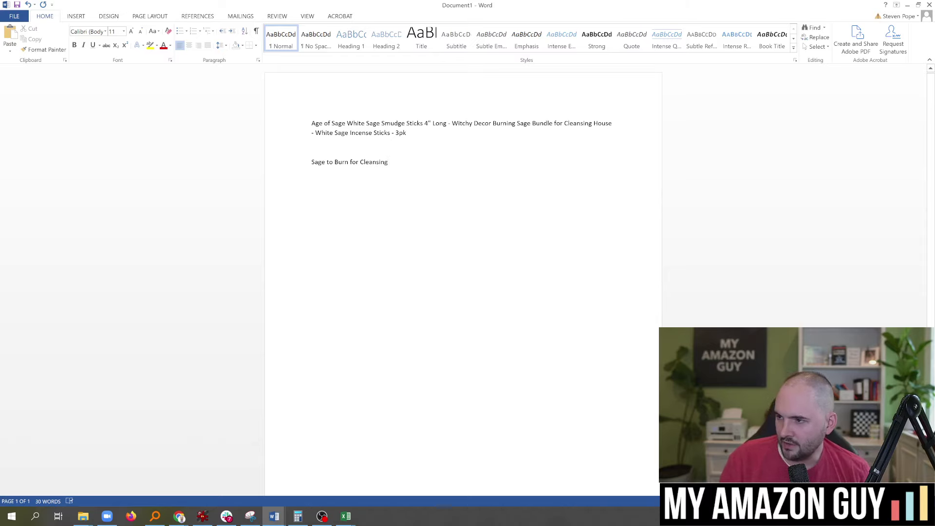
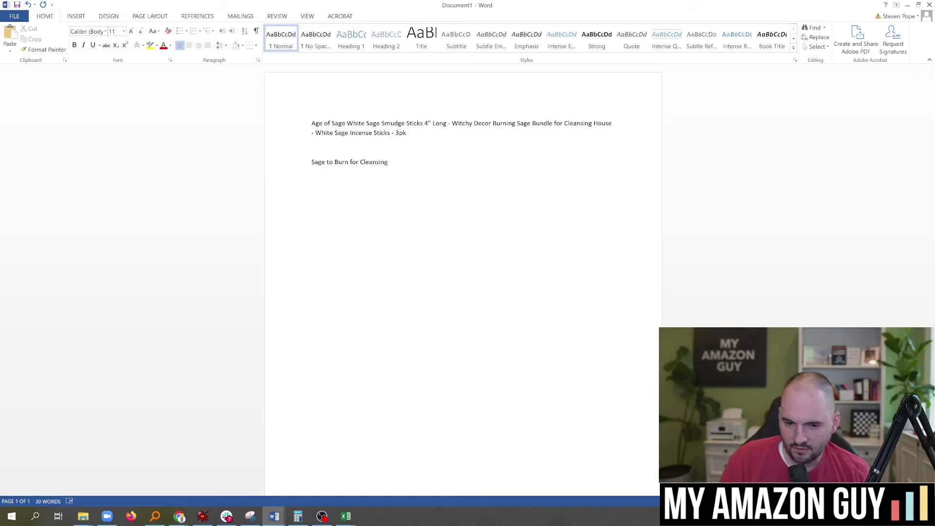
Switch to the Cerebro keyword workbook in Excel and arrange it side by side with the Word document
mouse_move(346, 516)
click(396, 476)
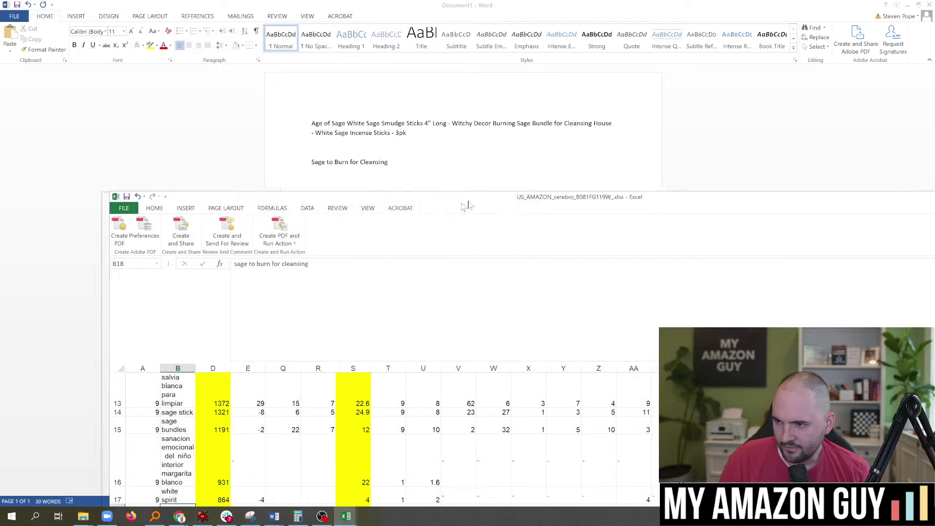
drag(462, 203, 477, 198)
drag(395, 193, 741, 88)
scroll(149, 424, down, 2)
drag(495, 247, 635, 248)
drag(652, 11, 358, 22)
drag(510, 336, 540, 490)
drag(785, 99, 685, 33)
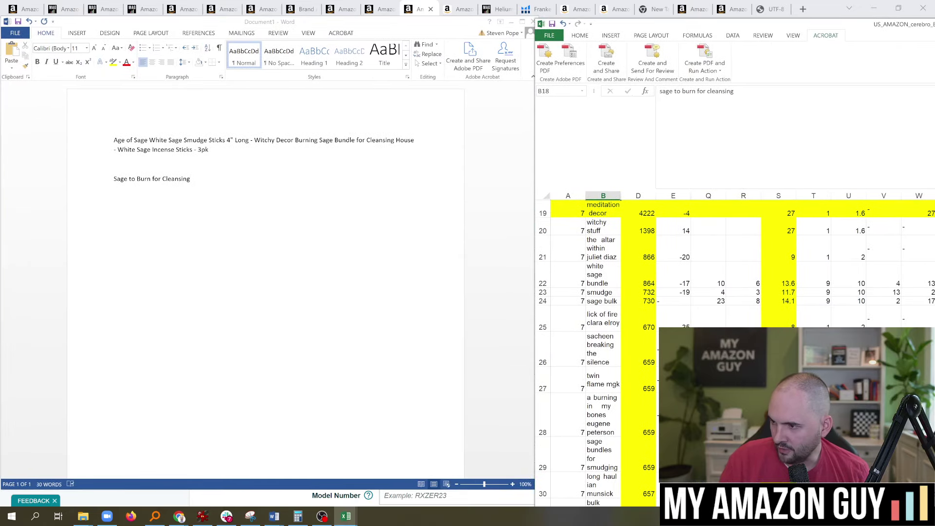
Examine the keyword phrases from row 10, "white sage smudge stick", down to row 17, "white spirit"
click(601, 247)
scroll(598, 254, up, 2)
scroll(604, 273, up, 2)
click(609, 304)
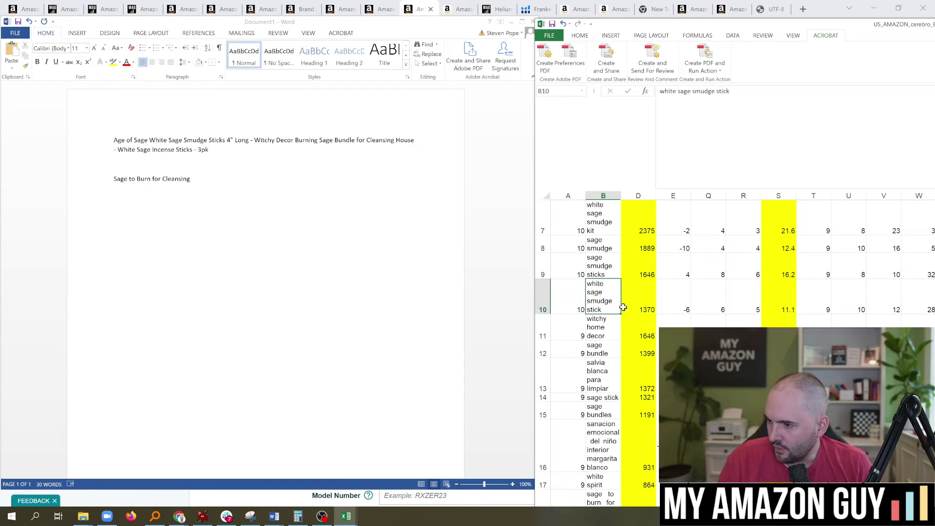
click(606, 346)
scroll(608, 314, down, 2)
click(607, 309)
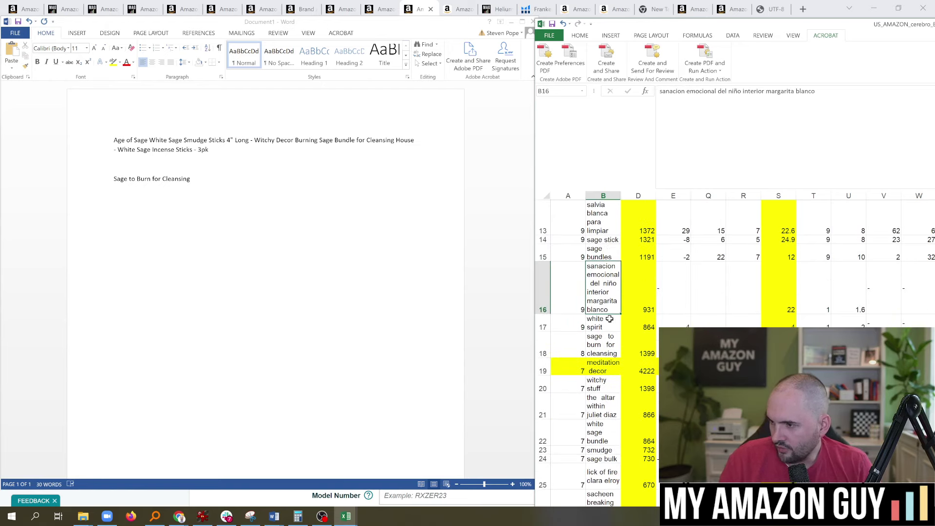
click(606, 322)
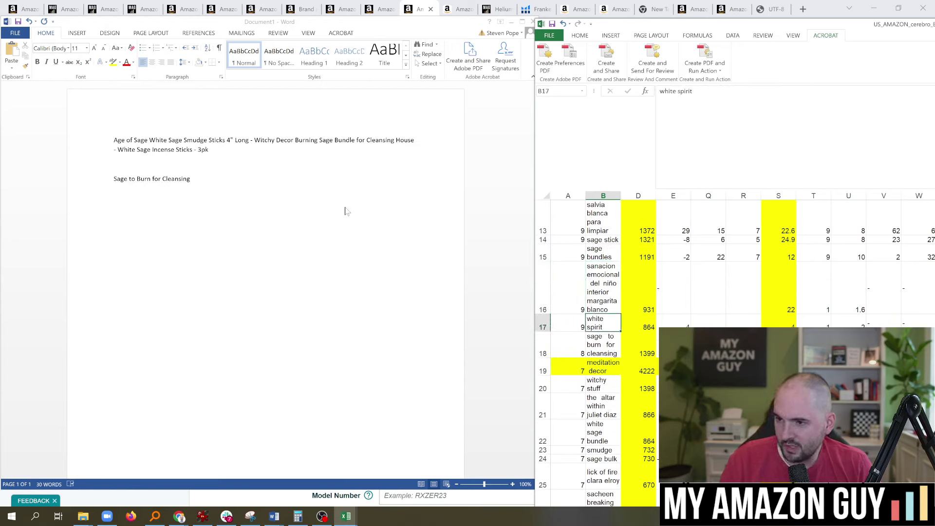
Add "Spirt" to the title in Word so the last phrase reads "White Spirt Sage Incense Sticks", keeping it out of the "Witchy Decor" phrase
click(205, 179)
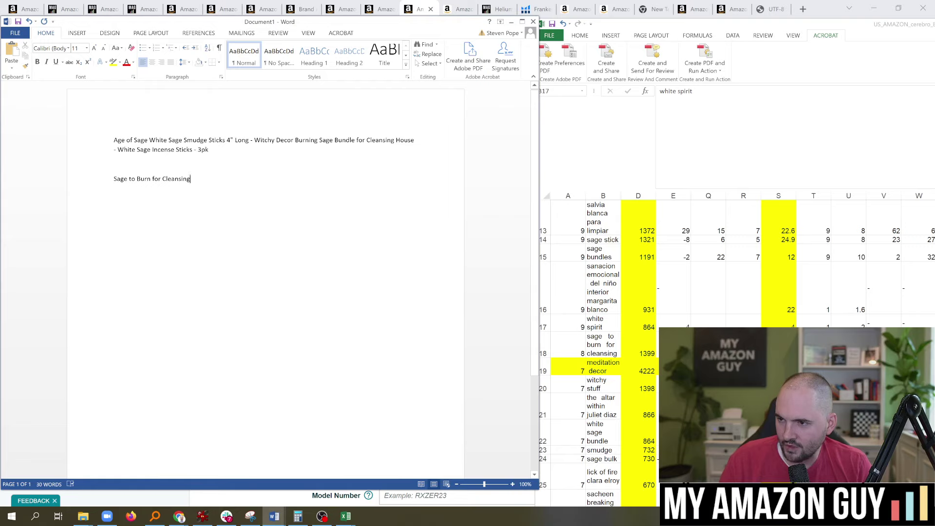
text(Spirt)
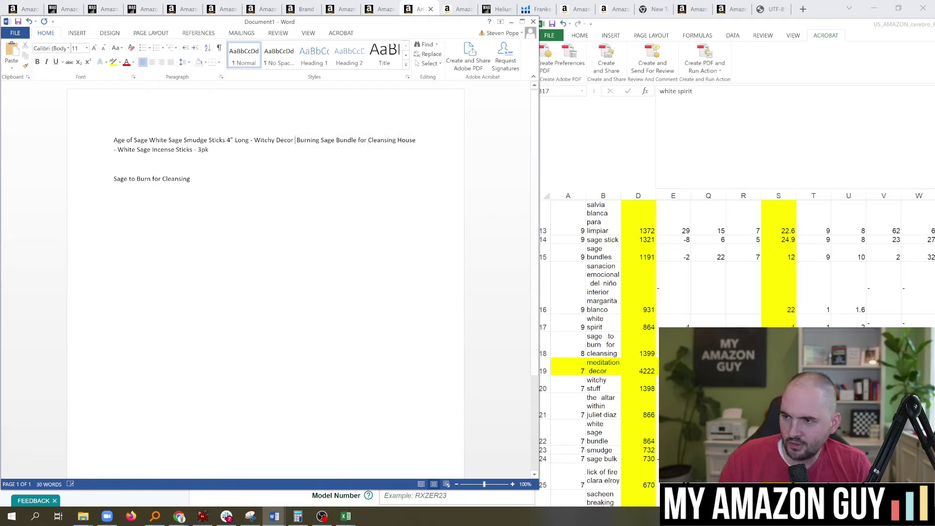
click(622, 310)
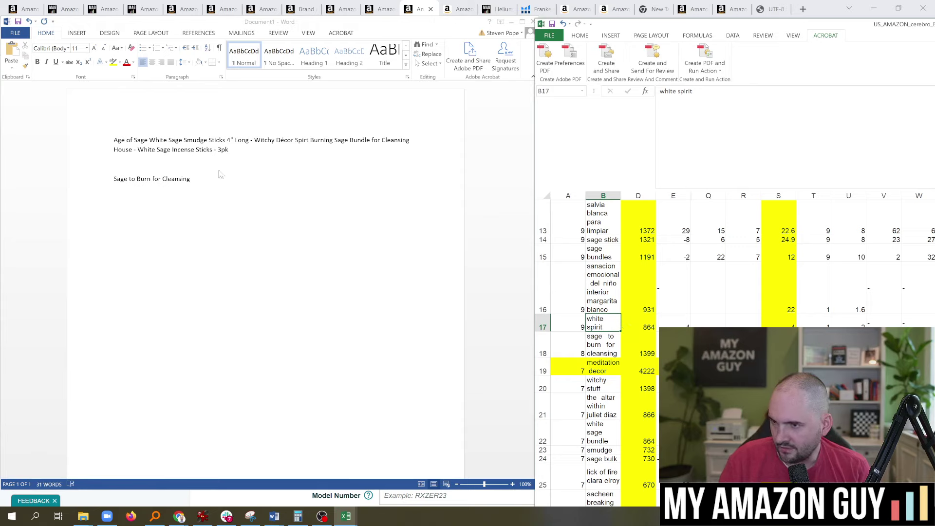
key(alt+Tab)
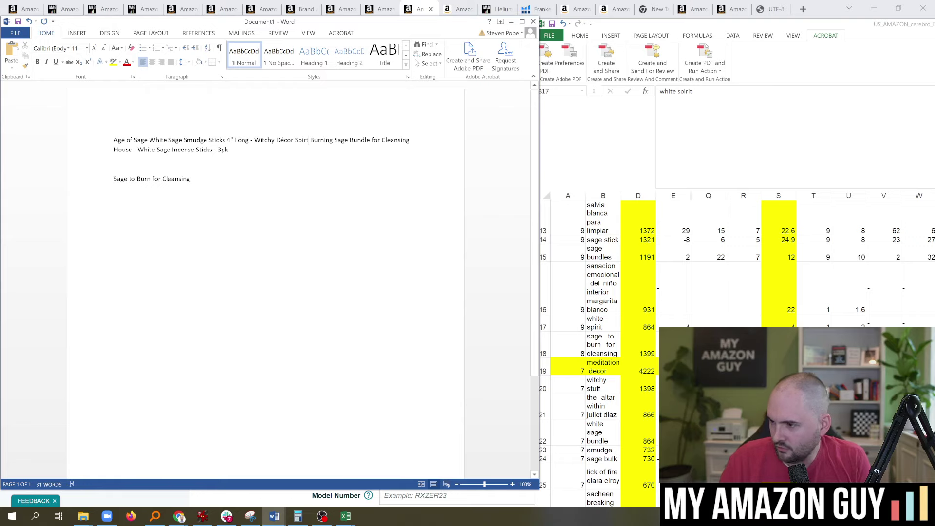
text(Spirt)
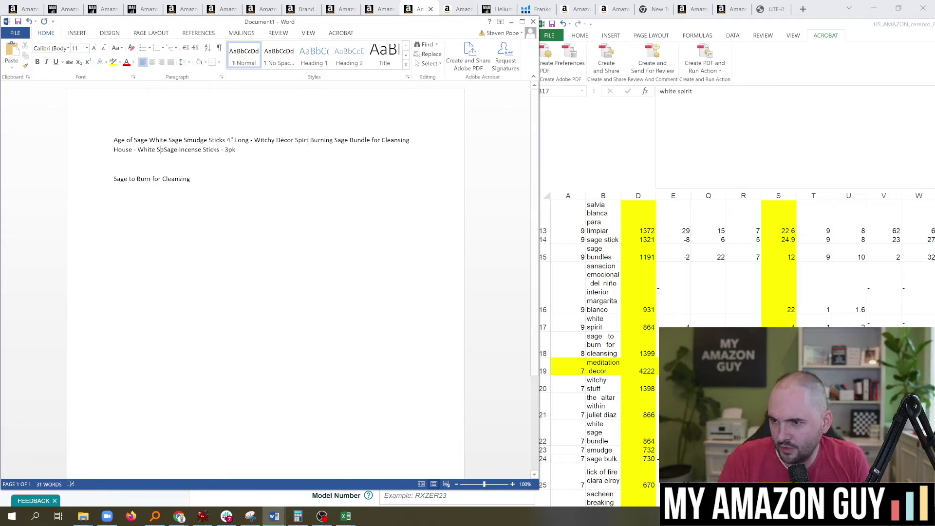
double_click(302, 140)
key(BackSpace)
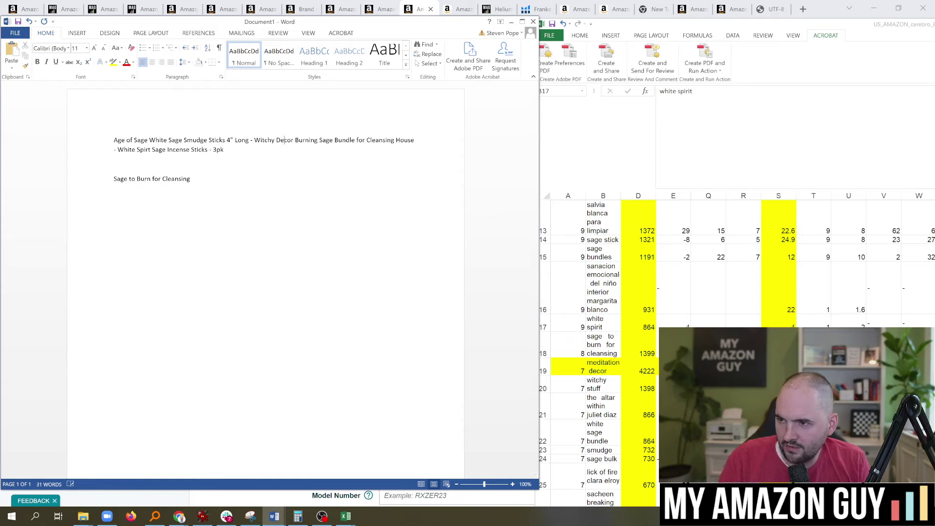
Check the keyword phrases in the workbook from row 18 down to row 20, "witchy stuff"
click(596, 283)
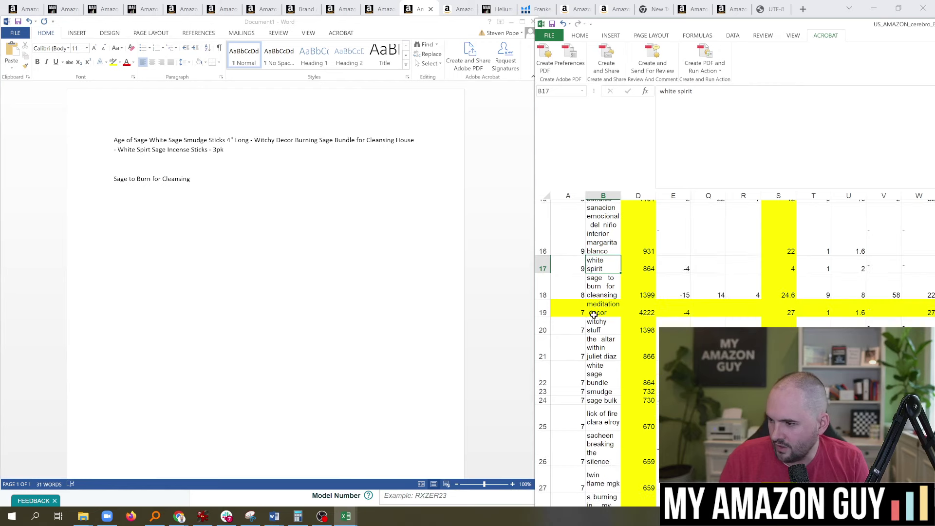
scroll(585, 314, down, 1)
click(620, 285)
scroll(619, 285, down, 1)
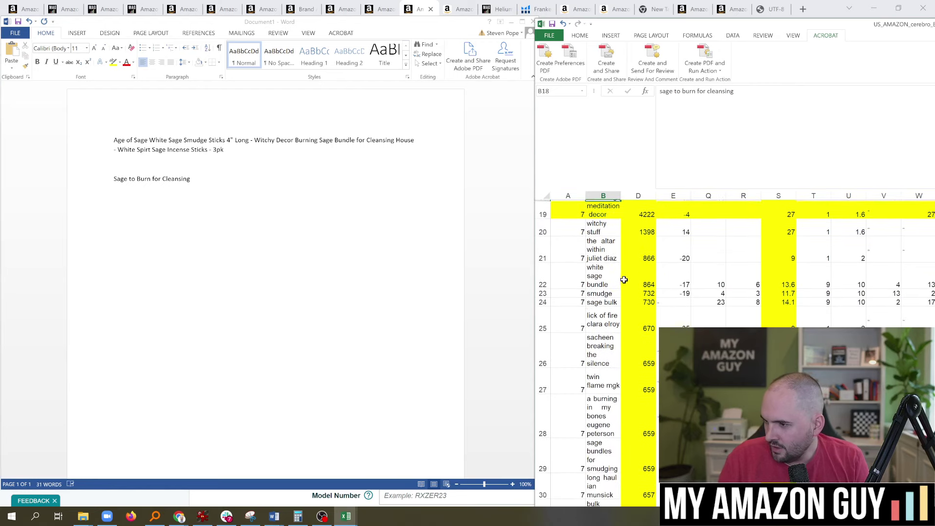
click(606, 224)
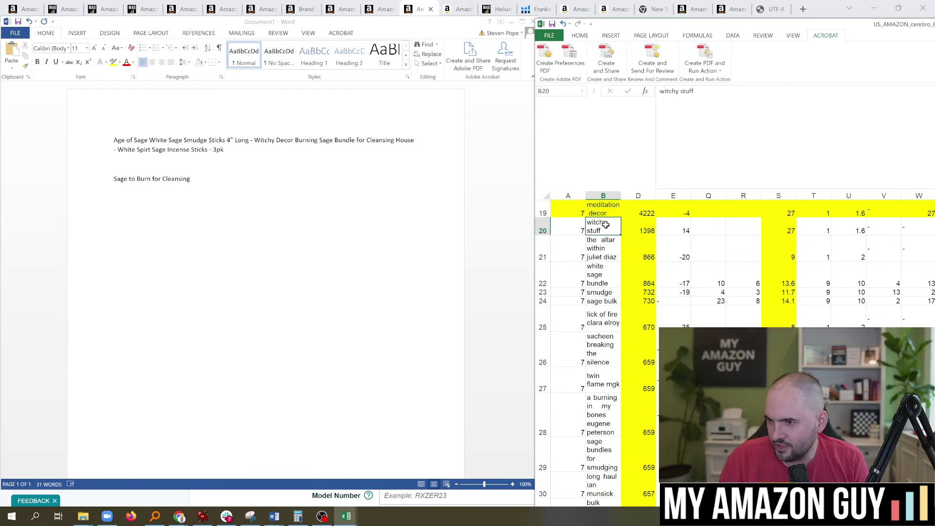
Move "Witchy Decor" to just before "3pk" at the end of the Word title and extend it to "Witchy Decor Stuff"
click(297, 147)
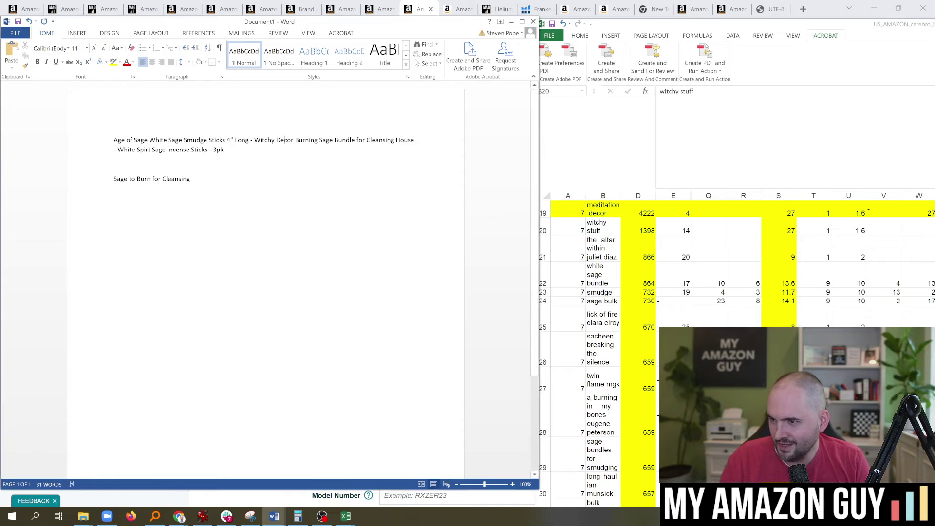
double_click(287, 141)
key(ctrl+shift+Left)
key(BackSpace)
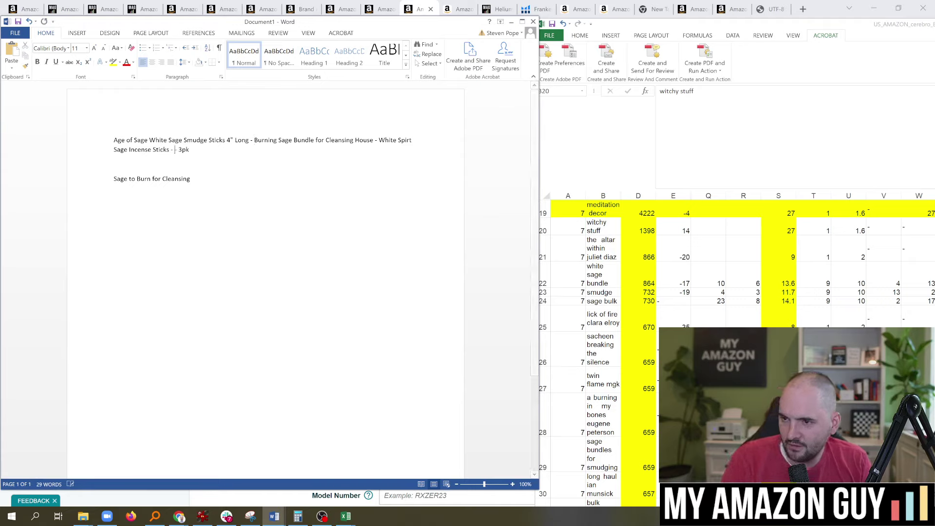
text(Witchy Decor -)
key(Left)
key(Left)
text(Stuff)
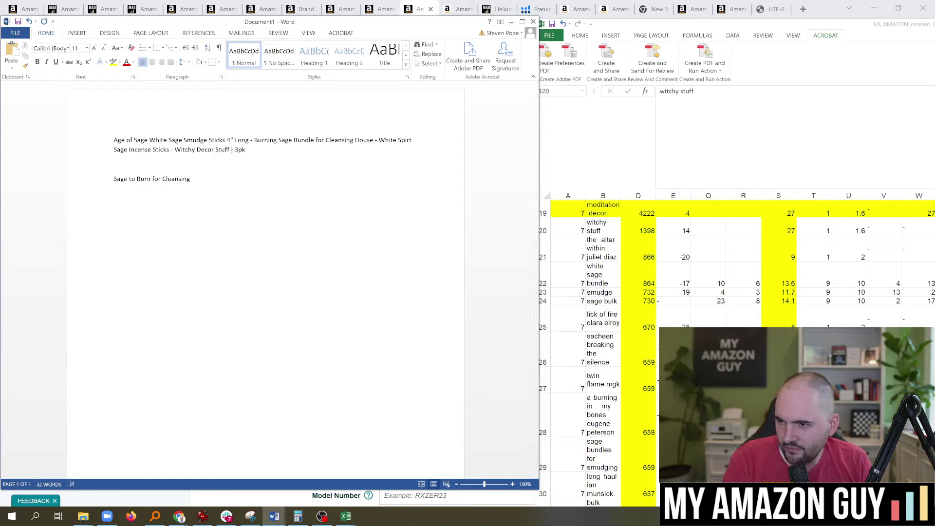
Review the keyword phrases in the workbook from row 21 through row 26, including "white sage bundle", "smudge" and "sage bulk"
key(alt+Tab)
click(608, 254)
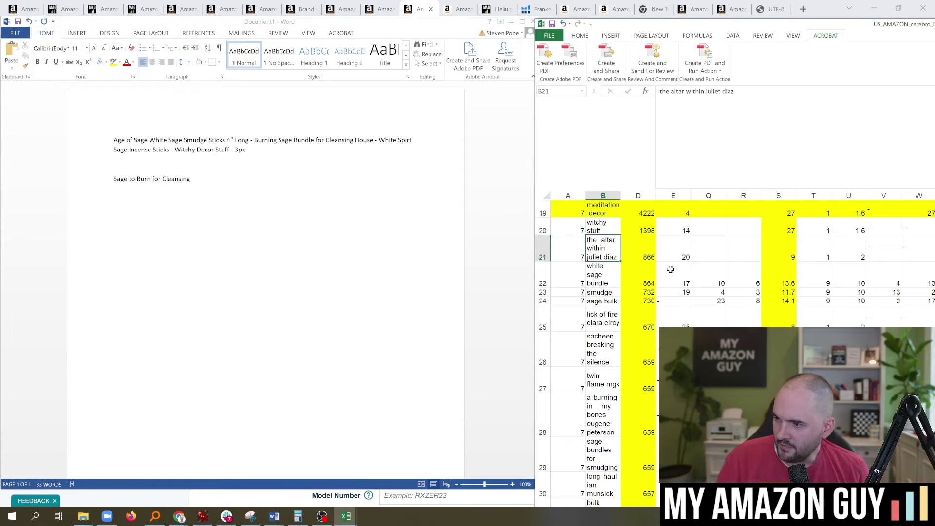
click(616, 284)
click(614, 293)
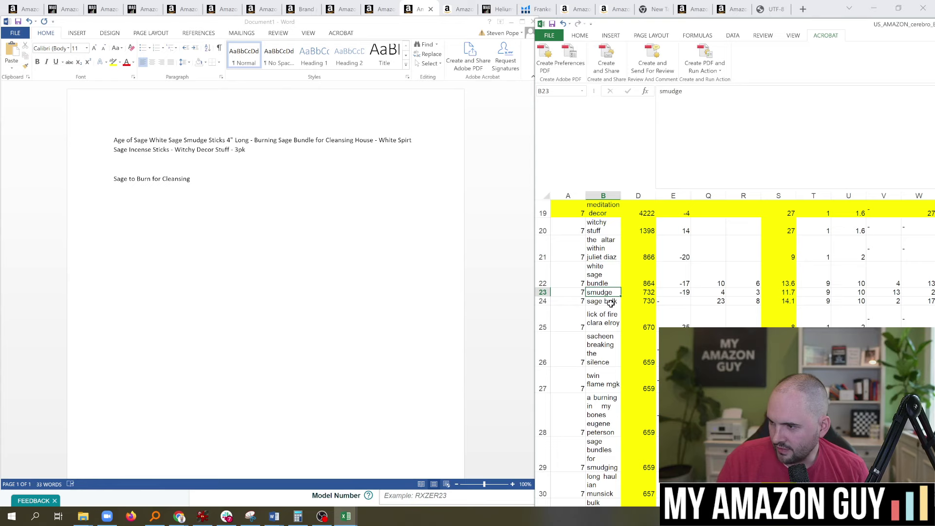
click(610, 302)
scroll(621, 328, down, 1)
click(611, 263)
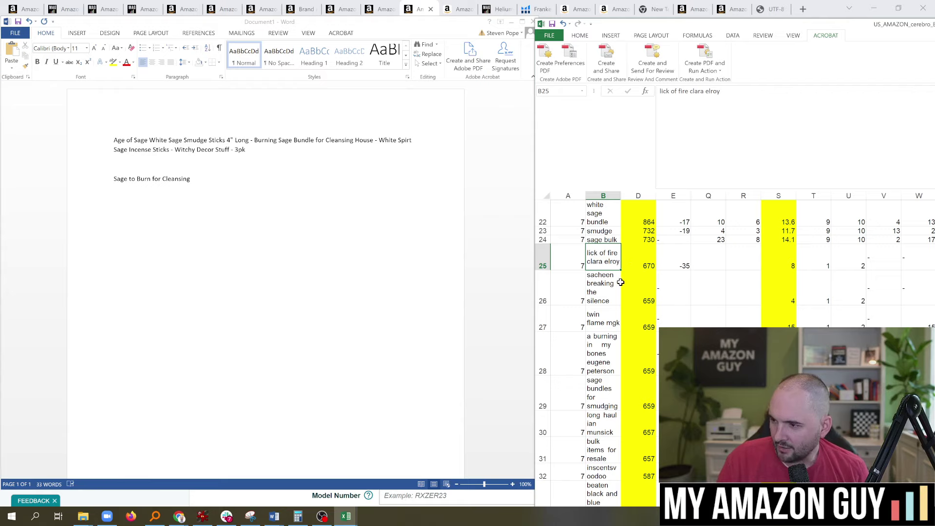
click(620, 284)
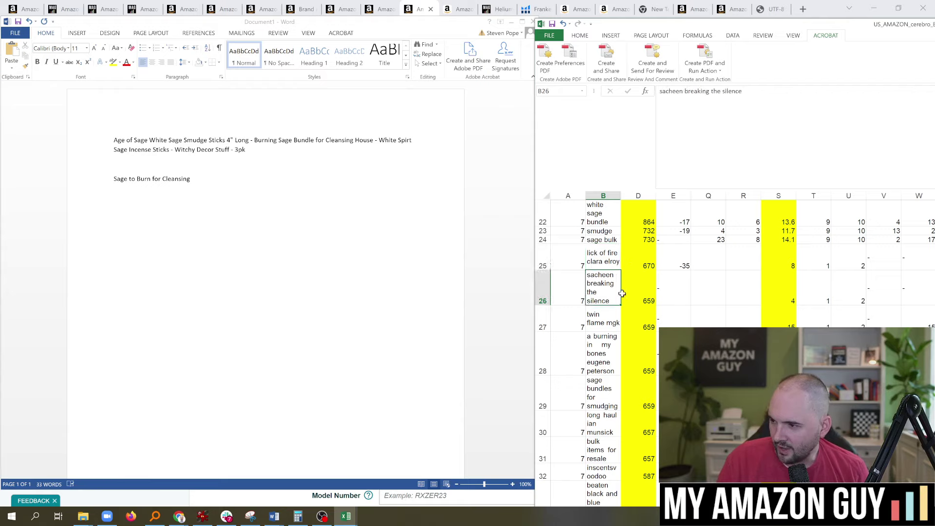
Copy the row 27 phrase "twin flame mgk", search Amazon for it in the browser and look through the results
click(605, 316)
scroll(618, 319, down, 1)
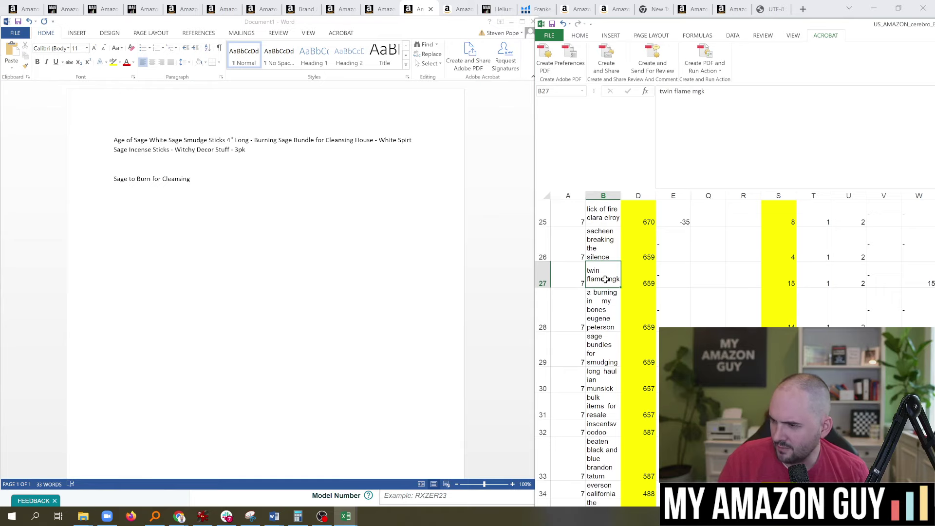
key(ctrl+c)
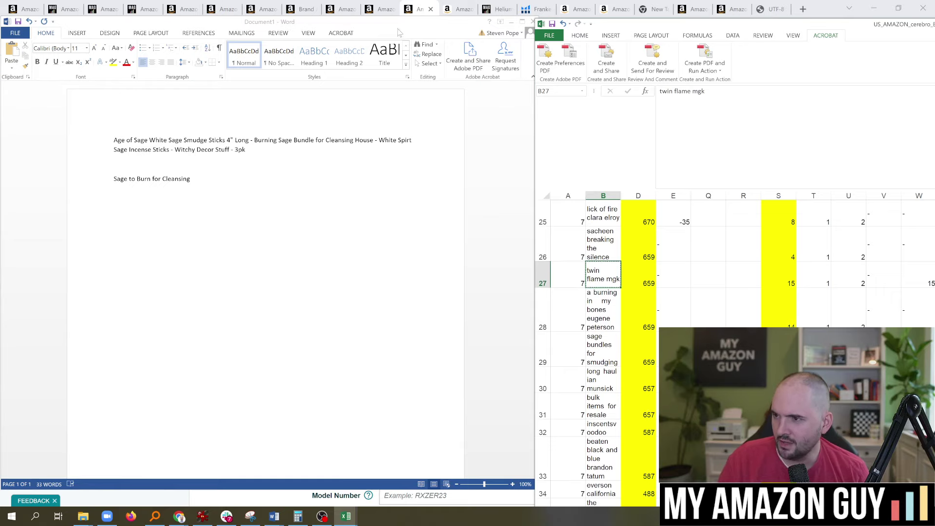
click(458, 9)
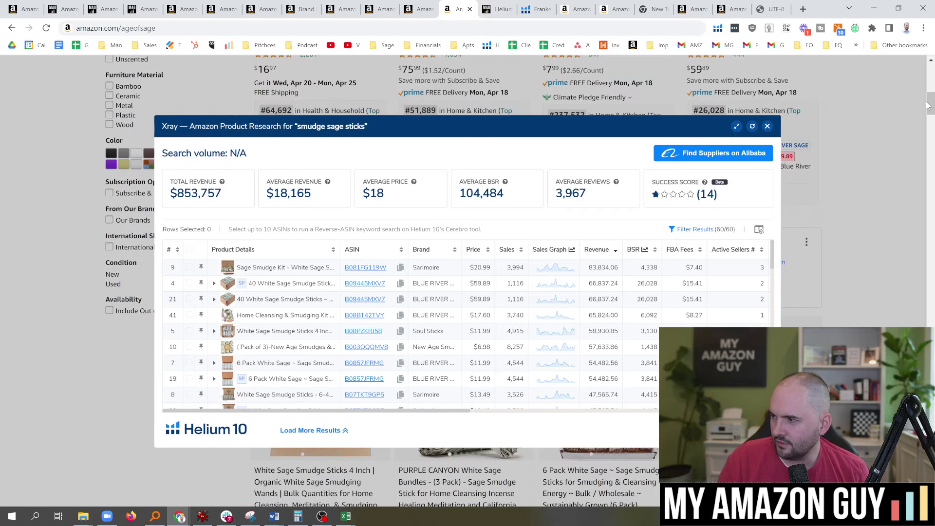
drag(928, 106, 928, 77)
click(379, 74)
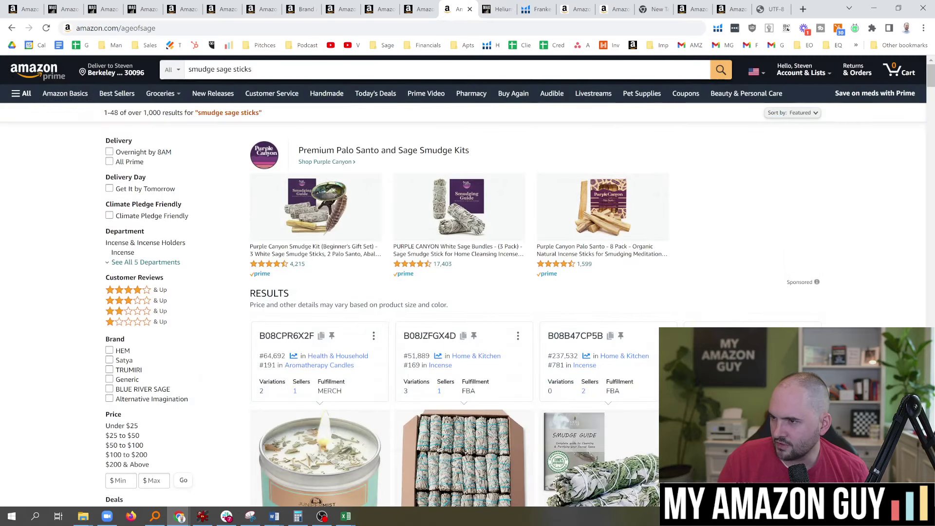
key(ctrl+a)
key(ctrl+v)
key(Return)
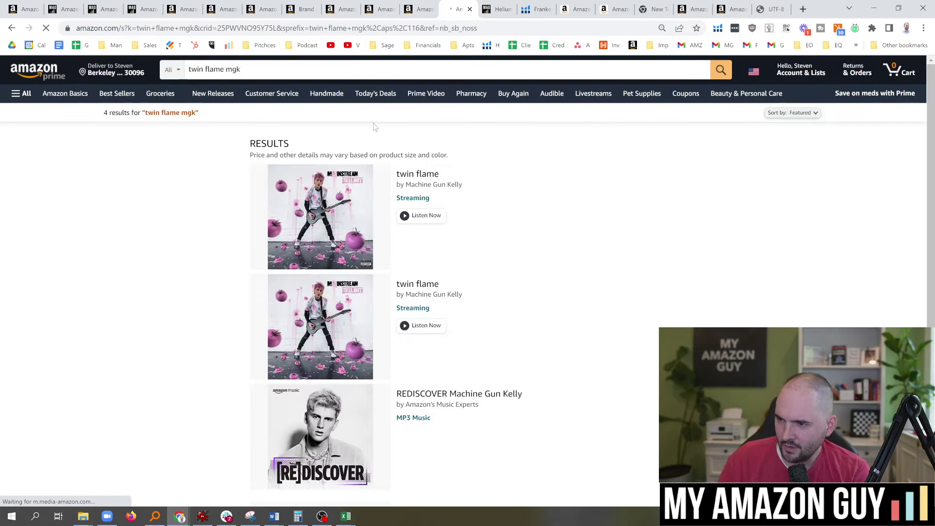
scroll(493, 267, down, 3)
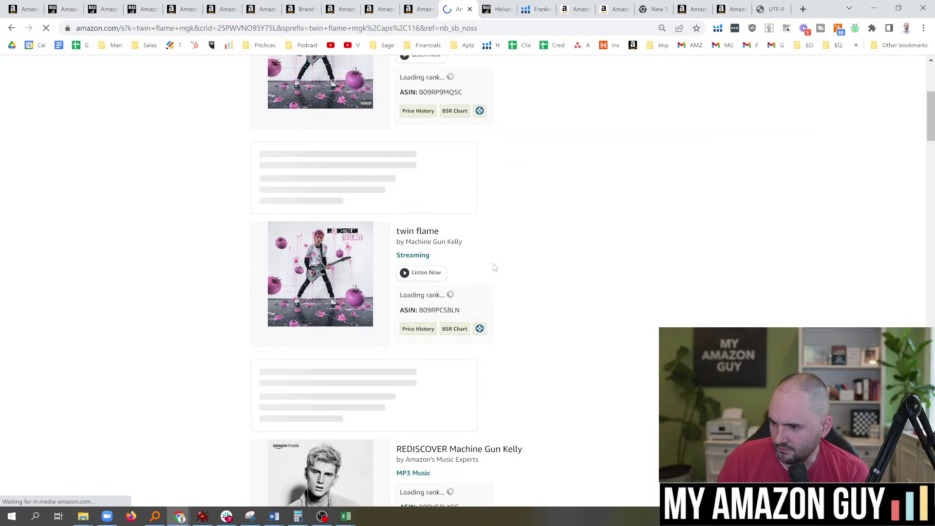
scroll(497, 268, up, 5)
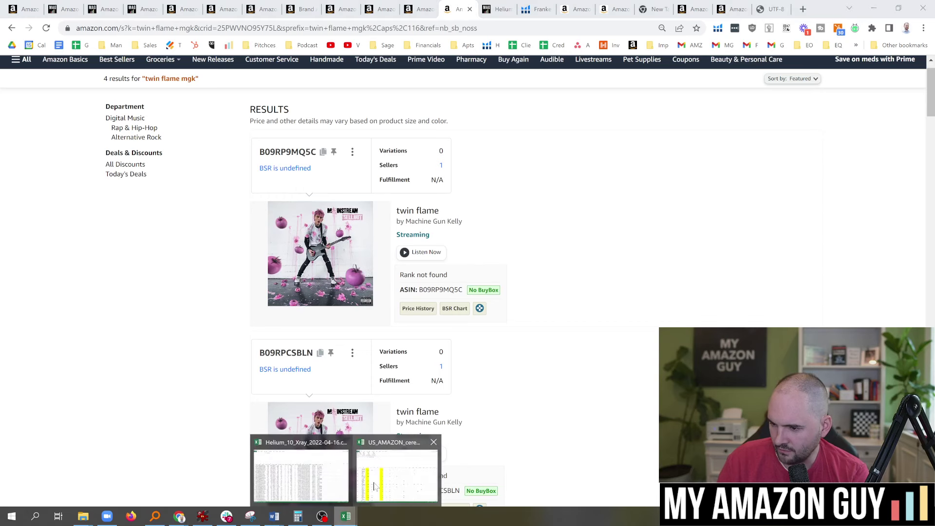
Bring the keyword workbook and the Word document back into view next to each other
click(378, 483)
mouse_move(281, 499)
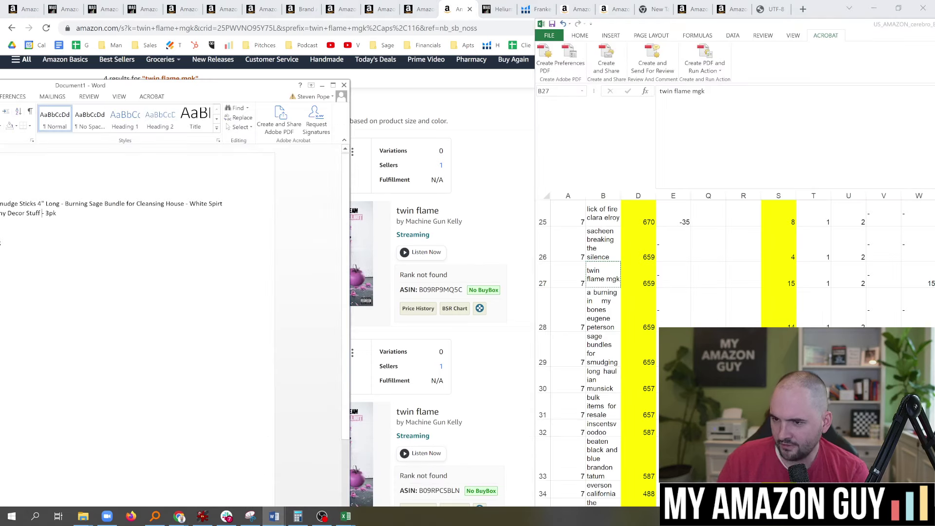
drag(265, 92, 430, 39)
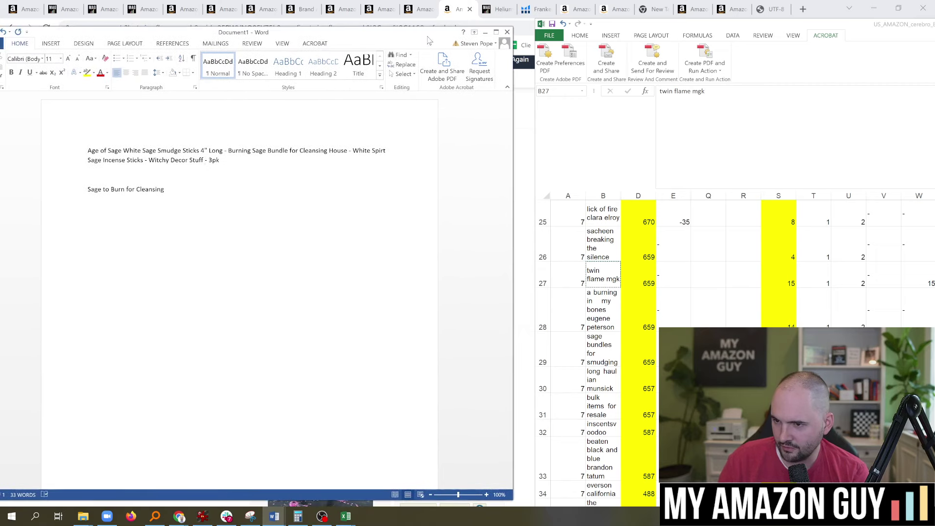
Review the keyword phrases in the workbook from row 28 through row 31, including "sage bundles for smudging" and "bulk items for resale"
click(677, 238)
click(615, 301)
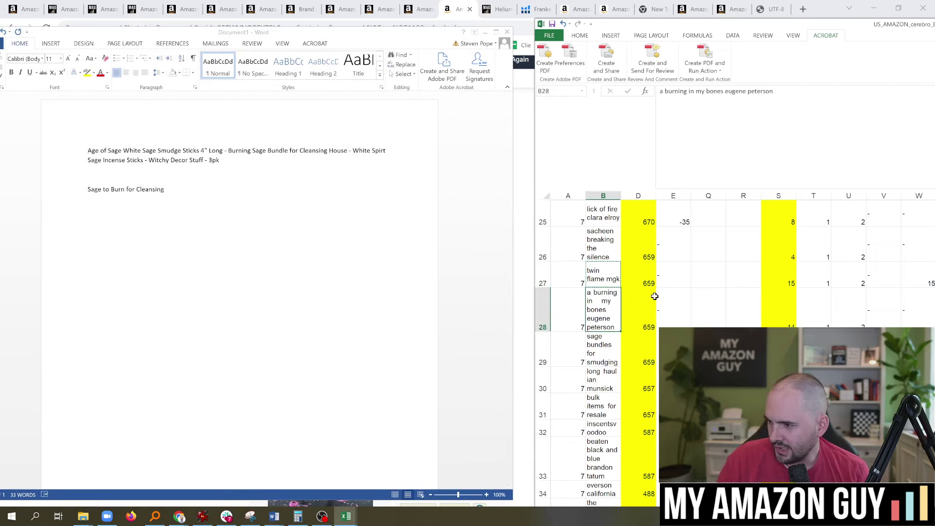
scroll(621, 353, down, 1)
scroll(622, 353, down, 1)
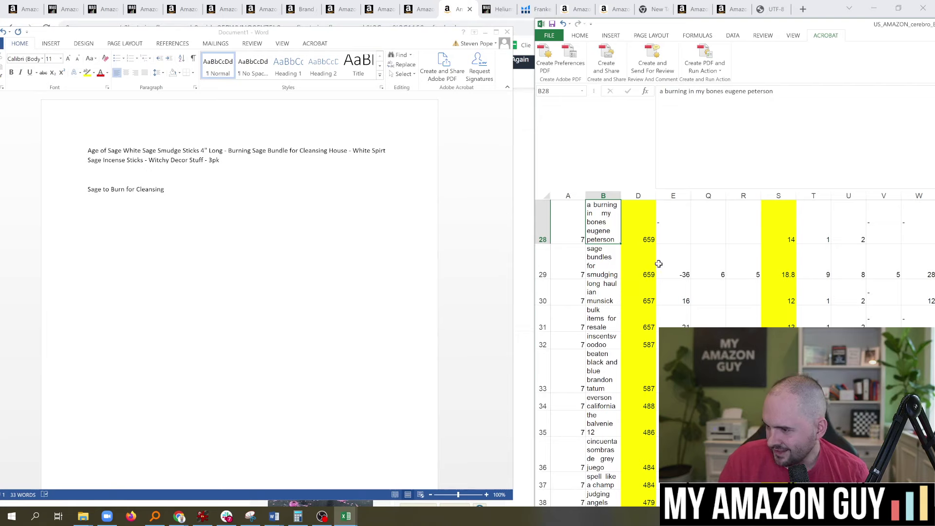
click(608, 263)
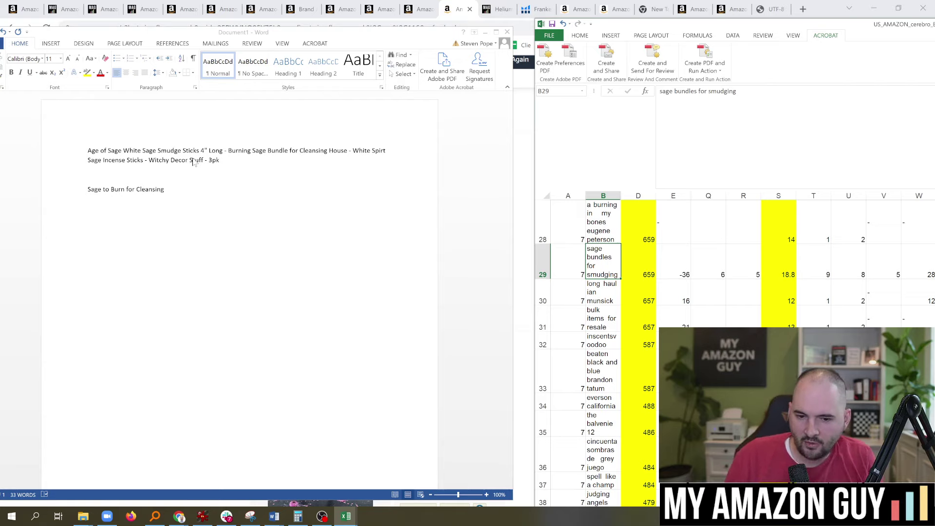
key(Down)
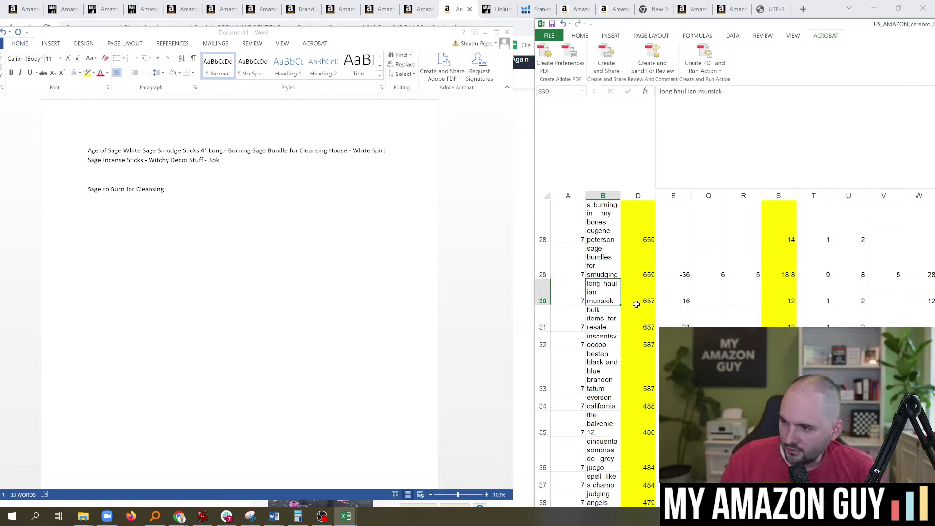
click(612, 324)
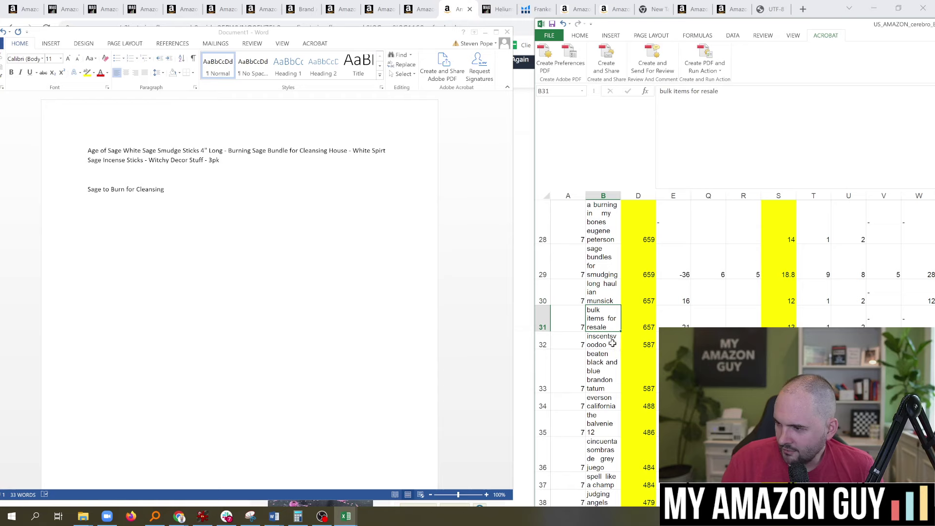
Copy the row 32 phrase "inscentsvoodoo", search Amazon for it in the browser and look through the results
key(Down)
scroll(636, 359, down, 1)
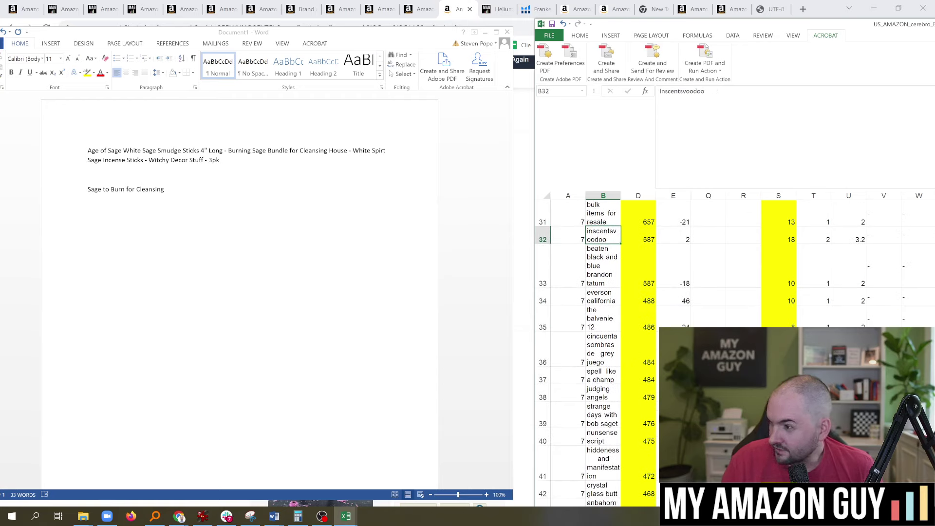
click(459, 11)
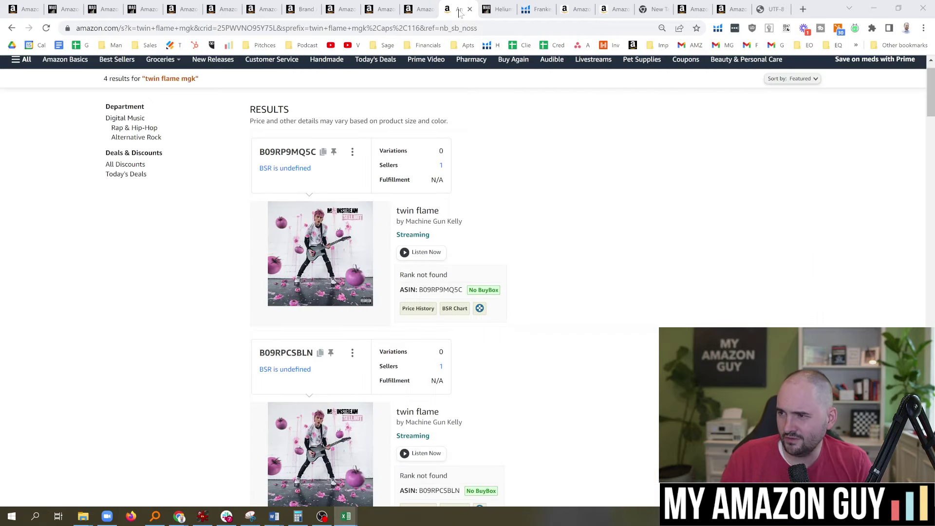
scroll(468, 282, up, 1)
triple_click(293, 69)
key(ctrl+v)
key(Return)
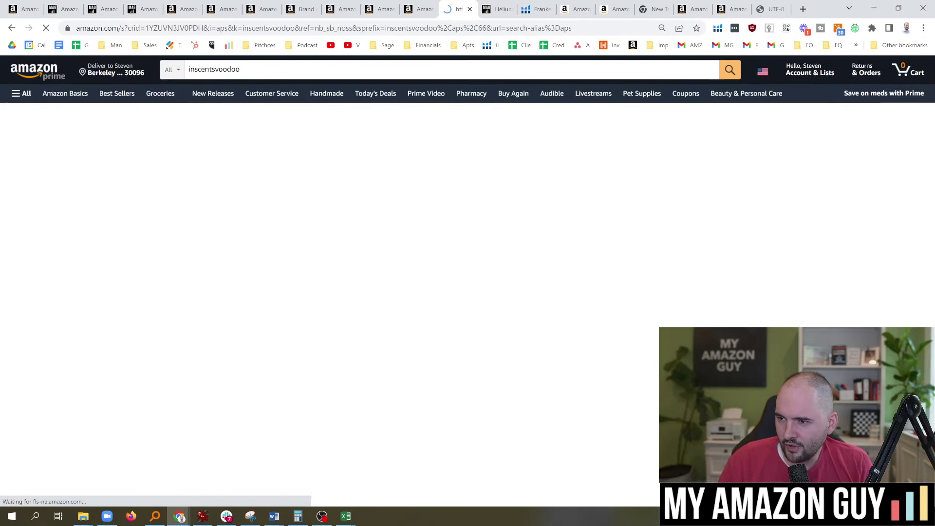
scroll(185, 242, down, 3)
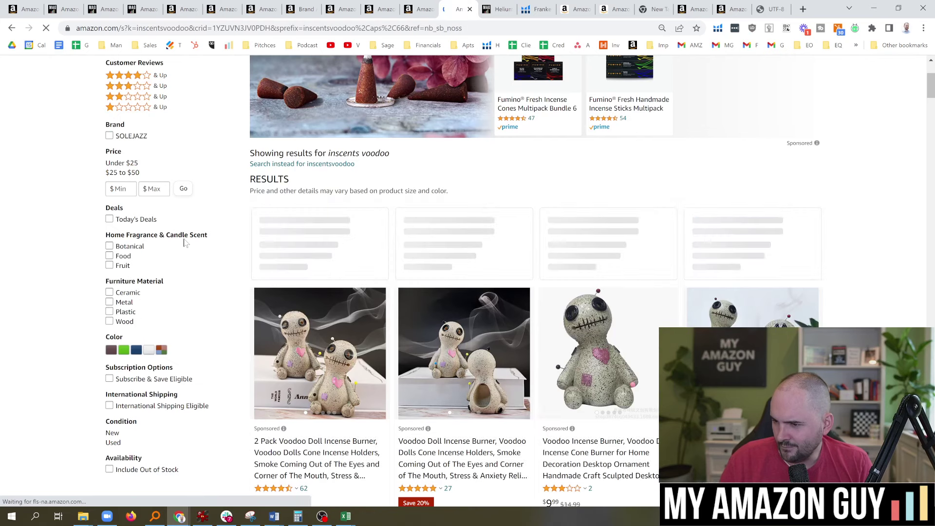
scroll(185, 242, down, 6)
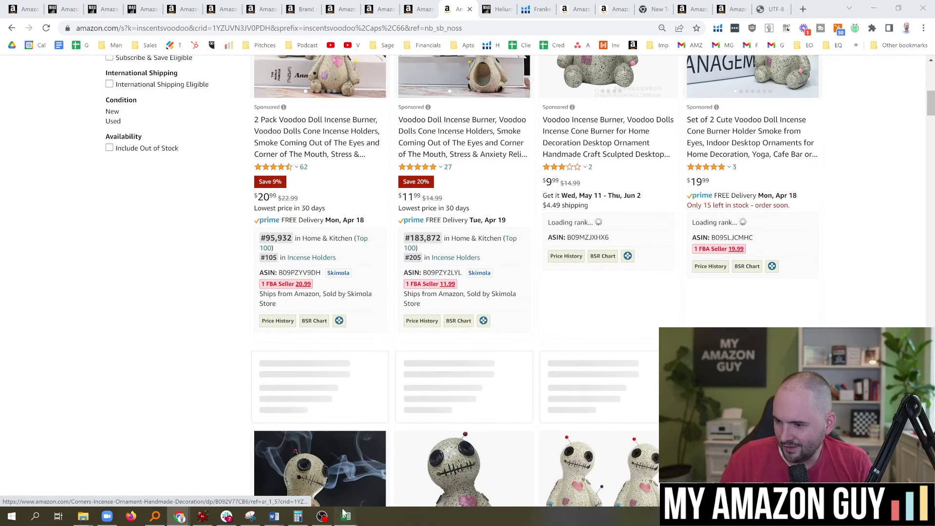
Bring the keyword workbook and the Word title draft back into view over the browser
click(298, 470)
mouse_move(274, 515)
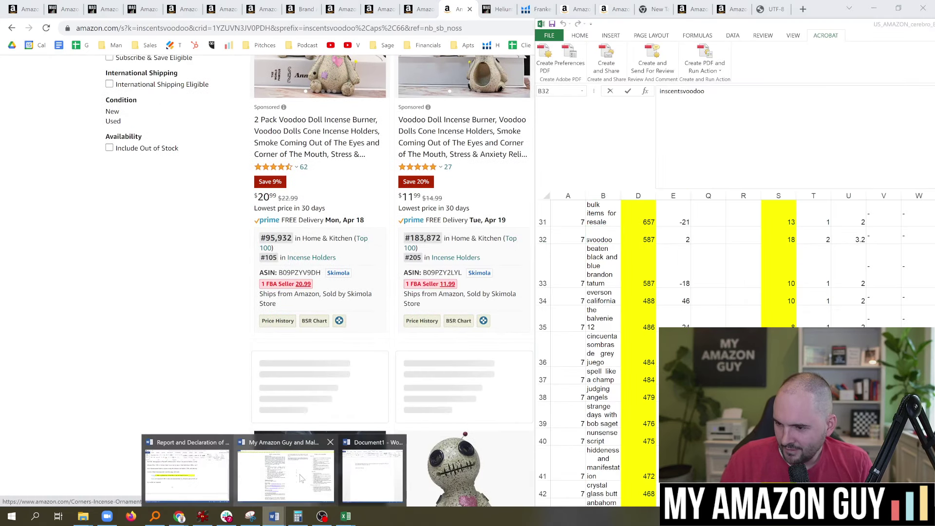
click(186, 471)
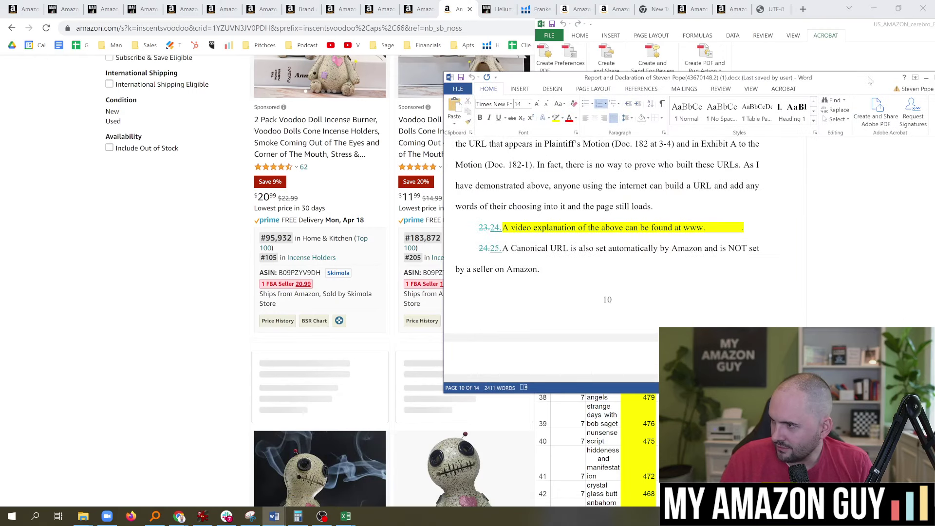
click(275, 516)
mouse_move(280, 518)
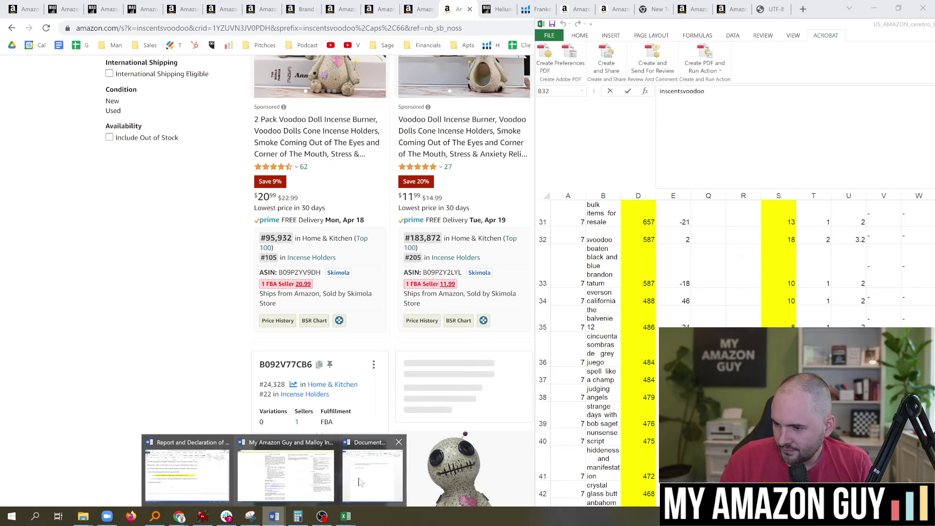
click(287, 472)
Examine the keyword phrases from row 33 through row 43 one by one for terms relevant to the sage listing
click(632, 272)
click(604, 298)
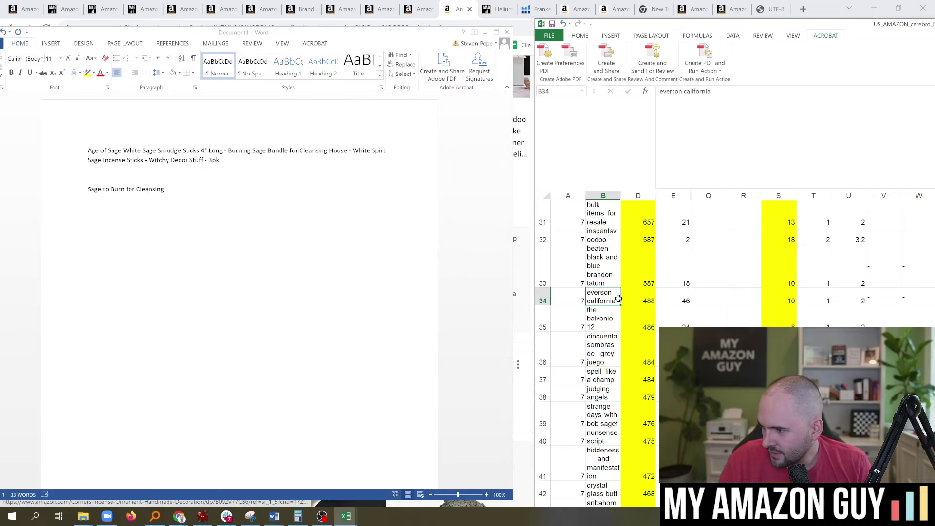
scroll(613, 228, down, 1)
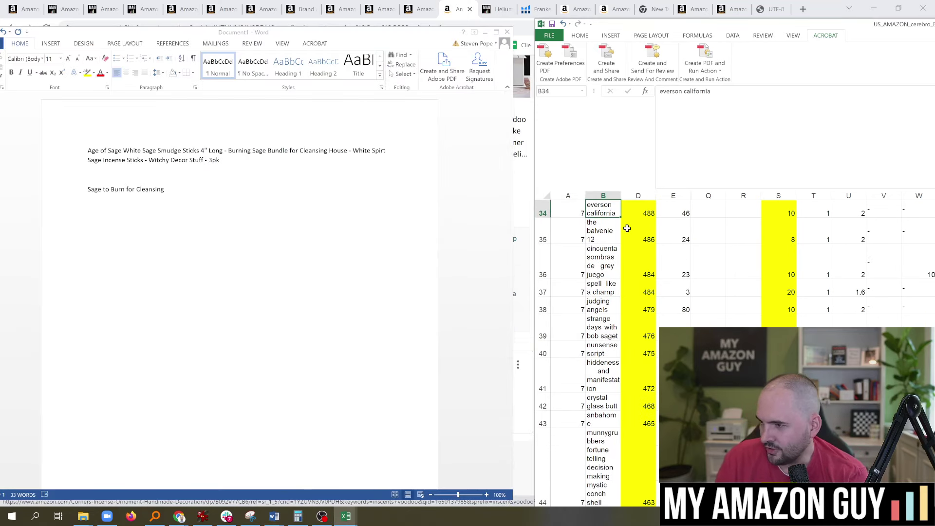
click(612, 242)
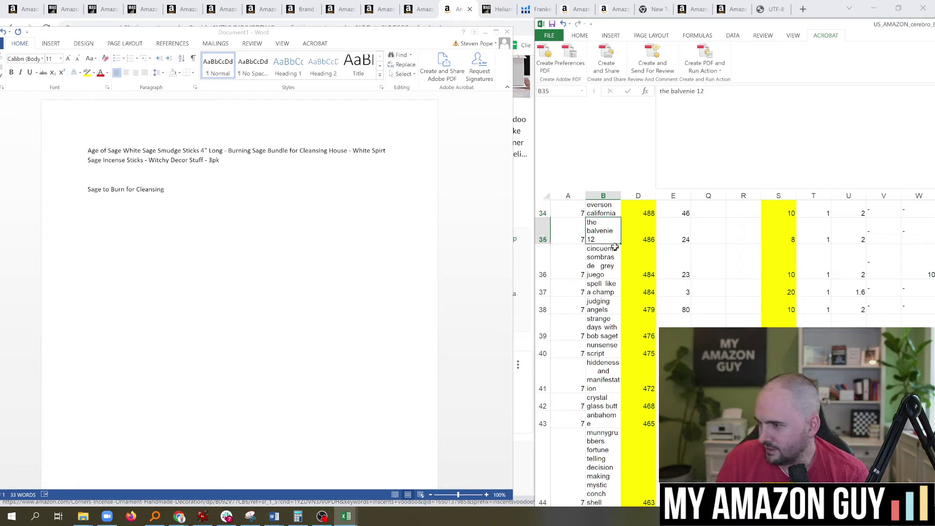
click(614, 248)
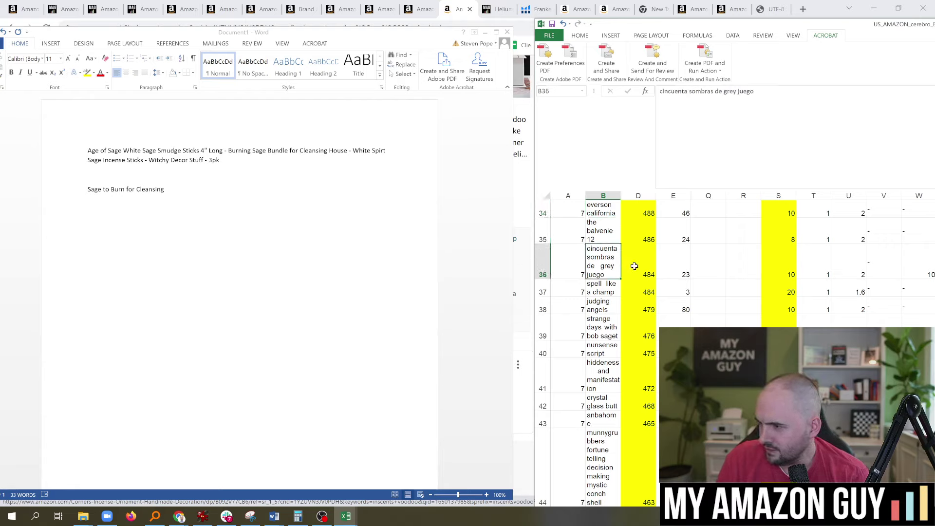
click(616, 290)
click(612, 310)
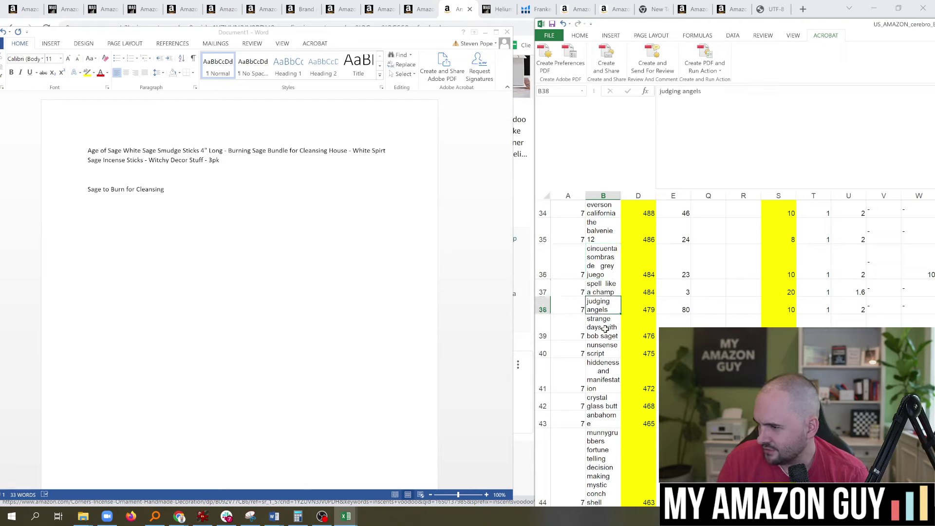
click(604, 329)
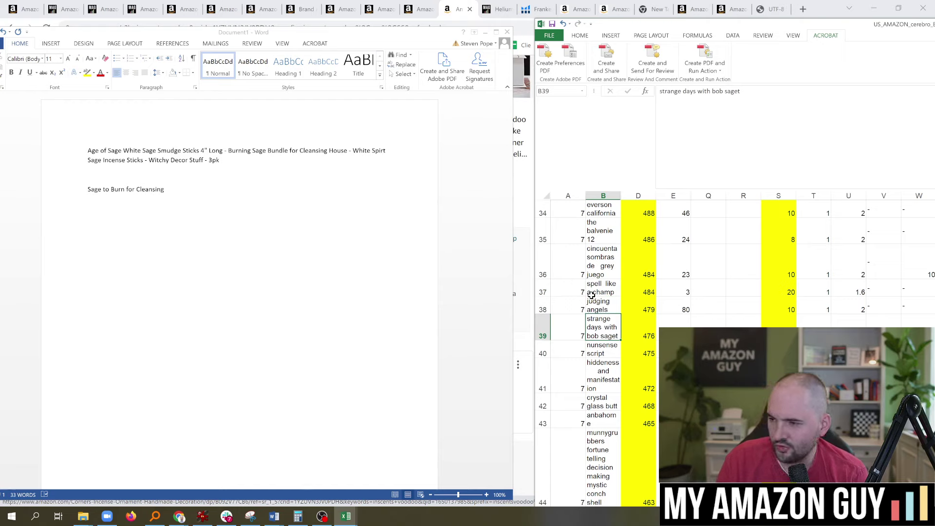
drag(568, 266, 609, 310)
click(602, 330)
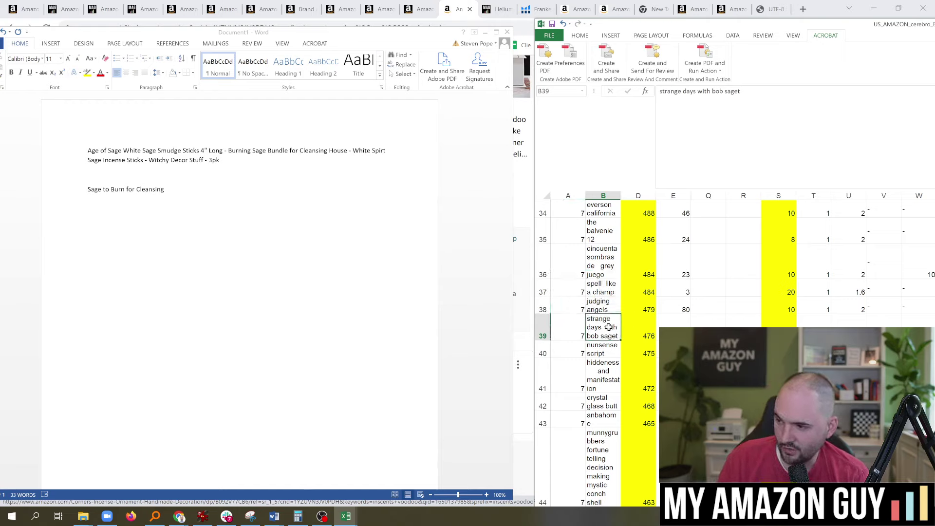
click(615, 353)
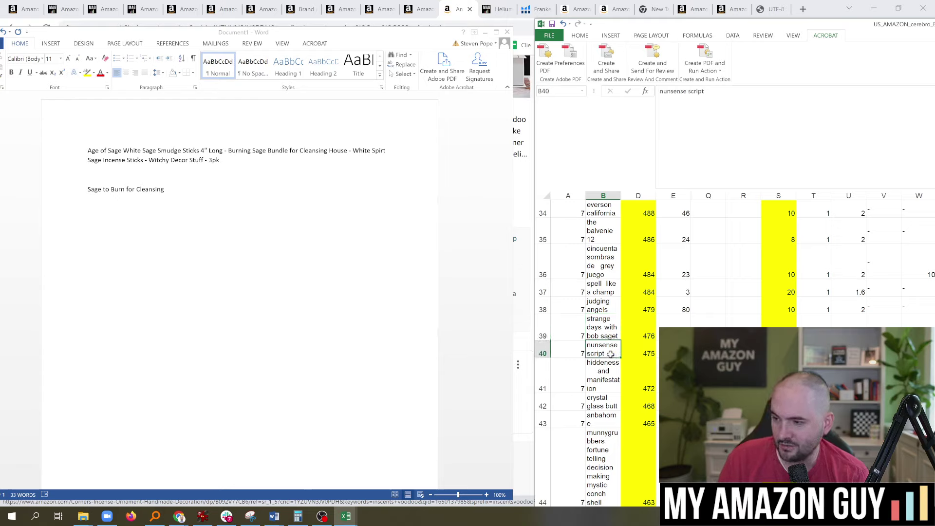
scroll(611, 354, down, 1)
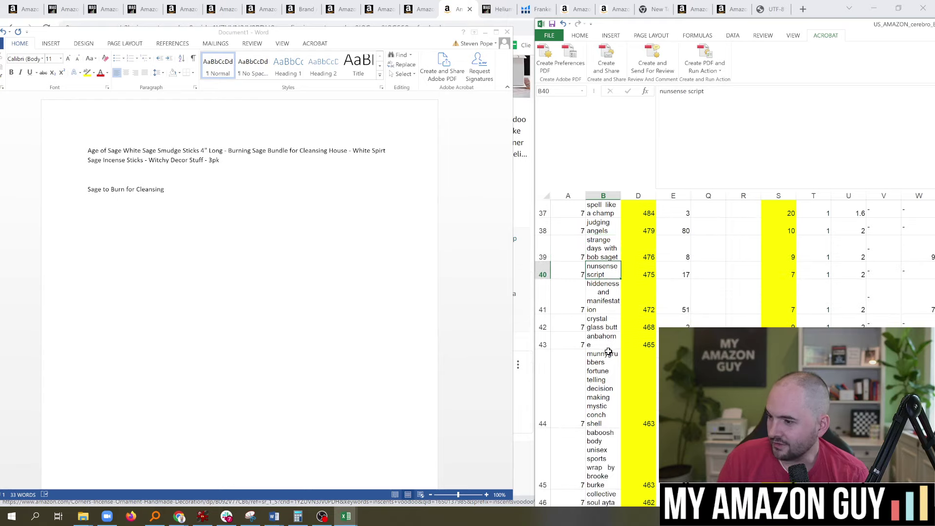
click(607, 293)
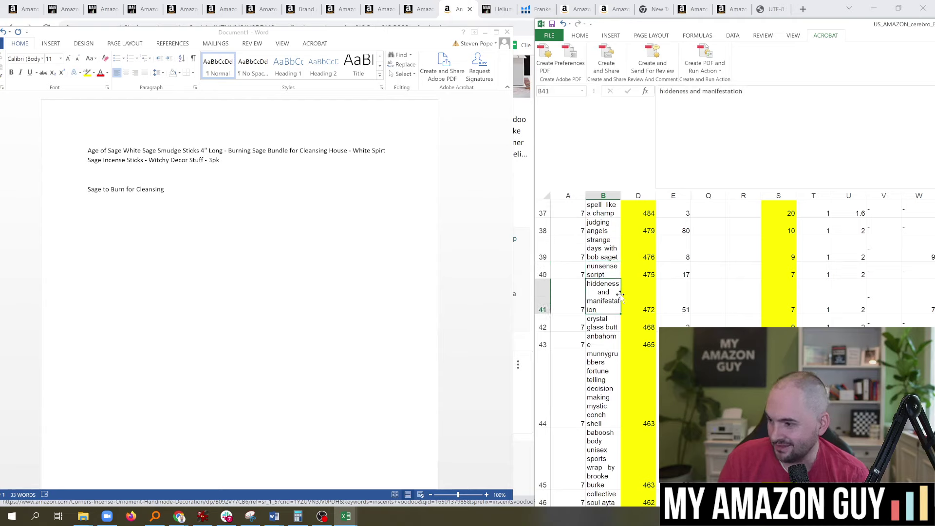
click(613, 346)
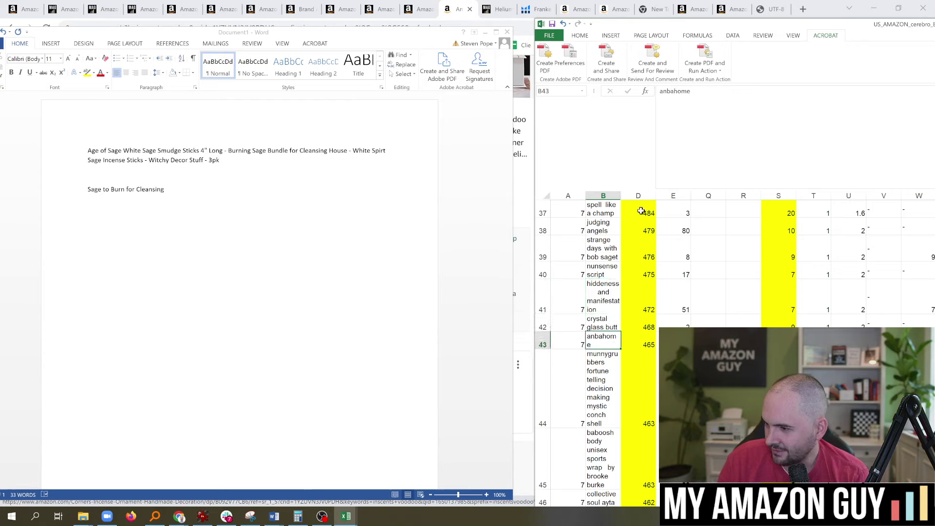
Widen the Keyword Phrase column and review the phrases from row 44 through row 69 for relevant sage terms
drag(620, 195, 662, 195)
click(634, 359)
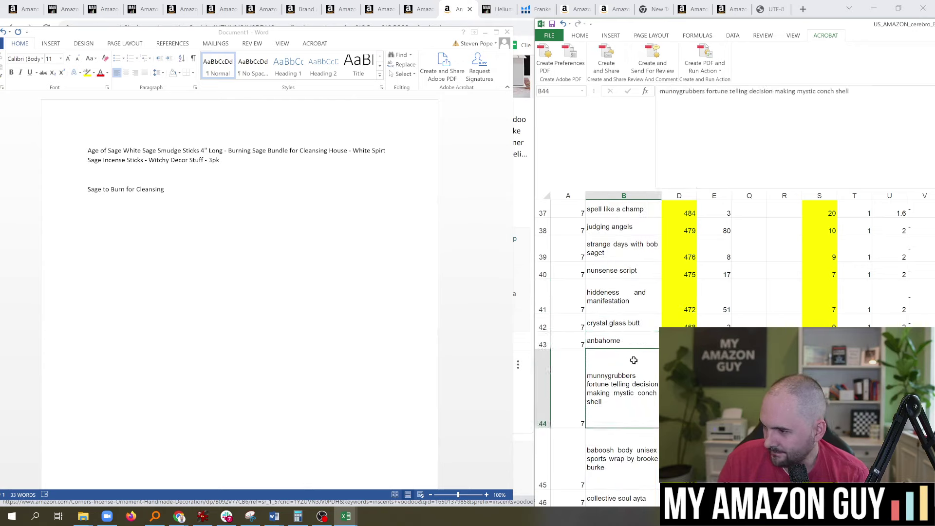
scroll(636, 343, down, 1)
scroll(637, 351, down, 2)
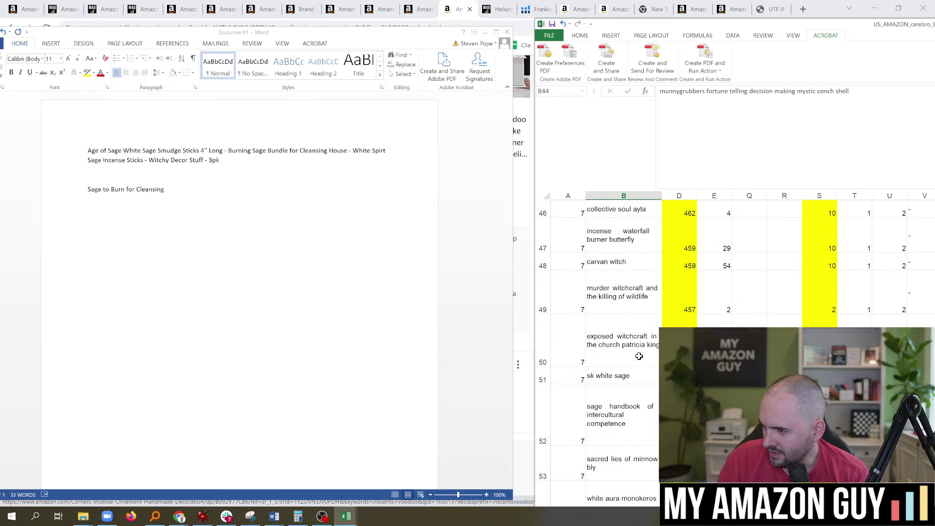
scroll(639, 360, down, 1)
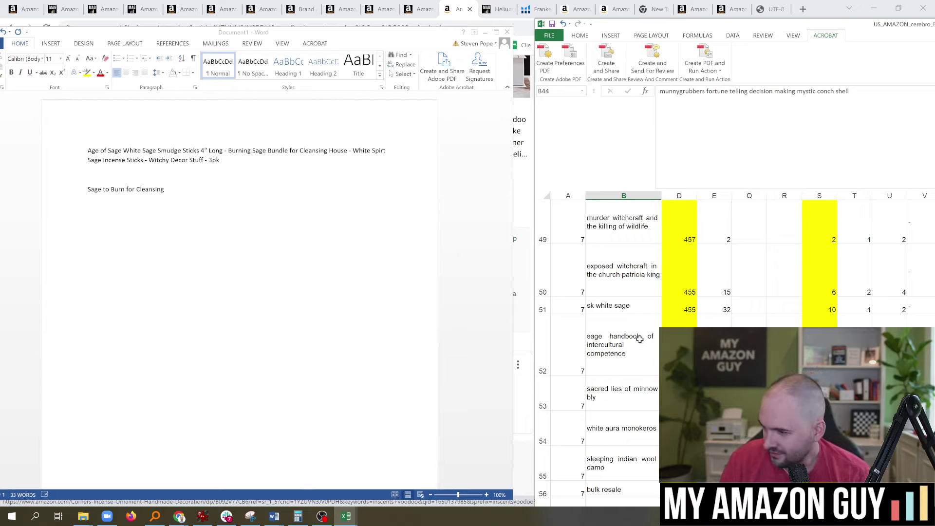
scroll(642, 341, down, 1)
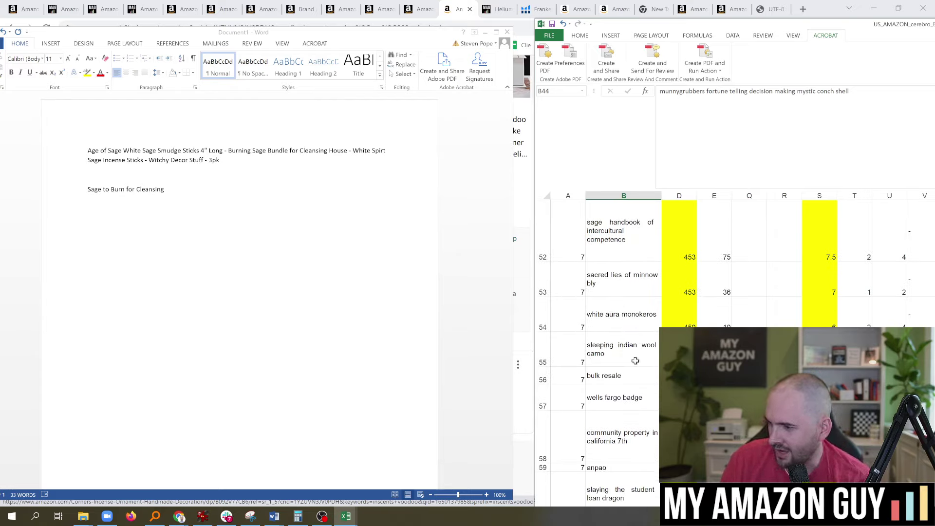
scroll(643, 360, down, 1)
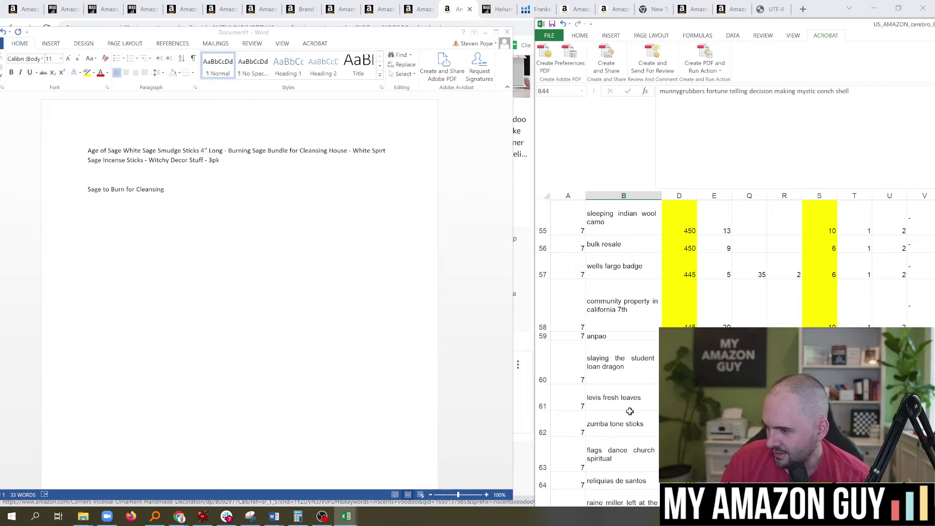
scroll(620, 426, down, 1)
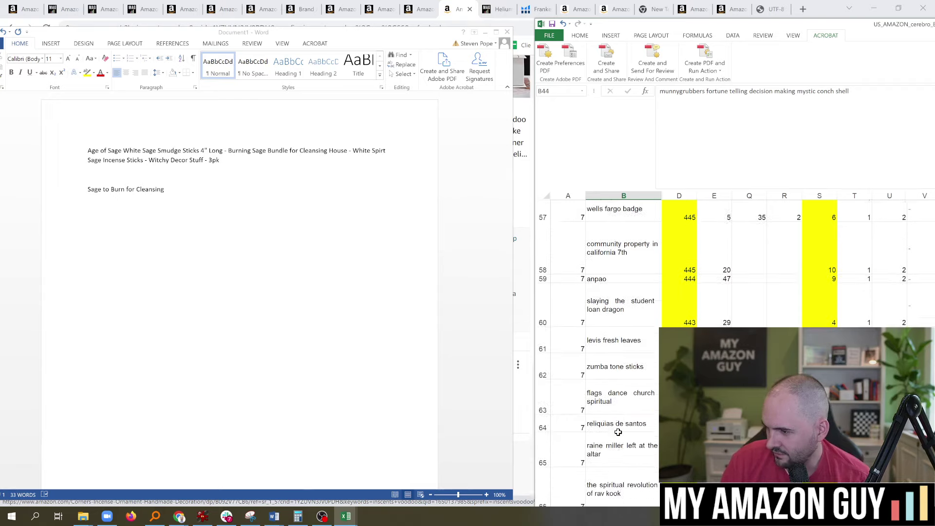
click(628, 340)
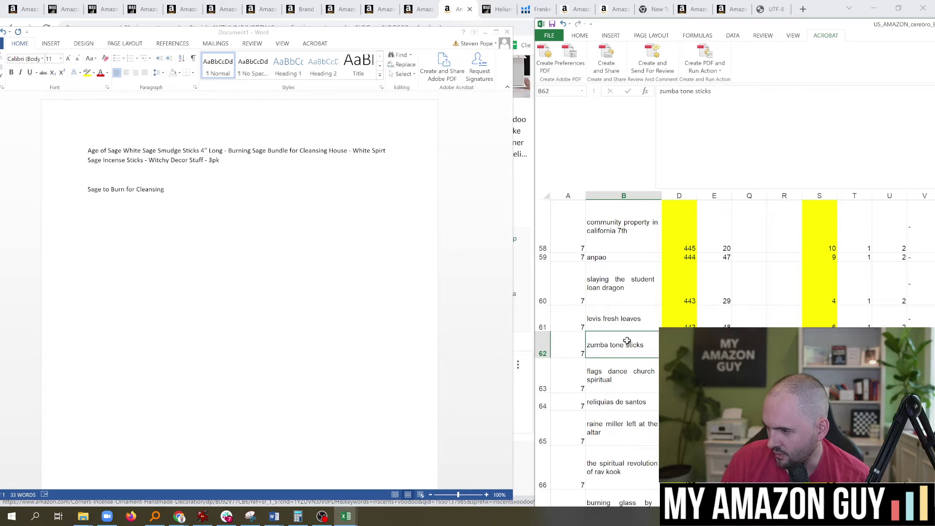
scroll(622, 415, down, 1)
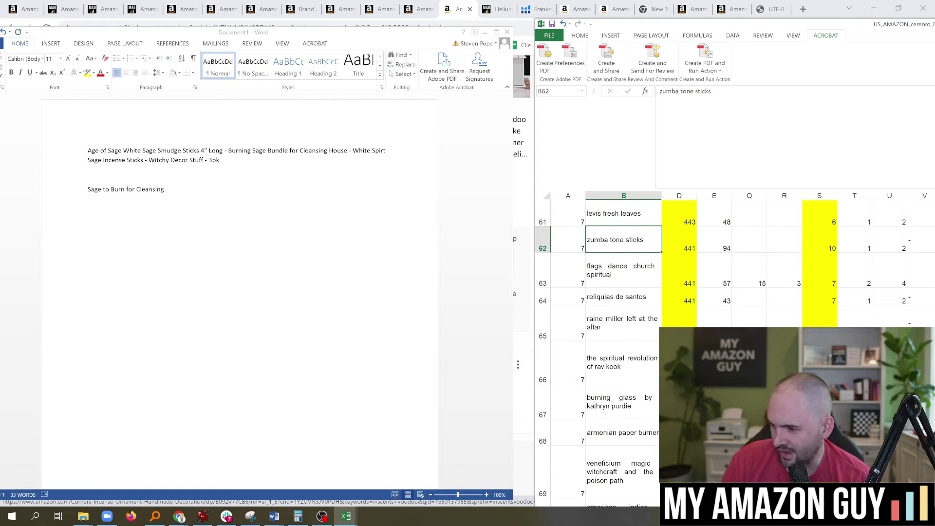
Return to the beginning of the keyword list and recheck the top-ranked phrases against the Word title
scroll(658, 400, up, 19)
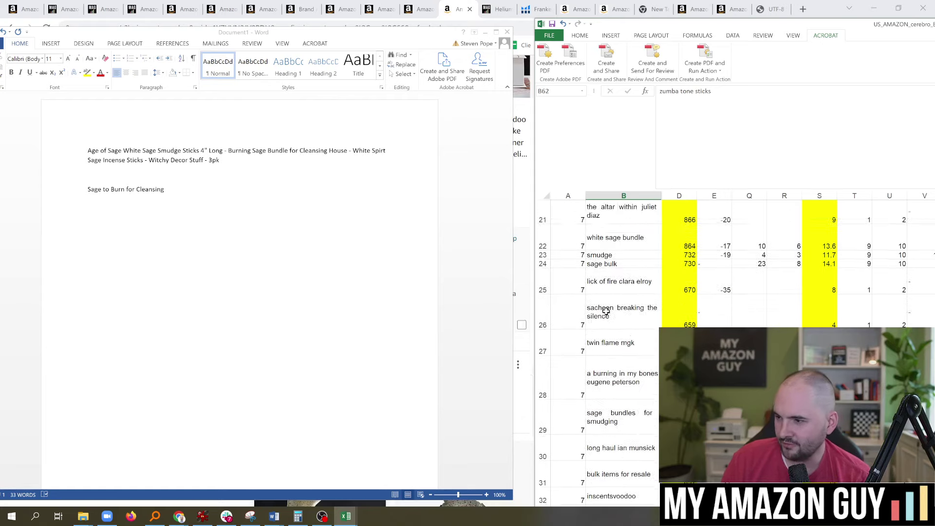
scroll(614, 341, up, 1)
scroll(630, 332, down, 2)
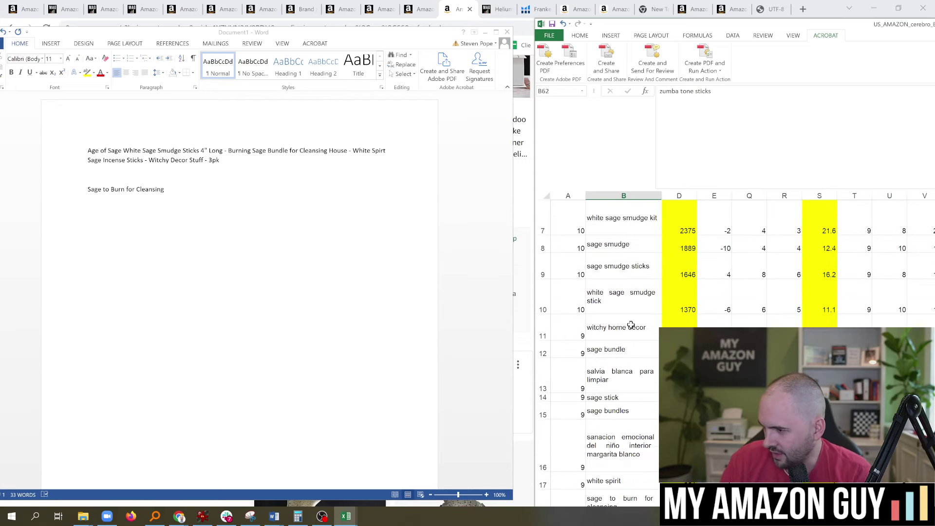
scroll(634, 317, up, 2)
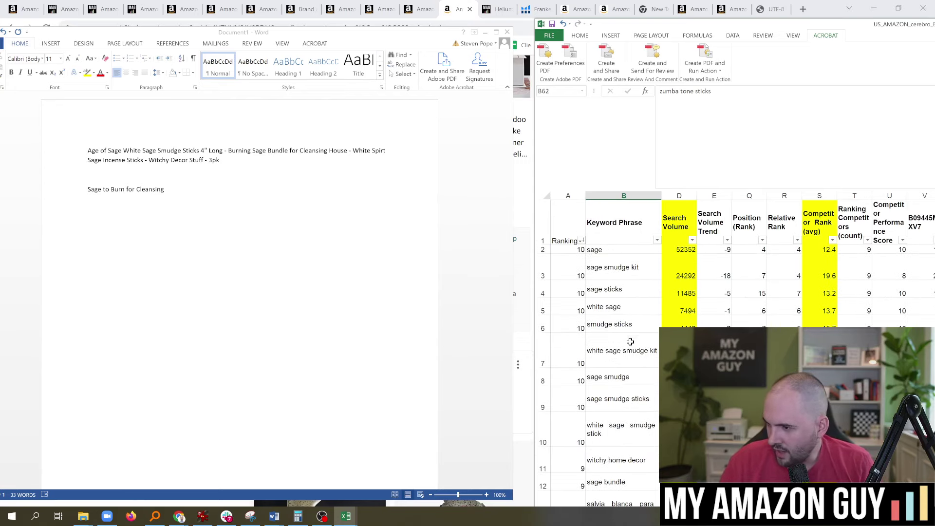
Copy the phrase "salvia blanca para limpiar" from row 13 of the keyword workbook and search Google for "spanish to english" in the browser
scroll(626, 347, down, 1)
scroll(626, 347, down, 2)
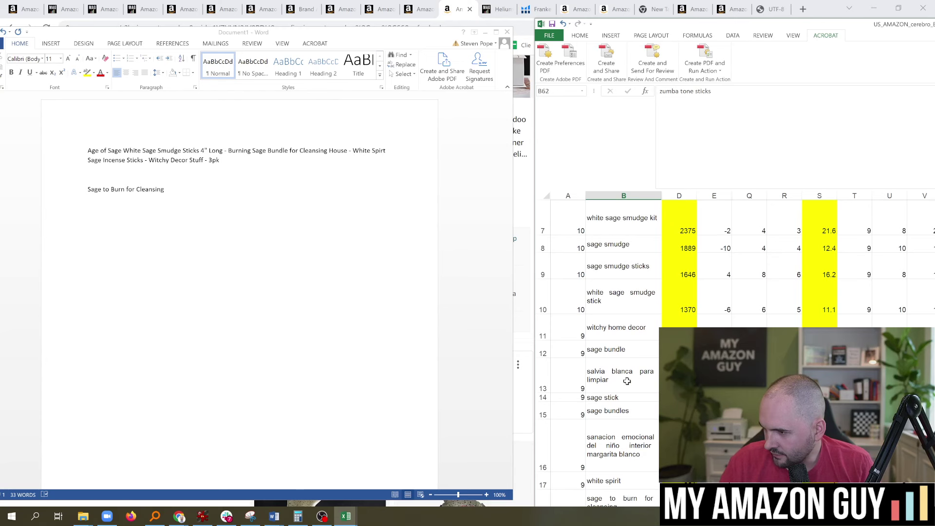
click(627, 381)
key(ctrl+c)
click(455, 28)
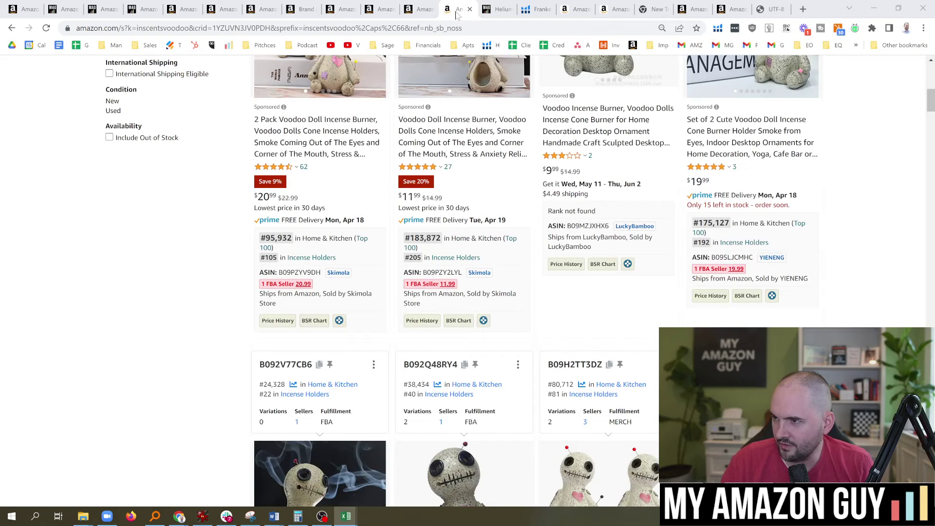
text(spanis)
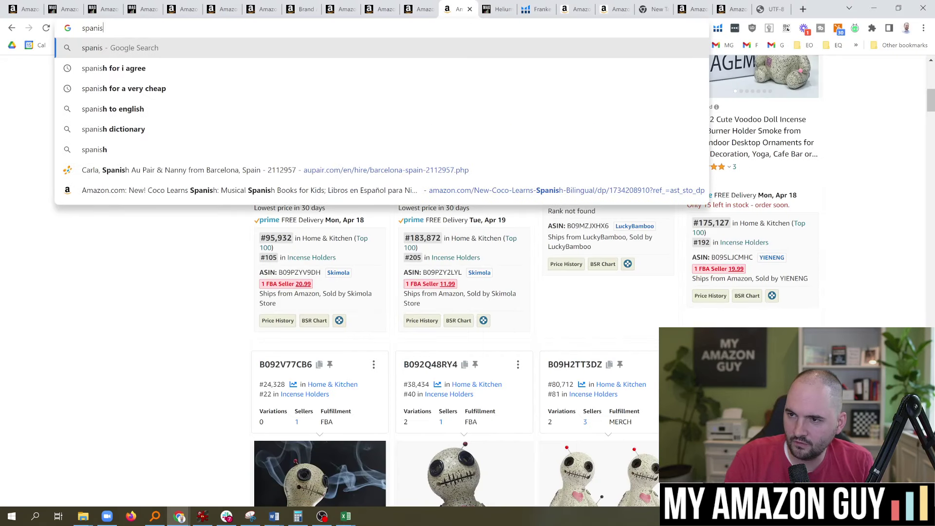
text(h to english)
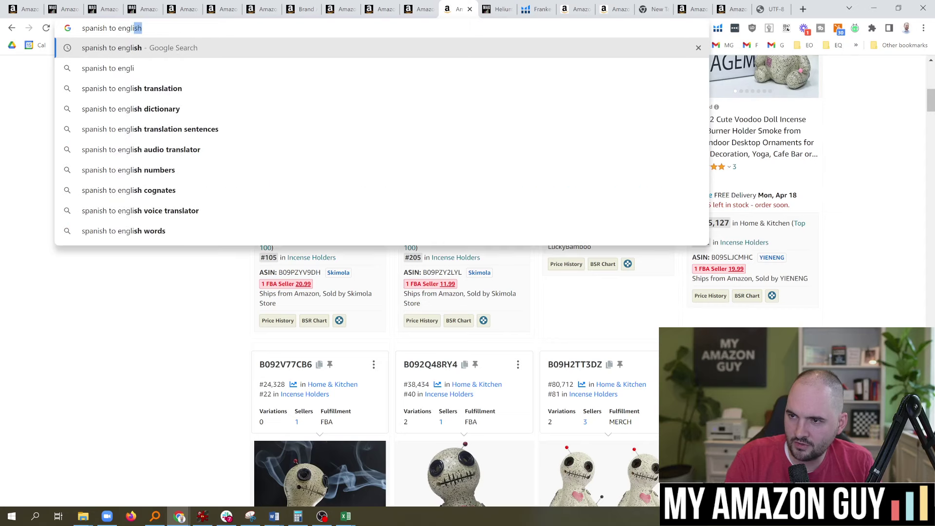
key(Return)
Close the source-language list and translate the copied phrase "salvia blanca para limpiar" from Spanish to English
click(190, 192)
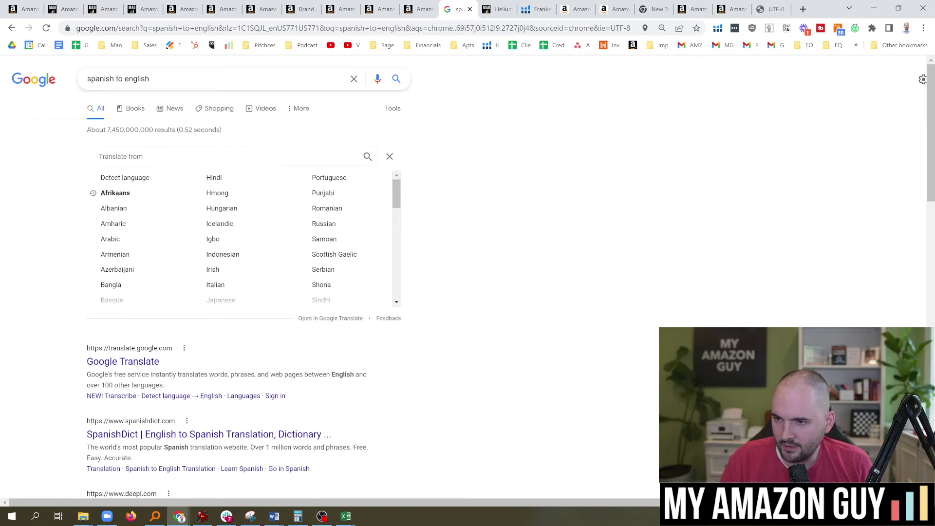
key(Escape)
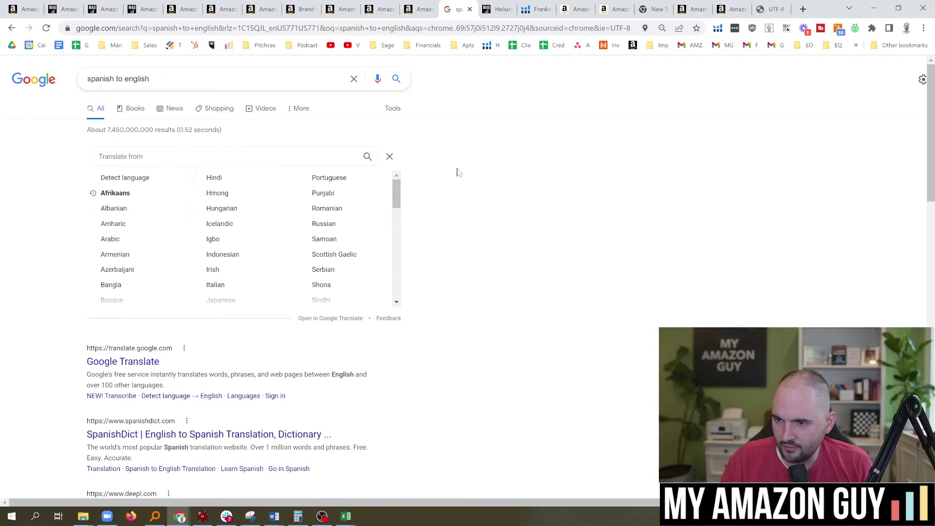
click(390, 156)
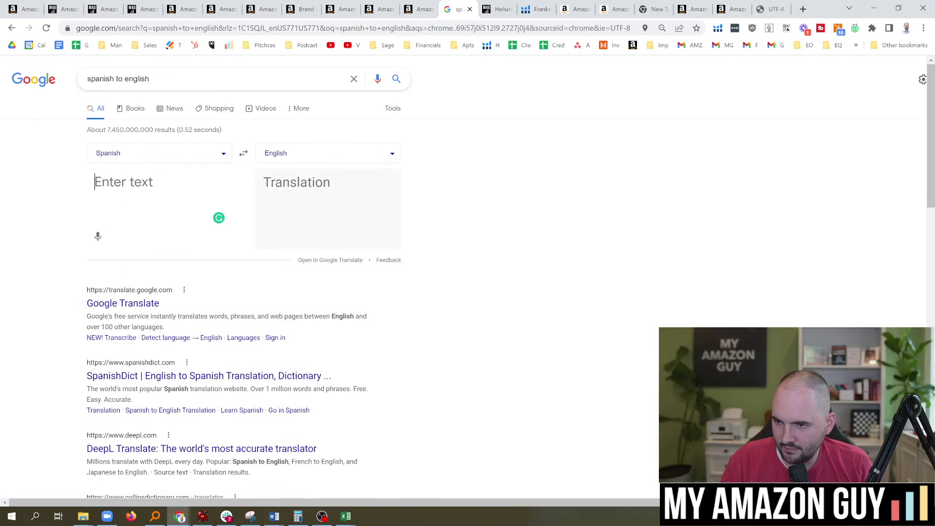
key(ctrl+v)
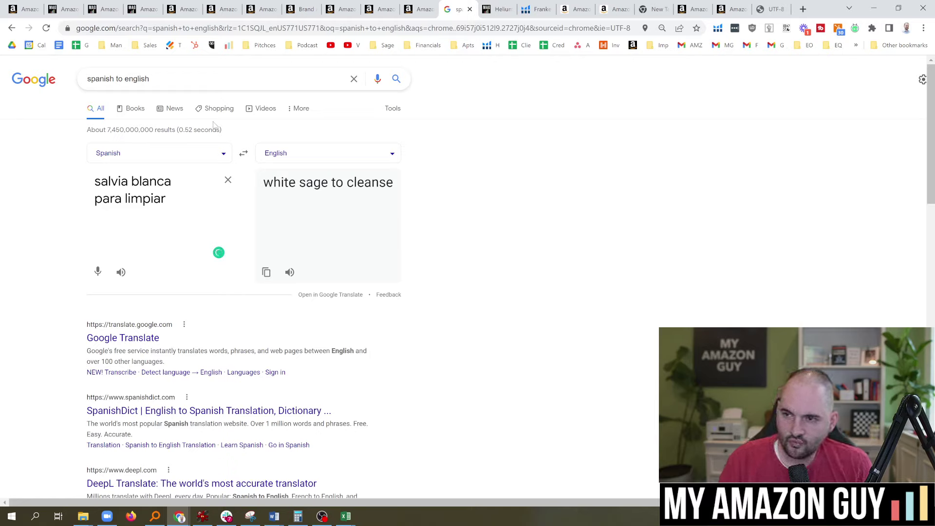
In the Word title draft, replace "Sticks" after "Sage Incense" with "- salvia blanca para limpiar"
mouse_move(276, 521)
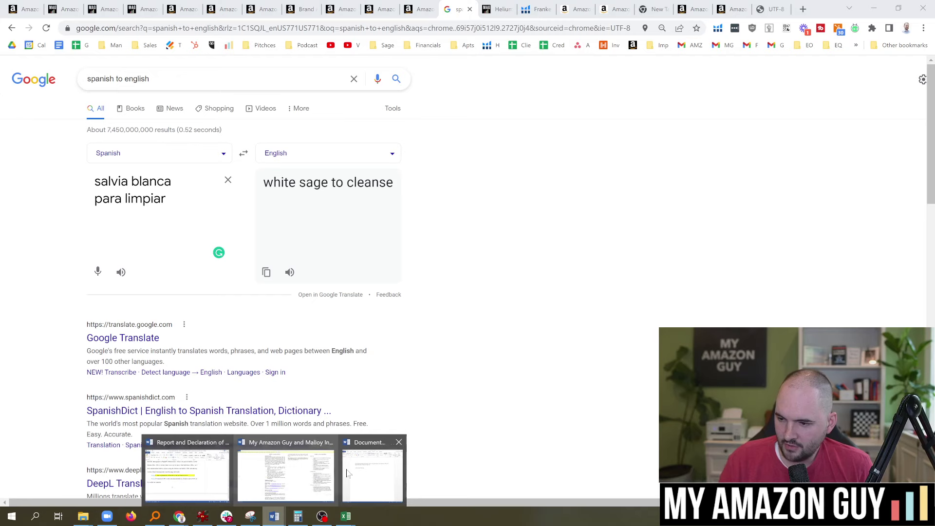
click(373, 470)
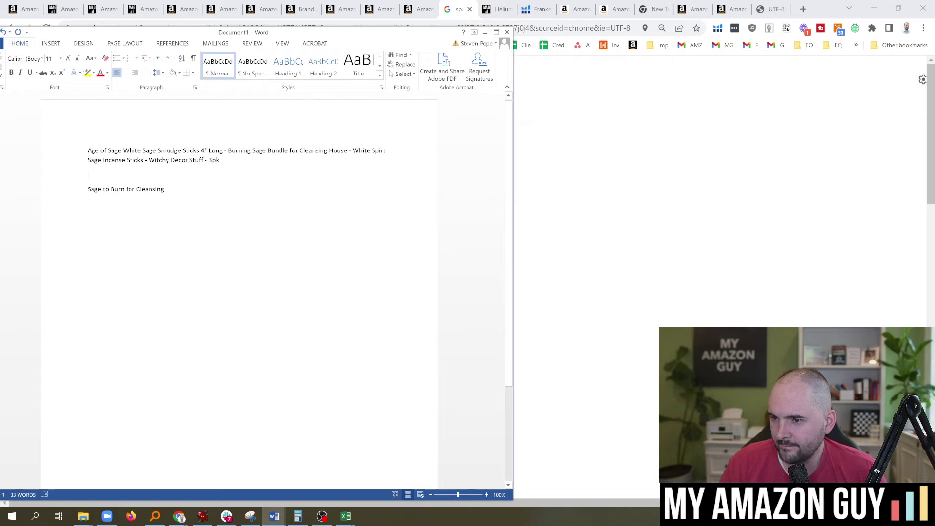
double_click(135, 160)
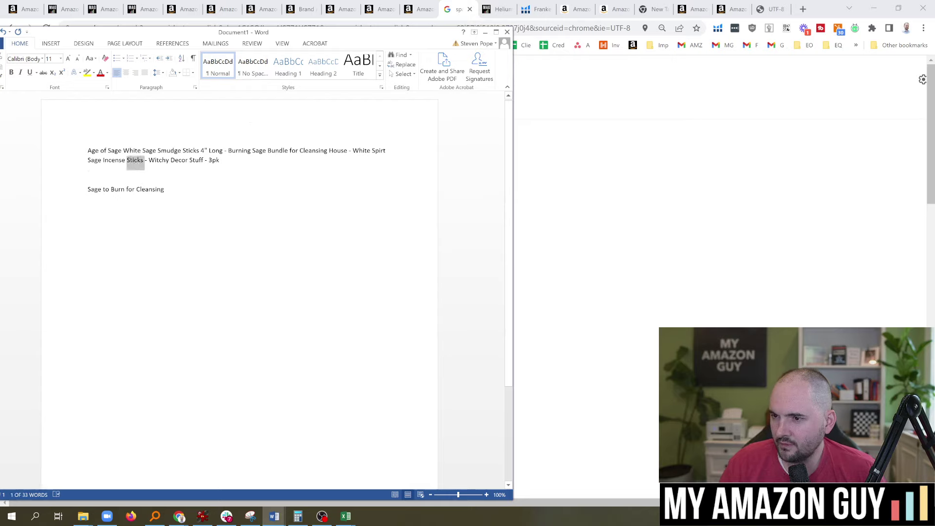
key(ctrl+v)
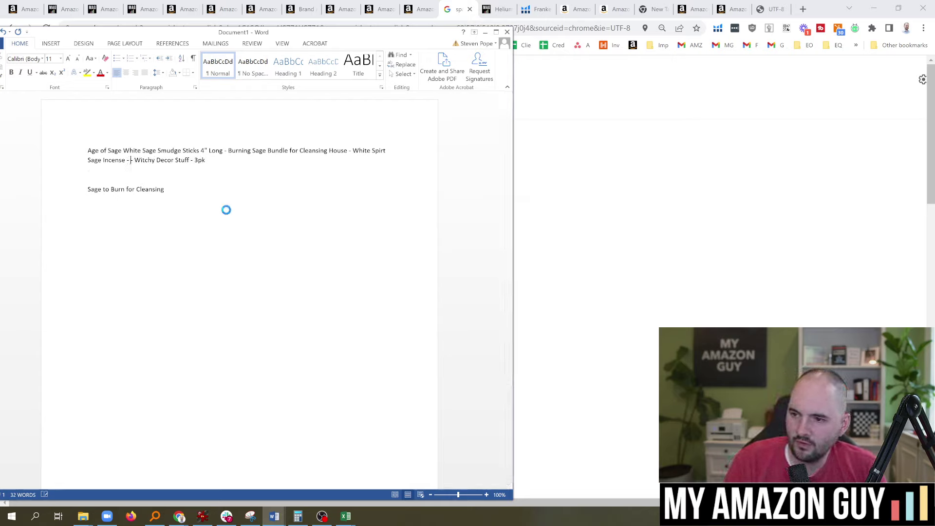
key(ctrl+z)
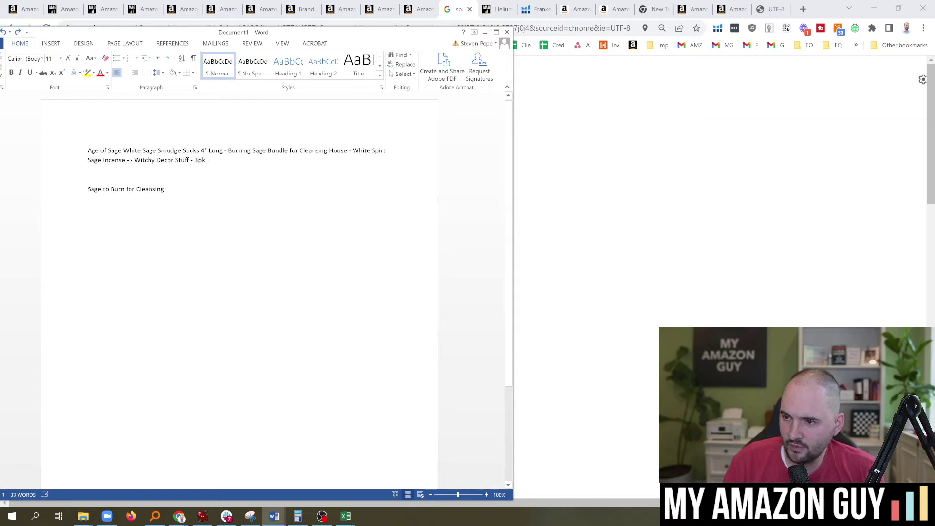
key(alt+Tab)
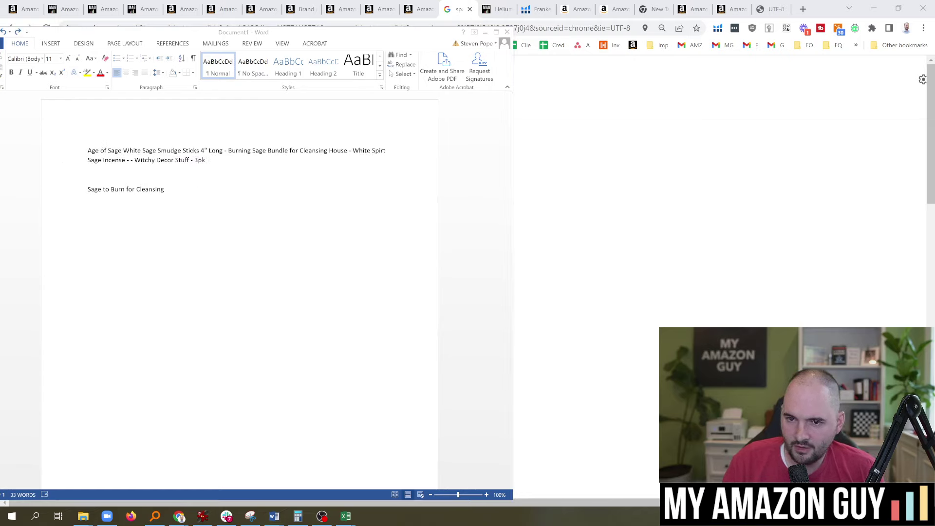
click(221, 211)
click(130, 160)
key(ctrl+v)
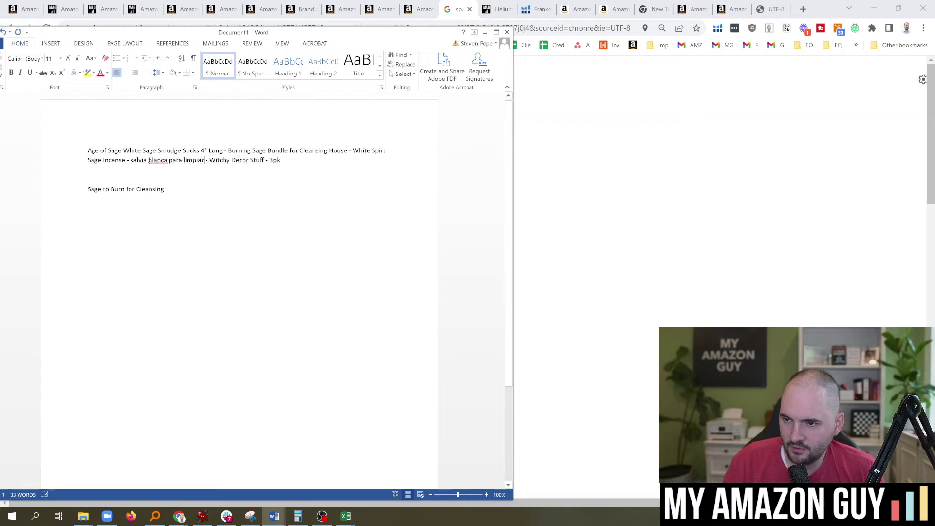
Capitalize the first letters of "Salvia" and "Blanca" in the title's Spanish phrase
drag(131, 164, 131, 165)
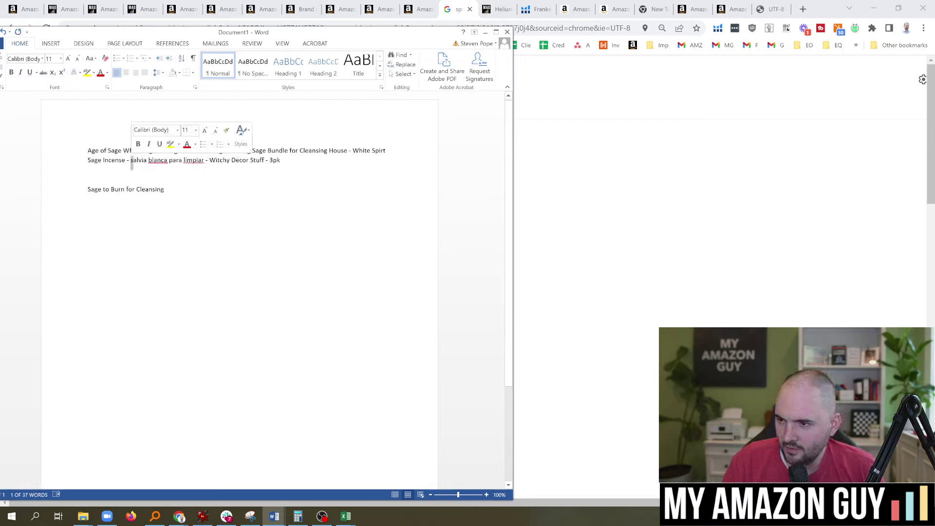
click(132, 165)
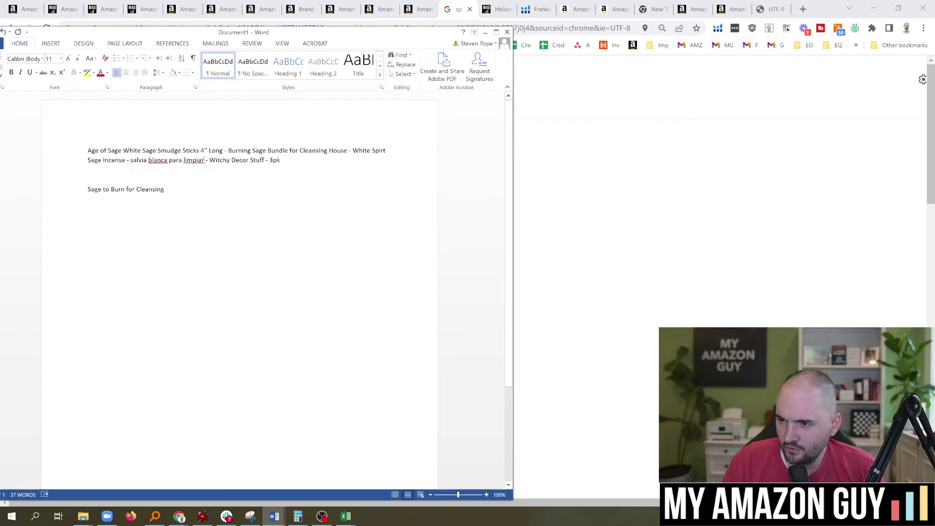
key(Delete)
text(S)
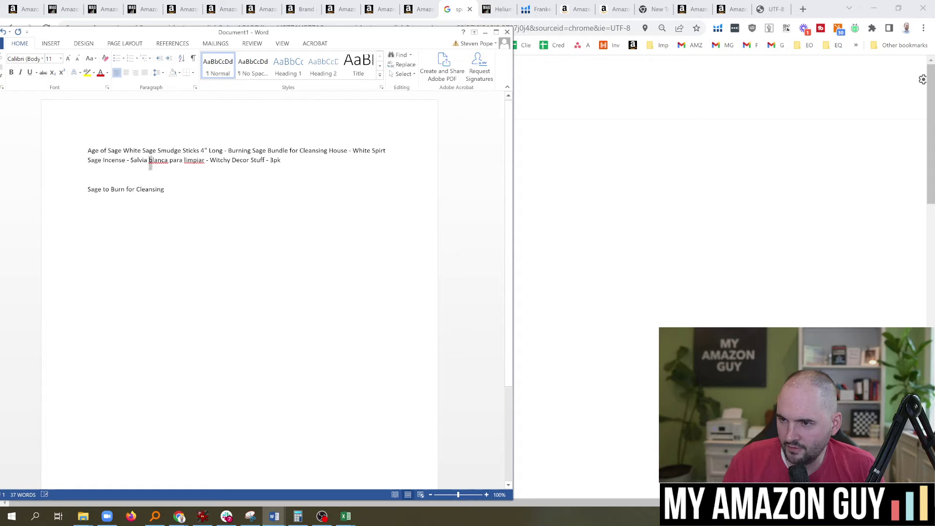
drag(148, 162, 152, 162)
text(B)
click(170, 161)
key(Delete)
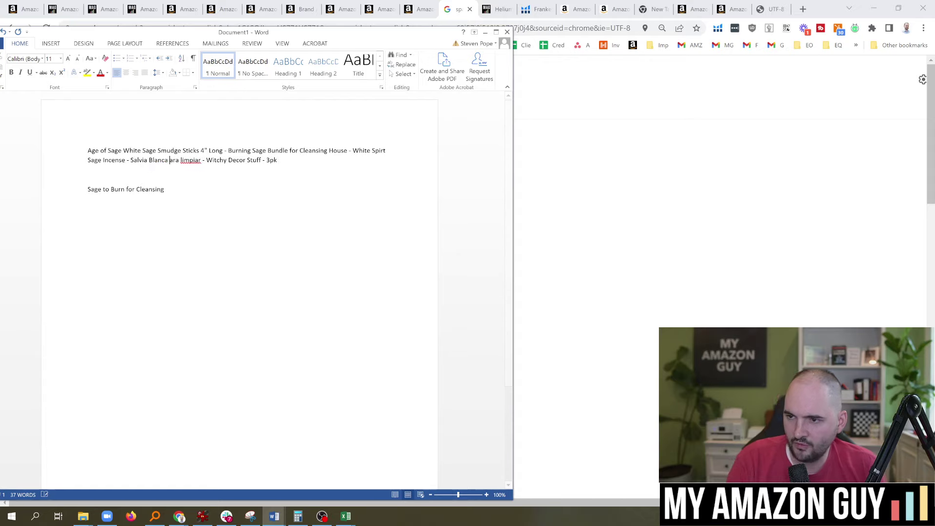
text(P)
key(ctrl+z)
key(ctrl+z)
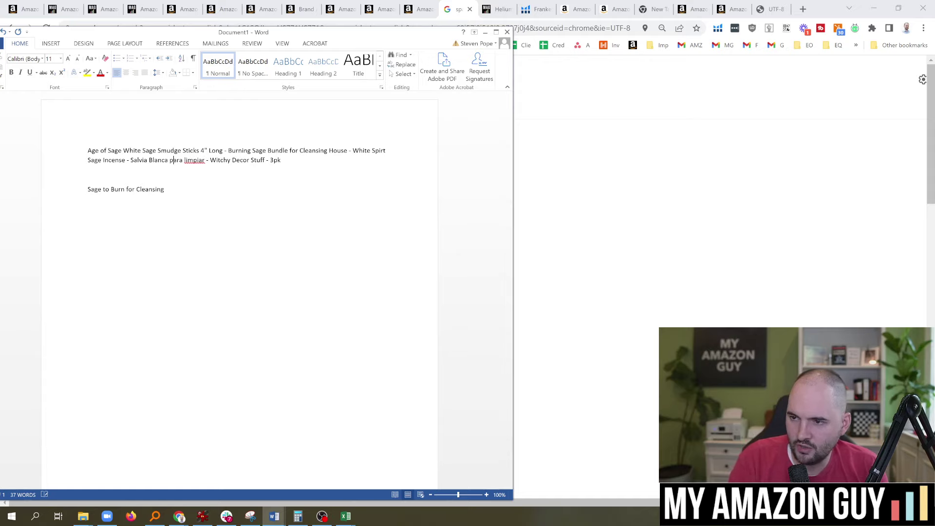
Capitalize the first letter of "Limpiar" in the title's Spanish phrase
click(185, 161)
key(Delete)
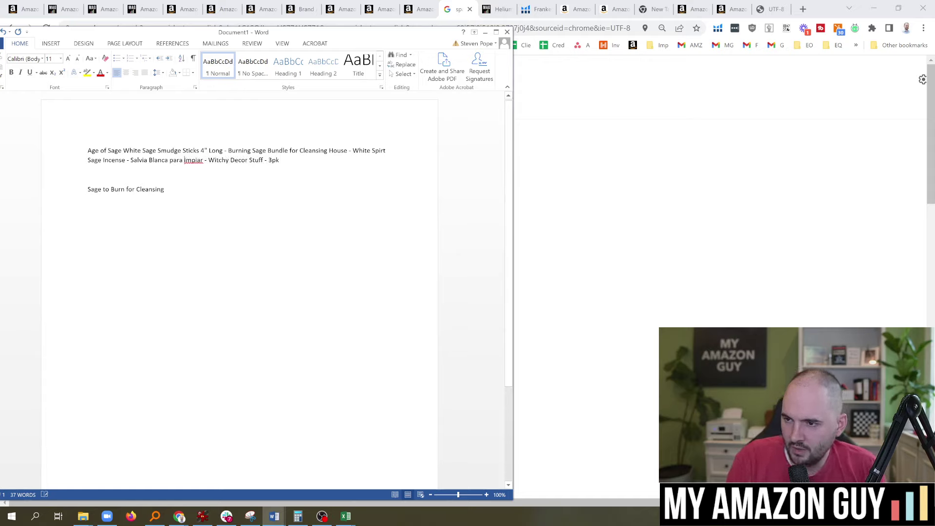
text(L)
Replace the Item Name in the Seller Central listing with the full revised title from Word and submit the changes
triple_click(184, 161)
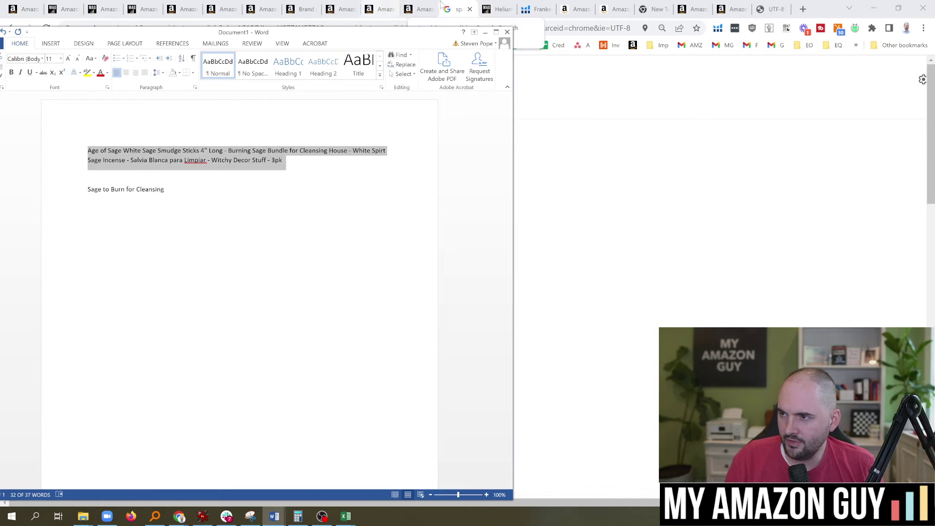
click(426, 4)
key(ctrl+v)
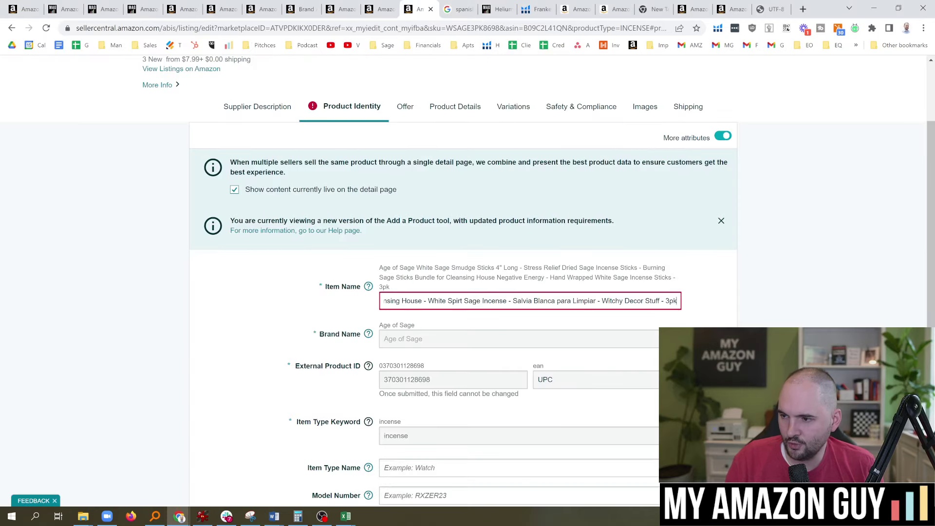
click(706, 304)
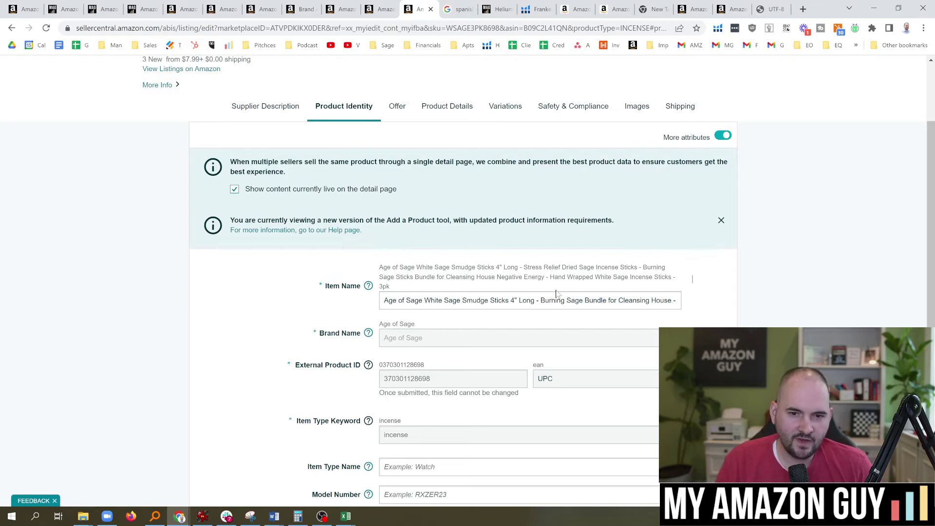
mouse_move(932, 174)
mouse_down()
mouse_move(933, 213)
mouse_move(932, 179)
mouse_up()
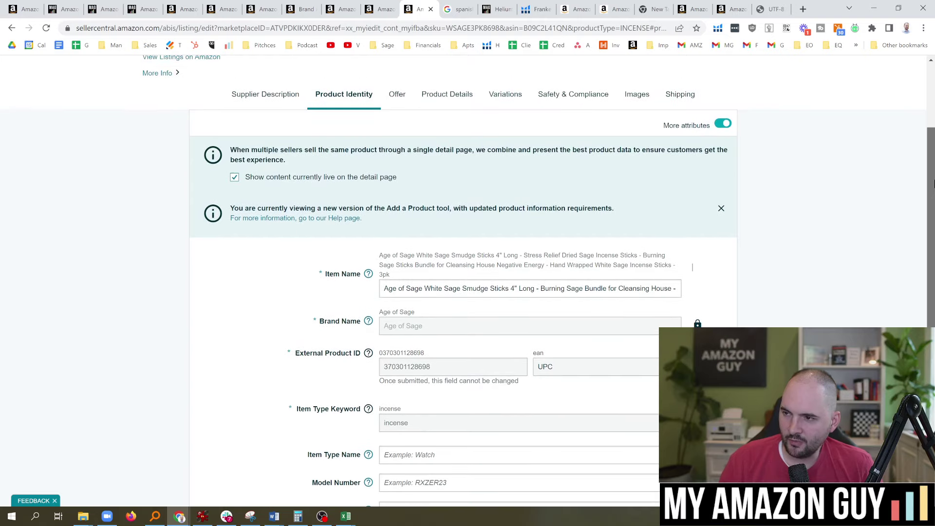
scroll(884, 176, down, 5)
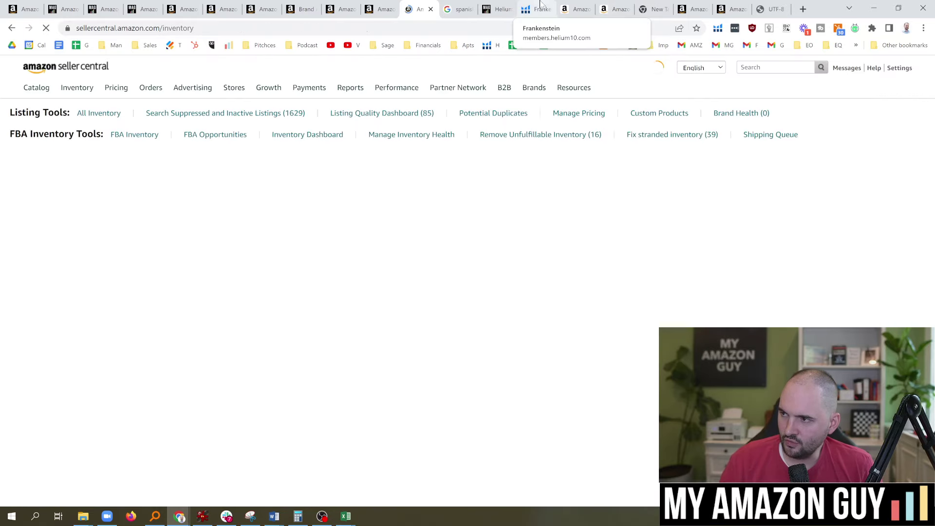
Switch to Helium 10 and open the Keyword Tracker tool
click(538, 9)
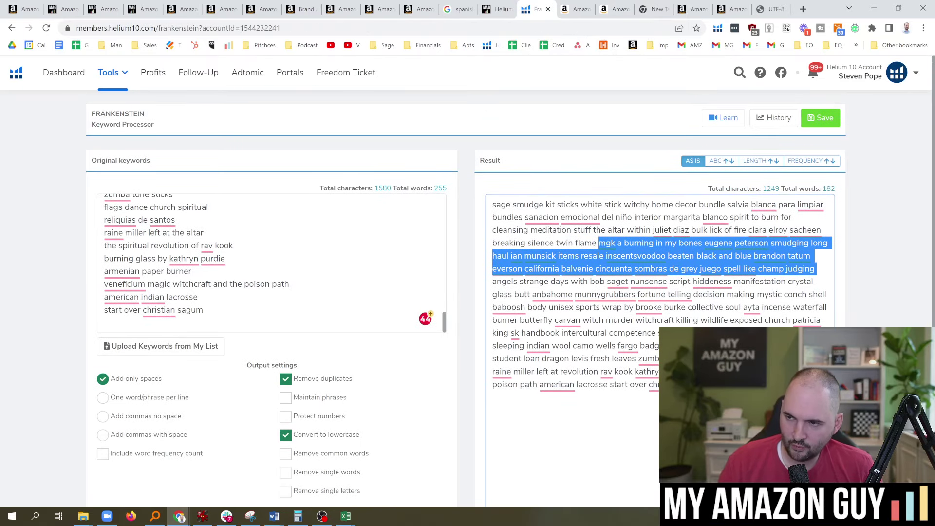
click(313, 135)
click(117, 81)
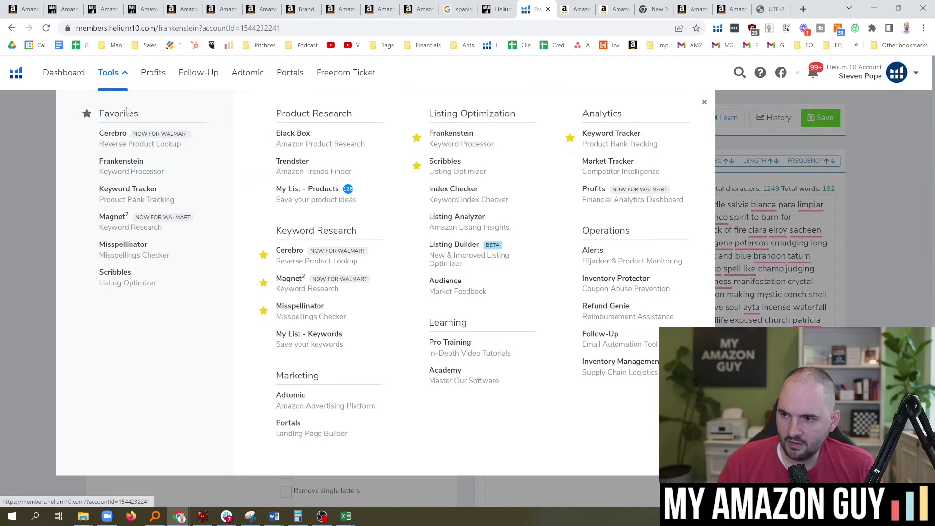
click(141, 194)
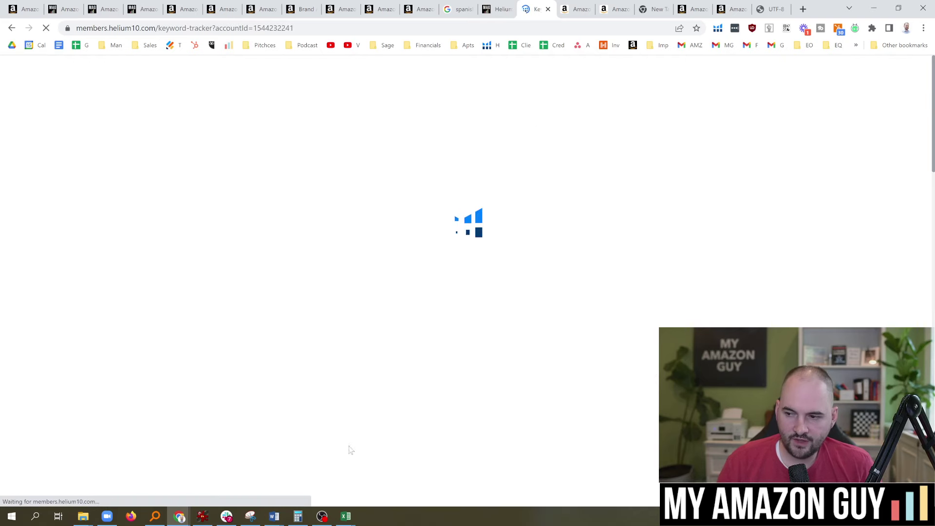
In the keyword workbook, select the phrases from "white sage smudge kit" in row 7 through "salvia blanca para limpiar" in row 13
mouse_move(347, 519)
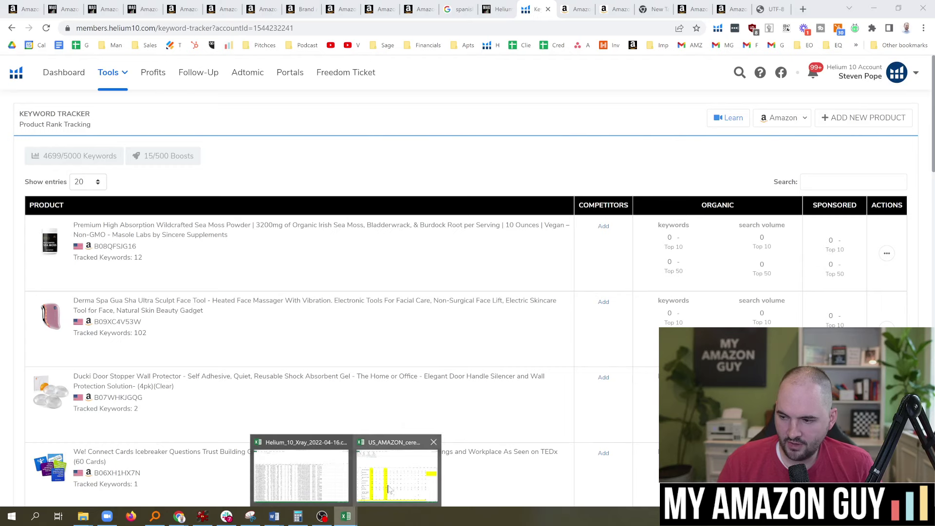
click(389, 484)
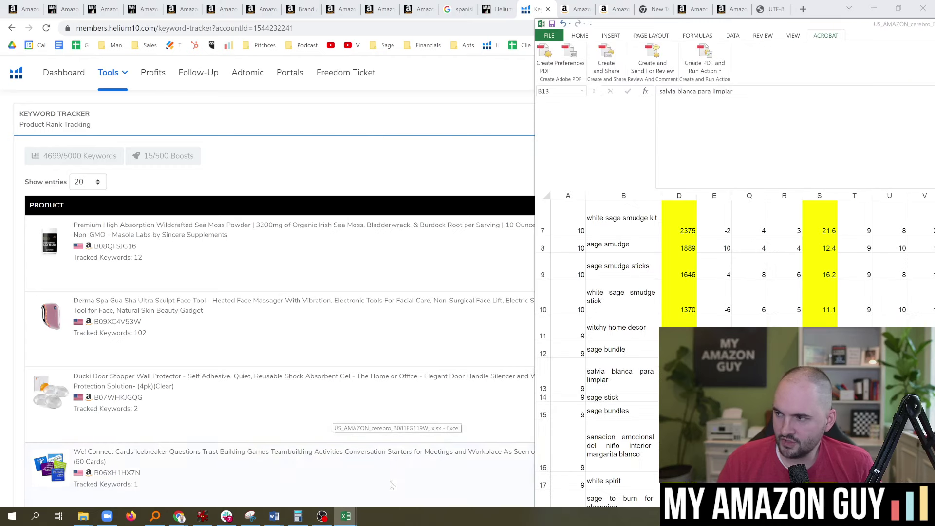
click(623, 214)
drag(623, 256, 631, 379)
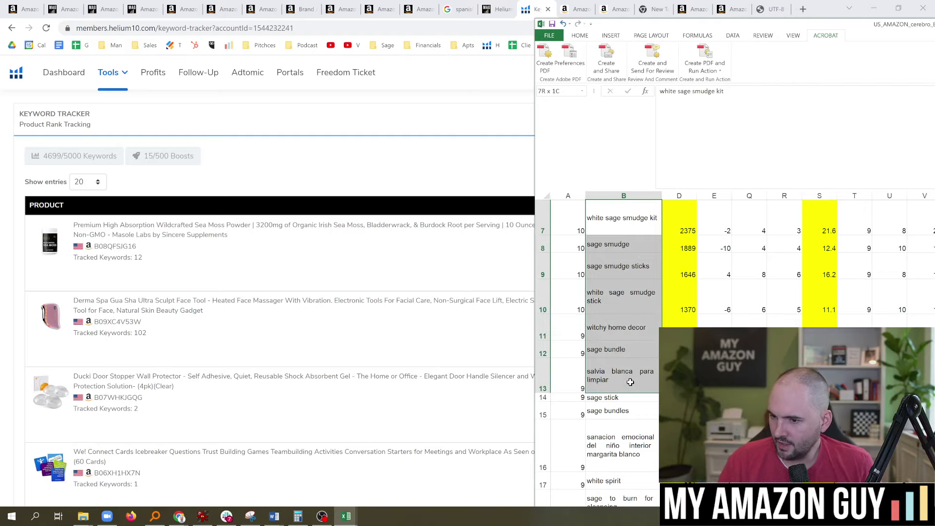
Return to the Keyword Tracker and search its products for "smudge"
click(326, 125)
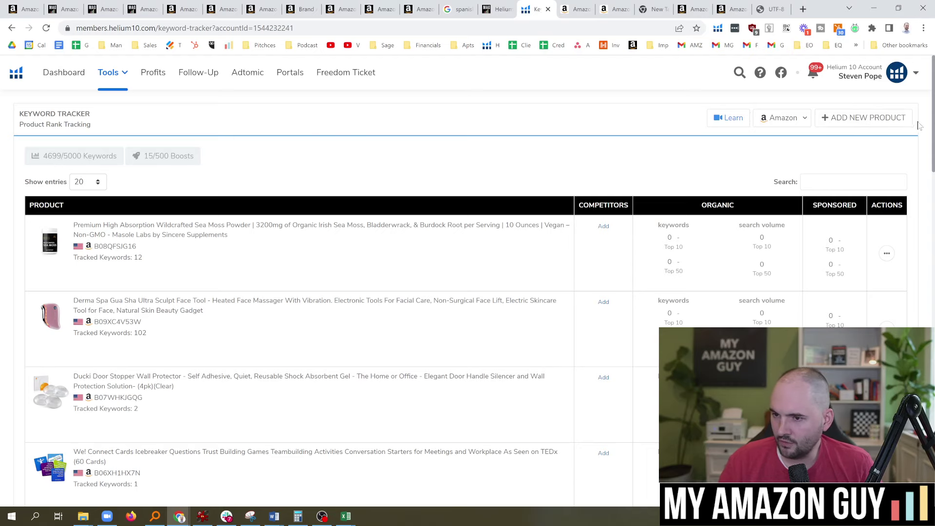
scroll(919, 125, down, 5)
scroll(841, 148, up, 5)
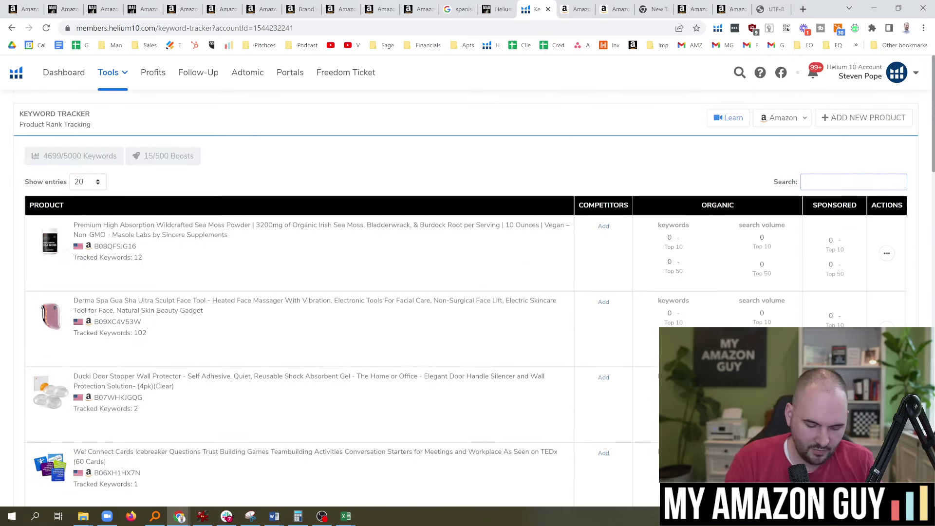
text(smudge)
key(Return)
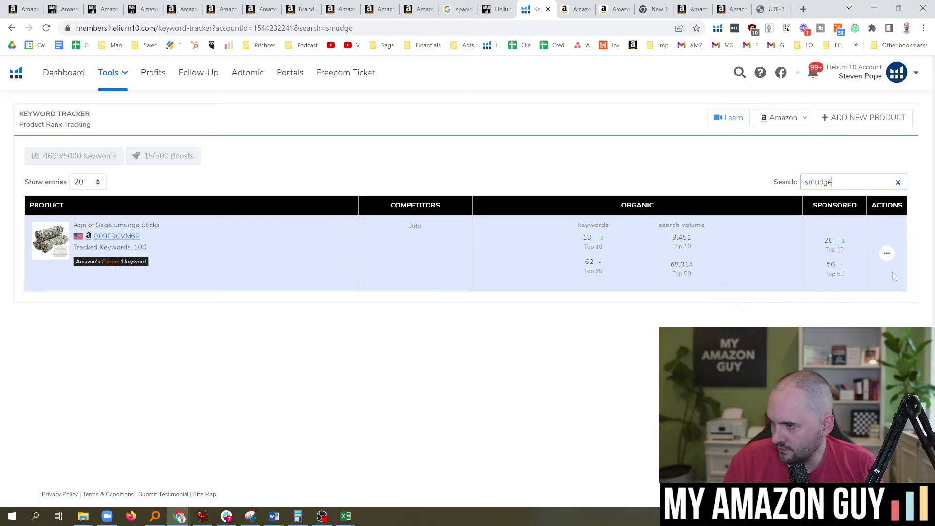
Check the variations of Age of Sage Smudge Sticks, close them, and open the Add Keywords form for that product
click(120, 236)
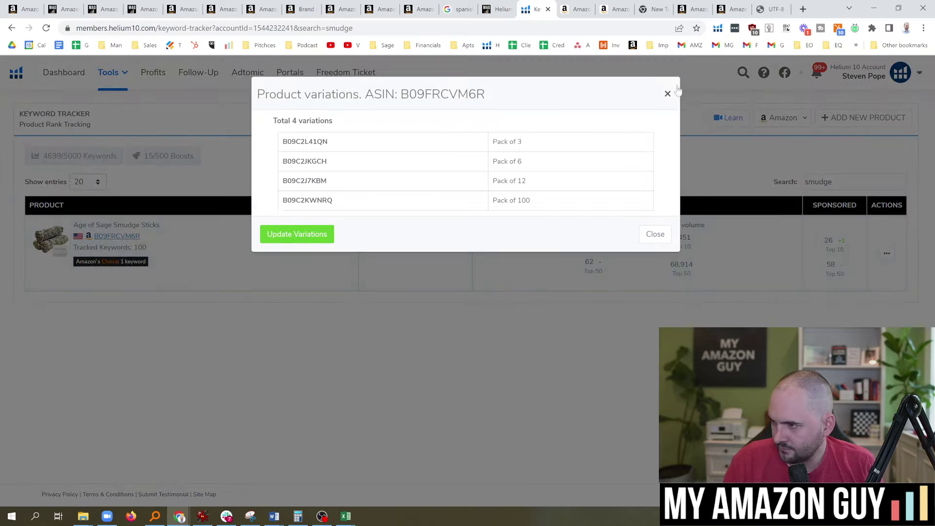
click(669, 92)
click(887, 254)
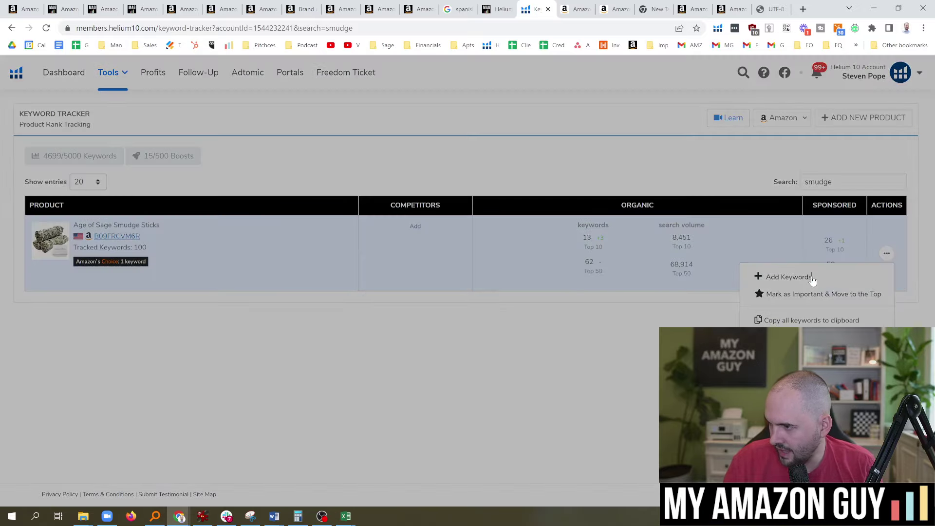
click(812, 278)
In the Cerebro keyword workbook, copy the keyword phrases from "sage" in row 2 through "start over christian sagum" in row 71
mouse_move(346, 516)
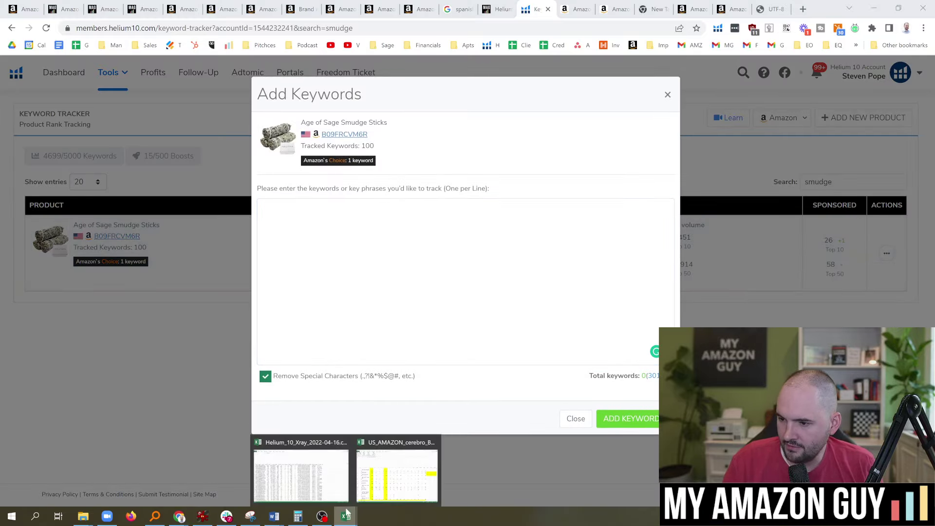
click(400, 475)
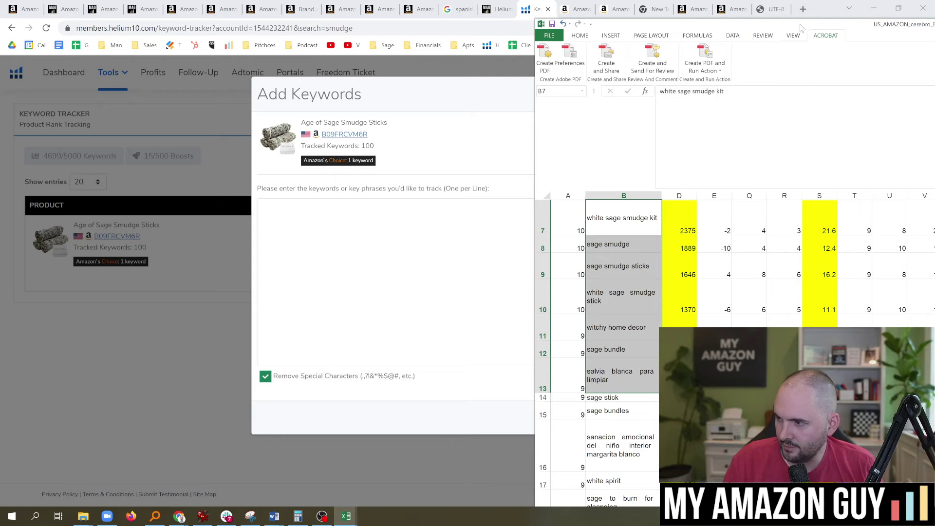
drag(801, 28, 657, 25)
scroll(472, 219, up, 2)
click(468, 246)
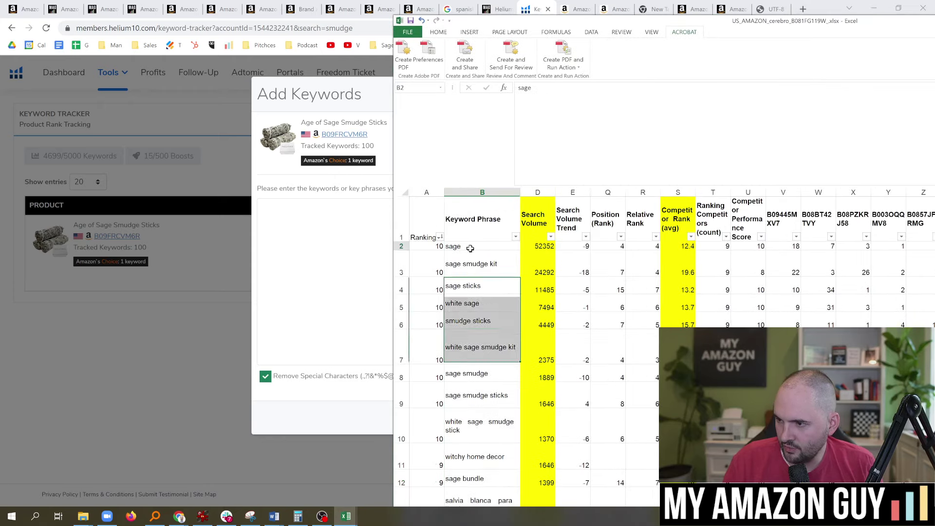
scroll(507, 287, down, 3)
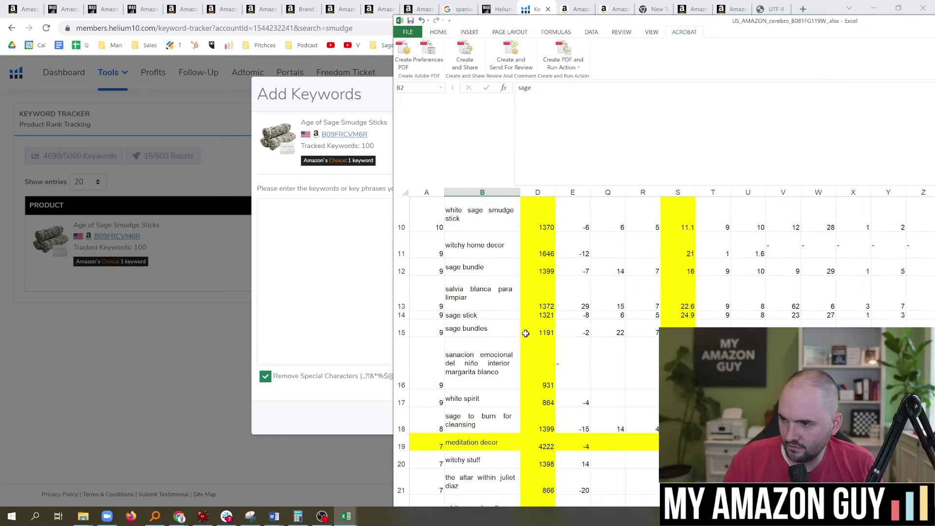
scroll(511, 333, down, 2)
scroll(488, 326, down, 1)
scroll(482, 334, up, 2)
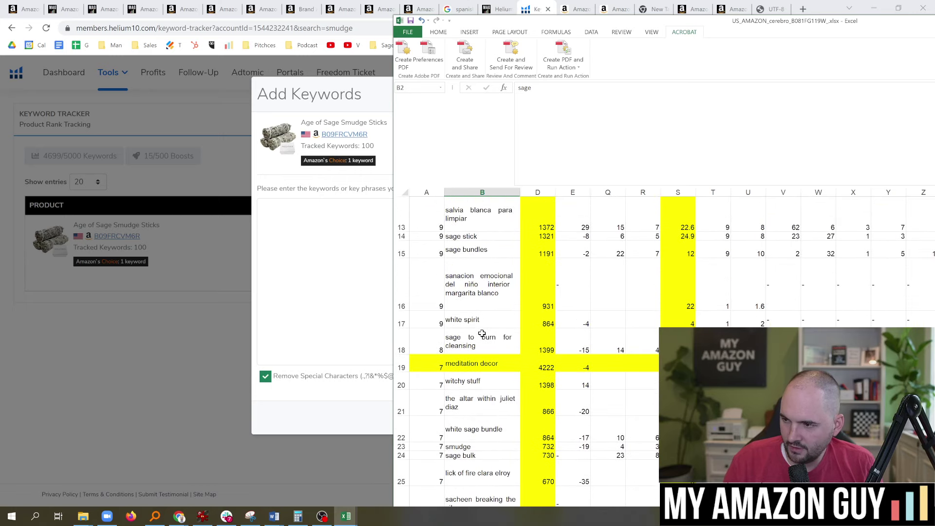
scroll(488, 329, down, 2)
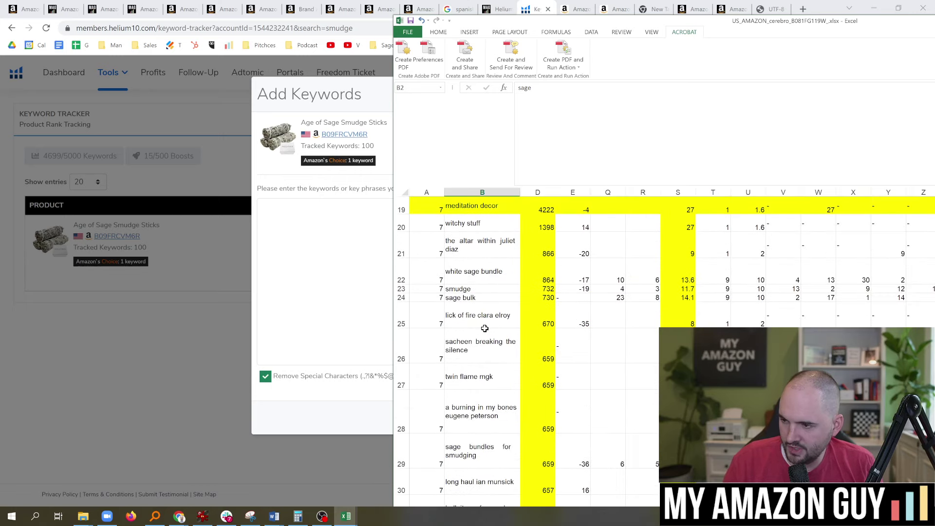
scroll(484, 329, down, 14)
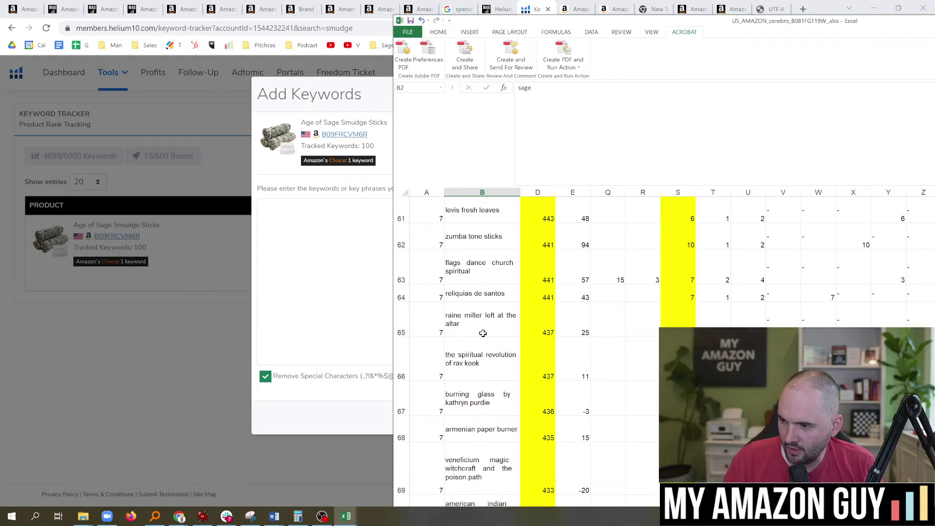
scroll(482, 333, down, 4)
scroll(481, 272, up, 3)
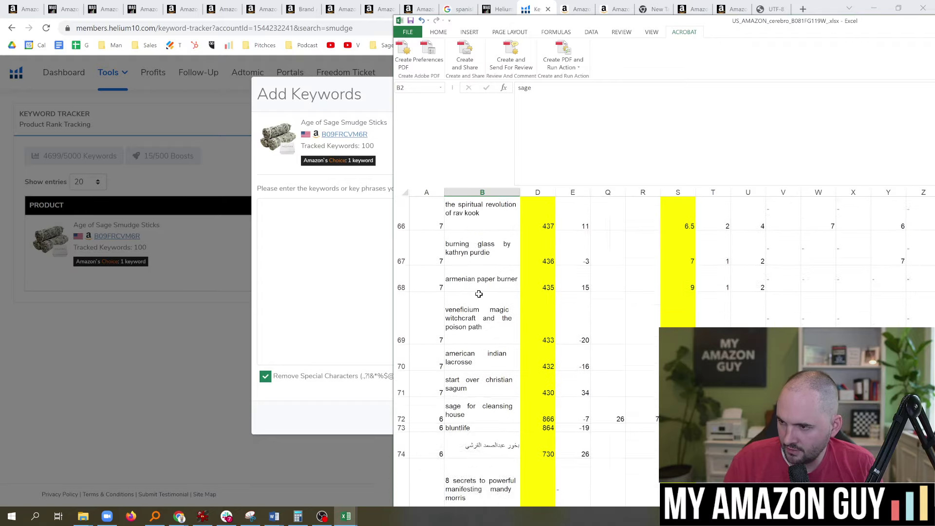
scroll(475, 341, down, 1)
shift+click(472, 355)
key(ctrl+c)
Return to the Keyword Tracker, paste the copied phrases for Age of Sage Smudge Sticks, and add them as tracked keywords
key(alt+Tab)
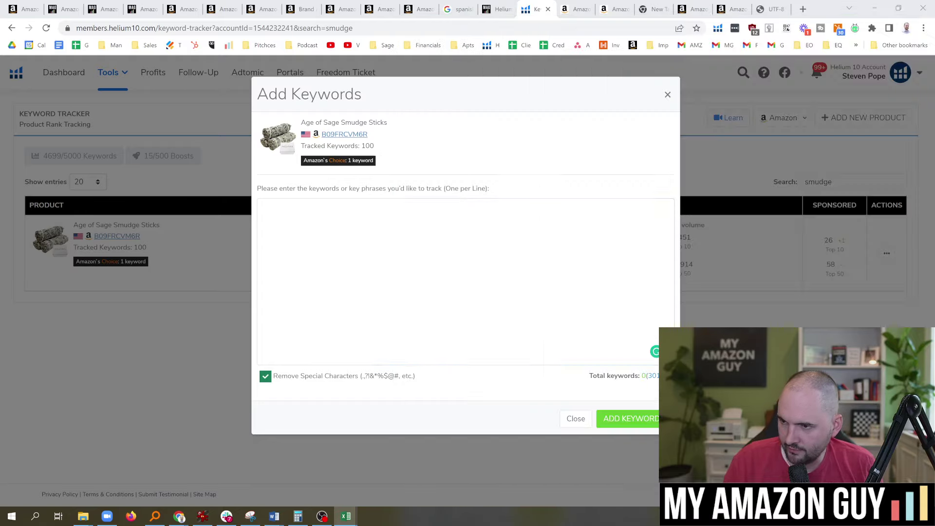
key(ctrl+v)
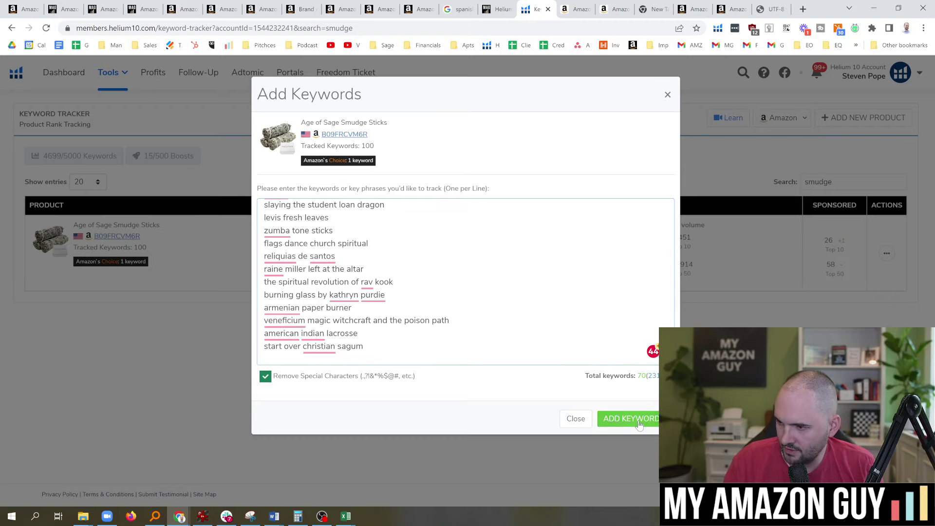
click(648, 417)
click(459, 332)
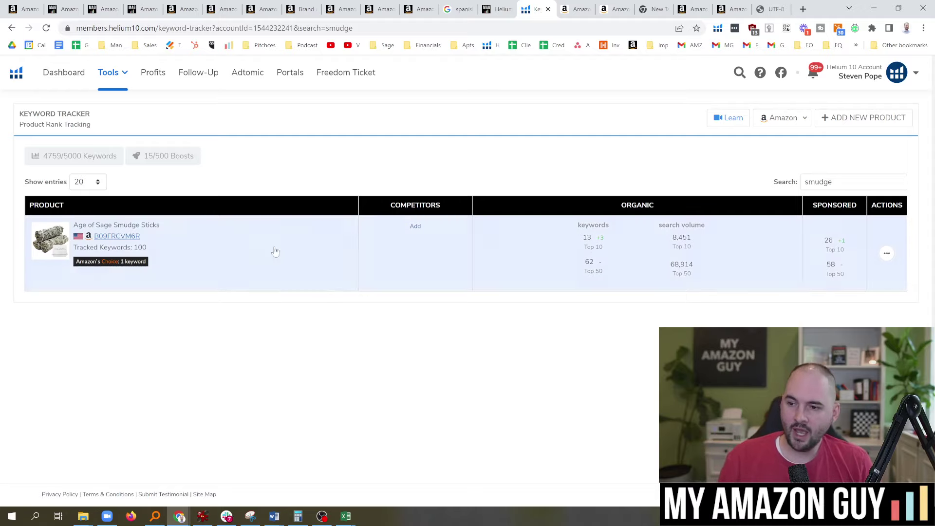
View the product's variations, close them, and expand the tracked keyword list of Age of Sage Smudge Sticks
click(130, 236)
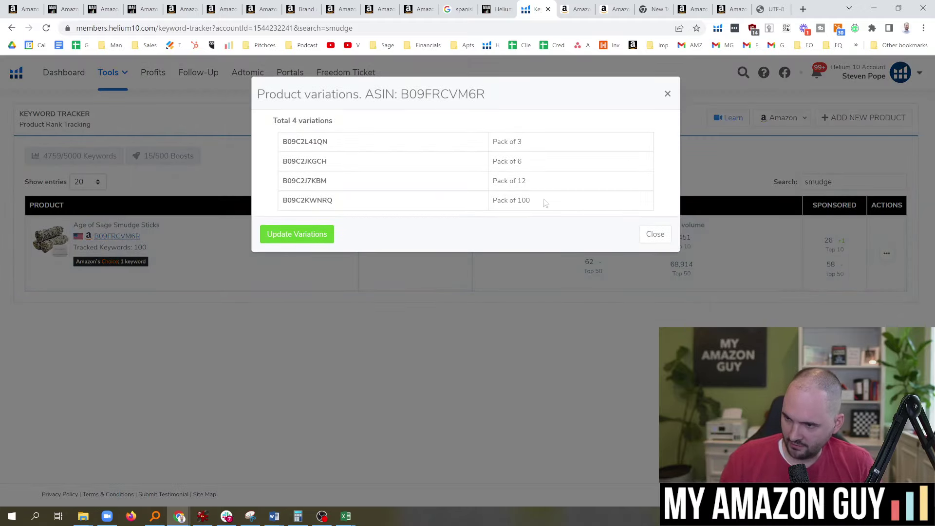
click(655, 235)
click(51, 248)
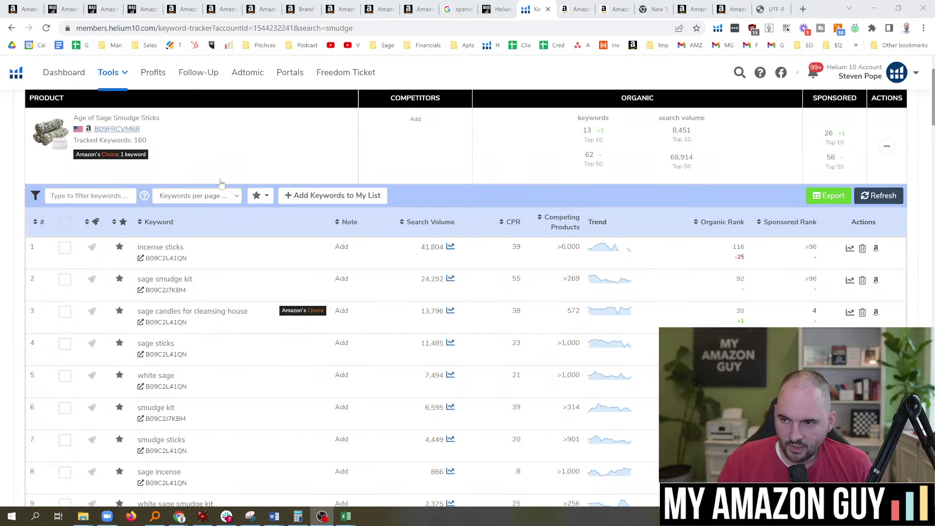
click(51, 249)
click(52, 248)
Examine the tracked keywords' search volumes, rank trends, and organic and sponsored ranks, and highlight the product's ASIN
scroll(588, 210, down, 2)
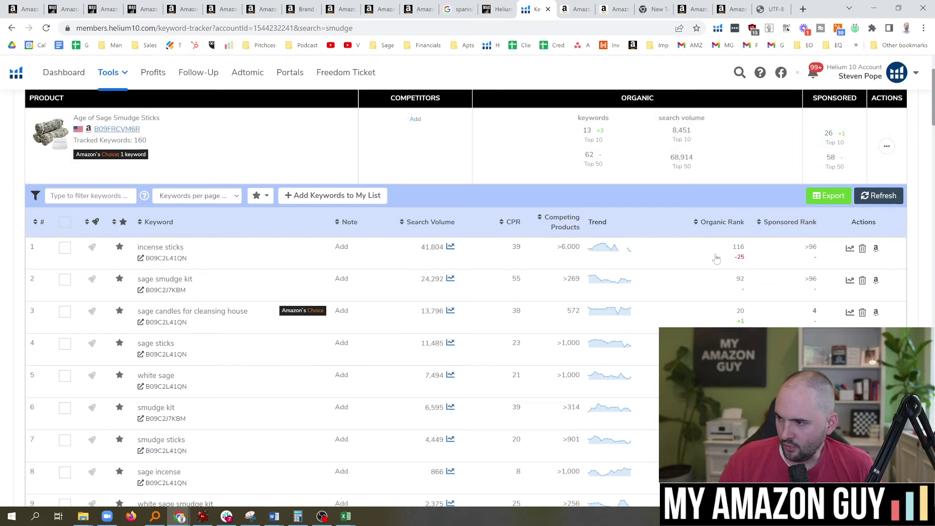
scroll(609, 254, down, 1)
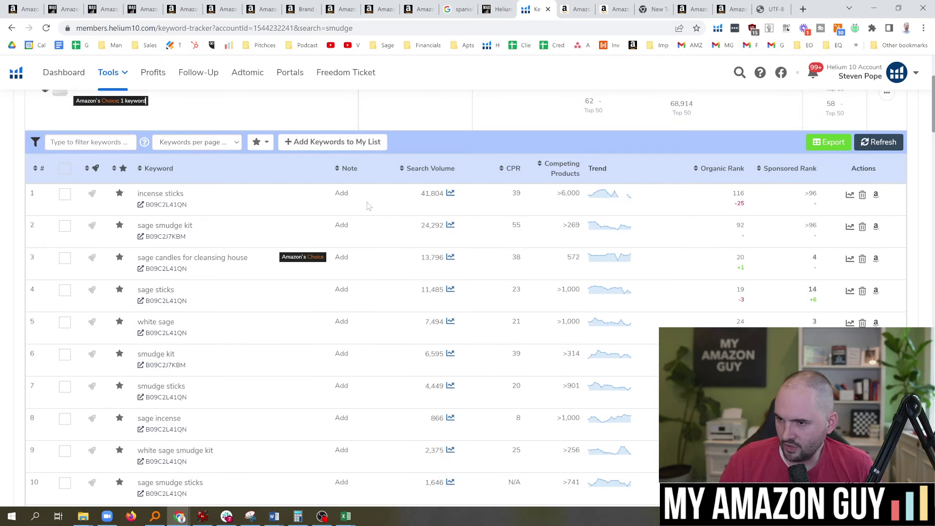
double_click(433, 193)
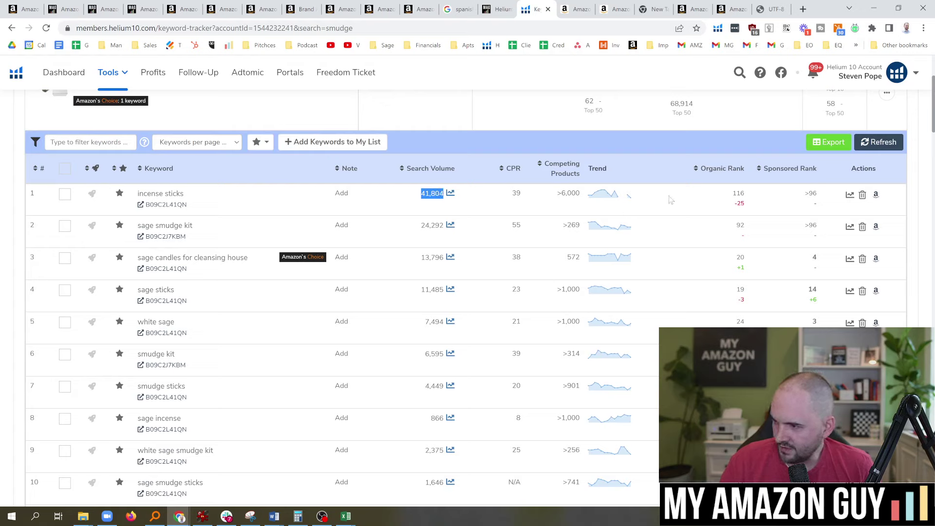
mouse_move(630, 196)
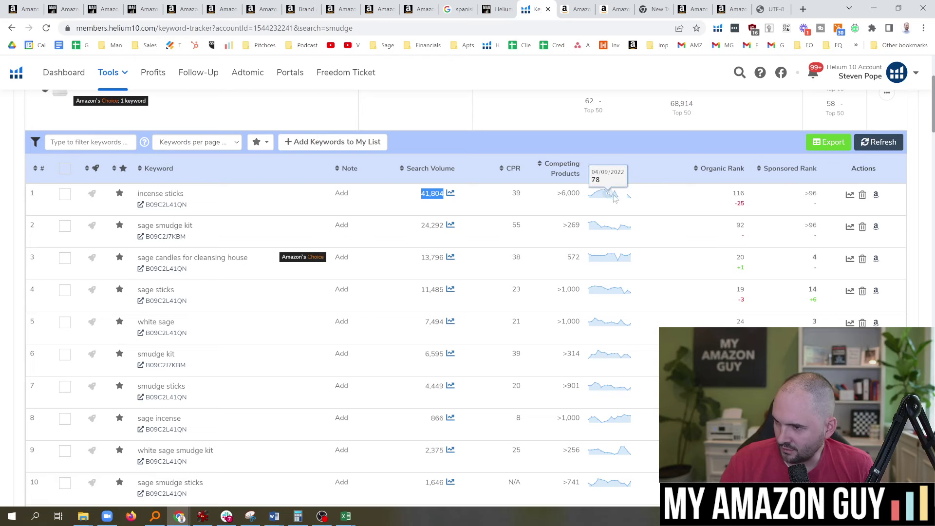
scroll(749, 235, down, 1)
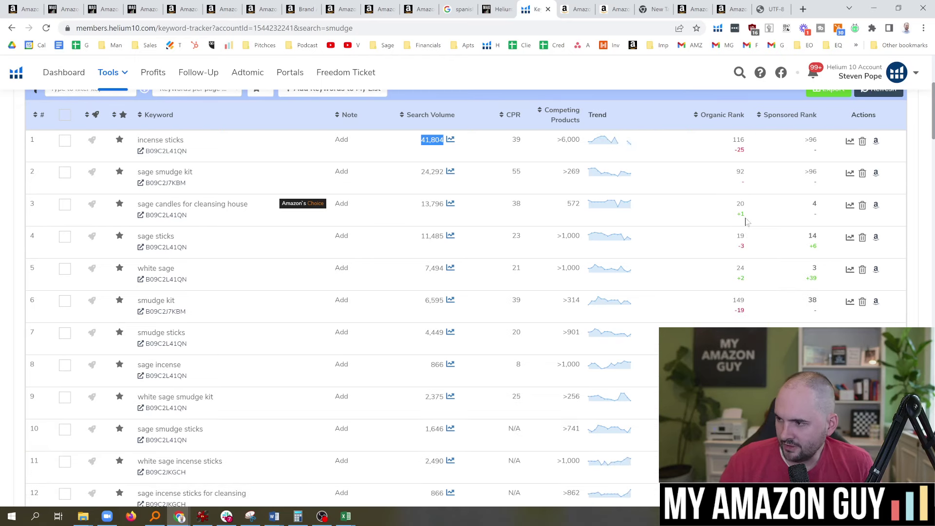
scroll(750, 214, down, 1)
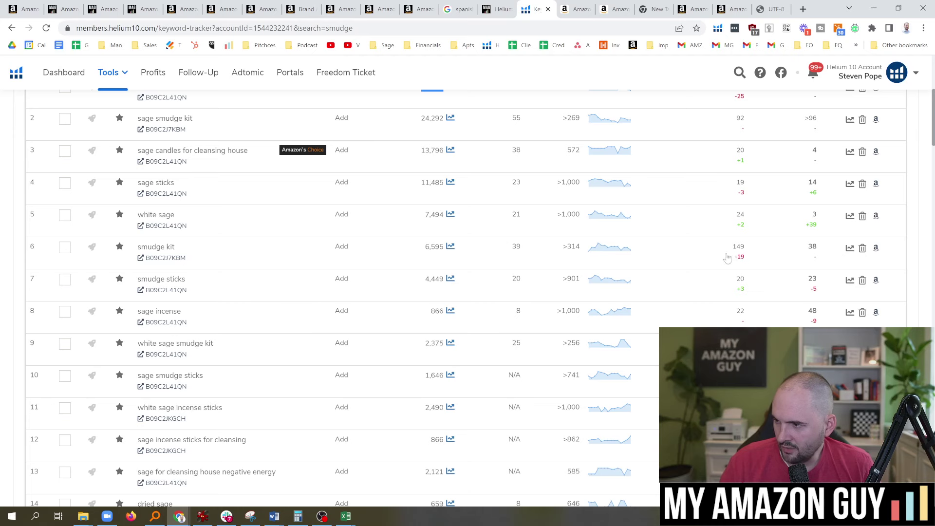
scroll(770, 269, down, 3)
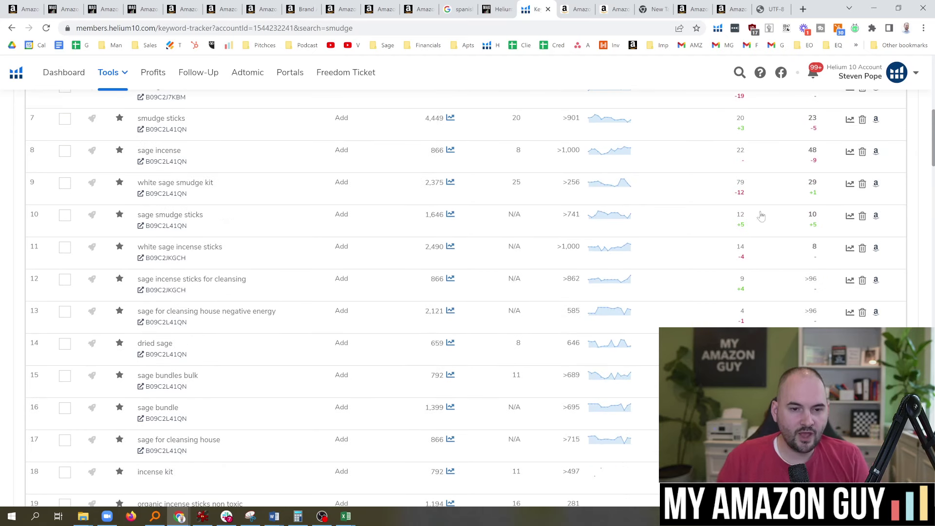
scroll(392, 267, up, 1)
scroll(392, 267, up, 10)
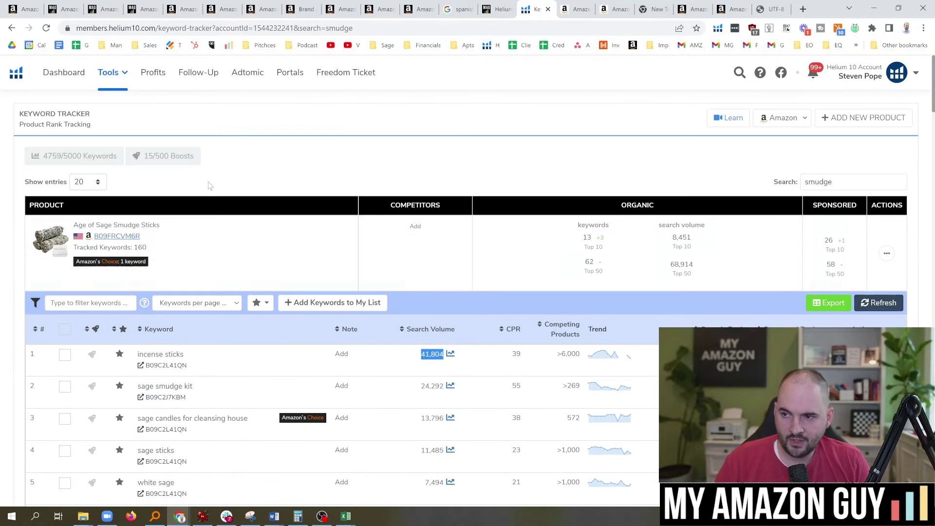
drag(157, 238, 94, 236)
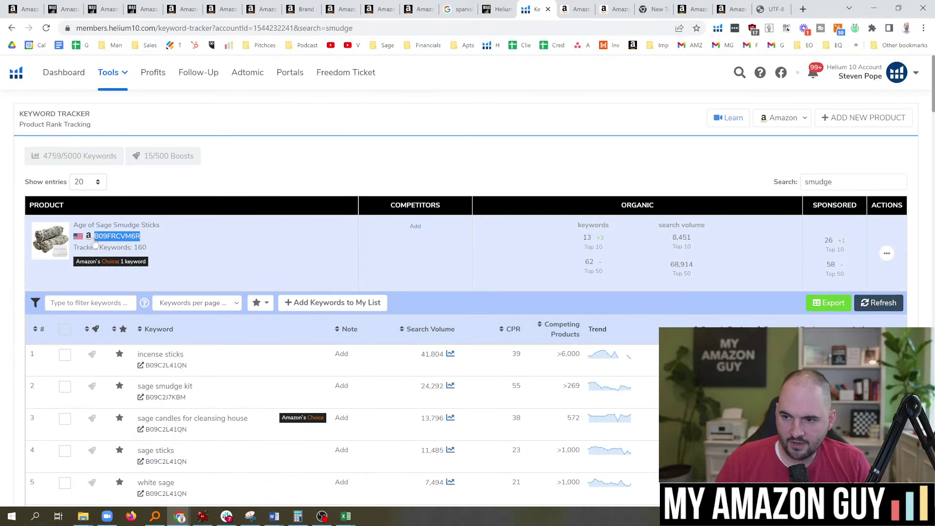
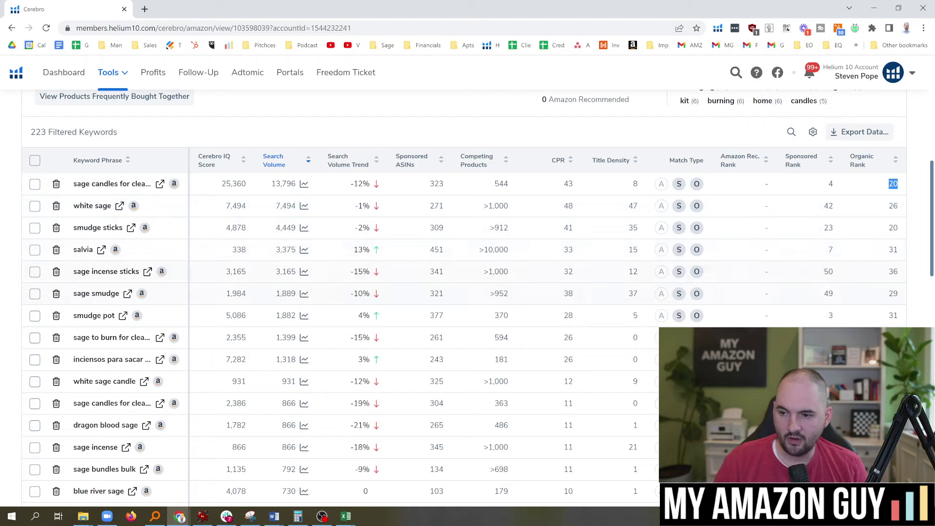
Examine the filtered keywords in Cerebro, including "smudge pot" and the phrases ranked below it by search volume
double_click(109, 316)
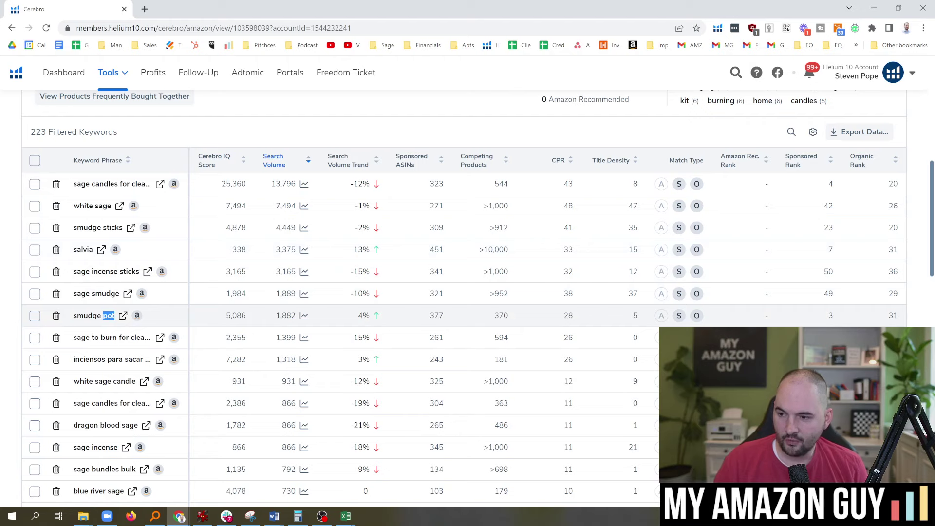
click(211, 119)
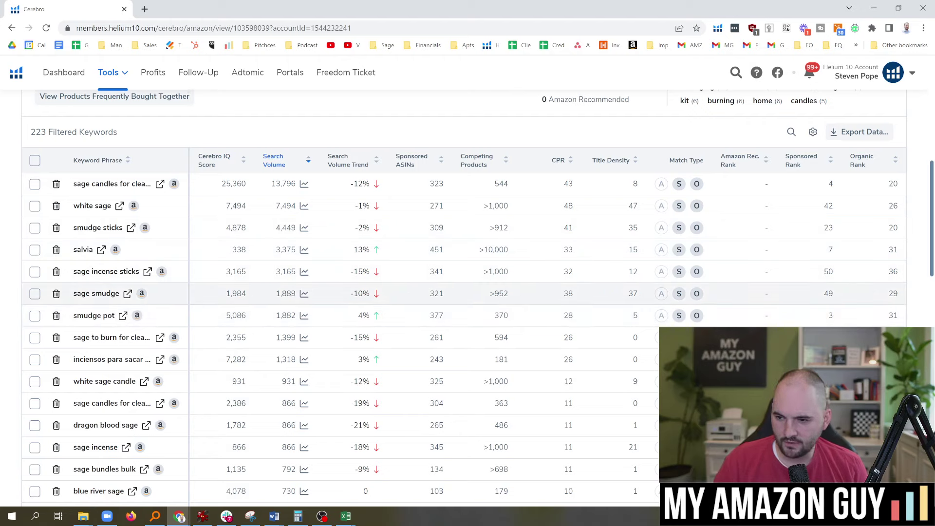
scroll(100, 337, down, 1)
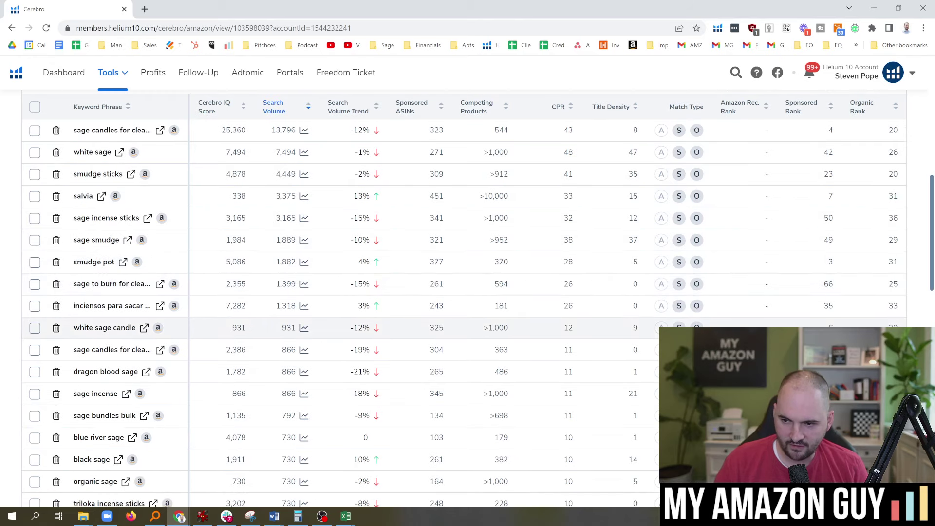
scroll(102, 328, up, 1)
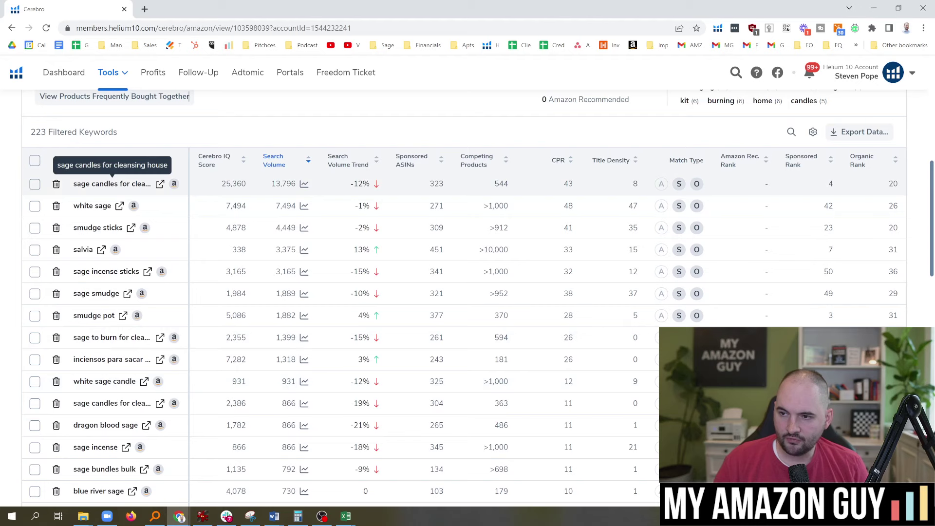
Open the Amazon results for "sage candles for cleansing house", examine the sponsored and organic listings, and return to Cerebro
click(160, 184)
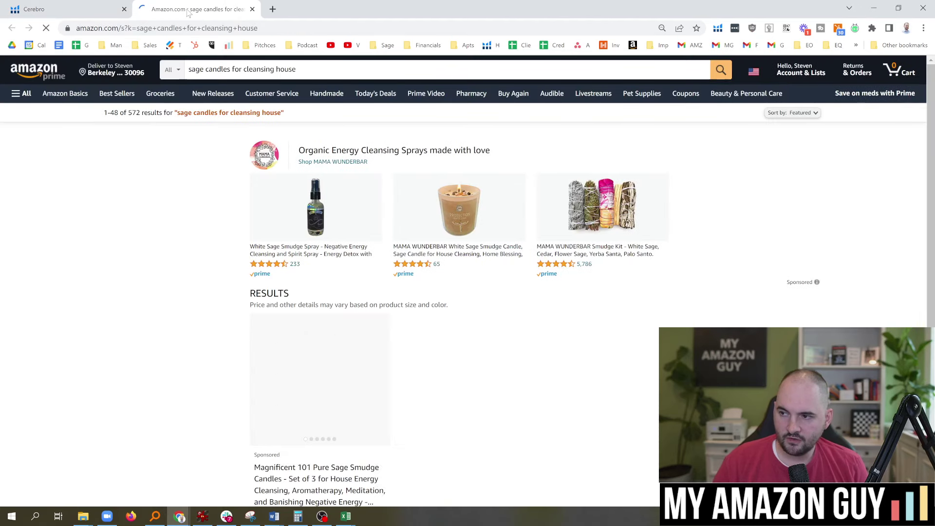
scroll(507, 256, down, 3)
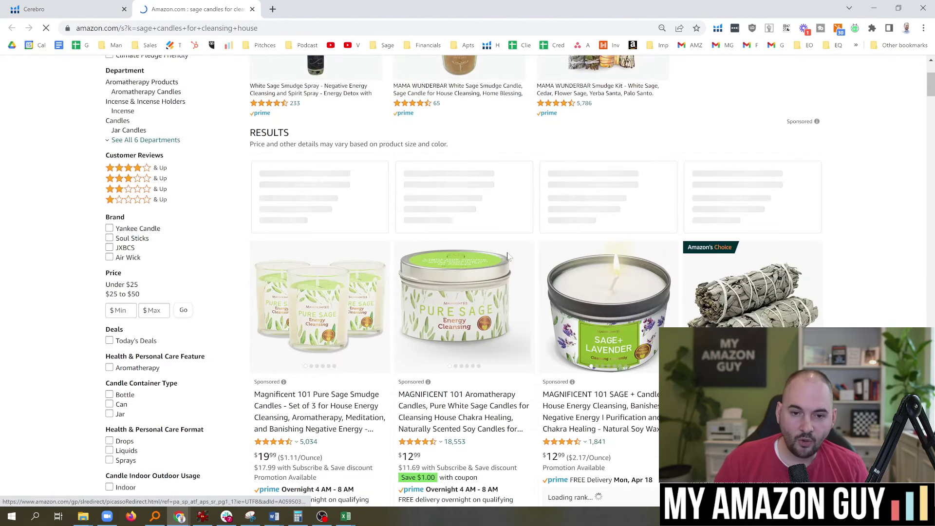
scroll(507, 255, down, 3)
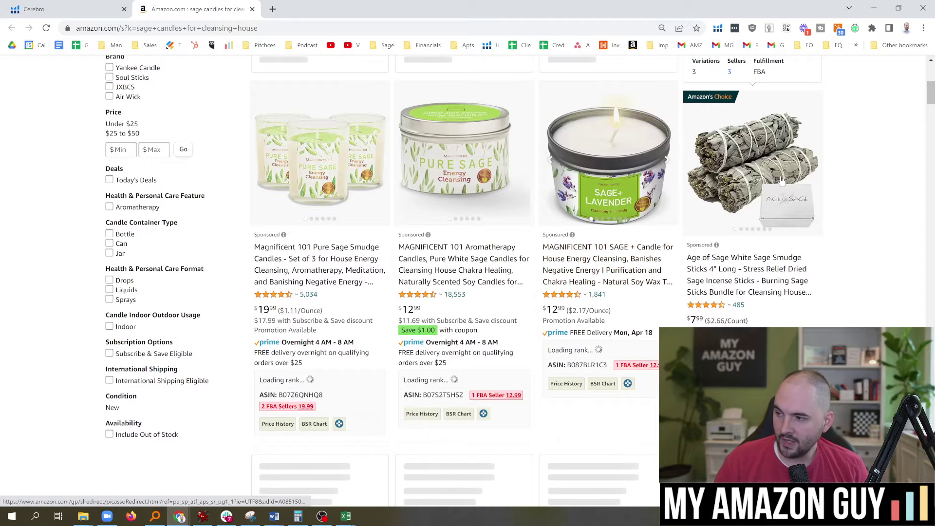
scroll(837, 160, down, 6)
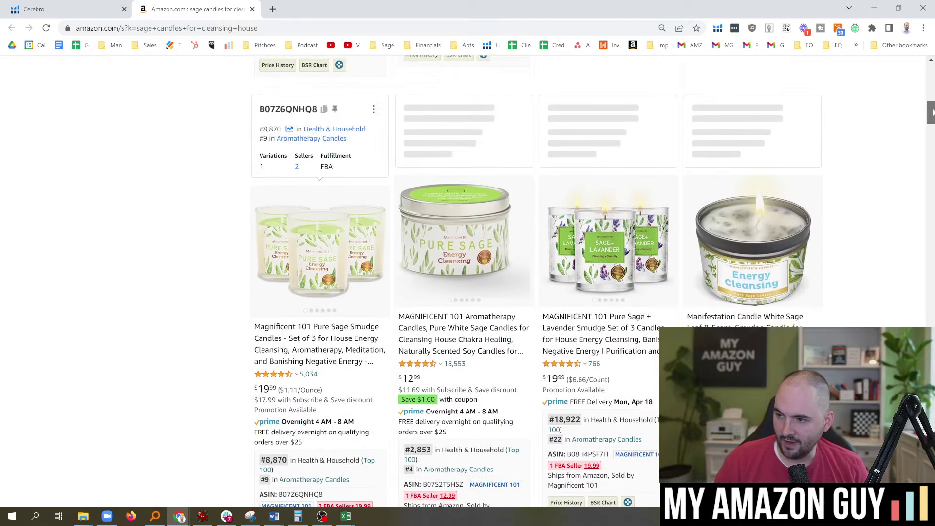
drag(931, 112, 929, 62)
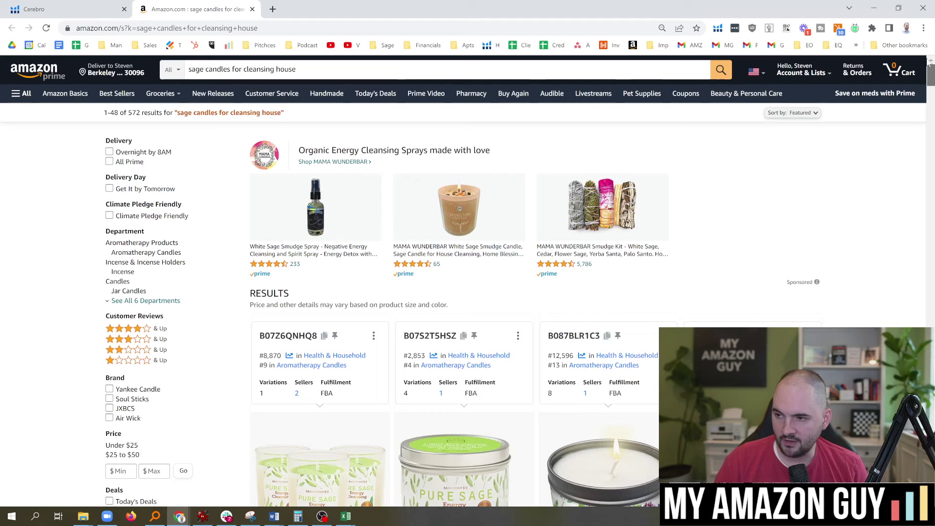
click(53, 7)
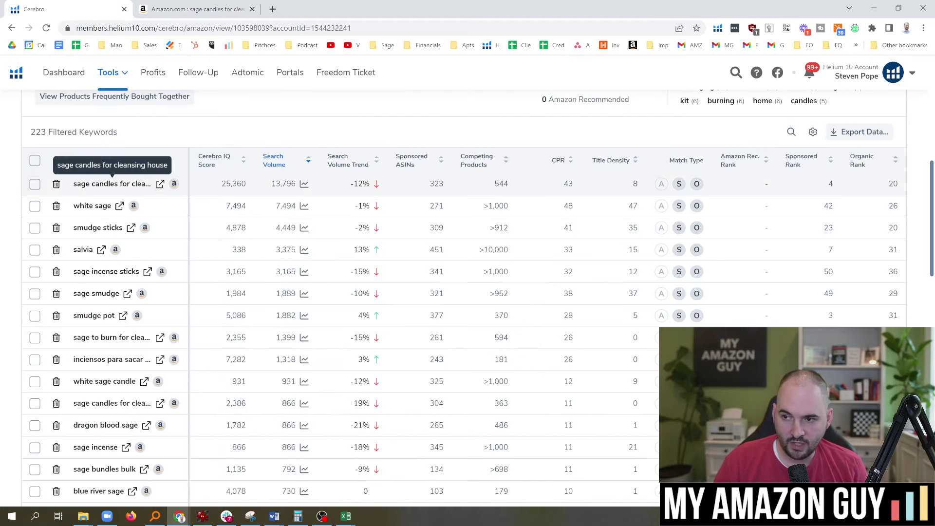
Open the Amazon results for the Cerebro keyword "sage candles for cleansing house" and copy the phrase from the search query
click(160, 185)
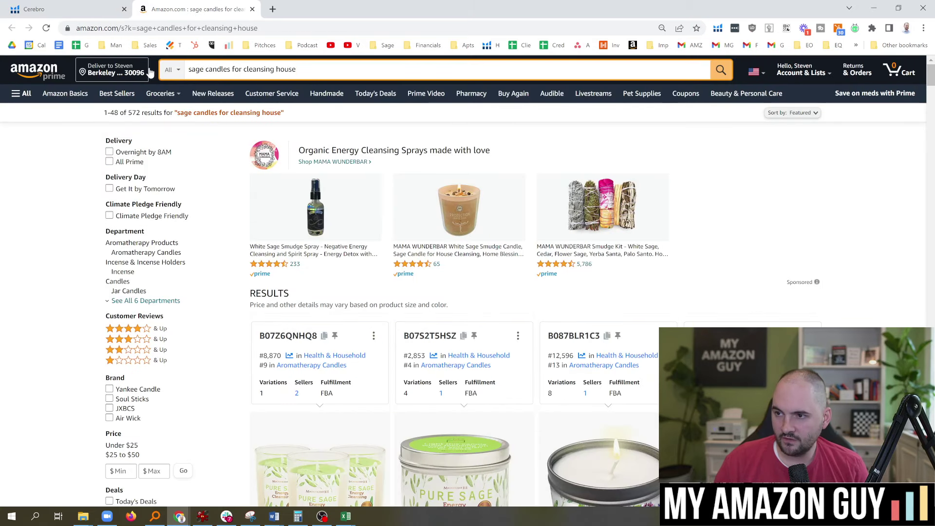
click(178, 69)
key(ctrl+c)
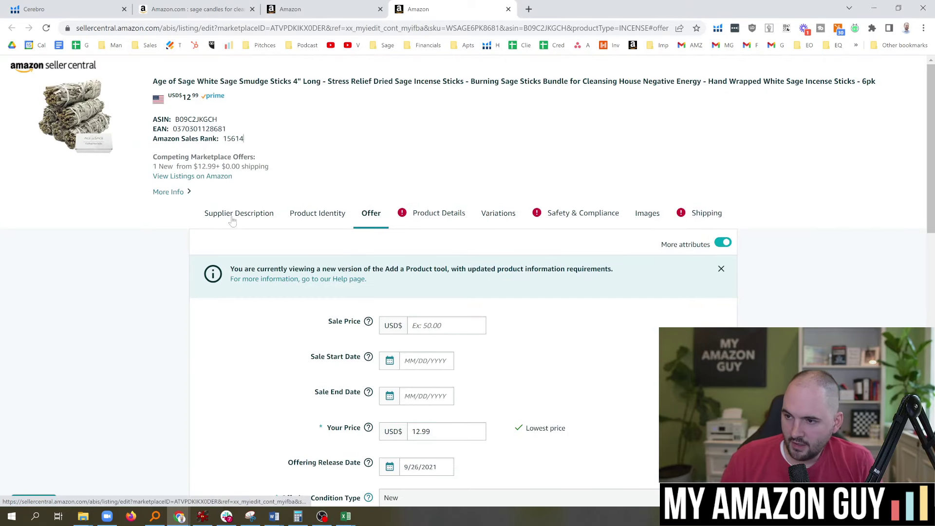
Replace "Stress Relief Dried Sage" in the smudge stick listing's Item Name with the copied phrase, capitalized as "Sage Candles for Cleansing House"
click(450, 215)
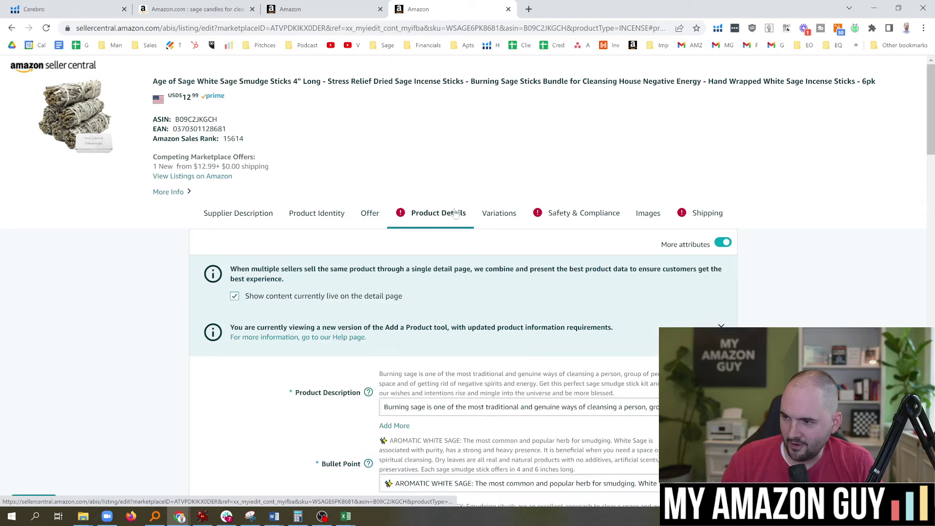
click(216, 217)
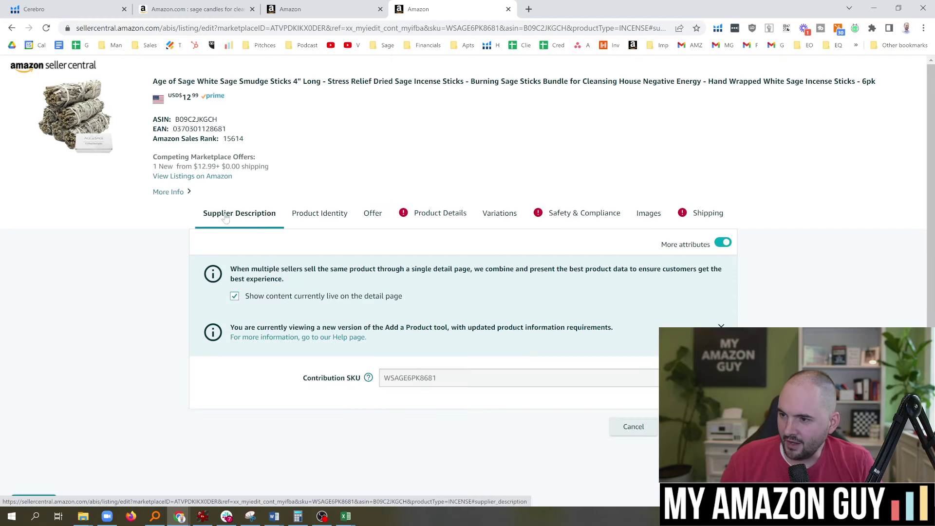
click(329, 218)
scroll(329, 218, down, 2)
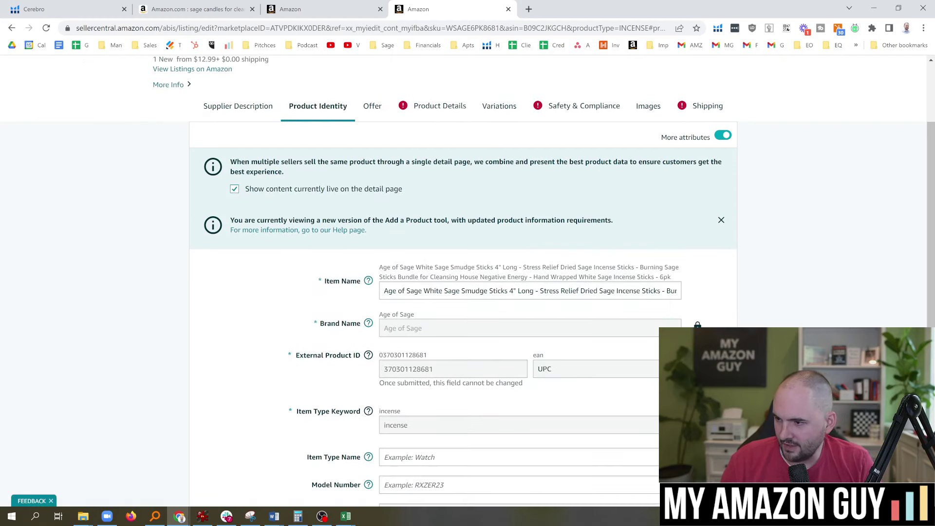
mouse_move(550, 290)
mouse_down()
mouse_move(672, 291)
mouse_move(470, 291)
mouse_move(585, 291)
mouse_move(542, 290)
mouse_up()
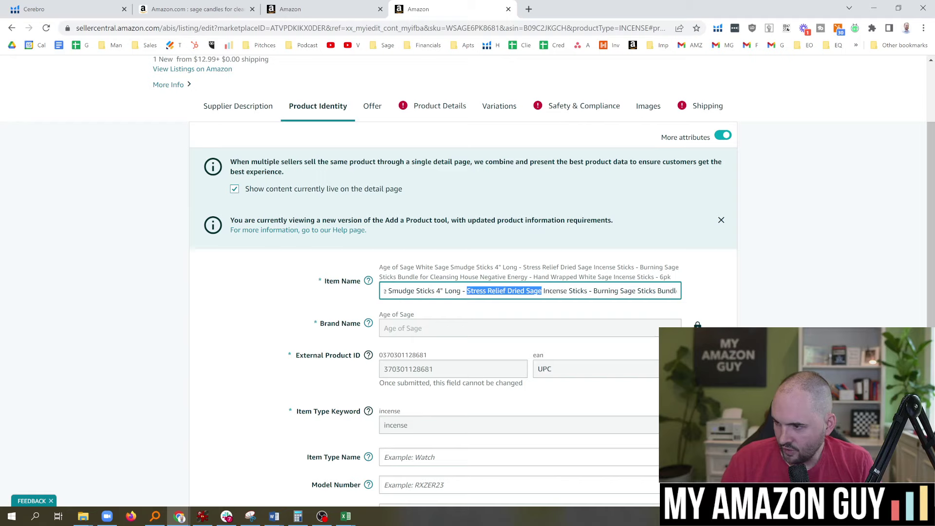
key(ctrl+v)
text(S)
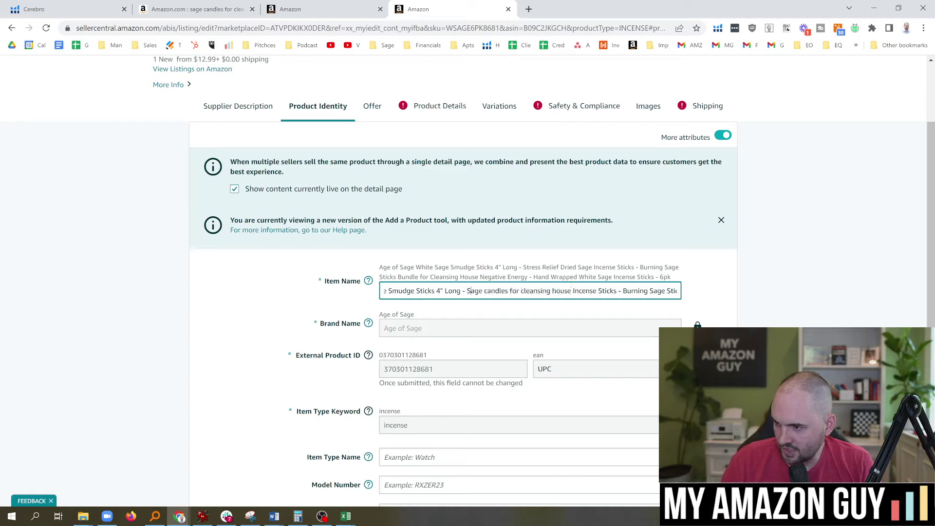
text(C)
text(C)
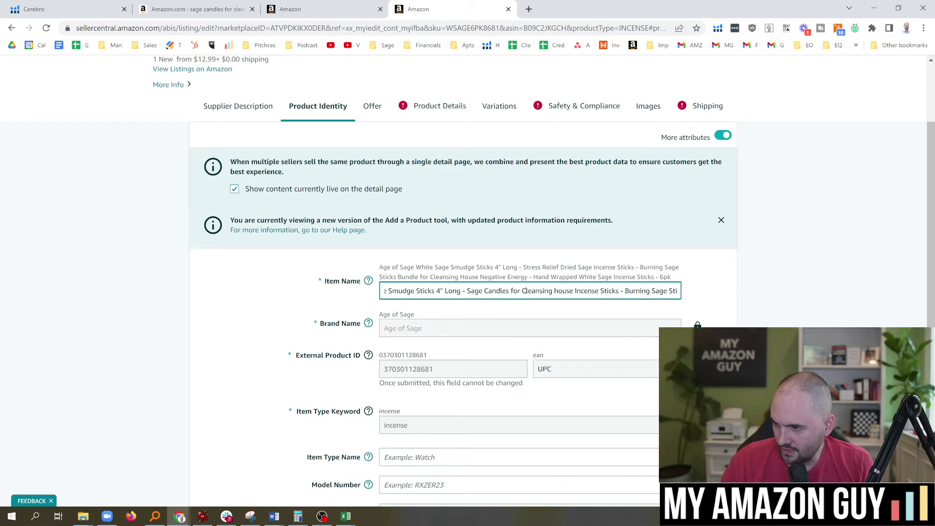
text(H)
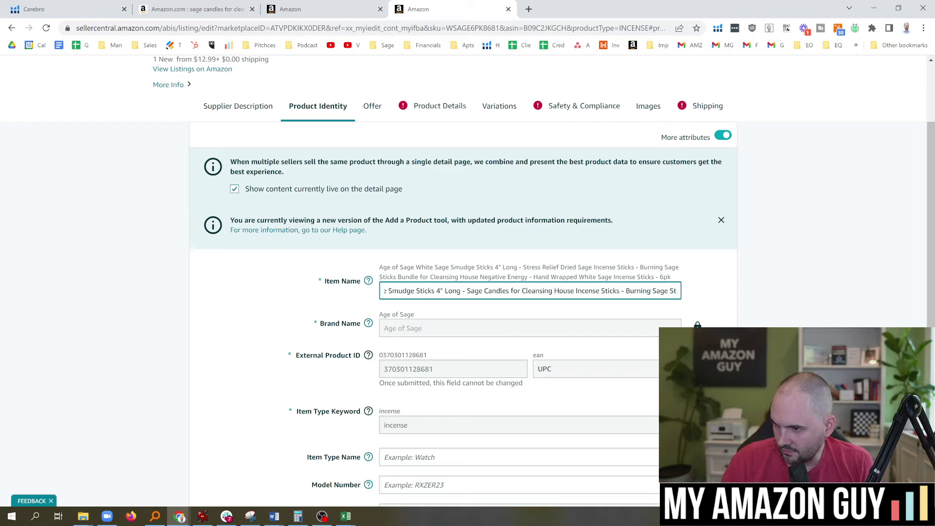
Shorten the listing's Item Name by removing "Hand Wrapped" and "Negative Energy" from the title
mouse_move(610, 291)
mouse_down()
mouse_move(680, 291)
mouse_move(496, 291)
mouse_up()
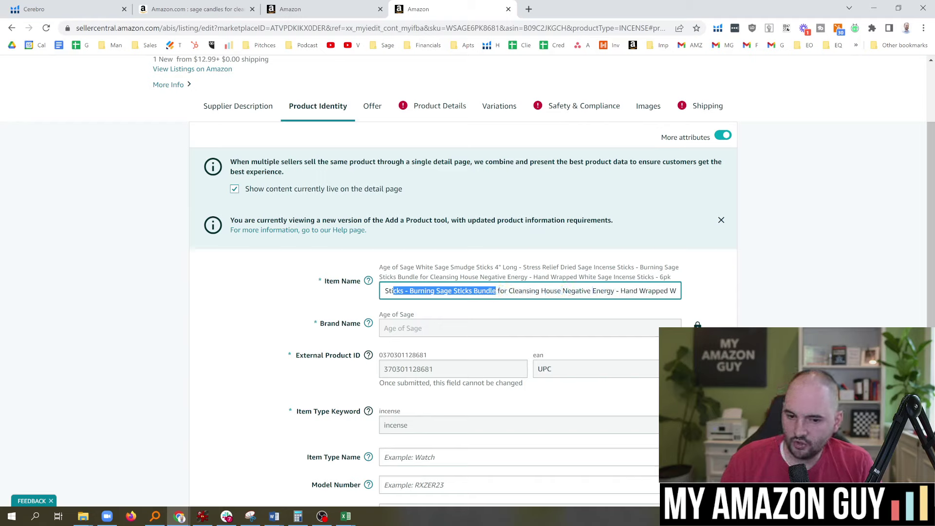
click(486, 291)
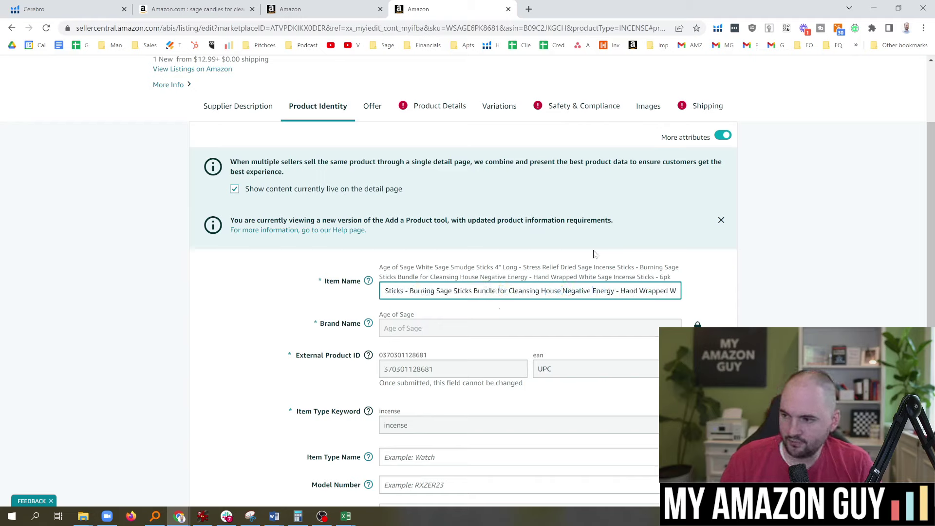
click(437, 106)
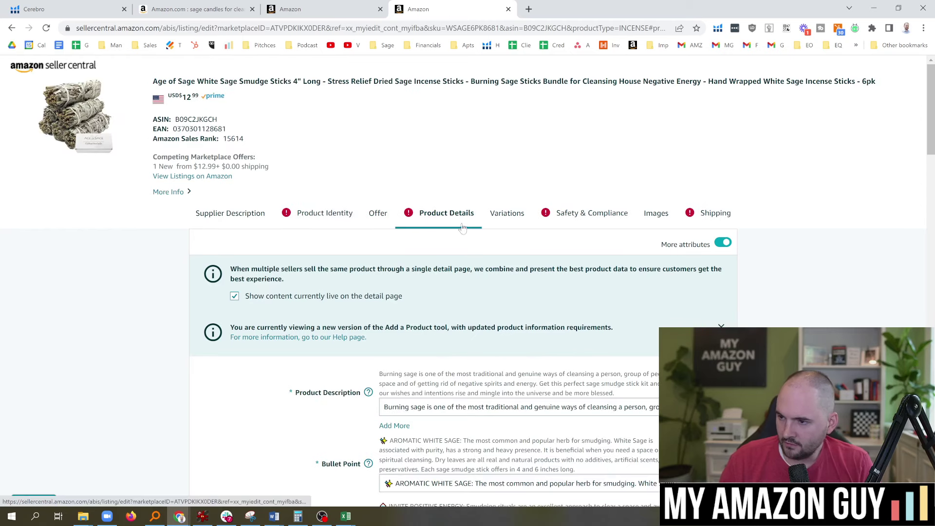
click(331, 214)
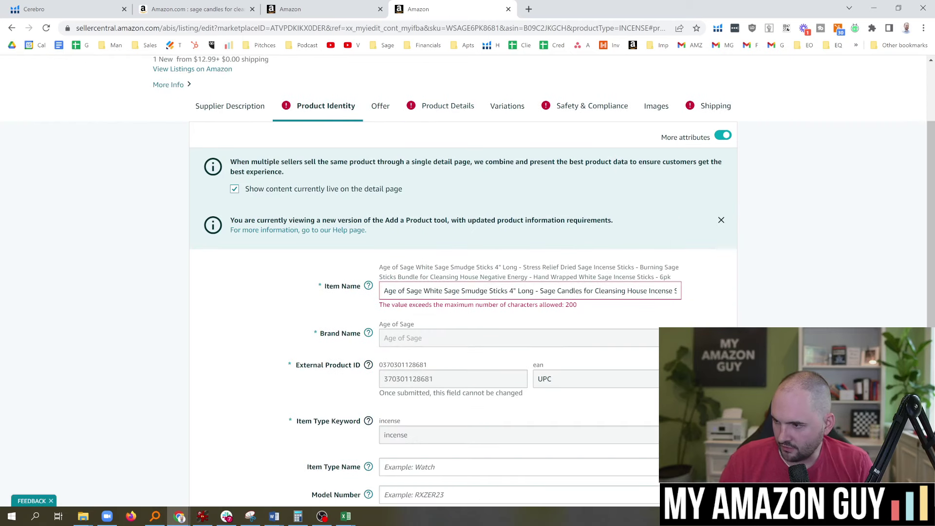
drag(568, 291, 681, 291)
click(560, 291)
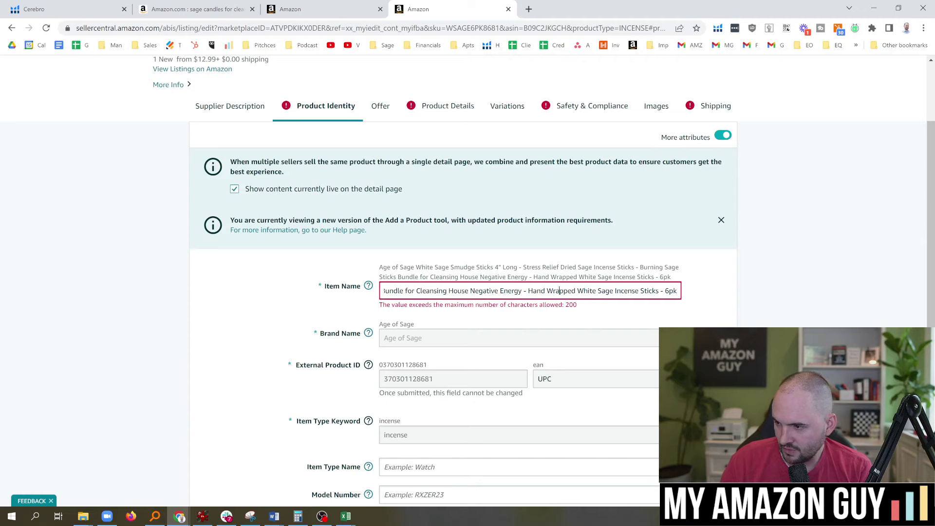
drag(528, 291, 425, 291)
key(BackSpace)
click(456, 291)
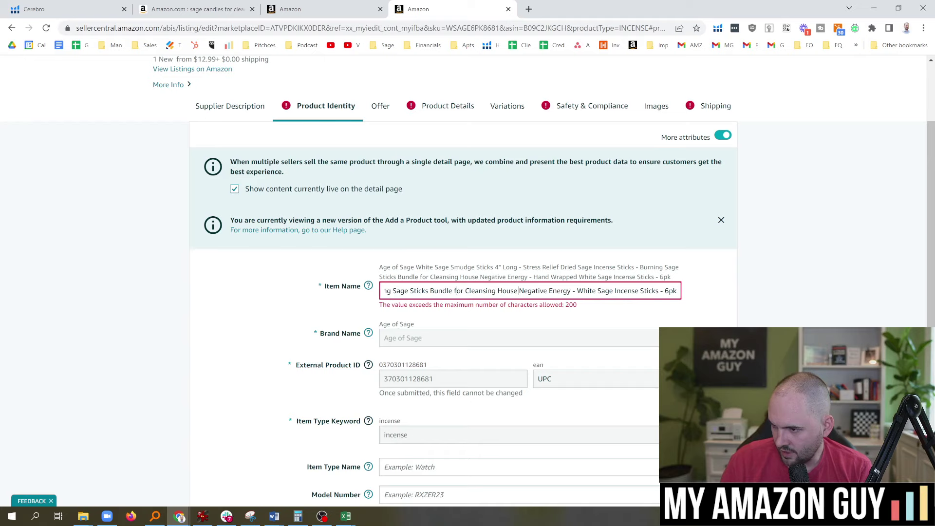
drag(519, 290, 574, 291)
key(BackSpace)
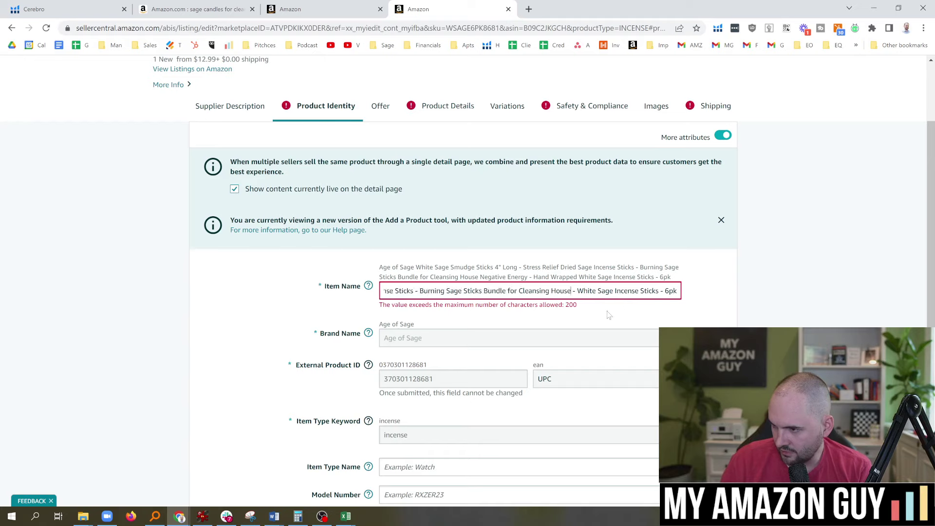
click(609, 315)
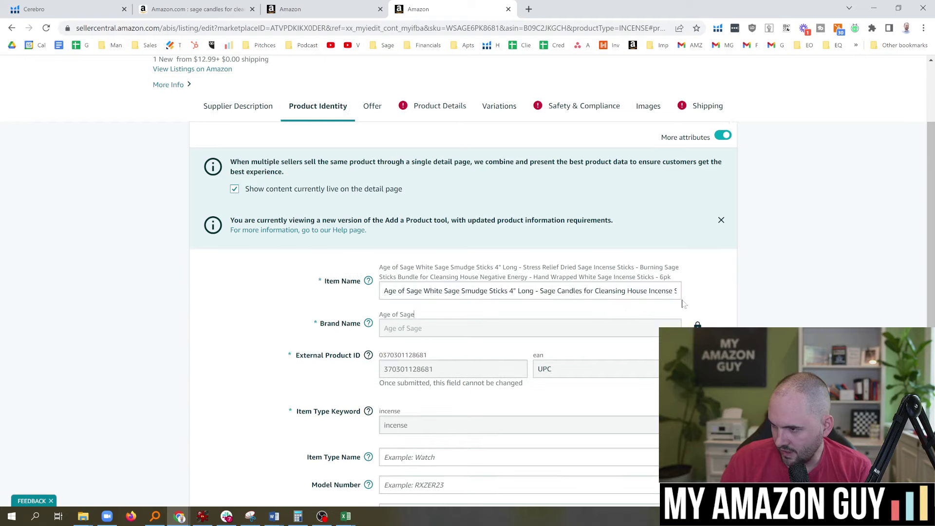
Examine the Generic Keyword field in the listing's product details
click(433, 121)
scroll(933, 203, down, 15)
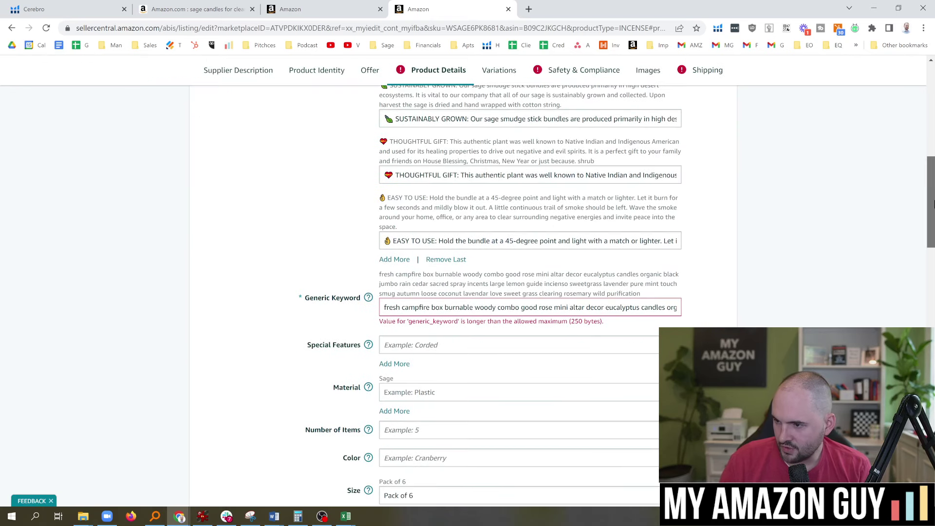
click(529, 307)
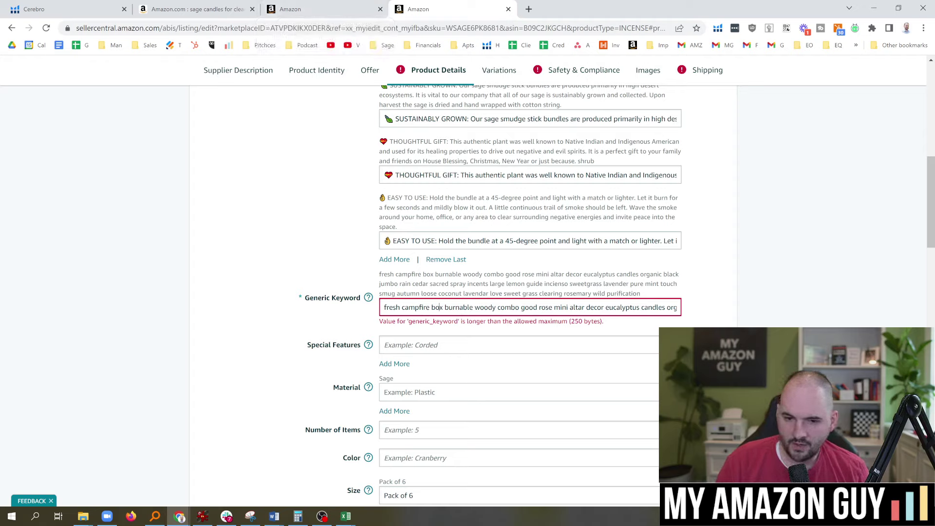
mouse_move(346, 516)
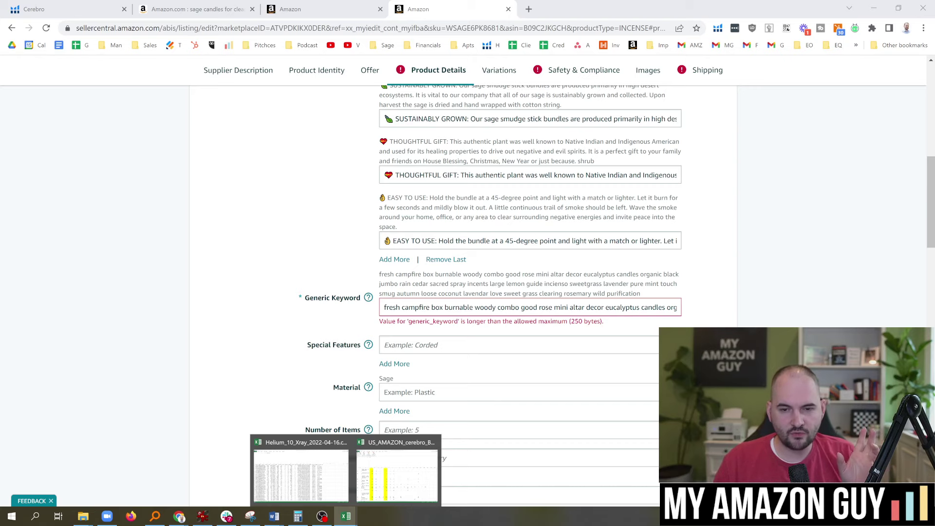
Open the Age of Sage storefront, go to its White Sage Smudge Sticks product page, and examine the title, pack sizes and bullet points
click(236, 12)
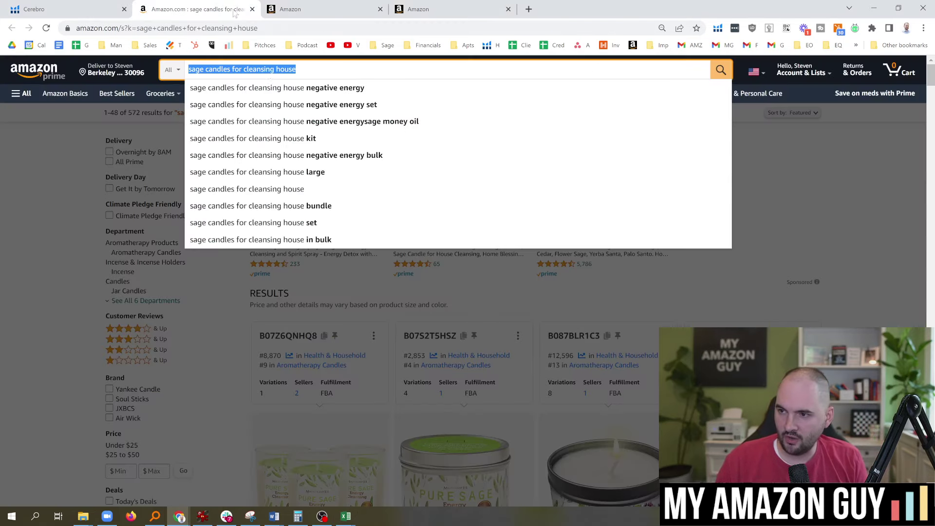
click(292, 26)
text(a)
key(Return)
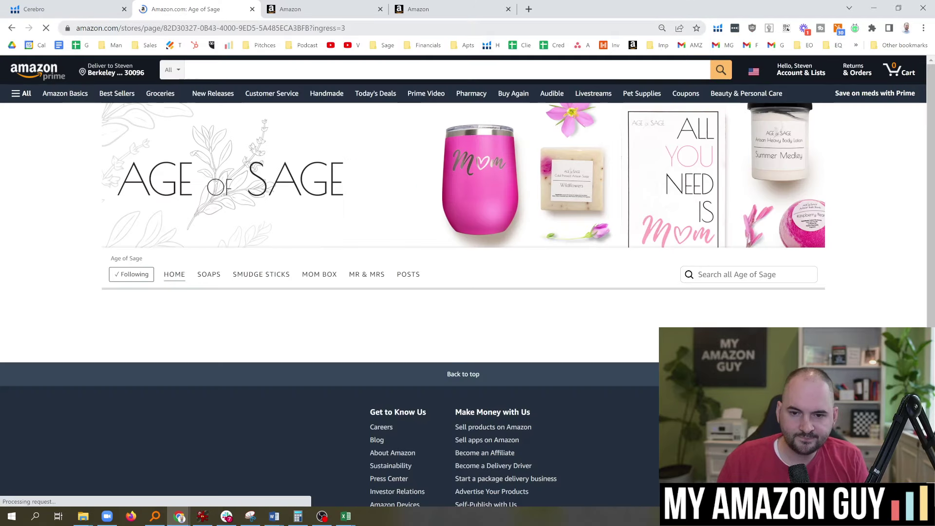
scroll(543, 351, down, 2)
click(161, 273)
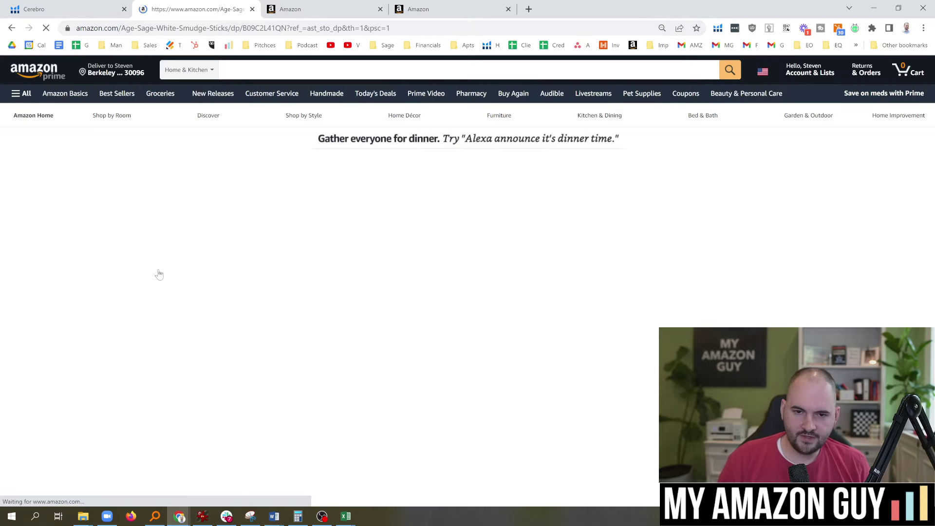
scroll(429, 302, down, 2)
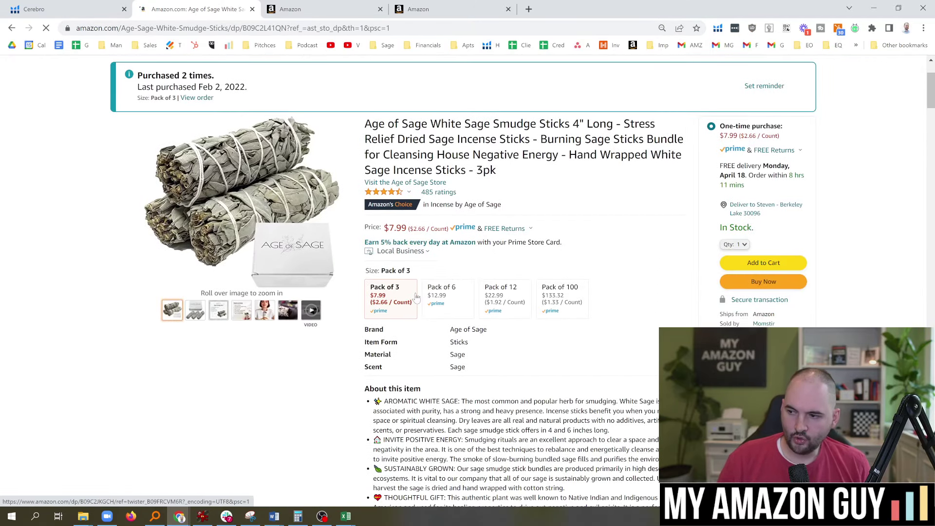
scroll(446, 307, down, 2)
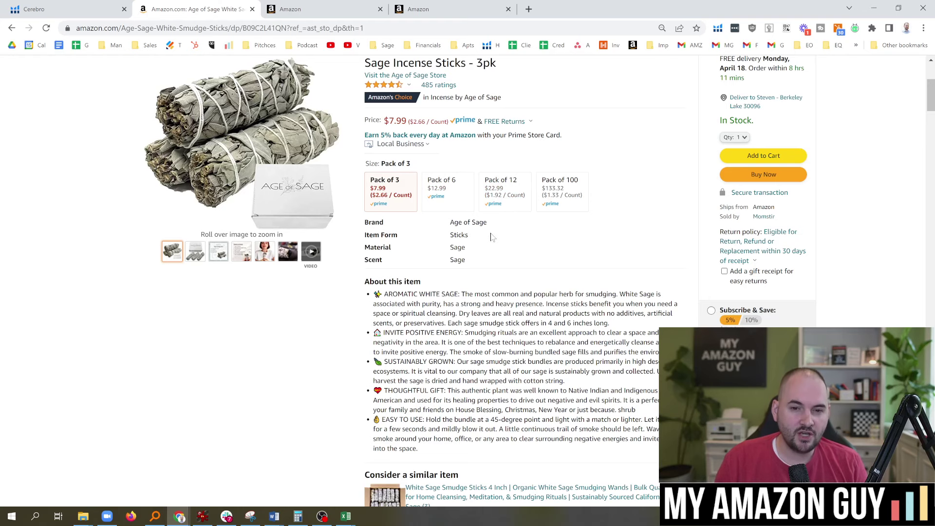
scroll(492, 238, up, 2)
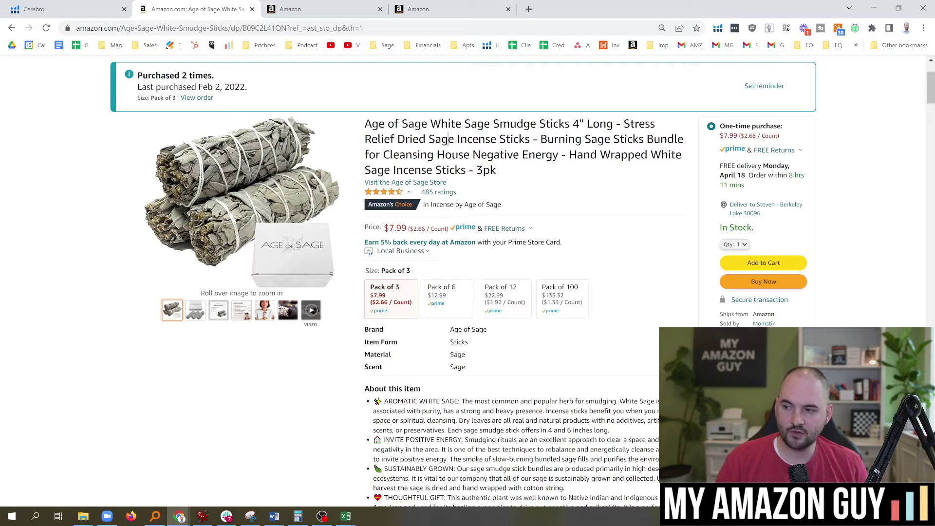
Highlight the filtered keyword count in Cerebro, examine the phrases listed by search volume, and return to the Amazon product page
key(ctrl+shift+Tab)
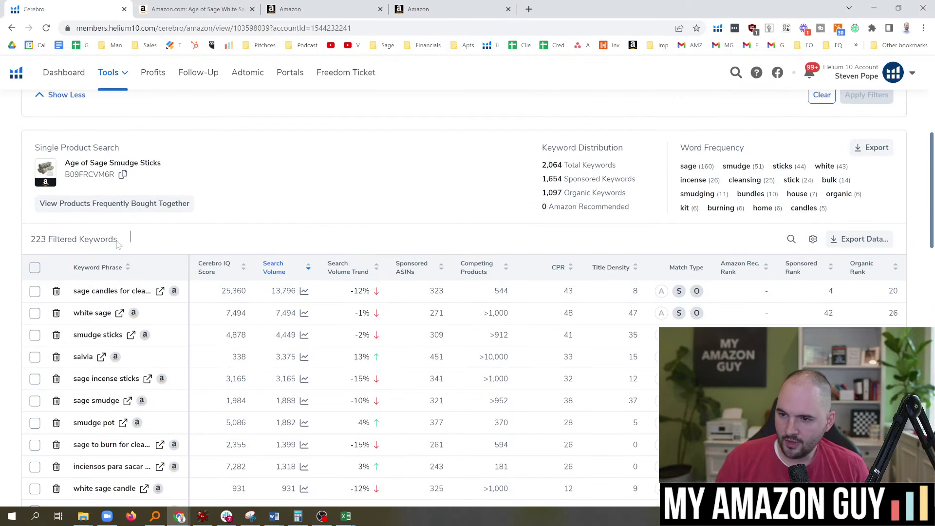
drag(31, 243, 47, 243)
scroll(246, 256, down, 2)
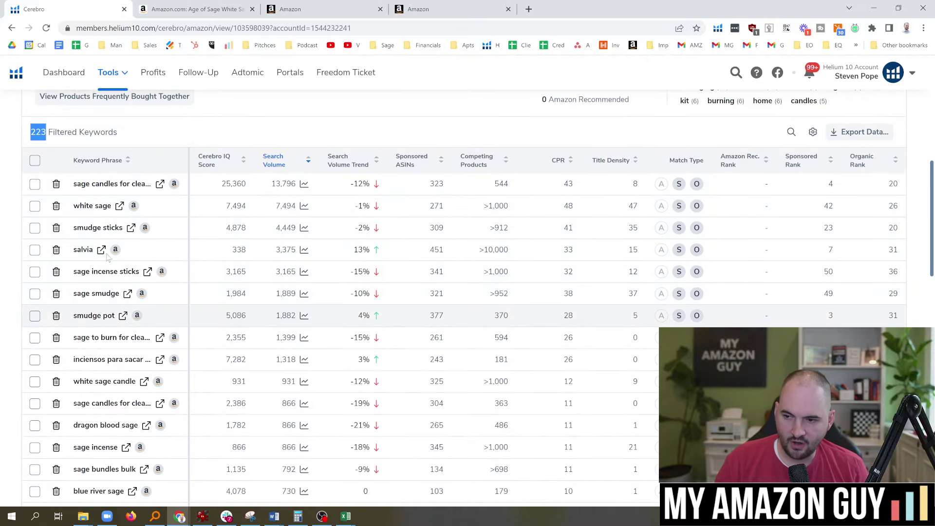
scroll(121, 224, down, 3)
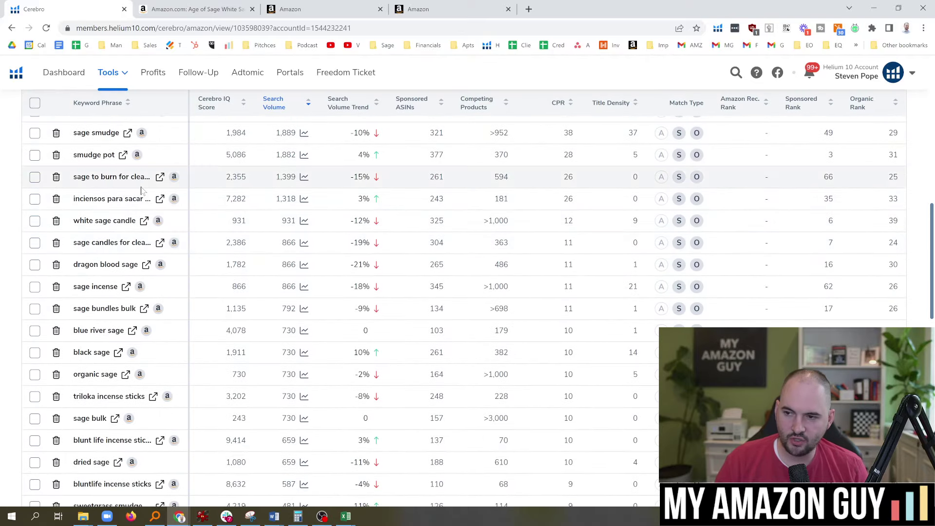
key(ctrl+Tab)
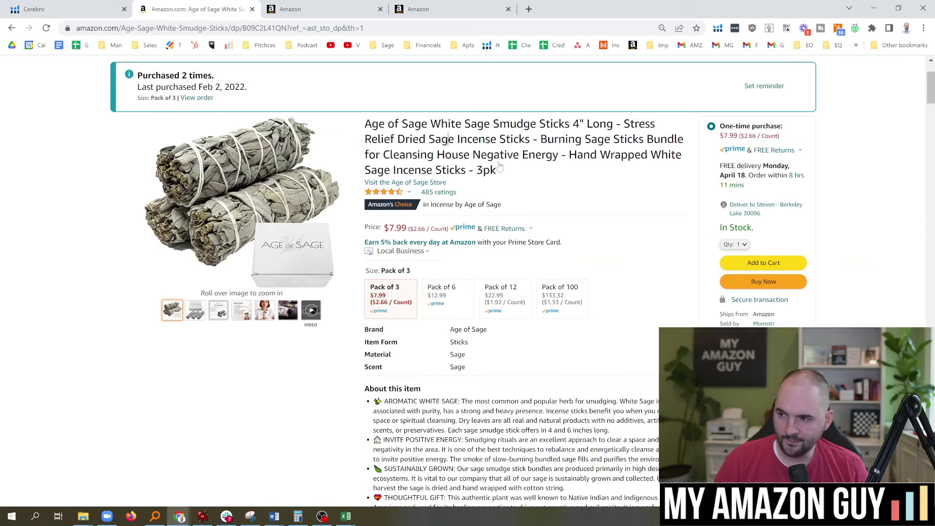
Examine the product page's title, bullet points and "Benefits of Burning Sage" description content by highlighting their text, and return to Cerebro
drag(500, 167, 359, 125)
scroll(485, 234, down, 4)
drag(419, 187, 526, 341)
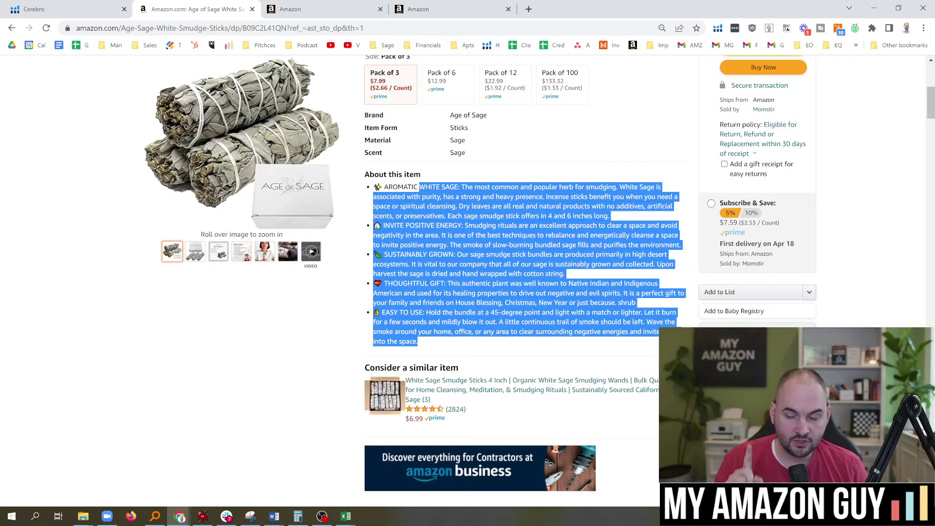
click(578, 280)
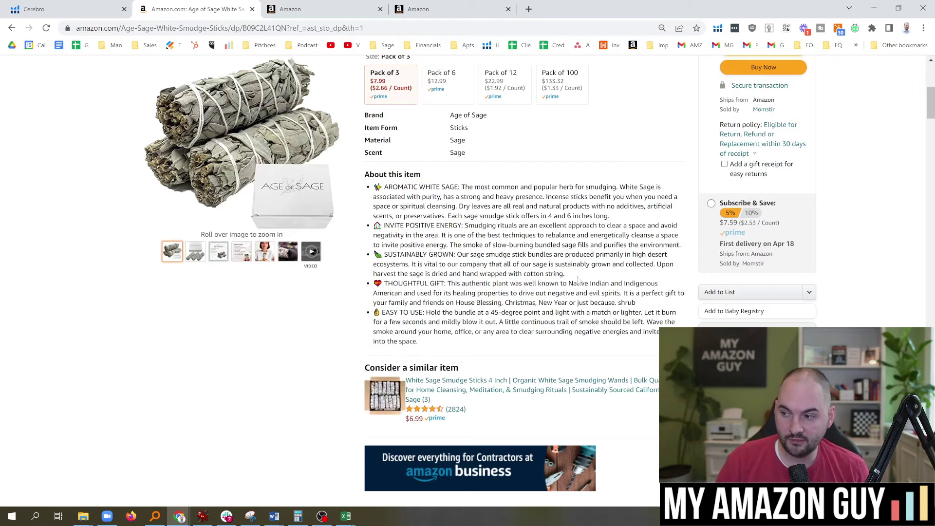
mouse_move(934, 115)
mouse_down()
mouse_move(928, 257)
mouse_move(911, 269)
mouse_up()
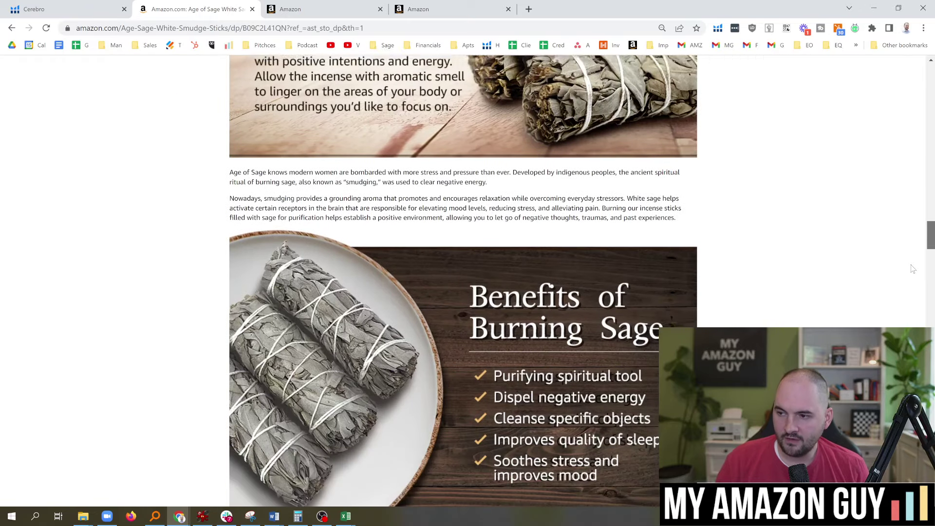
drag(580, 195, 413, 148)
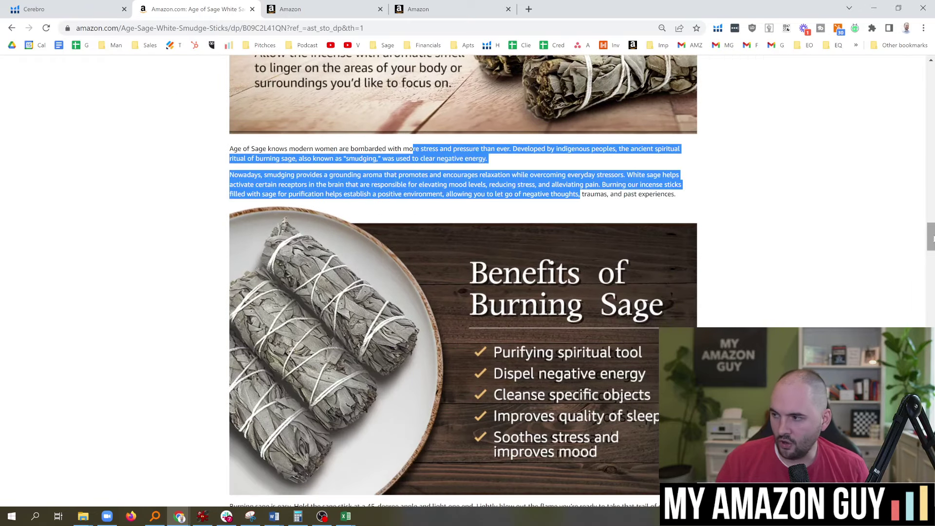
mouse_move(931, 237)
mouse_down()
mouse_move(932, 292)
mouse_move(931, 273)
mouse_up()
click(68, 8)
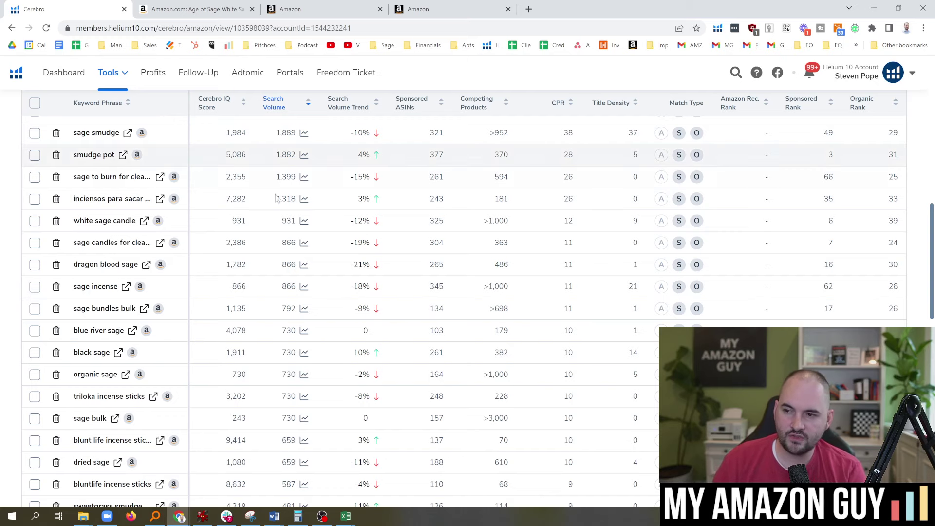
Review the Cerebro keywords by search volume, and search the White Sage Smudge Sticks product page for "sage" and "smudge"
scroll(275, 198, up, 3)
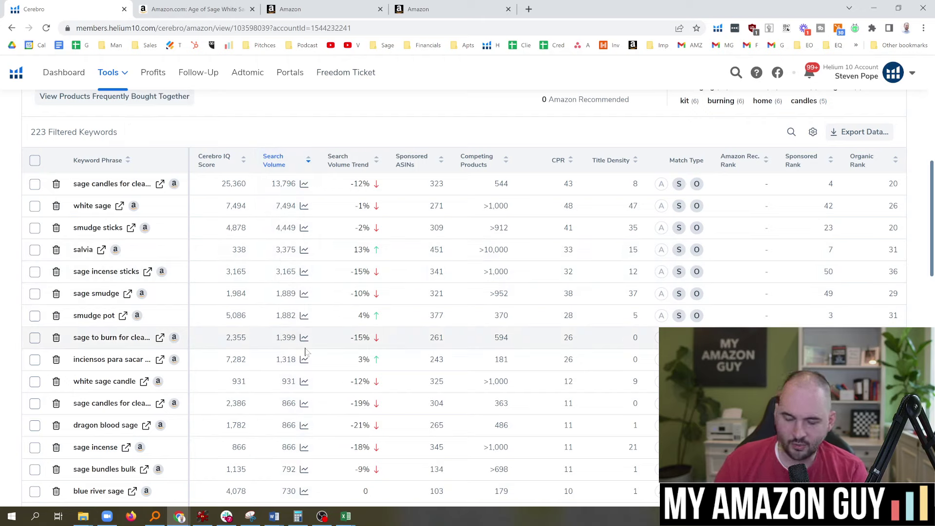
scroll(306, 352, down, 1)
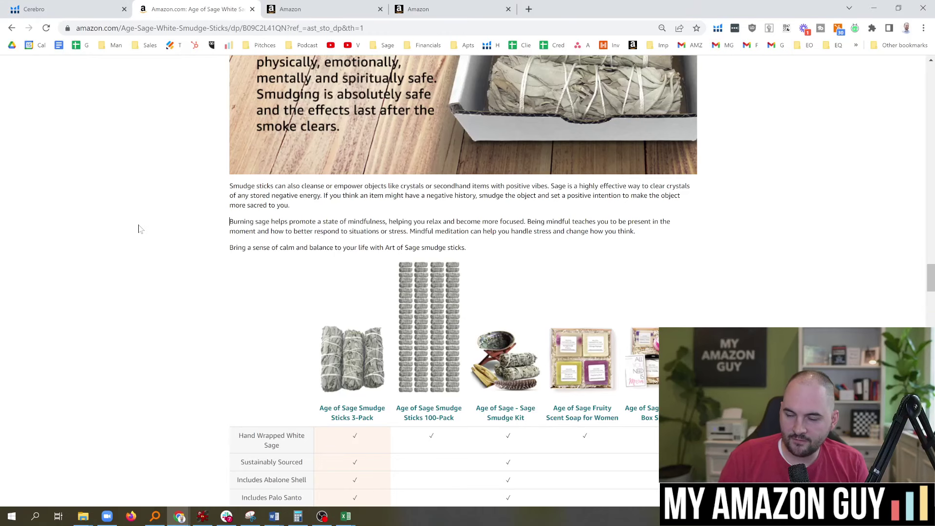
key(ctrl+f)
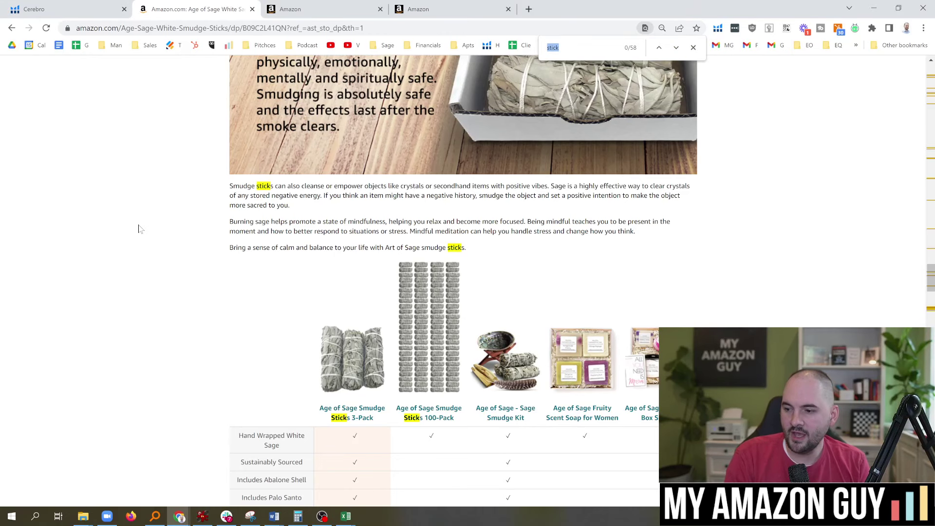
text(sage)
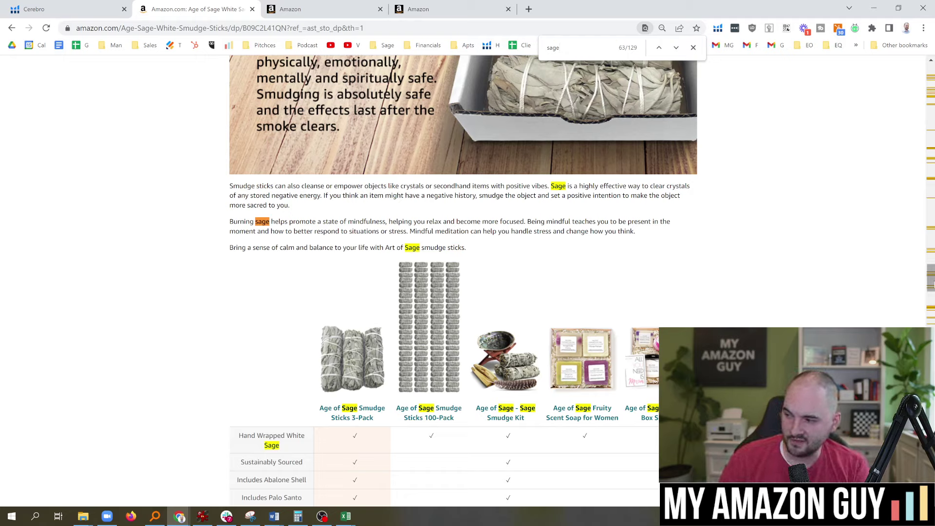
mouse_move(931, 278)
mouse_down()
mouse_move(930, 217)
mouse_move(930, 290)
mouse_up()
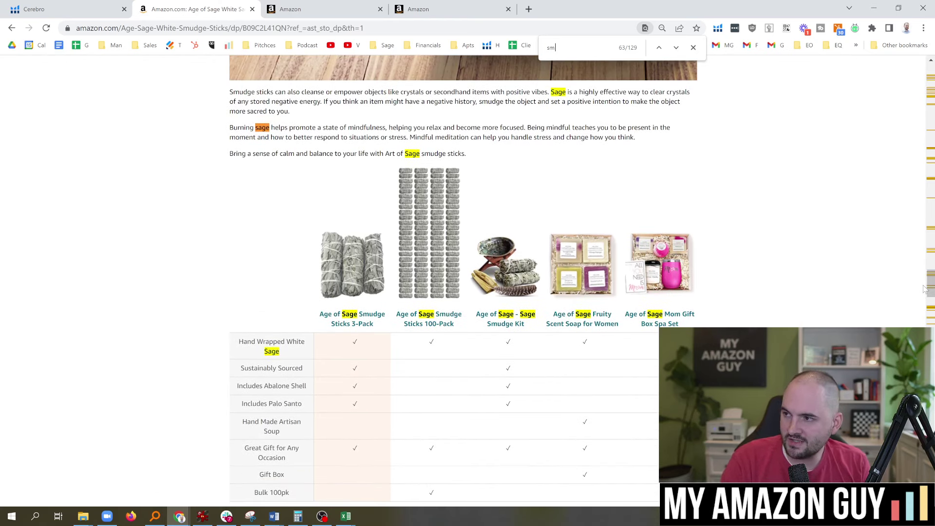
text(udge)
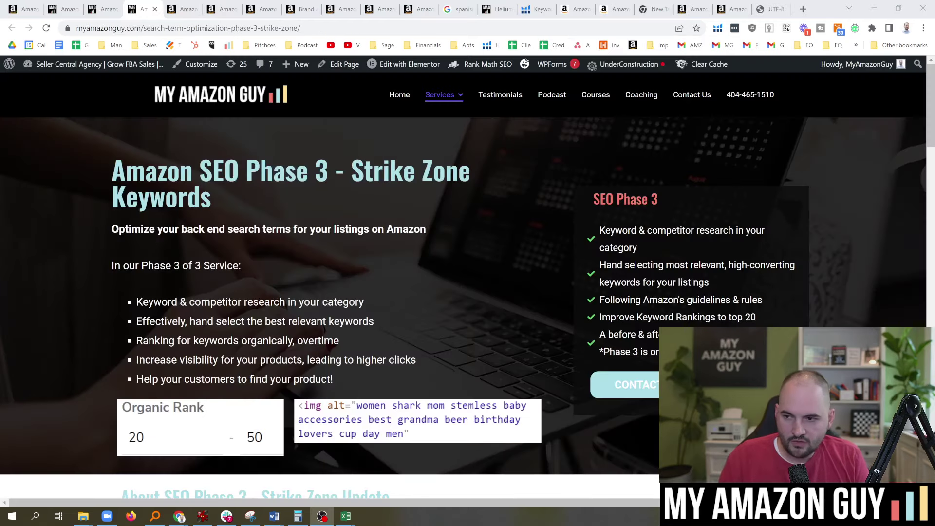
Read the SEO Phase 3 Strike Zone Keywords page, examine Product Opportunity Explorer's title and niche search field, and close that page
scroll(366, 160, down, 4)
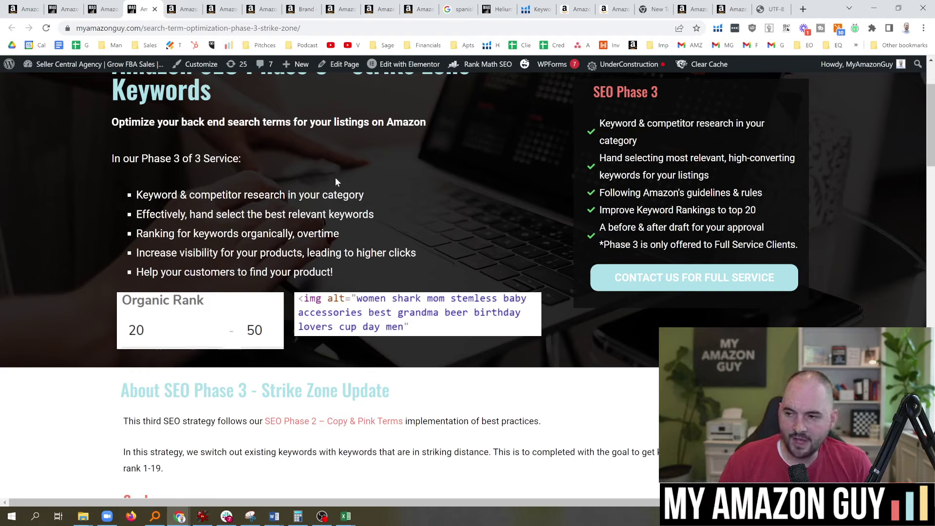
click(386, 227)
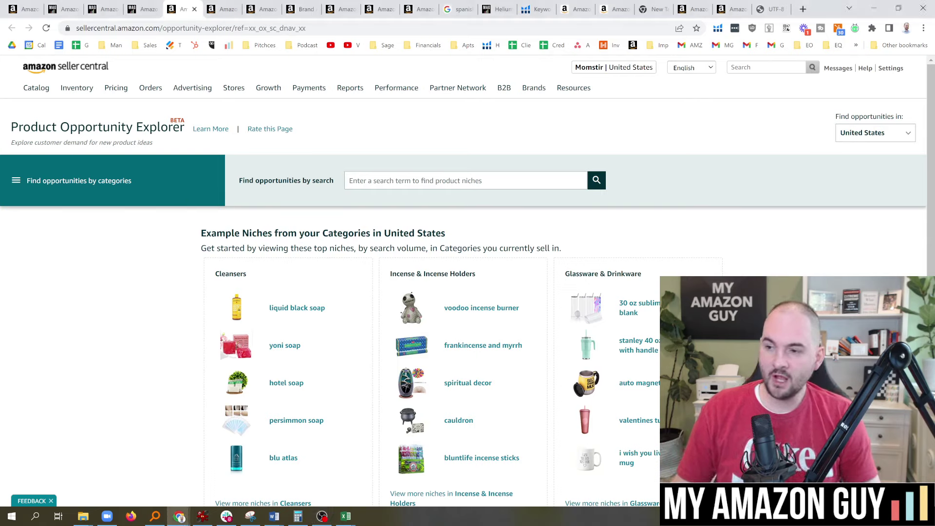
drag(11, 127, 173, 127)
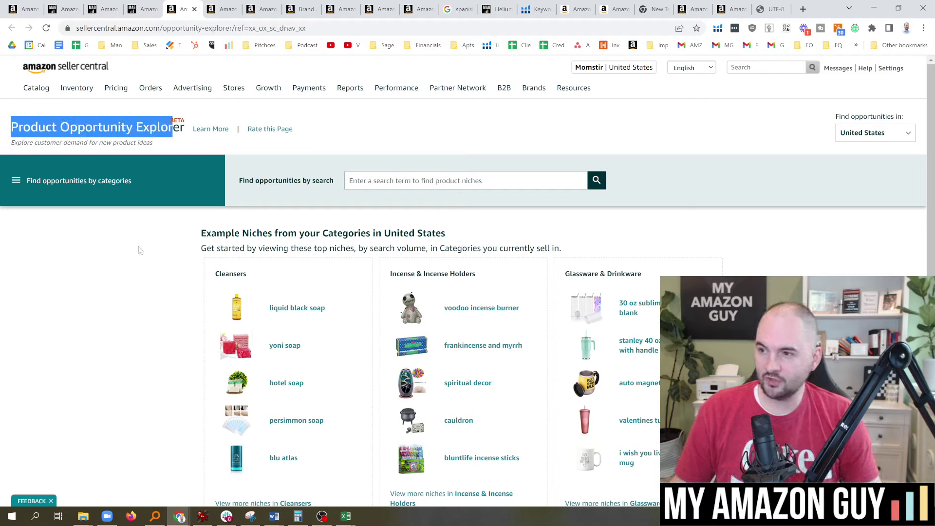
click(144, 275)
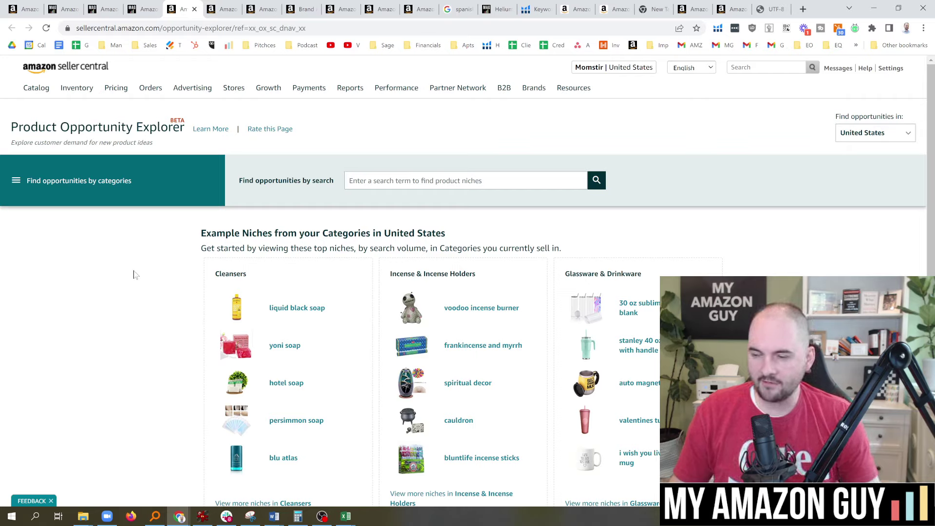
click(427, 180)
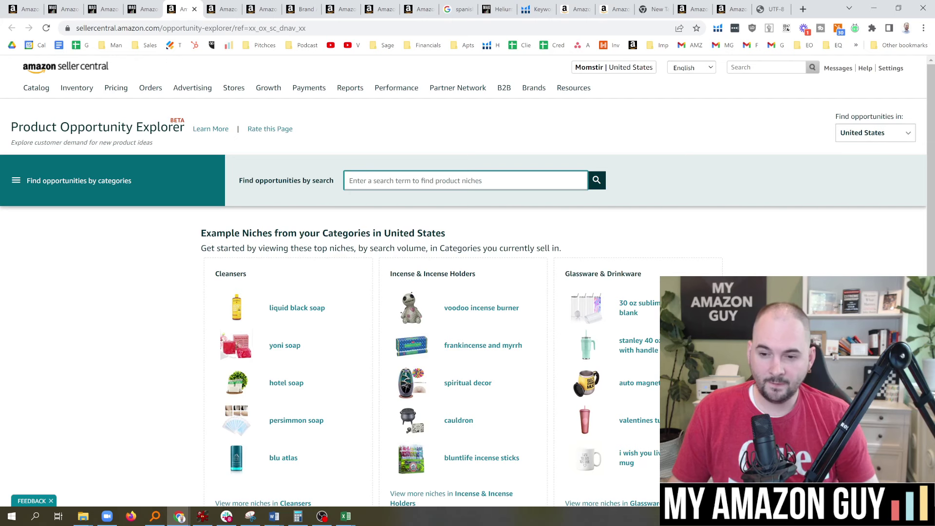
key(ctrl+w)
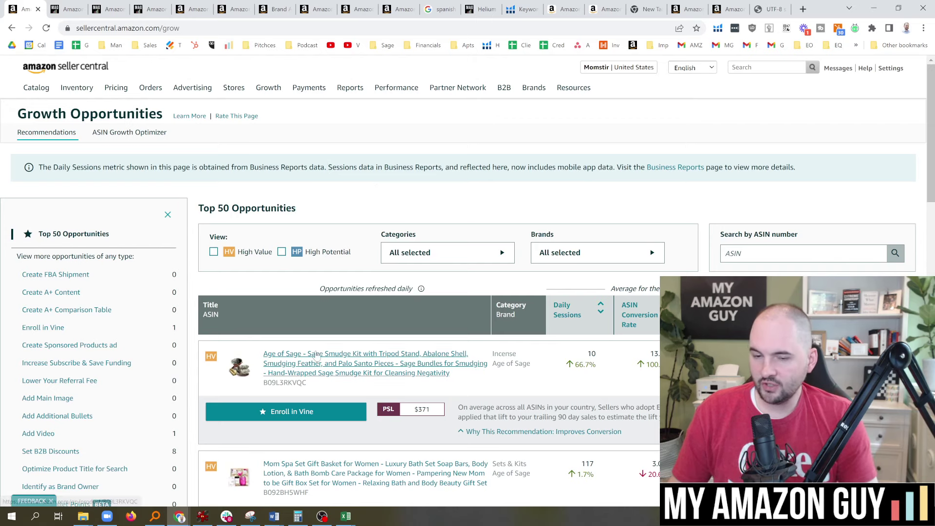
Examine the Top 50 Opportunities list and its filters on the Growth Opportunities page
scroll(306, 377, down, 1)
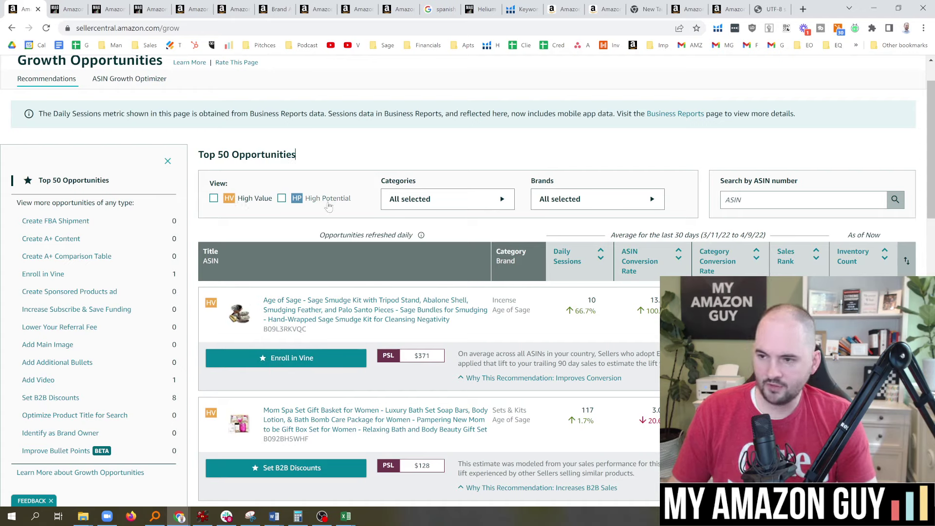
scroll(107, 244, up, 1)
scroll(134, 242, down, 1)
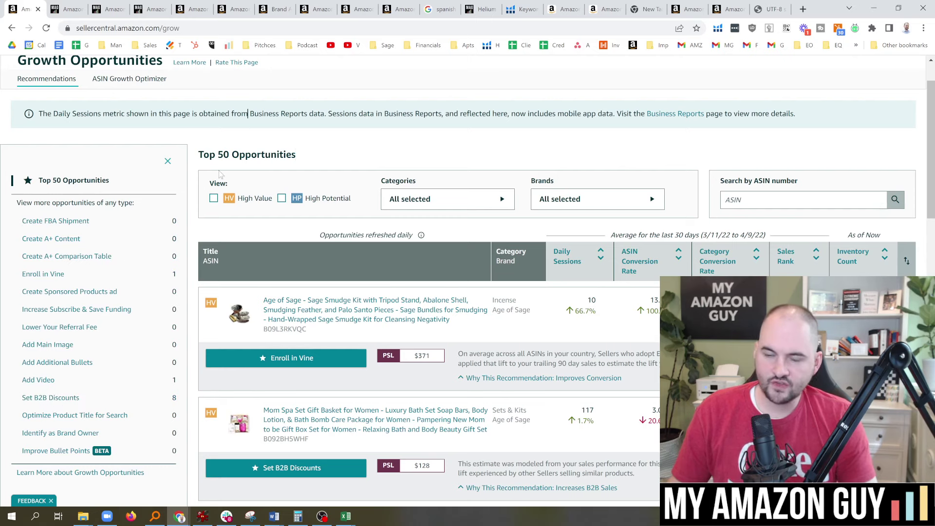
scroll(220, 174, up, 1)
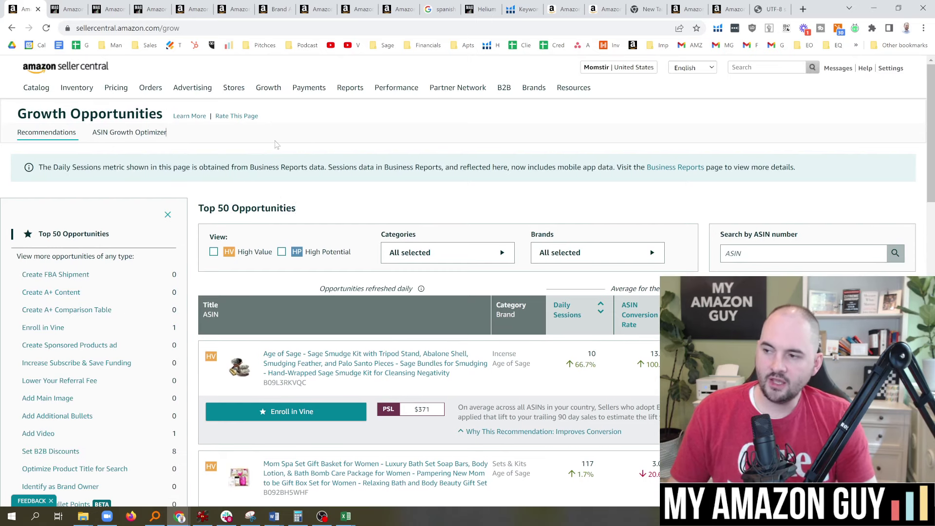
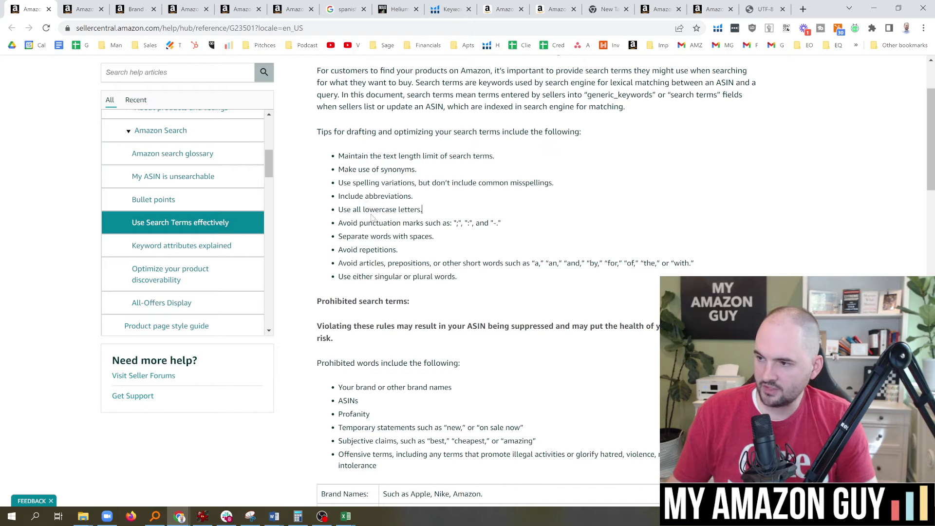
Read the search term tips on punctuation, spaces, repetitions and short words in the help article, highlighting the relevant lines
drag(343, 223, 485, 223)
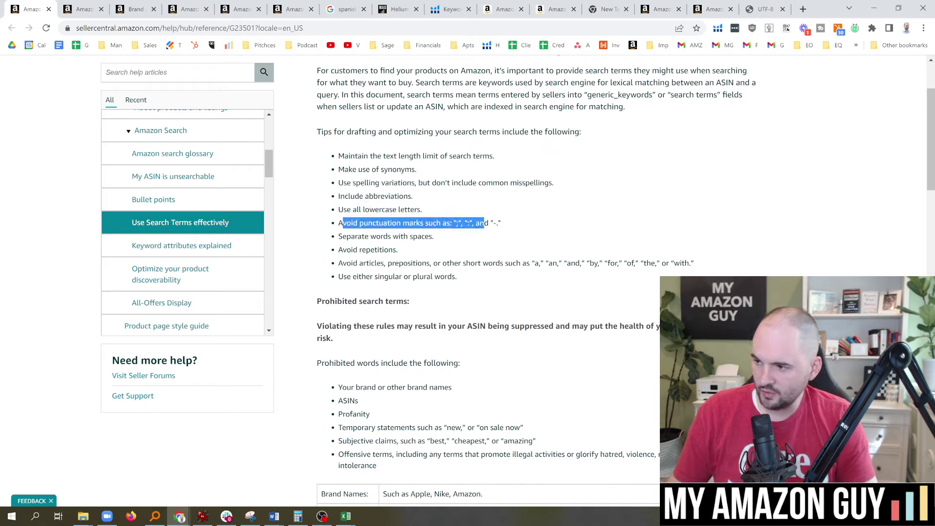
drag(342, 237, 430, 237)
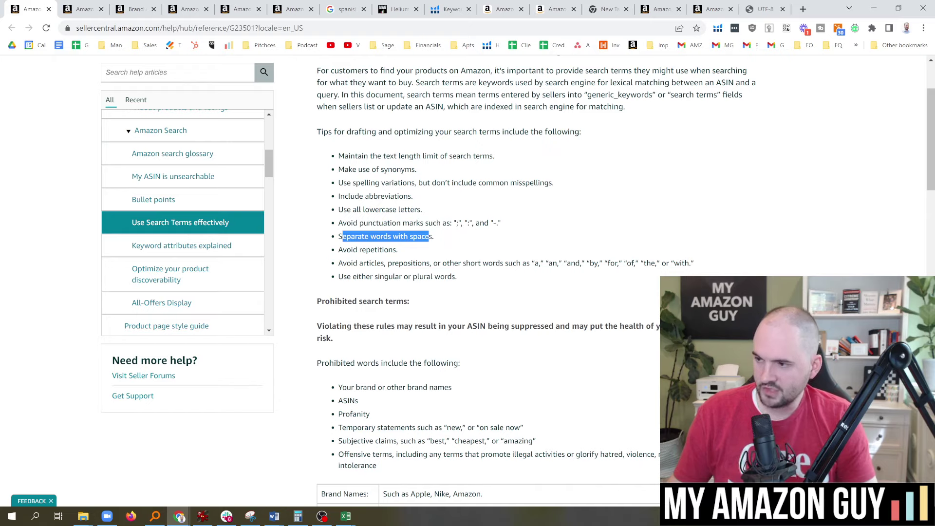
drag(346, 250, 415, 264)
click(406, 275)
click(415, 264)
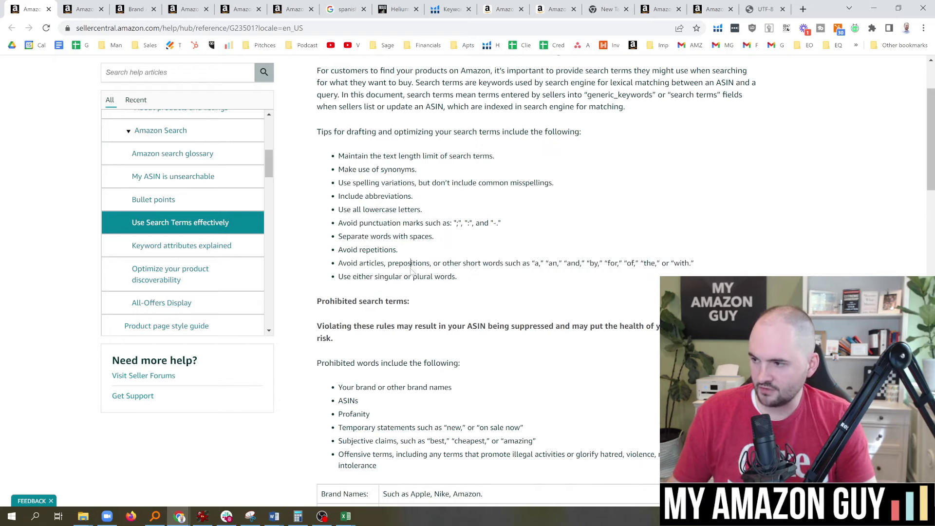
drag(531, 263, 693, 263)
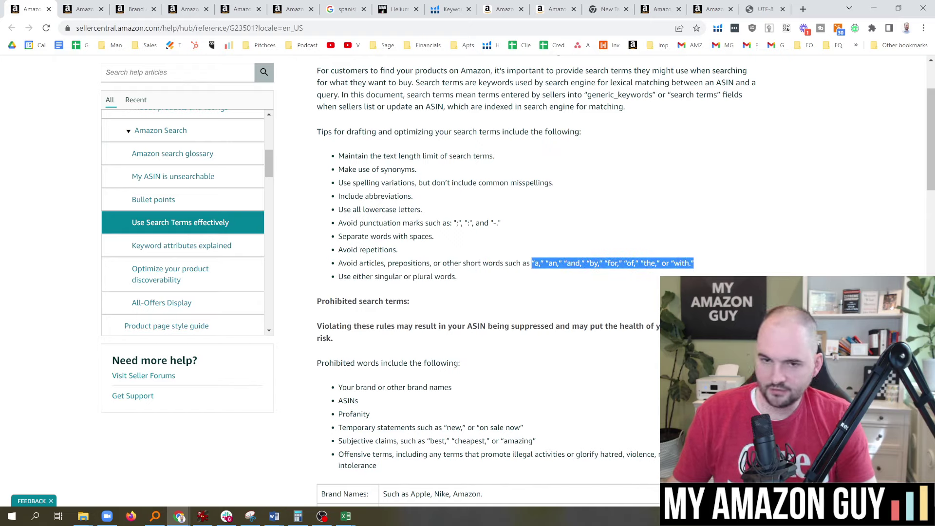
click(485, 292)
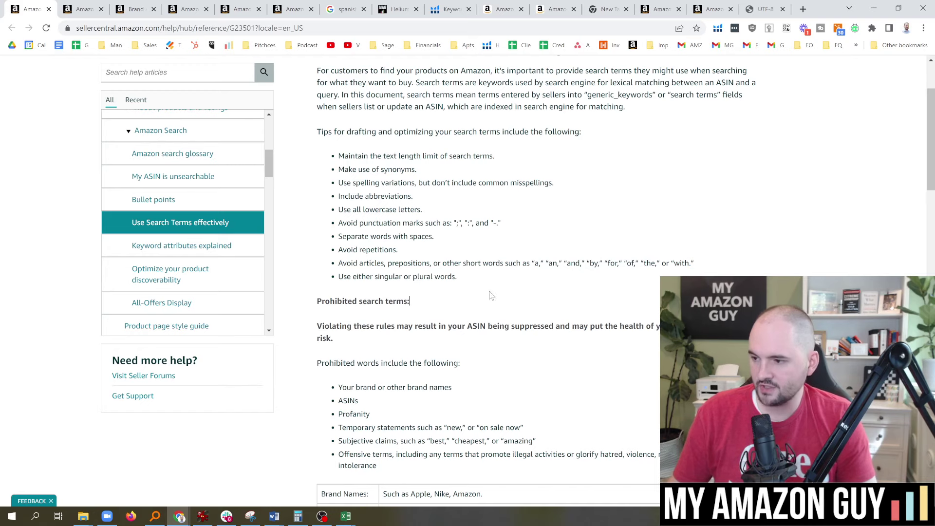
Read the article's prohibited search terms section and its cutting board example of effective search terms
scroll(383, 343, down, 1)
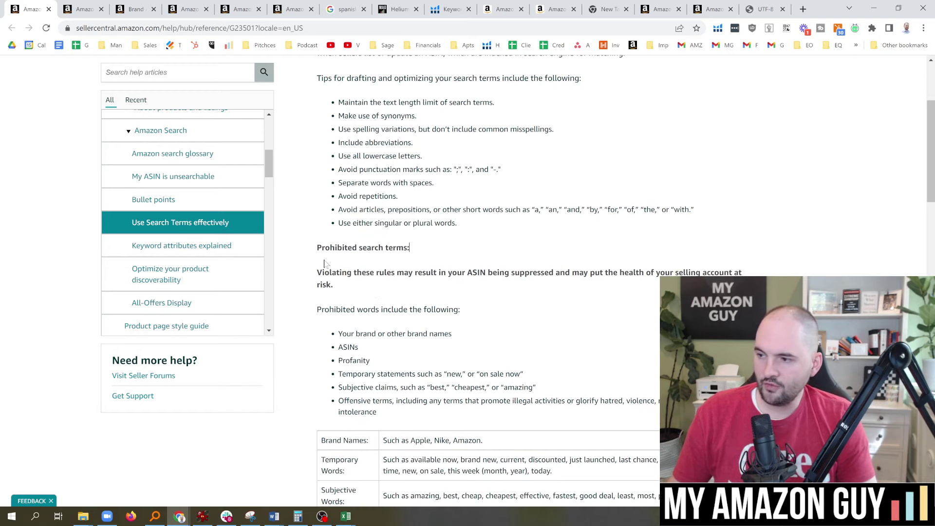
drag(322, 250, 386, 333)
scroll(359, 347, down, 2)
drag(358, 368, 331, 385)
click(332, 385)
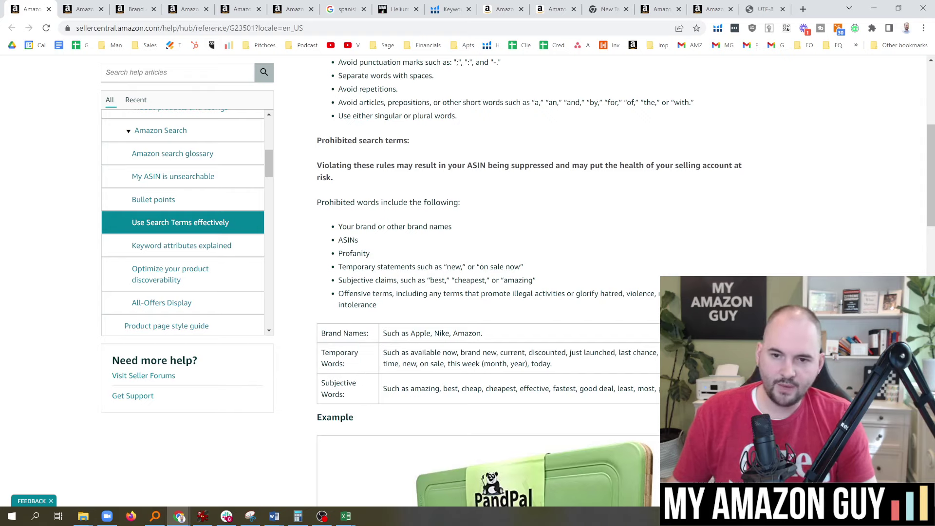
scroll(387, 366, down, 1)
scroll(396, 364, down, 5)
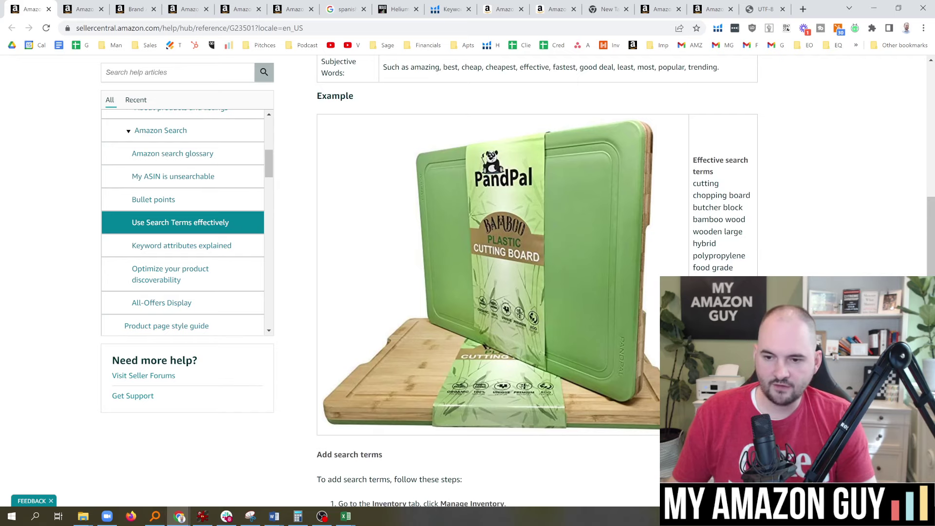
Read the Amazon Search Terms report help article and the Helium 10 service page down to its discount code offer
key(ctrl+Tab)
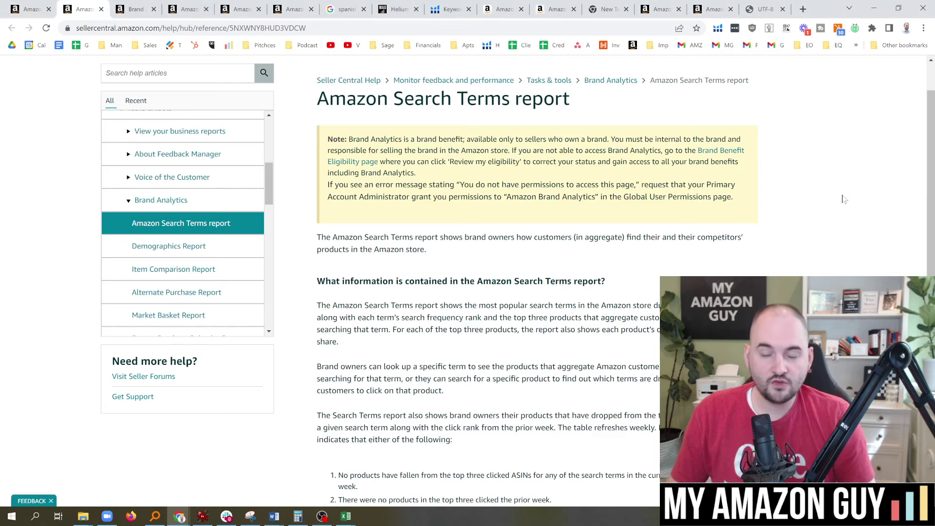
drag(931, 175, 933, 299)
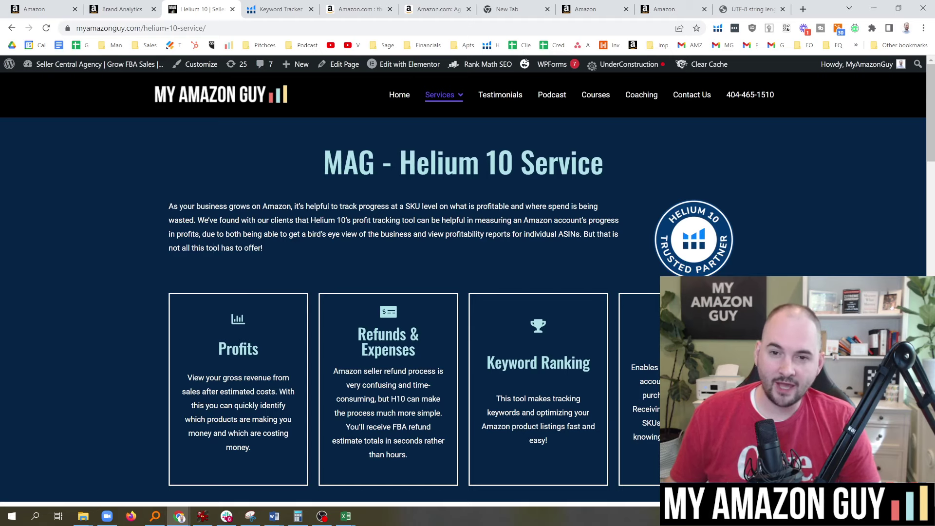
scroll(227, 253, down, 5)
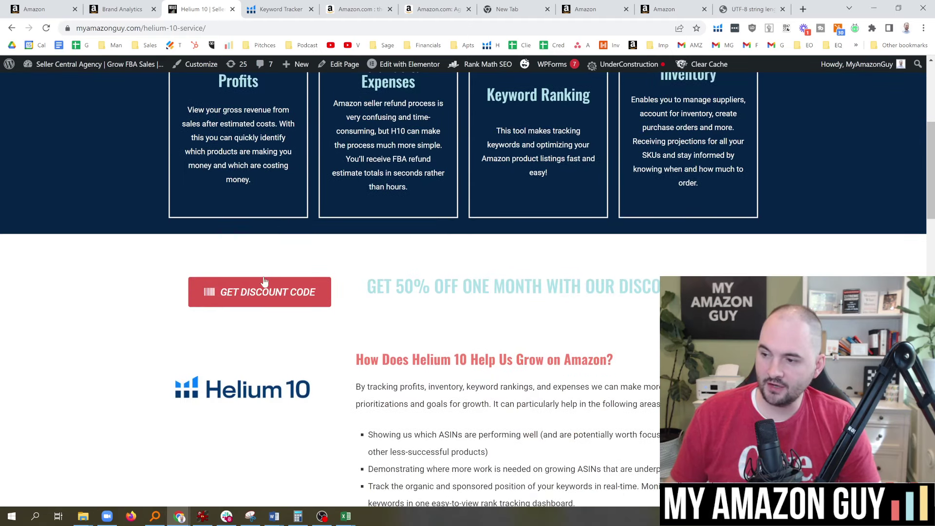
Switch to the Brand Analytics Search Query Performance report and inspect its brand and year filter options without changing them
click(113, 5)
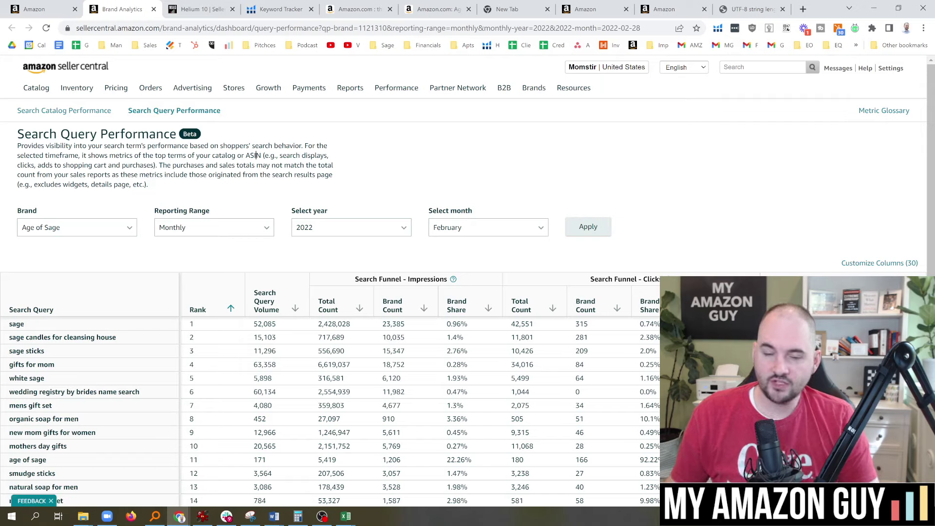
click(95, 229)
click(97, 229)
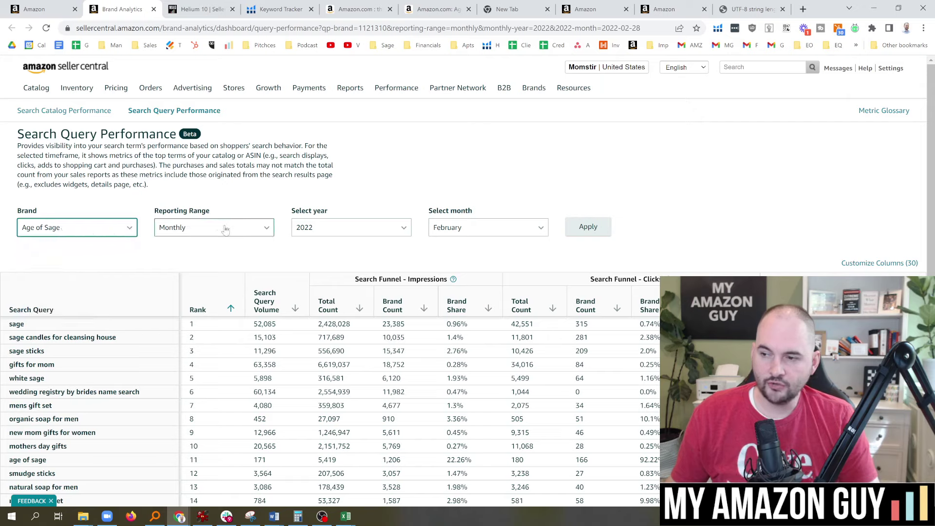
click(351, 228)
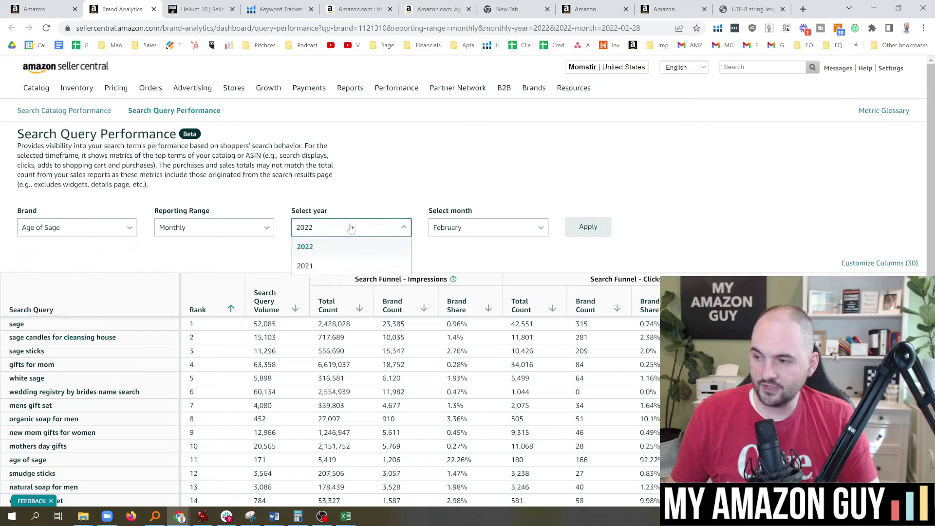
click(351, 228)
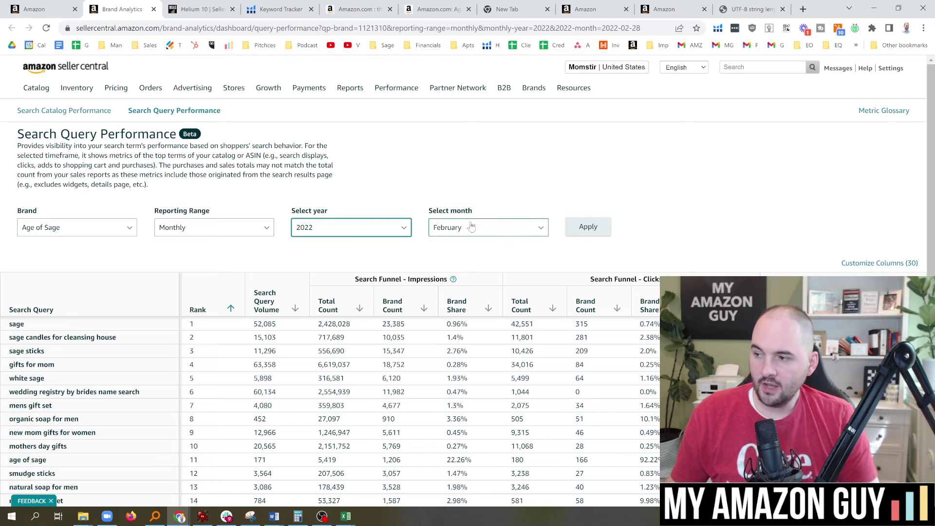
click(225, 210)
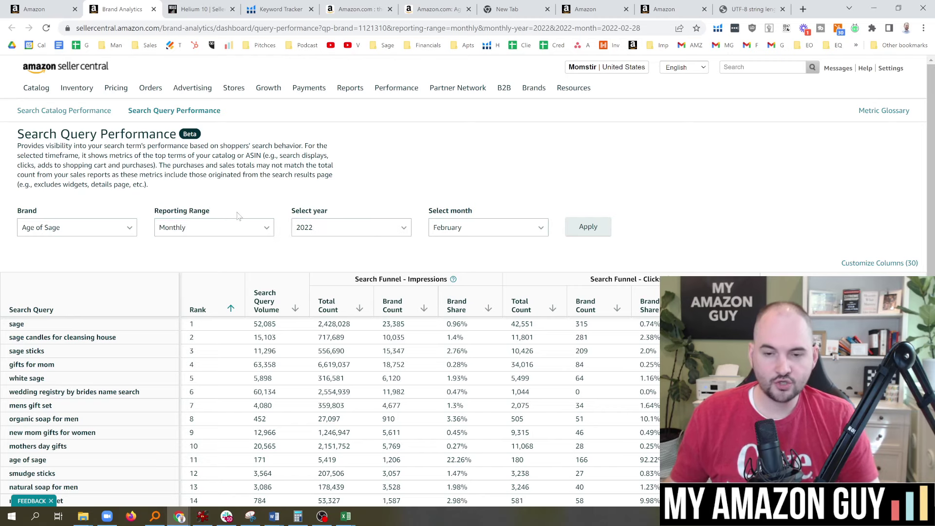
Examine the report's search query table, highlighting the Search Query heading and the query "sage"
scroll(258, 210, down, 2)
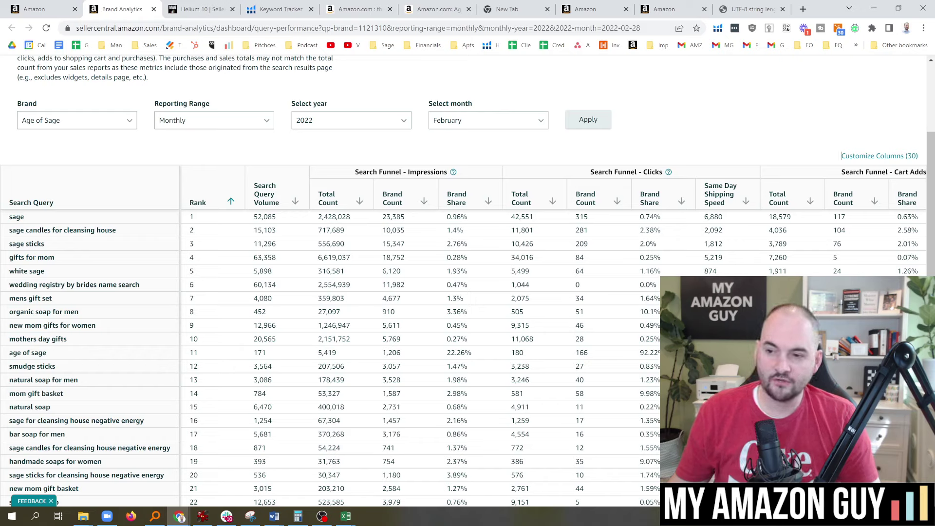
drag(9, 202, 54, 202)
click(107, 197)
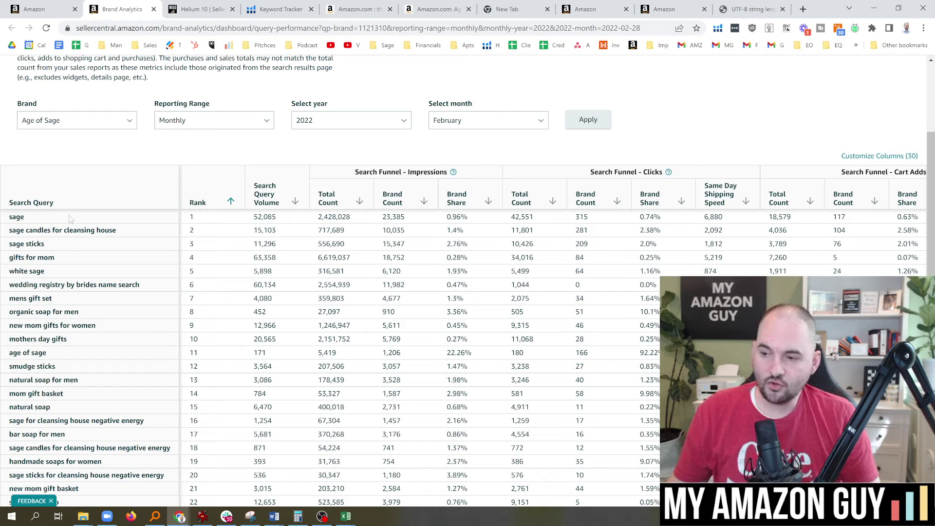
double_click(14, 217)
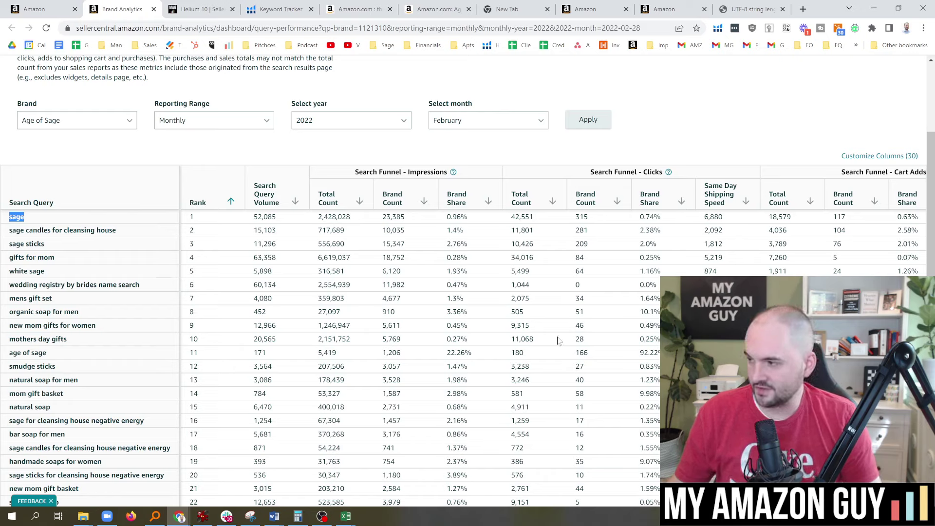
Examine the brand shares of impressions and clicks for the "sage" query and the queries below it, including "gifts for mom"
drag(475, 218, 443, 222)
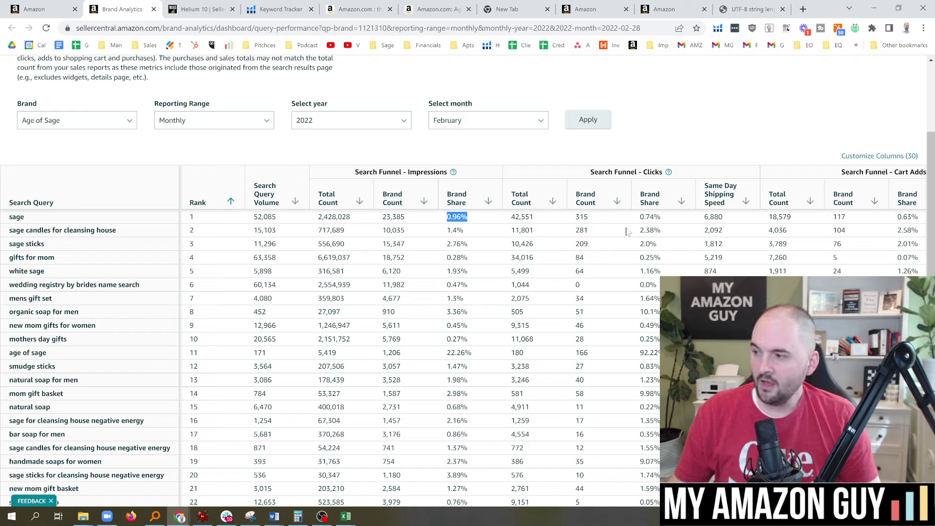
drag(671, 217, 636, 220)
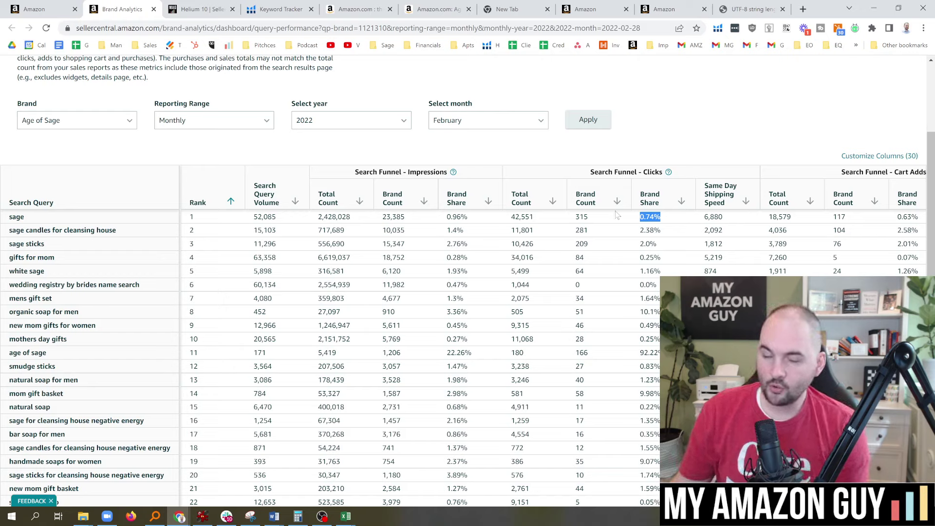
drag(56, 220, 15, 219)
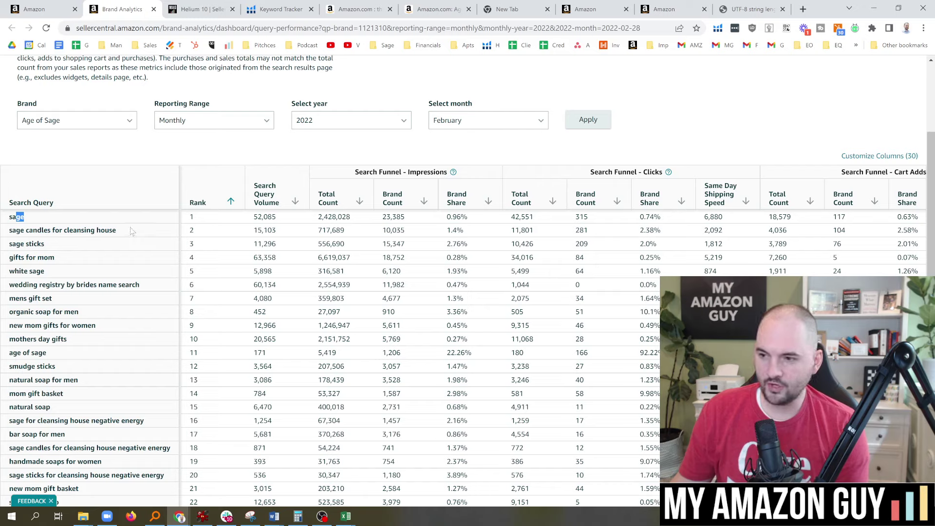
drag(6, 238, 66, 284)
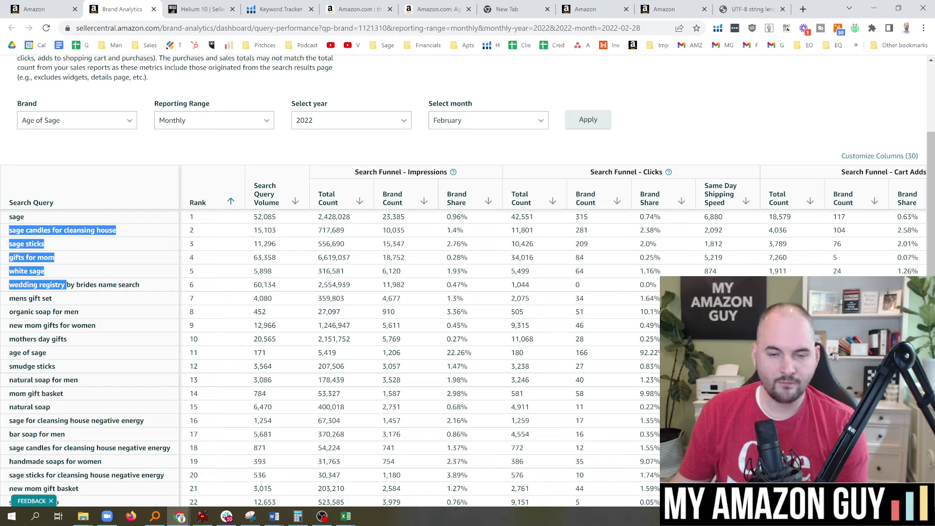
click(67, 190)
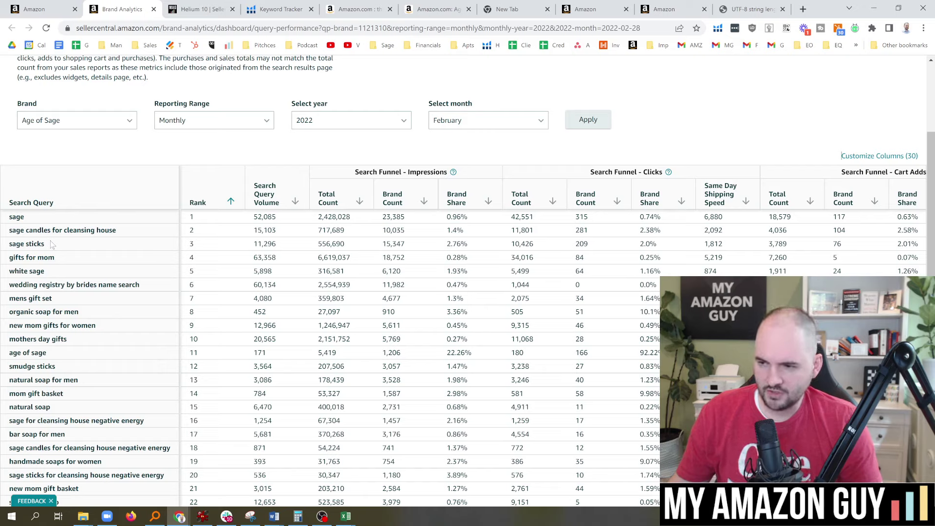
drag(55, 259, 13, 267)
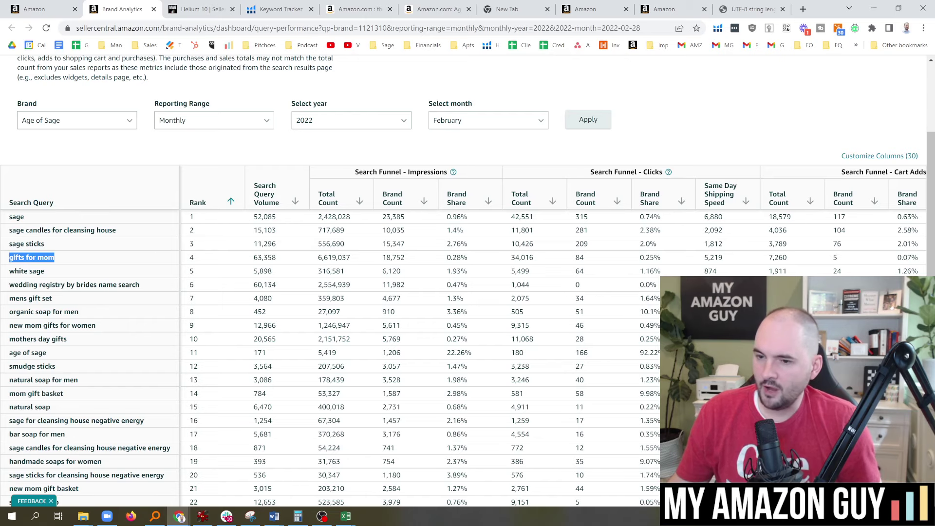
Open the Age of Sage storefront on Amazon and open the Mom Spa Set Gift Basket for Women listing
click(355, 9)
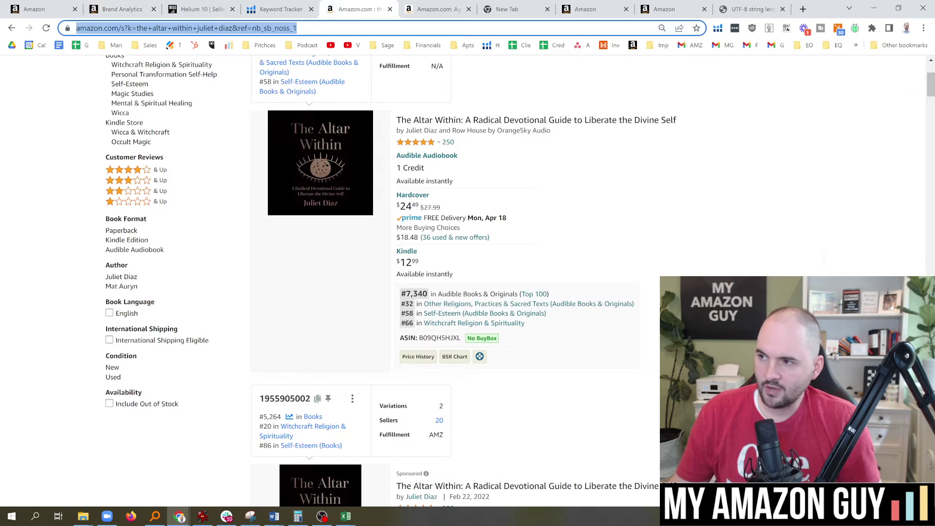
text(a)
key(Return)
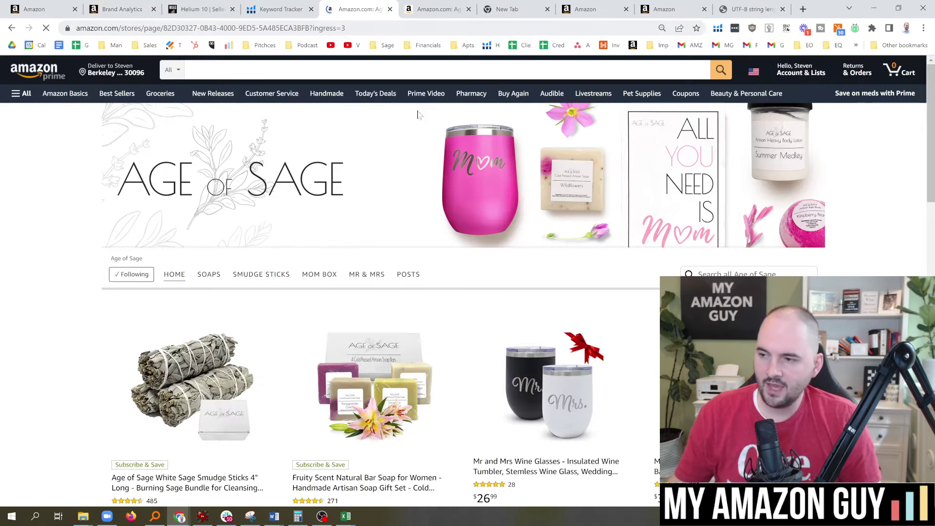
scroll(607, 334, down, 2)
scroll(607, 333, down, 1)
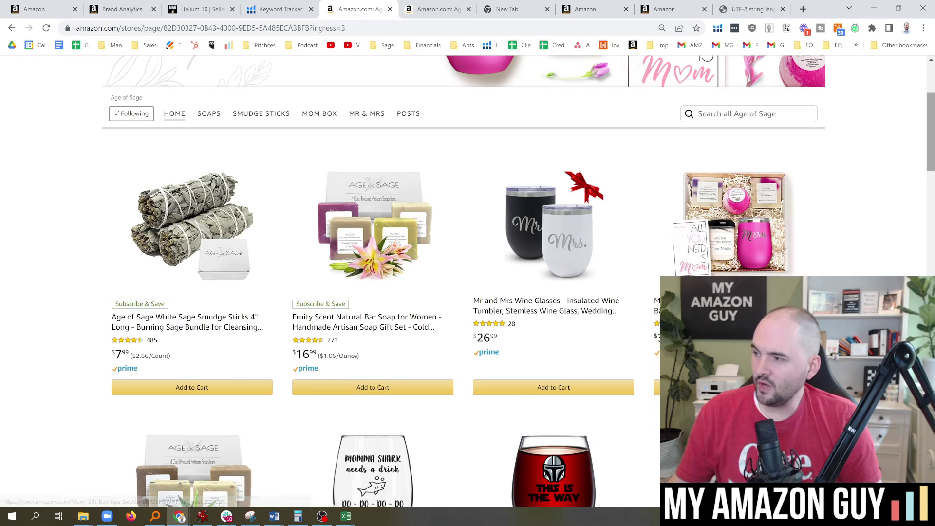
drag(931, 171, 932, 191)
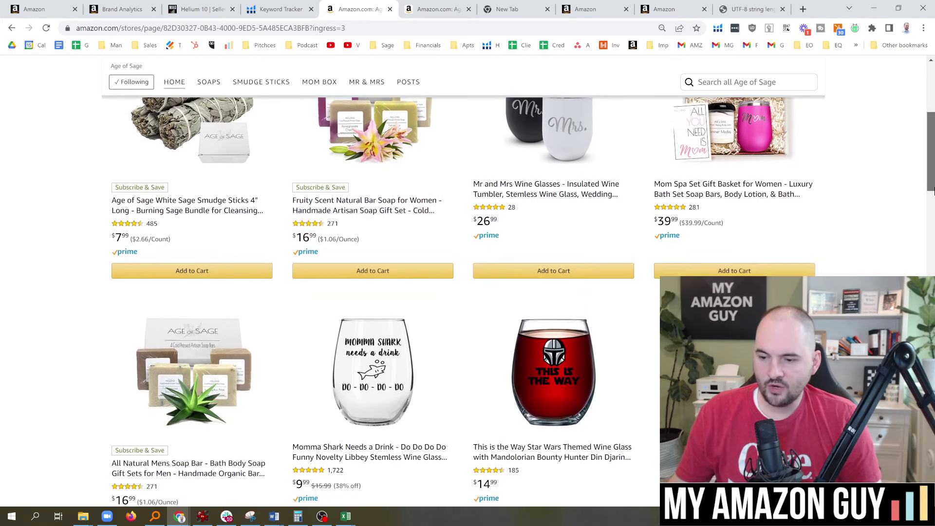
click(731, 128)
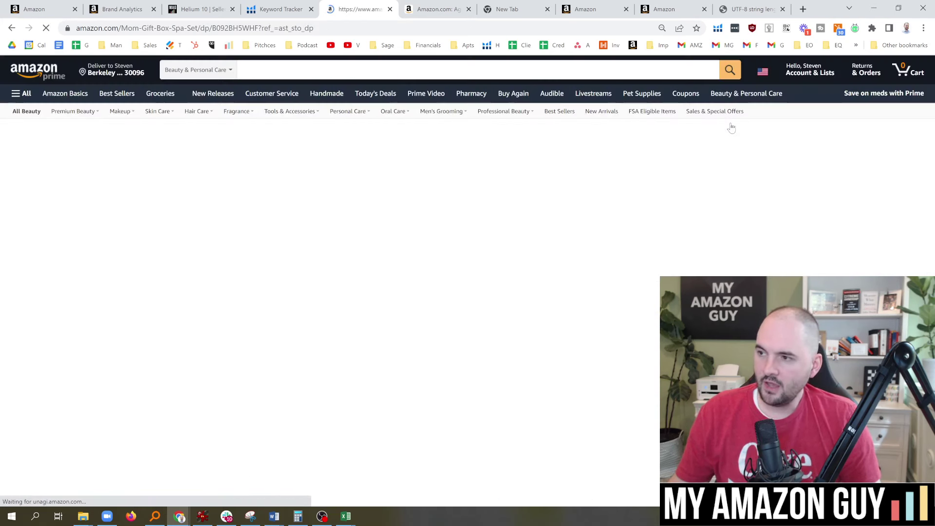
scroll(609, 238, down, 1)
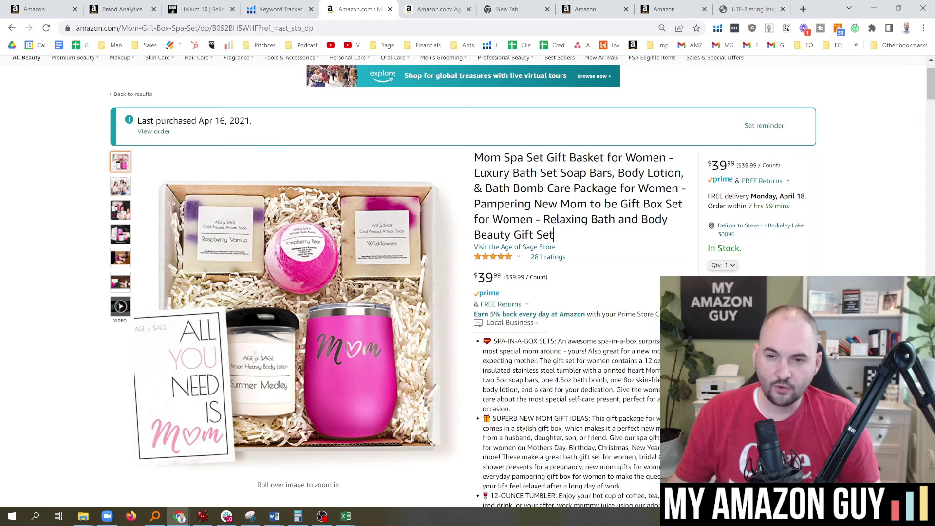
click(614, 236)
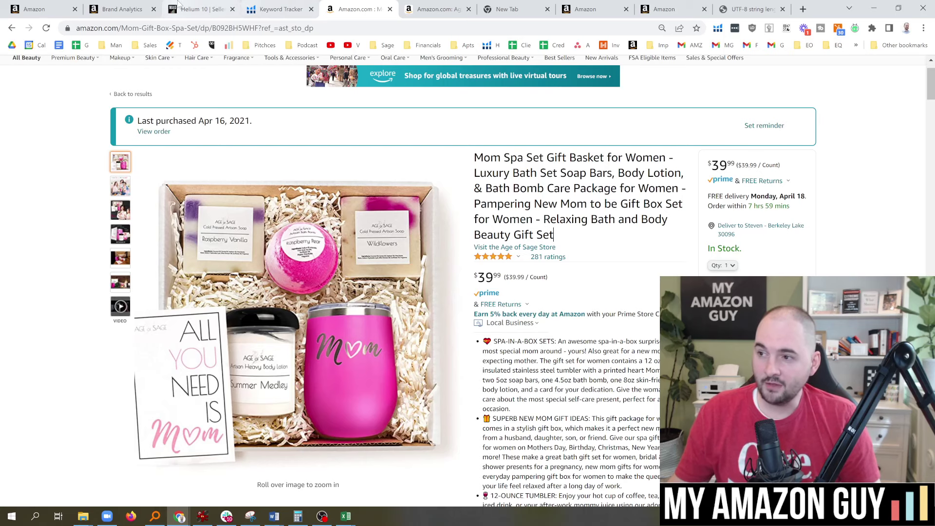
Return to the Search Query Performance report and examine the "gifts for mom" search volume, click count and brand shares across the search funnel
click(119, 8)
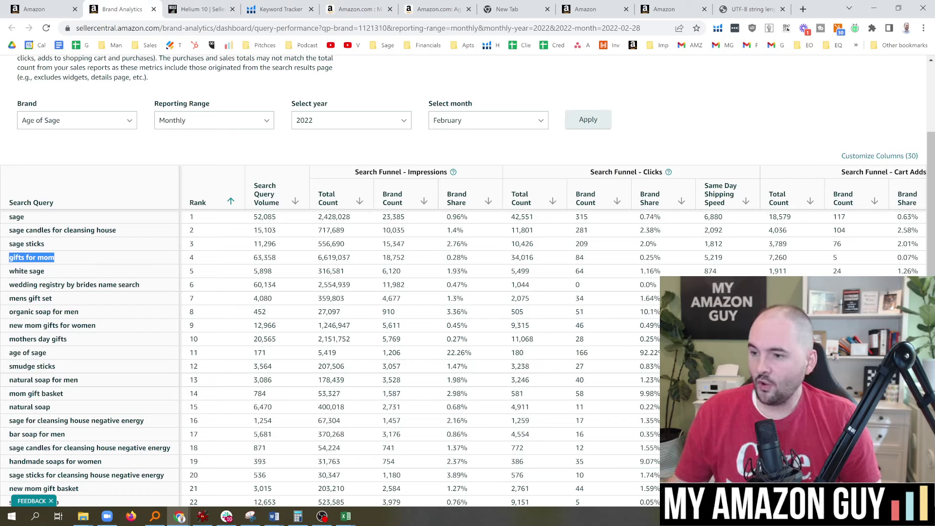
drag(254, 262, 276, 259)
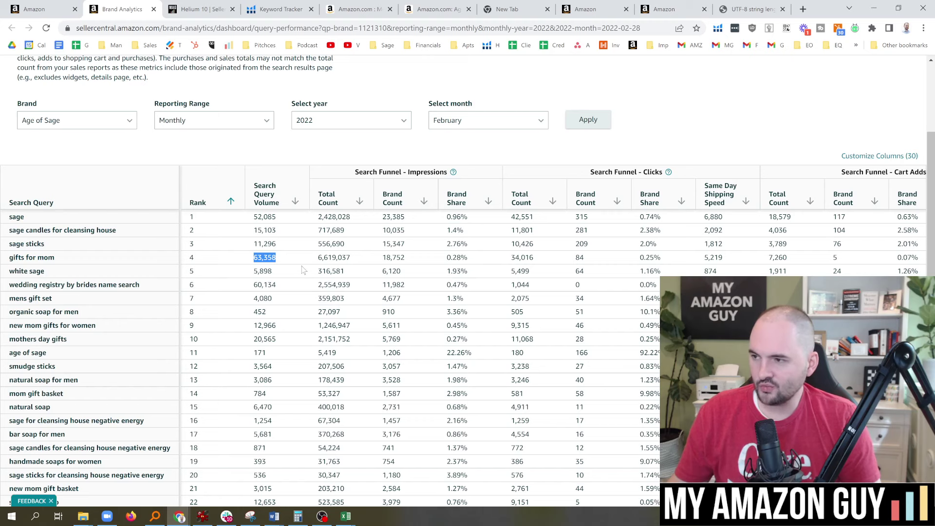
scroll(329, 281, down, 1)
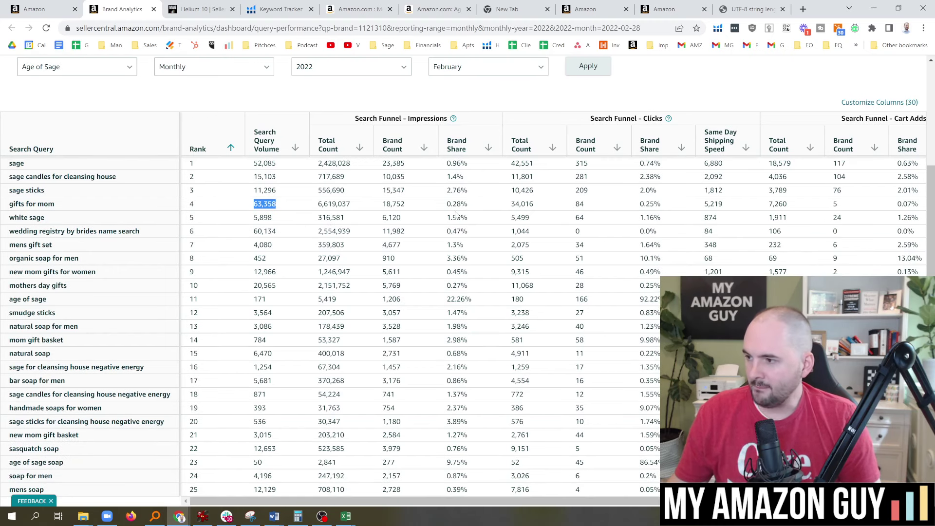
drag(469, 205, 444, 207)
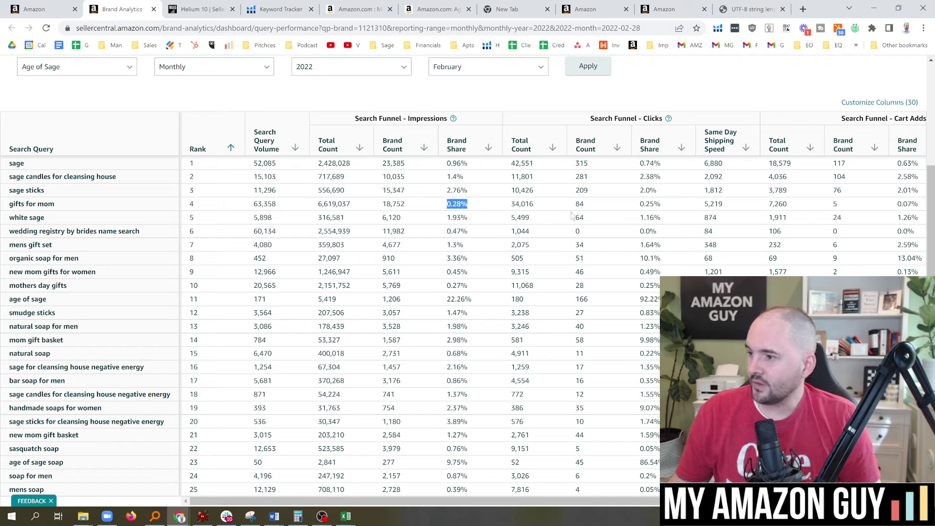
drag(644, 205, 661, 204)
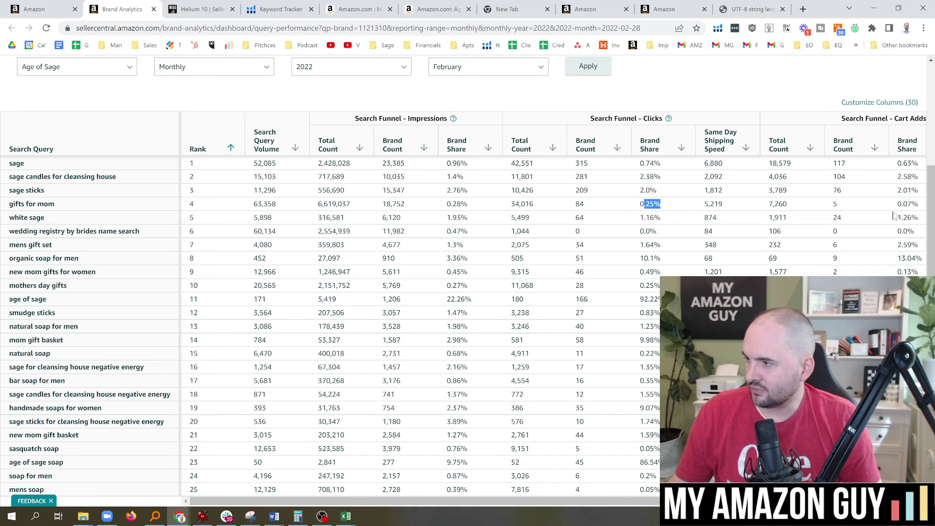
mouse_move(897, 204)
mouse_down()
mouse_move(928, 204)
mouse_move(909, 203)
mouse_up()
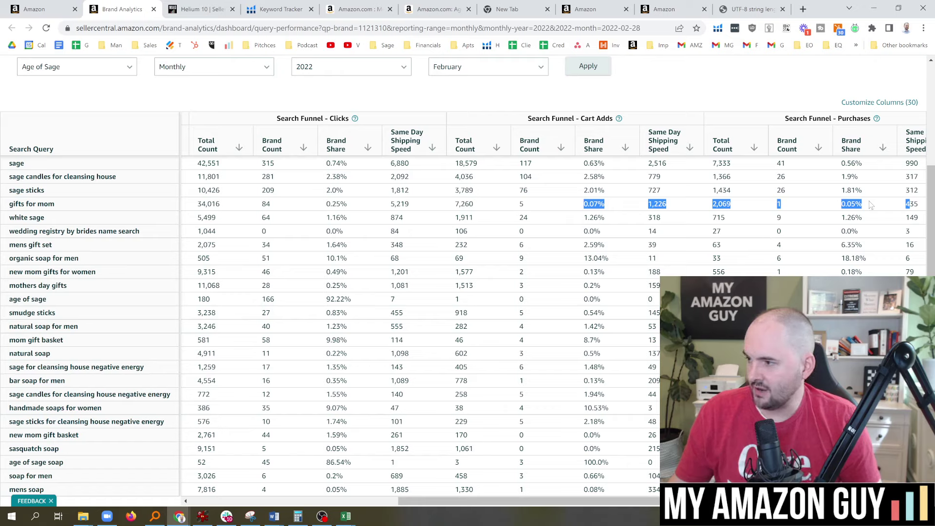
click(700, 99)
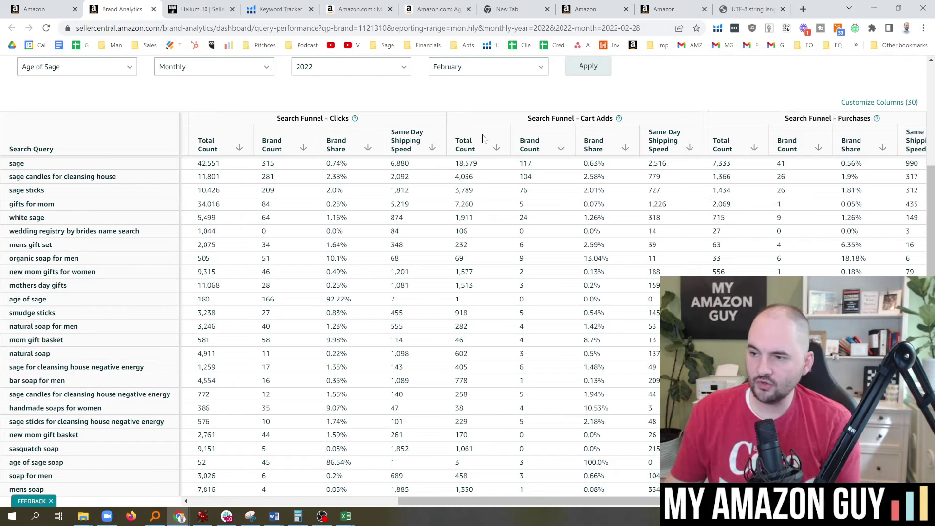
drag(221, 206, 195, 208)
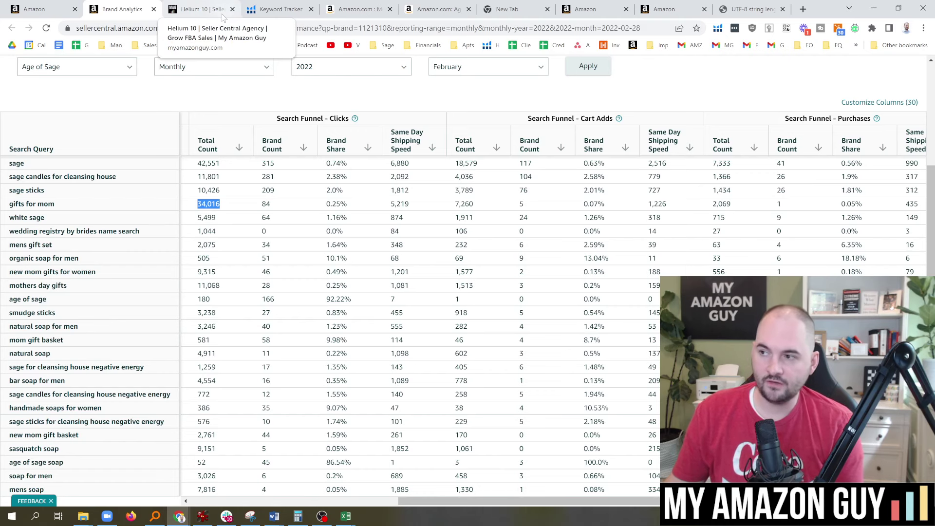
Search the Mom Spa Set listing page for "gifts for mom" and review the product title and bullet points
click(358, 9)
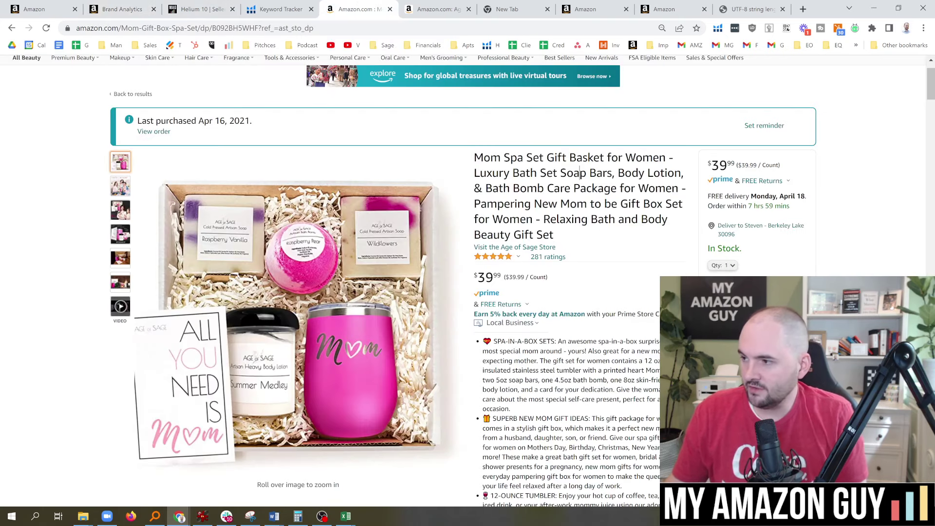
key(ctrl+f)
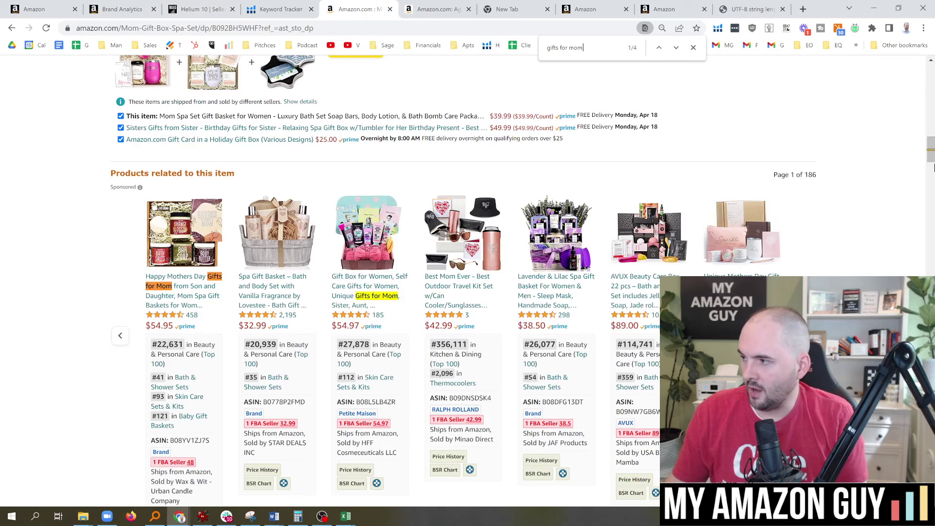
click(933, 87)
scroll(933, 87, up, 4)
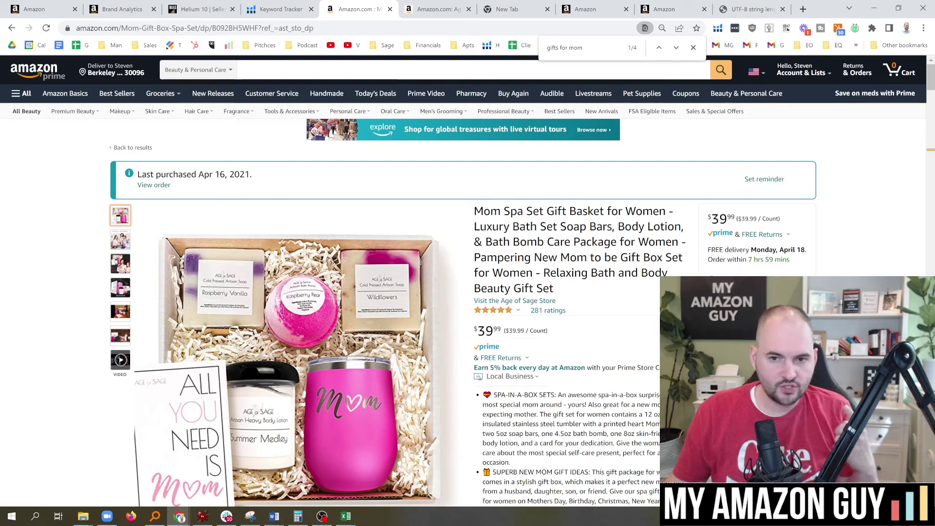
drag(545, 211, 594, 257)
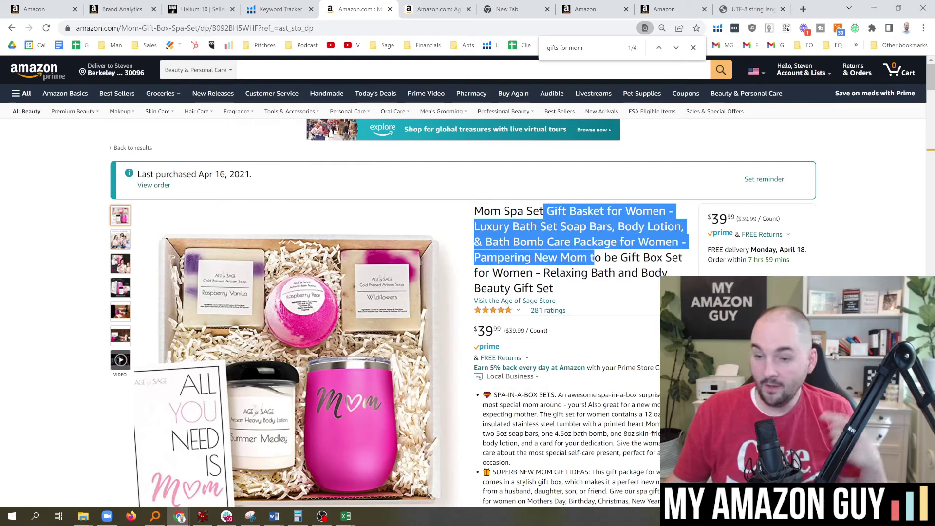
drag(540, 394, 565, 471)
scroll(534, 379, down, 5)
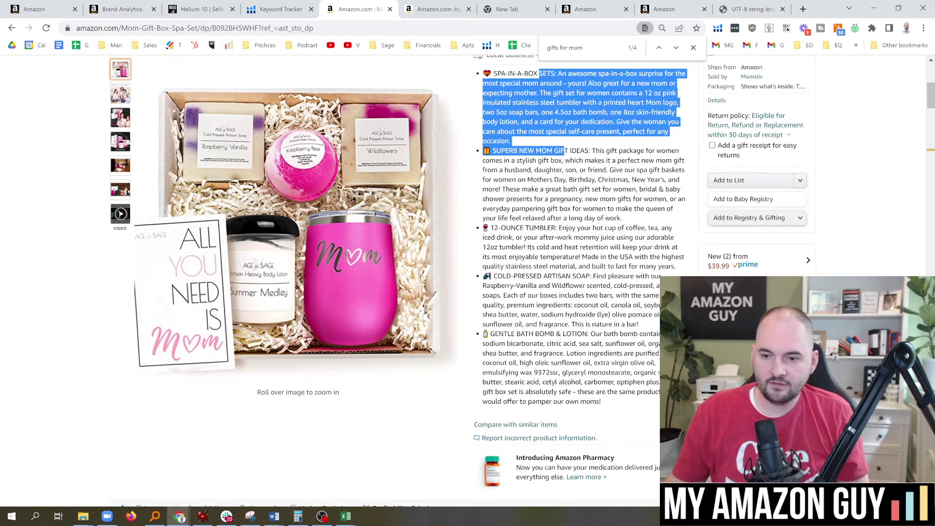
Switch to the mom gift set's listing edit page and place the cursor after "Gifts for Mom -" in the Product Name
key(alt+Tab)
scroll(290, 278, up, 1)
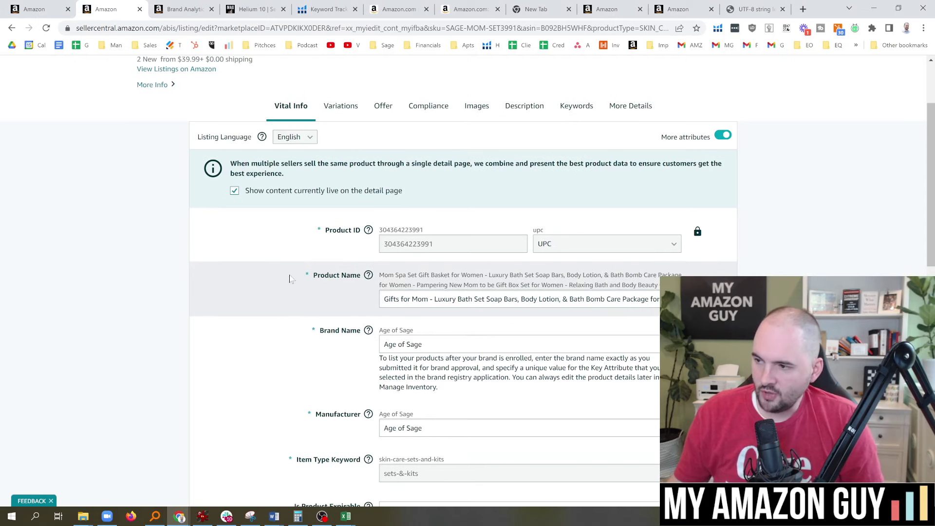
scroll(360, 299, down, 1)
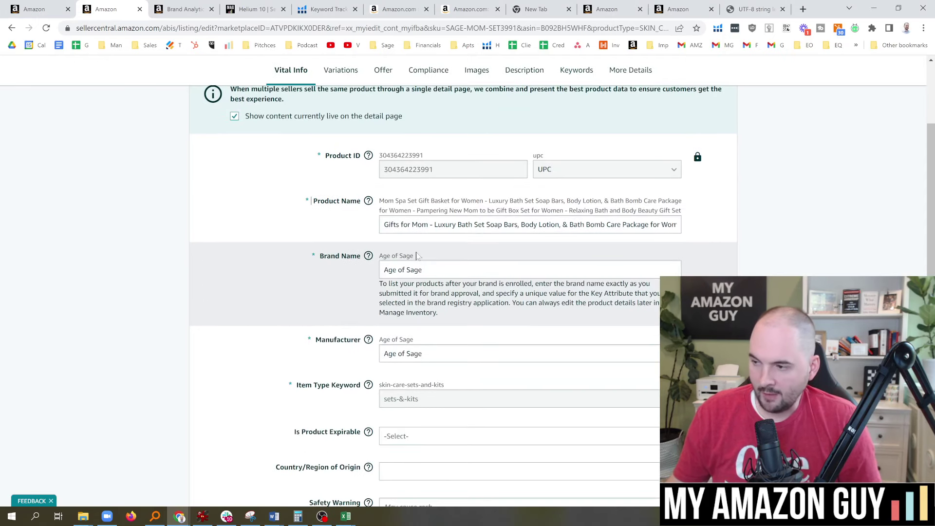
click(430, 224)
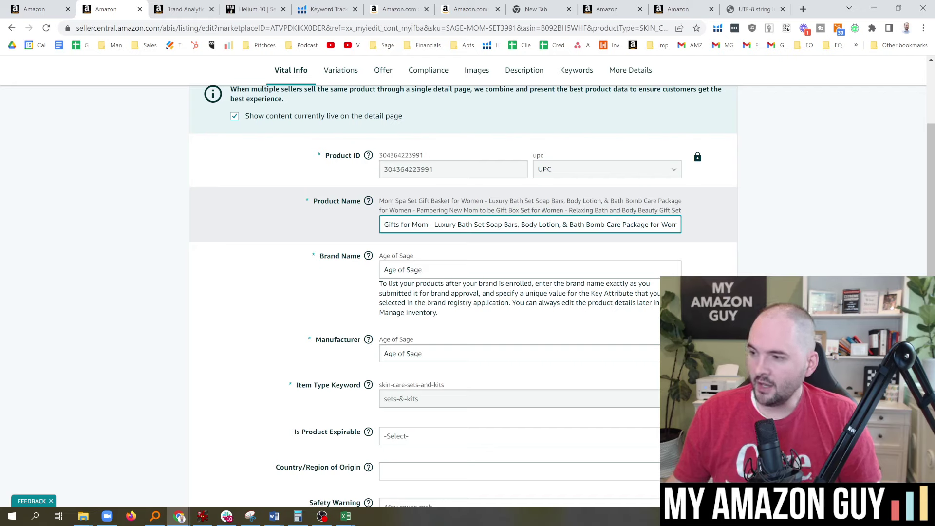
click(430, 225)
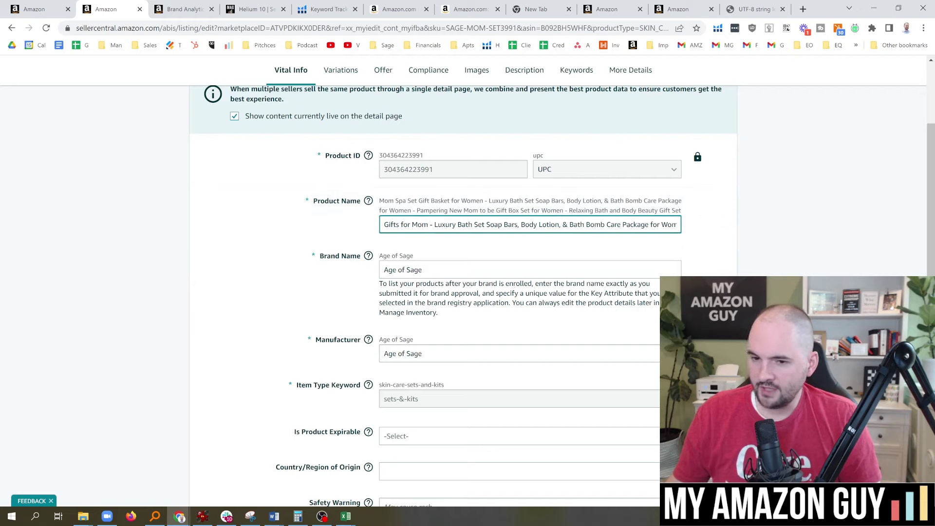
Check the "mothers day gifts" query in the report and insert "Mother's Day Gifts -" after "Gifts for Mom -" in the Product Name
key(ctrl+Tab)
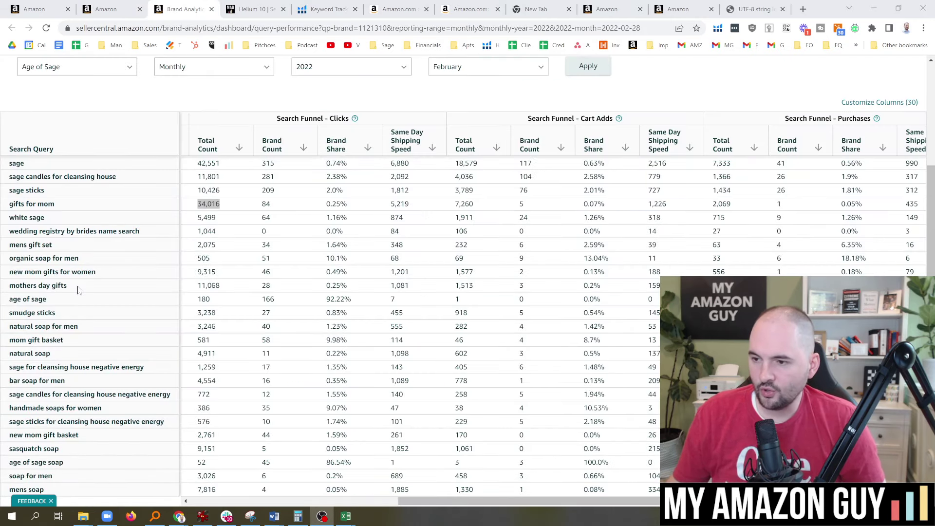
drag(79, 287, 10, 291)
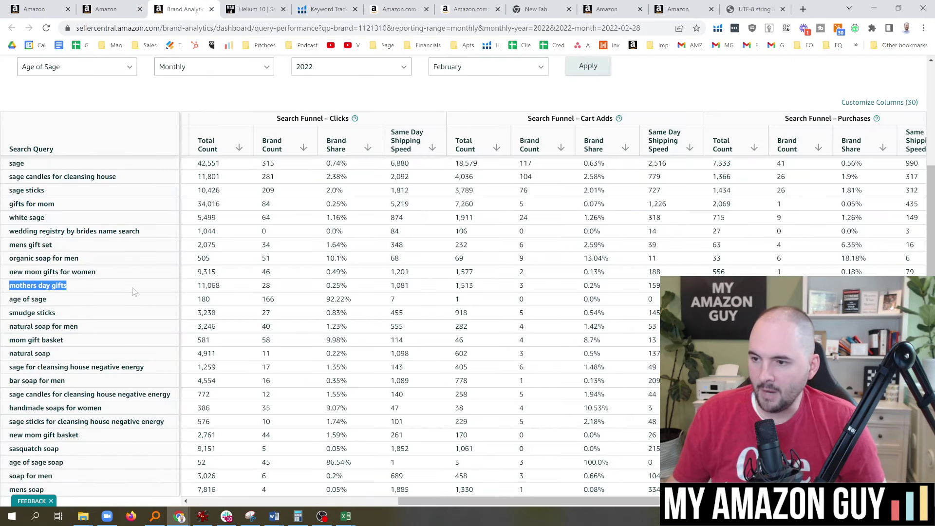
click(109, 9)
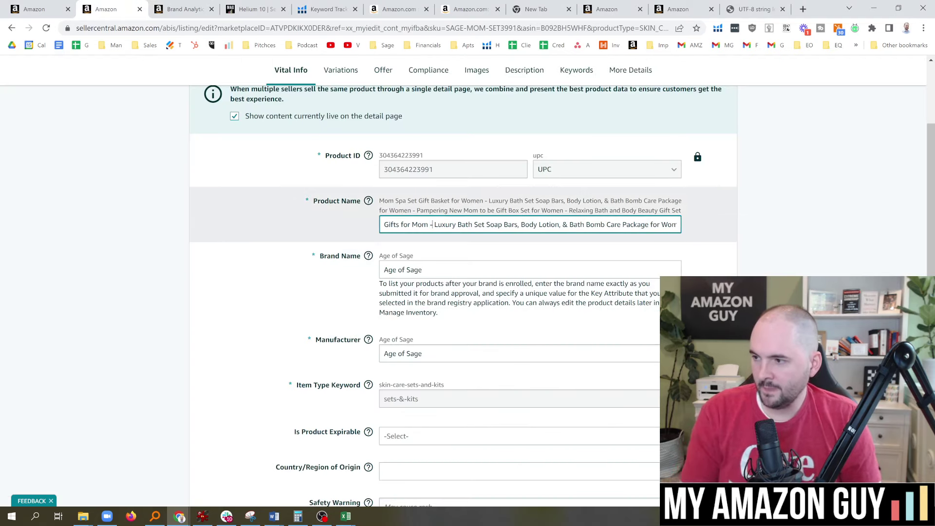
text(Mother's Day)
text(Gifts)
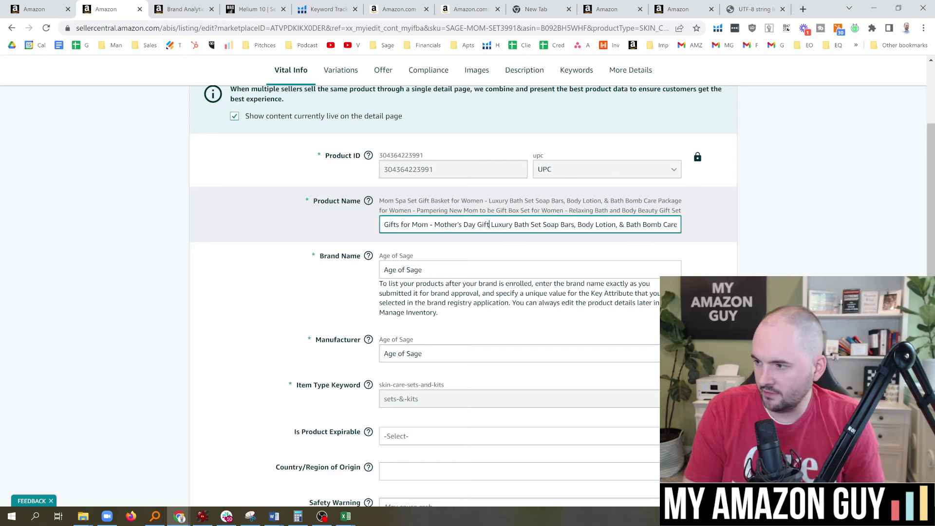
text( -)
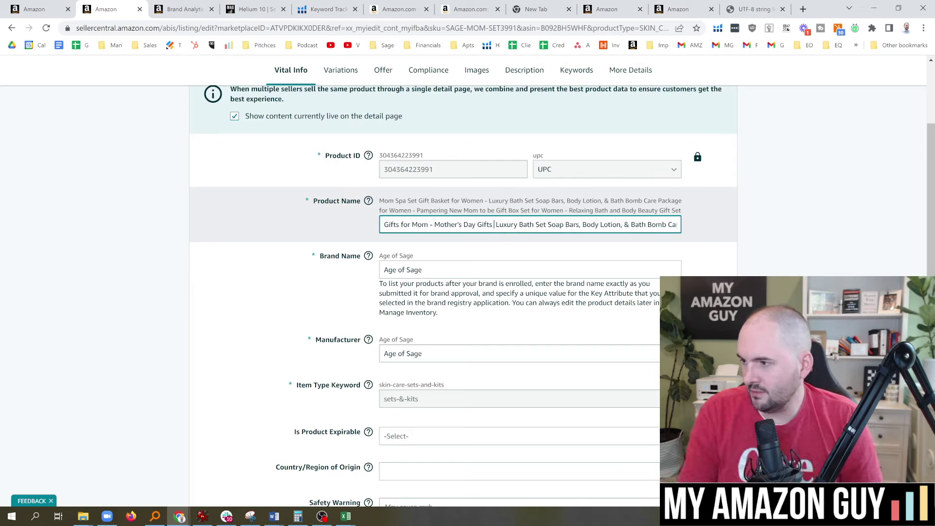
Remove "Pampering New Mom to be Gift" from the Product Name and change "Women" to "Mom" after "Care Package for"
drag(543, 225, 499, 225)
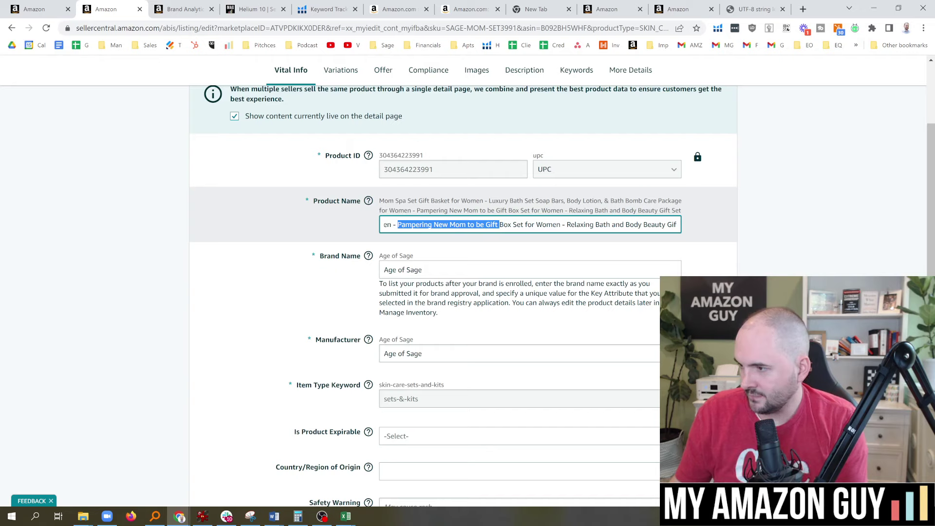
key(BackSpace)
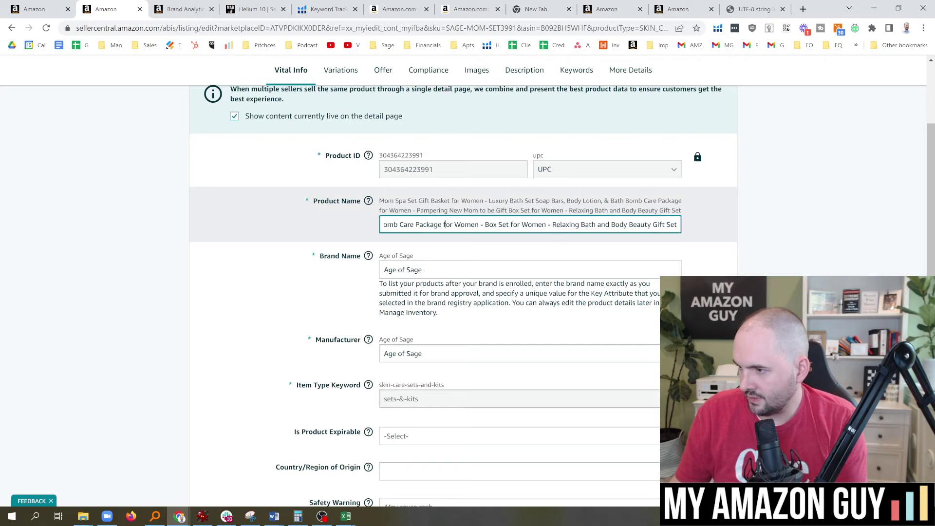
double_click(466, 224)
text(M)
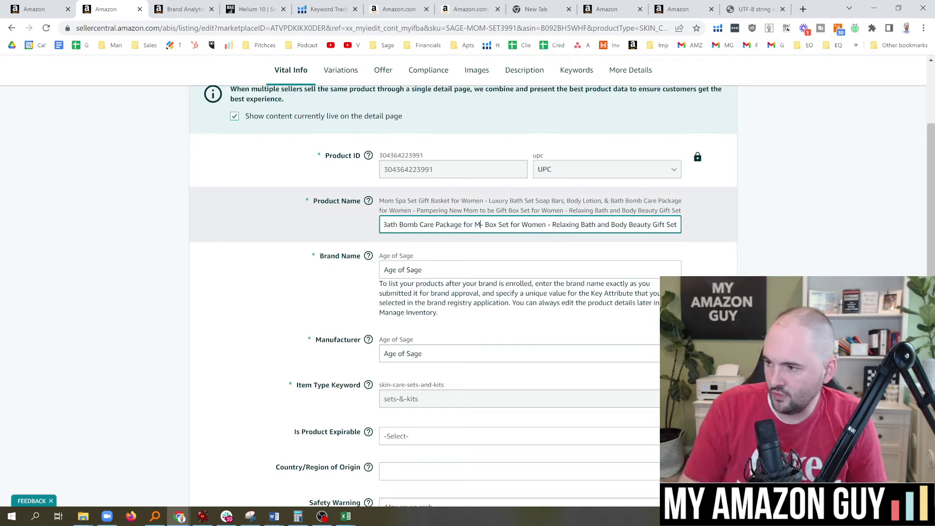
text(om)
Delete "Box Set for Women -" from the Product Name, before "Relaxing Bath and Body Beauty Gift Set"
drag(497, 224, 558, 225)
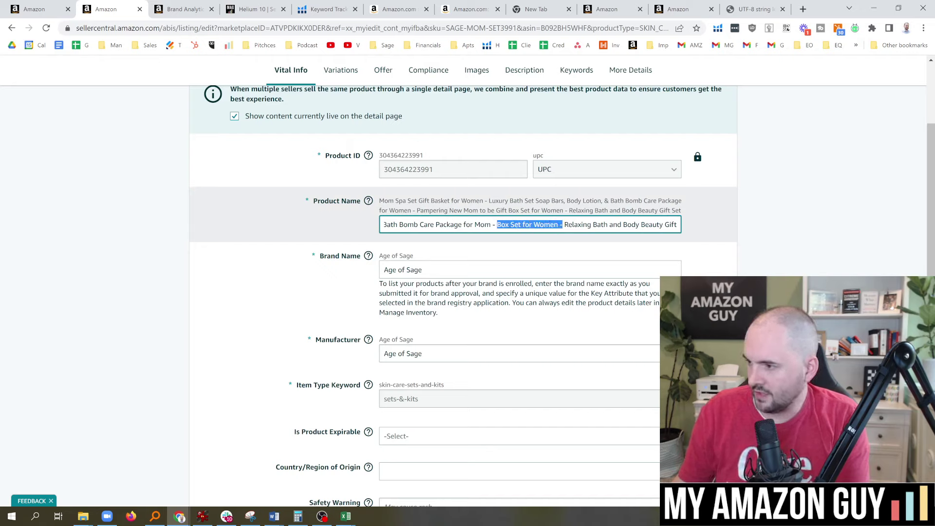
key(BackSpace)
key(BackSpace)
key(BackSpace)
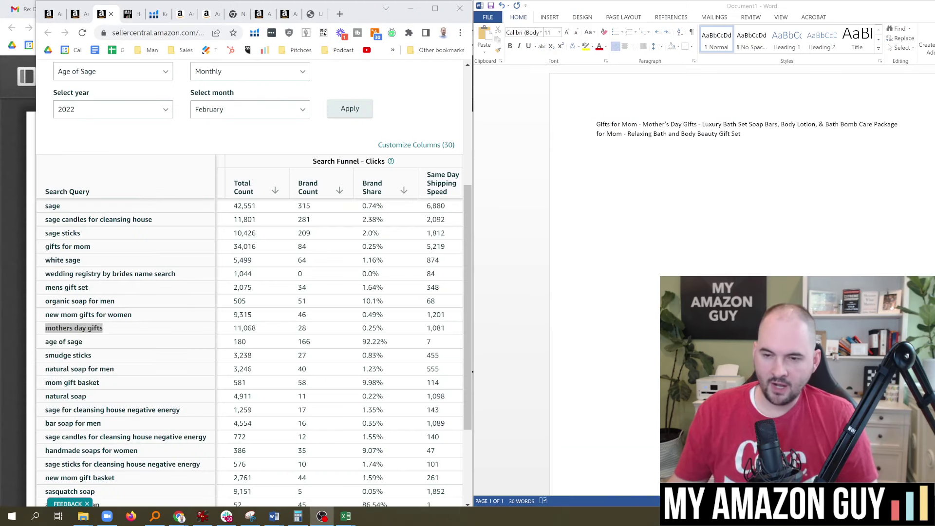
Switch to the Word document, add two new lines below the title, and check its opening "Gifts for Mom - Mother's Day Gifts" phrases
click(638, 211)
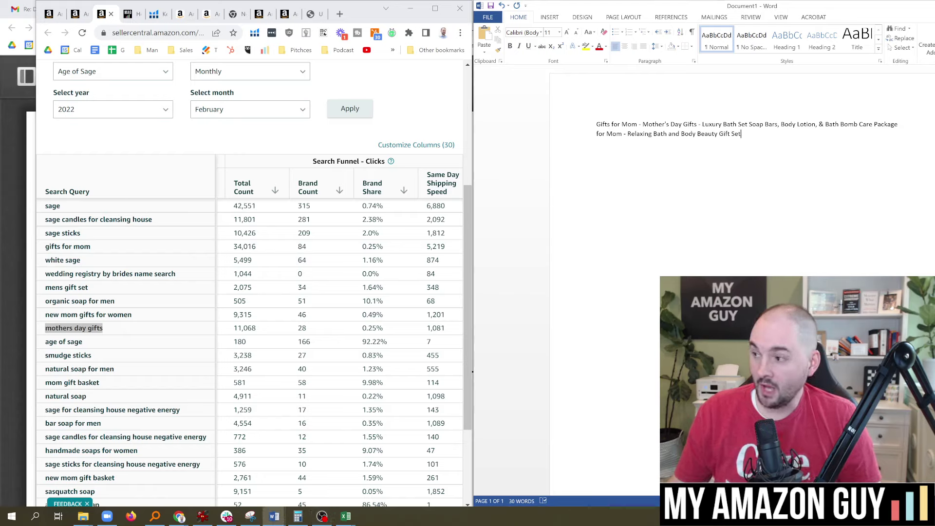
key(Return)
key(Return)
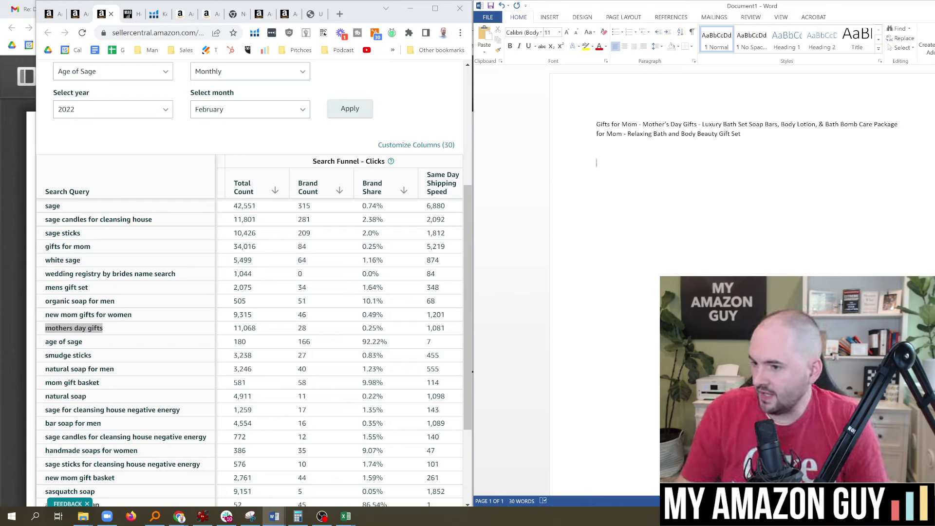
drag(698, 125, 596, 125)
key(Right)
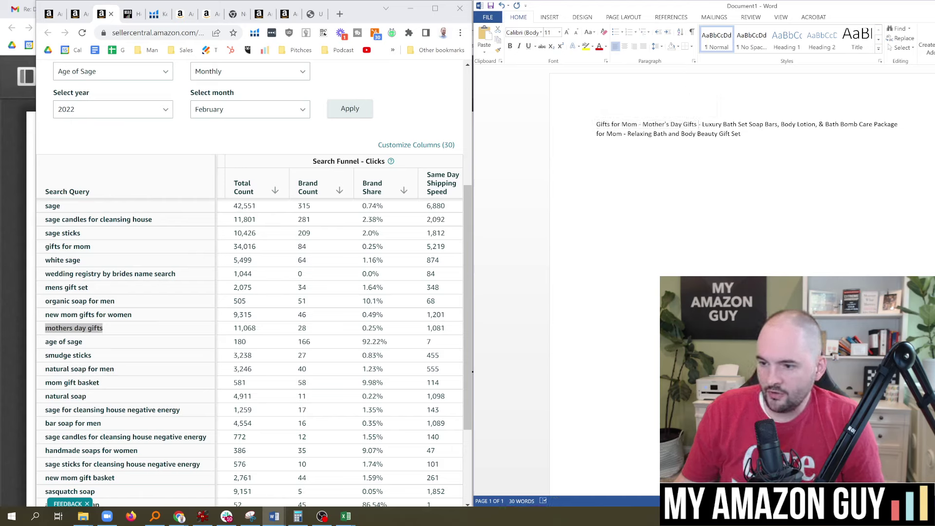
Try to replace "Bath" after "Luxury" in the Word title with the "mom gift basket" query copied from the report
drag(45, 383, 100, 383)
key(ctrl+c)
key(alt+Tab)
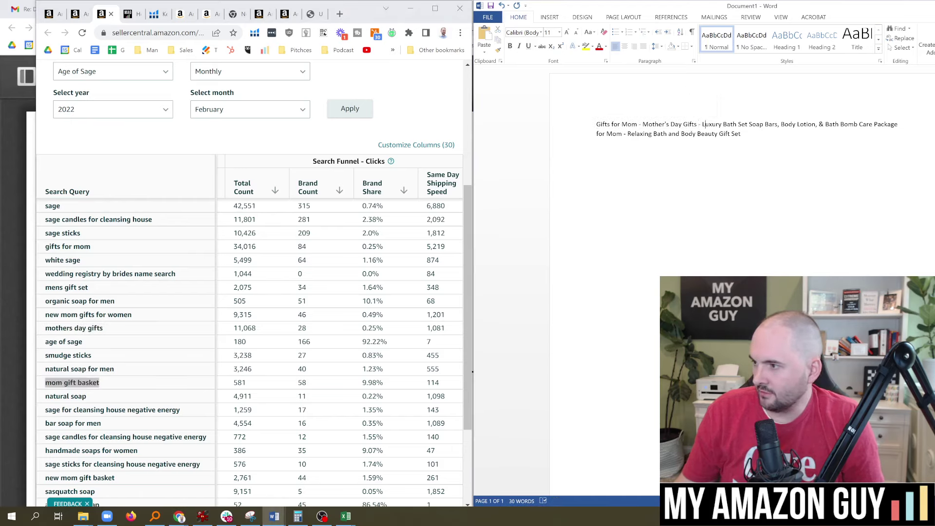
double_click(730, 124)
key(ctrl+v)
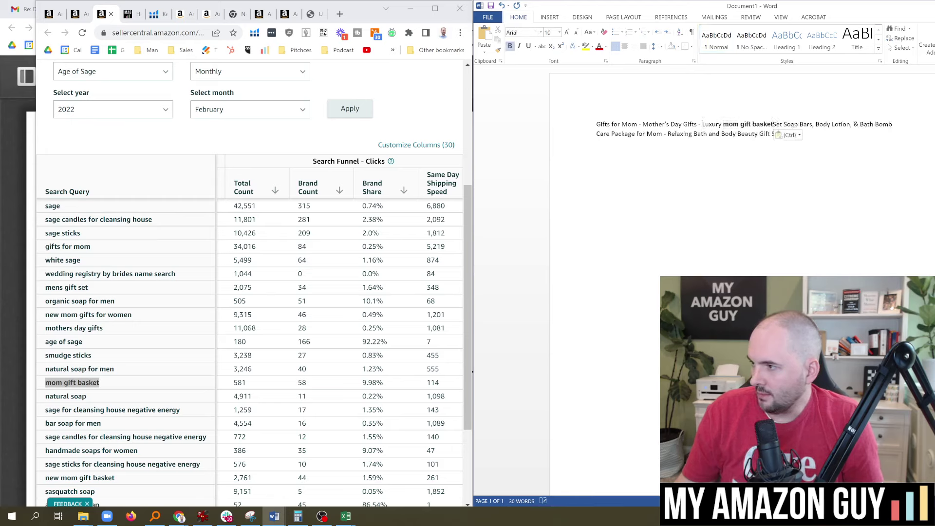
key(ctrl+z)
Replace "Bath" after "Luxury" in the Word title with "Mom Gift Basket,"
double_click(730, 125)
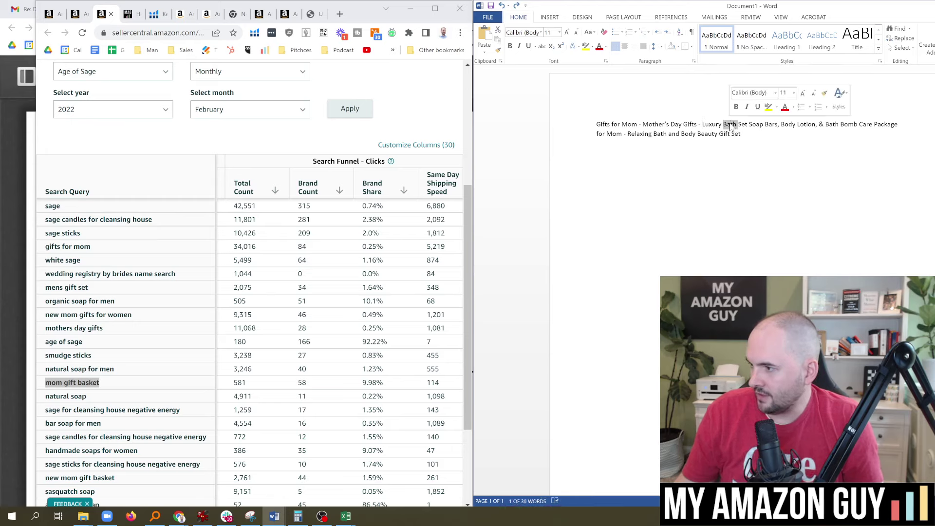
text(Mom Gift Bas)
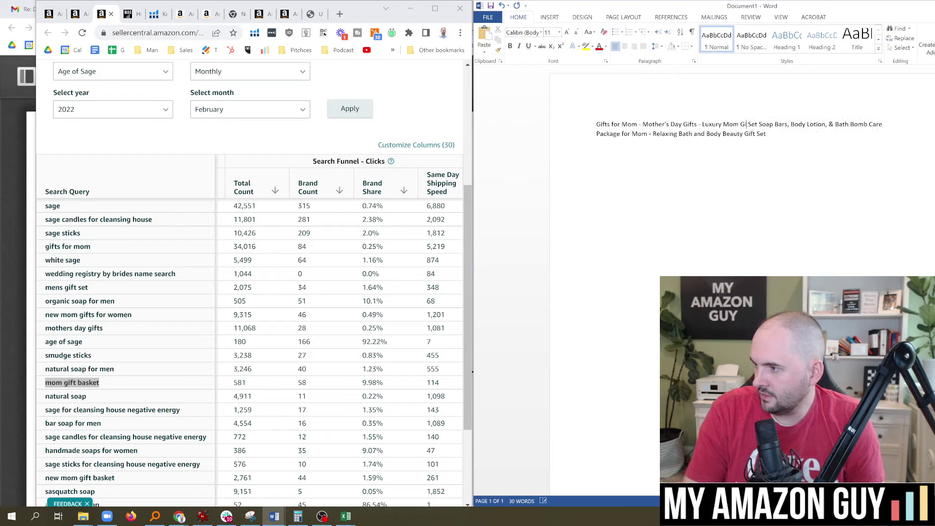
text(ket,)
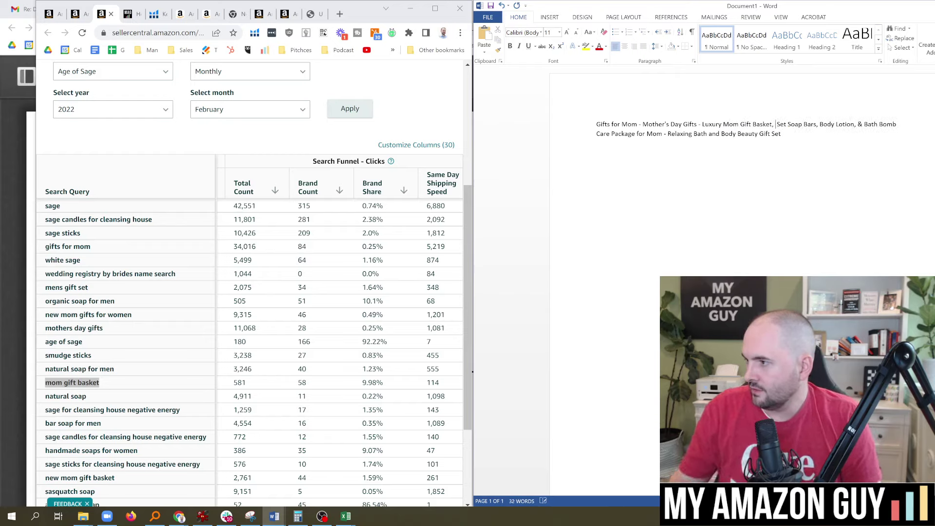